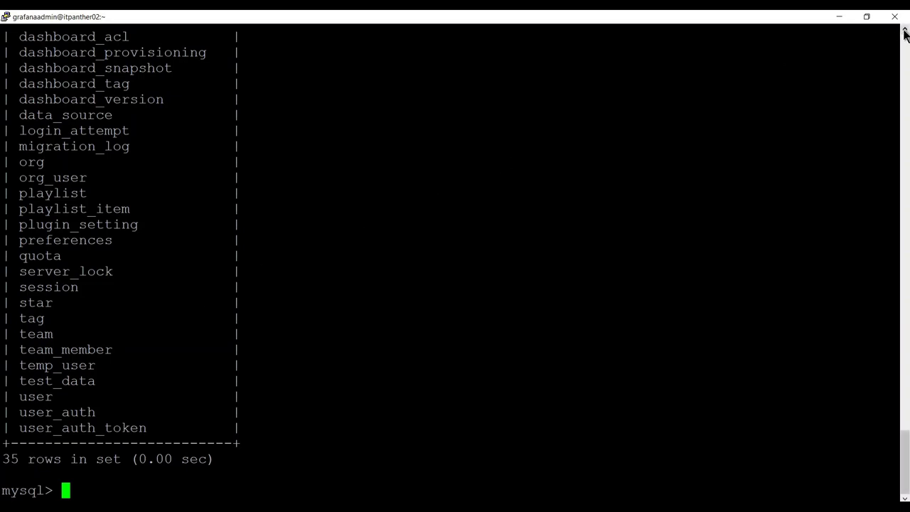
# Scroll through the 35 Grafana tables listed in PuTTY, marking and clearing the first rows.
pyautogui.moveTo(906, 34); pyautogui.dragTo(906, 33)
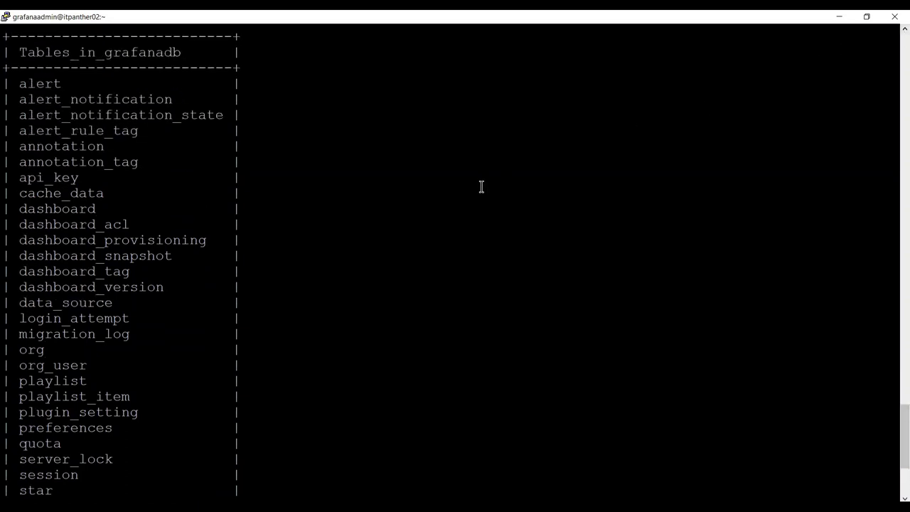
pyautogui.moveTo(906, 33); pyautogui.dragTo(905, 34)
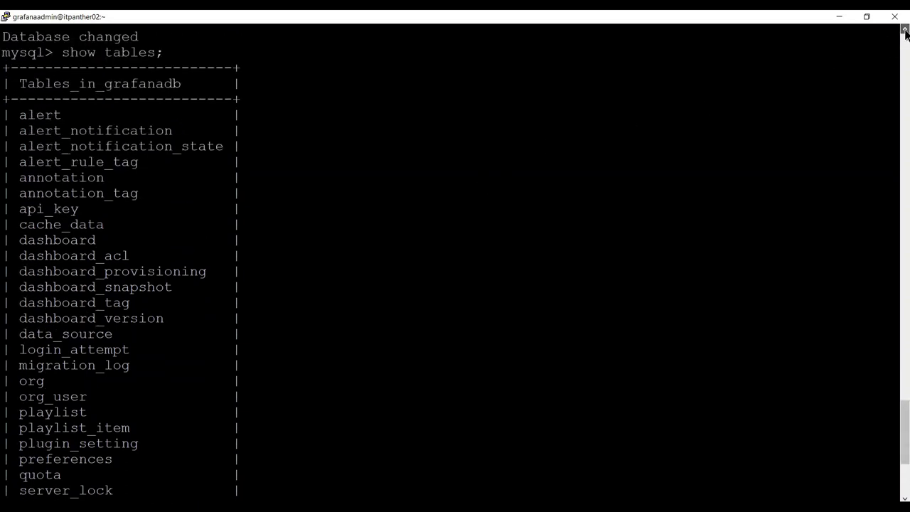
pyautogui.click(905, 33)
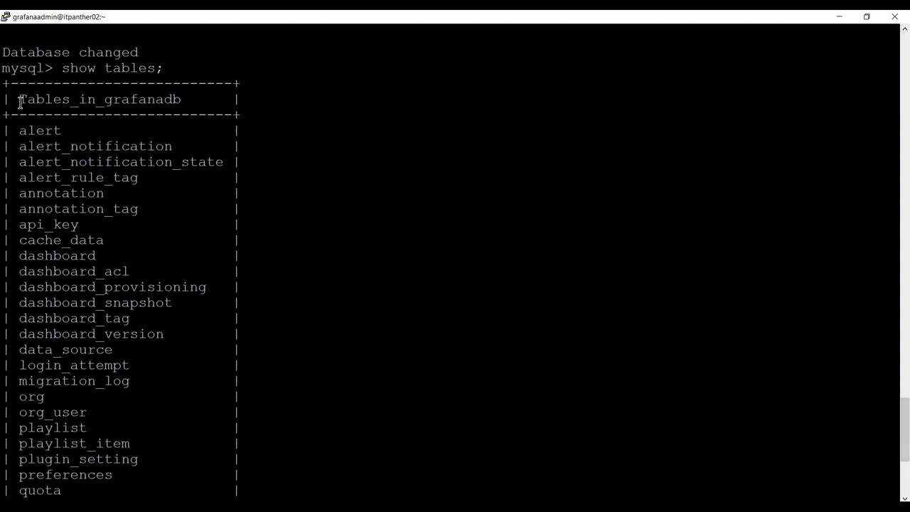
pyautogui.moveTo(20, 102); pyautogui.dragTo(140, 295)
pyautogui.click(139, 295)
pyautogui.scroll(-5, 139, 296)
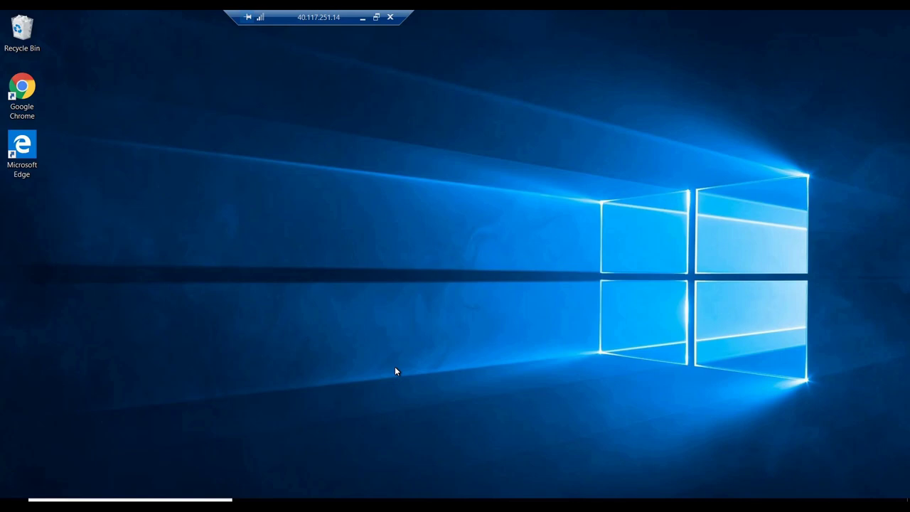
# Browse to C:\Program Files\GrafanaLabs\grafana\conf and select the defaults and sample files.
pyautogui.press('super+e')
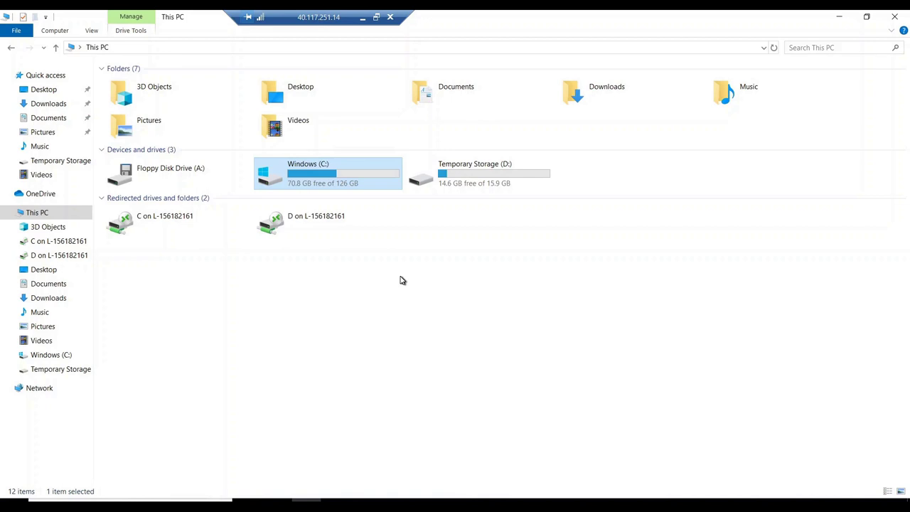
pyautogui.doubleClick(361, 181)
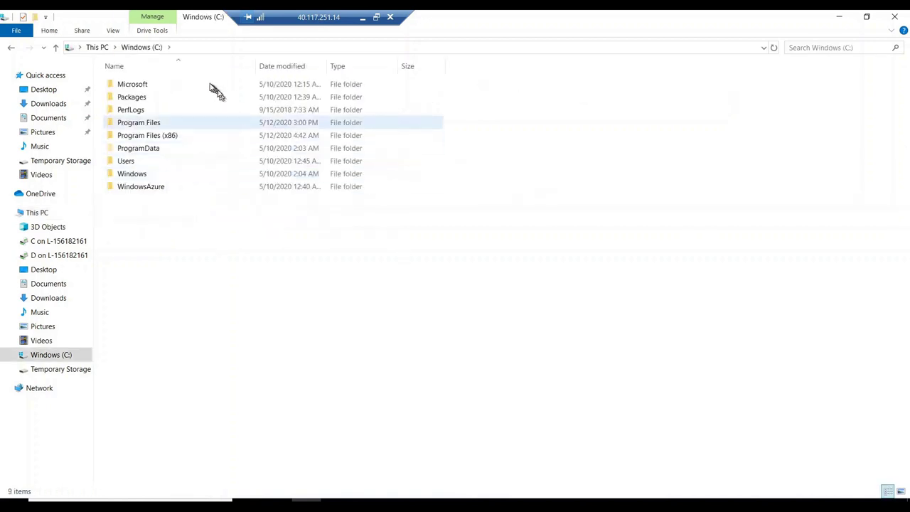
pyautogui.doubleClick(181, 123)
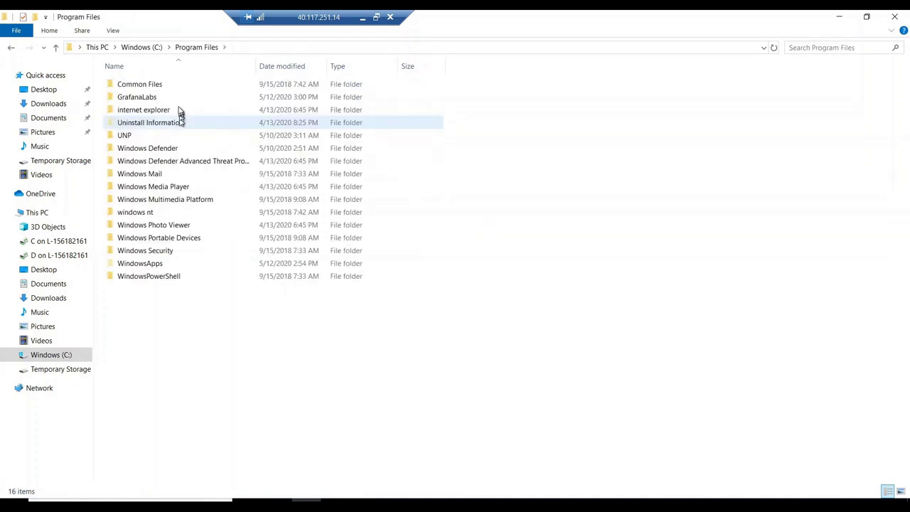
pyautogui.doubleClick(178, 103)
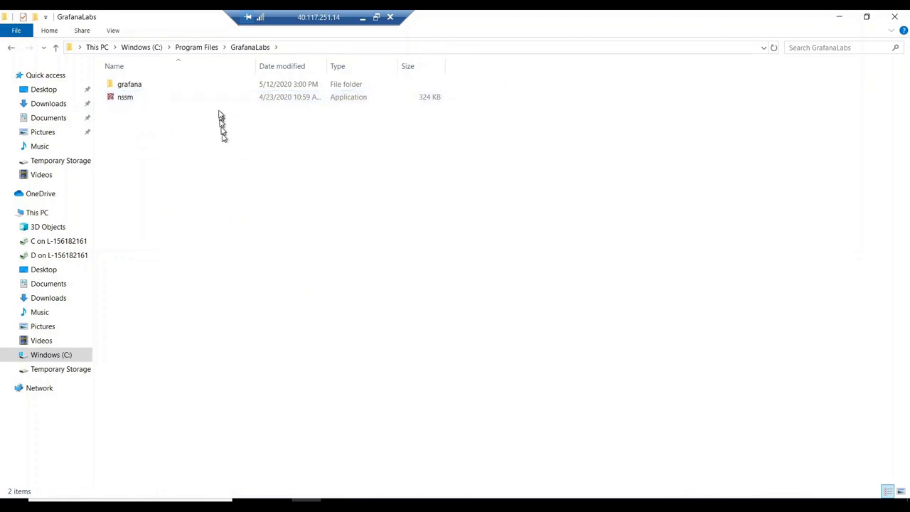
pyautogui.doubleClick(174, 88)
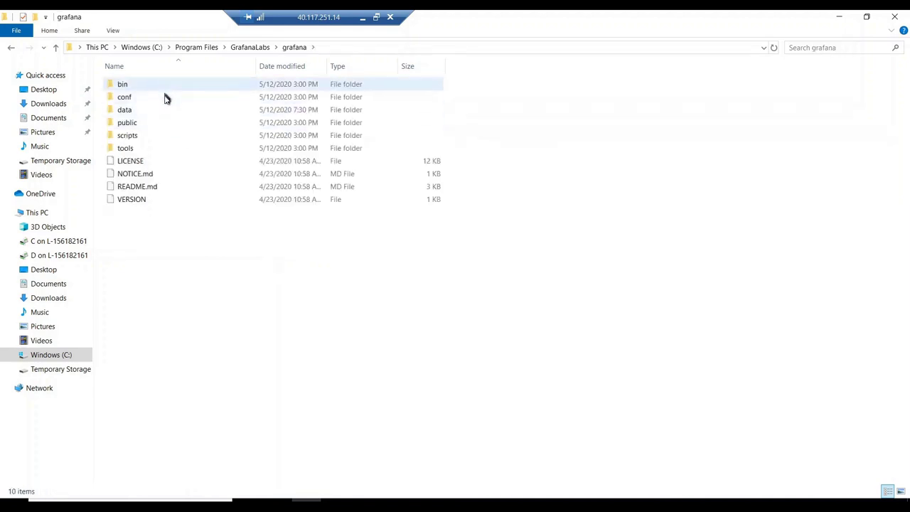
pyautogui.doubleClick(163, 103)
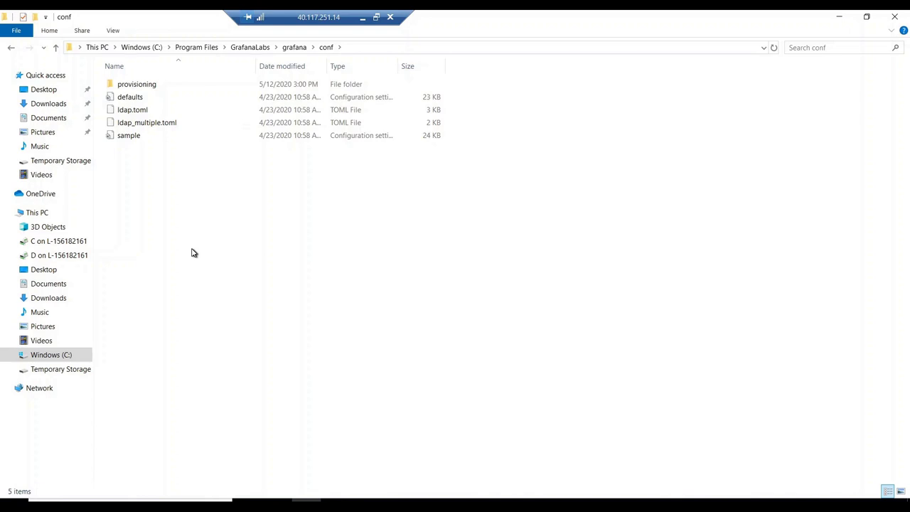
pyautogui.click(156, 104)
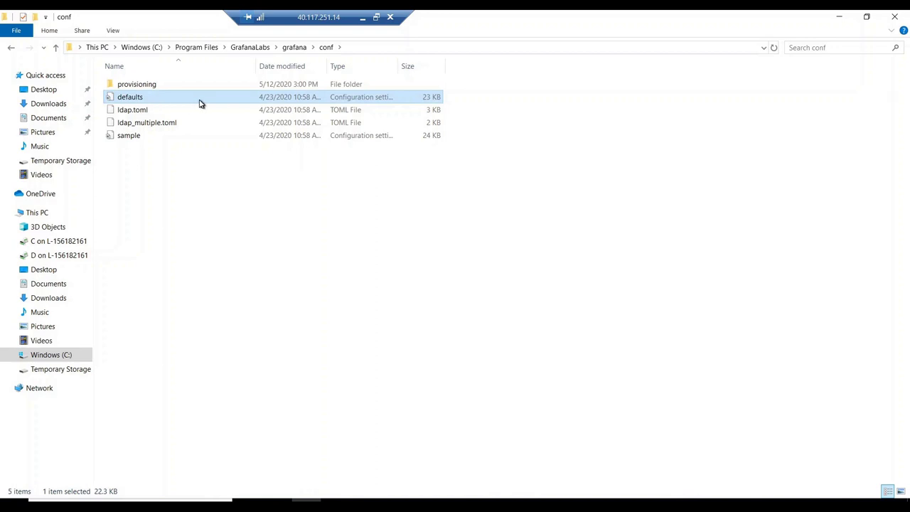
pyautogui.click(149, 139)
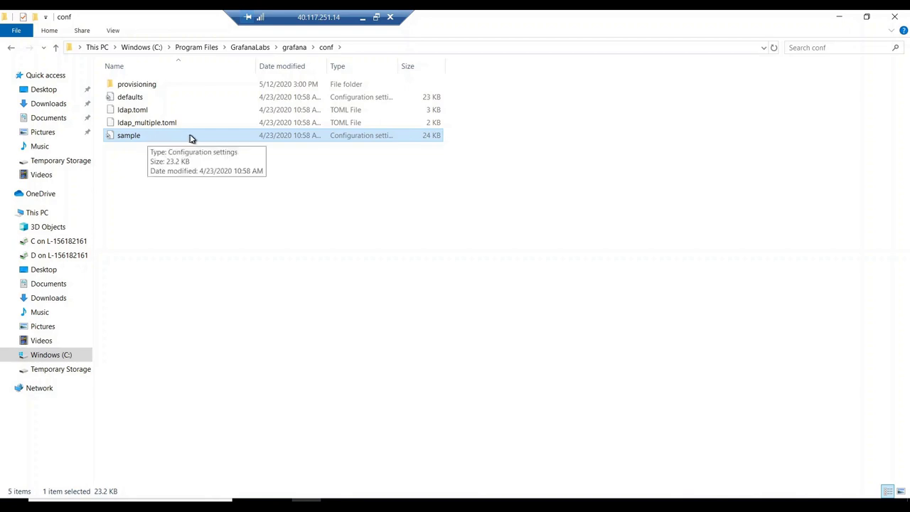
# Duplicate the sample config file and rename the copy to custom.
pyautogui.hotkey('ctrl', 'c')
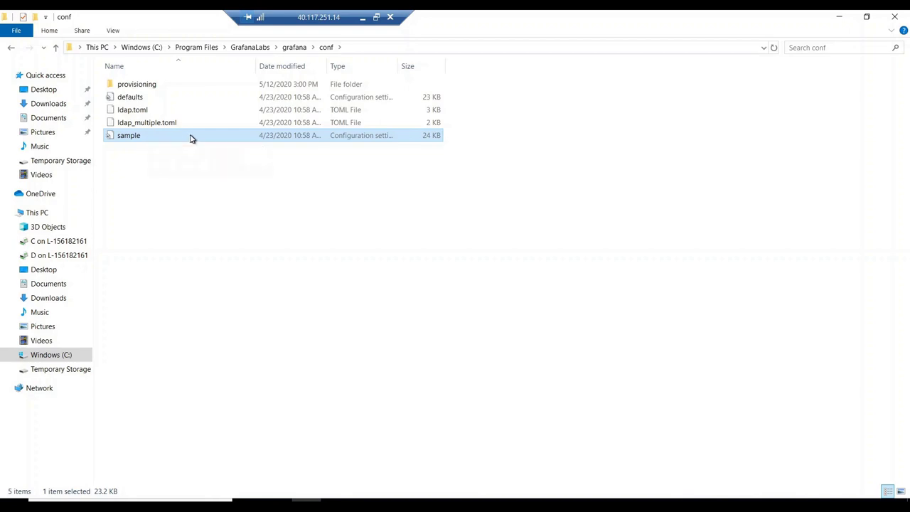
pyautogui.hotkey('ctrl', 'v')
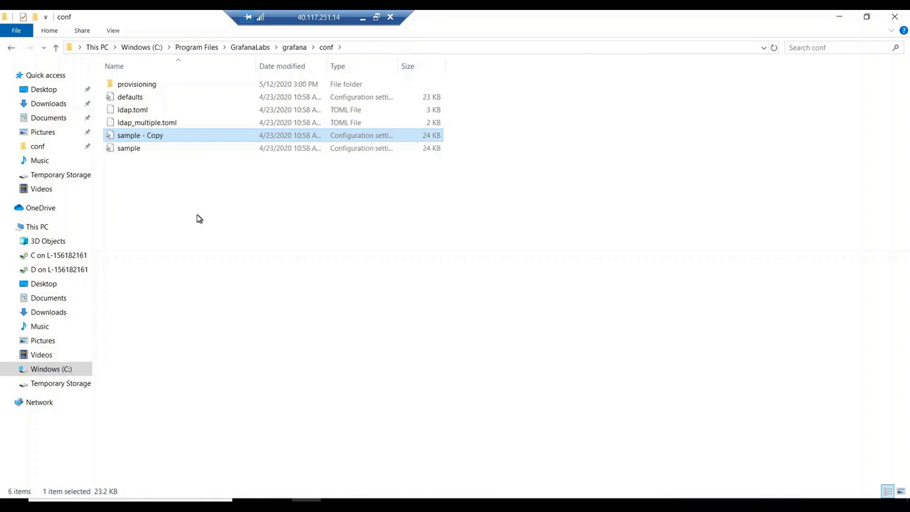
pyautogui.press('F2')
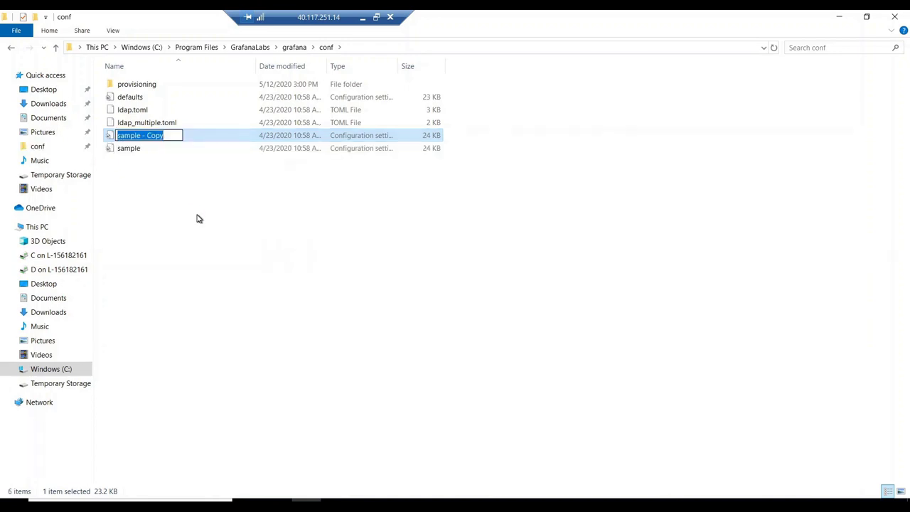
pyautogui.write('custom')
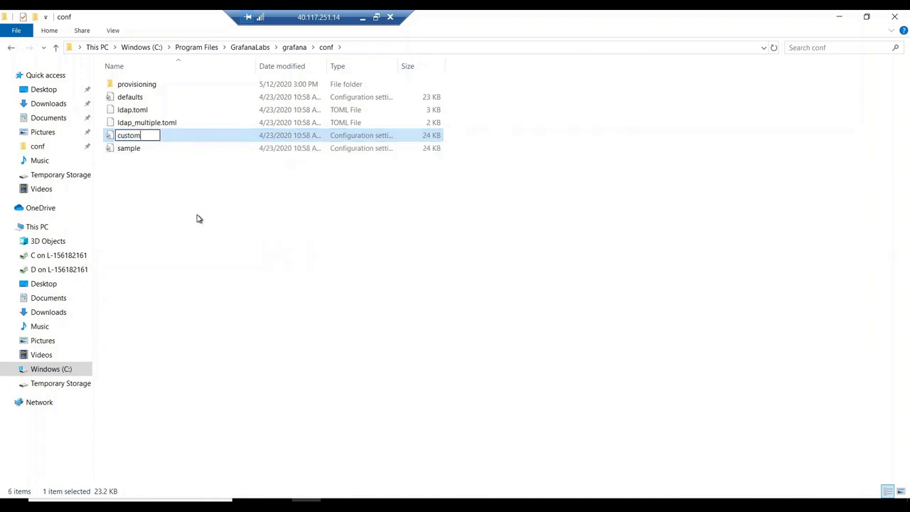
pyautogui.press('Return')
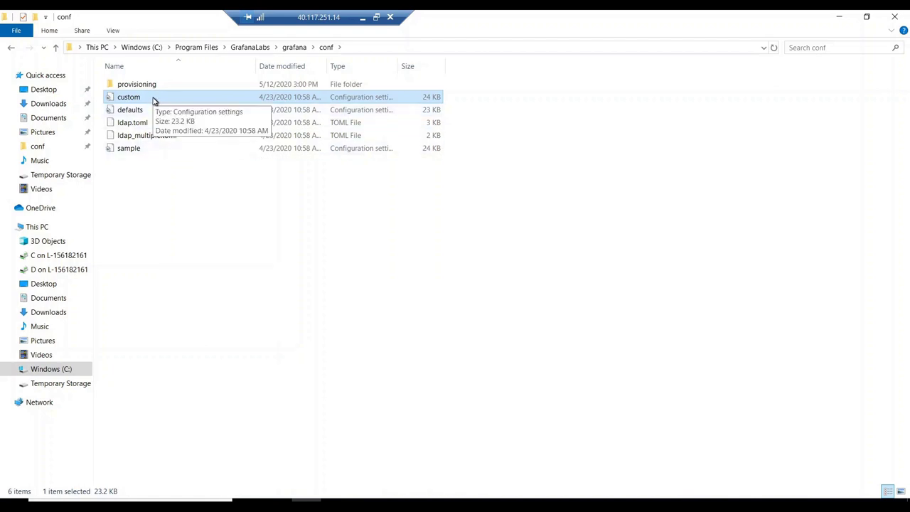
# Select the defaults, sample and new custom files in turn to compare them.
pyautogui.click(142, 116)
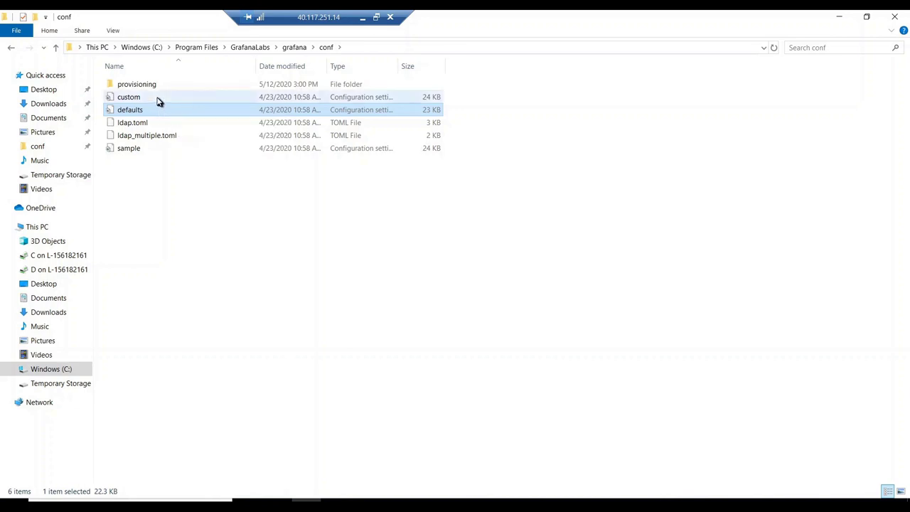
pyautogui.click(150, 149)
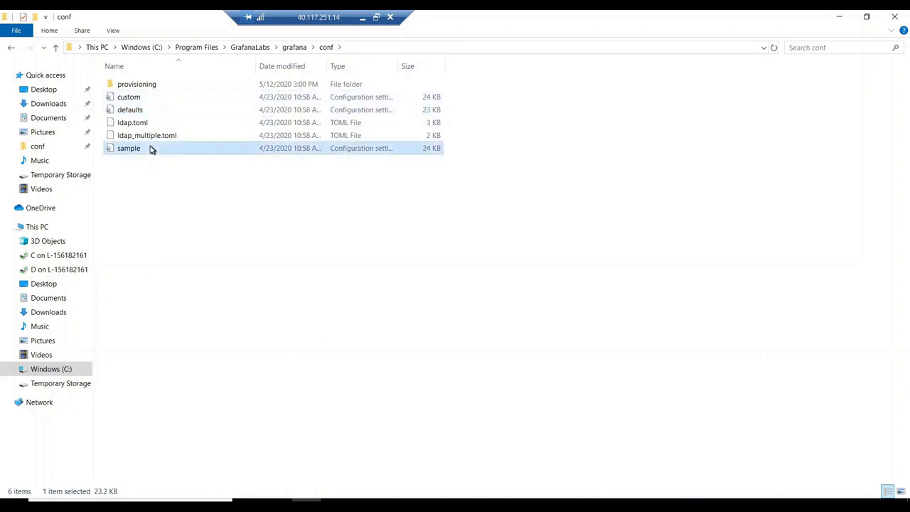
pyautogui.click(148, 100)
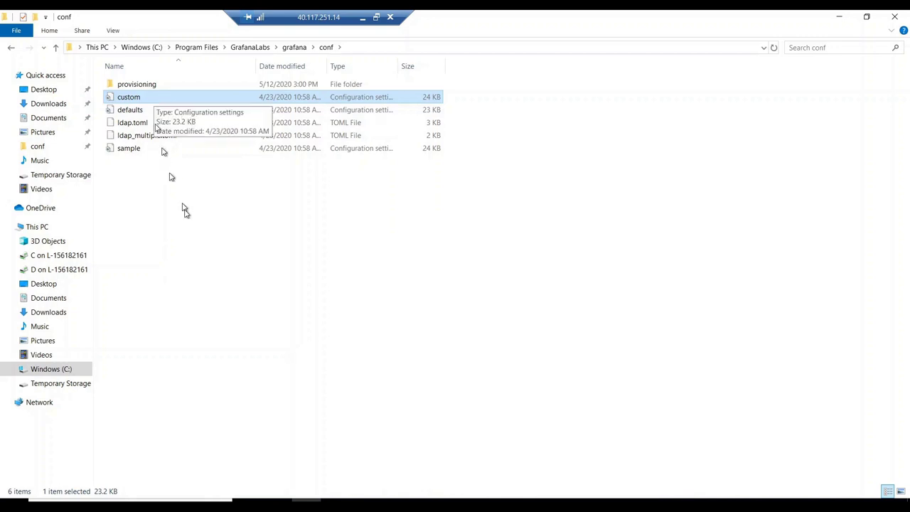
# Launch services.msc and jump to the Grafana service by typing 'graf'.
pyautogui.press('super+r')
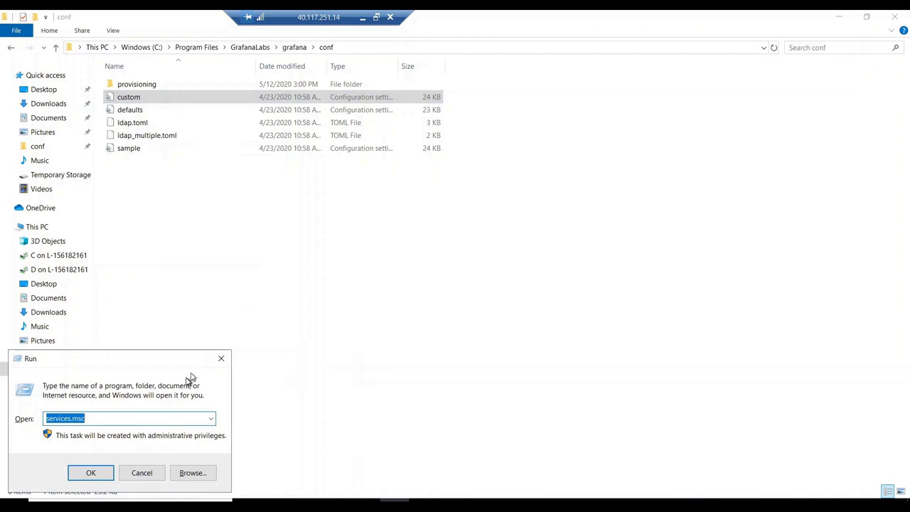
pyautogui.click(108, 421)
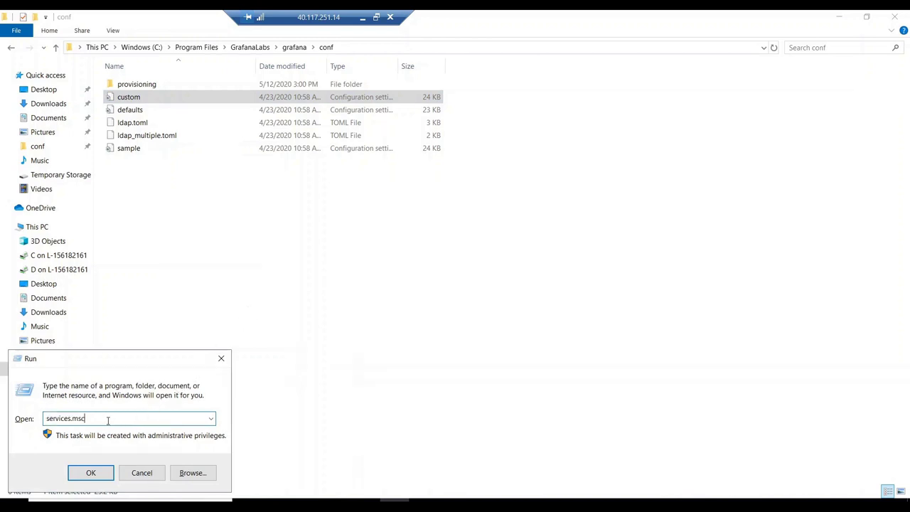
pyautogui.click(89, 475)
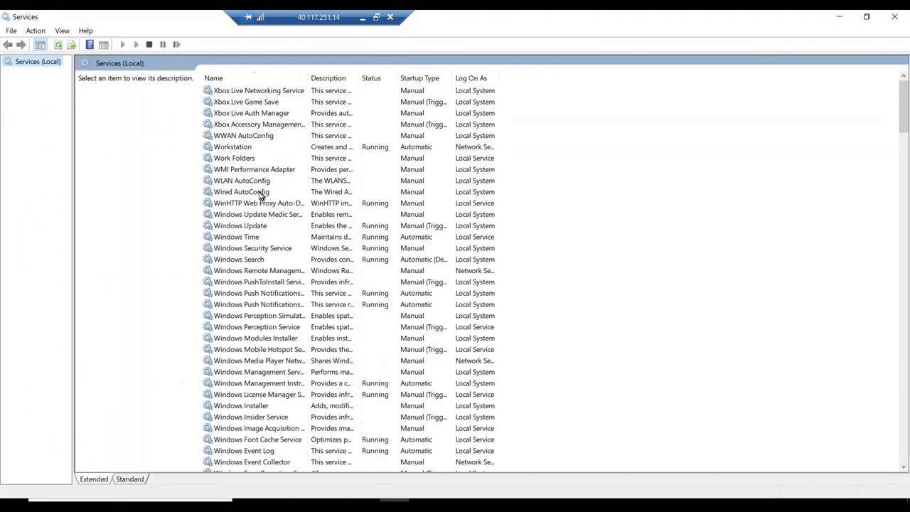
pyautogui.click(261, 193)
pyautogui.write('graf')
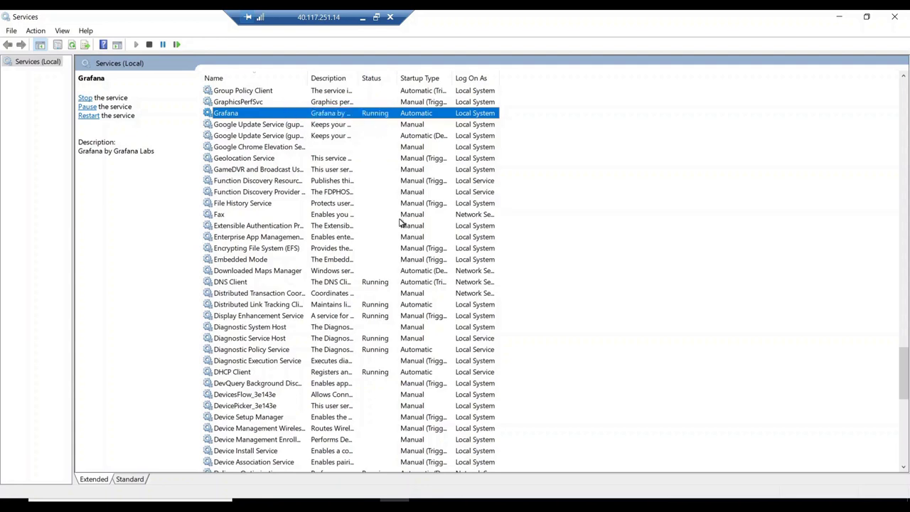
# Open Chrome, load the Grafana Welcome page at localhost:3000, then switch back to Services.
pyautogui.press('super+r')
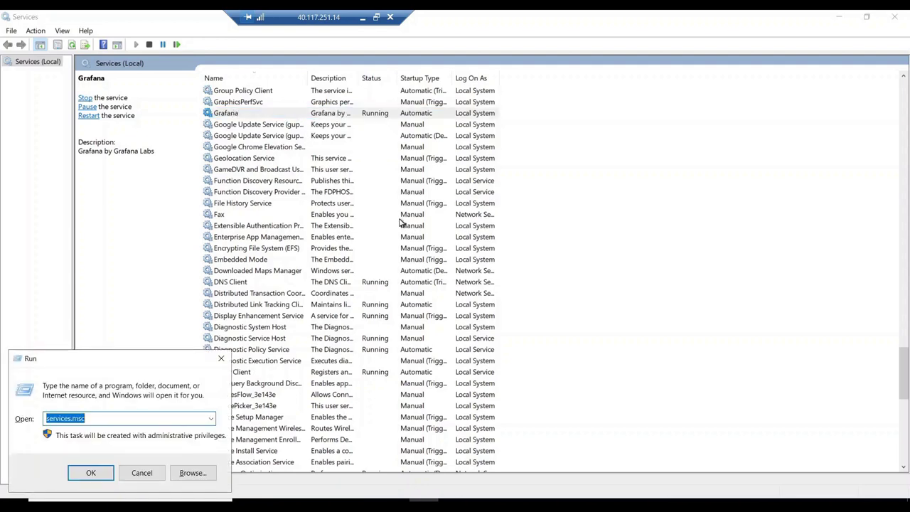
pyautogui.write('cmd')
pyautogui.press('Return')
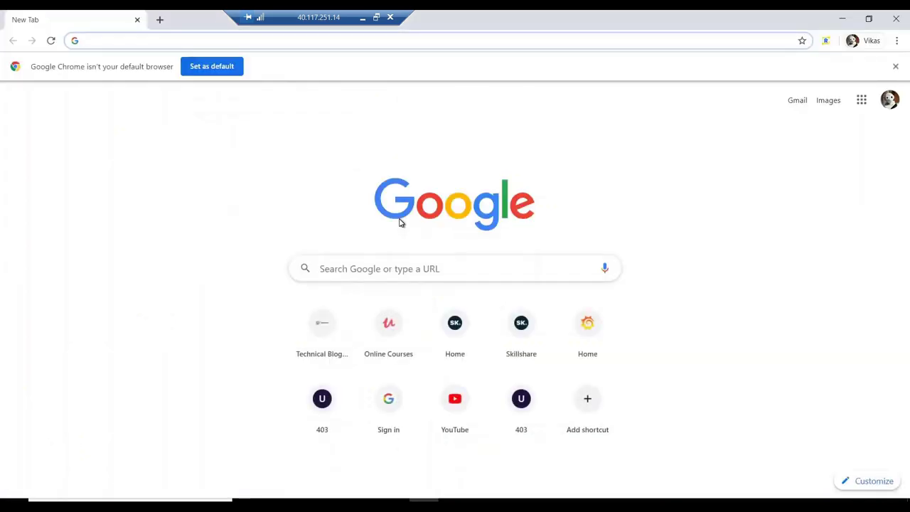
pyautogui.write('localhost')
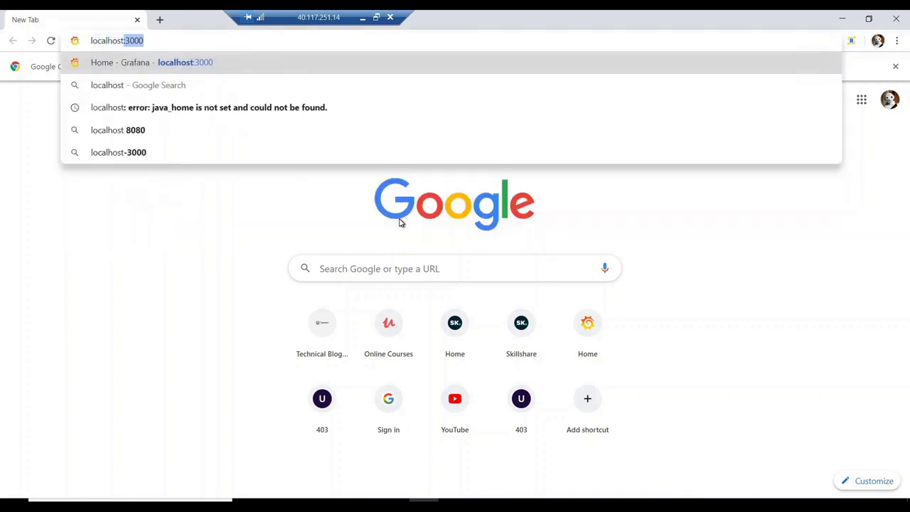
pyautogui.press('Return')
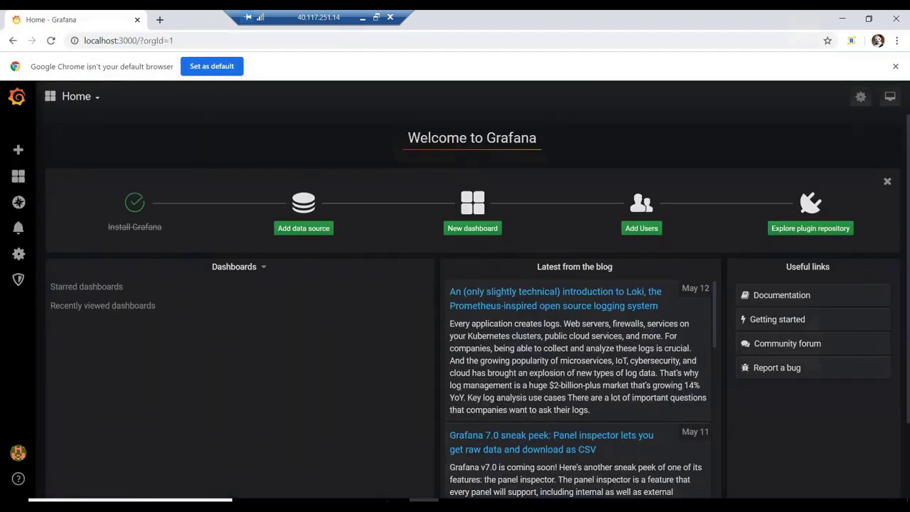
pyautogui.hotkey('alt', 'Tab')
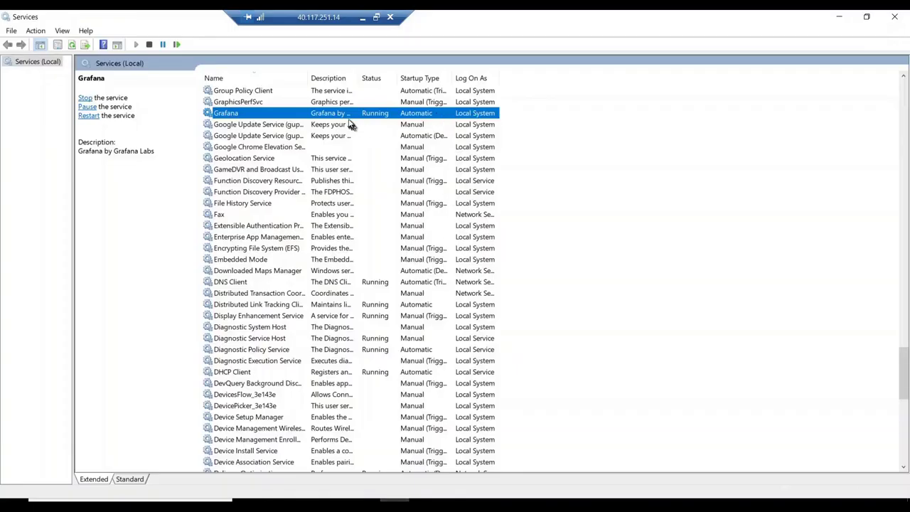
# Stop the Grafana service, confirm localhost:3000 refuses connections, then switch to the conf folder.
pyautogui.rightClick(350, 116)
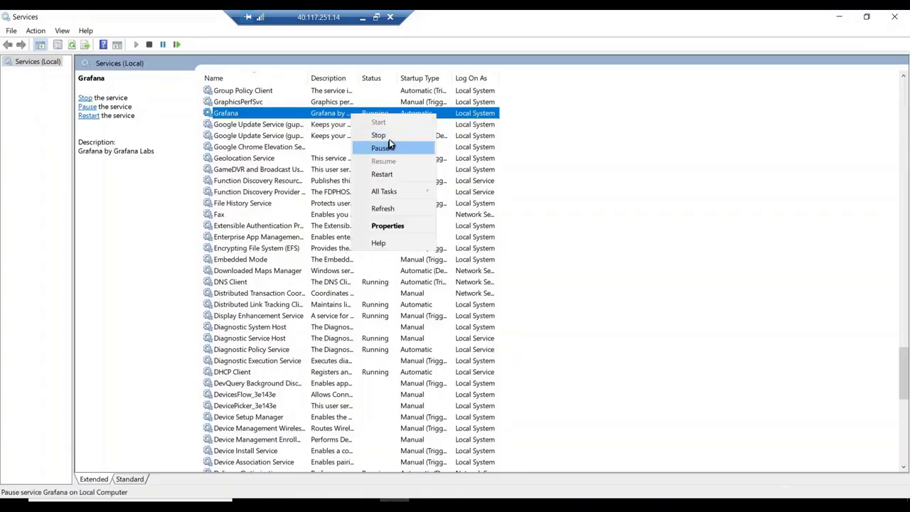
pyautogui.click(389, 140)
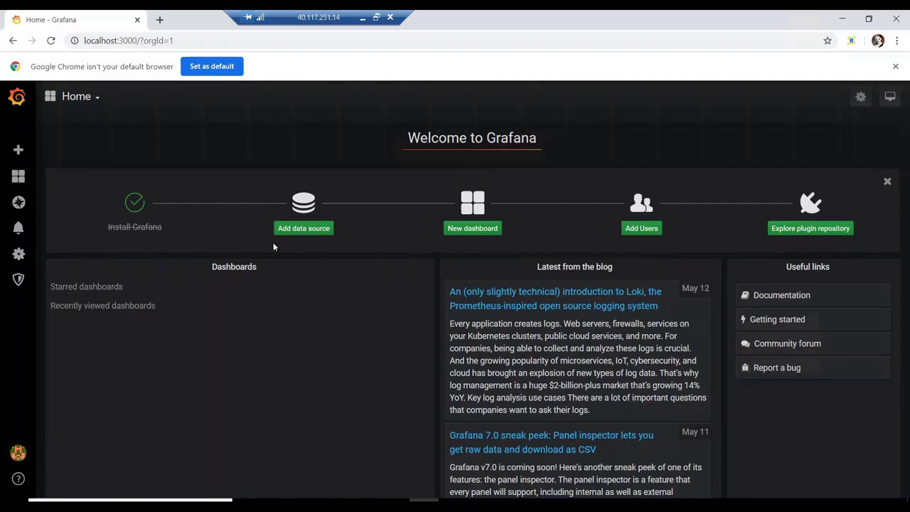
pyautogui.click(50, 41)
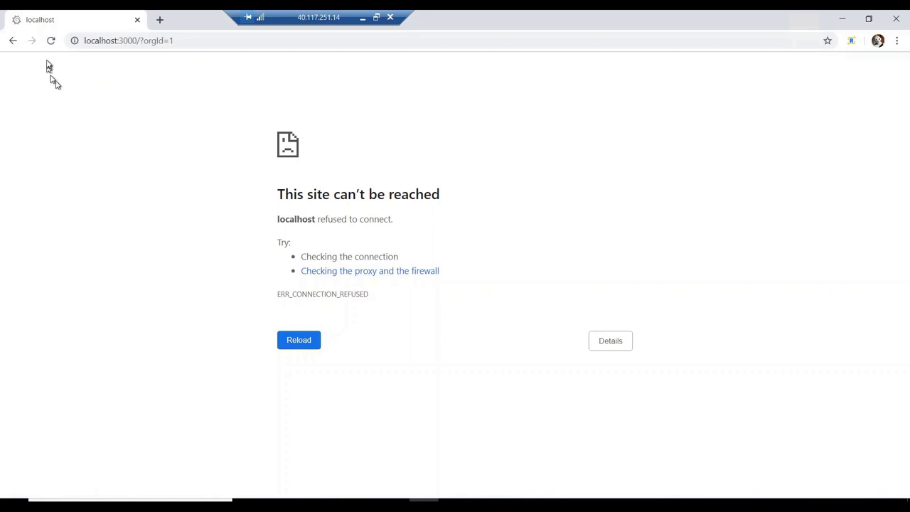
pyautogui.press('F5')
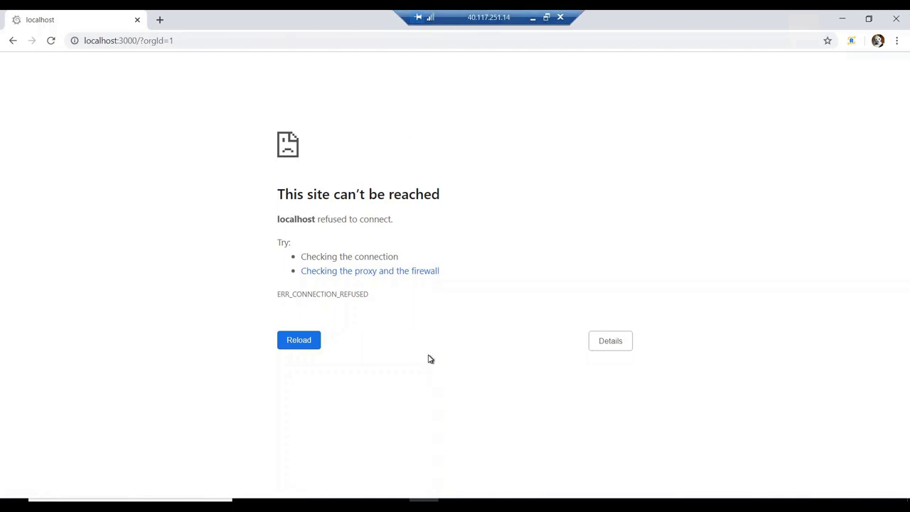
pyautogui.click(399, 500)
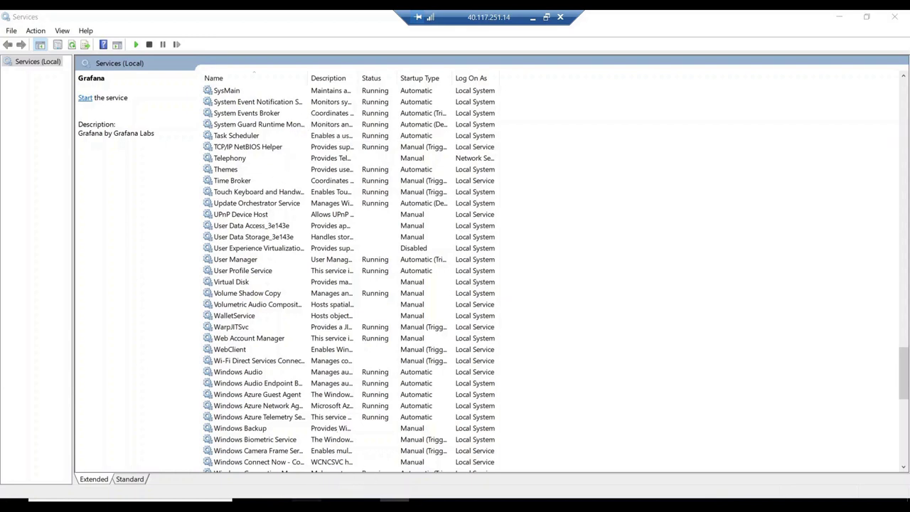
pyautogui.hotkey('alt', 'Tab')
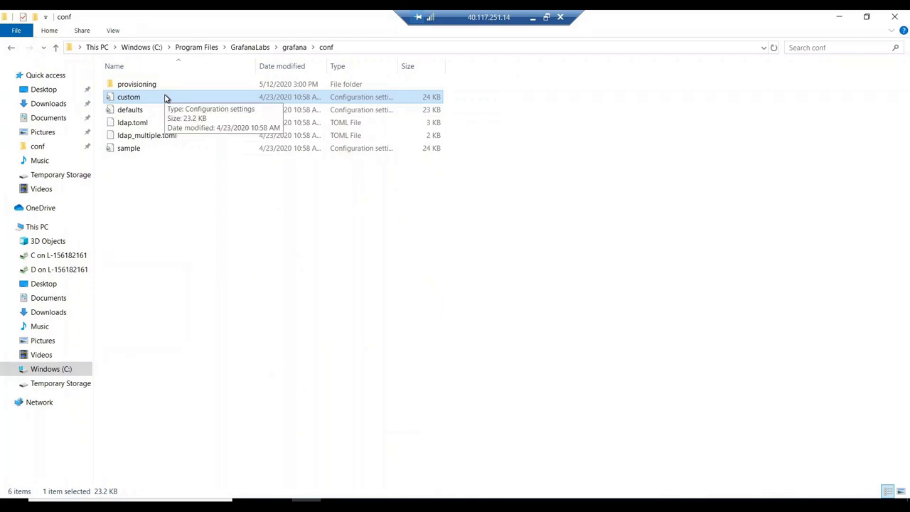
# Open the custom config maximized in Notepad and find the 3000 port value.
pyautogui.doubleClick(165, 98)
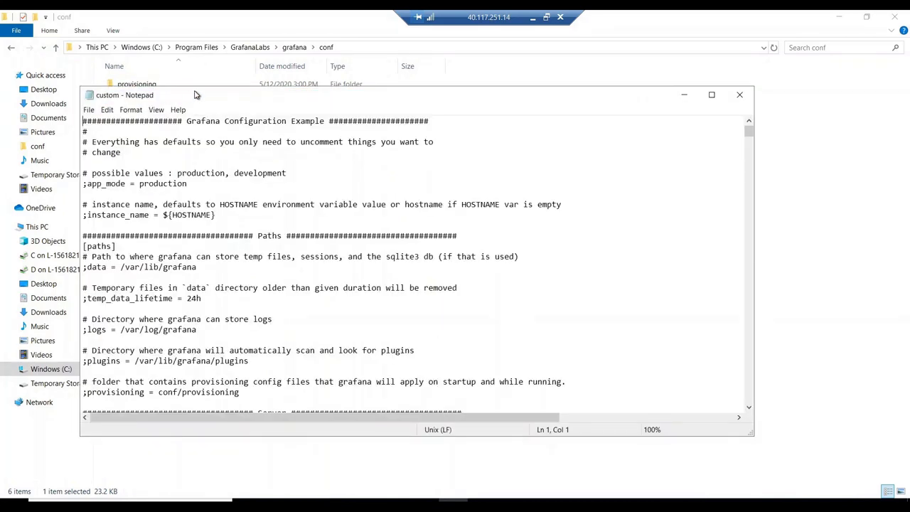
pyautogui.doubleClick(196, 94)
pyautogui.hotkey('ctrl', 'f')
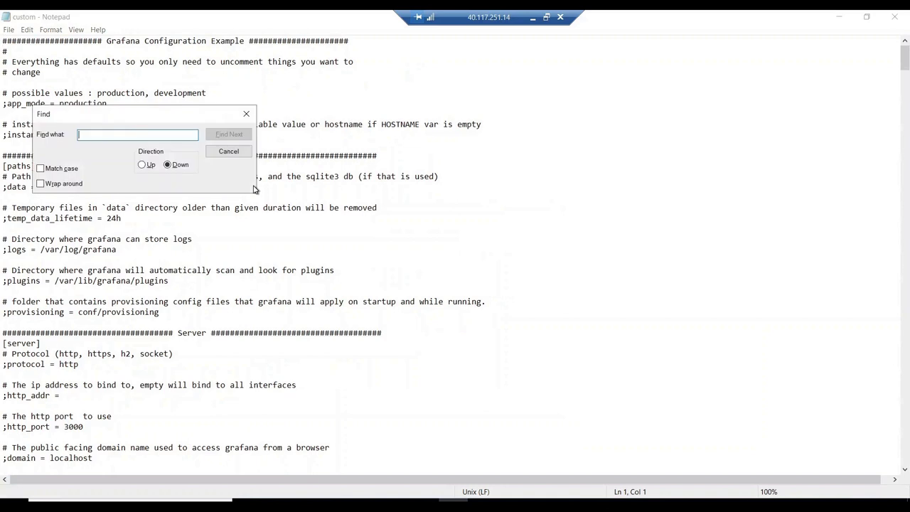
pyautogui.write('3000')
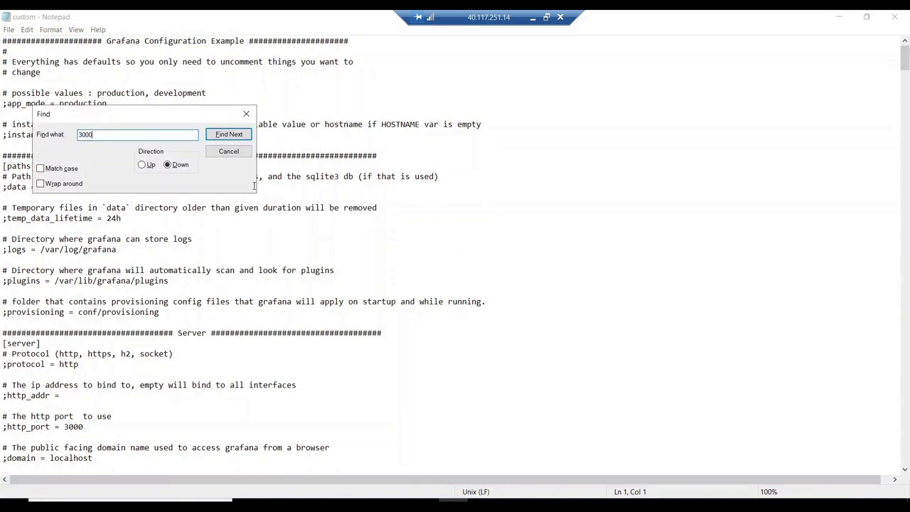
pyautogui.press('Return')
pyautogui.press('Escape')
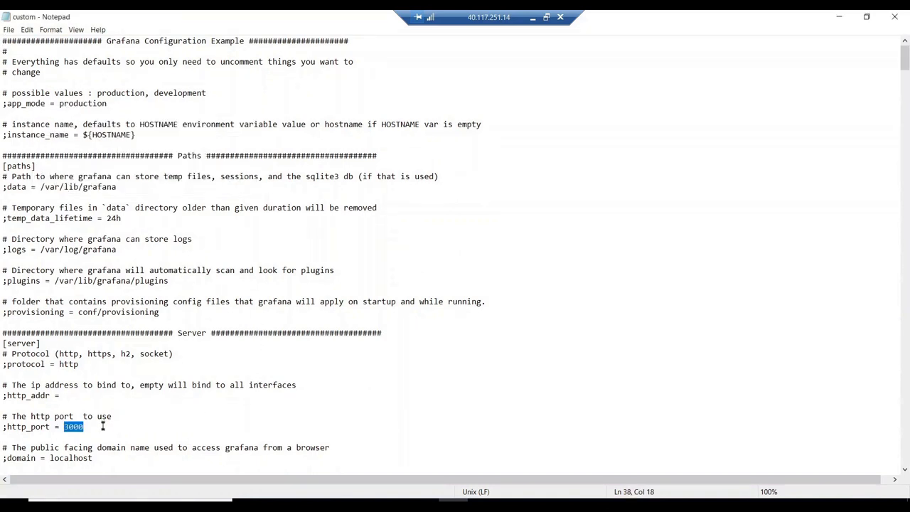
# Uncomment http_port, change its value to 3010, and close Notepad.
pyautogui.click(103, 427)
pyautogui.press('Home')
pyautogui.press('Delete')
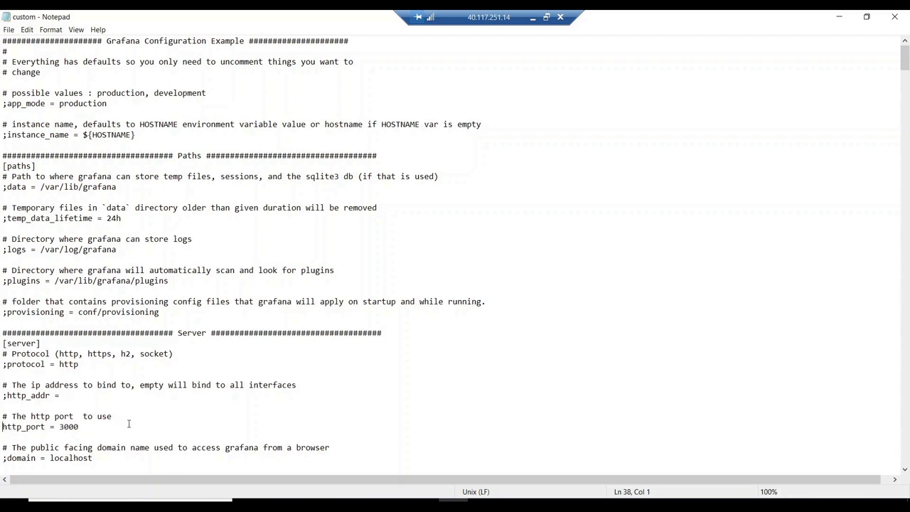
pyautogui.write(';')
pyautogui.press('BackSpace')
pyautogui.press('End')
pyautogui.press('BackSpace')
pyautogui.press('BackSpace')
pyautogui.write('10')
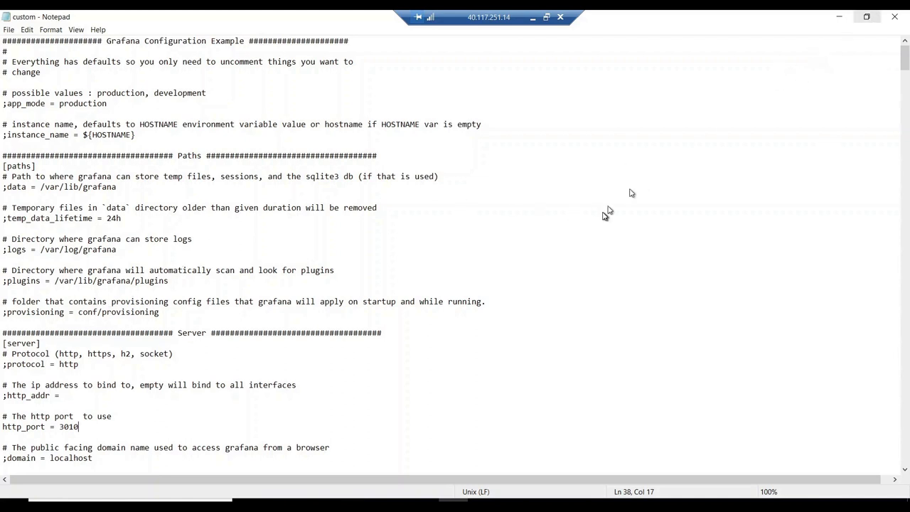
pyautogui.click(227, 356)
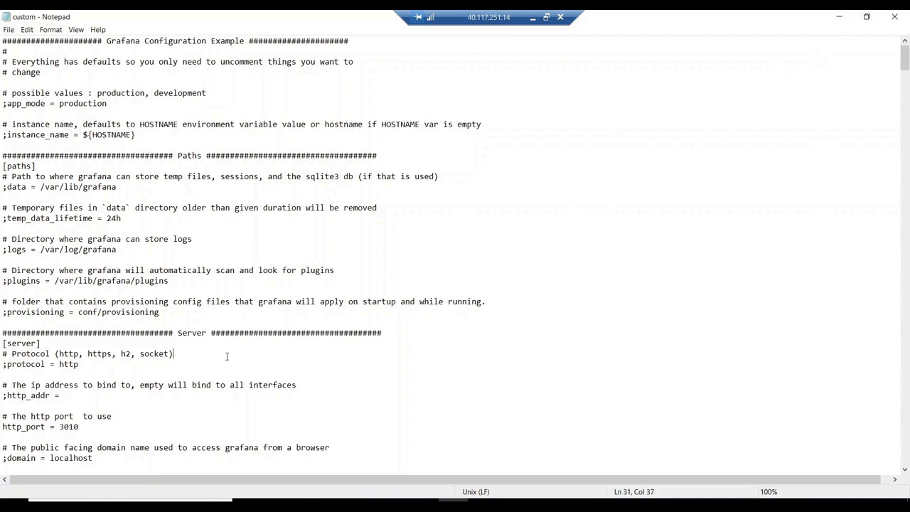
pyautogui.click(894, 16)
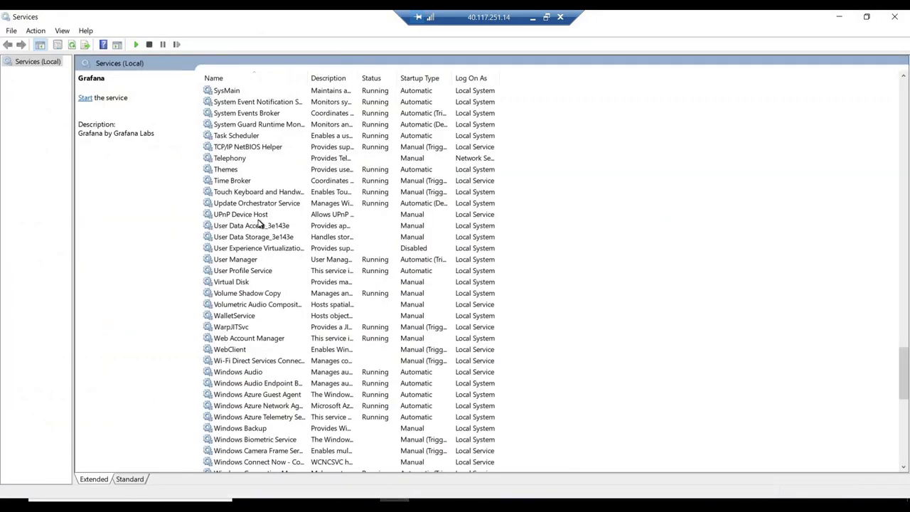
# Find Grafana in the services list with 'gr', start it and refresh its status.
pyautogui.click(259, 225)
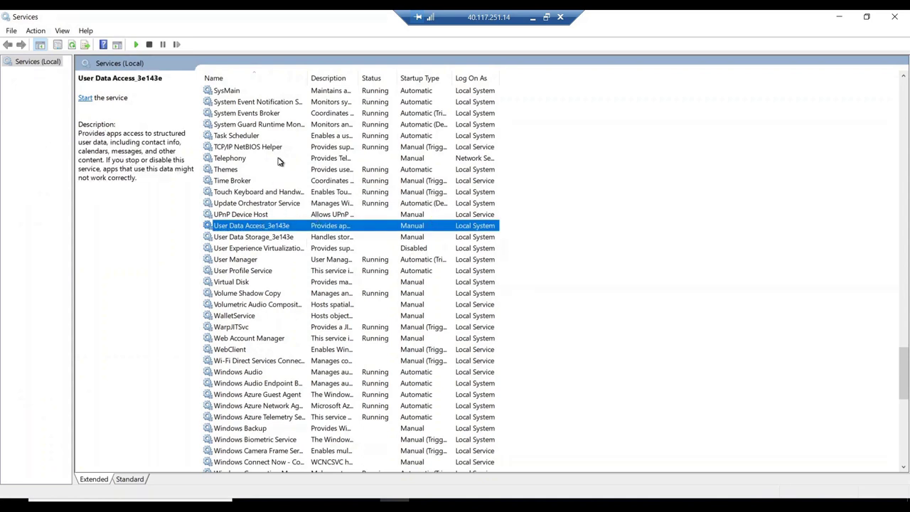
pyautogui.write('gr')
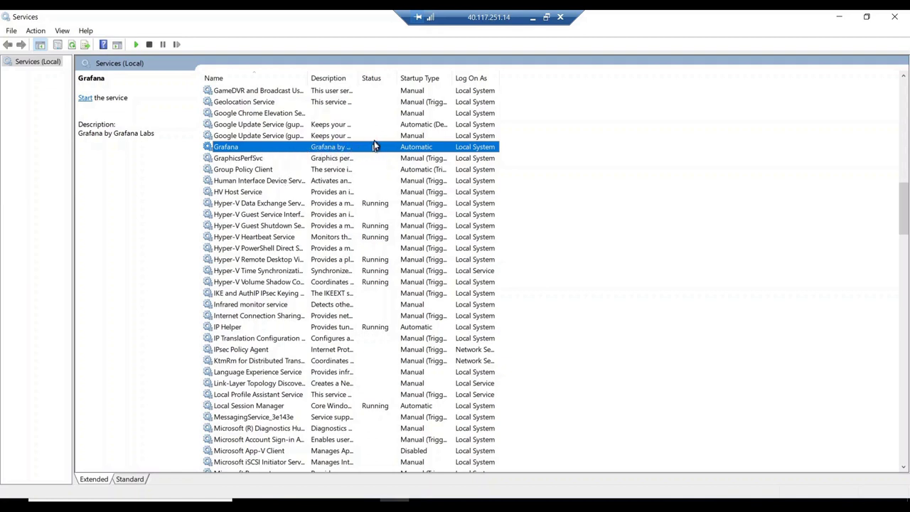
pyautogui.rightClick(292, 151)
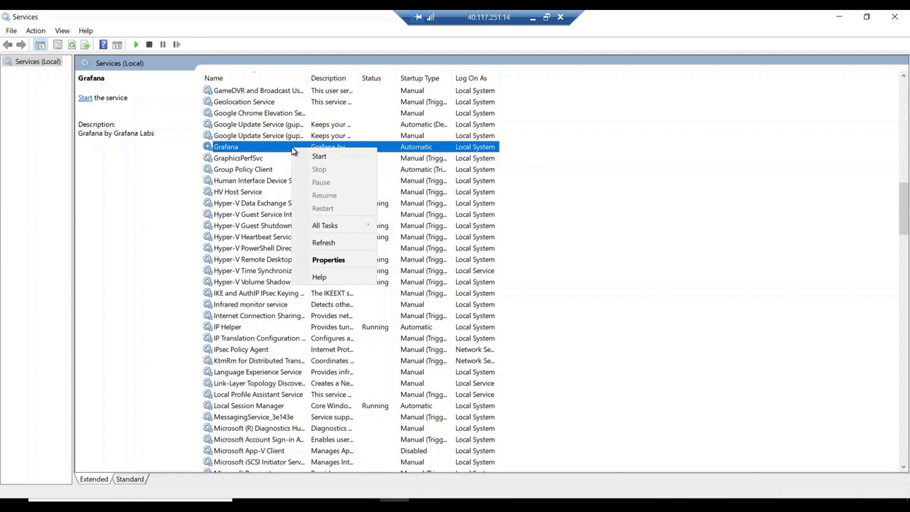
pyautogui.click(332, 157)
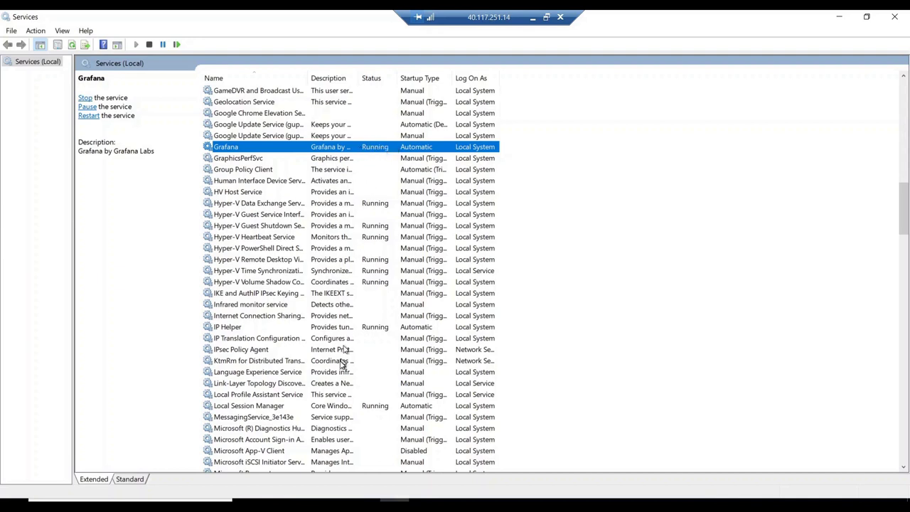
pyautogui.rightClick(293, 149)
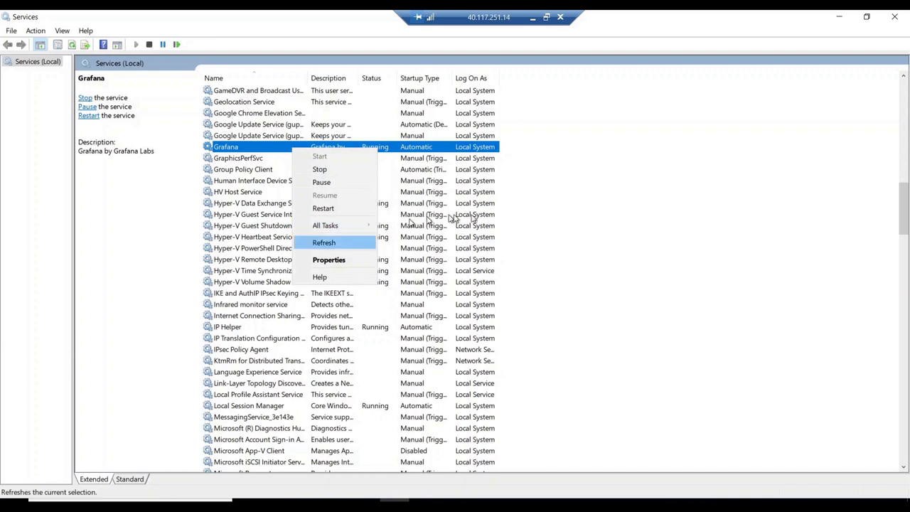
pyautogui.click(434, 149)
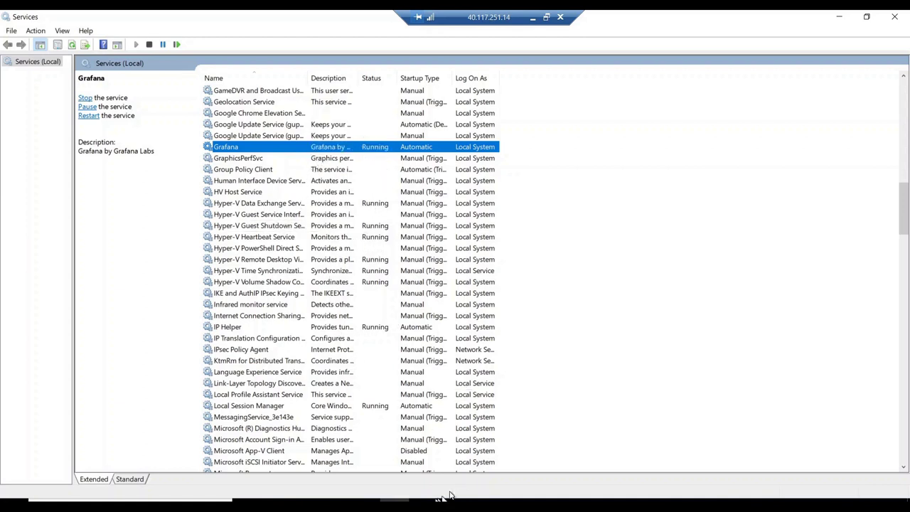
# Back in Chrome, strip ?orgId=1 from the address and reload localhost:3000.
pyautogui.hotkey('alt', 'Tab')
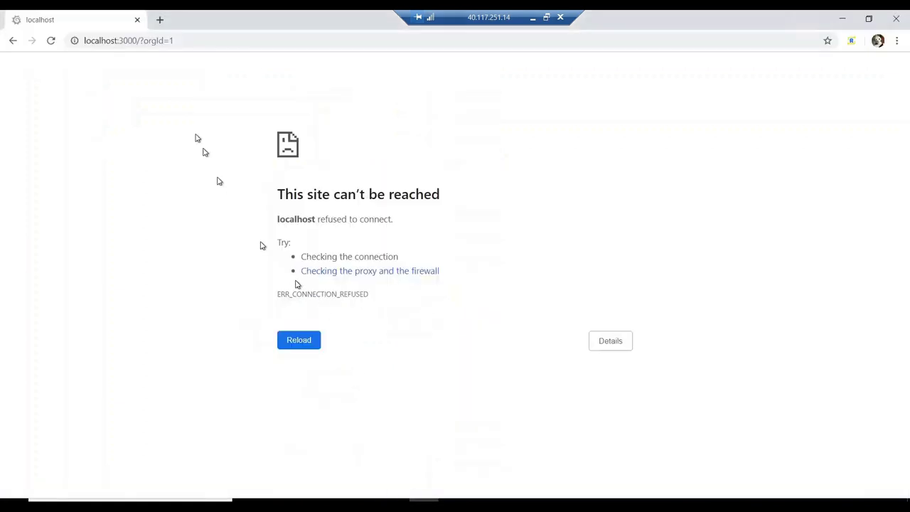
pyautogui.press('F5')
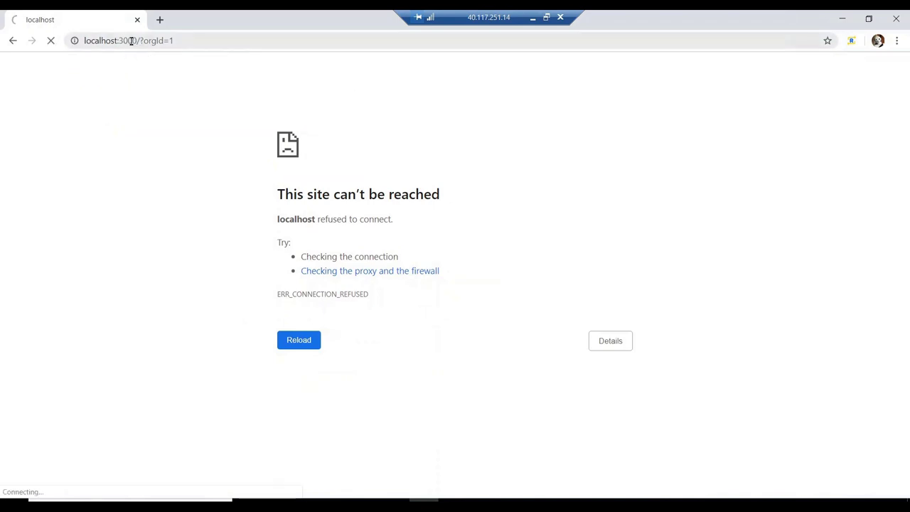
pyautogui.moveTo(132, 40); pyautogui.dragTo(254, 44)
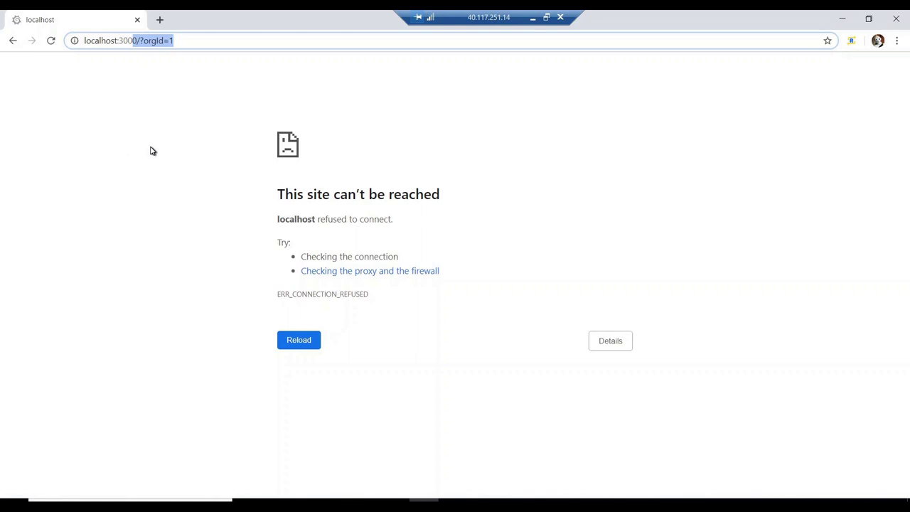
pyautogui.moveTo(140, 40); pyautogui.dragTo(293, 37)
pyautogui.press('BackSpace')
pyautogui.press('BackSpace')
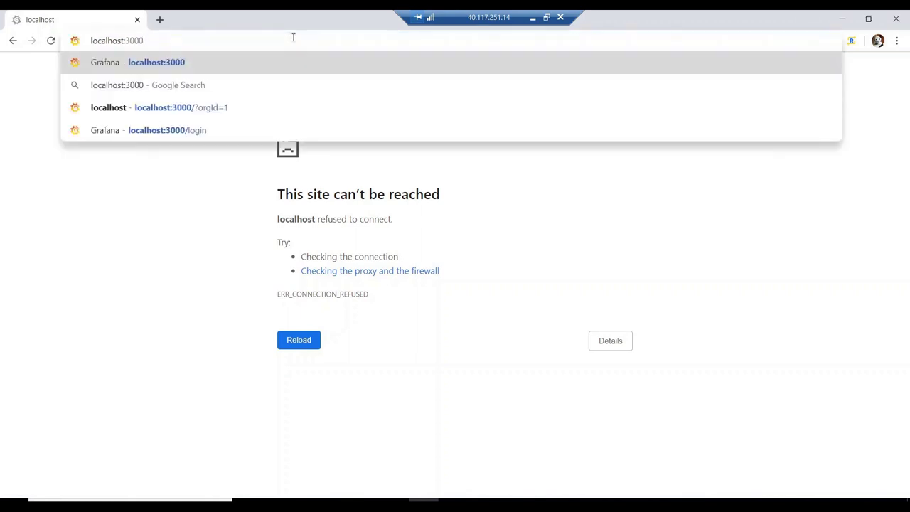
pyautogui.press('Return')
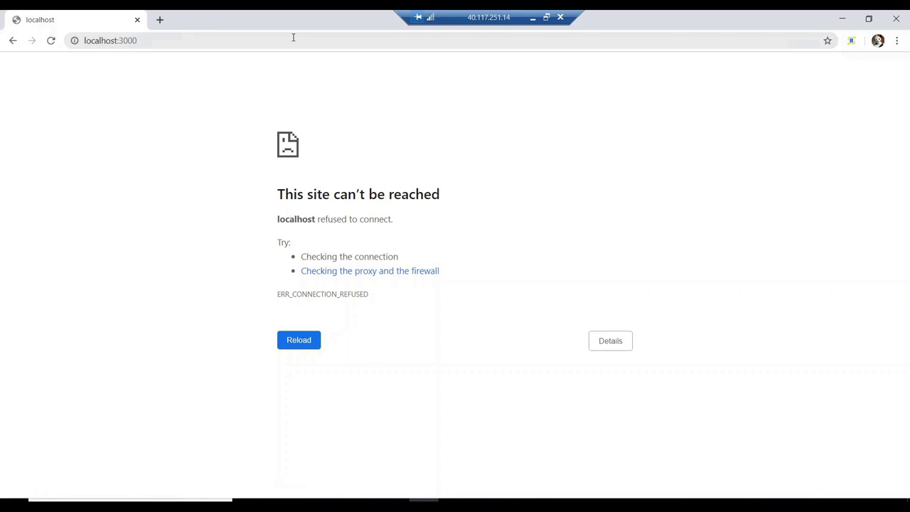
# Change the address port to 3010, load Grafana there, then return to the conf folder.
pyautogui.click(293, 37)
pyautogui.click(293, 38)
pyautogui.press('BackSpace')
pyautogui.press('BackSpace')
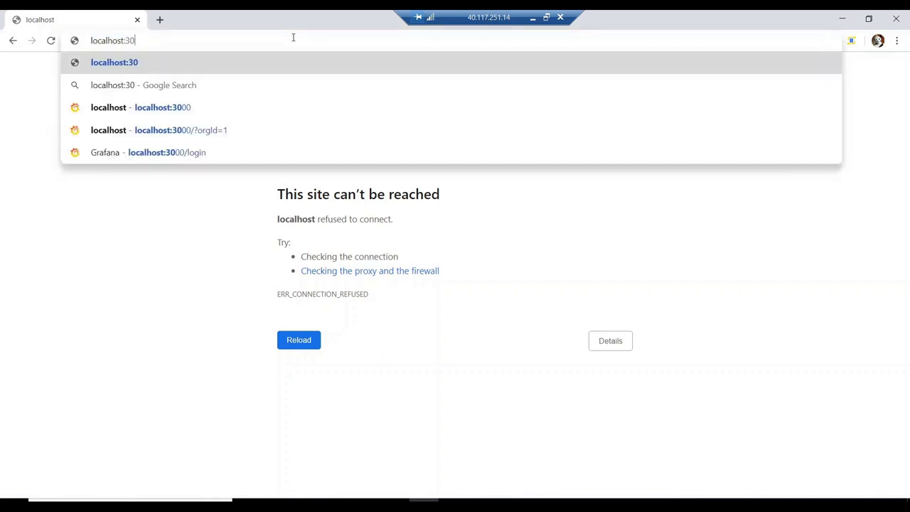
pyautogui.write('10')
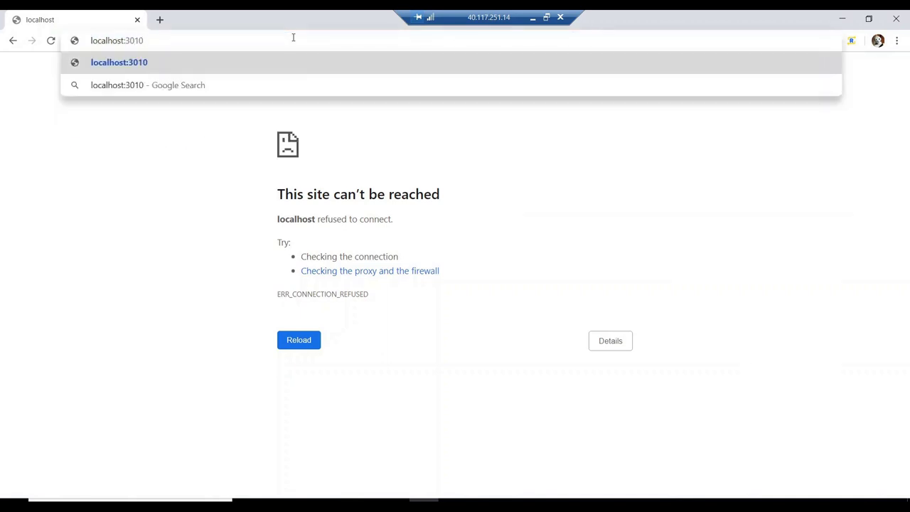
pyautogui.press('Return')
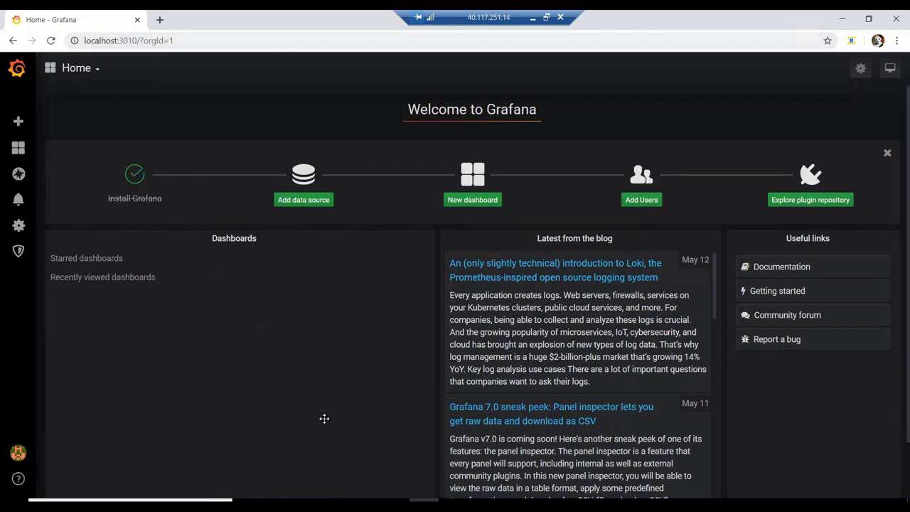
pyautogui.click(306, 462)
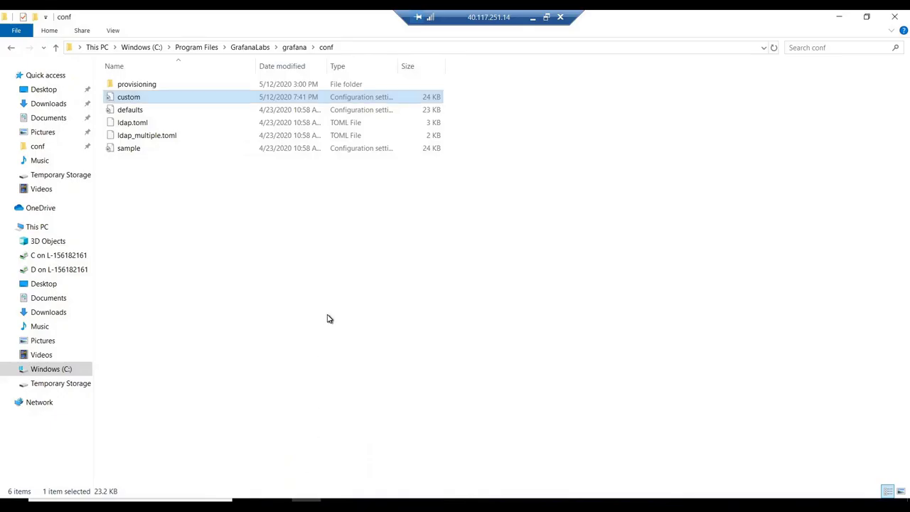
# Reopen the custom config maximized in Notepad and search it for mysql.
pyautogui.doubleClick(190, 101)
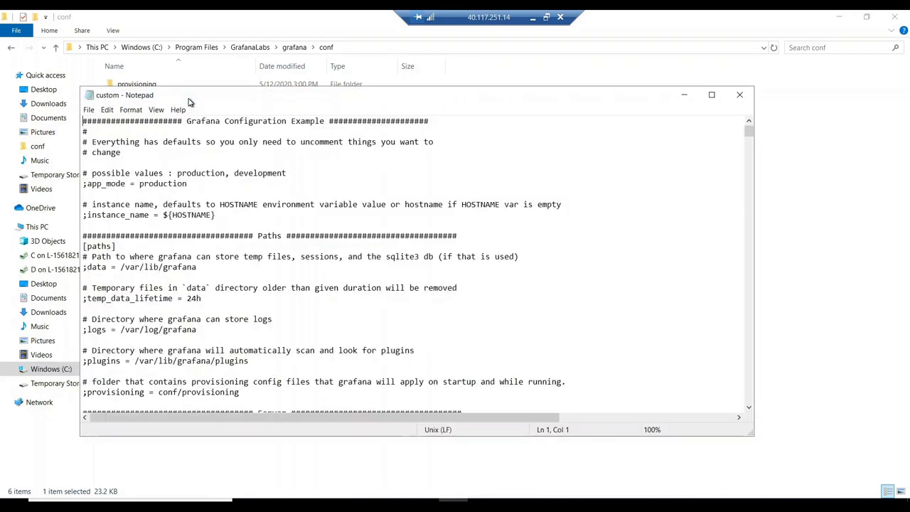
pyautogui.doubleClick(190, 96)
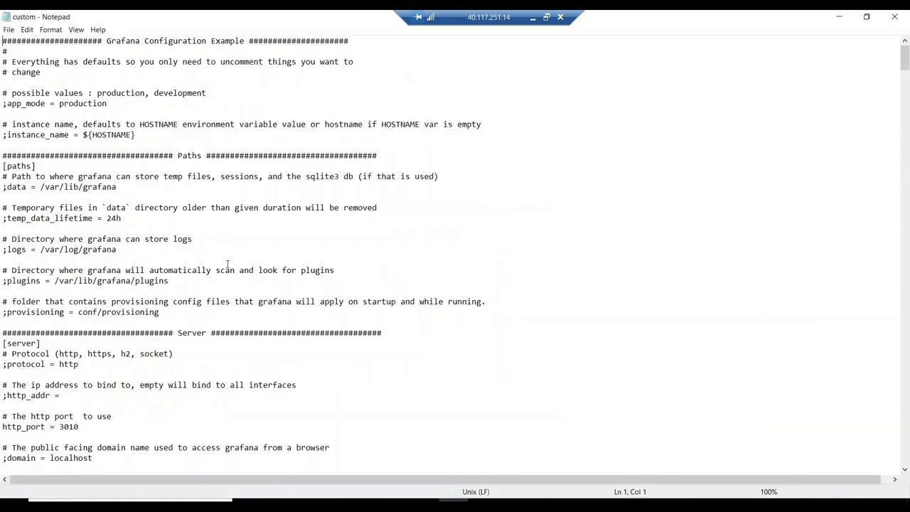
pyautogui.scroll(-7, 228, 263)
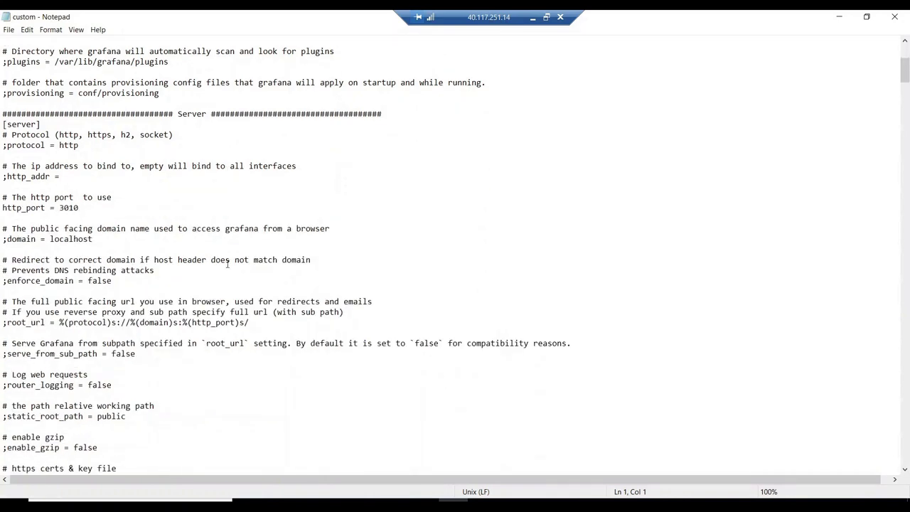
pyautogui.scroll(-2, 228, 263)
pyautogui.hotkey('ctrl', 'f')
pyautogui.write('mysql')
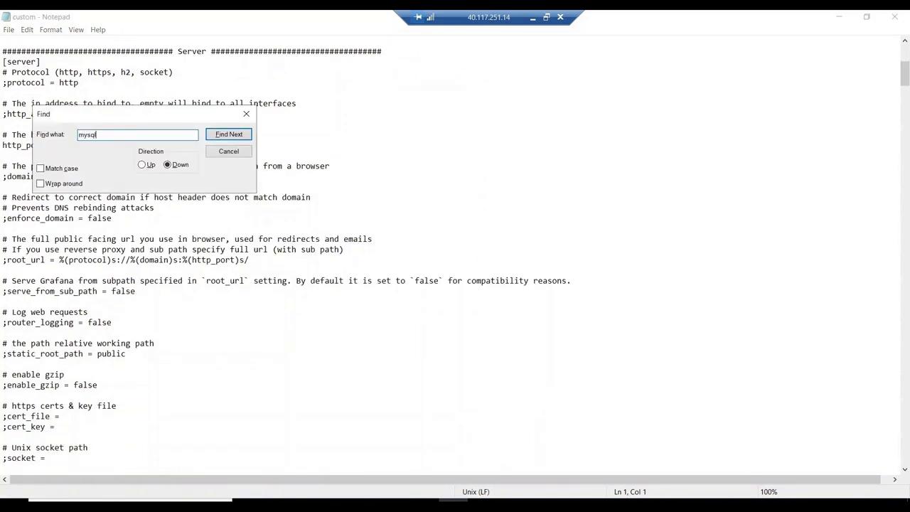
pyautogui.press('Return')
pyautogui.press('Escape')
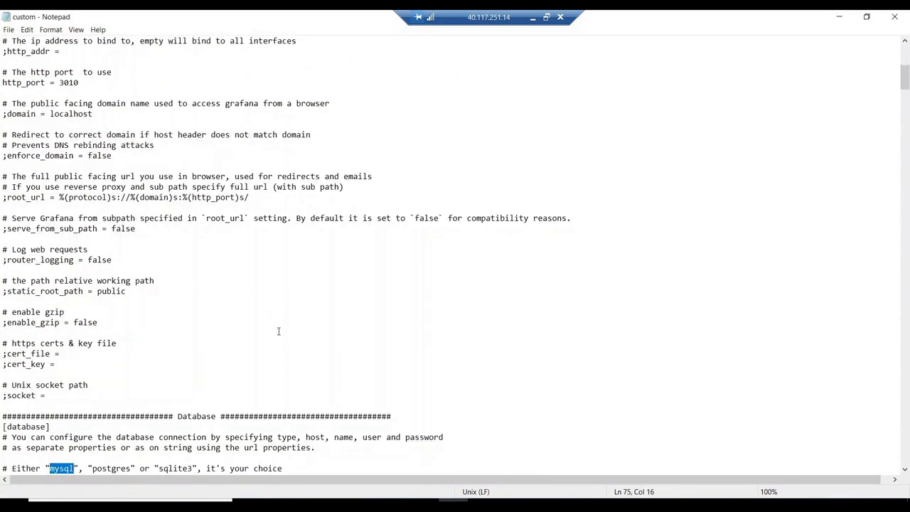
# Select the [database] type, host, name and user lines, then the 127.0.0.1:3306 host.
pyautogui.scroll(-2, 278, 330)
pyautogui.scroll(-3, 278, 330)
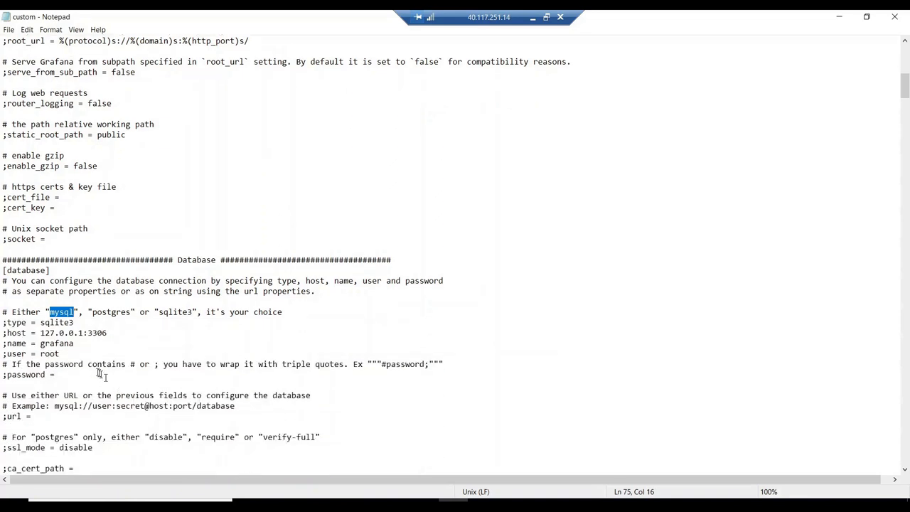
pyautogui.moveTo(60, 353); pyautogui.dragTo(2, 313)
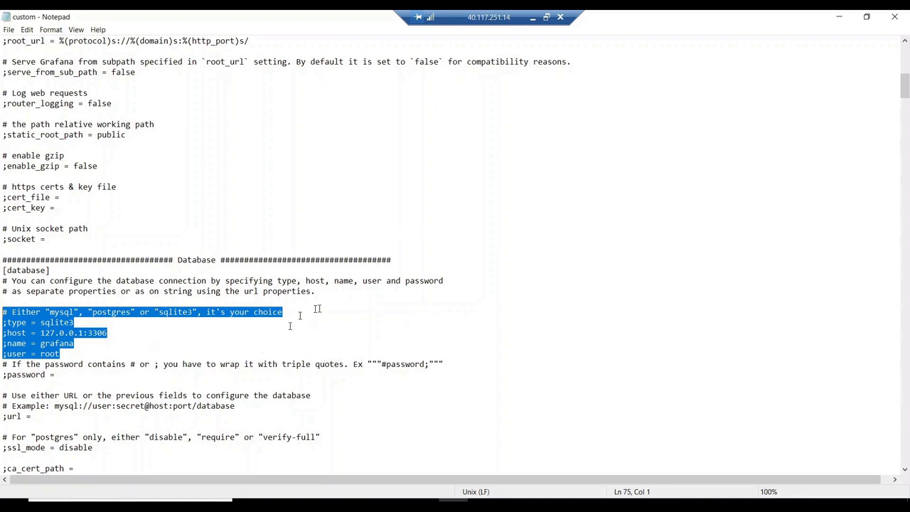
pyautogui.click(40, 332)
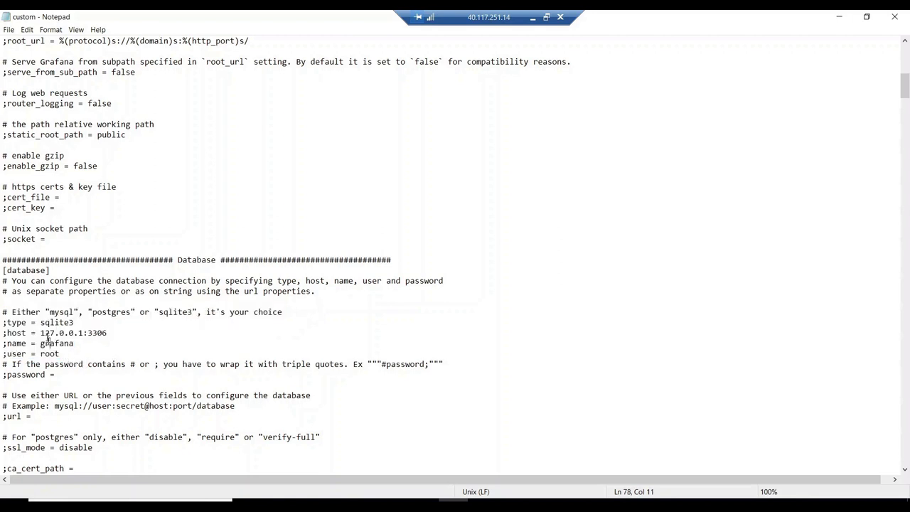
pyautogui.moveTo(83, 332); pyautogui.dragTo(111, 332)
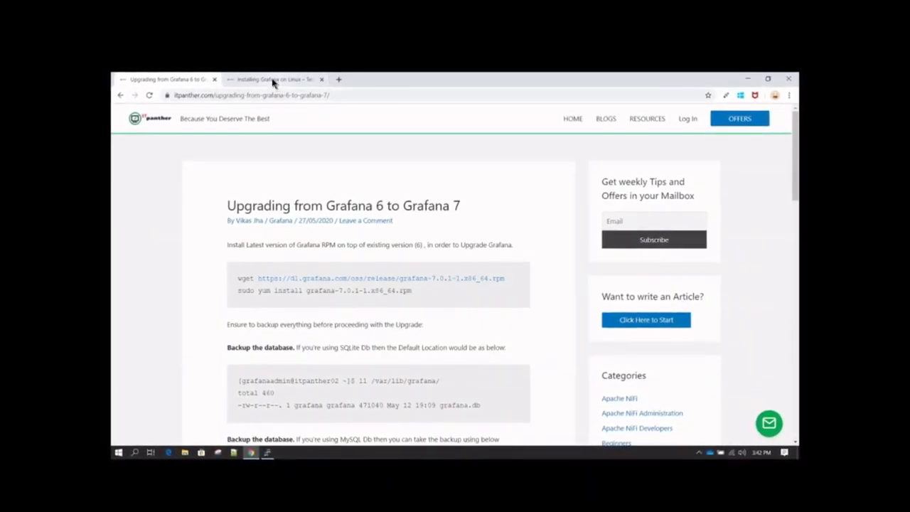
pyautogui.click(272, 80)
pyautogui.scroll(10, 490, 258)
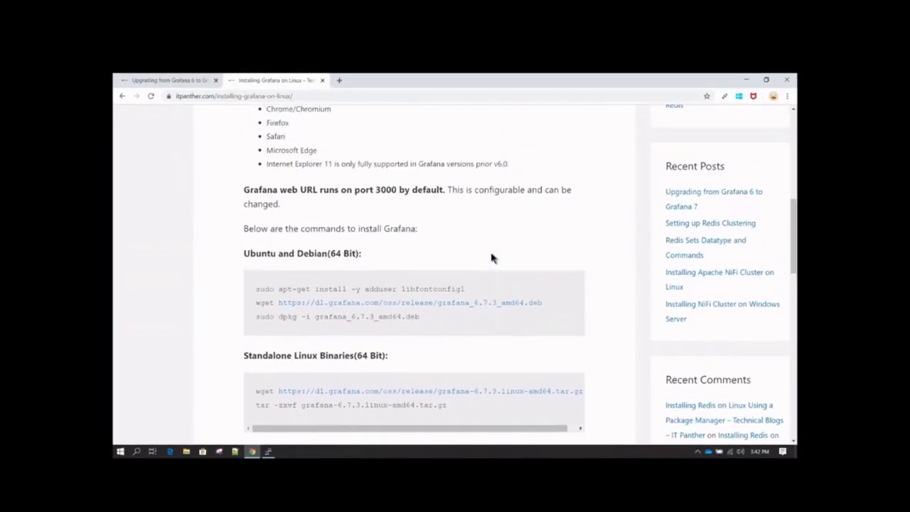
pyautogui.scroll(10, 490, 257)
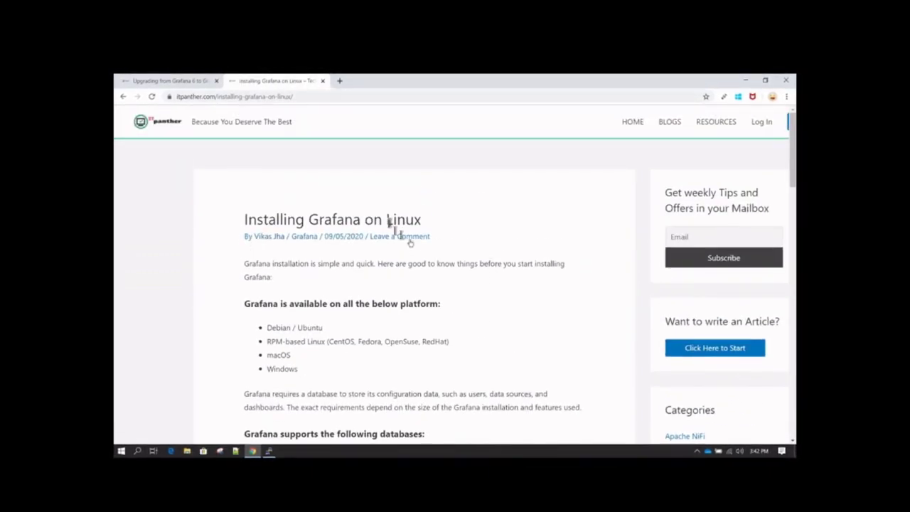
pyautogui.hotkey('ctrl', '-')
pyautogui.scroll(-6, 509, 263)
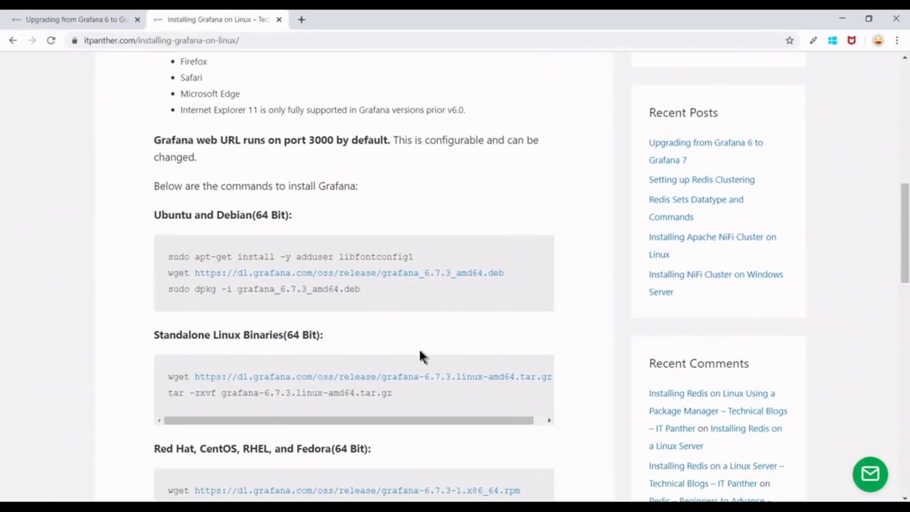
pyautogui.scroll(-3, 420, 356)
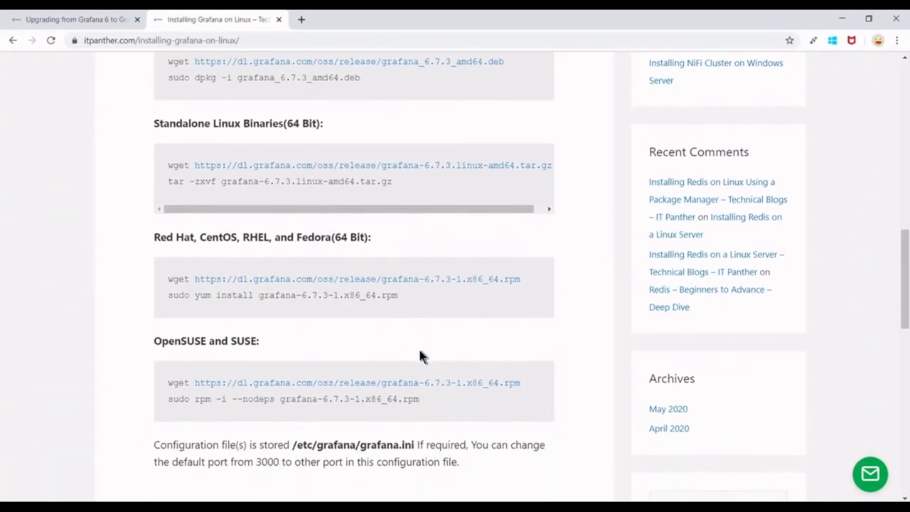
pyautogui.moveTo(420, 298); pyautogui.dragTo(160, 276)
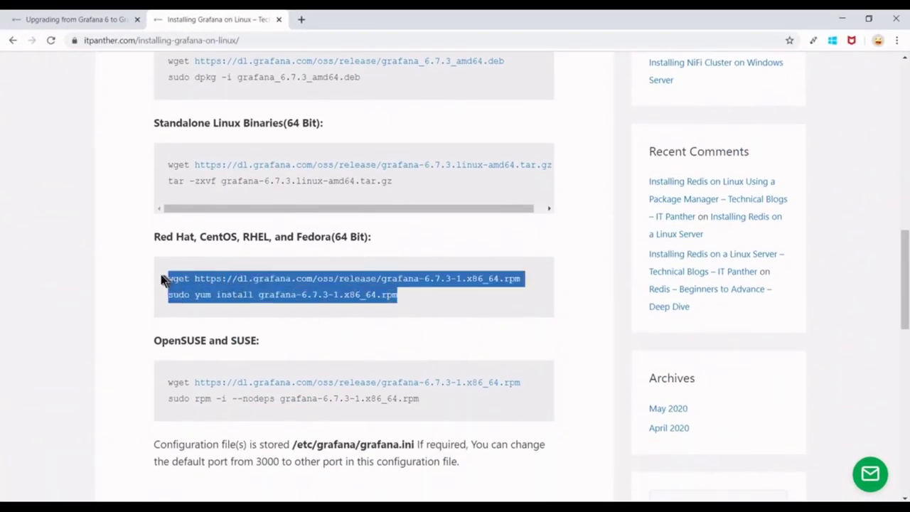
pyautogui.click(161, 276)
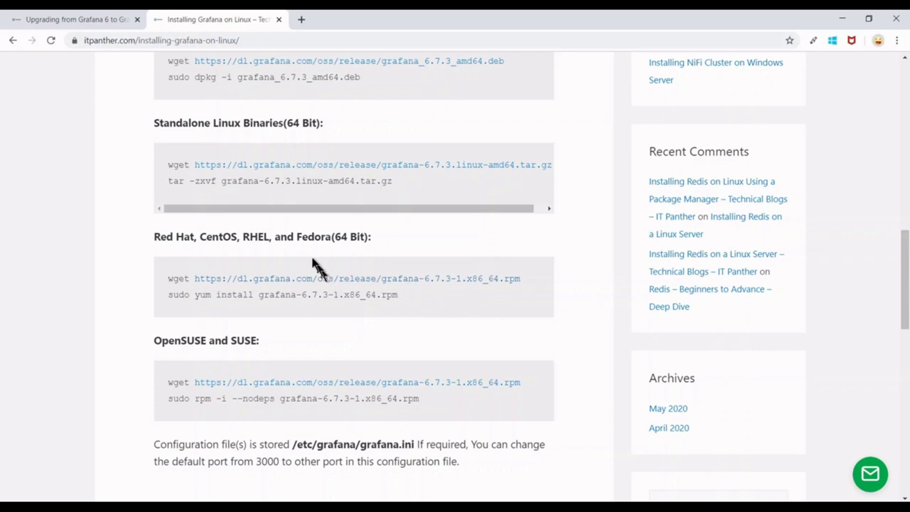
pyautogui.click(71, 19)
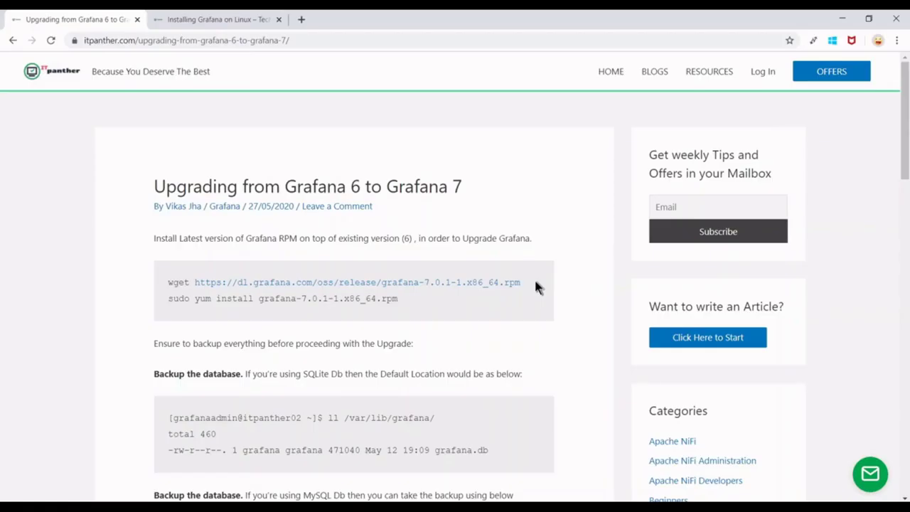
# Scroll down to the grafana.db location under /var/lib/grafana and the mysqldump backup example.
pyautogui.scroll(-2, 534, 277)
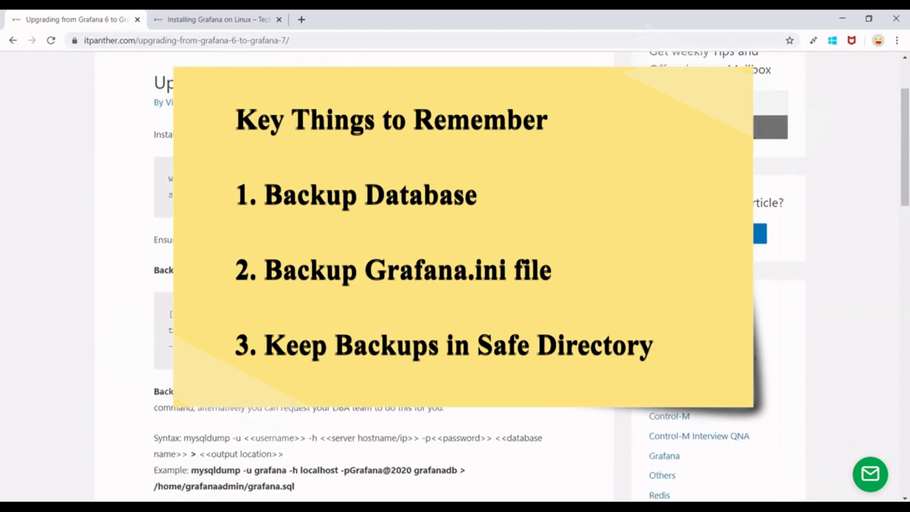
pyautogui.scroll(-1, 537, 287)
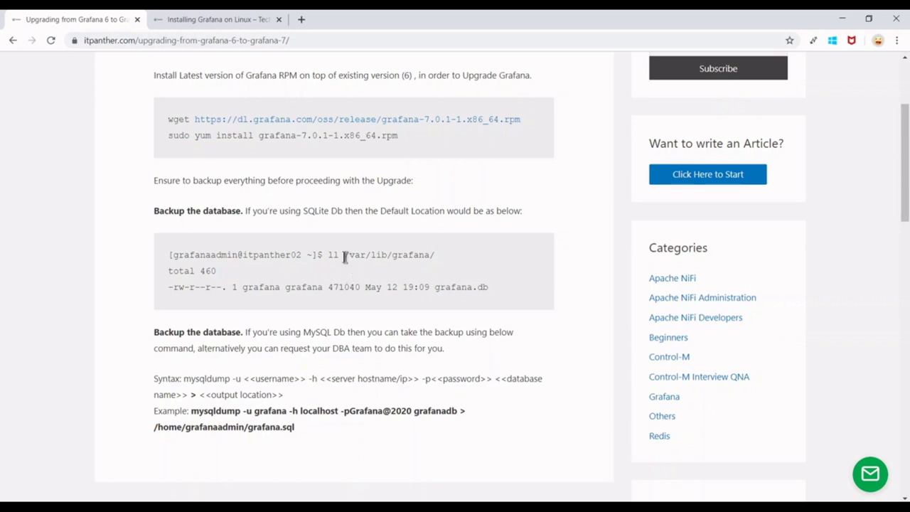
# Highlight the /var/lib/grafana path and the mysqldump, grafana user and grafanadb parts of the example.
pyautogui.moveTo(345, 255); pyautogui.dragTo(458, 258)
pyautogui.click(458, 258)
pyautogui.moveTo(295, 426); pyautogui.dragTo(189, 411)
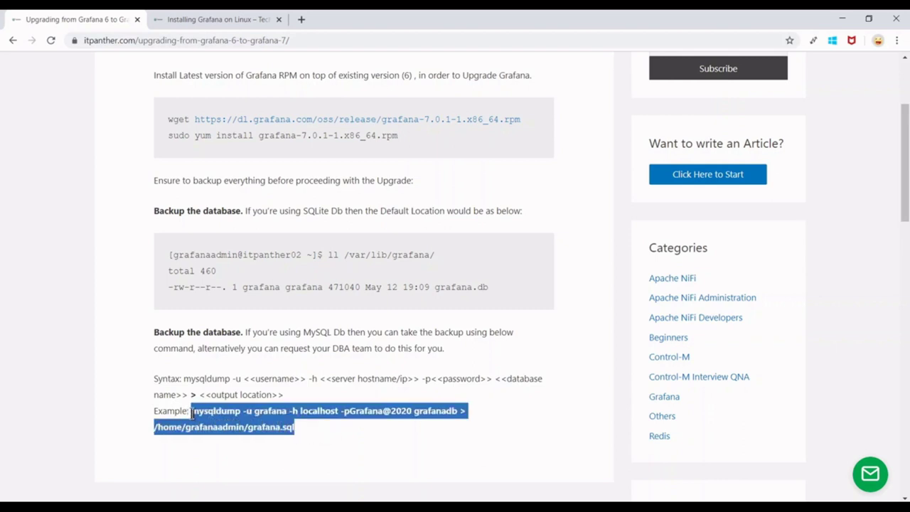
pyautogui.click(357, 428)
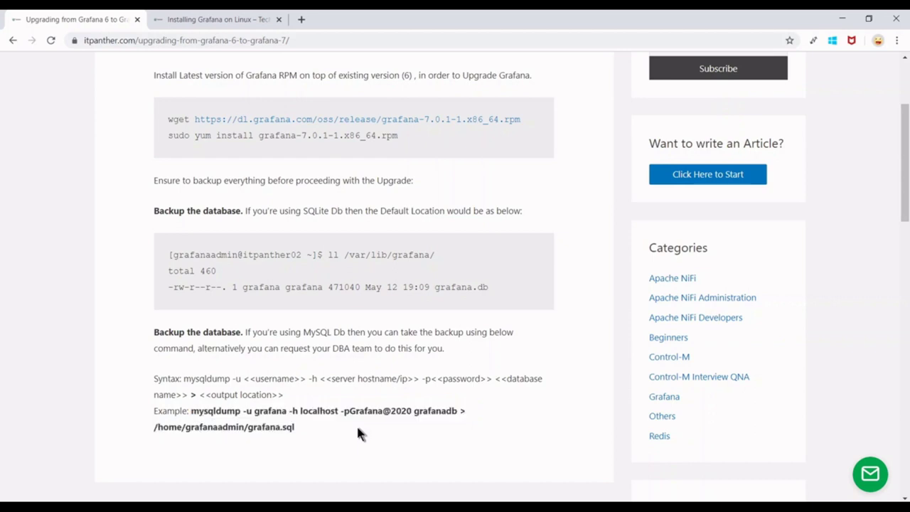
pyautogui.scroll(-1, 357, 434)
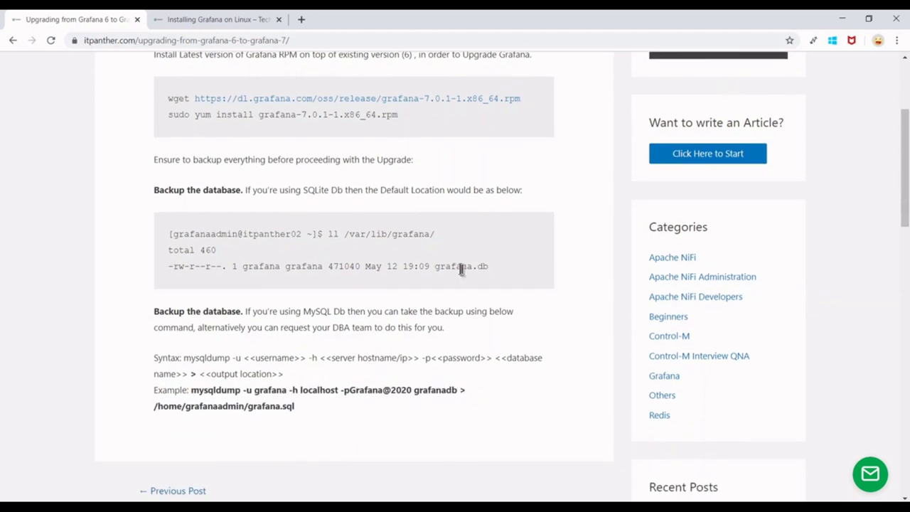
pyautogui.scroll(-1, 302, 411)
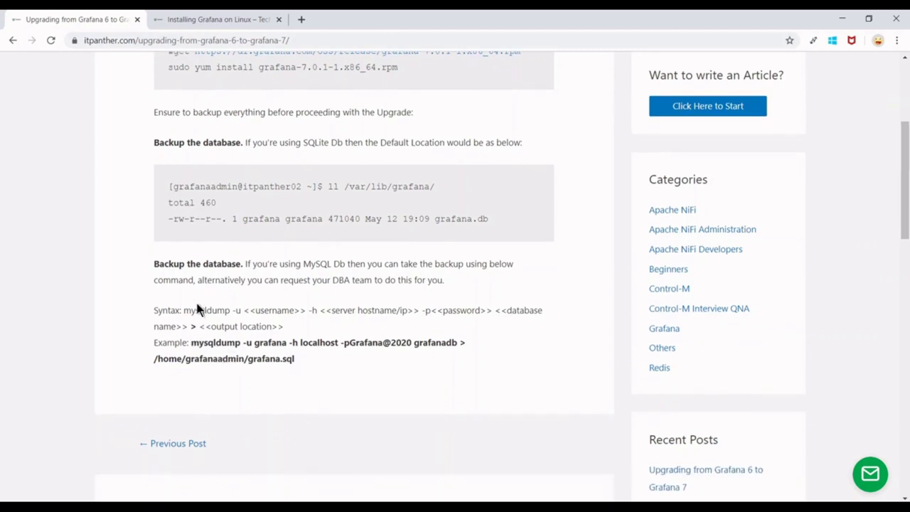
pyautogui.moveTo(184, 311); pyautogui.dragTo(230, 311)
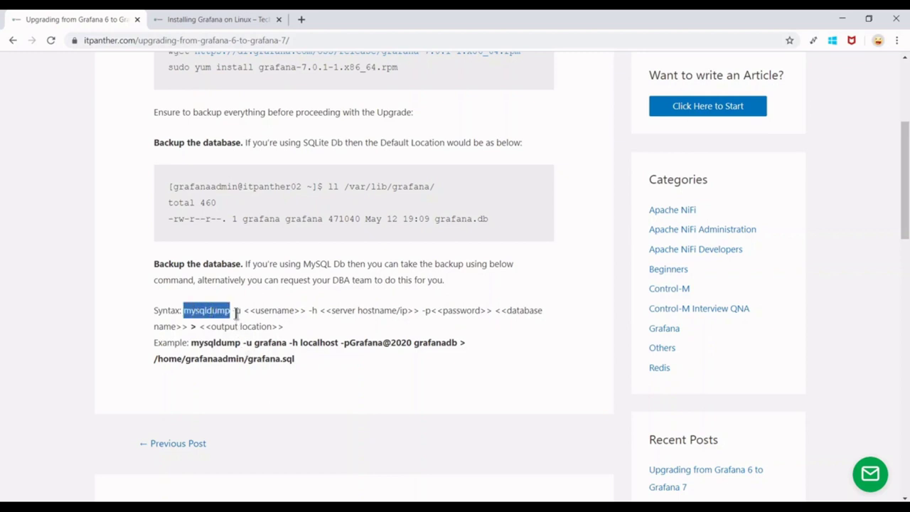
pyautogui.doubleClick(267, 345)
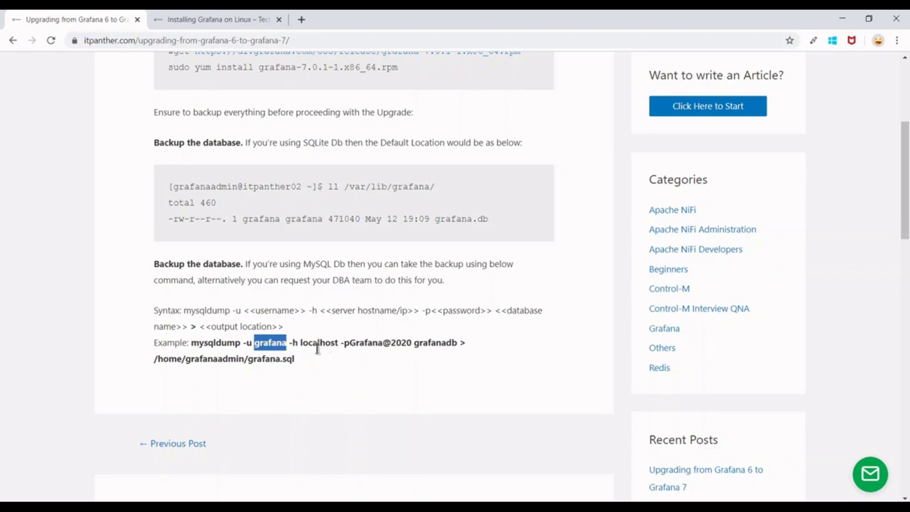
pyautogui.click(318, 344)
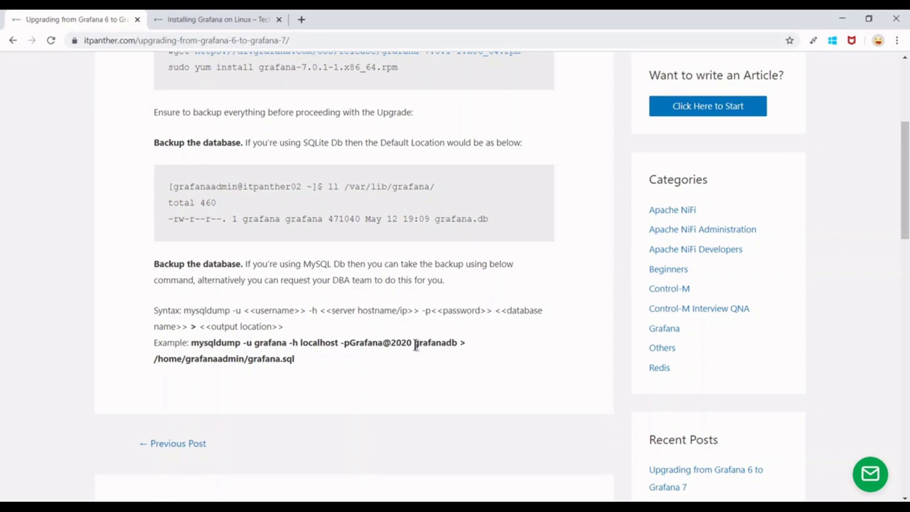
pyautogui.moveTo(415, 344); pyautogui.dragTo(464, 345)
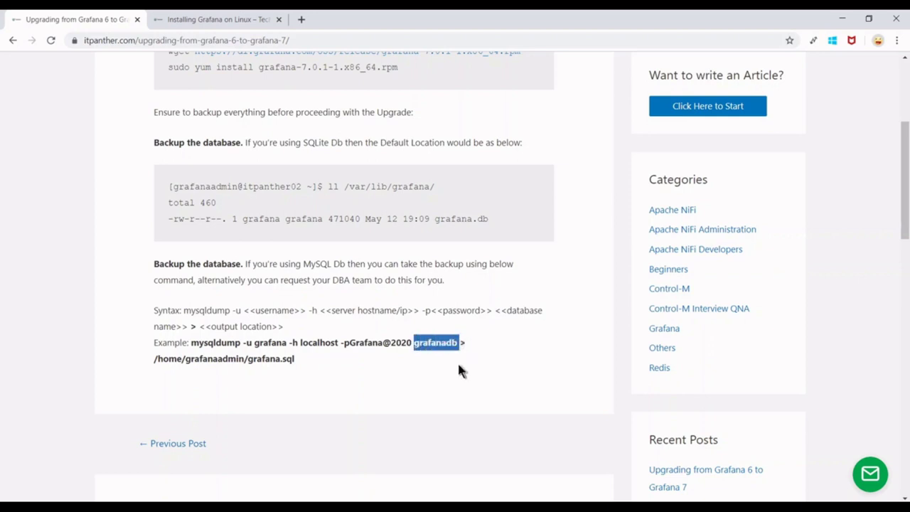
pyautogui.click(459, 353)
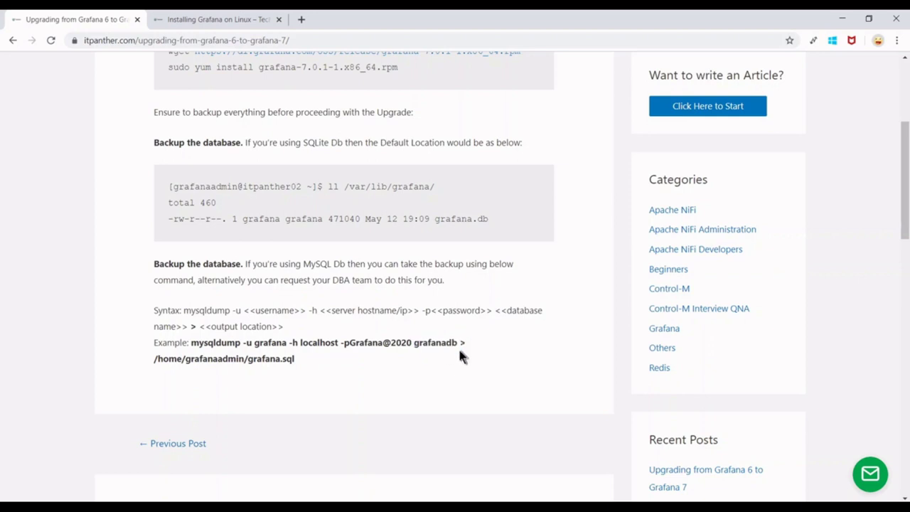
# Select the full example mysqldump command for grafanadb and copy it.
pyautogui.moveTo(191, 345); pyautogui.dragTo(457, 347)
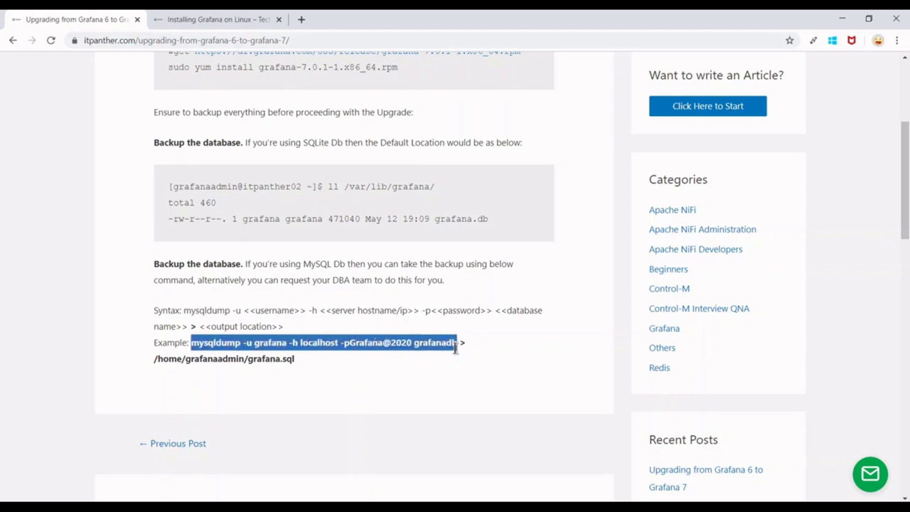
pyautogui.moveTo(457, 347); pyautogui.dragTo(459, 347)
pyautogui.moveTo(154, 359); pyautogui.dragTo(310, 363)
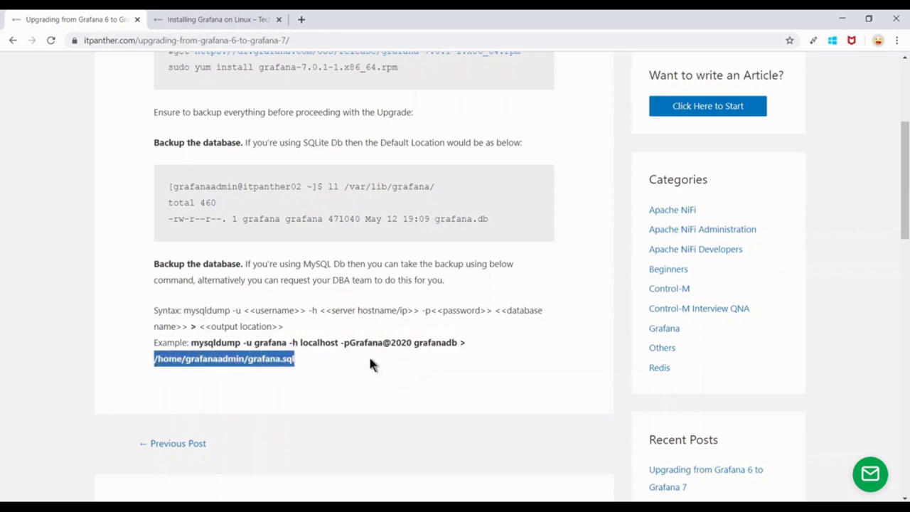
pyautogui.moveTo(460, 344); pyautogui.dragTo(475, 348)
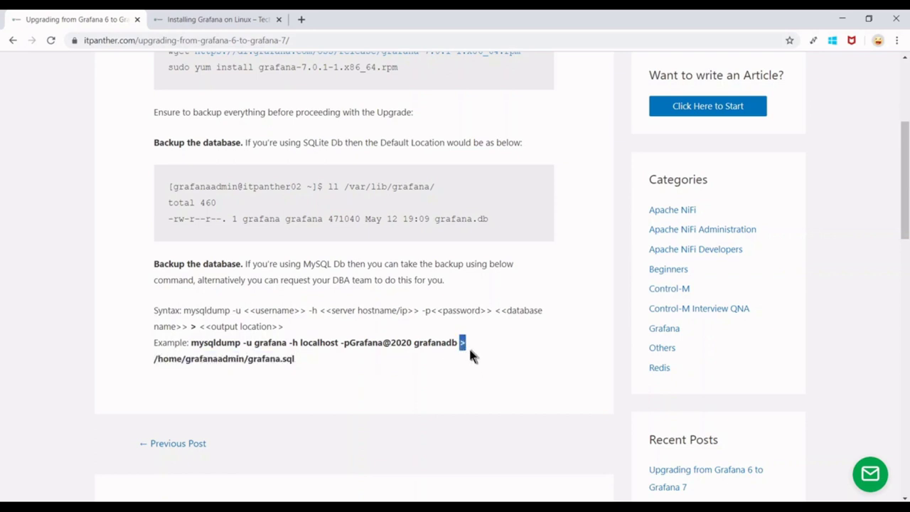
pyautogui.moveTo(323, 368); pyautogui.dragTo(203, 344)
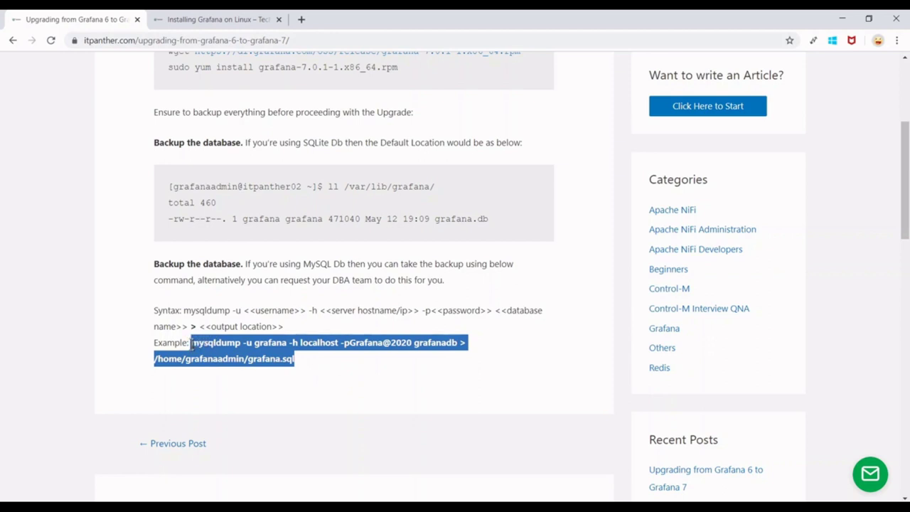
pyautogui.rightClick(218, 346)
pyautogui.click(260, 358)
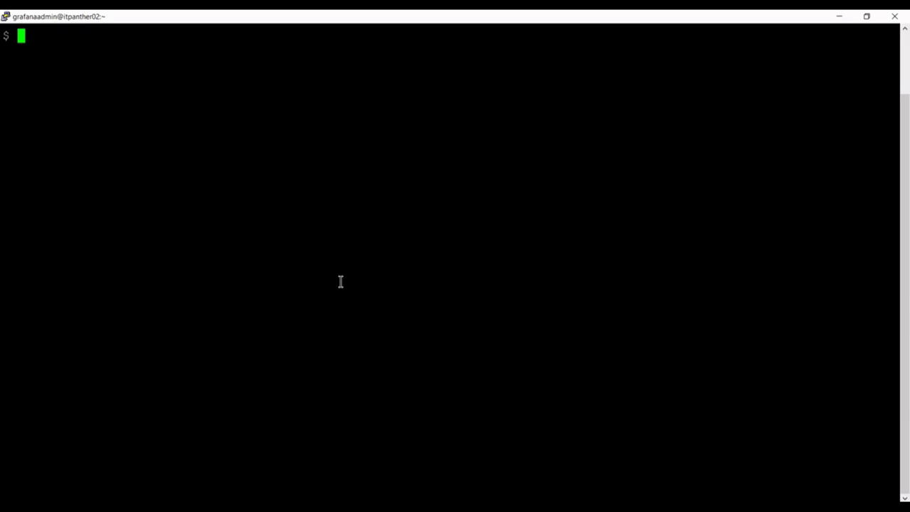
# Check the home directory with pwd and ls, then run the pasted mysqldump backup into grafana.sql.
pyautogui.write('pwd')
pyautogui.press('Return')
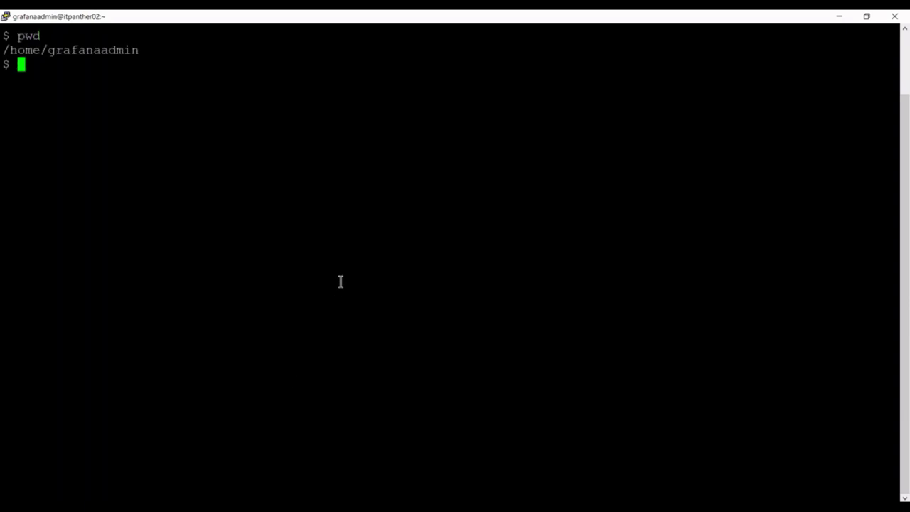
pyautogui.write('ls')
pyautogui.press('Return')
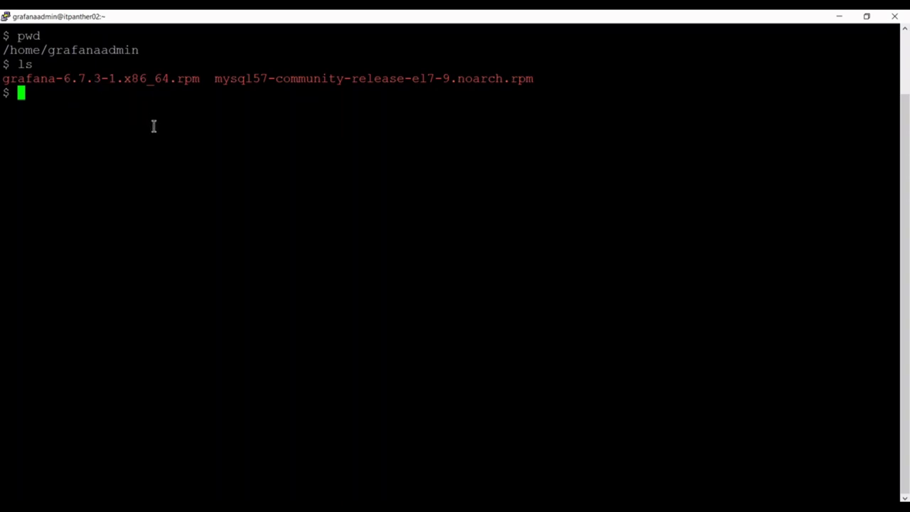
pyautogui.rightClick(153, 126)
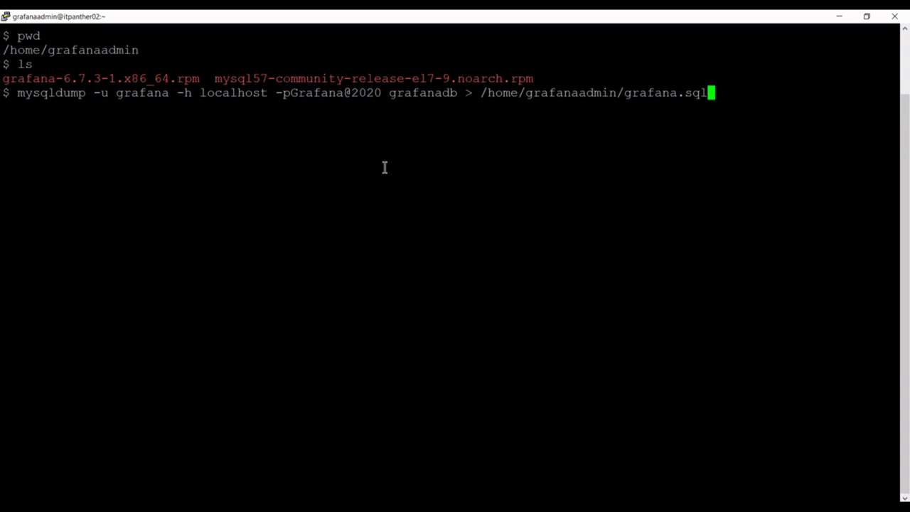
pyautogui.press('Return')
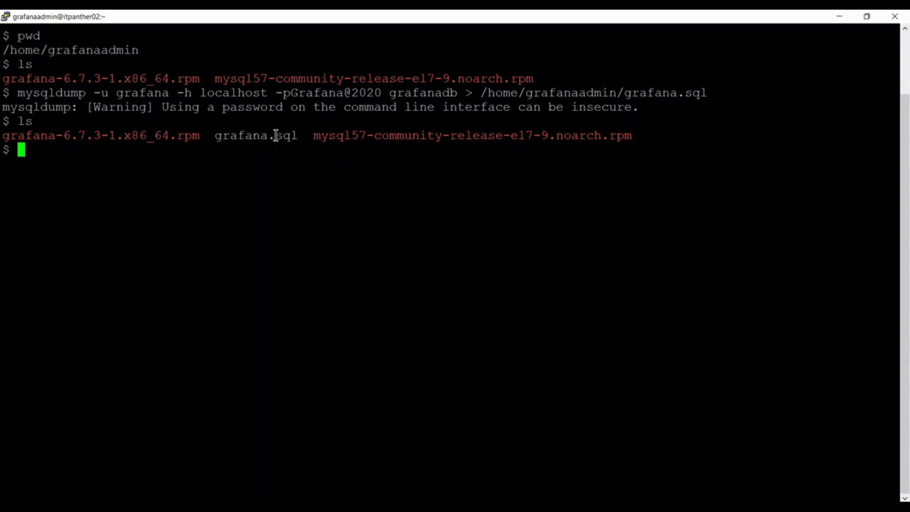
# Preview grafana.sql with head -10, then go back to the Chrome upgrade article.
pyautogui.write('head -10 g')
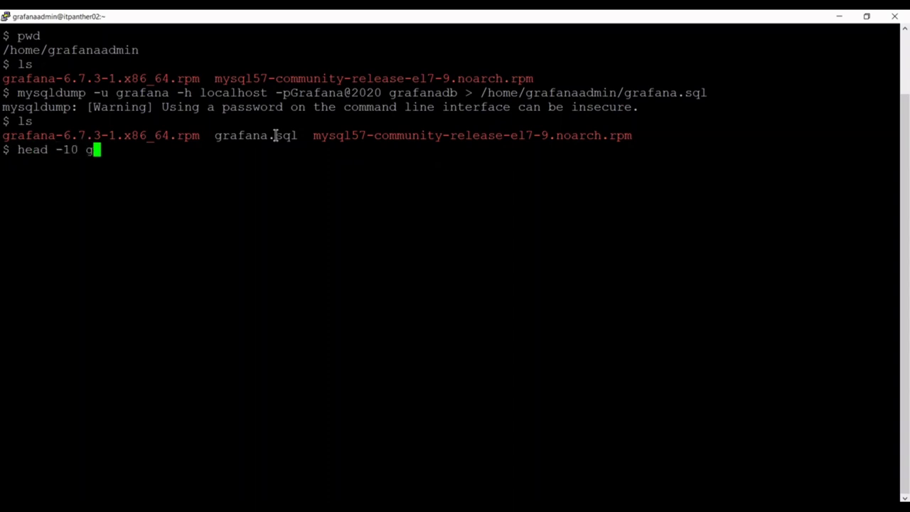
pyautogui.write('rafana.sql')
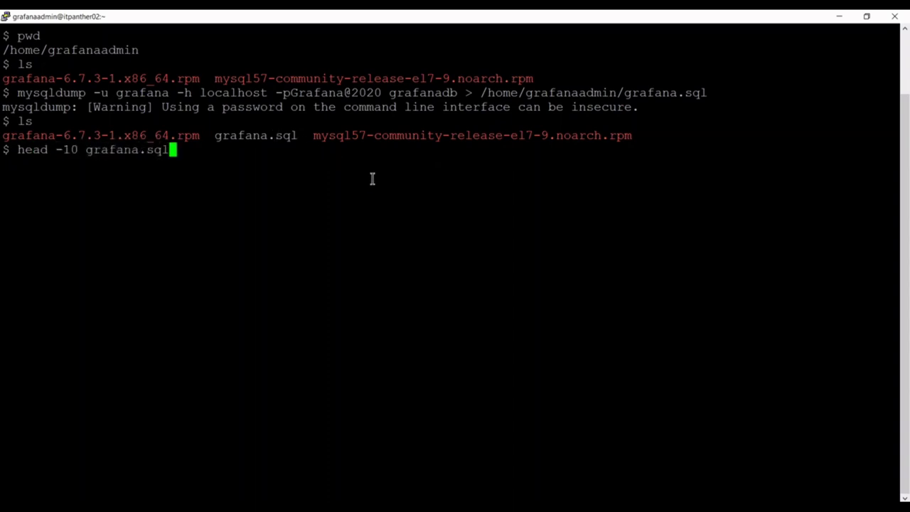
pyautogui.press('Return')
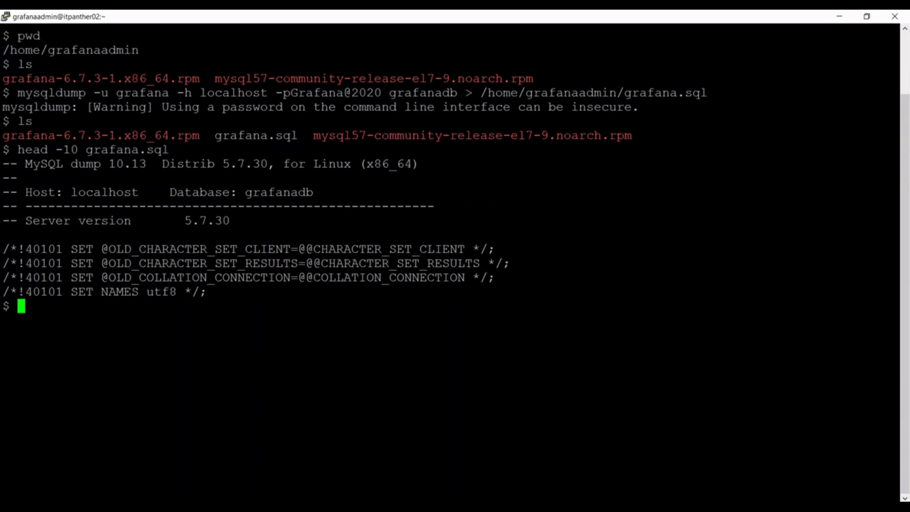
pyautogui.hotkey('alt', 'Tab')
pyautogui.scroll(3, 342, 285)
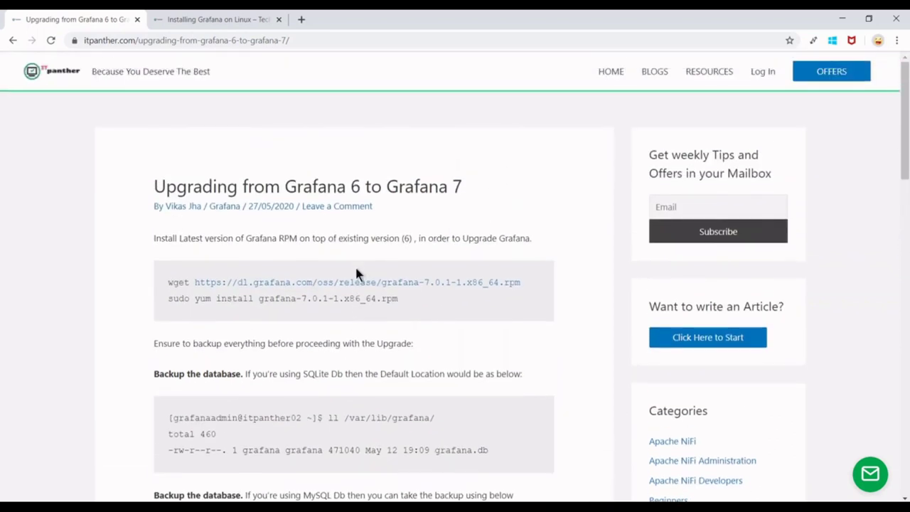
# Copy the article's wget command for grafana-7.0.1-1.x86_64.rpm.
pyautogui.moveTo(535, 286); pyautogui.dragTo(175, 279)
pyautogui.rightClick(177, 279)
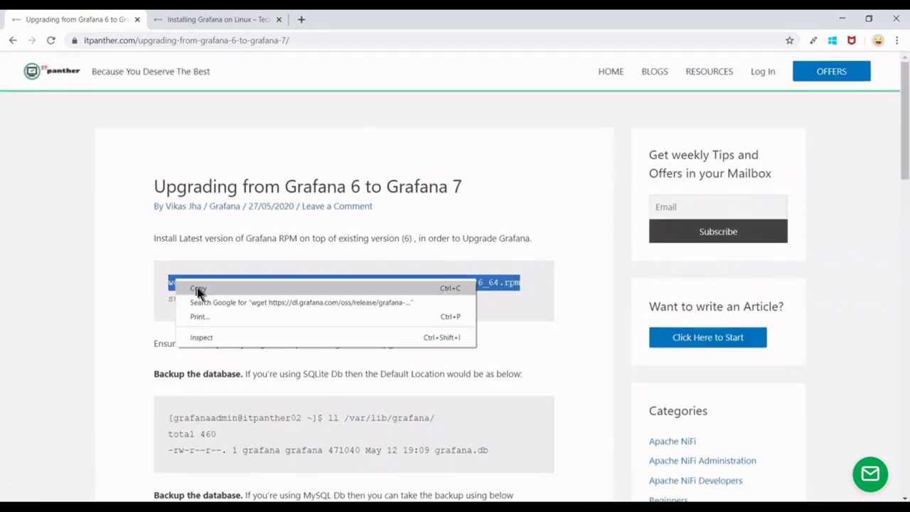
pyautogui.click(199, 290)
# Run the wget download in PuTTY, then list the home folder with ll.
pyautogui.hotkey('alt', 'Tab')
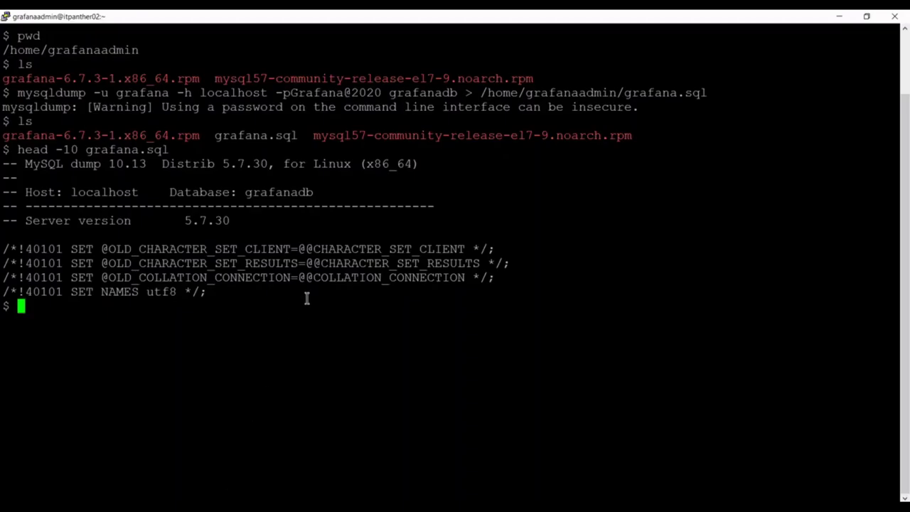
pyautogui.rightClick(308, 298)
pyautogui.press('Return')
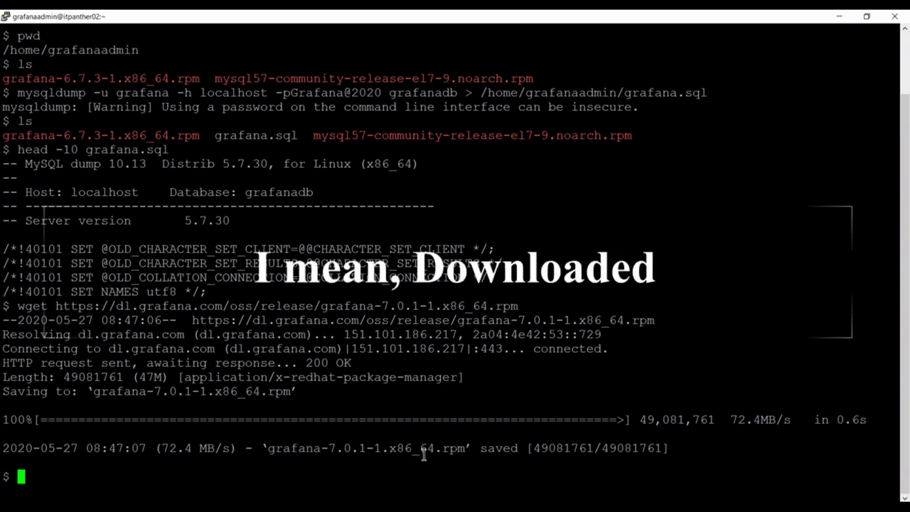
pyautogui.write('ll')
pyautogui.press('Return')
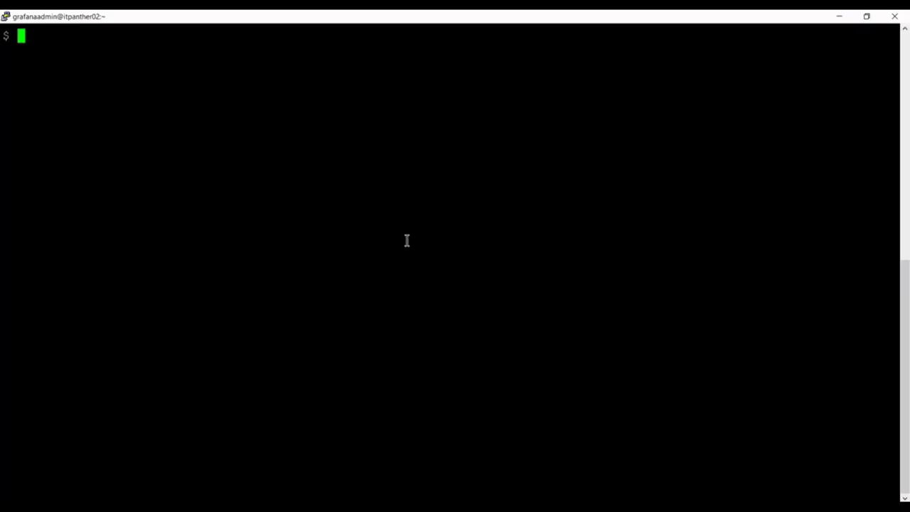
# Run sudo yum install grafana-7.0.1-1.x86_64.rpm, confirm with y, then return to Chrome.
pyautogui.rightClick(406, 241)
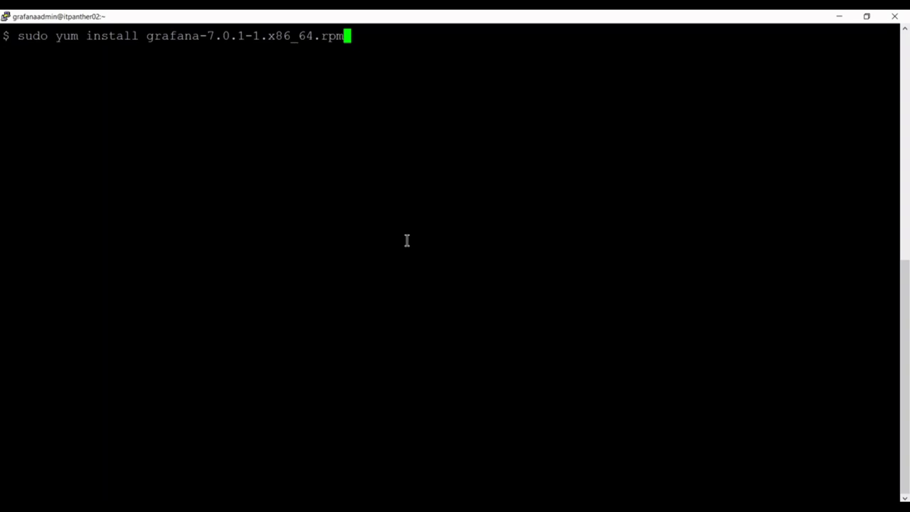
pyautogui.press('Return')
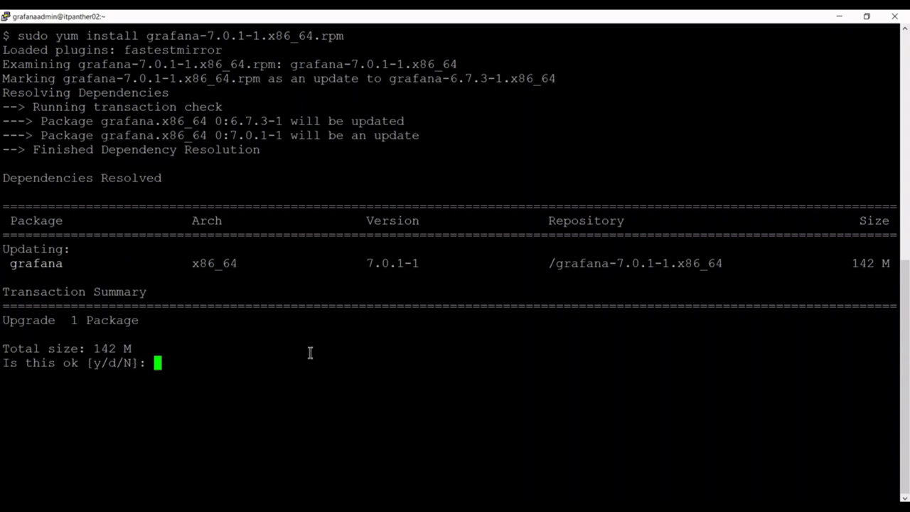
pyautogui.write('y')
pyautogui.press('Return')
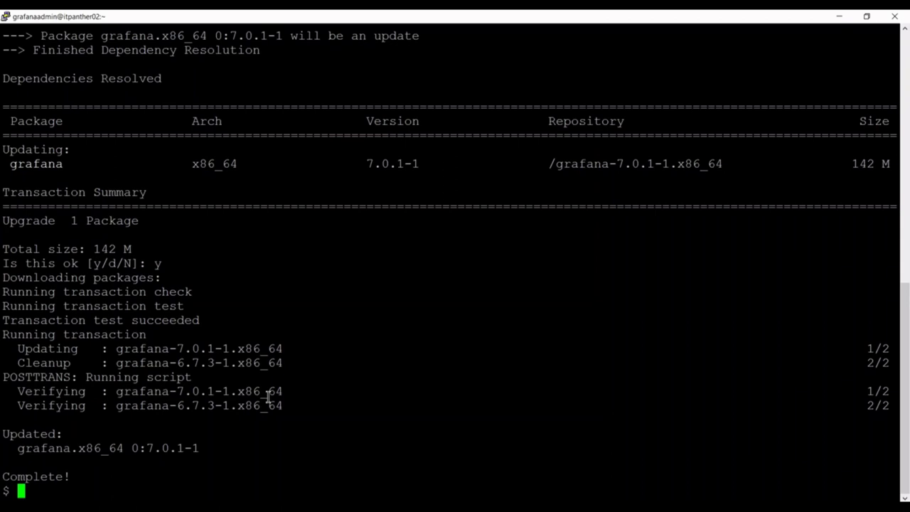
pyautogui.click(189, 511)
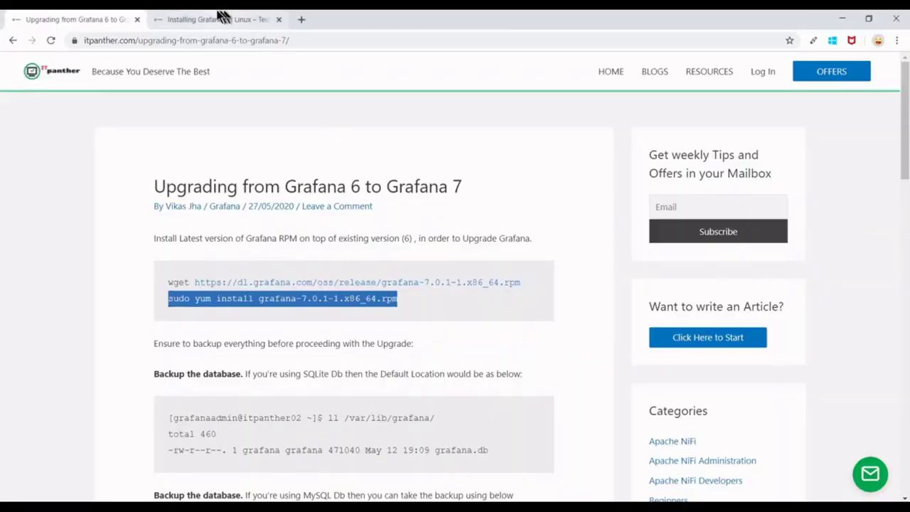
# Take the grafana-server systemctl status command from the Installing Grafana on Linux article and run it in PuTTY.
pyautogui.click(216, 16)
pyautogui.scroll(-9, 394, 255)
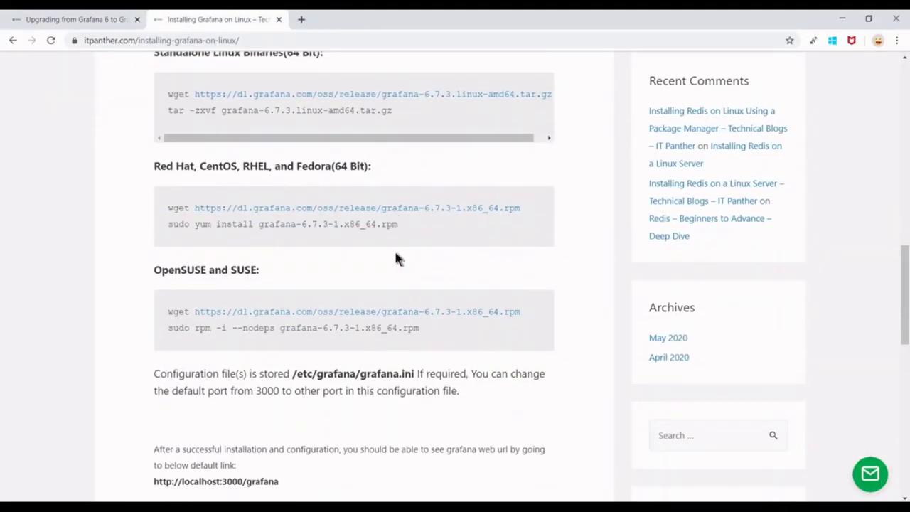
pyautogui.scroll(2, 392, 256)
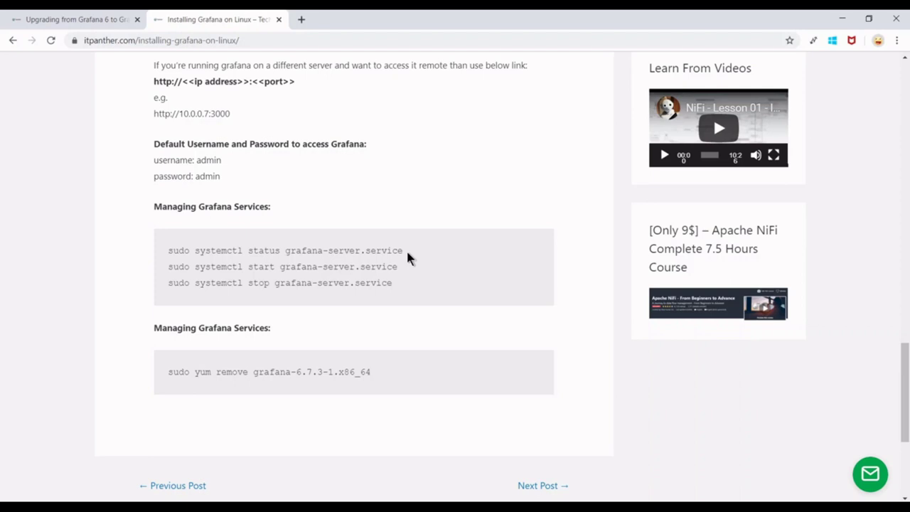
pyautogui.moveTo(406, 250); pyautogui.dragTo(160, 252)
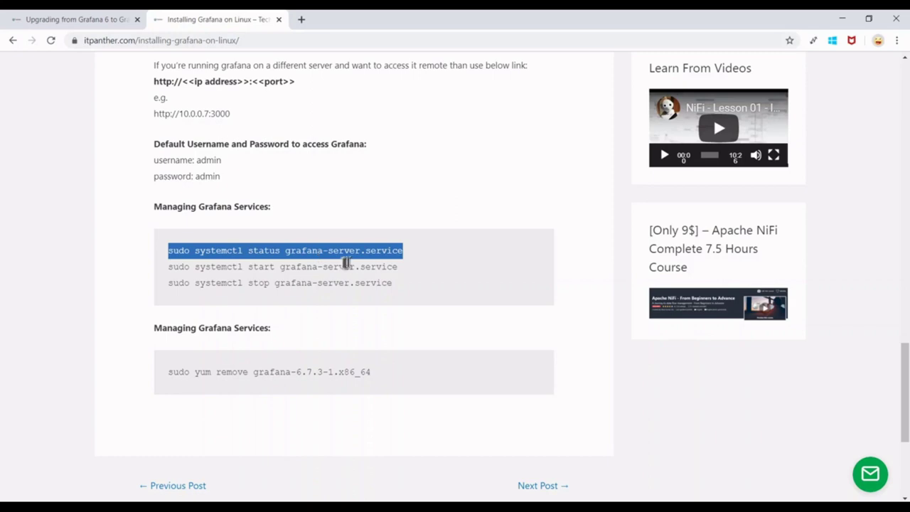
pyautogui.click(218, 506)
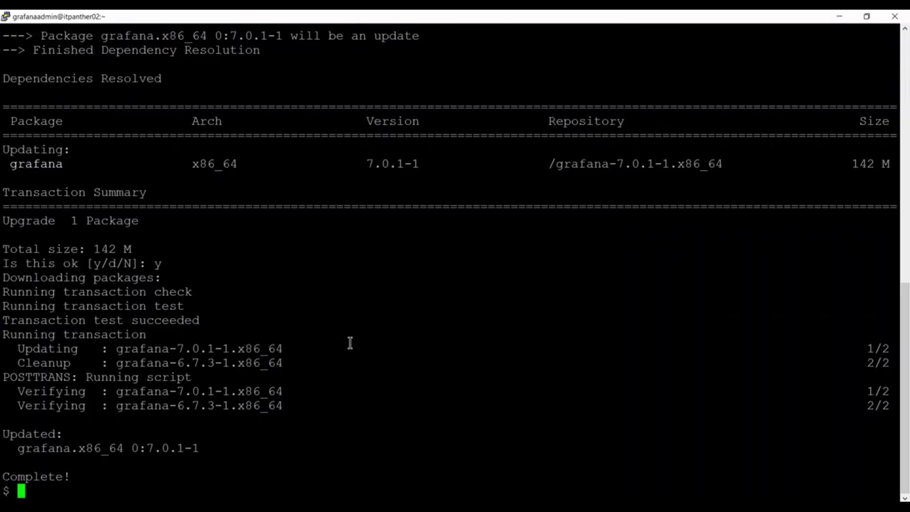
pyautogui.rightClick(350, 343)
pyautogui.press('Return')
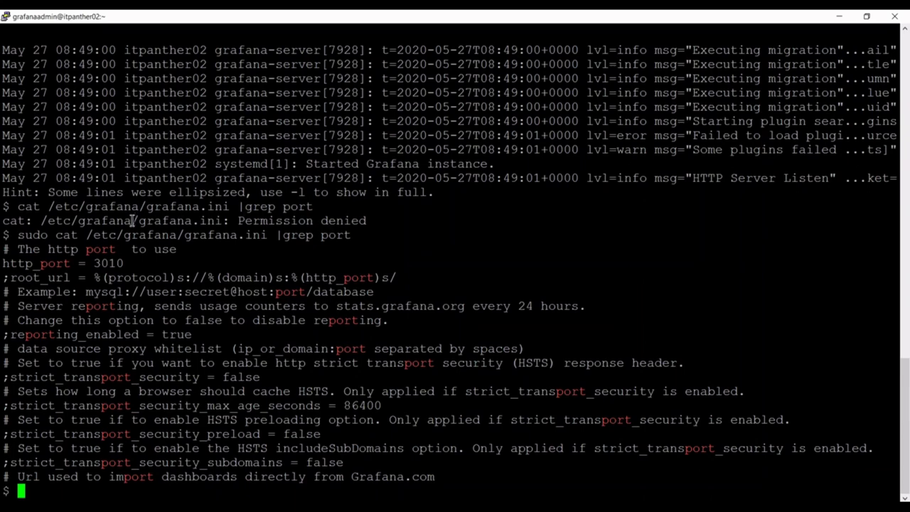
# Highlight the grafana.ini grep command and its http_port = 3010 line in the output.
pyautogui.moveTo(17, 206); pyautogui.dragTo(310, 202)
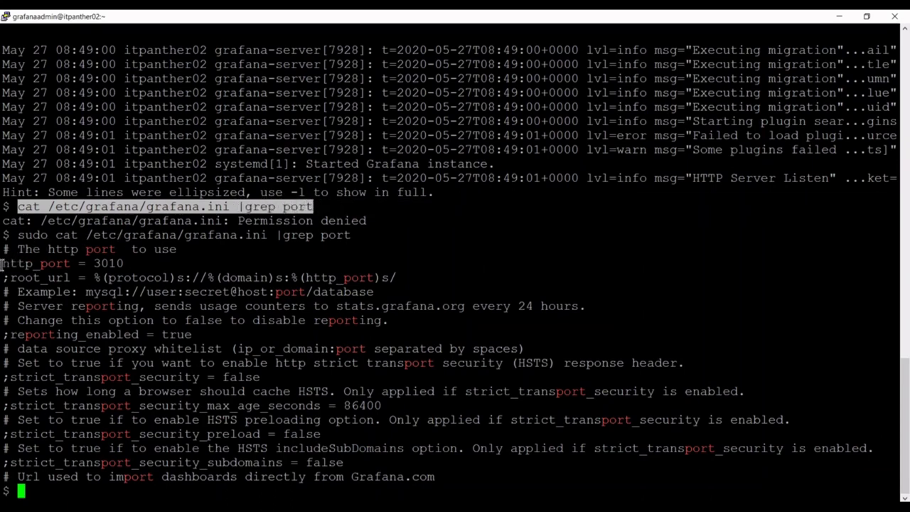
pyautogui.moveTo(1, 265); pyautogui.dragTo(67, 265)
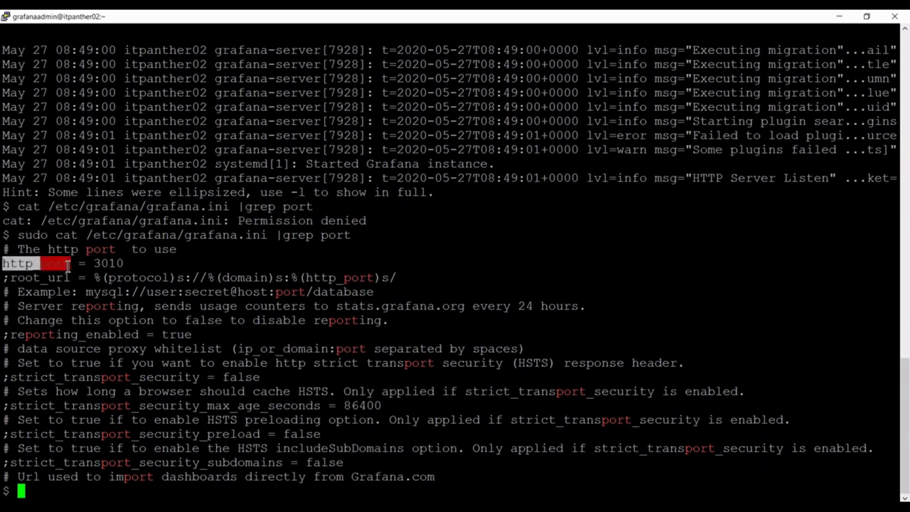
pyautogui.click(103, 263)
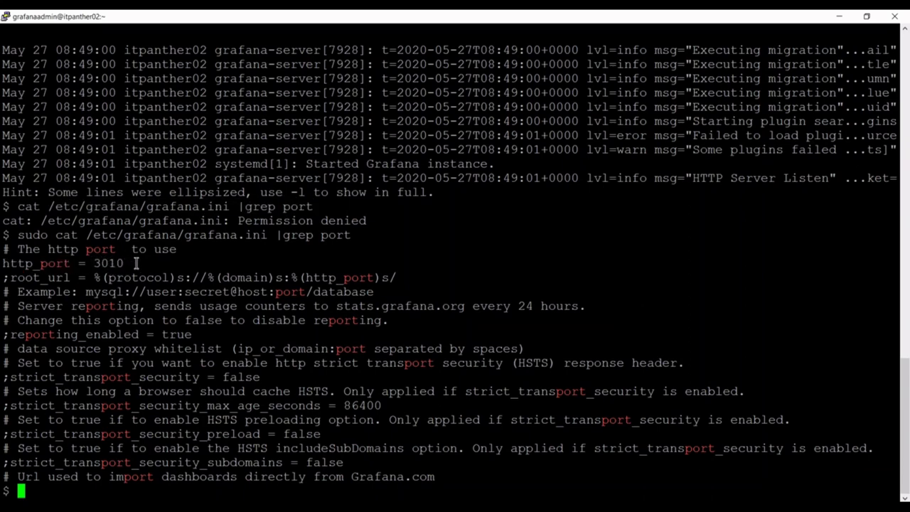
# Open a new Chrome tab and go to the pasted Grafana server address on port 3010.
pyautogui.hotkey('alt', 'Tab')
pyautogui.click(304, 22)
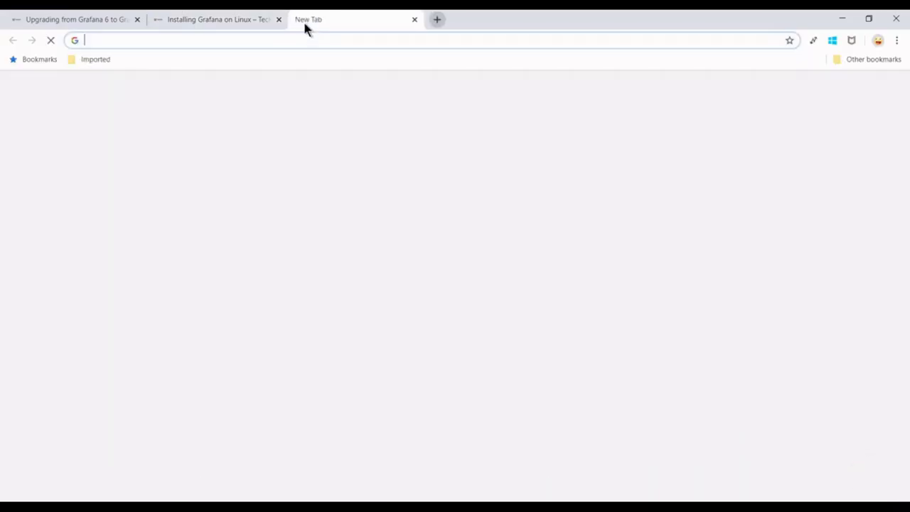
pyautogui.hotkey('ctrl', 'v')
pyautogui.press('Return')
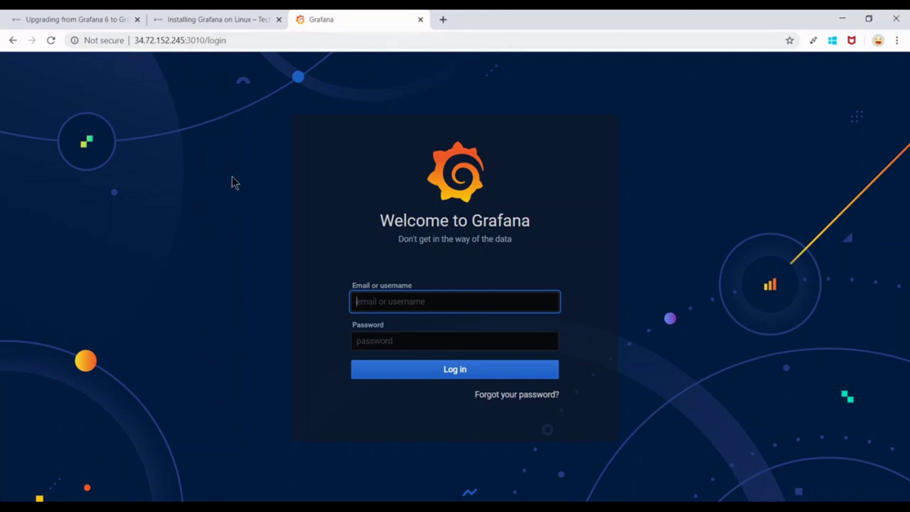
# Log in with username admin and the account password.
pyautogui.click(428, 302)
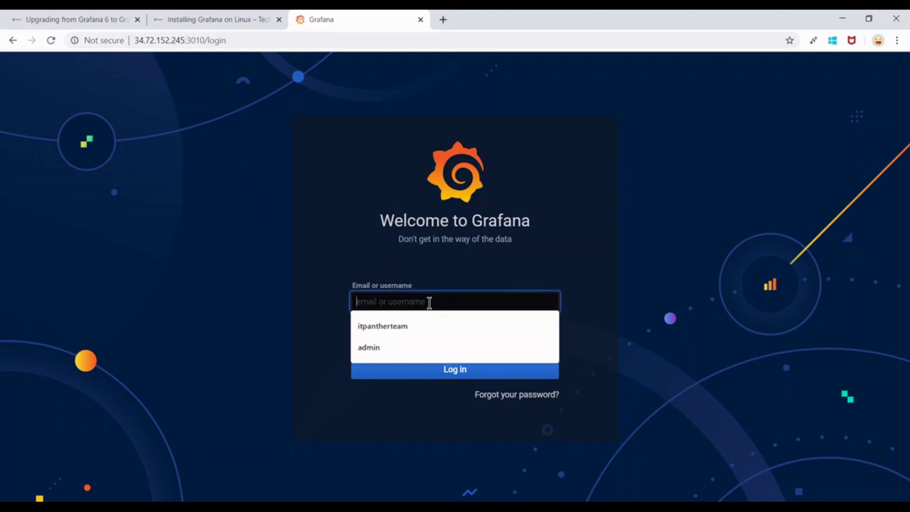
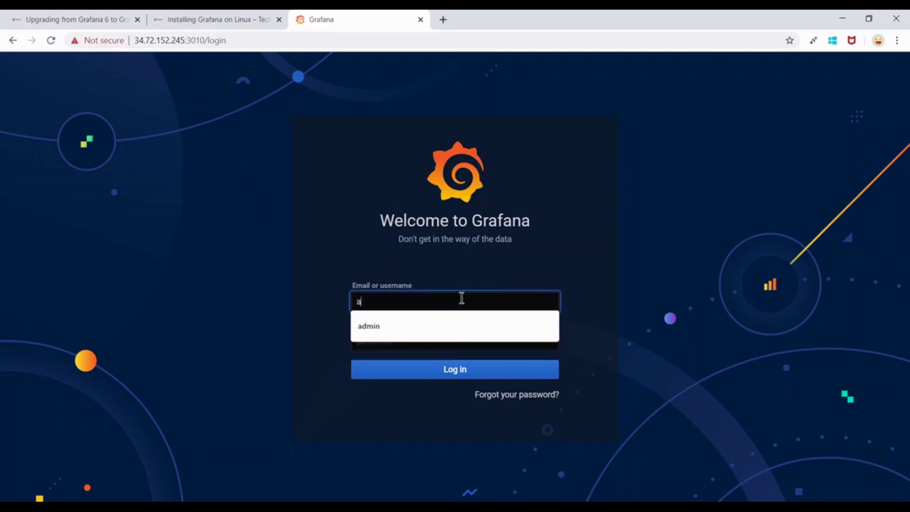
pyautogui.press('Tab')
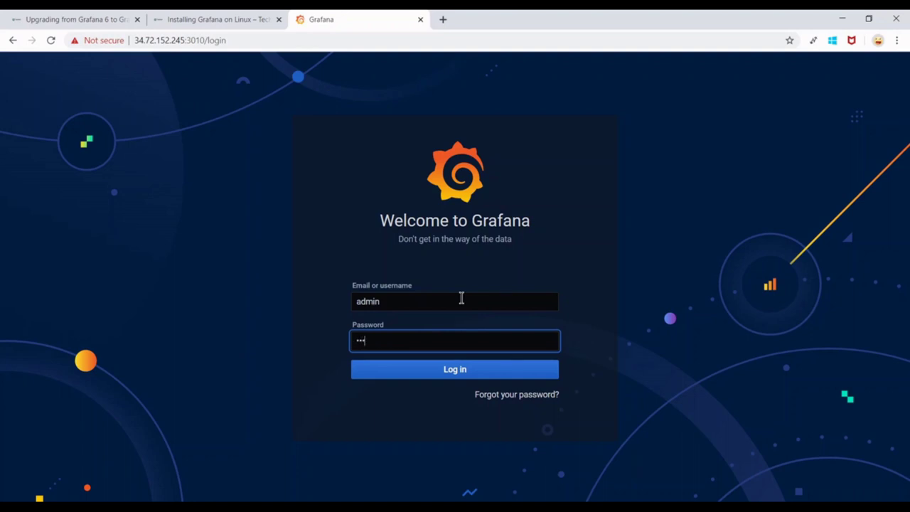
pyautogui.press('Return')
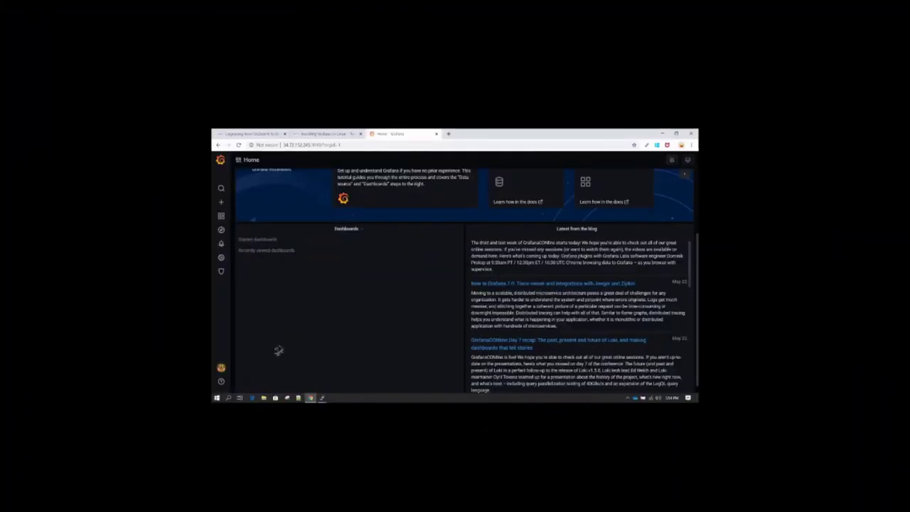
pyautogui.moveTo(242, 383)
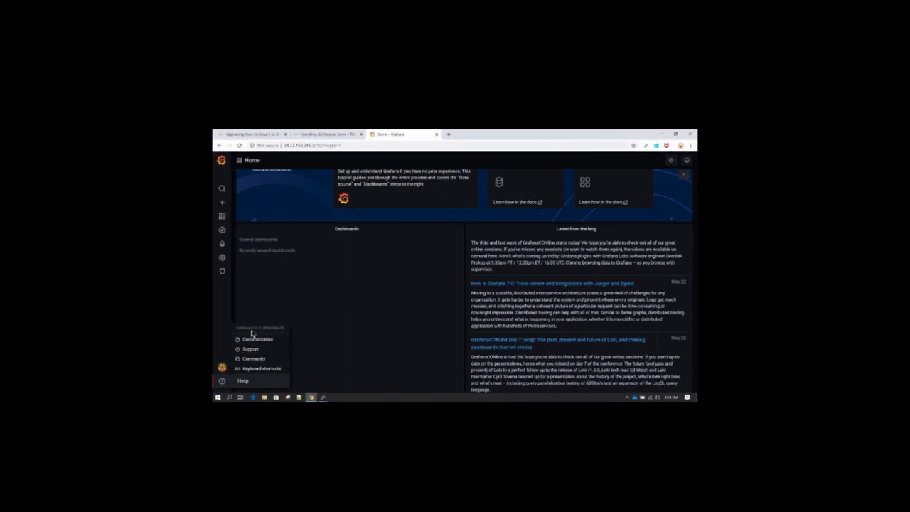
pyautogui.scroll(3, 398, 316)
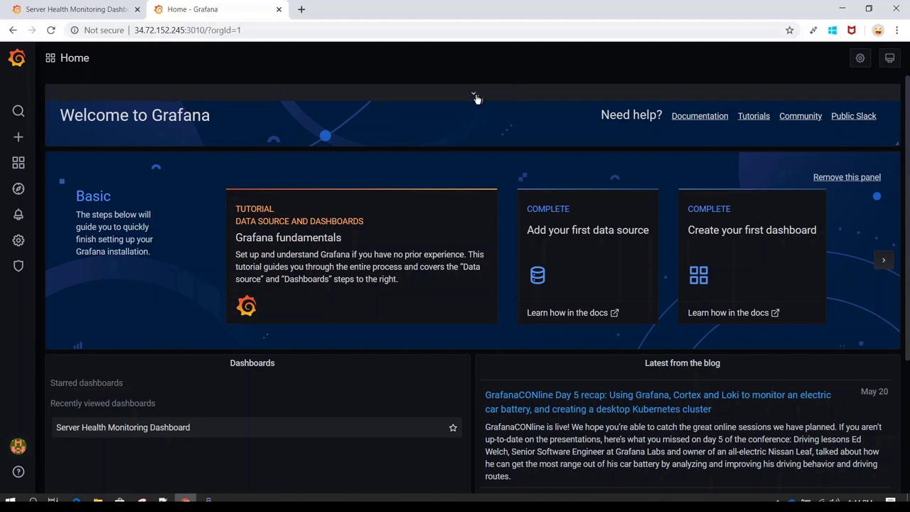
pyautogui.click(474, 95)
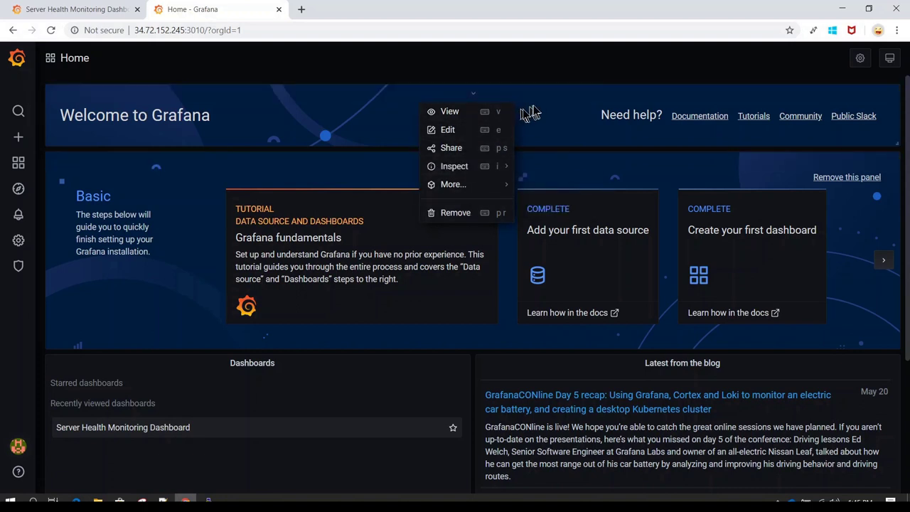
pyautogui.click(549, 119)
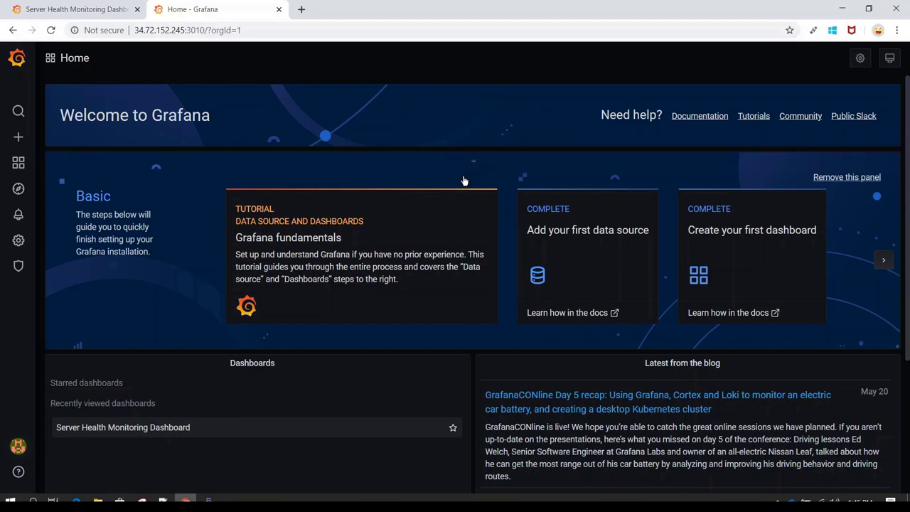
pyautogui.click(476, 168)
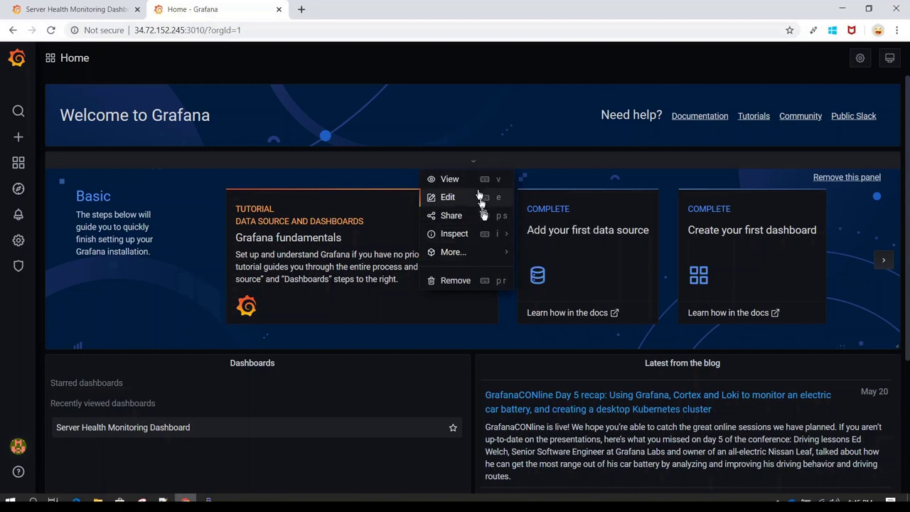
pyautogui.click(529, 140)
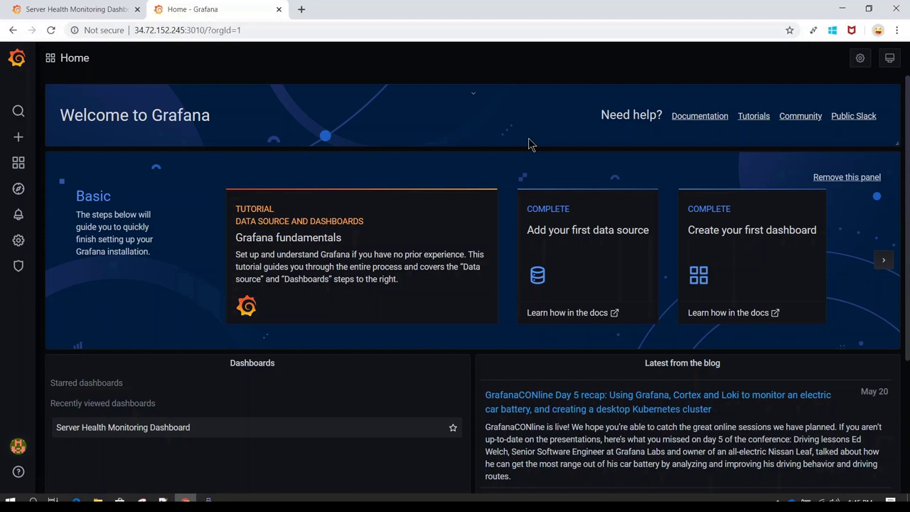
pyautogui.scroll(-1, 477, 334)
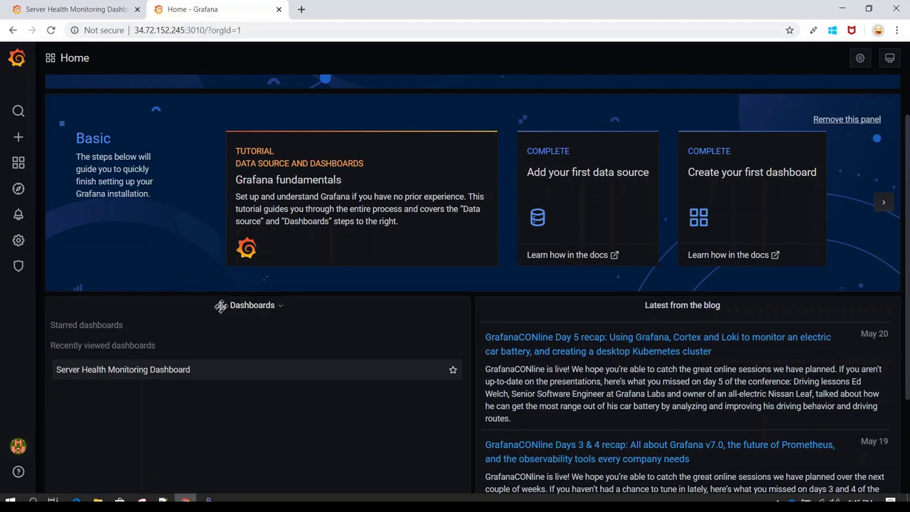
pyautogui.click(278, 311)
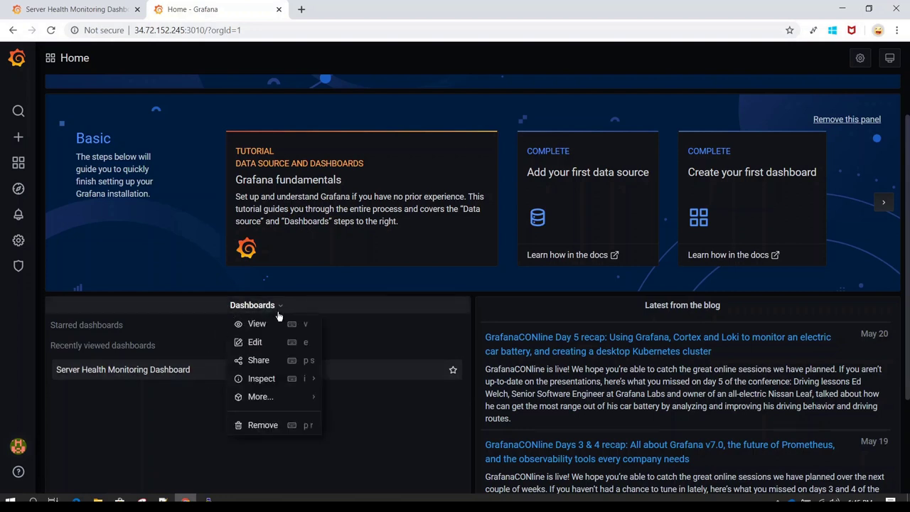
pyautogui.click(415, 439)
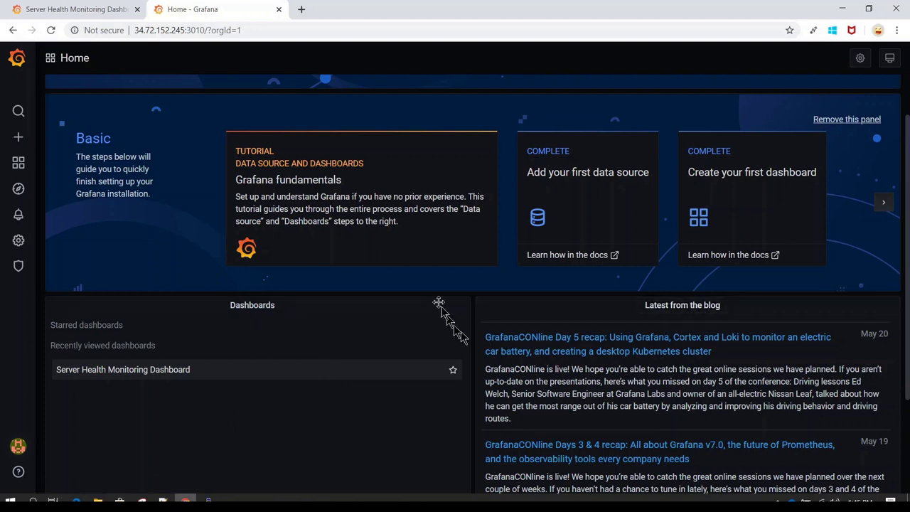
pyautogui.scroll(2, 490, 203)
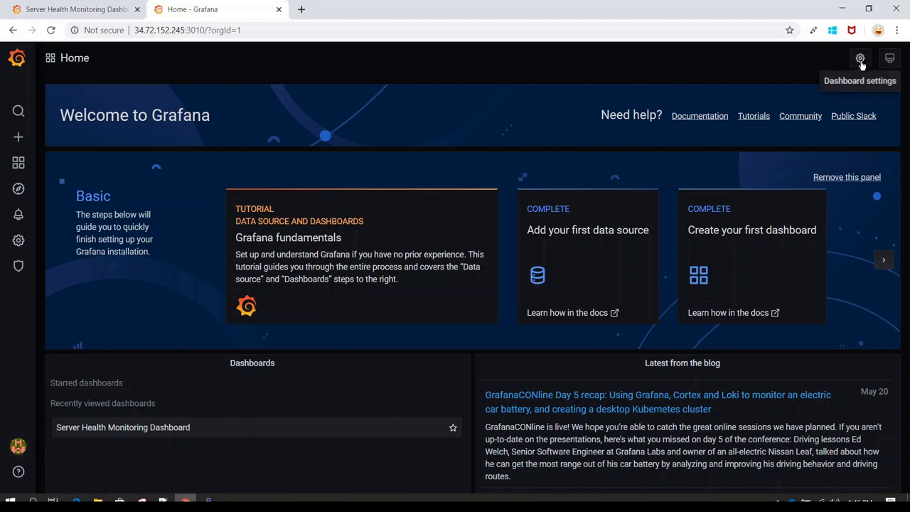
pyautogui.click(861, 64)
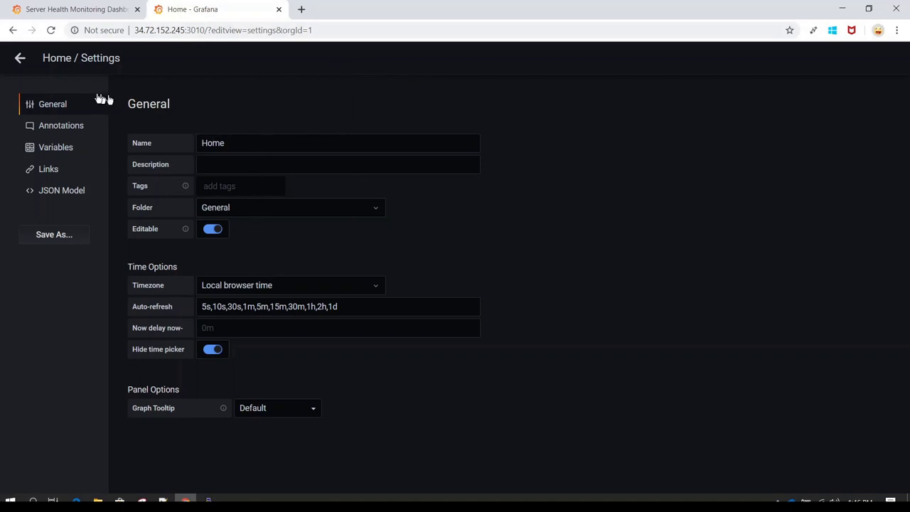
pyautogui.click(19, 58)
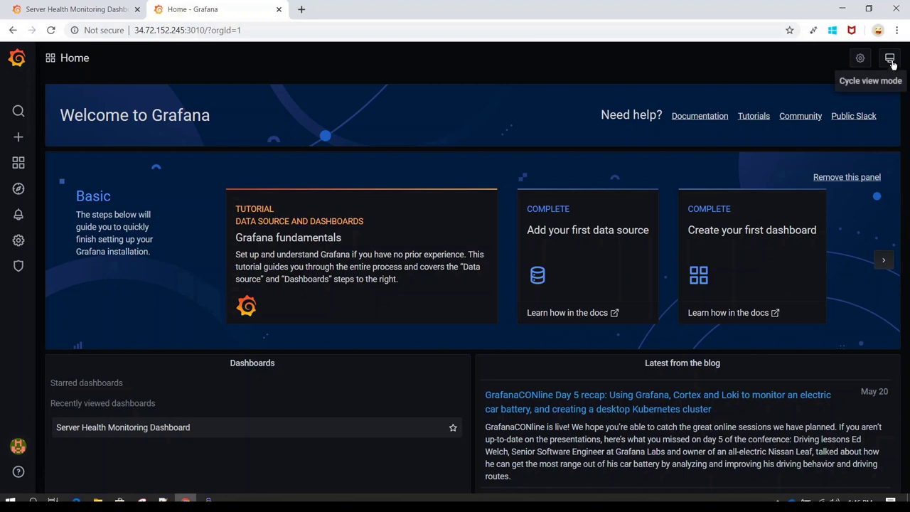
# Cycle the Home page through TV mode into kiosk mode, then switch to the Server Health Monitoring Dashboard tab.
pyautogui.click(892, 62)
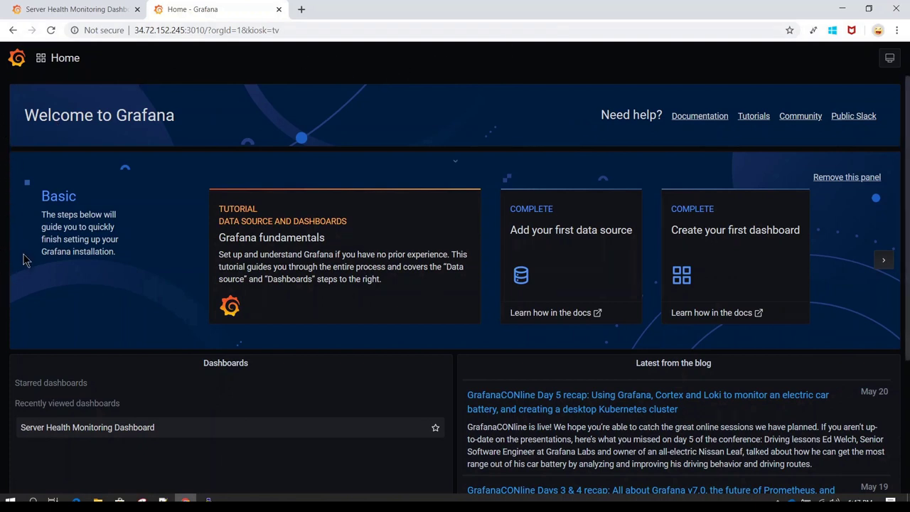
pyautogui.click(890, 59)
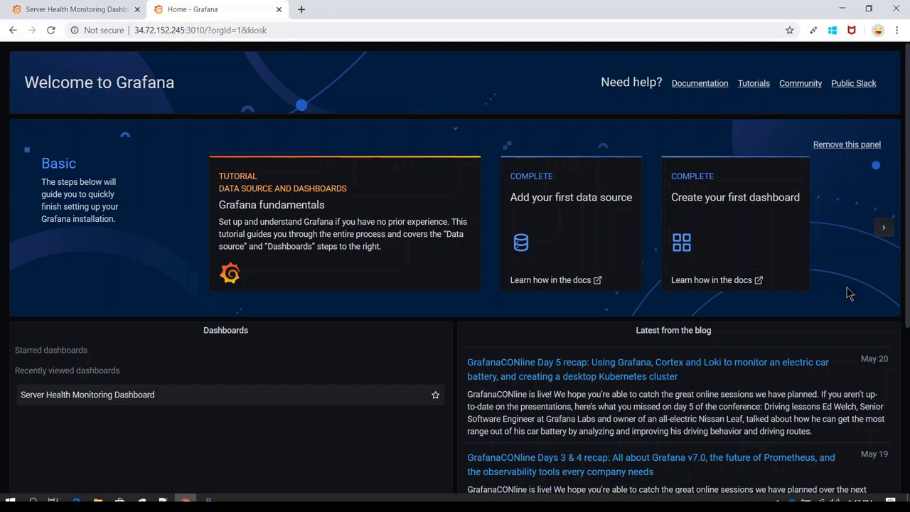
pyautogui.click(89, 8)
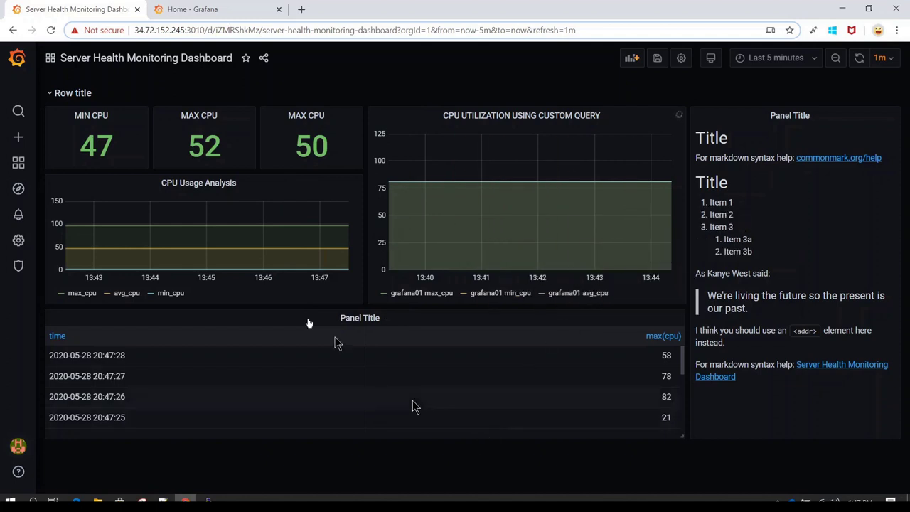
# Cycle the Server Health Monitoring Dashboard through TV and kiosk mode, then return to the Home tab.
pyautogui.click(715, 63)
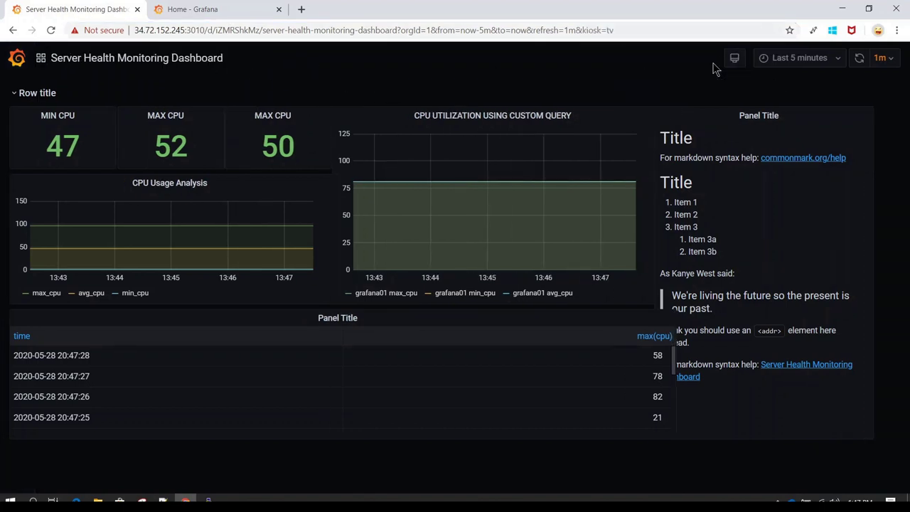
pyautogui.click(735, 58)
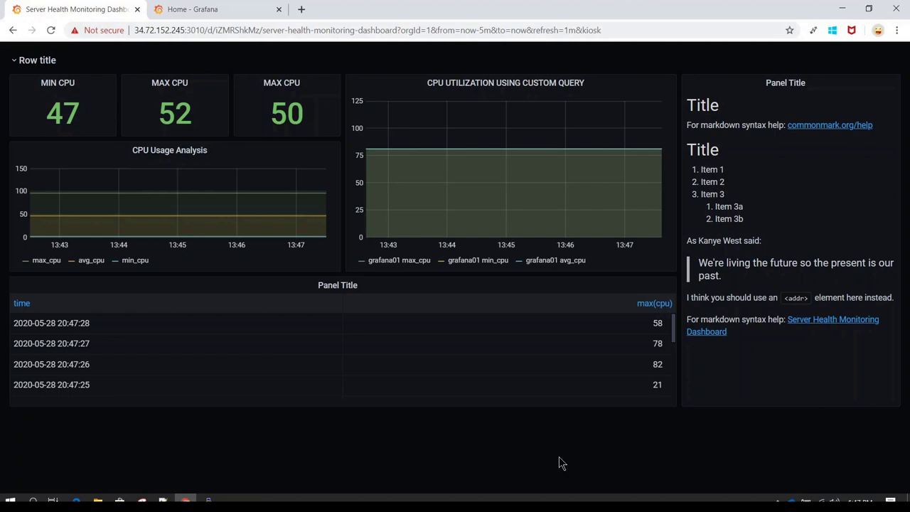
pyautogui.click(216, 10)
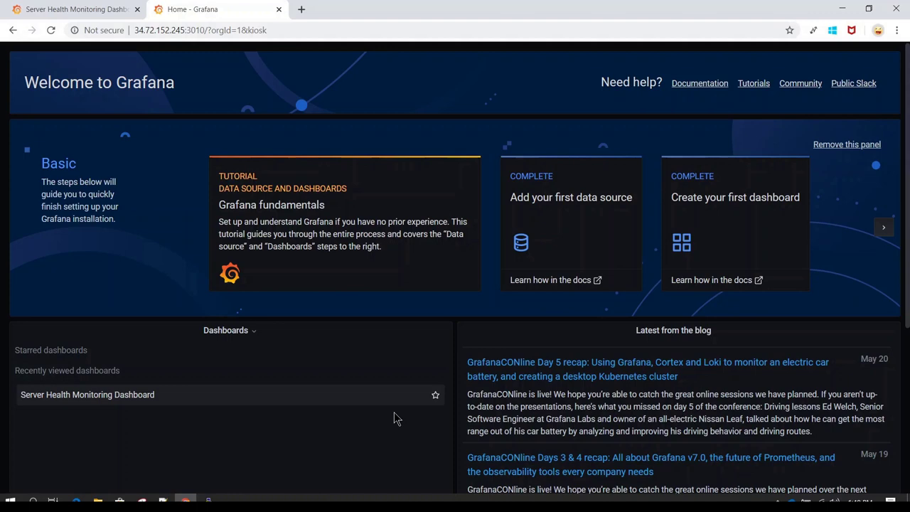
# Exit kiosk mode and browser full-screen on the Home page, then reload it.
pyautogui.press('F11')
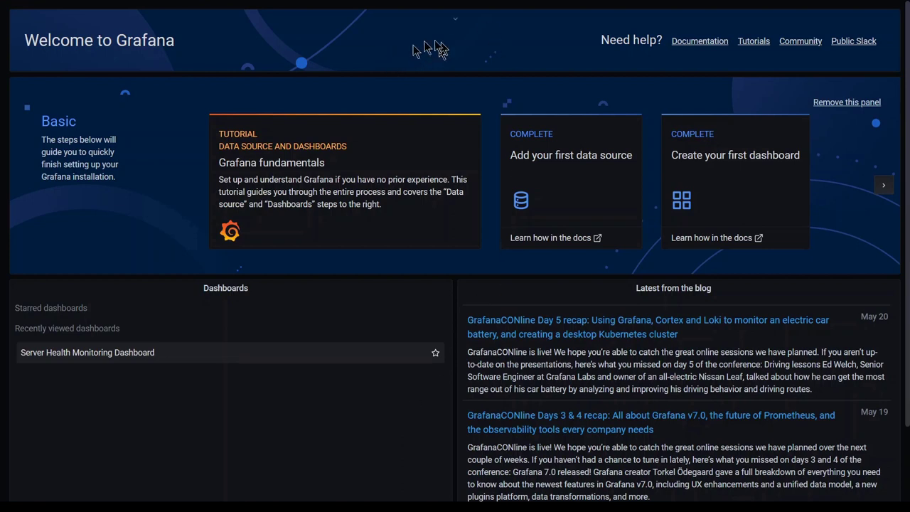
pyautogui.press('Escape')
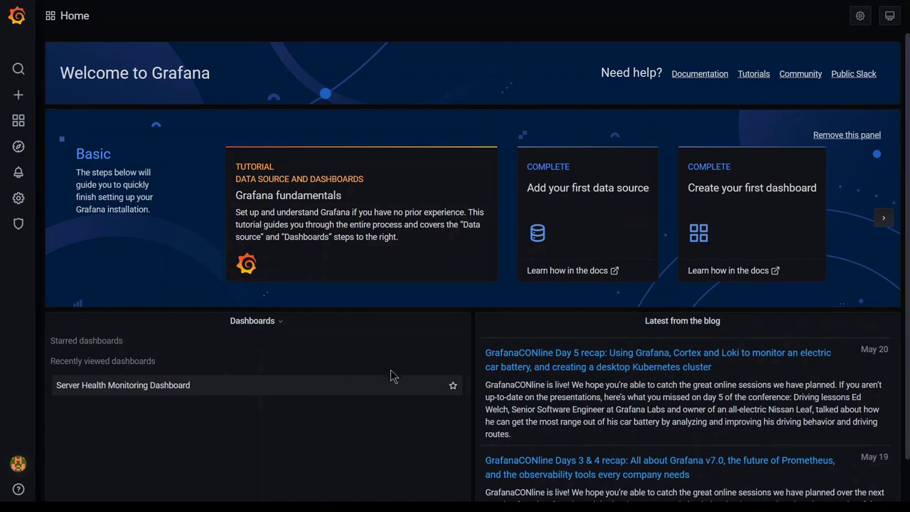
pyautogui.click(888, 21)
pyautogui.press('F11')
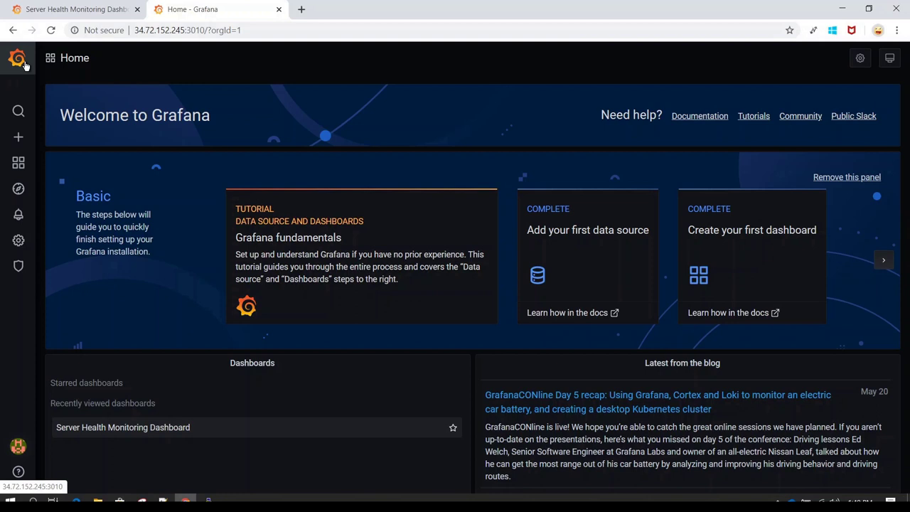
pyautogui.click(25, 64)
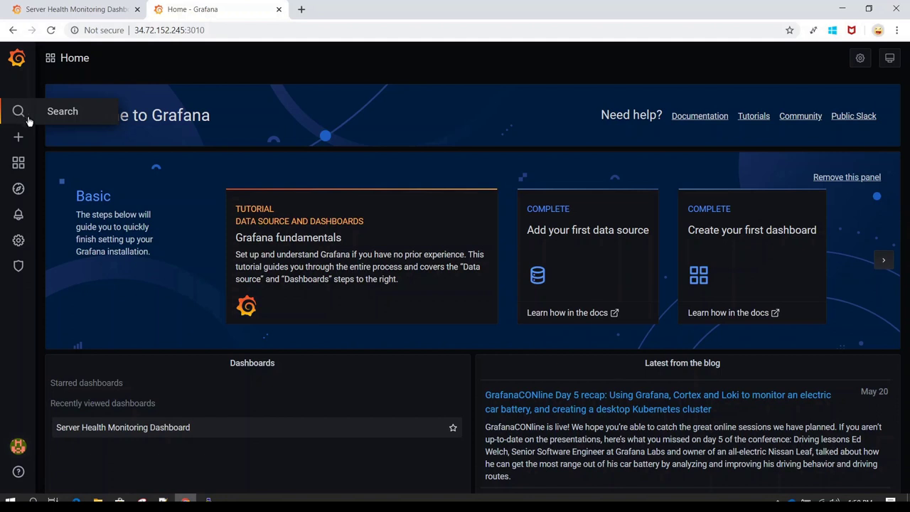
# Open dashboard search listing Server Health Monitoring Dashboard and the Infrastructure Monitoring folder.
pyautogui.click(19, 114)
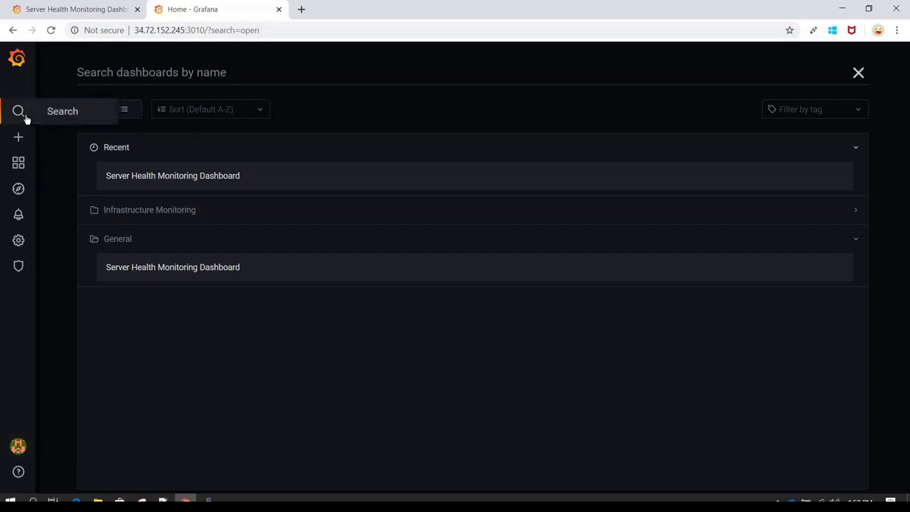
pyautogui.moveTo(22, 142)
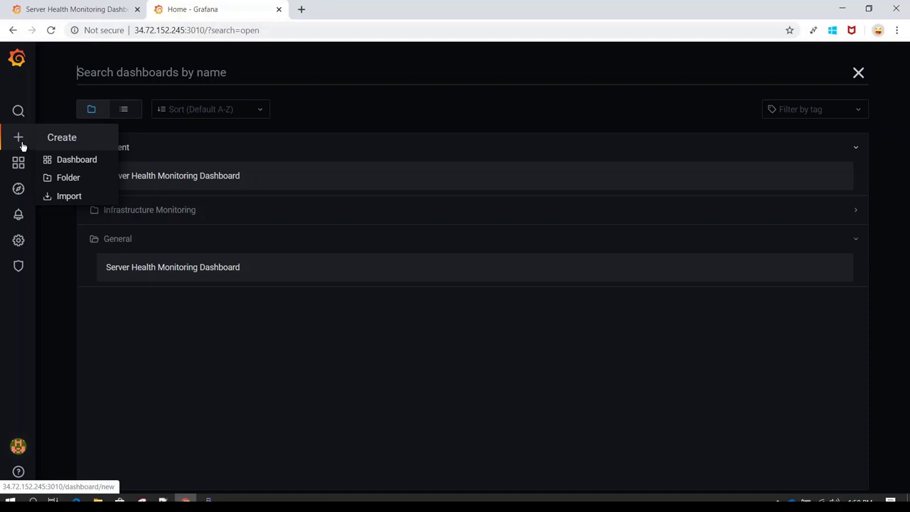
# Create a new dashboard and add a default graph panel to it.
pyautogui.click(77, 161)
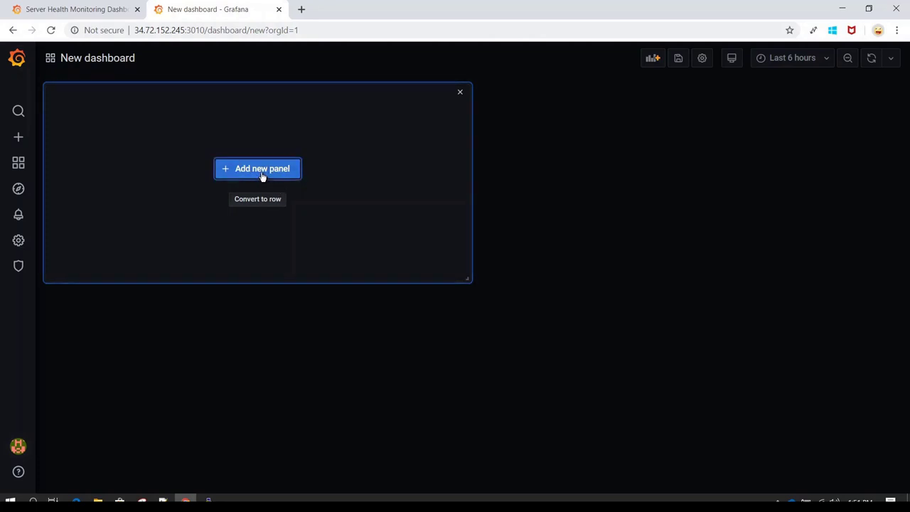
pyautogui.click(261, 172)
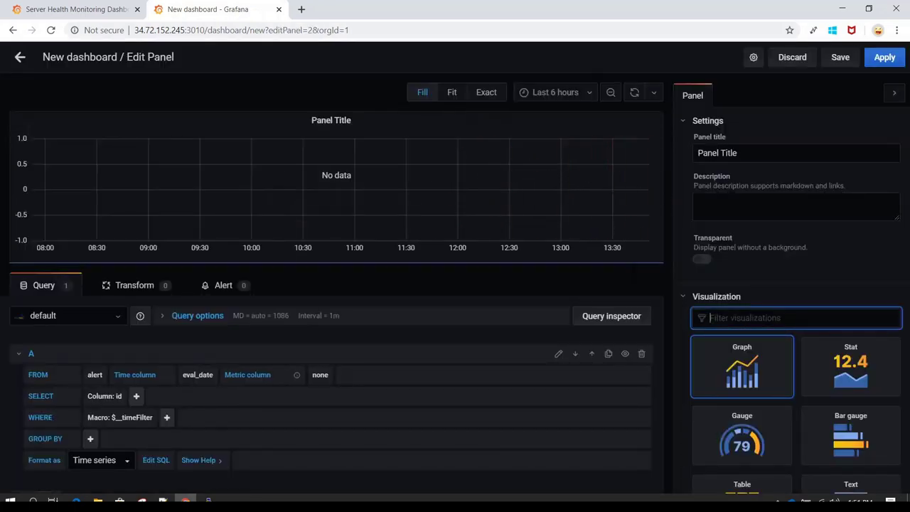
pyautogui.scroll(-5, 800, 249)
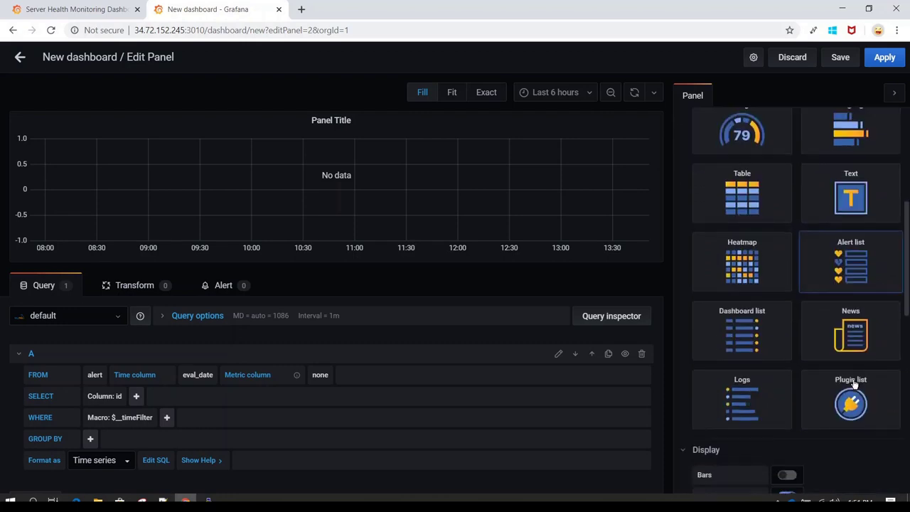
pyautogui.scroll(6, 808, 320)
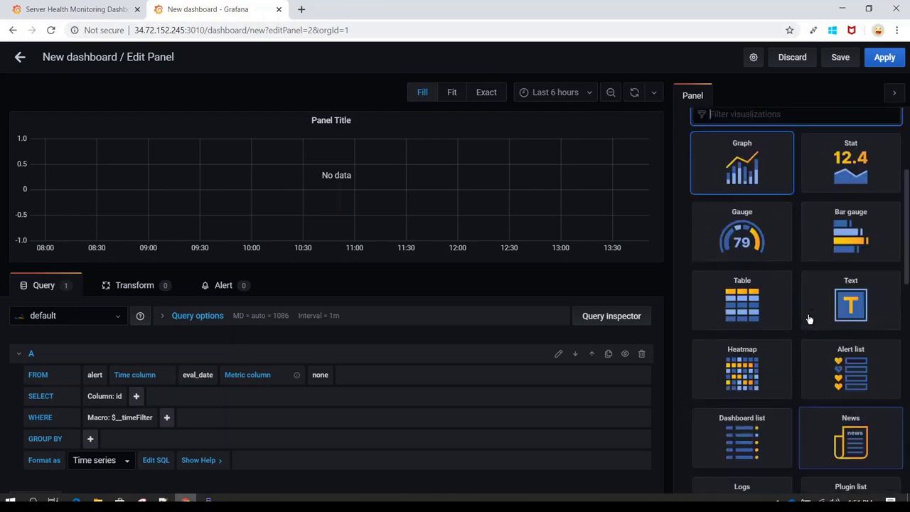
pyautogui.click(111, 320)
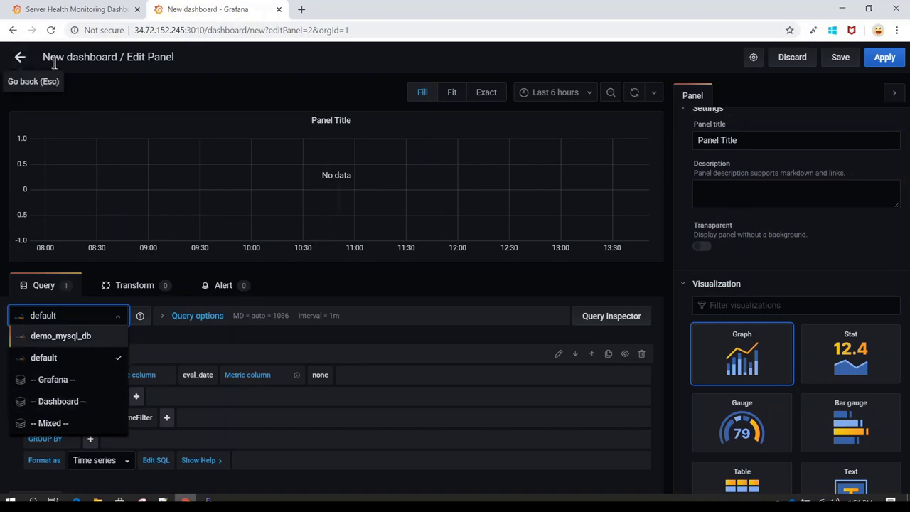
pyautogui.click(21, 60)
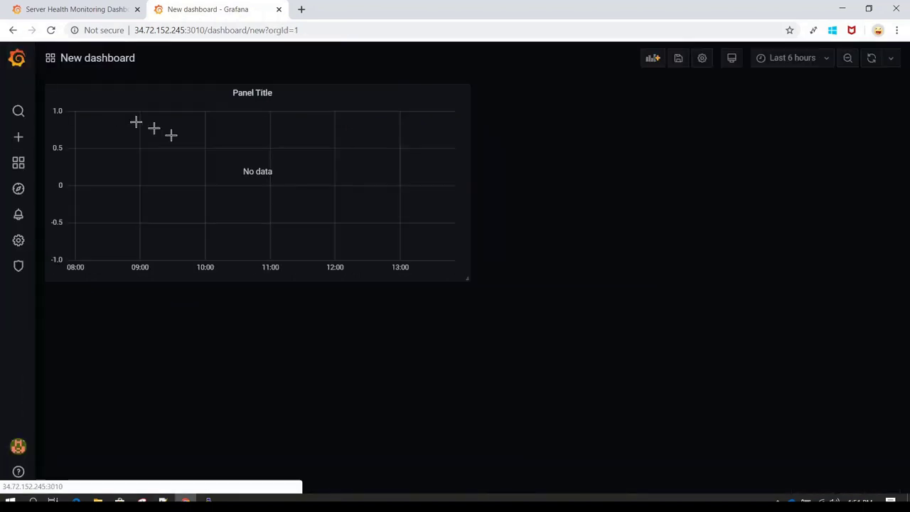
# Retitle the graph panel 'Panel 1' and apply the change.
pyautogui.click(278, 95)
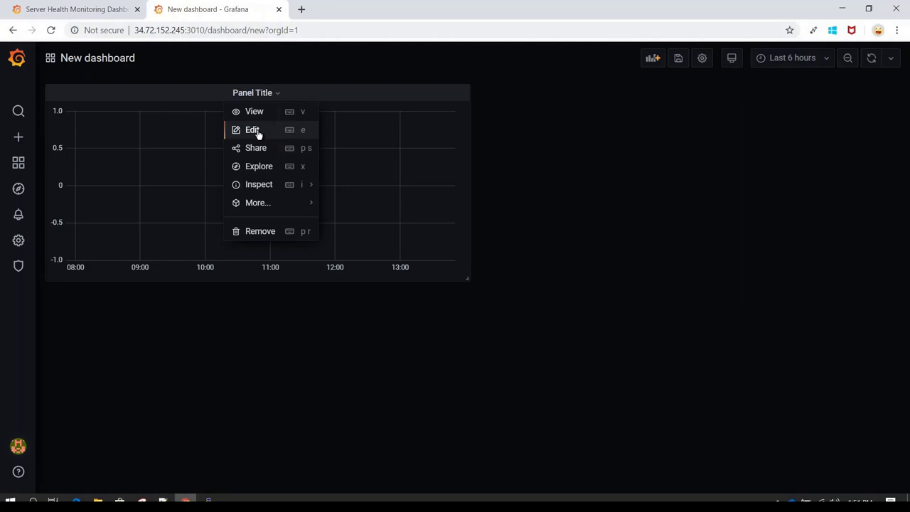
pyautogui.click(259, 130)
pyautogui.moveTo(763, 152); pyautogui.dragTo(569, 166)
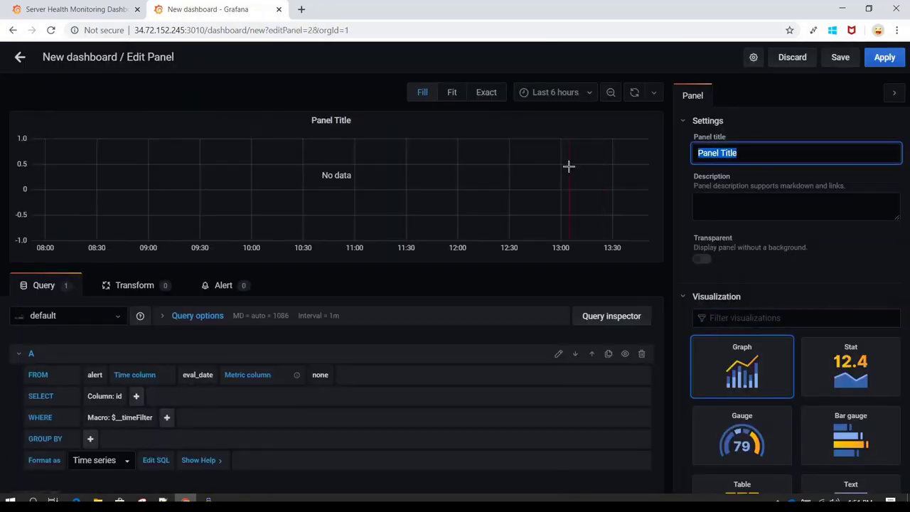
pyautogui.write('Panel')
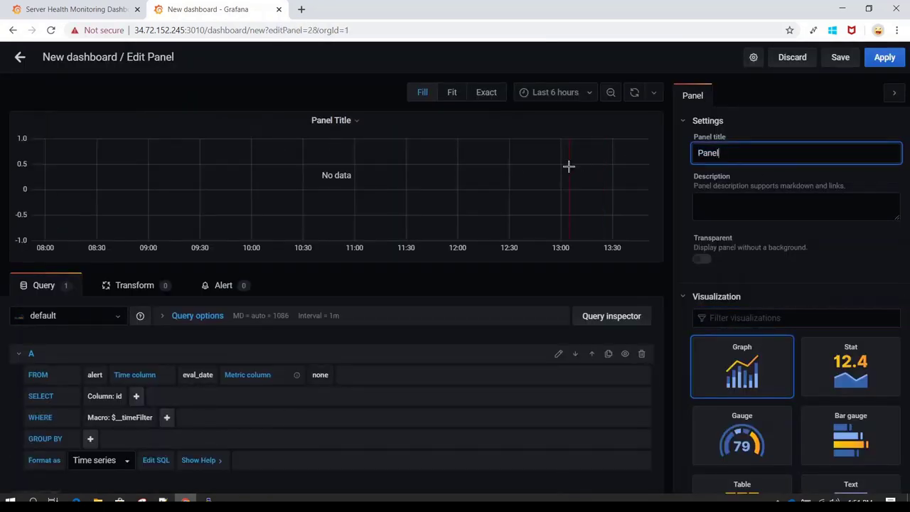
pyautogui.click(883, 57)
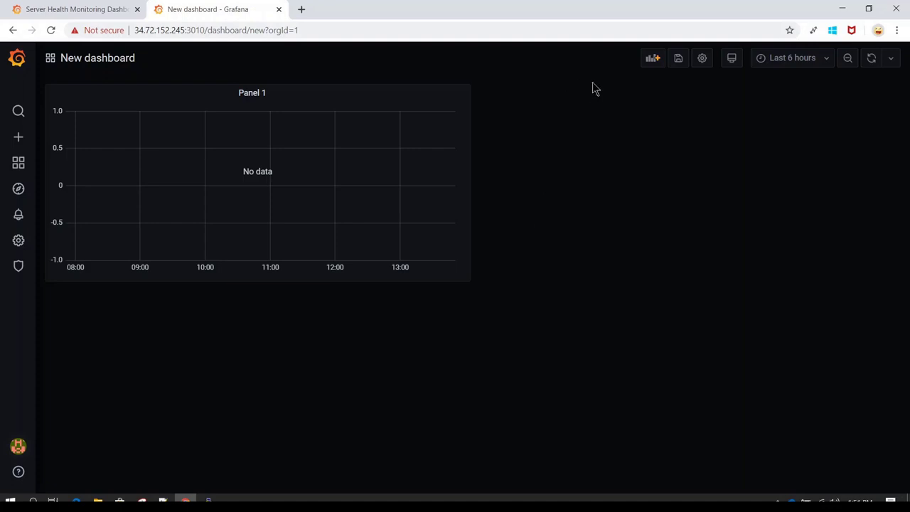
# Add another empty graph panel titled 'PANEL 2' to the dashboard.
pyautogui.click(652, 60)
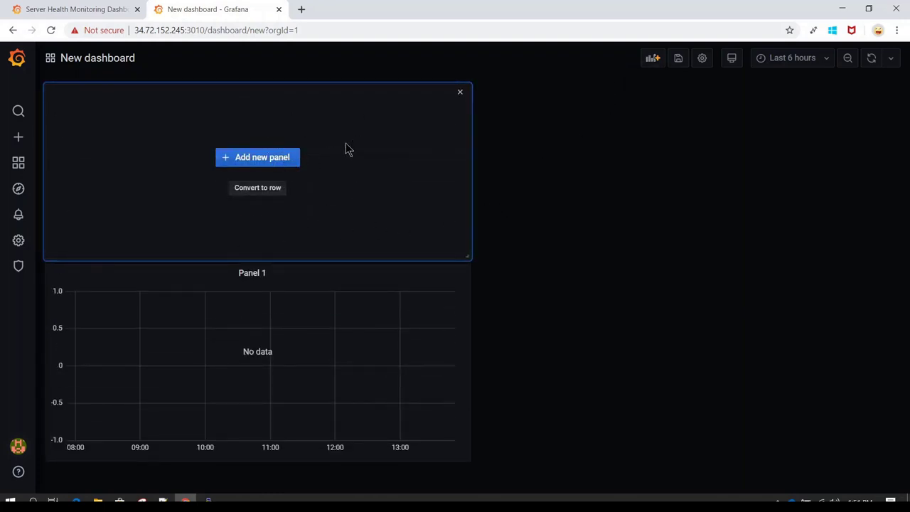
pyautogui.click(258, 159)
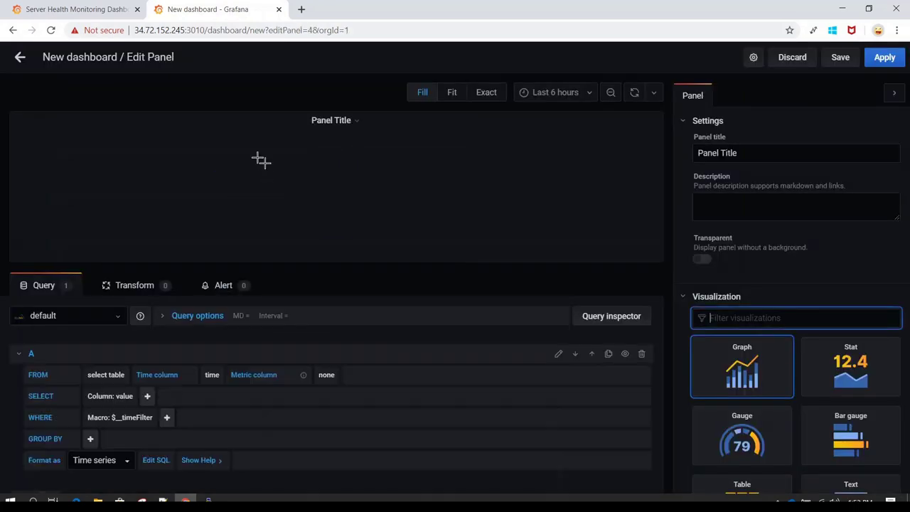
pyautogui.tripleClick(764, 154)
pyautogui.write('PANEL 2')
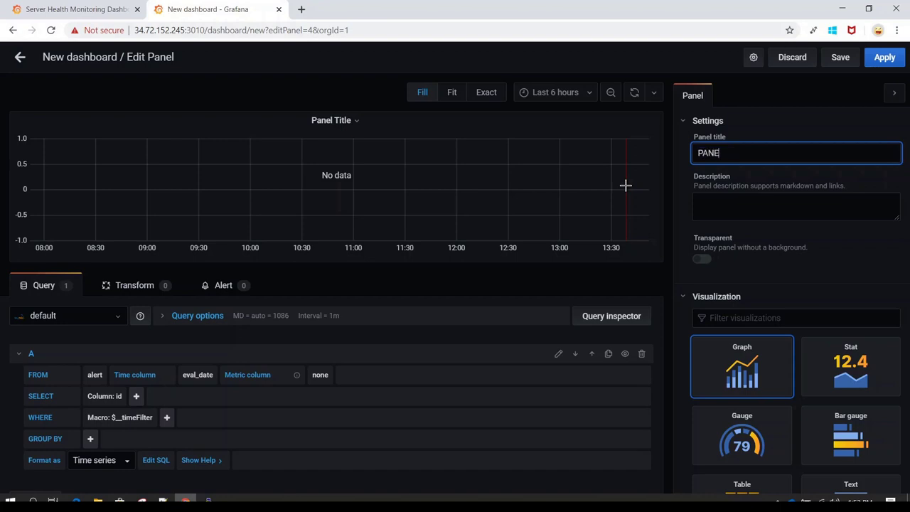
pyautogui.click(884, 57)
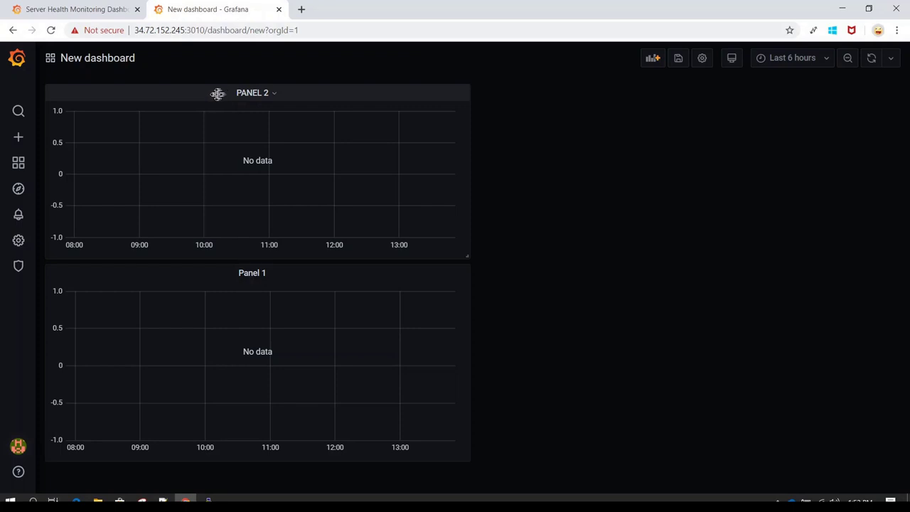
# Move PANEL 2 beneath Panel 1, stretch Panel 1 full width, and shrink PANEL 2.
pyautogui.moveTo(213, 94); pyautogui.dragTo(227, 302)
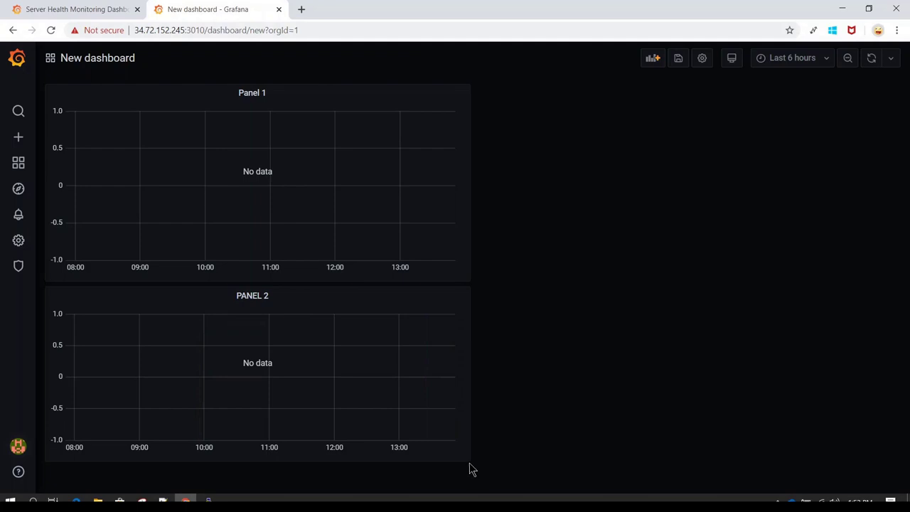
pyautogui.moveTo(467, 460); pyautogui.dragTo(174, 363)
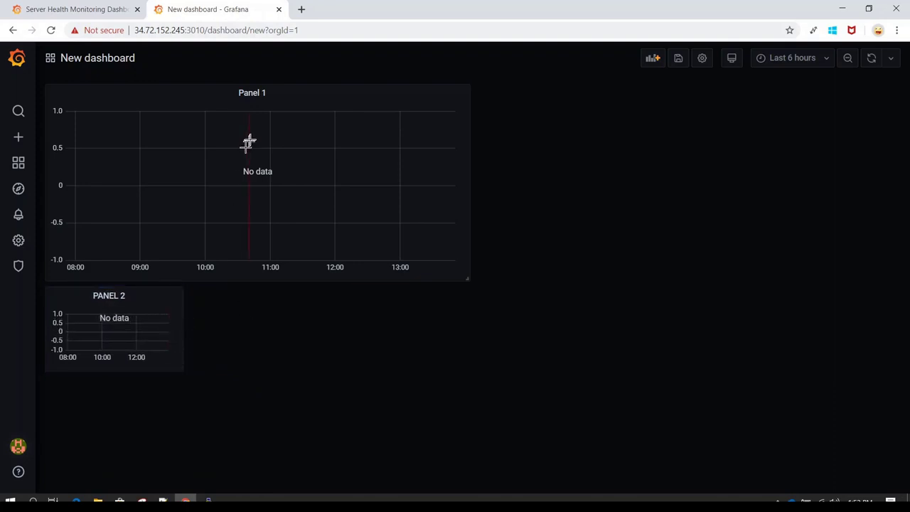
pyautogui.moveTo(465, 278); pyautogui.dragTo(882, 267)
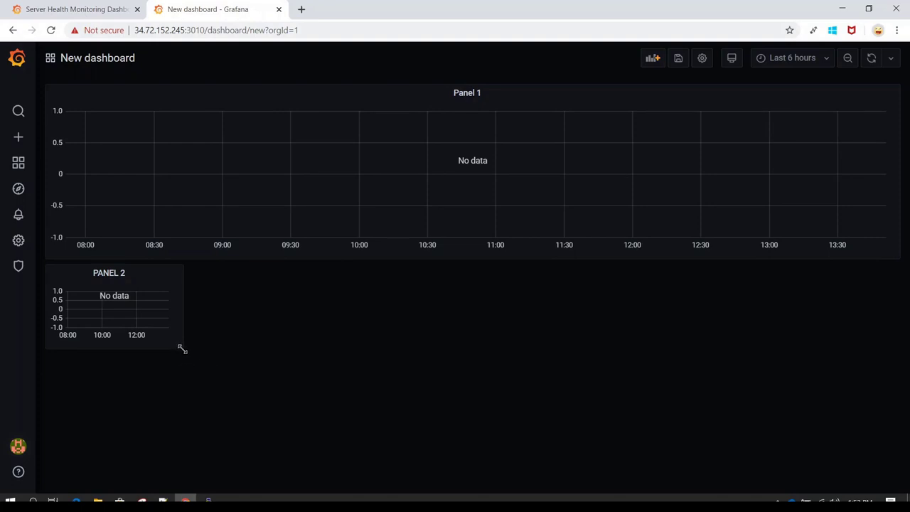
pyautogui.moveTo(182, 349); pyautogui.dragTo(250, 347)
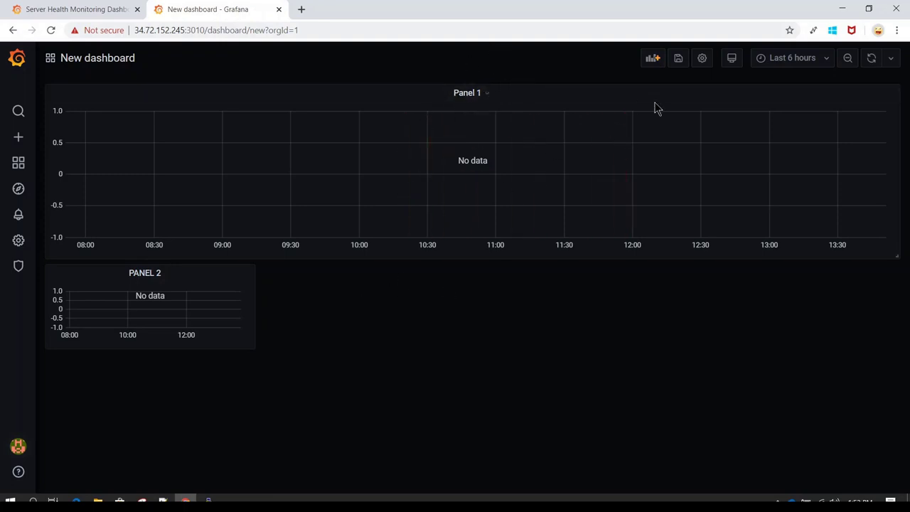
# Name the dashboard 'Demo Dashboard', keep the General folder, and save it.
pyautogui.click(679, 63)
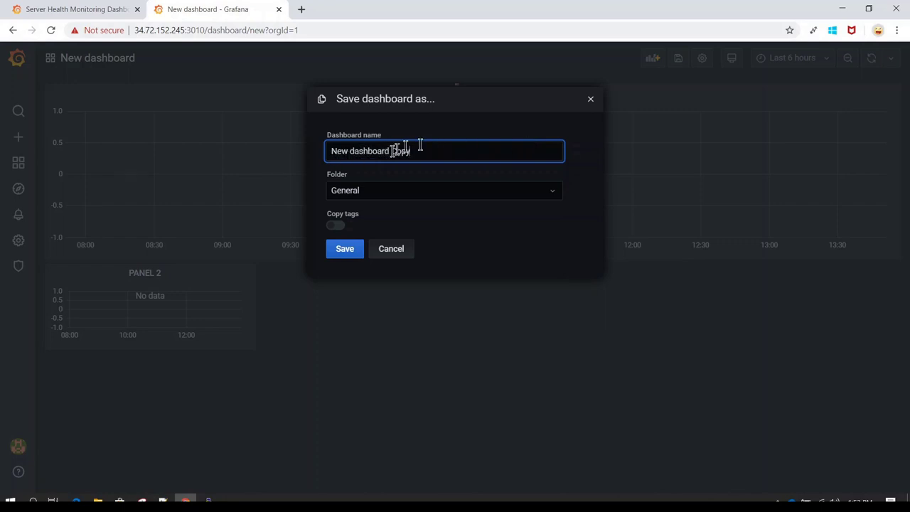
pyautogui.click(445, 152)
pyautogui.hotkey('ctrl', 'a')
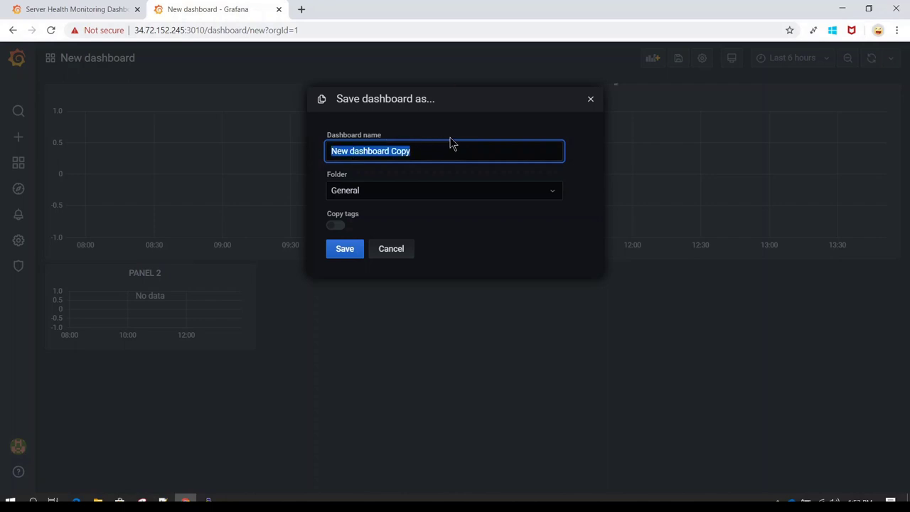
pyautogui.write('Demo')
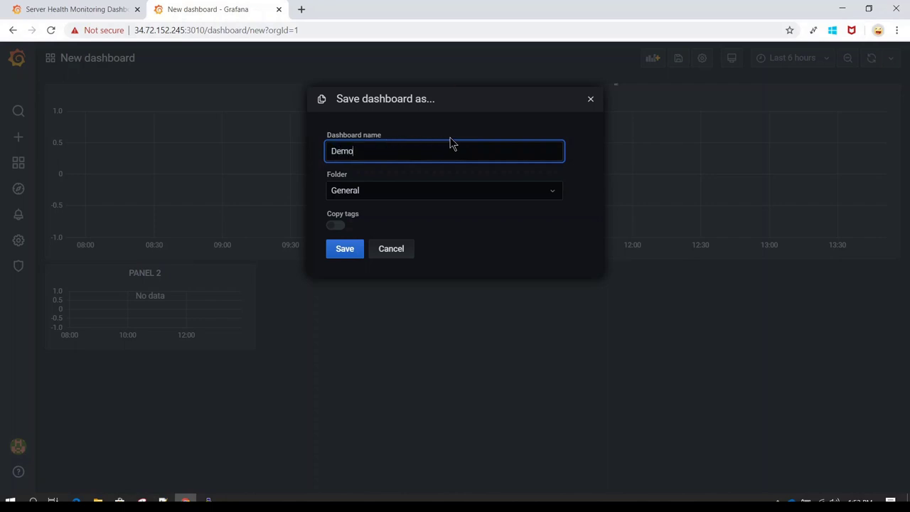
pyautogui.write(' Dashboard')
pyautogui.click(415, 191)
pyautogui.click(416, 194)
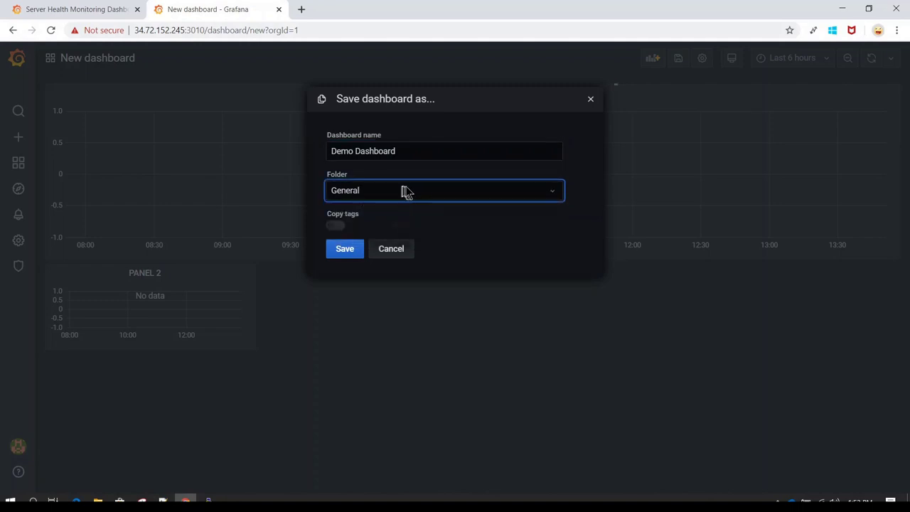
pyautogui.click(446, 197)
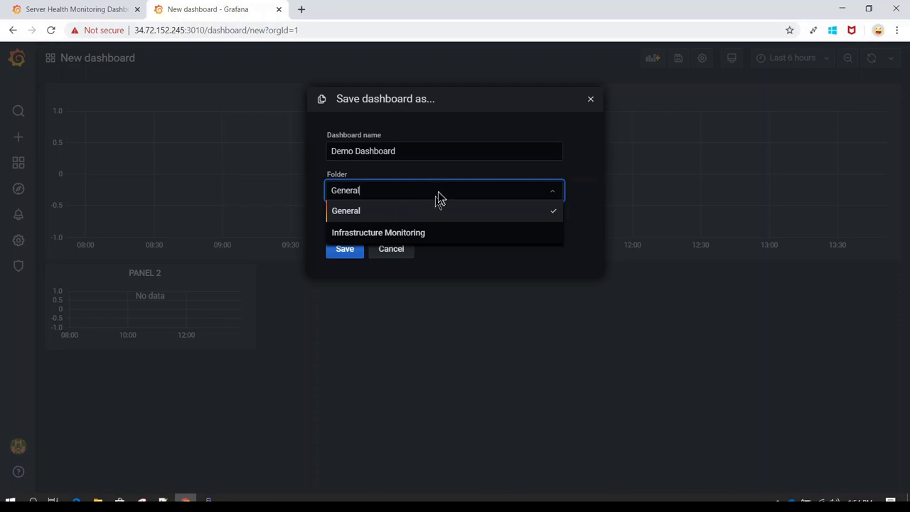
pyautogui.click(403, 212)
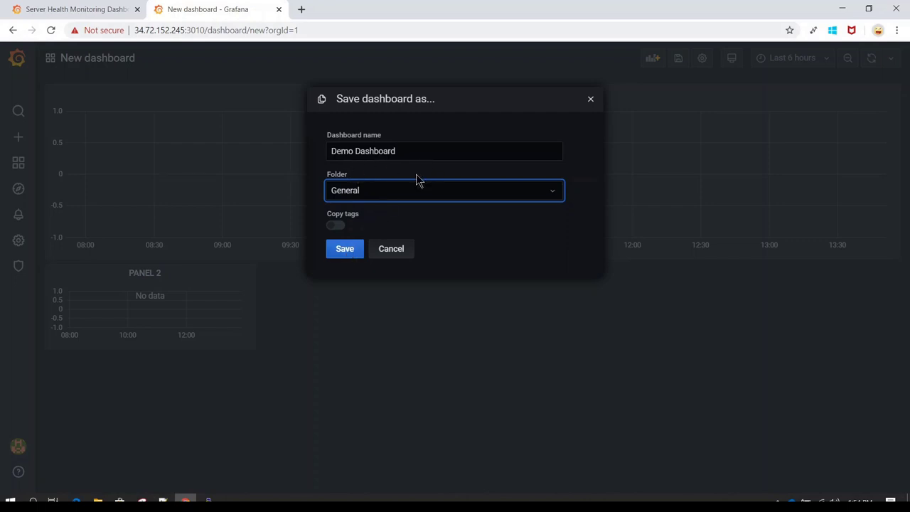
pyautogui.click(344, 250)
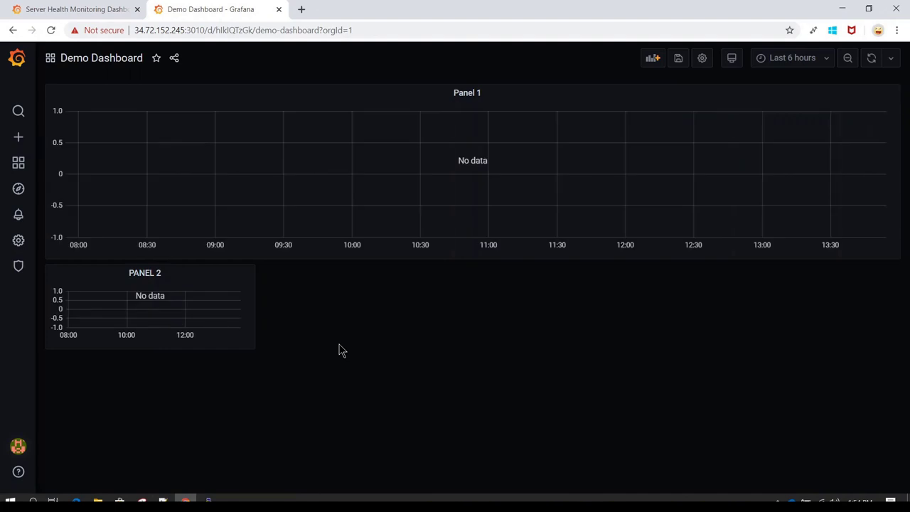
# Open the New Dashboard Folder page from the + Create menu.
pyautogui.moveTo(20, 138)
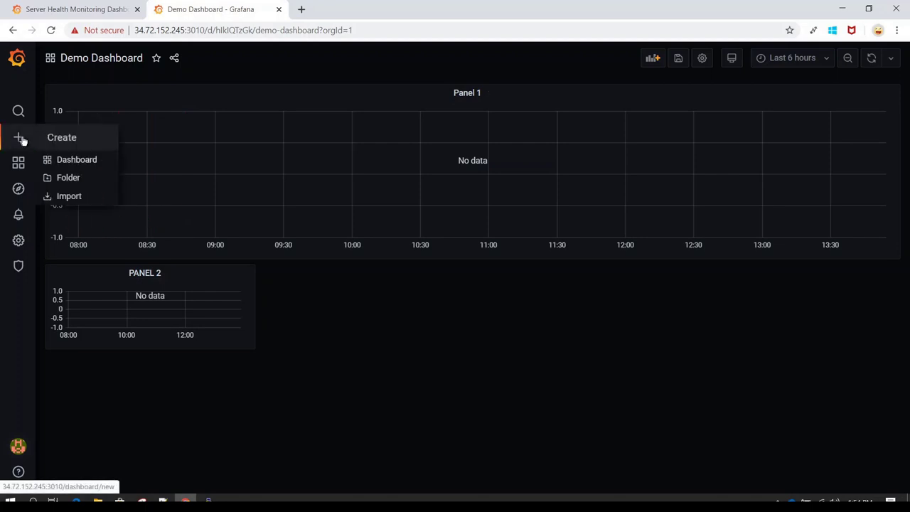
pyautogui.click(69, 182)
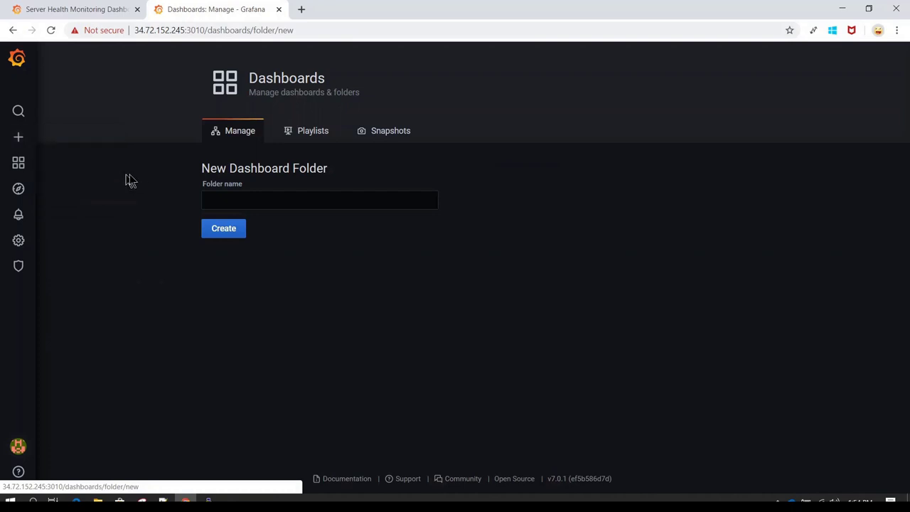
pyautogui.click(277, 203)
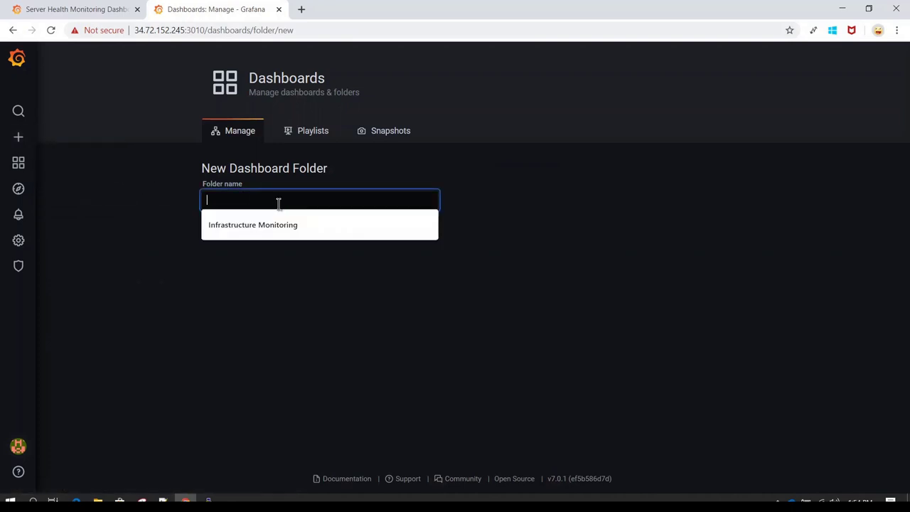
pyautogui.click(516, 204)
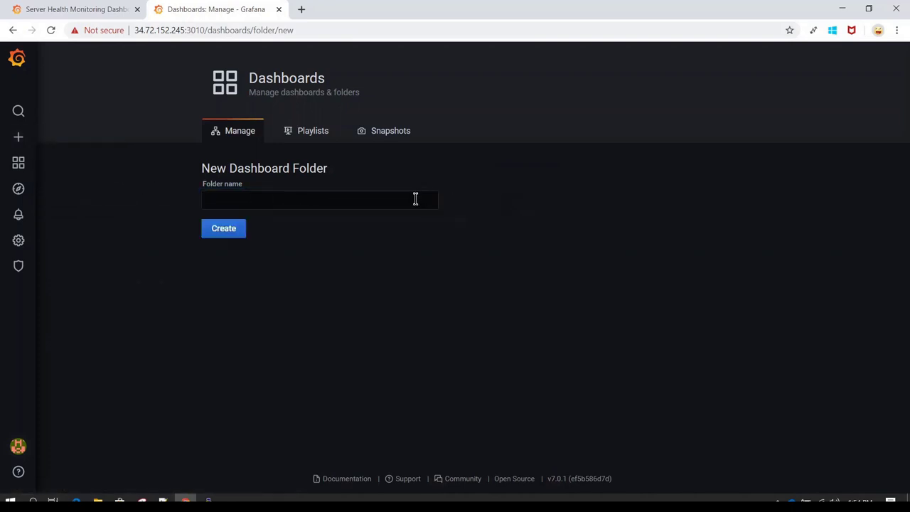
pyautogui.click(339, 200)
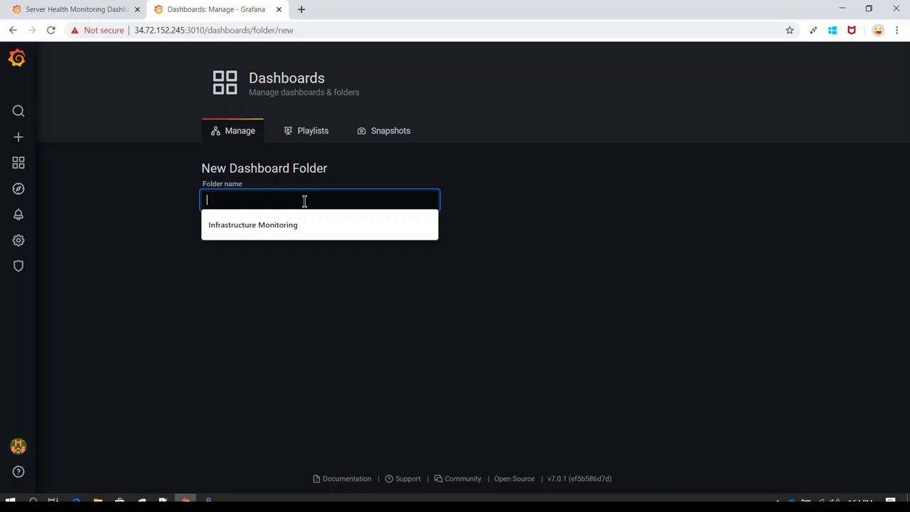
pyautogui.click(153, 204)
pyautogui.moveTo(25, 143)
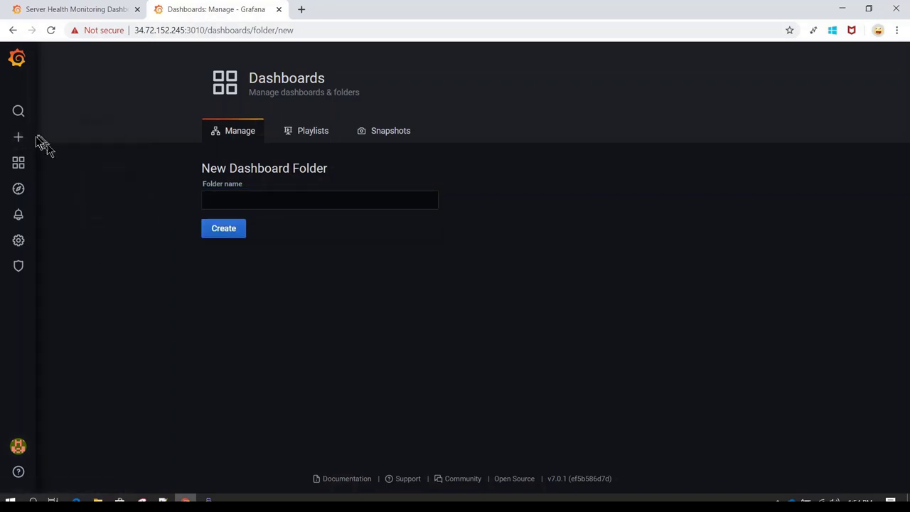
pyautogui.moveTo(18, 165)
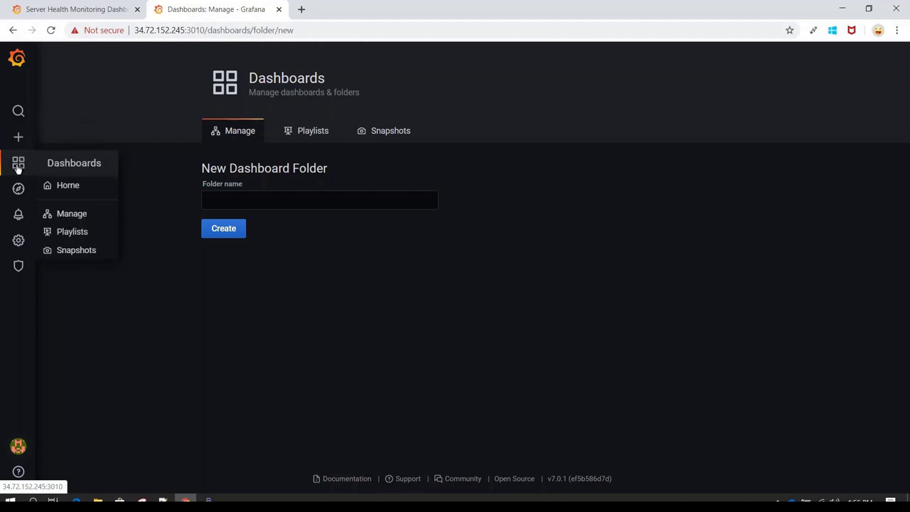
# Return to the Home page, where Demo Dashboard now appears among recent dashboards.
pyautogui.click(18, 165)
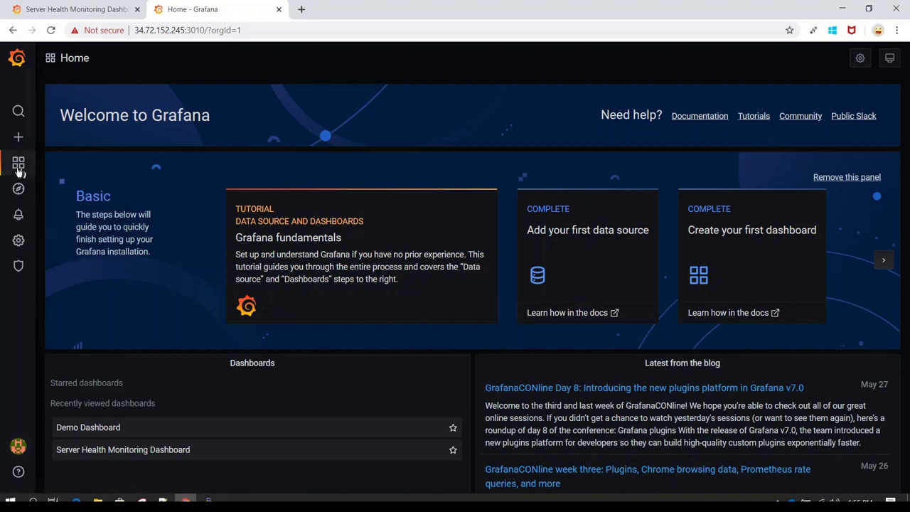
pyautogui.moveTo(18, 170)
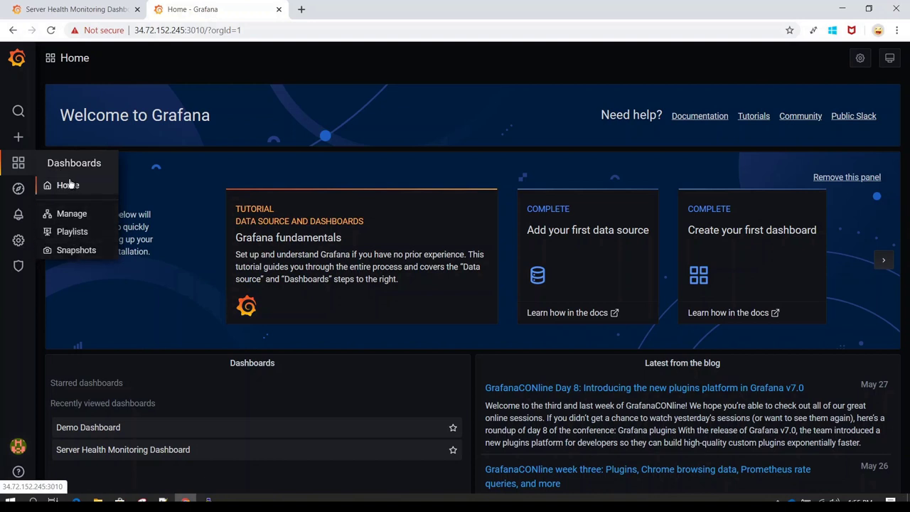
pyautogui.click(68, 185)
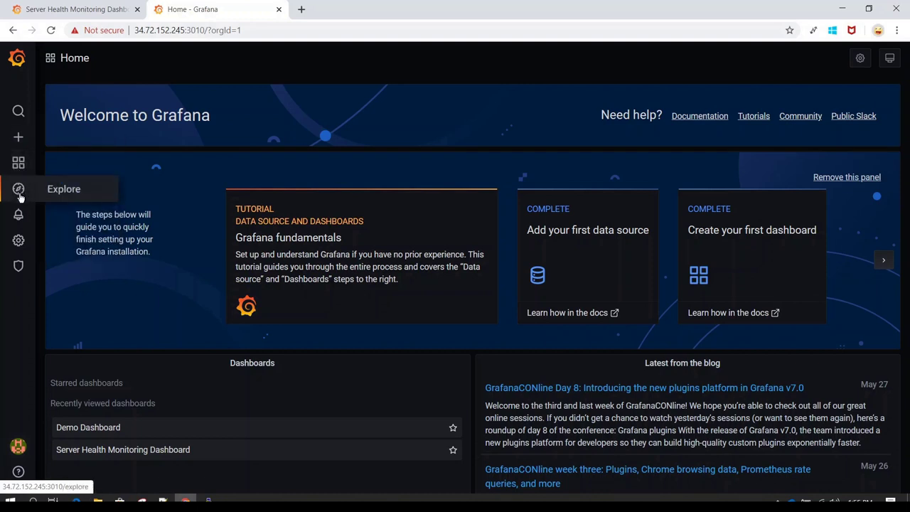
# Open Explore on demo_mysql_db, querying id from the alert table.
pyautogui.click(61, 194)
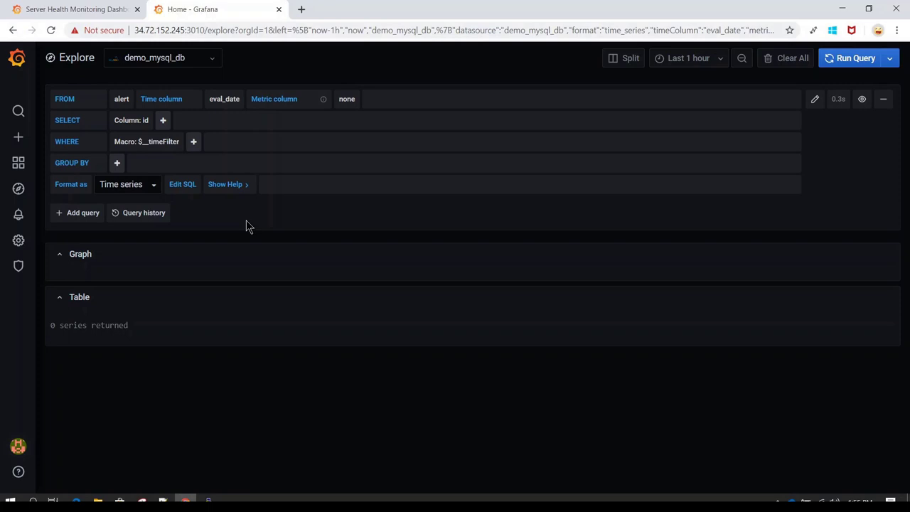
pyautogui.moveTo(19, 223)
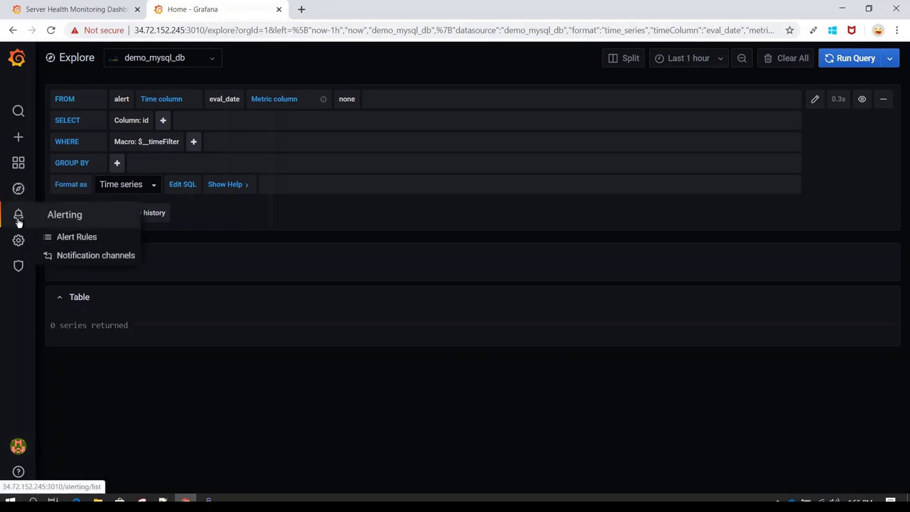
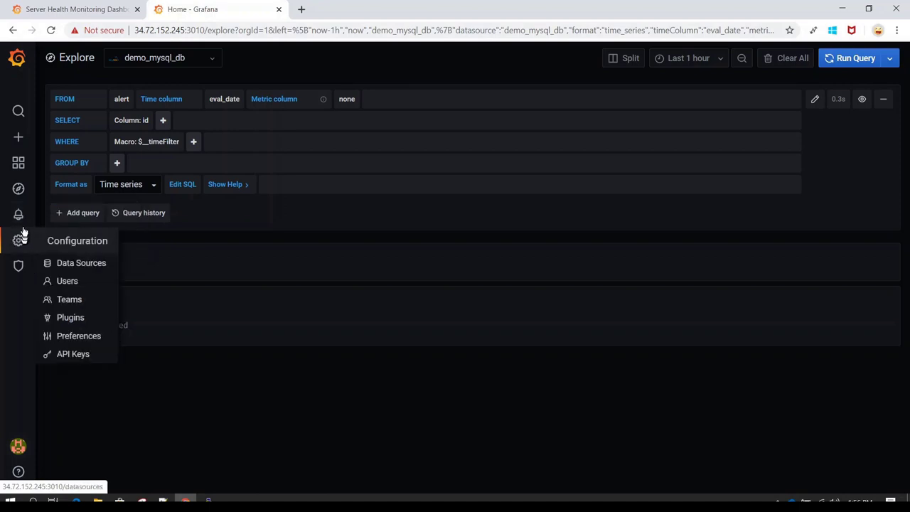
# Open the Data Sources configuration page, which lists the demo_mysql_db MySQL source.
pyautogui.moveTo(21, 246)
pyautogui.click(88, 270)
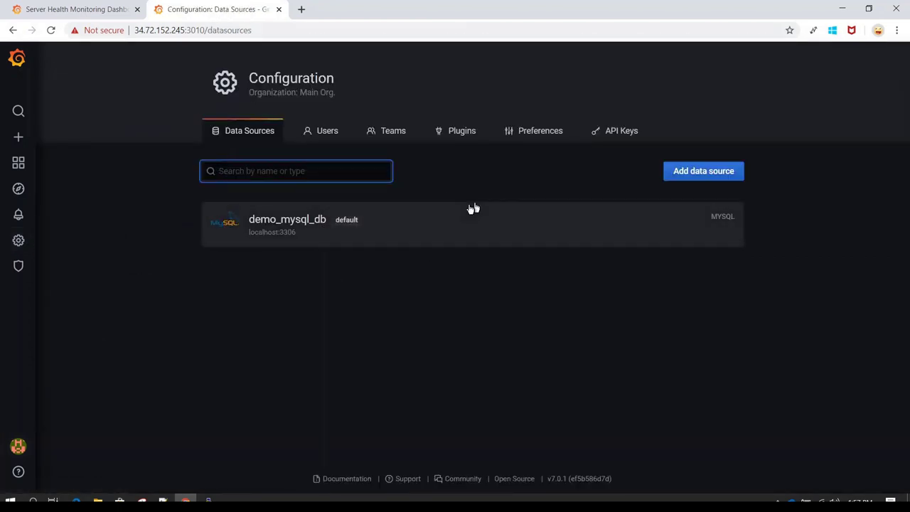
# Start adding a data source and scroll through the available source types.
pyautogui.click(714, 174)
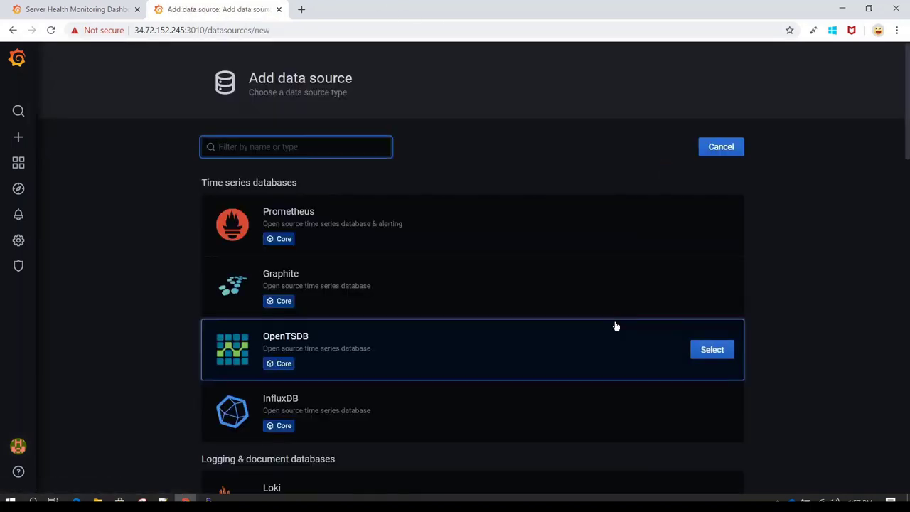
pyautogui.scroll(-3, 614, 325)
pyautogui.scroll(-8, 616, 327)
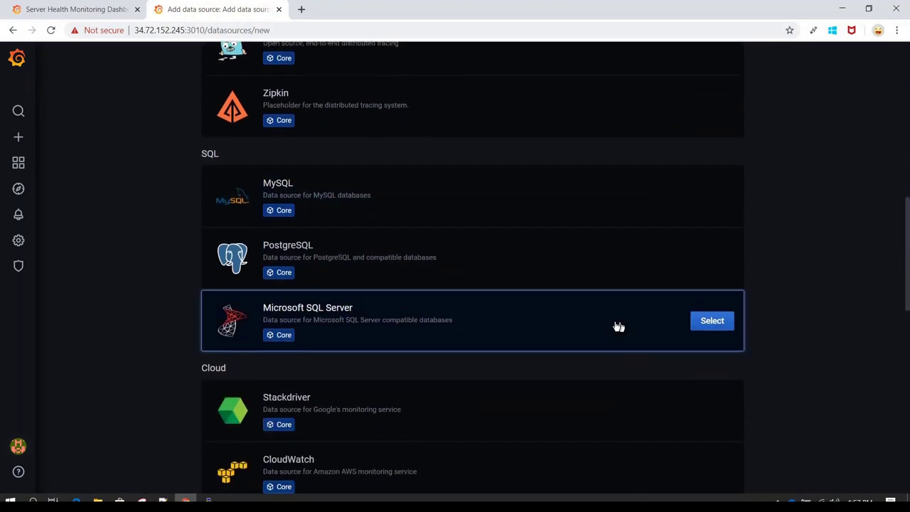
pyautogui.scroll(-5, 618, 327)
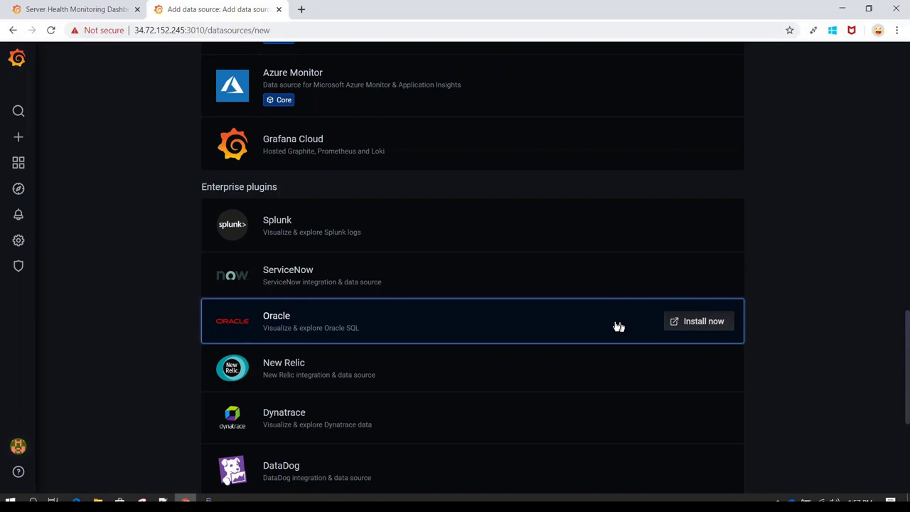
pyautogui.scroll(-2, 616, 326)
pyautogui.scroll(-2, 616, 325)
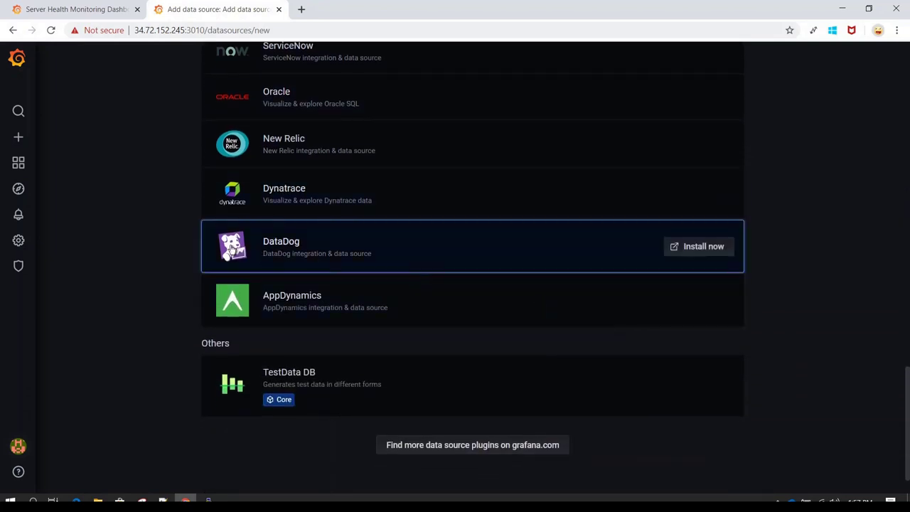
# Finish browsing the type catalogue and go to the organization Preferences page.
pyautogui.moveTo(19, 241)
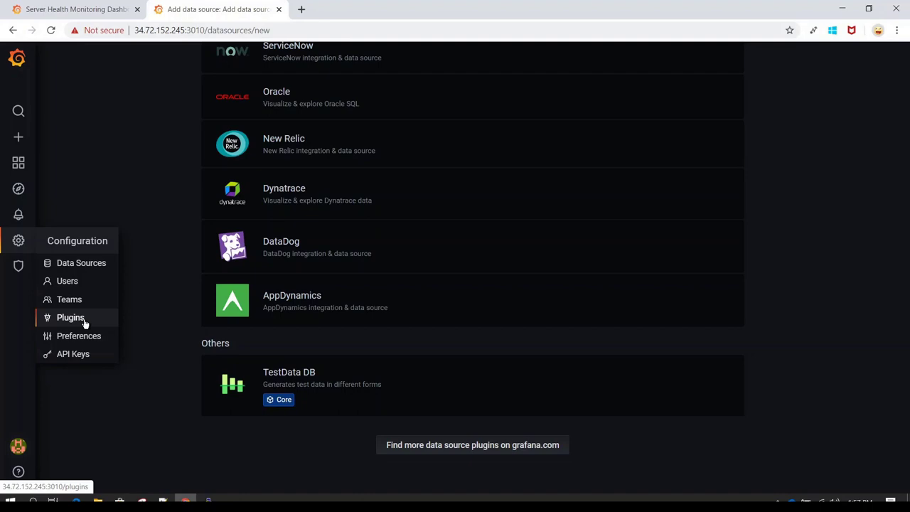
pyautogui.scroll(10, 146, 197)
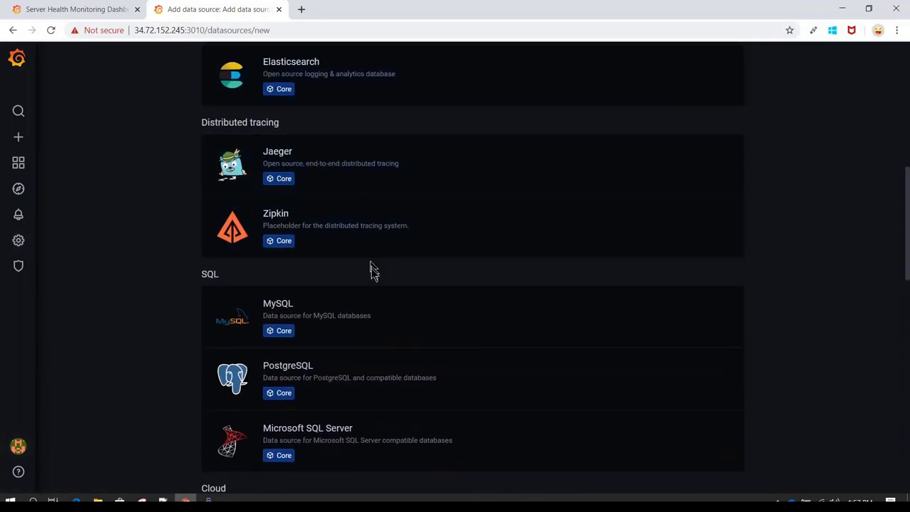
pyautogui.scroll(-3, 376, 411)
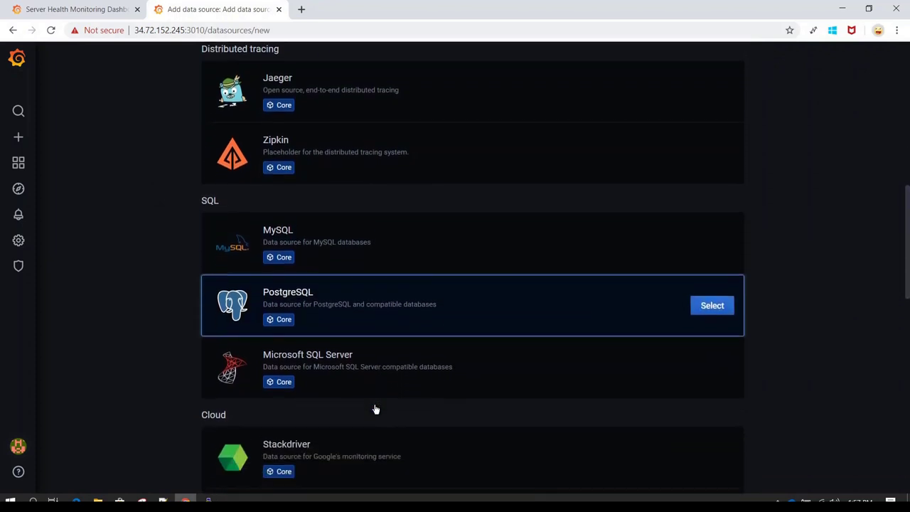
pyautogui.scroll(-2, 376, 411)
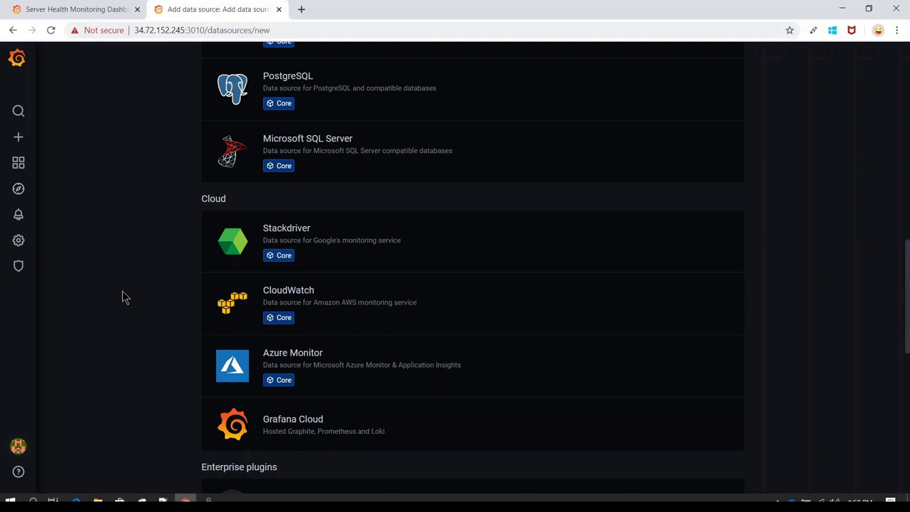
pyautogui.scroll(-1, 122, 292)
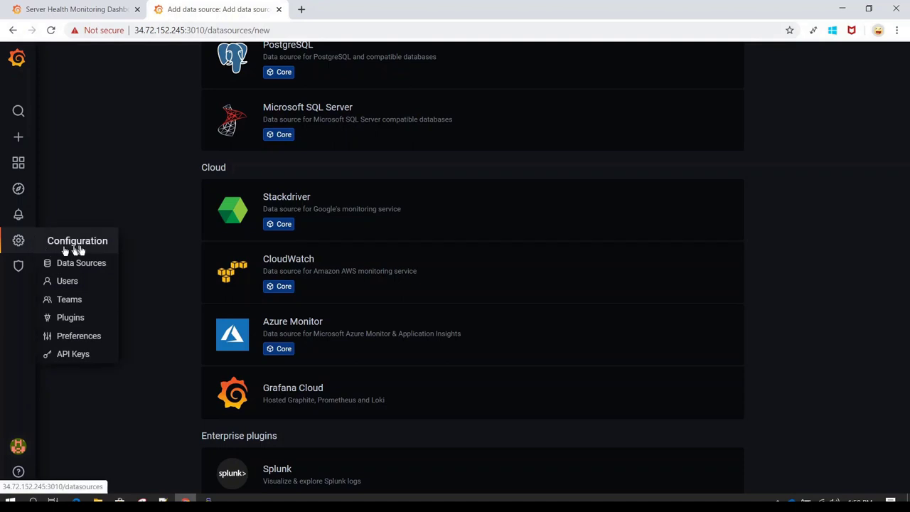
pyautogui.click(100, 339)
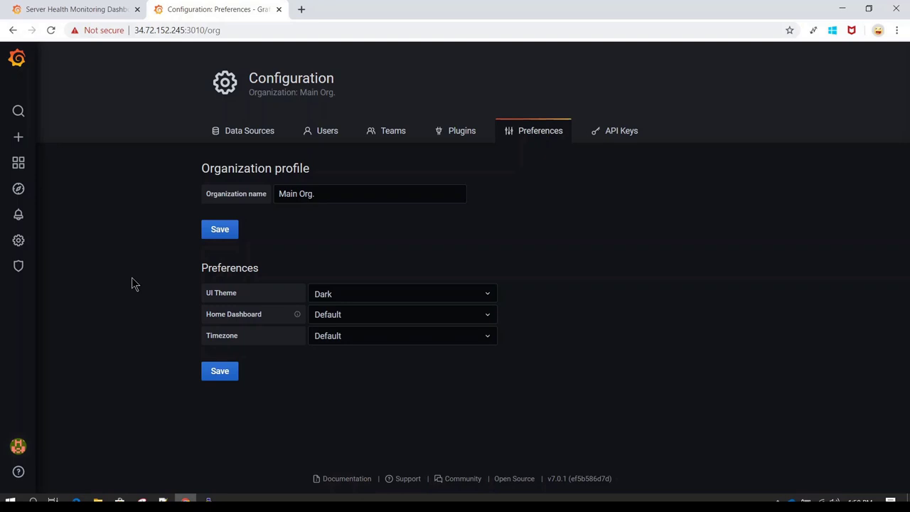
# Save the organization preferences with the Light UI theme.
pyautogui.click(388, 322)
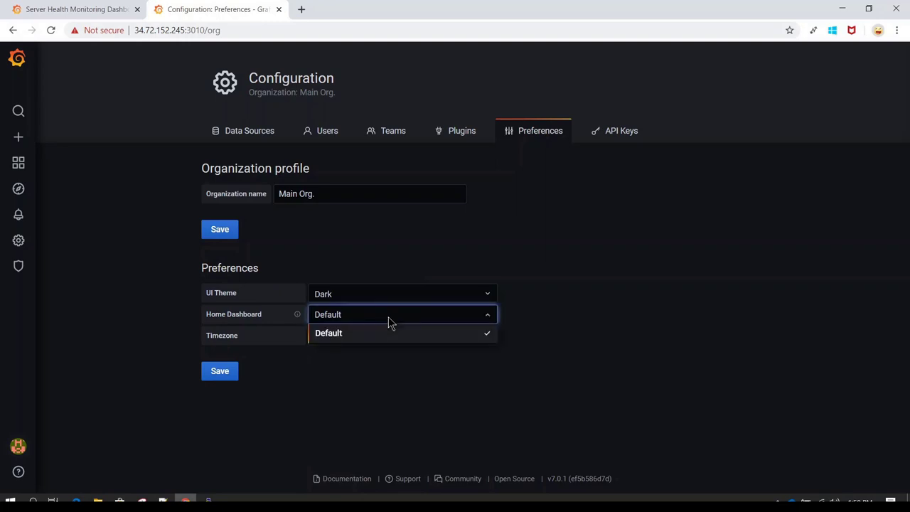
pyautogui.click(389, 323)
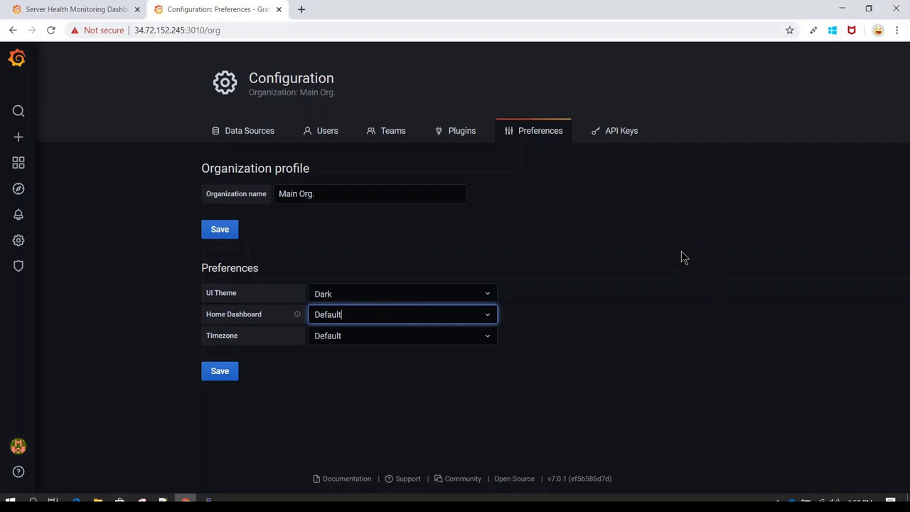
pyautogui.click(480, 293)
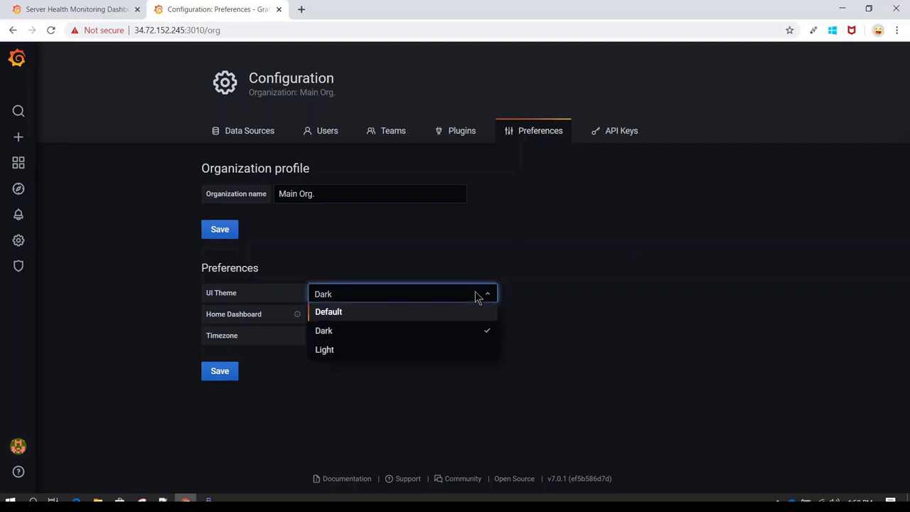
pyautogui.click(330, 349)
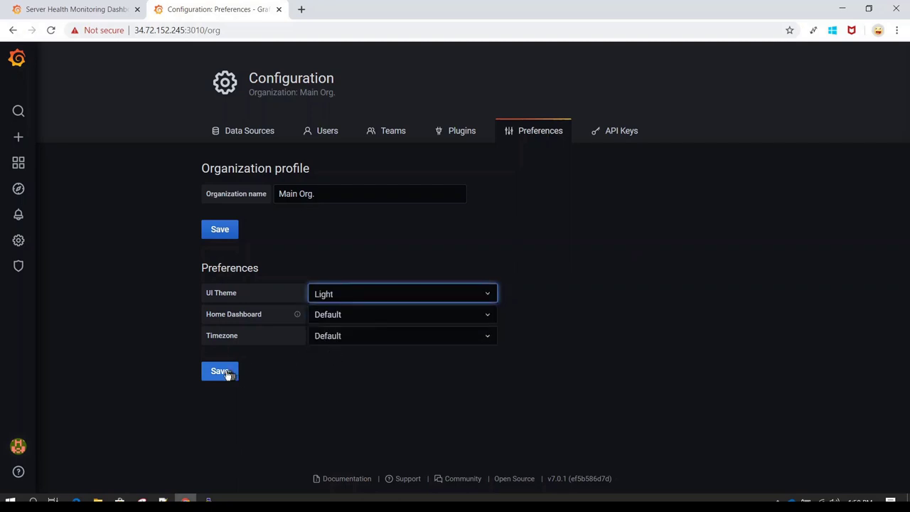
pyautogui.click(225, 373)
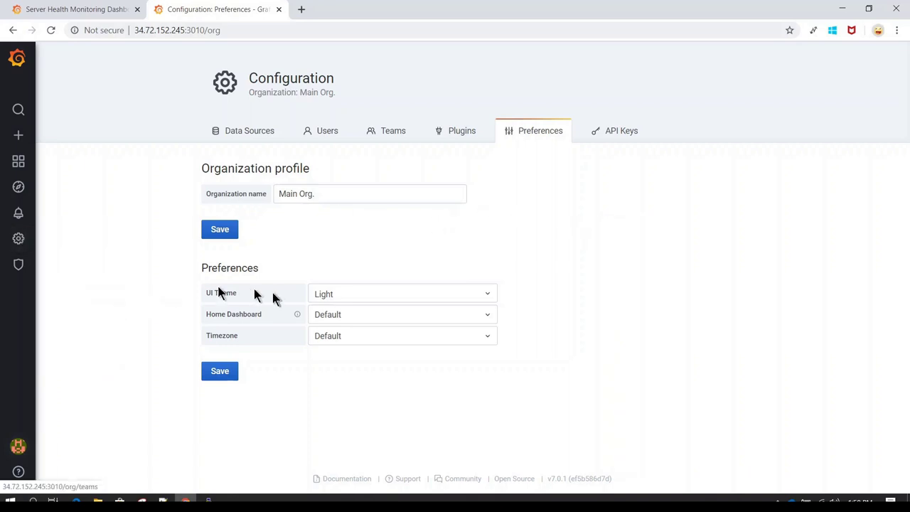
# Switch the organization UI theme back to Dark and save.
pyautogui.click(400, 295)
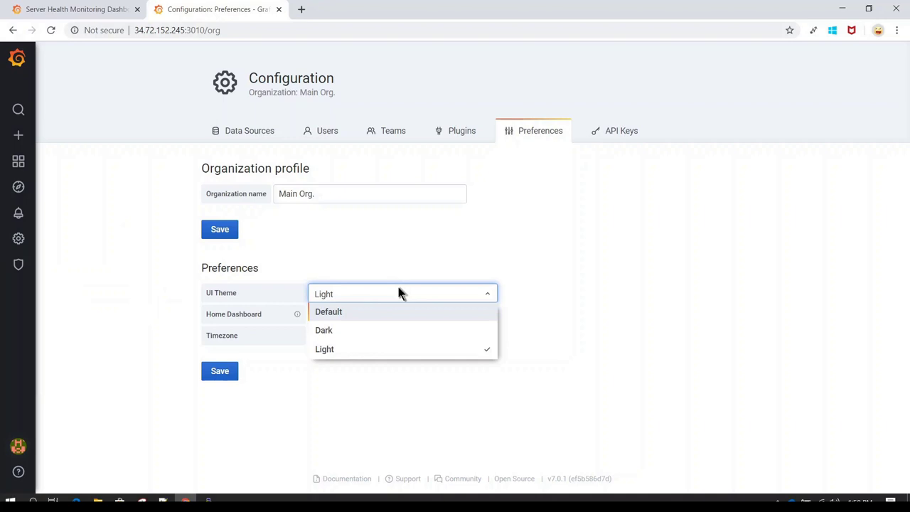
pyautogui.click(342, 329)
pyautogui.click(228, 373)
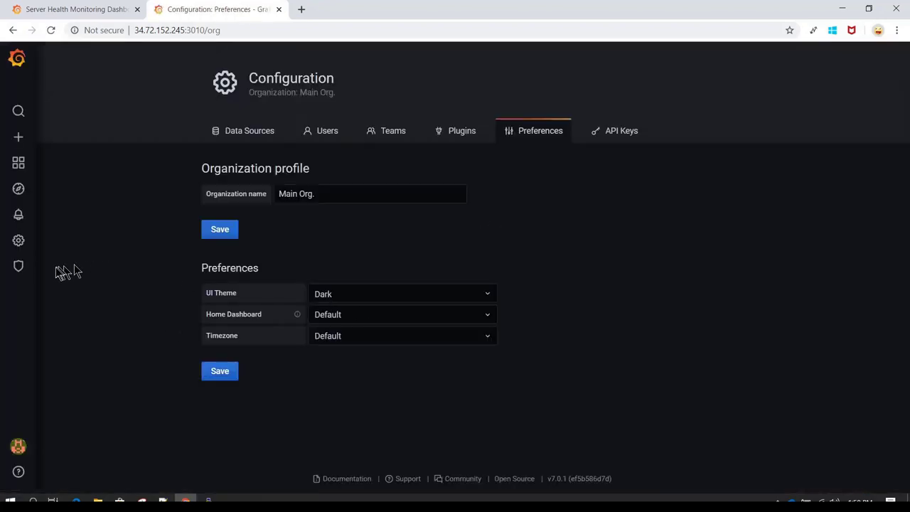
pyautogui.moveTo(39, 243)
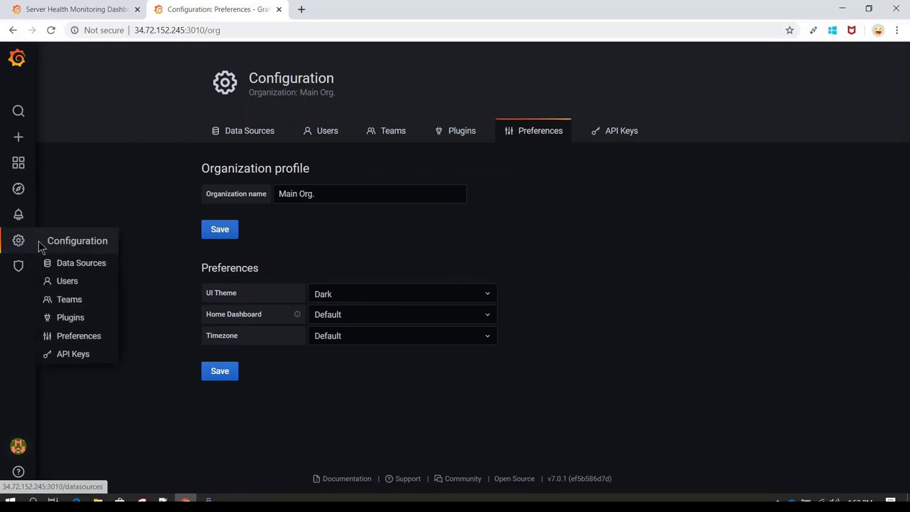
# Open Server Admin Settings and read through the alerting, analytics and auth sections.
pyautogui.moveTo(20, 265)
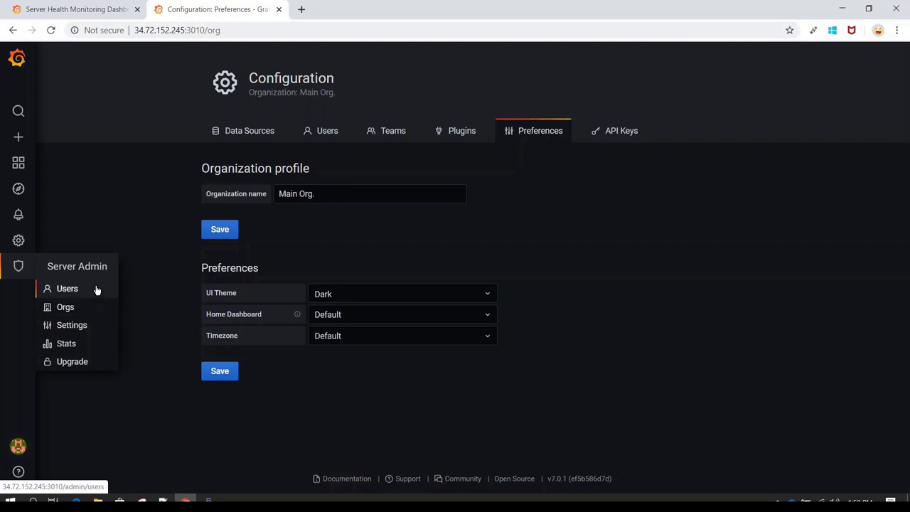
pyautogui.click(84, 328)
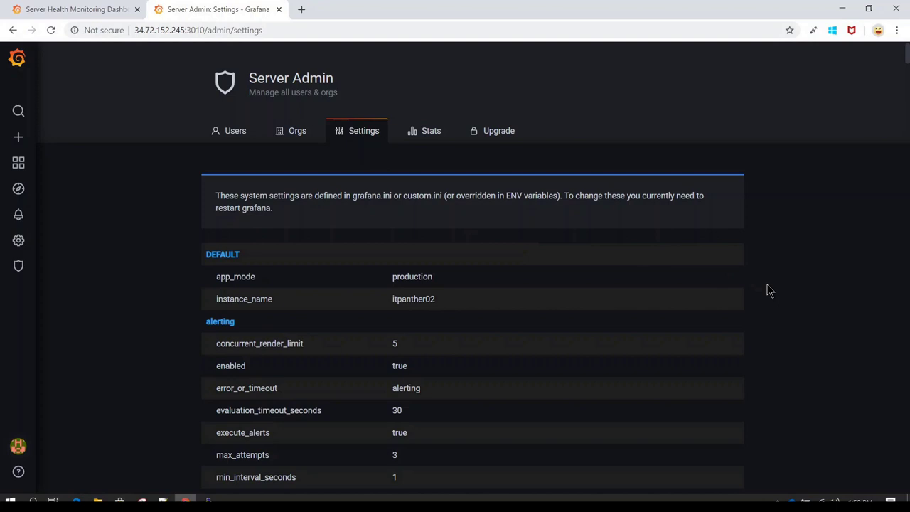
pyautogui.scroll(-2, 768, 290)
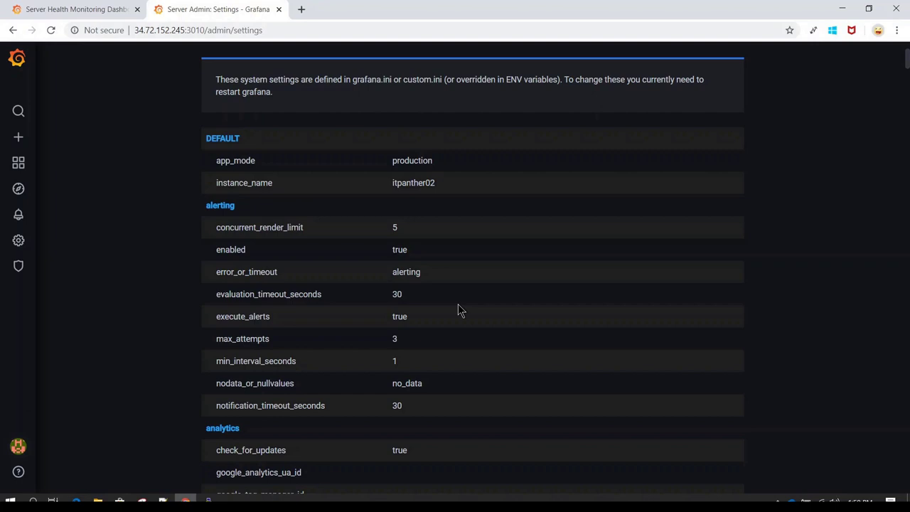
pyautogui.scroll(-4, 458, 306)
pyautogui.scroll(-1, 458, 311)
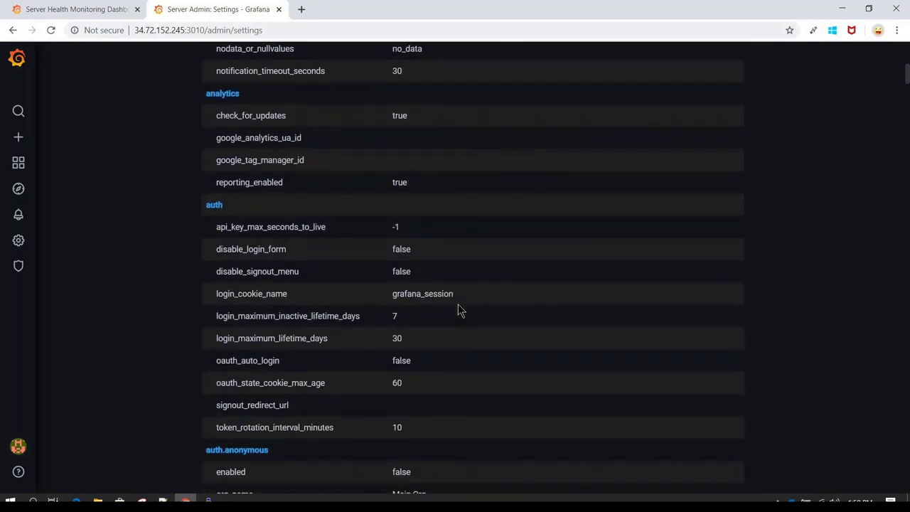
pyautogui.scroll(-4, 458, 310)
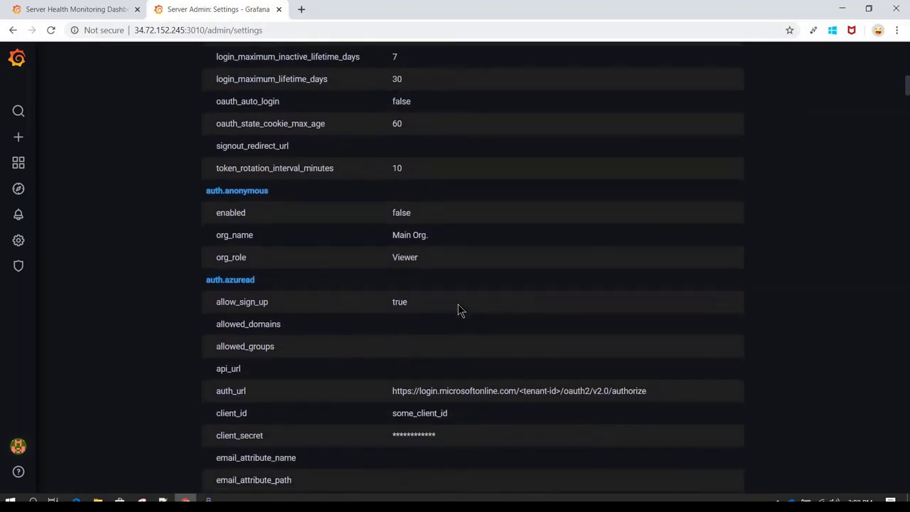
pyautogui.hotkey('ctrl', 'f')
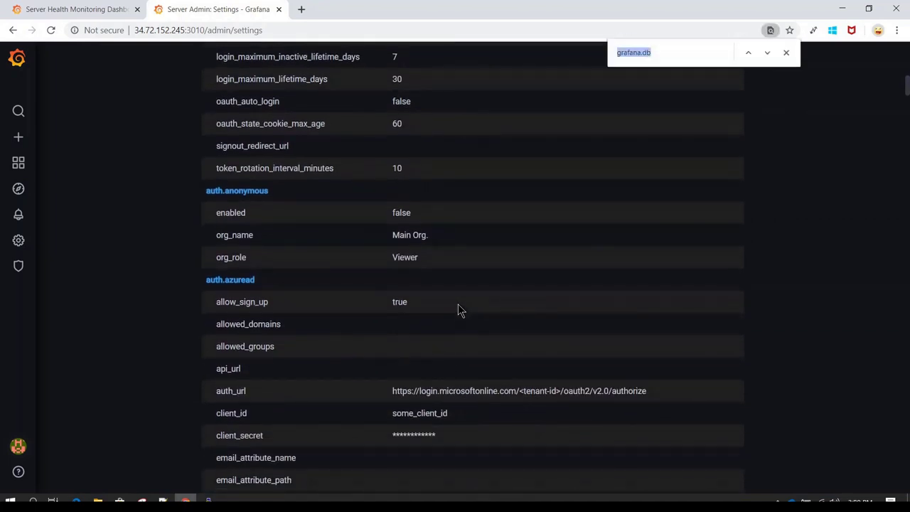
pyautogui.write('3010')
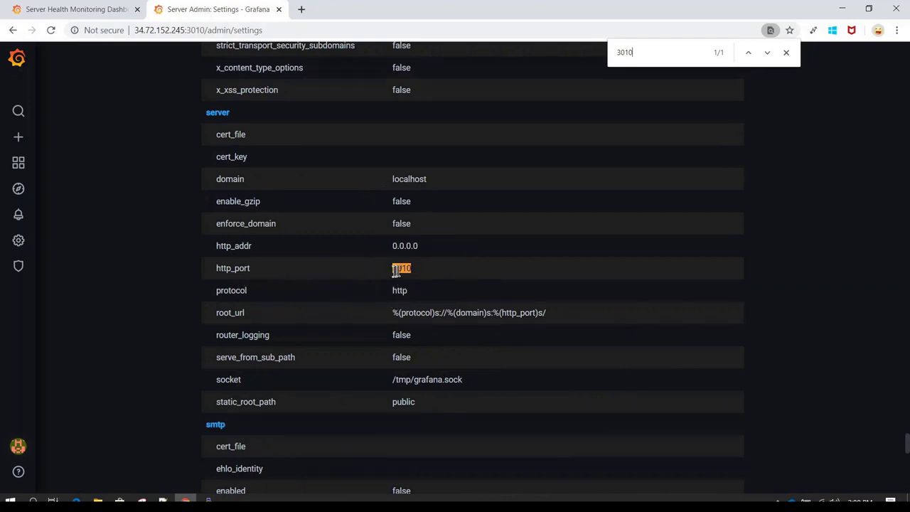
pyautogui.moveTo(420, 274); pyautogui.dragTo(390, 267)
pyautogui.scroll(1, 454, 266)
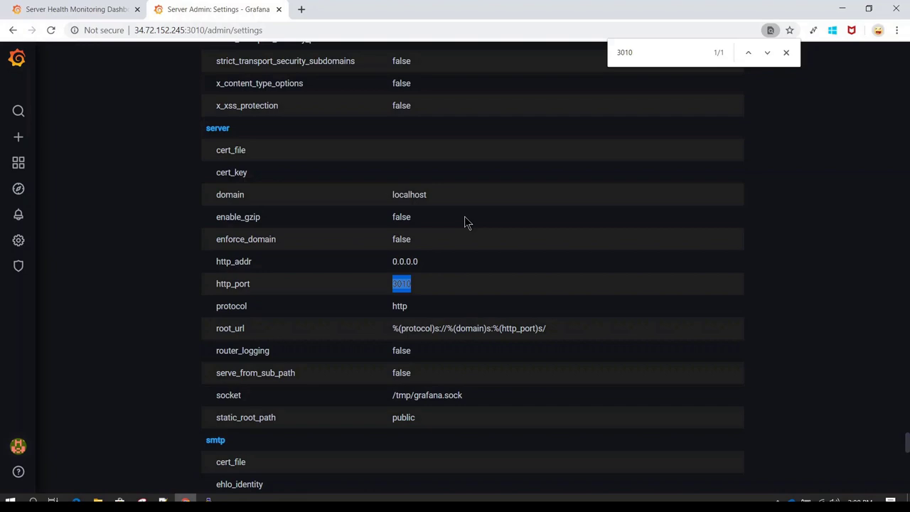
pyautogui.scroll(20, 464, 218)
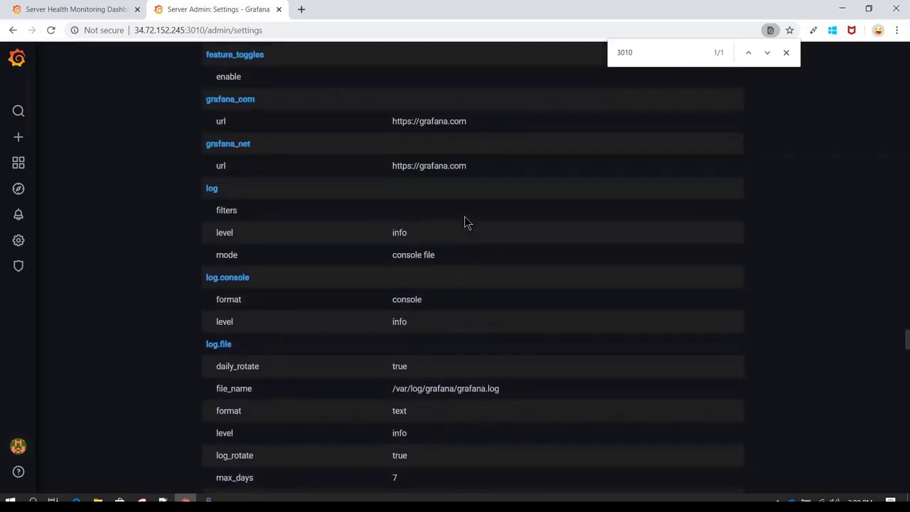
pyautogui.scroll(20, 465, 219)
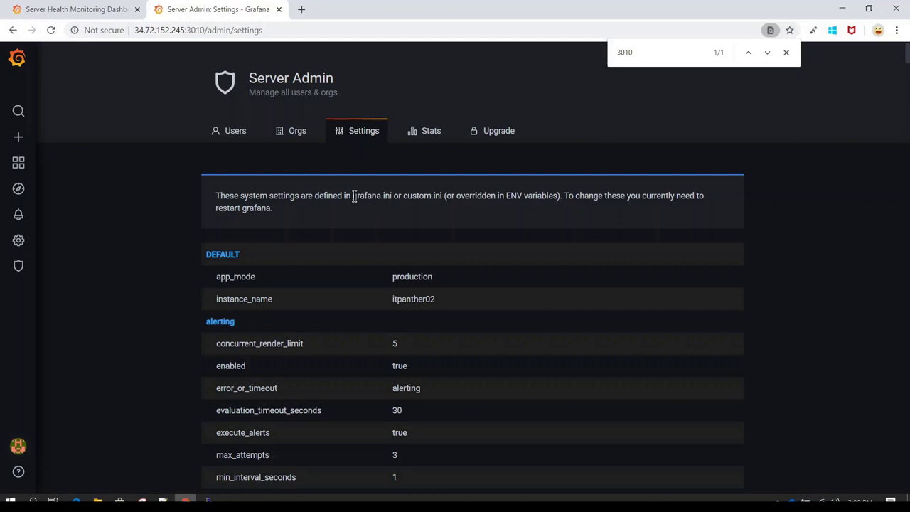
pyautogui.moveTo(354, 196); pyautogui.dragTo(392, 199)
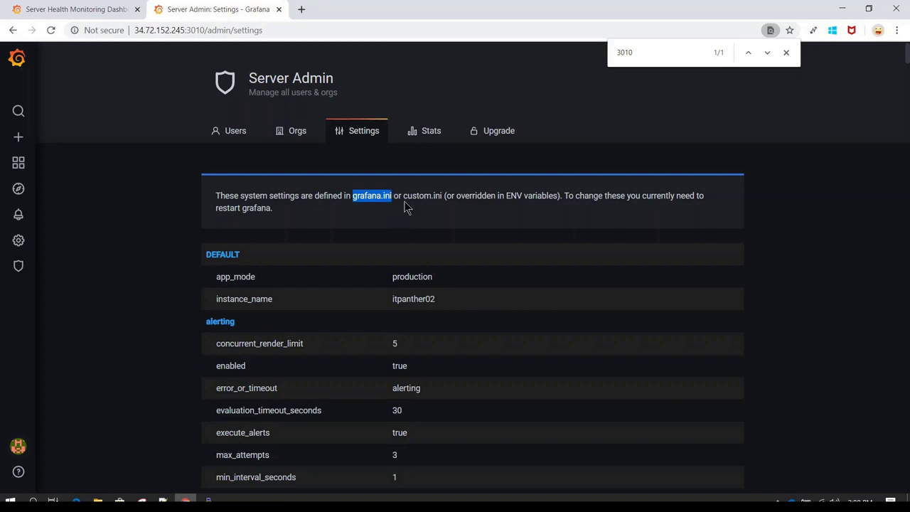
pyautogui.moveTo(404, 200); pyautogui.dragTo(442, 196)
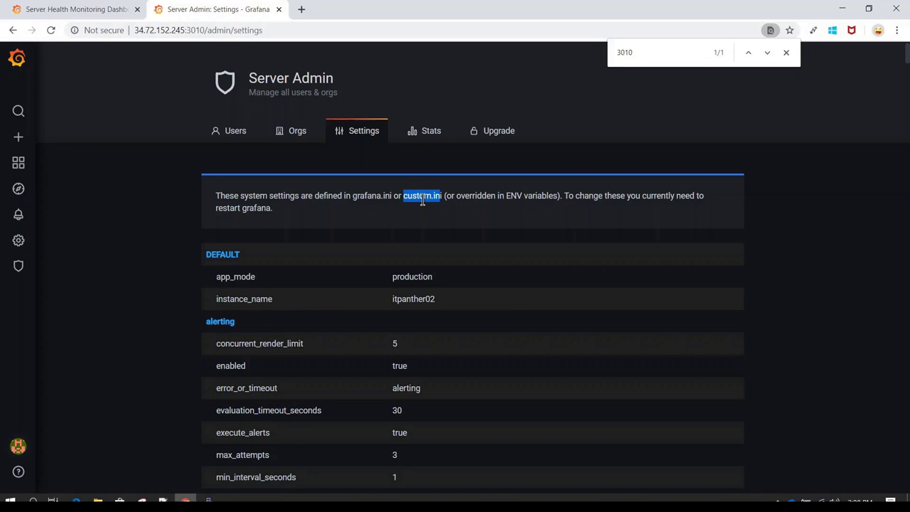
pyautogui.moveTo(21, 264)
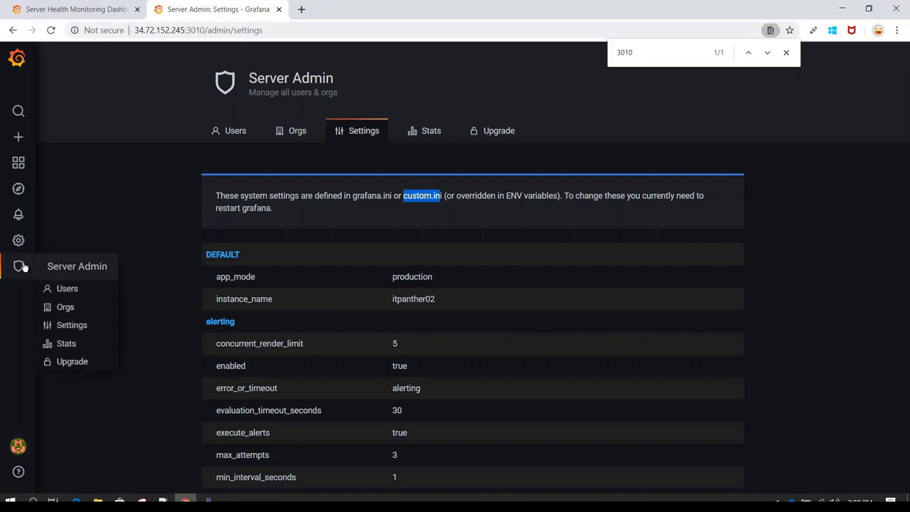
# View Server Admin Stats (1 user, 1 admin, 3 dashboards, 1 org) and close the find bar.
pyautogui.click(66, 345)
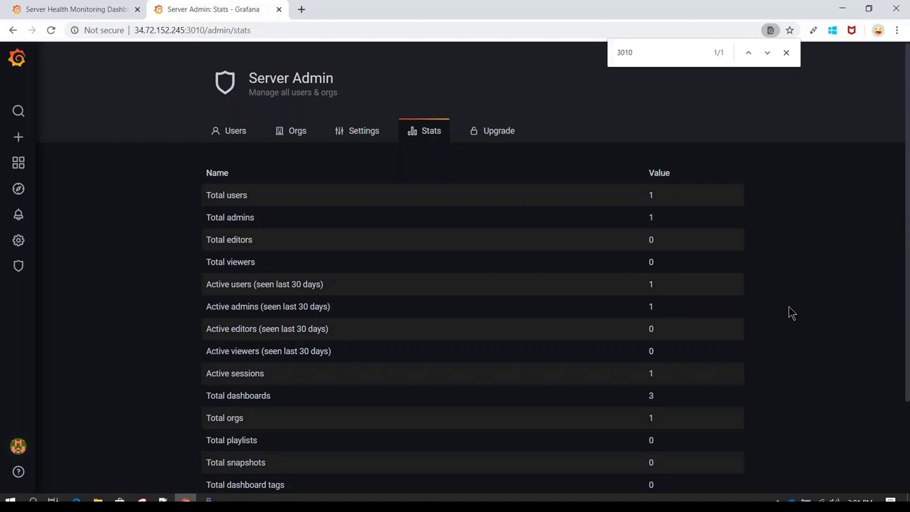
pyautogui.scroll(-3, 788, 306)
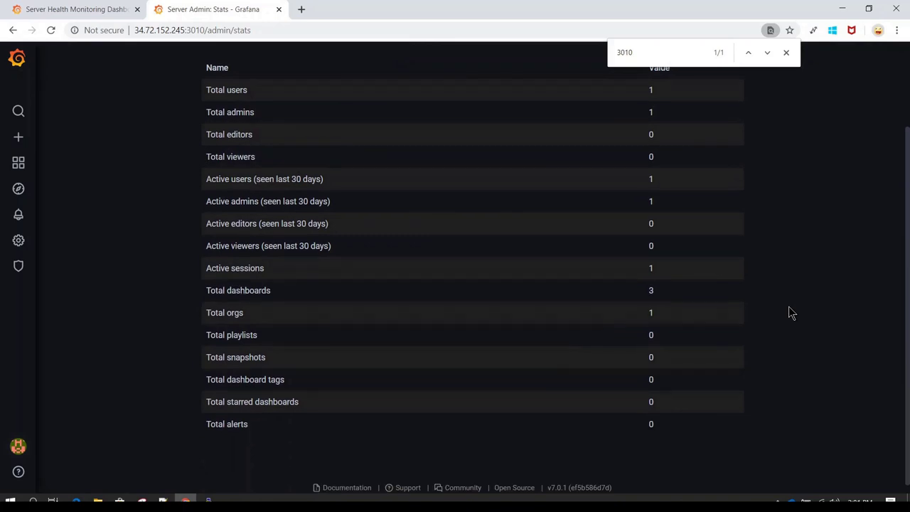
pyautogui.scroll(3, 793, 313)
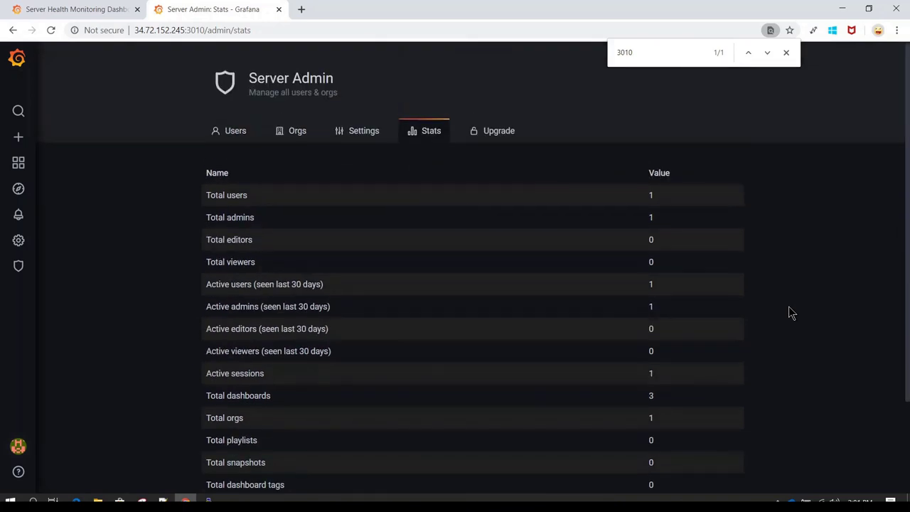
pyautogui.scroll(-2, 792, 313)
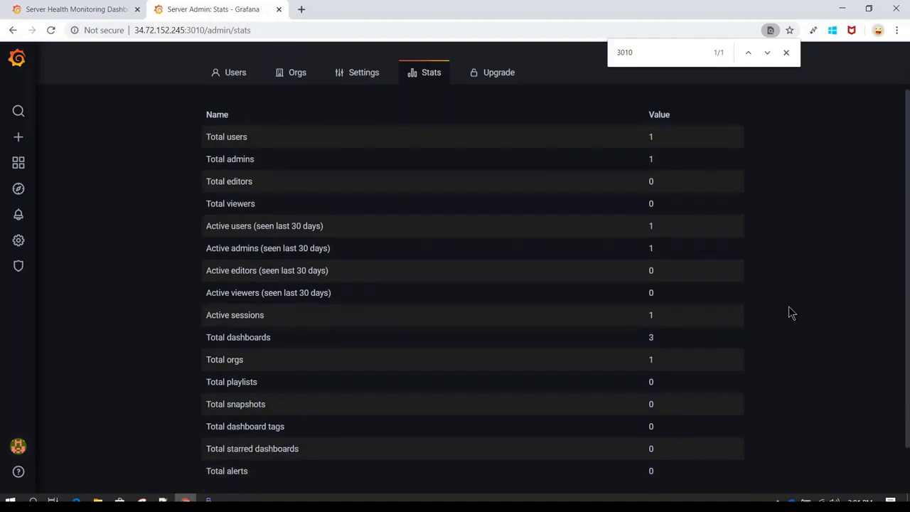
pyautogui.scroll(2, 585, 198)
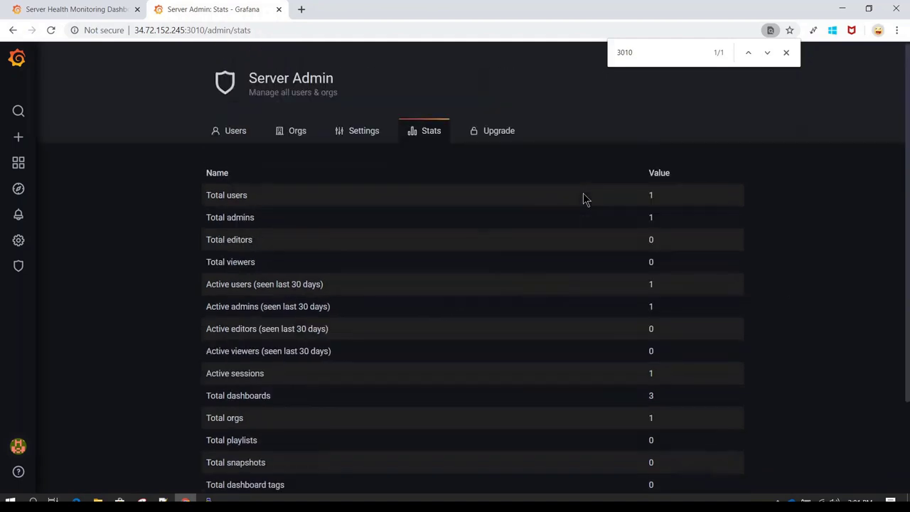
pyautogui.click(786, 53)
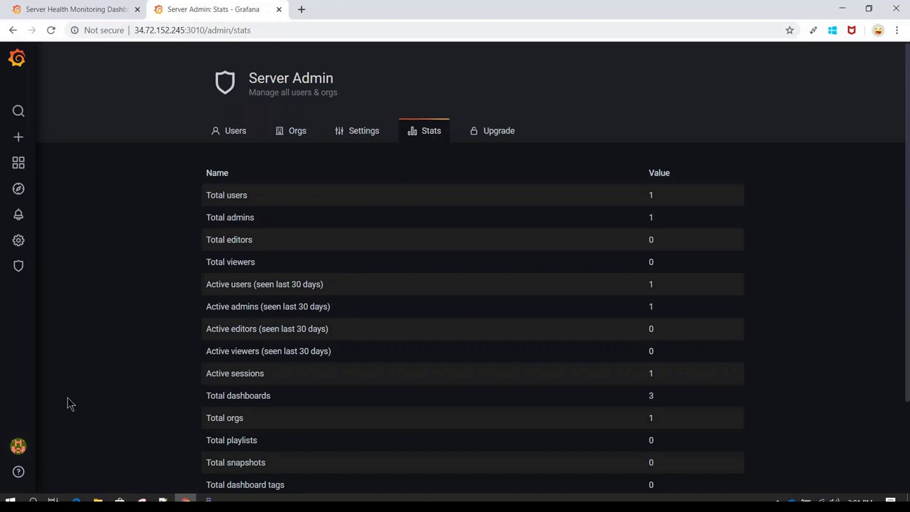
pyautogui.moveTo(19, 441)
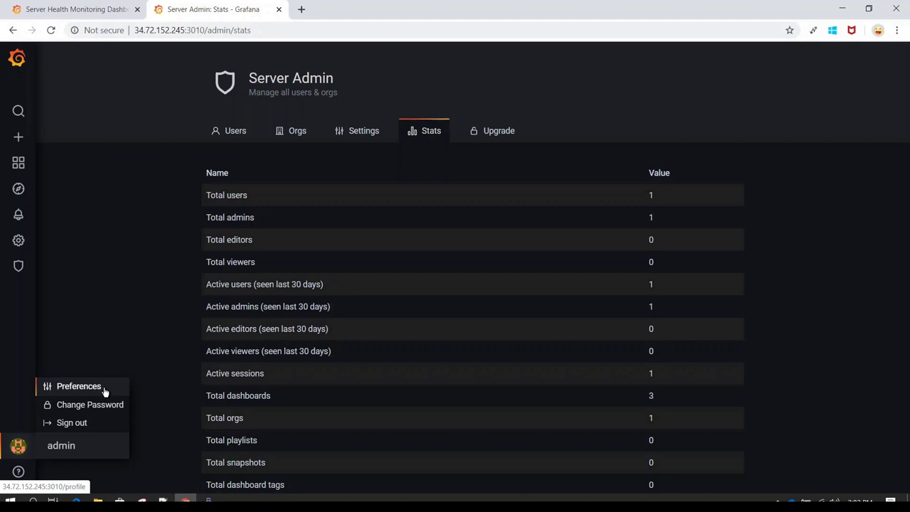
# Review the admin's profile preferences, keeping the UI theme at Default.
pyautogui.click(104, 391)
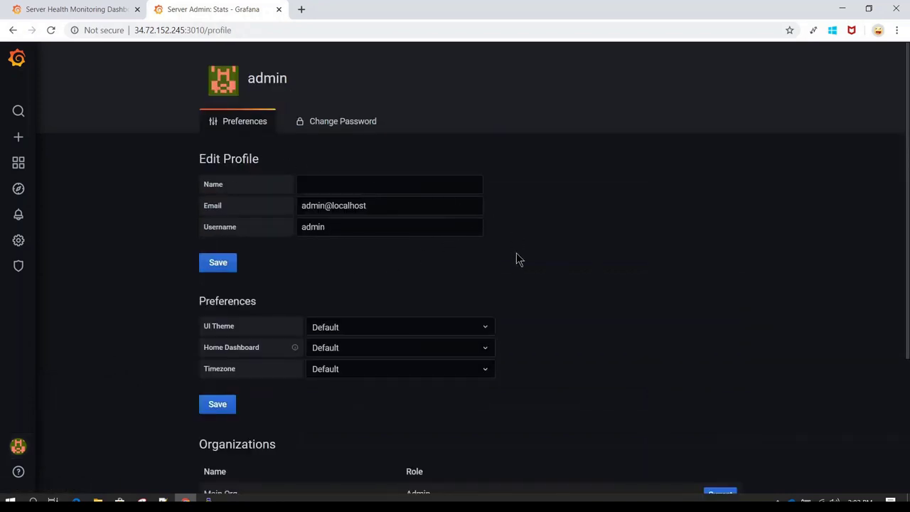
pyautogui.scroll(-2, 516, 254)
pyautogui.scroll(-2, 516, 254)
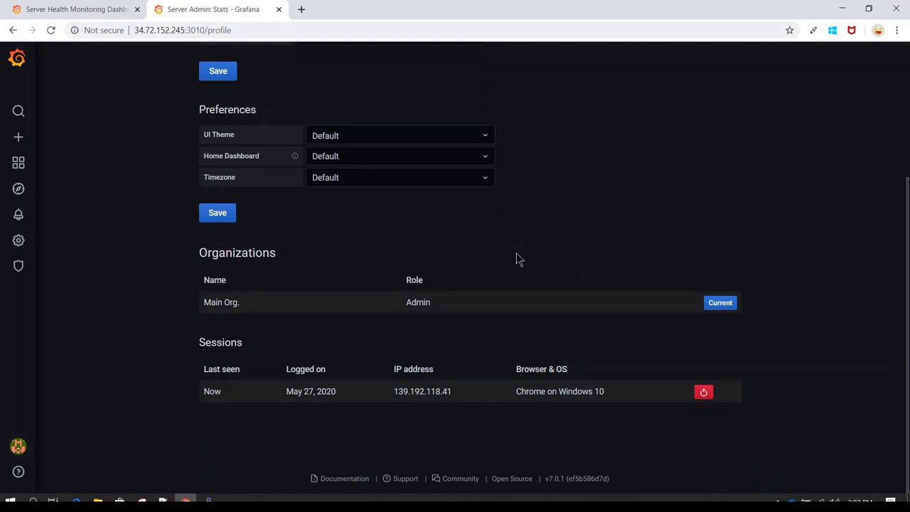
pyautogui.click(420, 136)
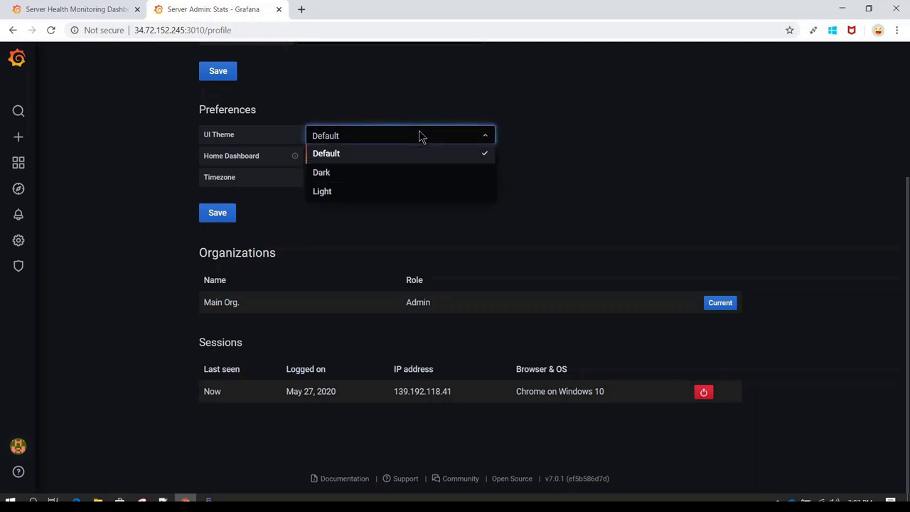
pyautogui.click(597, 134)
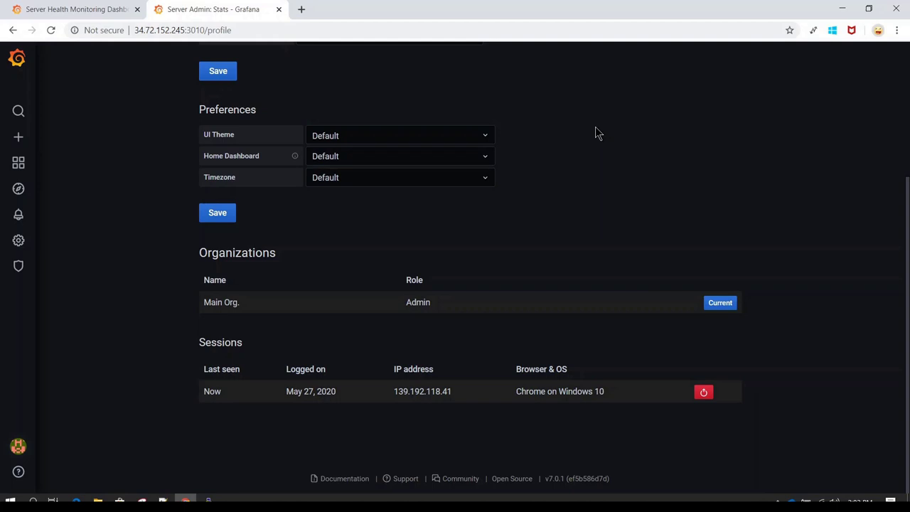
pyautogui.scroll(3, 169, 310)
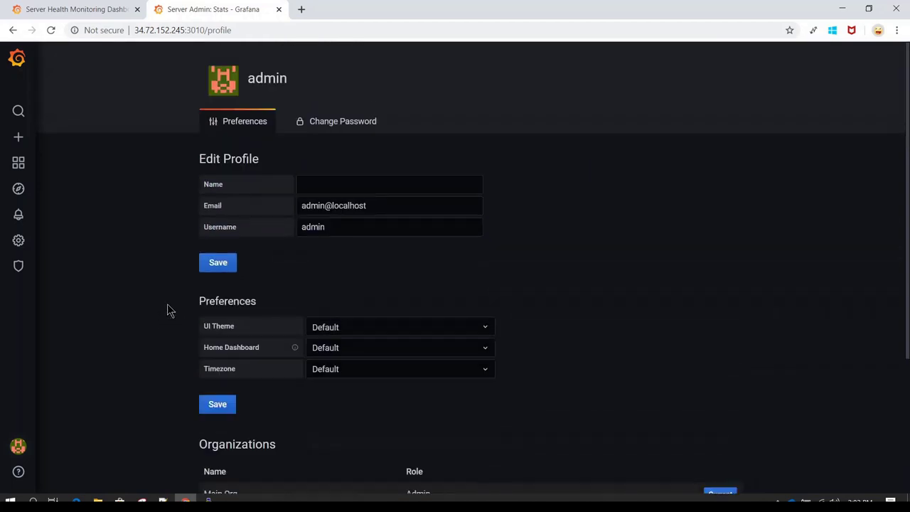
pyautogui.moveTo(19, 472)
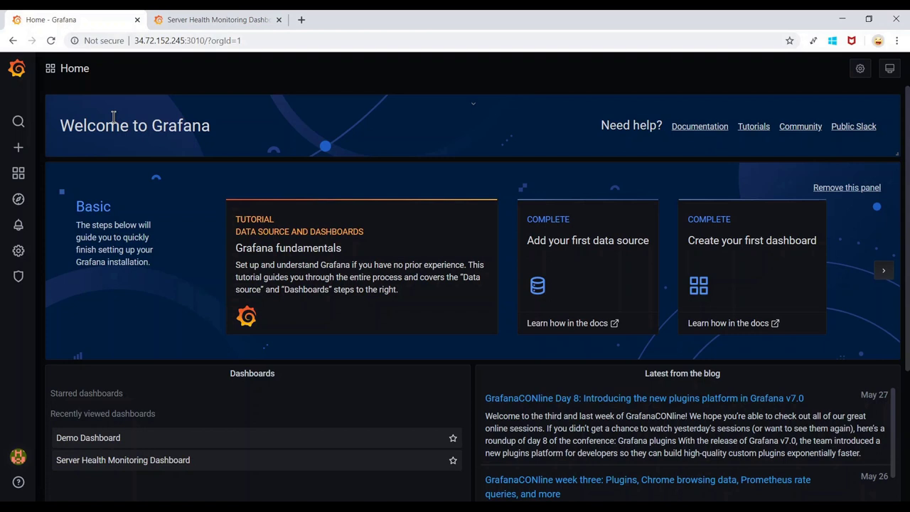
pyautogui.moveTo(21, 150)
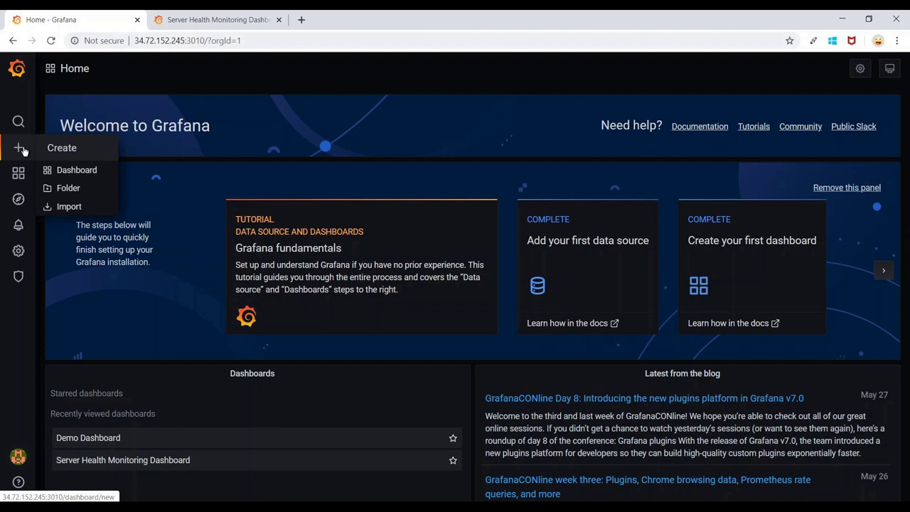
# Create a new dashboard with one empty 'Panel Title' graph panel.
pyautogui.click(78, 173)
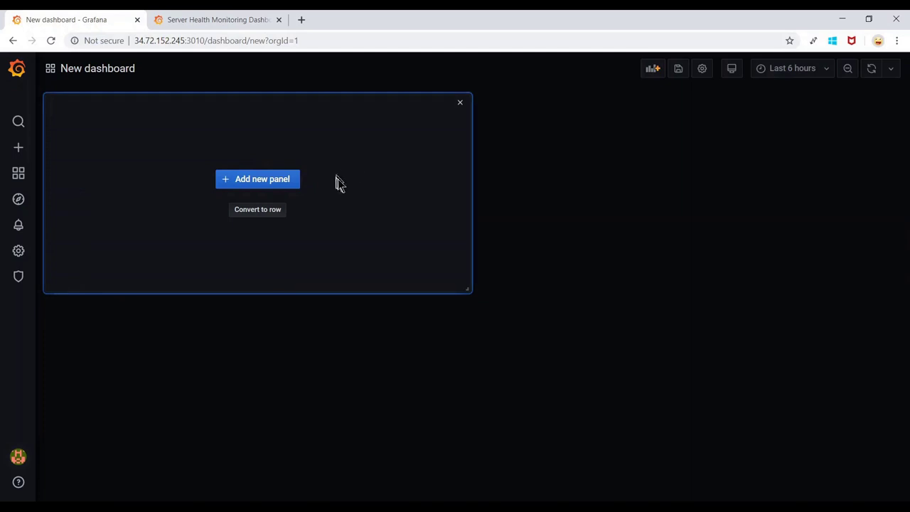
pyautogui.click(269, 181)
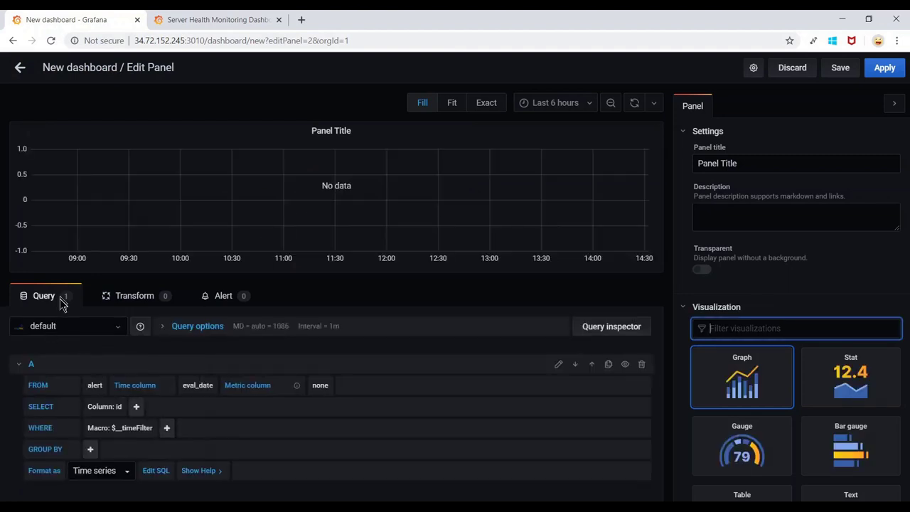
pyautogui.click(116, 330)
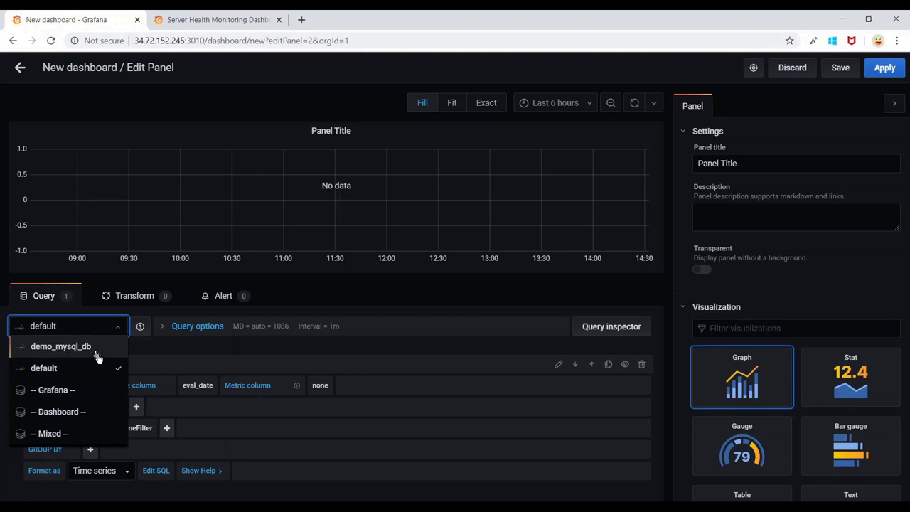
pyautogui.click(20, 67)
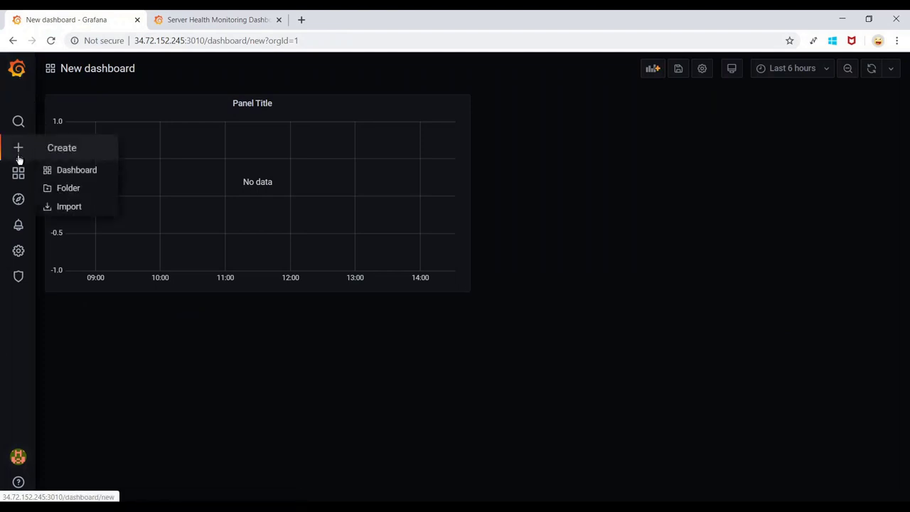
pyautogui.moveTo(20, 256)
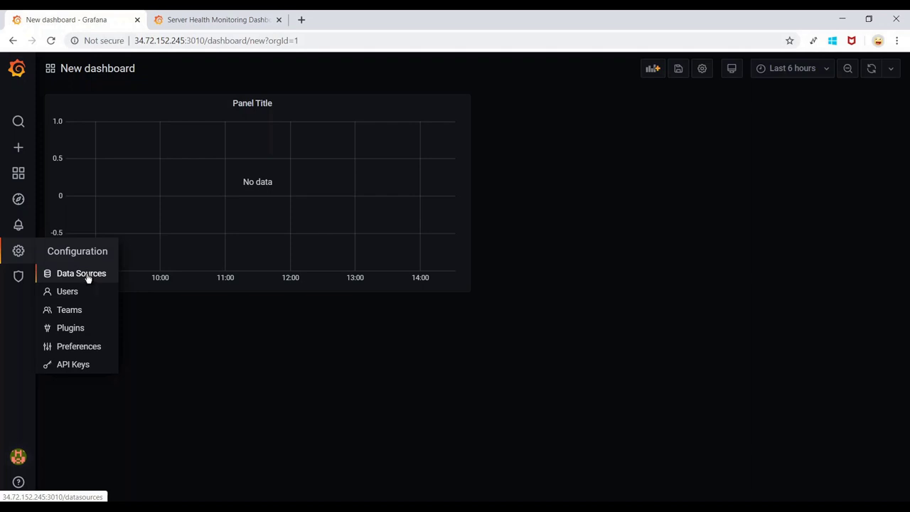
# Discard the unsaved new dashboard and go to 'Add your first data source' from Home.
pyautogui.click(20, 71)
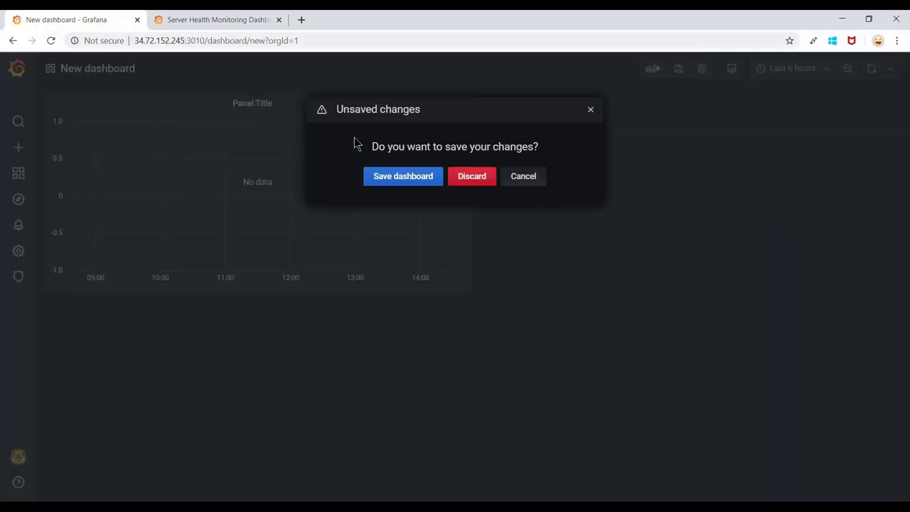
pyautogui.click(481, 183)
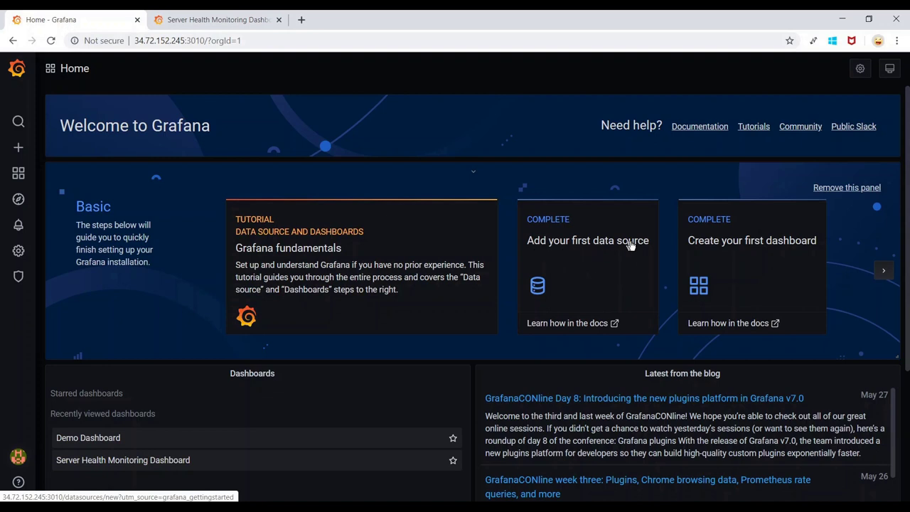
pyautogui.click(538, 288)
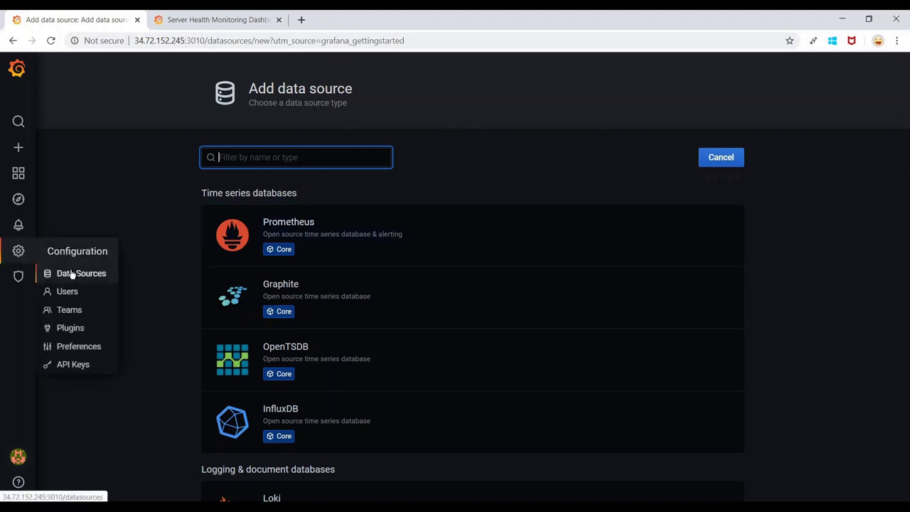
# Start adding another data source and scroll to MySQL in the SQL section.
pyautogui.click(73, 273)
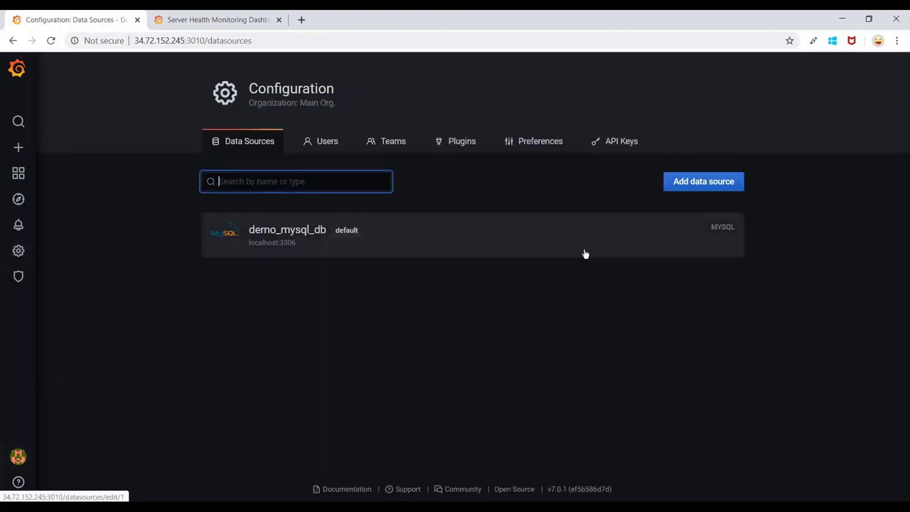
pyautogui.click(697, 184)
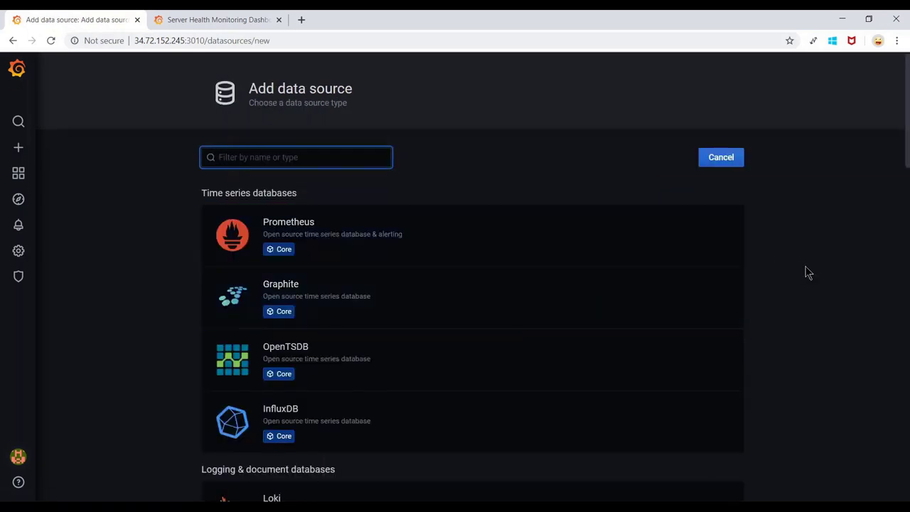
pyautogui.scroll(-2, 807, 272)
pyautogui.scroll(-6, 807, 273)
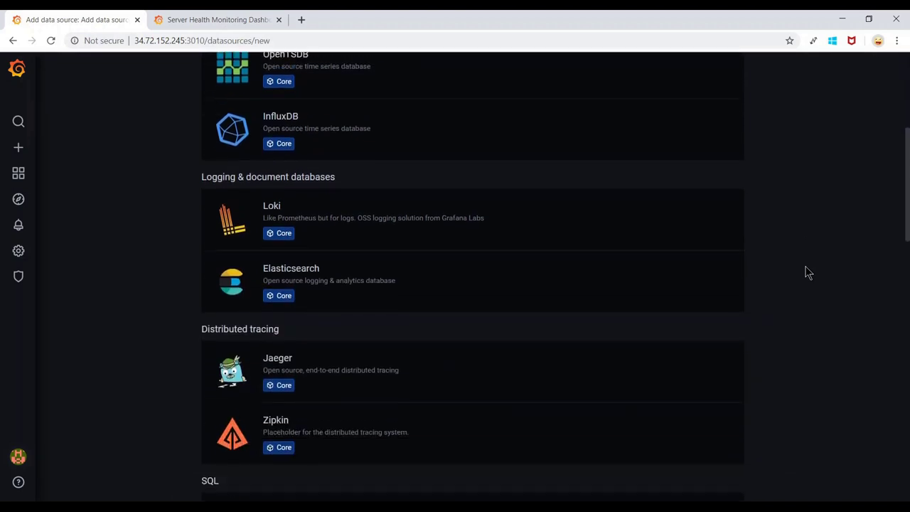
pyautogui.moveTo(324, 278)
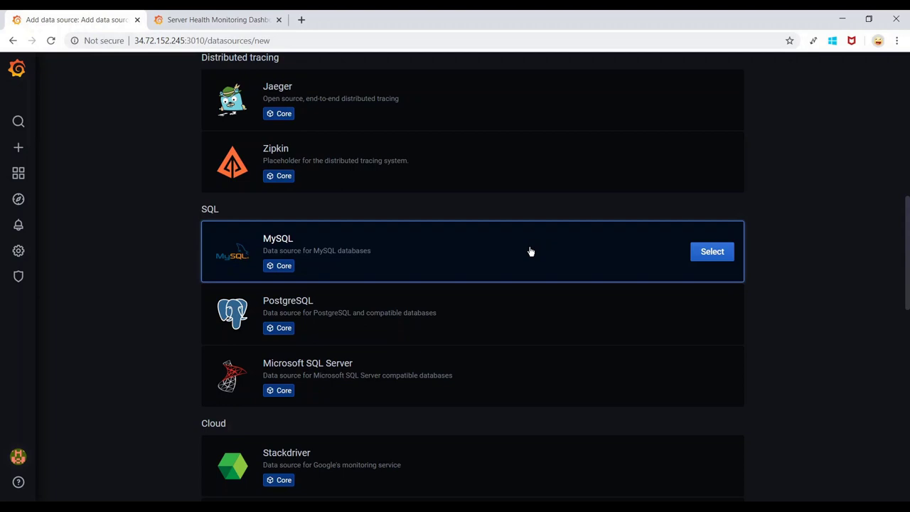
pyautogui.scroll(4, 531, 252)
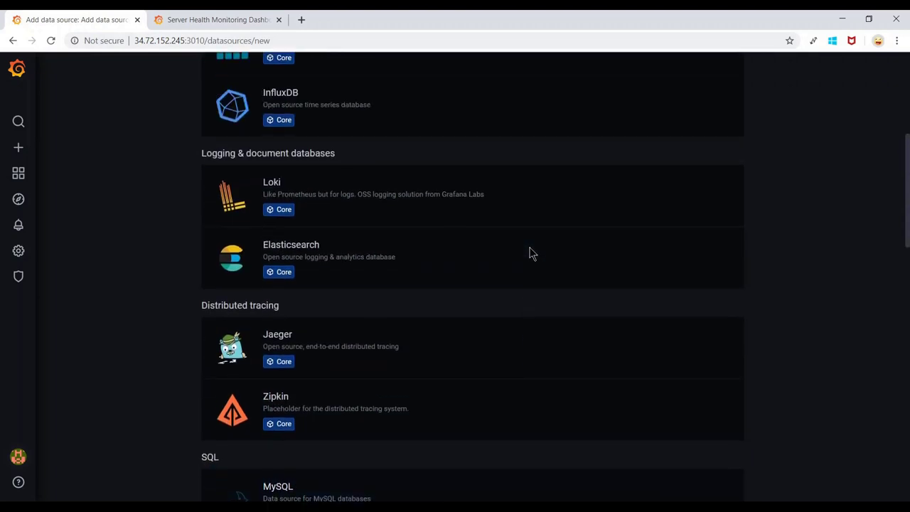
pyautogui.scroll(-2, 533, 252)
pyautogui.scroll(-2, 534, 252)
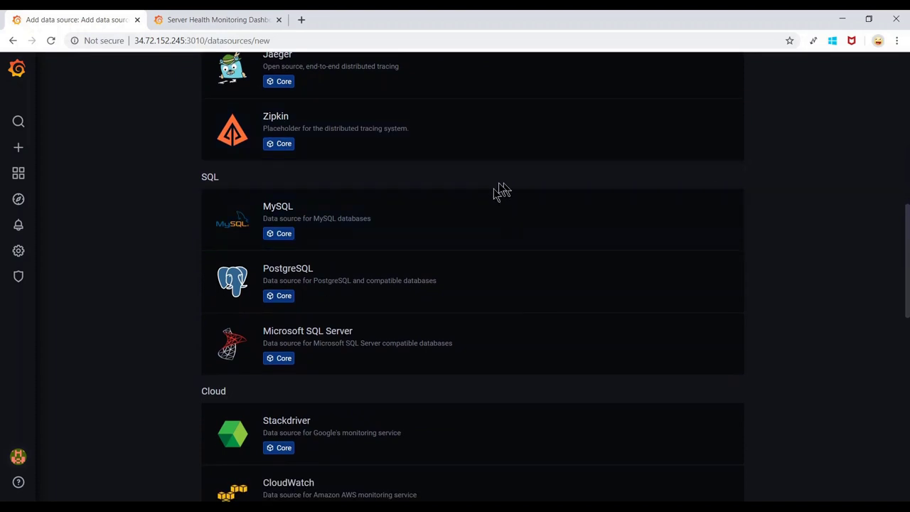
pyautogui.scroll(-3, 502, 378)
pyautogui.scroll(3, 502, 378)
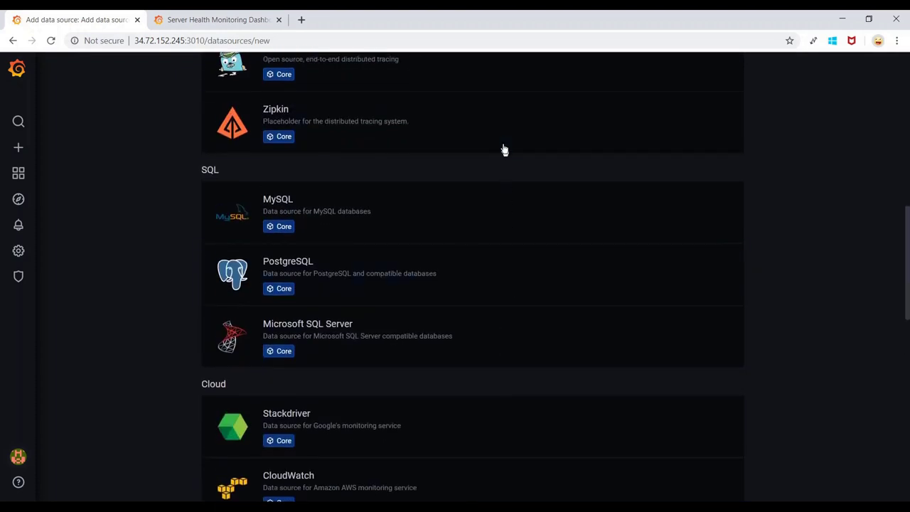
pyautogui.scroll(1, 500, 139)
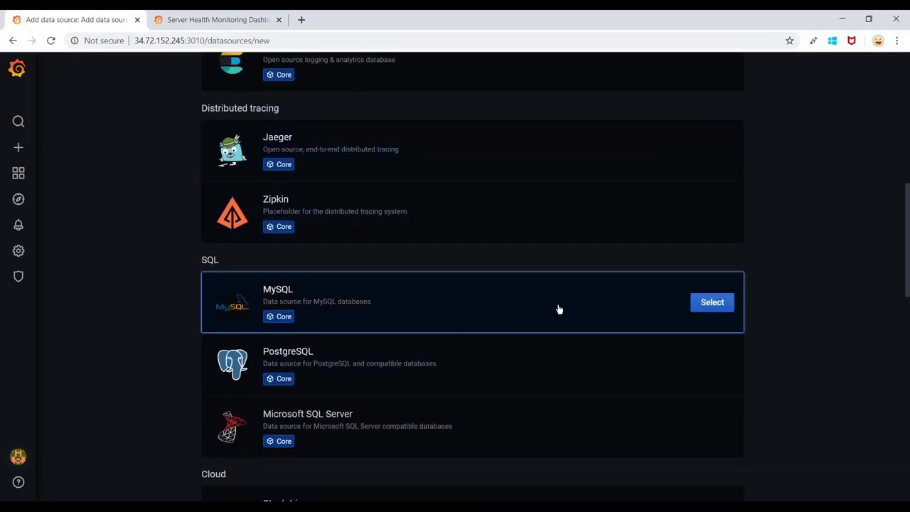
# Select MySQL as the new data source and scroll to its host, database and user fields.
pyautogui.click(722, 311)
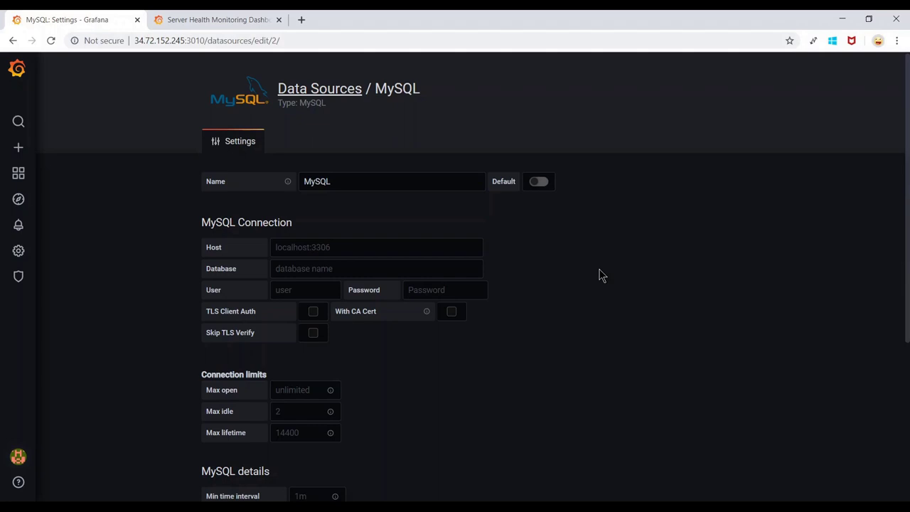
pyautogui.scroll(-1, 600, 275)
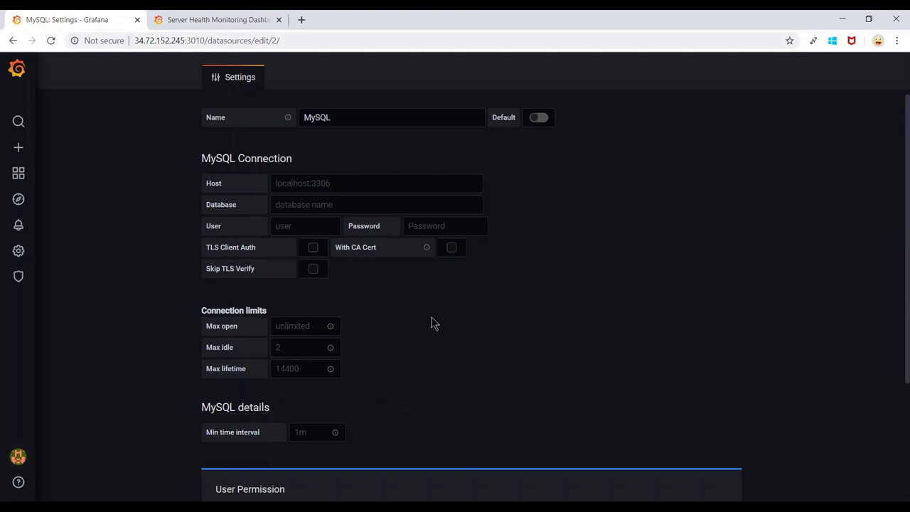
pyautogui.moveTo(207, 508)
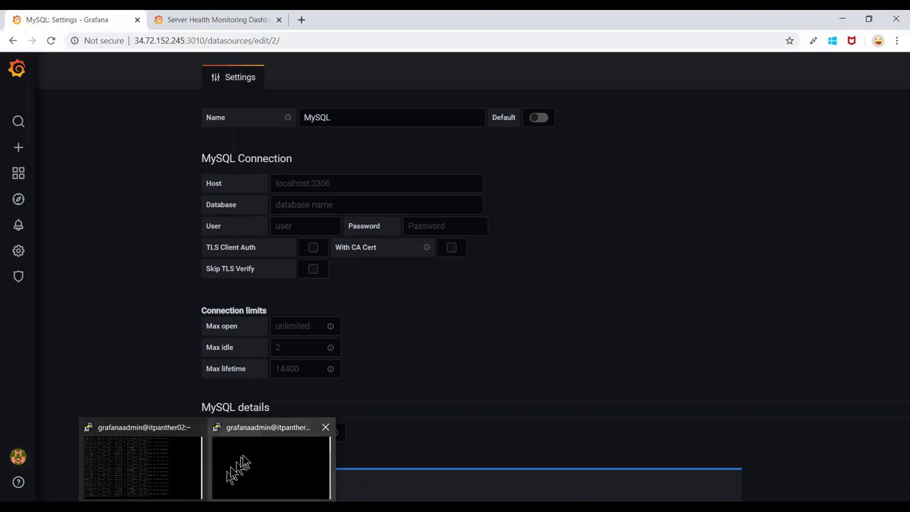
# List the home directory files with ll in the second PuTTY session.
pyautogui.click(248, 456)
pyautogui.write('ll')
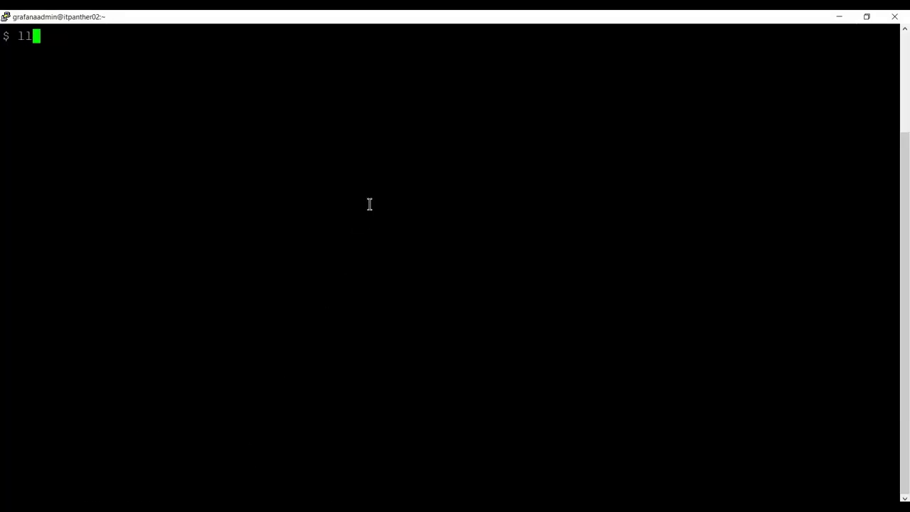
pyautogui.press('Return')
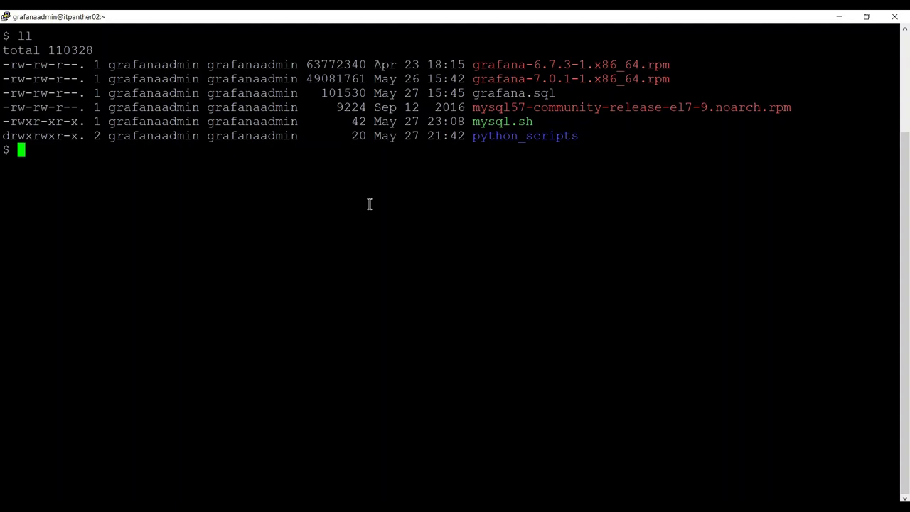
# Log into the grafanadb MySQL database as user grafana with the account password.
pyautogui.write('mysql -u grafana')
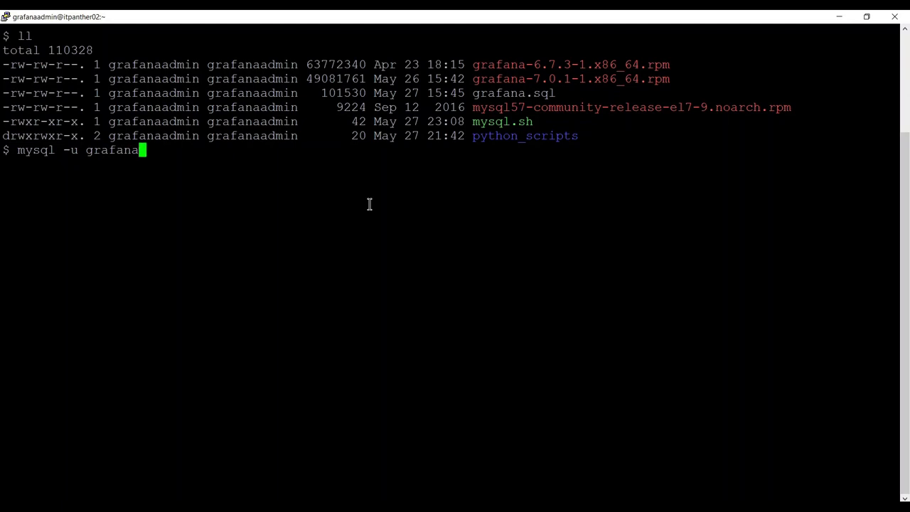
pyautogui.write(' -p grafana')
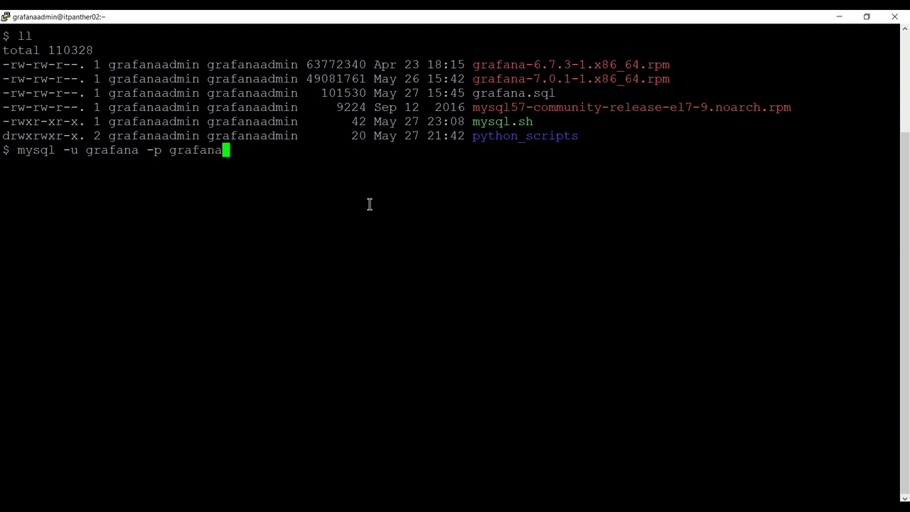
pyautogui.write('db')
pyautogui.press('Return')
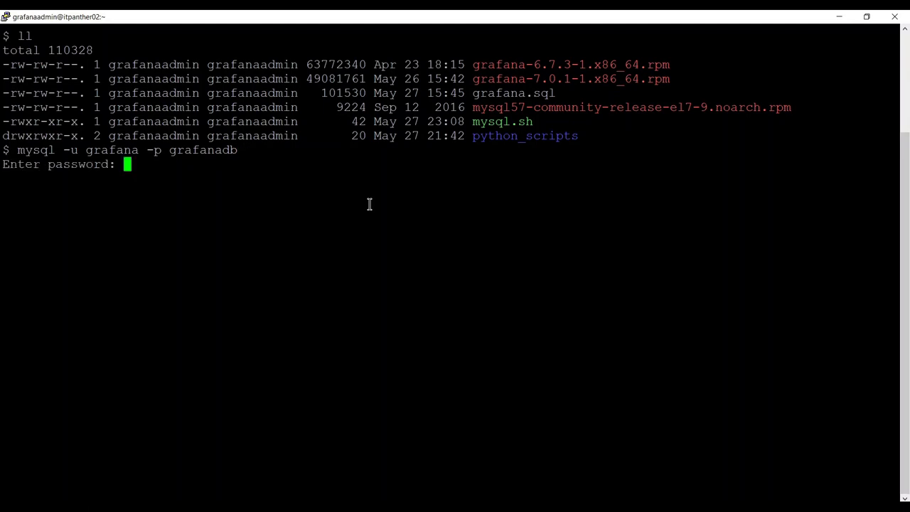
pyautogui.press('Return')
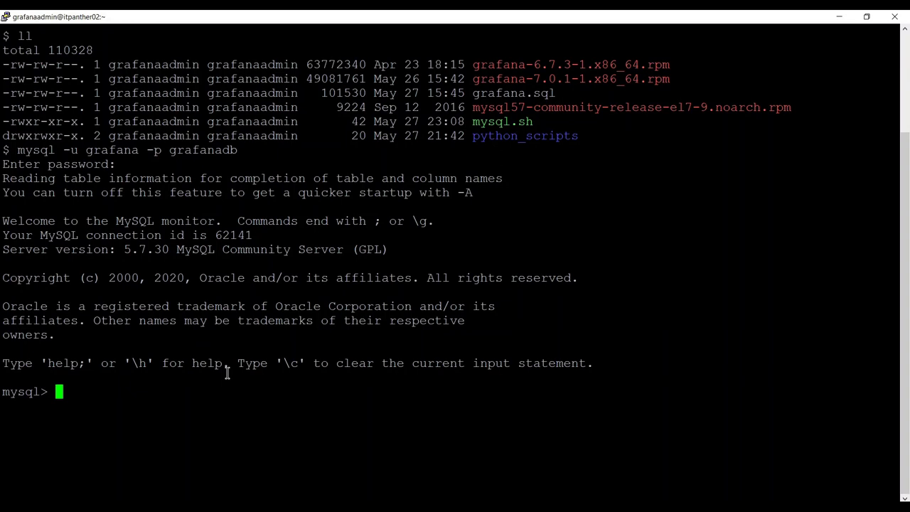
# List the grafanadb tables with show tables; and locate the metrics table.
pyautogui.write('select')
pyautogui.press('BackSpace')
pyautogui.press('BackSpace')
pyautogui.press('BackSpace')
pyautogui.press('BackSpace')
pyautogui.press('BackSpace')
pyautogui.press('BackSpace')
pyautogui.press('BackSpace')
pyautogui.write('show * f')
pyautogui.press('BackSpace')
pyautogui.press('BackSpace')
pyautogui.press('BackSpace')
pyautogui.write('tables;')
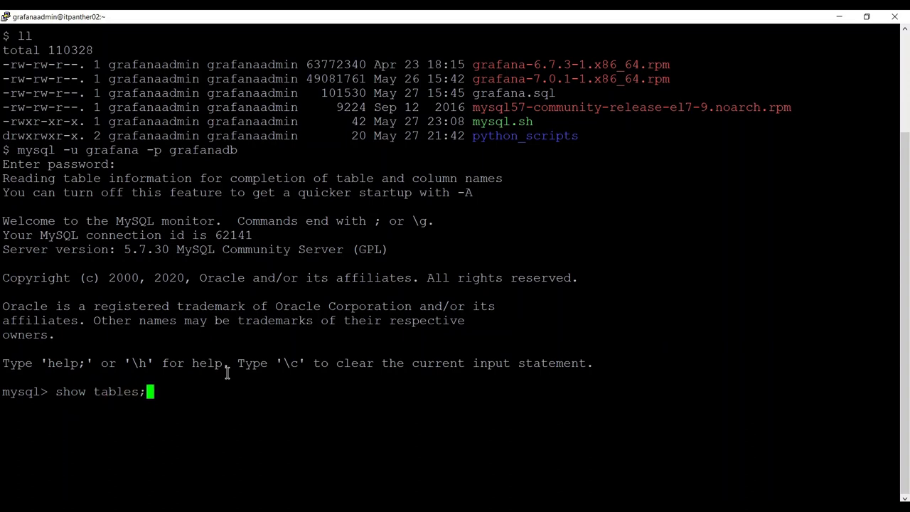
pyautogui.press('Return')
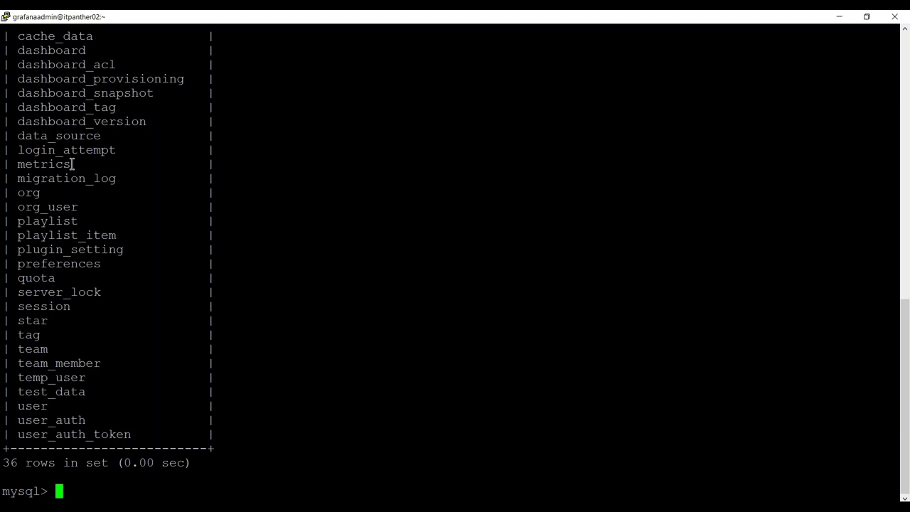
pyautogui.moveTo(74, 164); pyautogui.dragTo(10, 165)
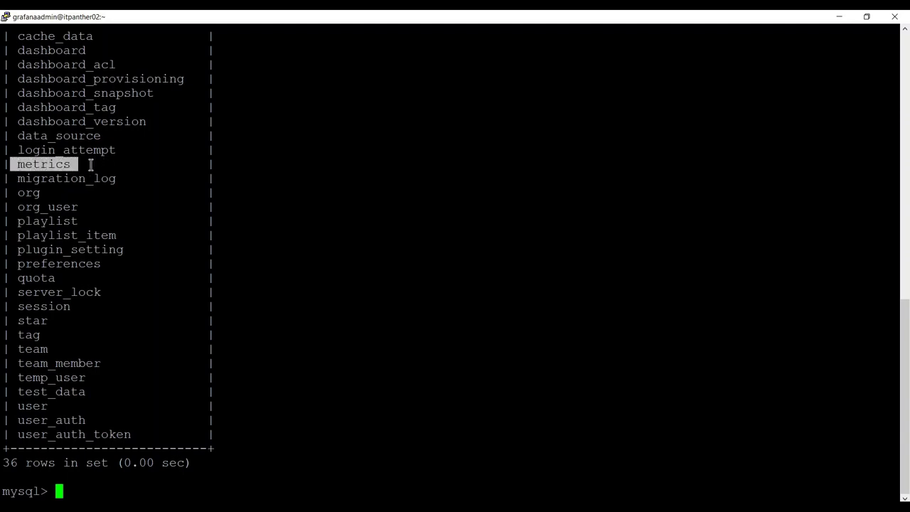
pyautogui.scroll(10, 91, 165)
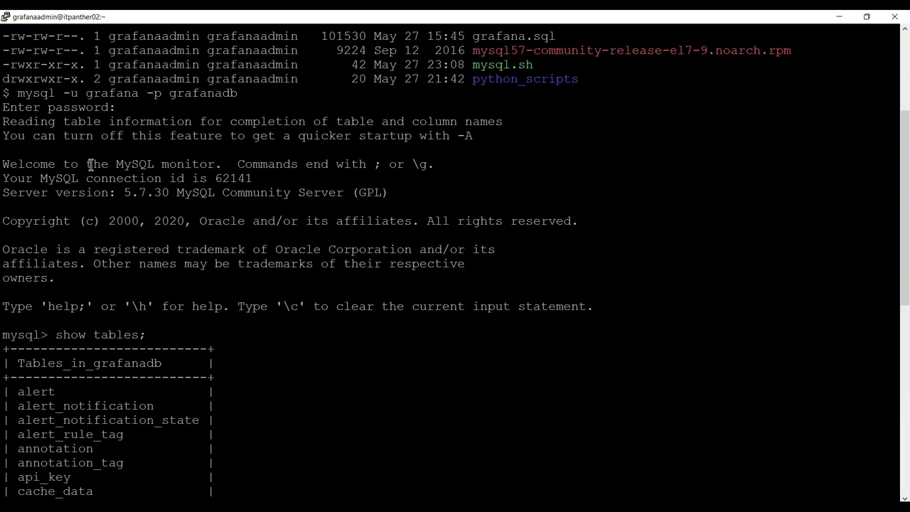
pyautogui.scroll(-10, 92, 171)
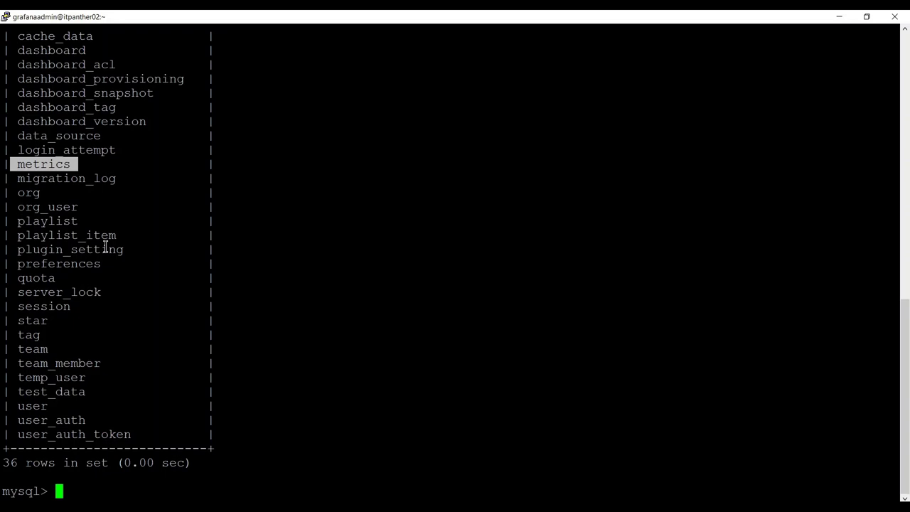
pyautogui.click(171, 374)
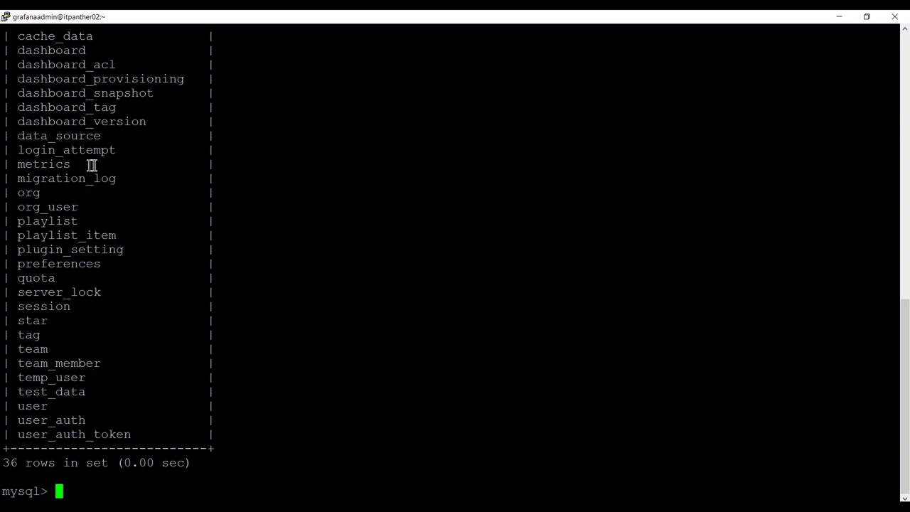
# Preview the metrics table with select * from metrics limit 10;.
pyautogui.write('select *')
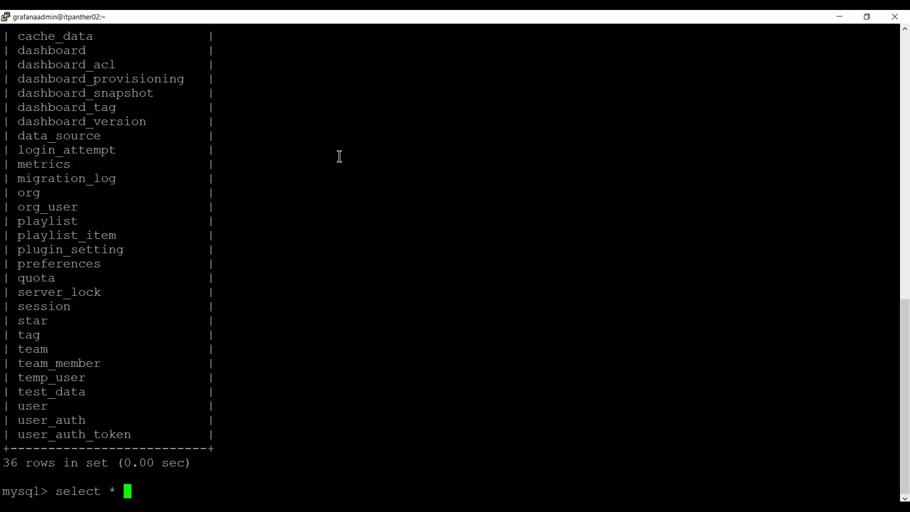
pyautogui.write('from metric')
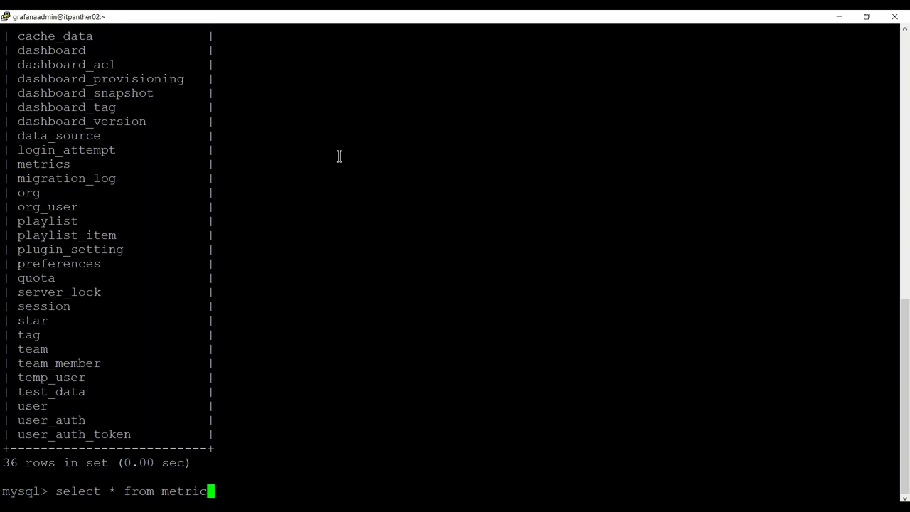
pyautogui.write('s limit 10')
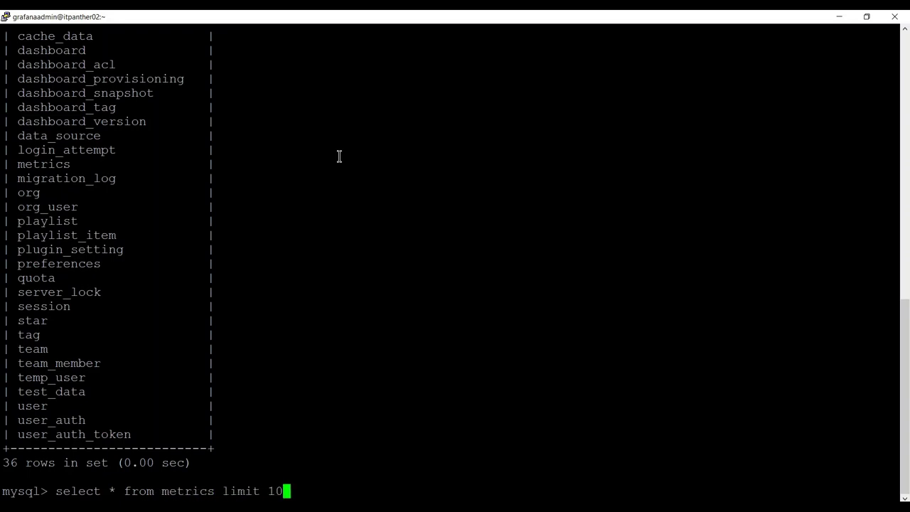
pyautogui.write(';')
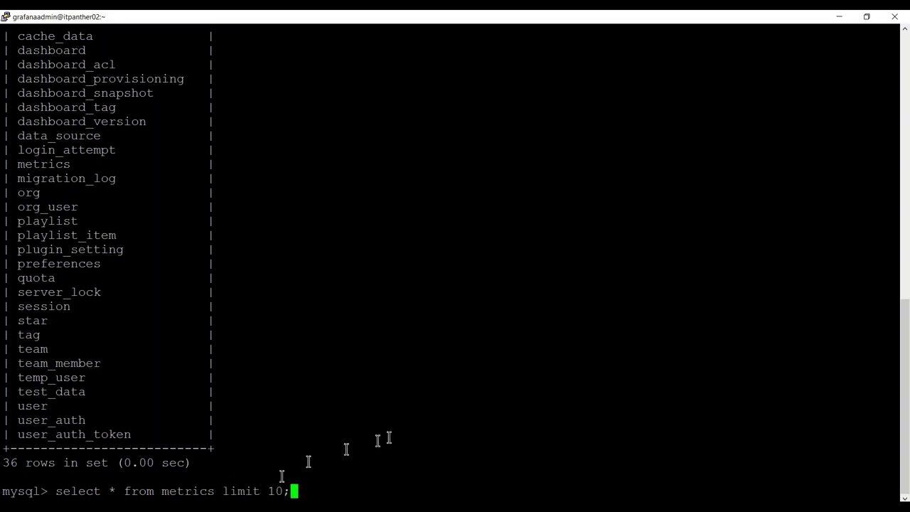
pyautogui.press('Return')
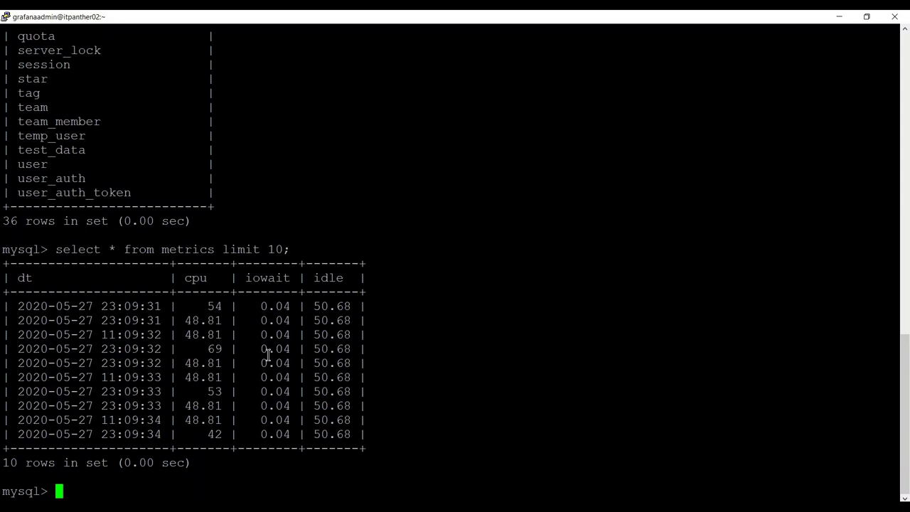
pyautogui.click(210, 511)
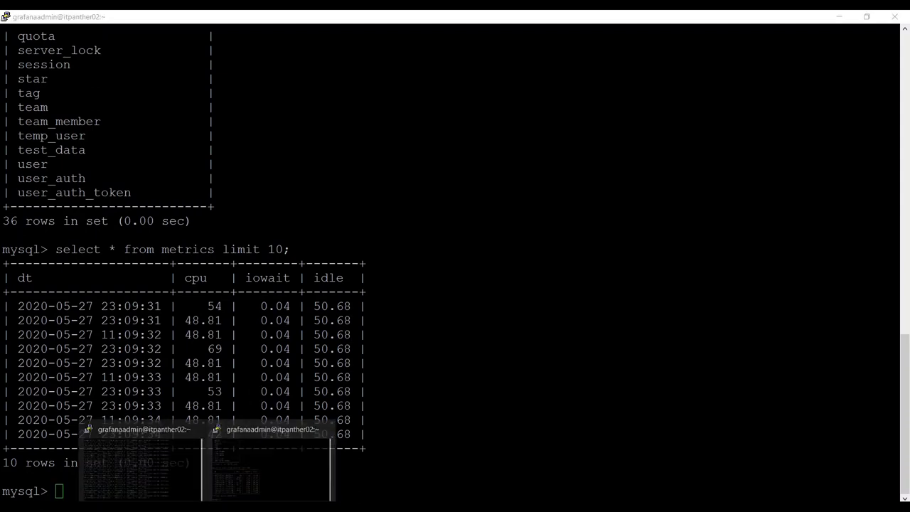
# Check the other terminal's mysqlimport output, return to the query results, then go back to Grafana.
pyautogui.click(175, 463)
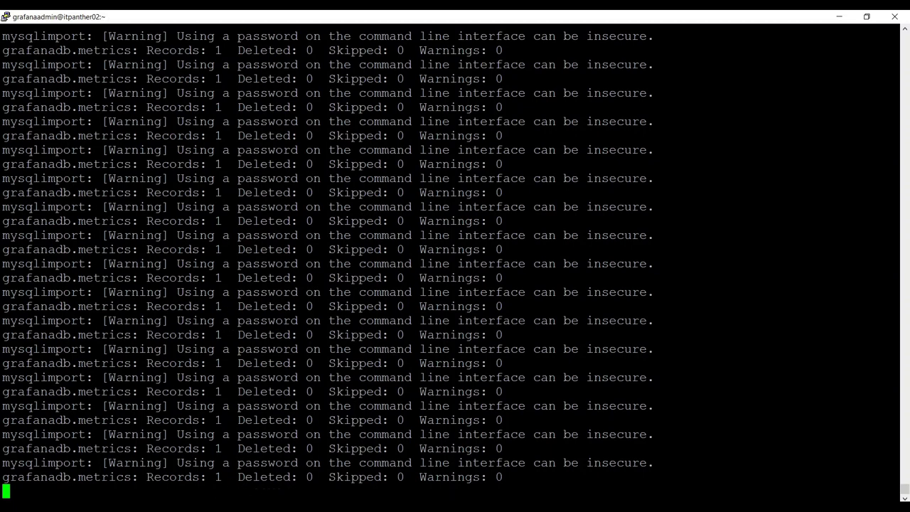
pyautogui.click(213, 509)
pyautogui.click(256, 465)
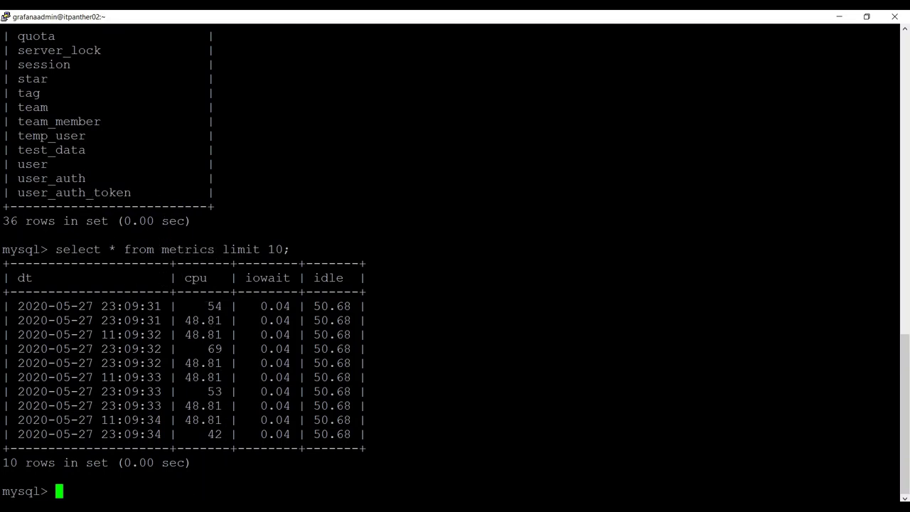
pyautogui.hotkey('alt', 'Tab')
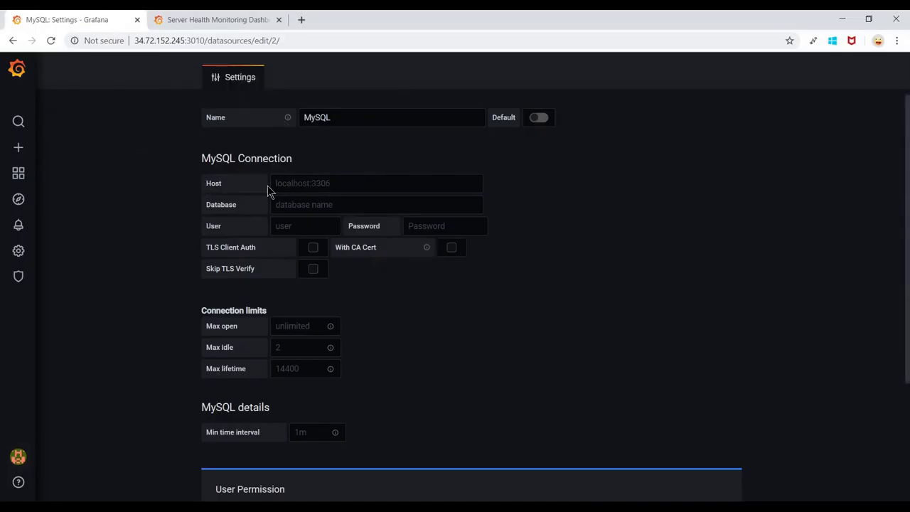
# Set the MySQL data source Host to localhost:3306.
pyautogui.click(362, 183)
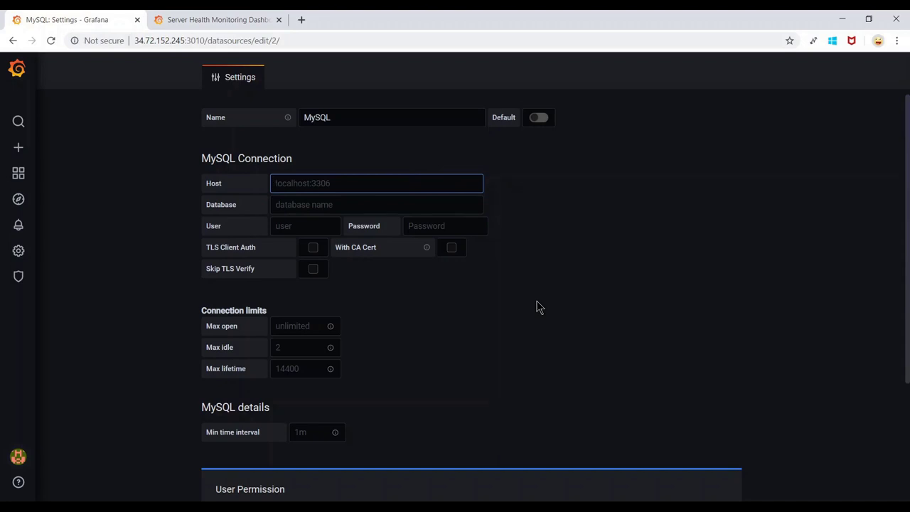
pyautogui.write('localhost:')
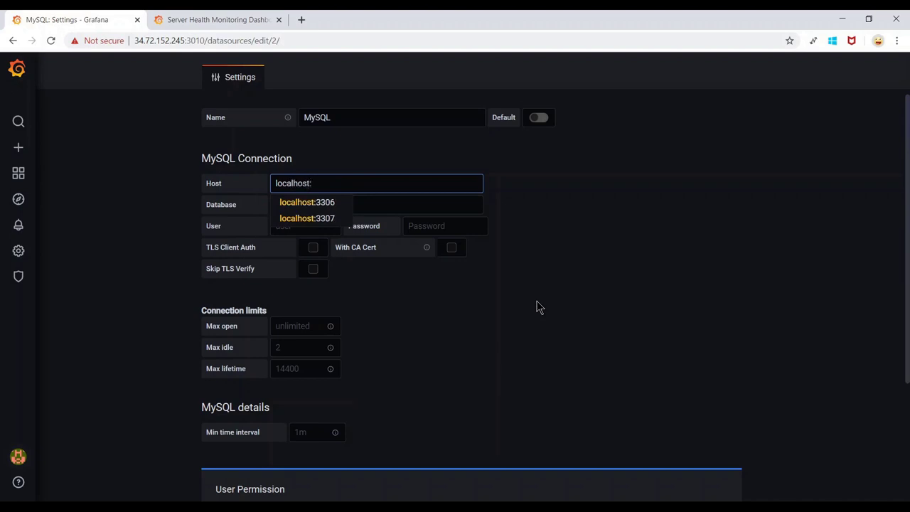
pyautogui.write('300')
pyautogui.press('BackSpace')
pyautogui.press('BackSpace')
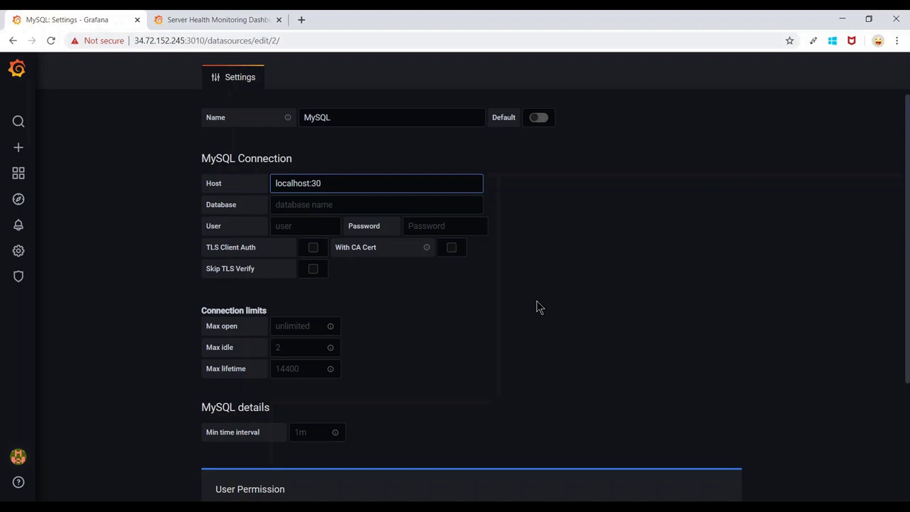
pyautogui.write('306')
pyautogui.click(569, 291)
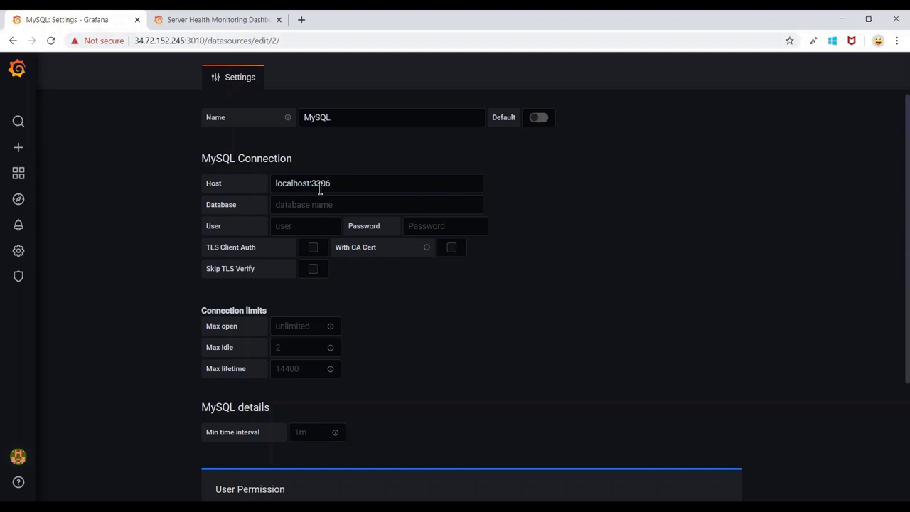
pyautogui.moveTo(311, 183); pyautogui.dragTo(271, 184)
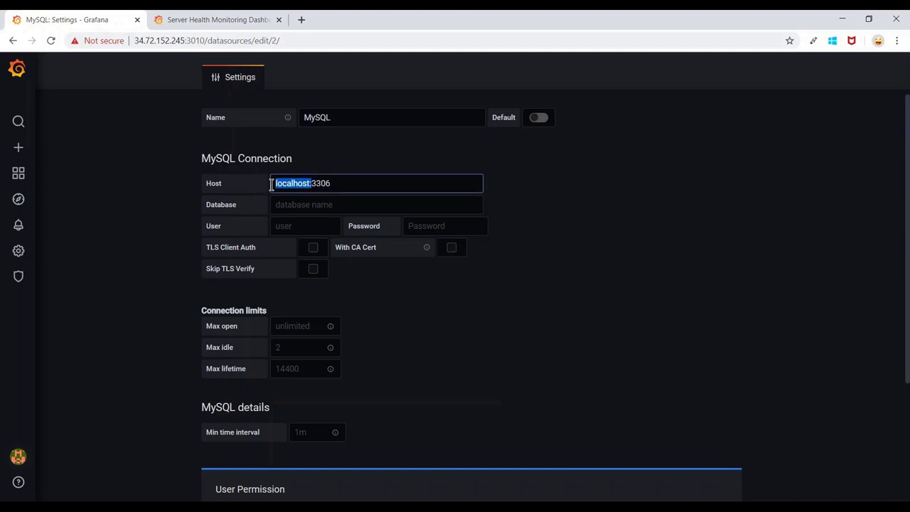
pyautogui.moveTo(292, 183); pyautogui.dragTo(309, 188)
# Enter database grafanadb, user grafana and the account password.
pyautogui.click(326, 205)
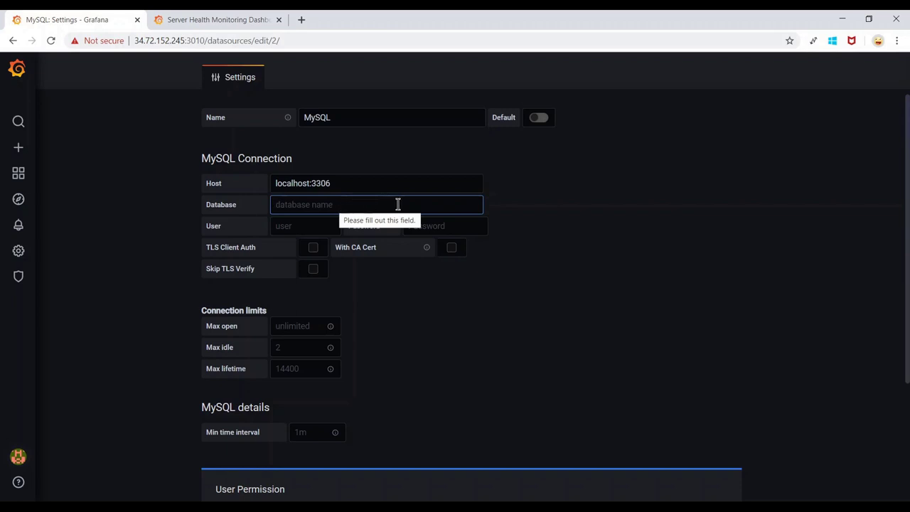
pyautogui.write('grafana')
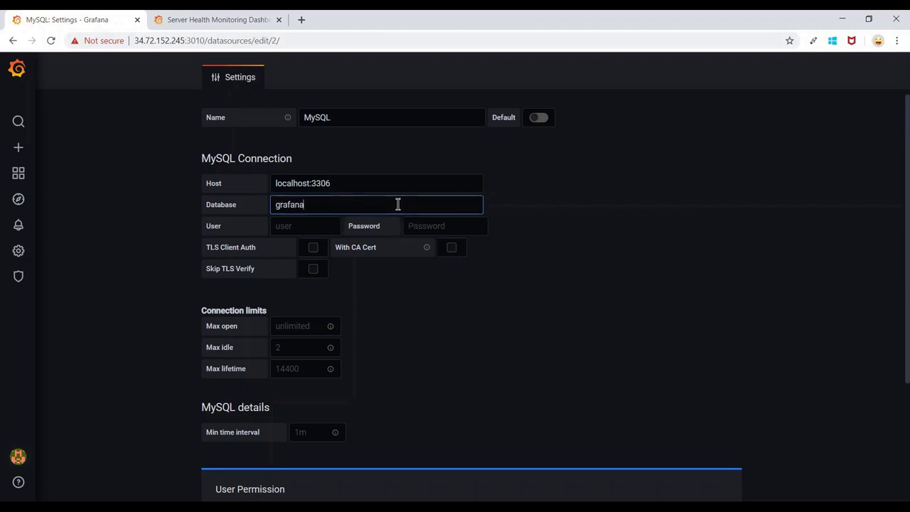
pyautogui.write('db')
pyautogui.click(315, 226)
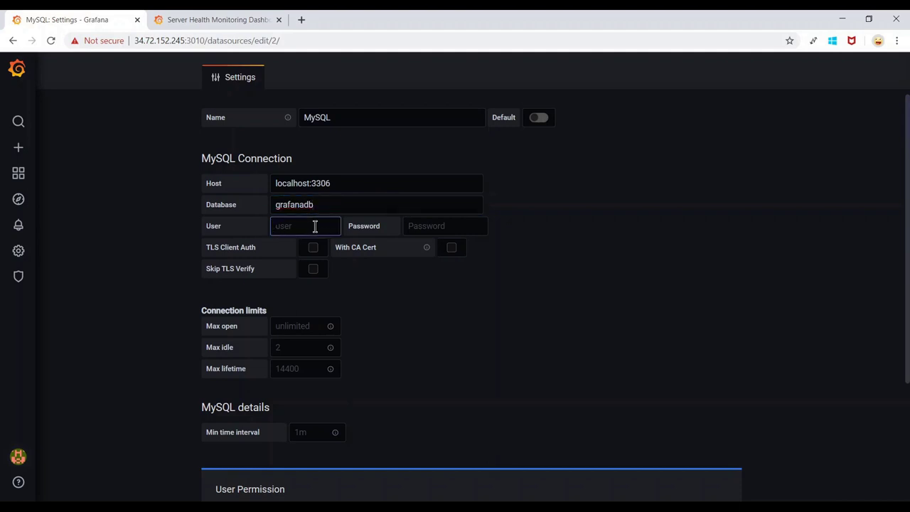
pyautogui.press('Tab')
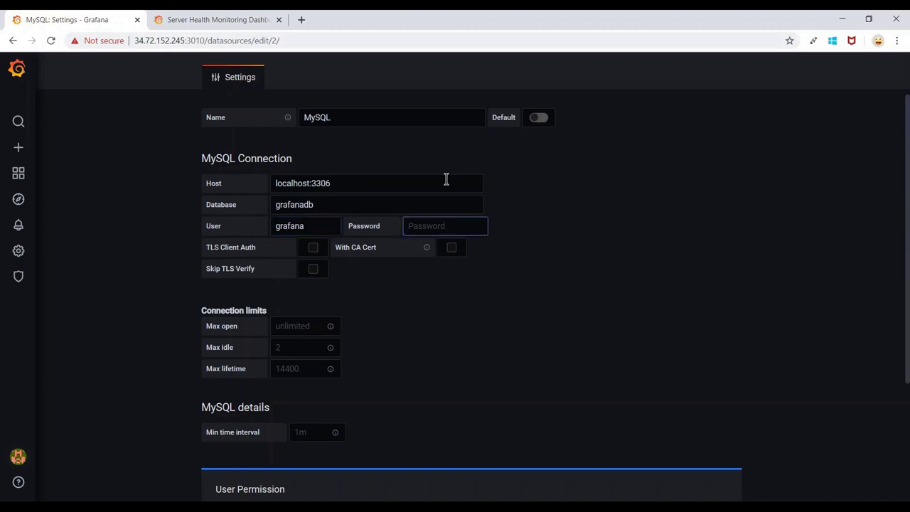
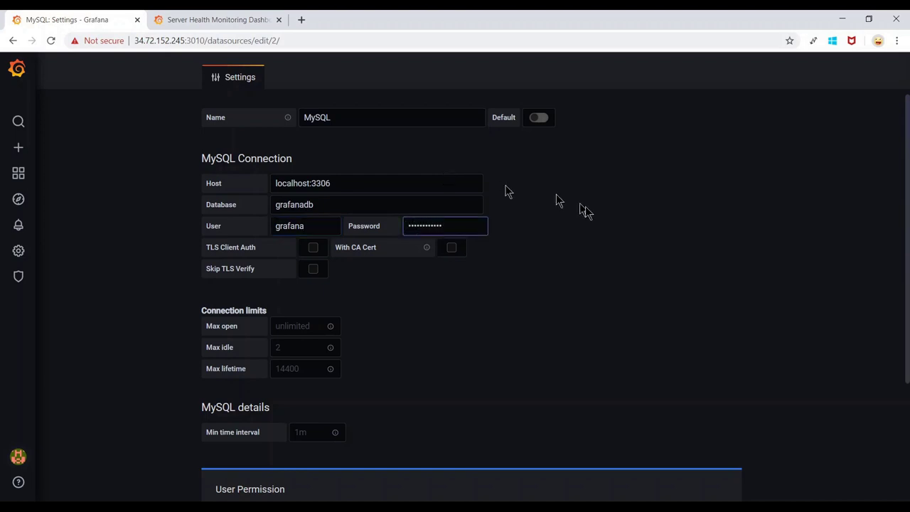
pyautogui.click(612, 231)
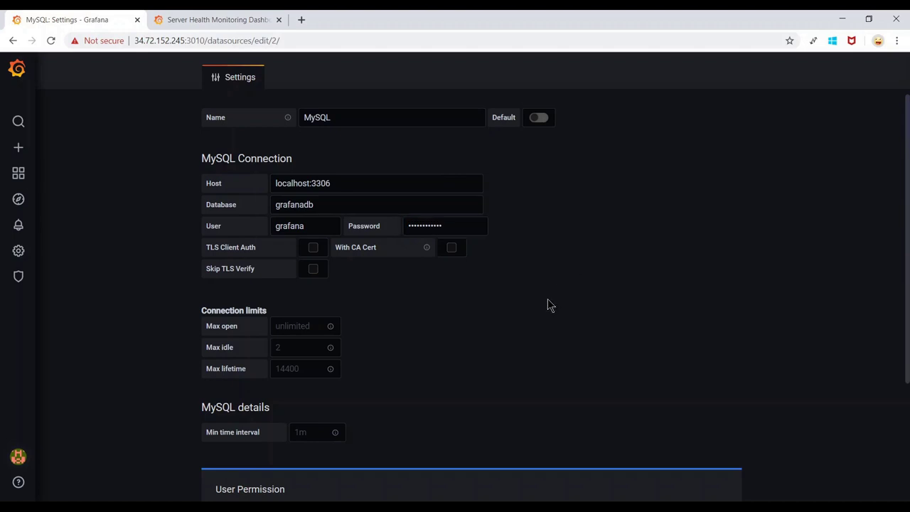
# Save & Test the MySQL data source, getting Database Connection OK.
pyautogui.scroll(-2, 547, 306)
pyautogui.scroll(-1, 548, 305)
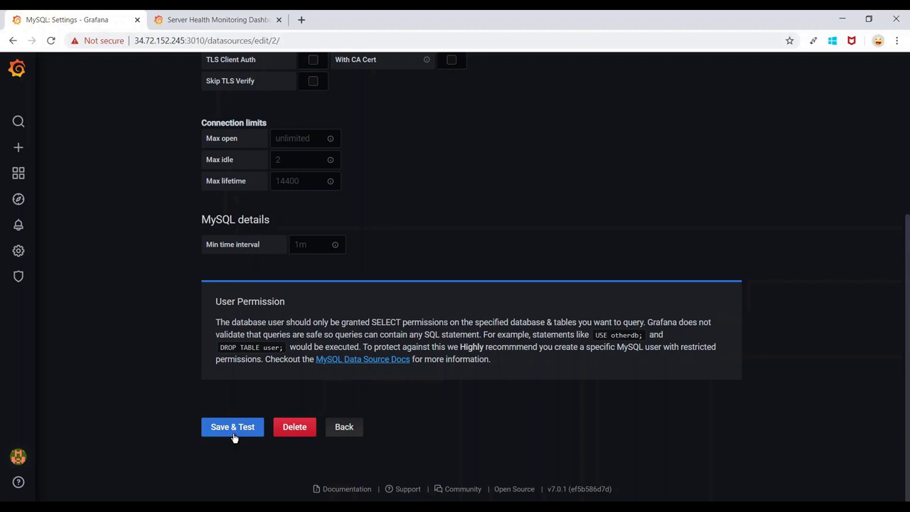
pyautogui.click(234, 429)
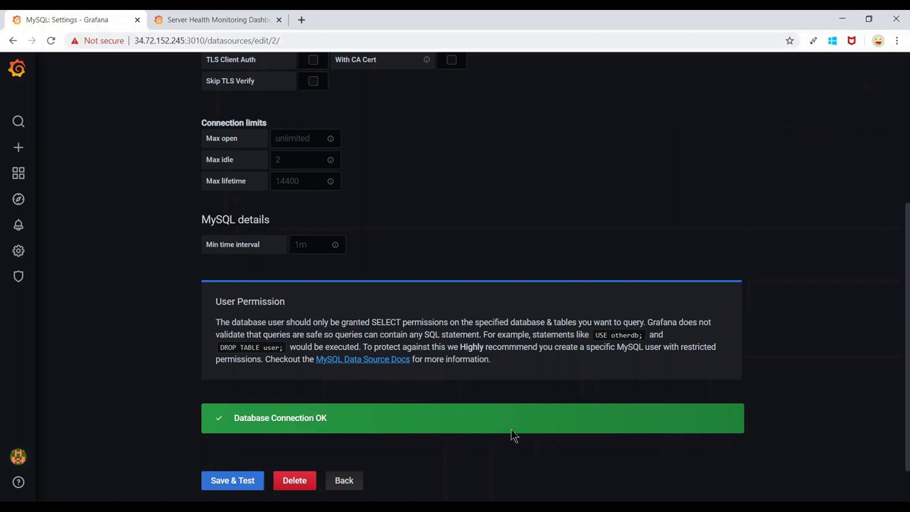
pyautogui.scroll(4, 510, 429)
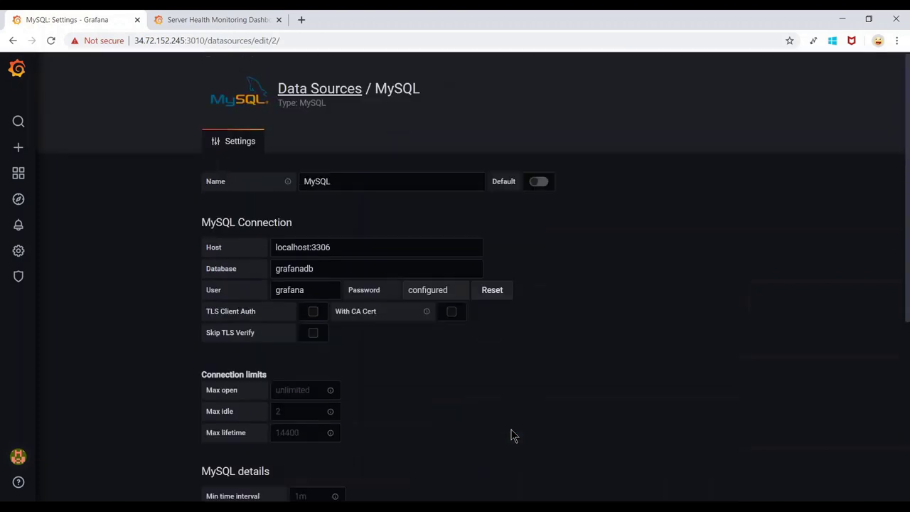
pyautogui.scroll(-5, 529, 393)
pyautogui.scroll(5, 433, 228)
# Replace the data source name MySQL with Metrics_DS.
pyautogui.moveTo(352, 182); pyautogui.dragTo(261, 195)
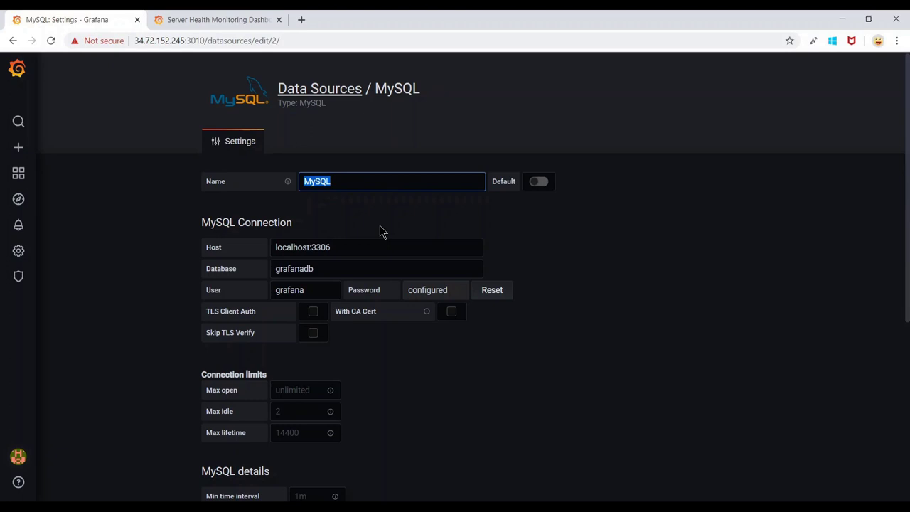
pyautogui.write('Metrics_Connect')
pyautogui.hotkey('ctrl', 'a')
pyautogui.press('BackSpace')
pyautogui.write('Metrics_DS')
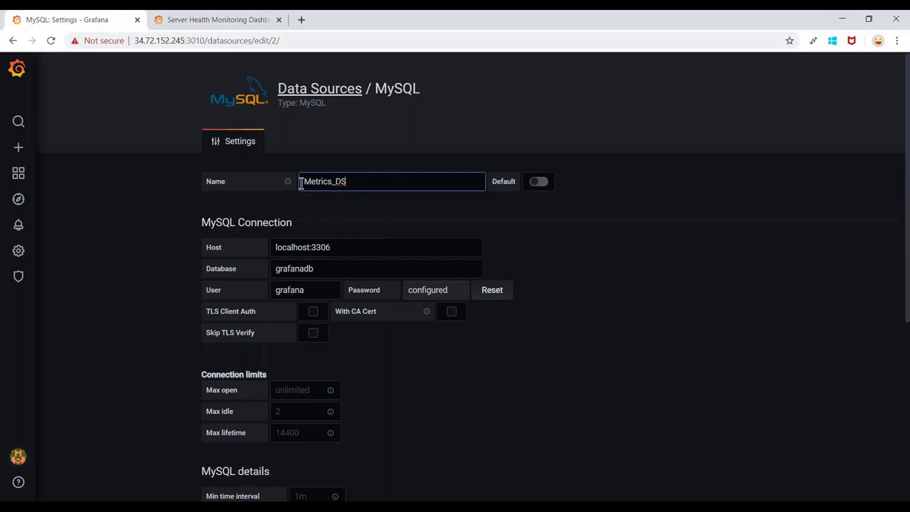
pyautogui.moveTo(303, 182); pyautogui.dragTo(345, 182)
pyautogui.click(345, 182)
# Save the renamed Metrics_DS data source with Save & Test.
pyautogui.scroll(-5, 529, 233)
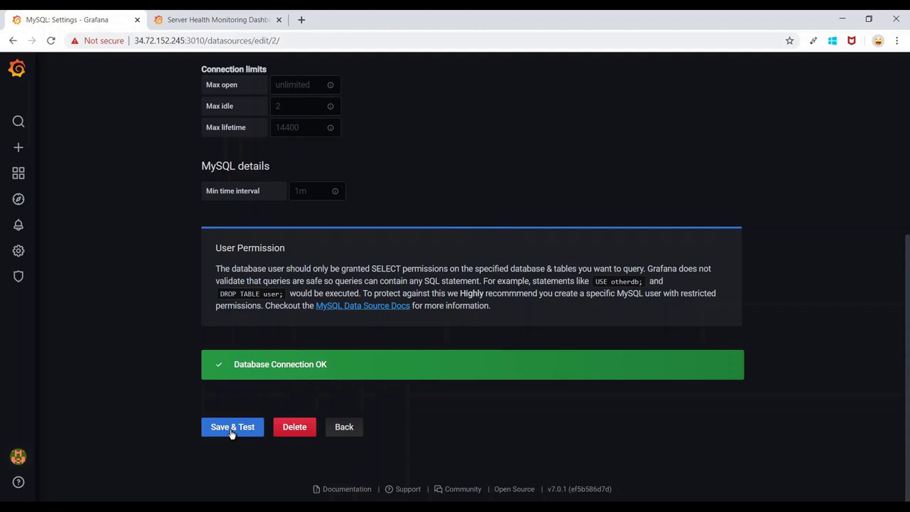
pyautogui.scroll(5, 488, 174)
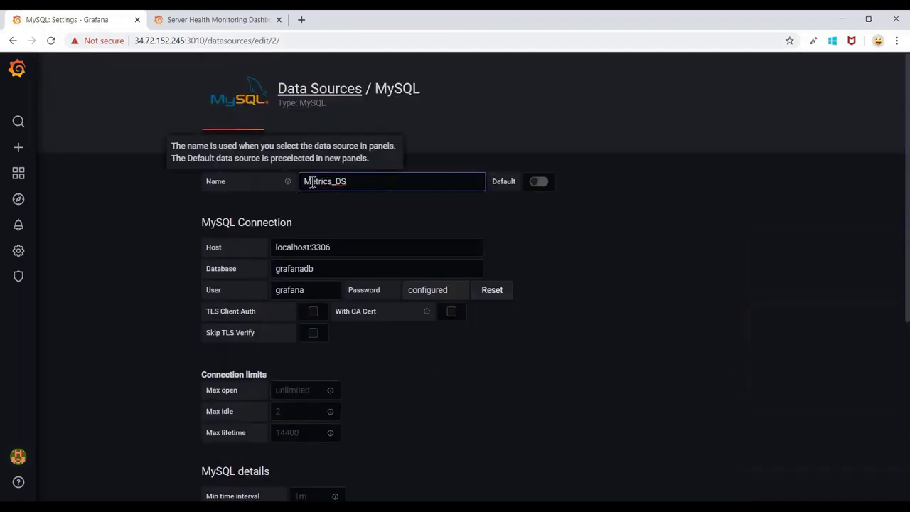
pyautogui.click(359, 182)
pyautogui.scroll(-5, 474, 250)
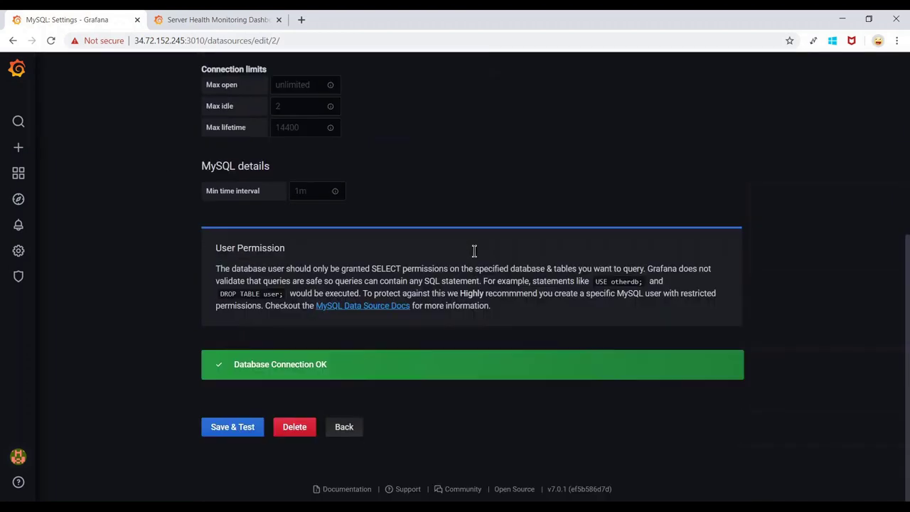
pyautogui.click(240, 430)
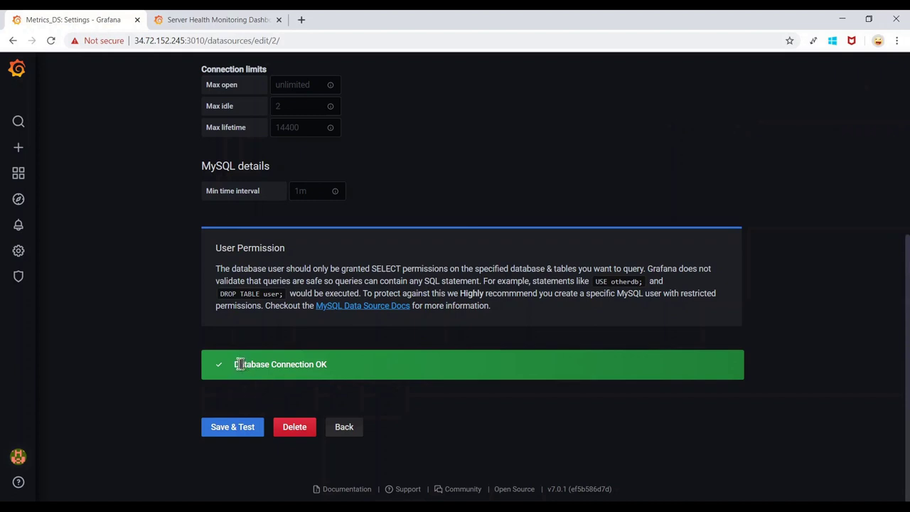
pyautogui.scroll(5, 461, 363)
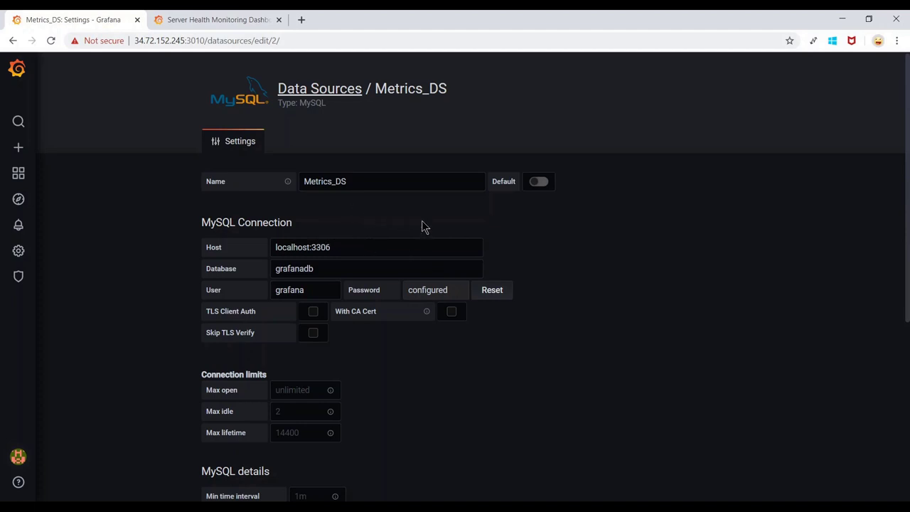
# Toggle Default on and back off for Metrics_DS and re-save it with Save & Test.
pyautogui.click(544, 184)
pyautogui.click(538, 183)
pyautogui.scroll(-5, 556, 244)
pyautogui.click(228, 432)
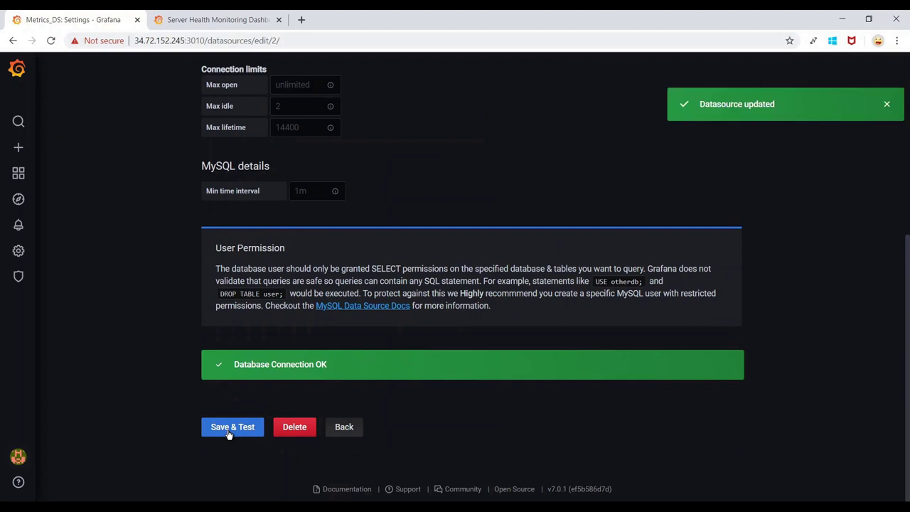
pyautogui.scroll(5, 500, 183)
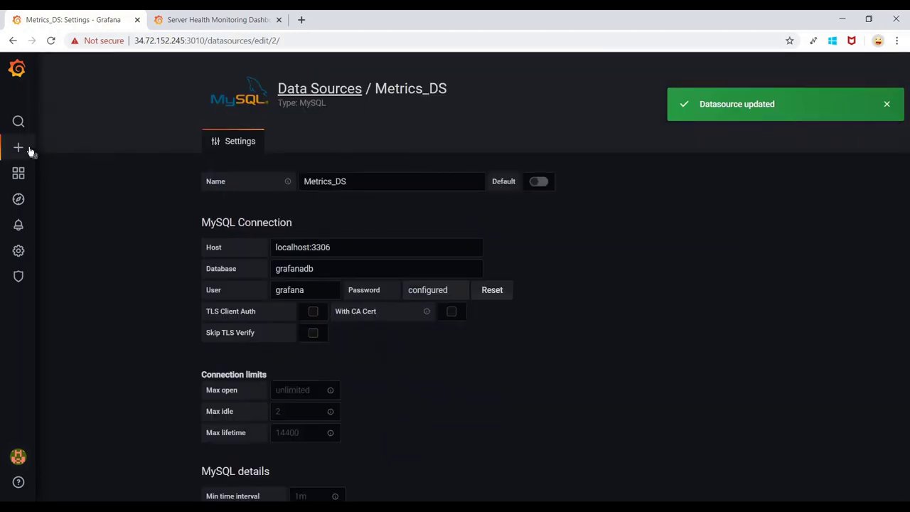
pyautogui.moveTo(20, 148)
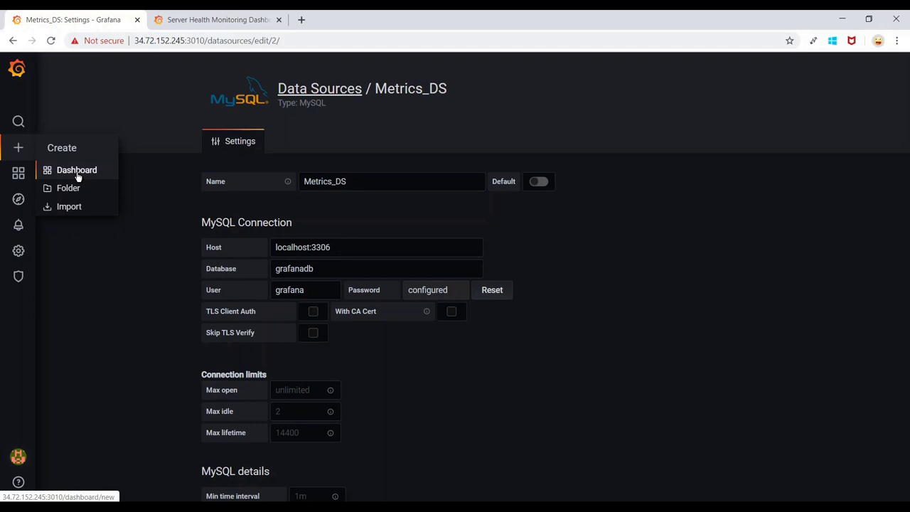
# Open a new dashboard in another tab, add a panel, and check its data source list.
pyautogui.middleClick(77, 172)
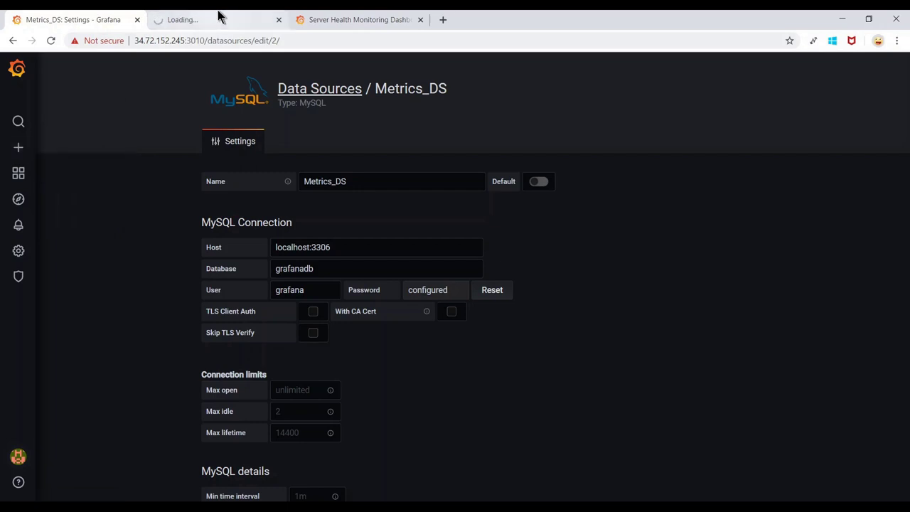
pyautogui.click(219, 17)
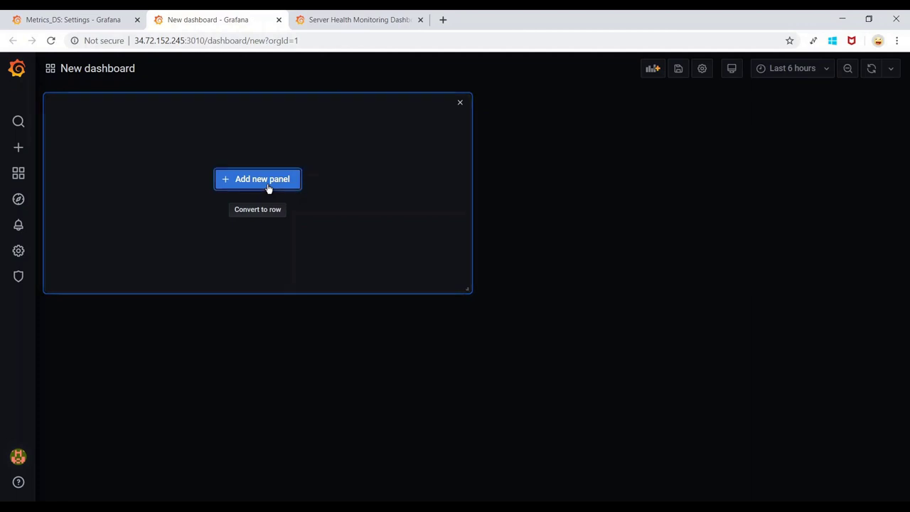
pyautogui.click(266, 186)
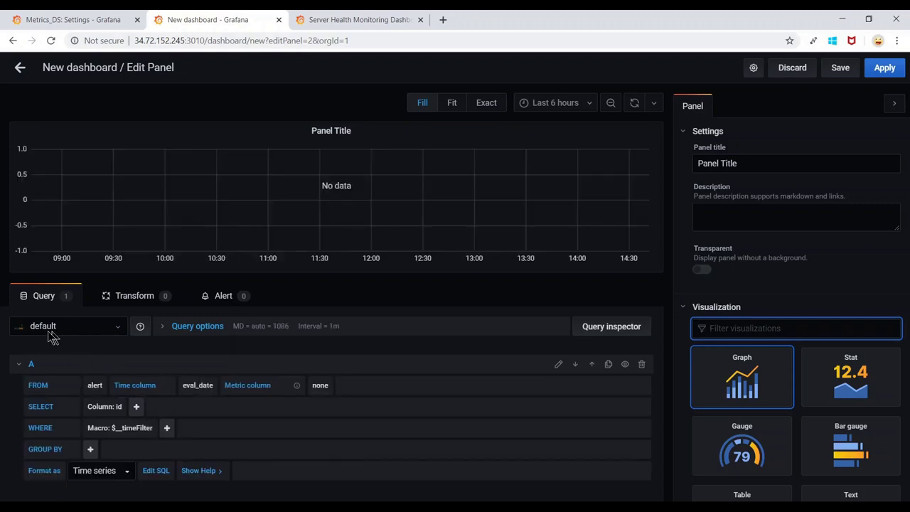
pyautogui.click(119, 330)
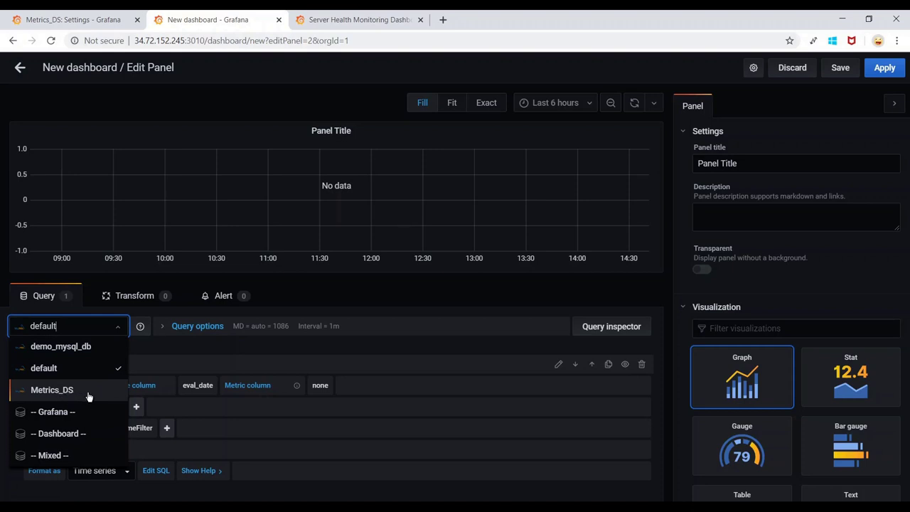
pyautogui.click(135, 112)
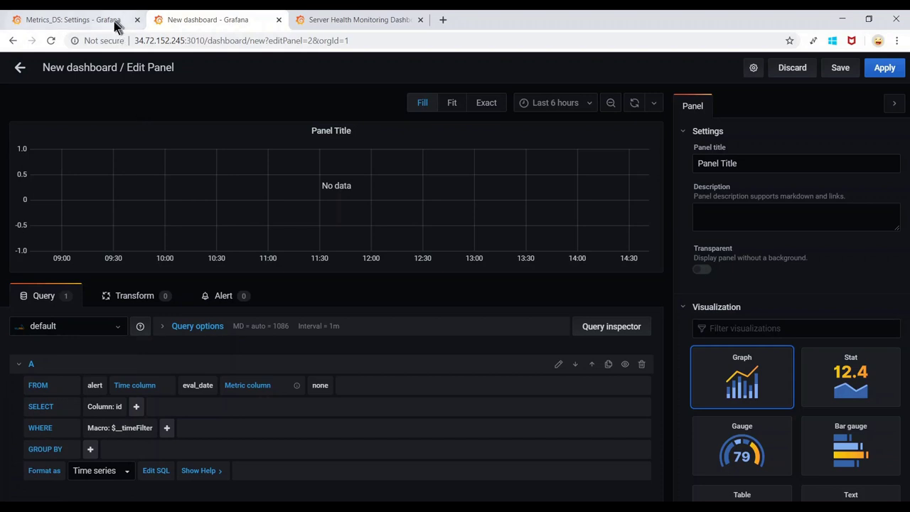
pyautogui.click(117, 326)
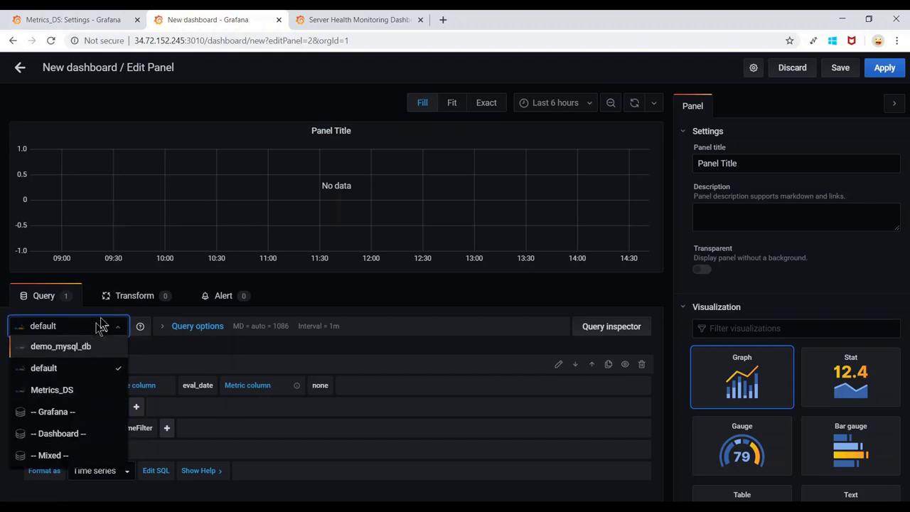
pyautogui.click(93, 18)
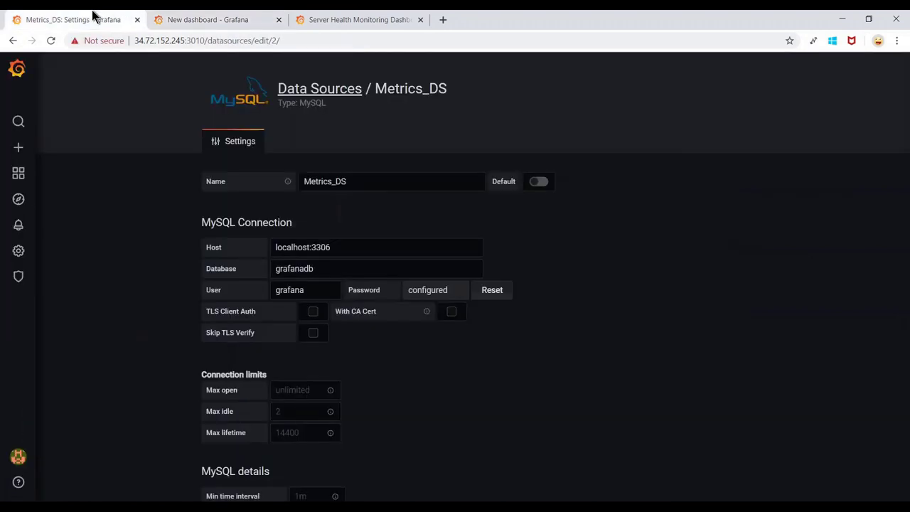
# Make Metrics_DS the default data source and save it with Save & Test.
pyautogui.click(542, 182)
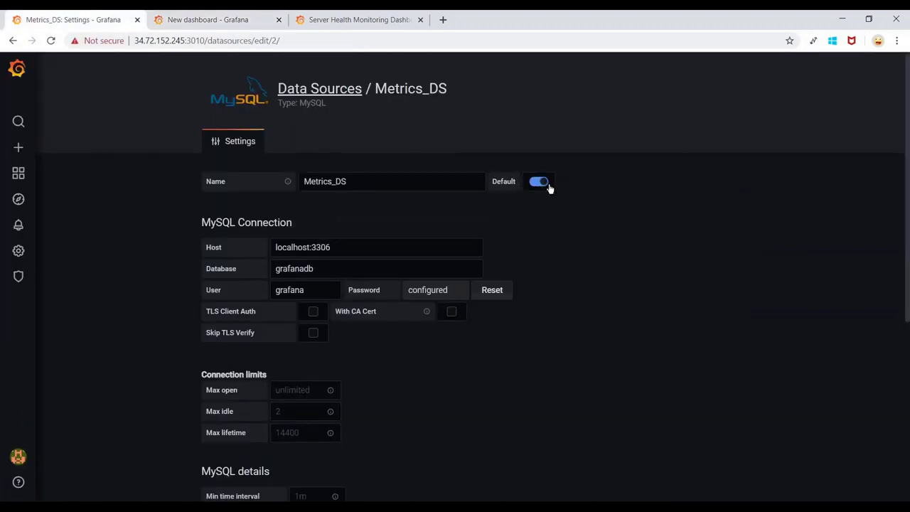
pyautogui.scroll(-5, 565, 252)
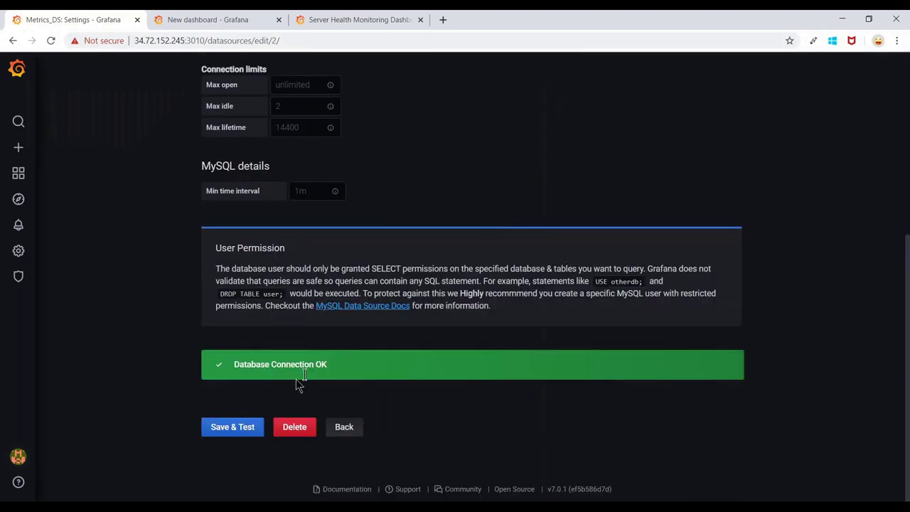
pyautogui.click(232, 428)
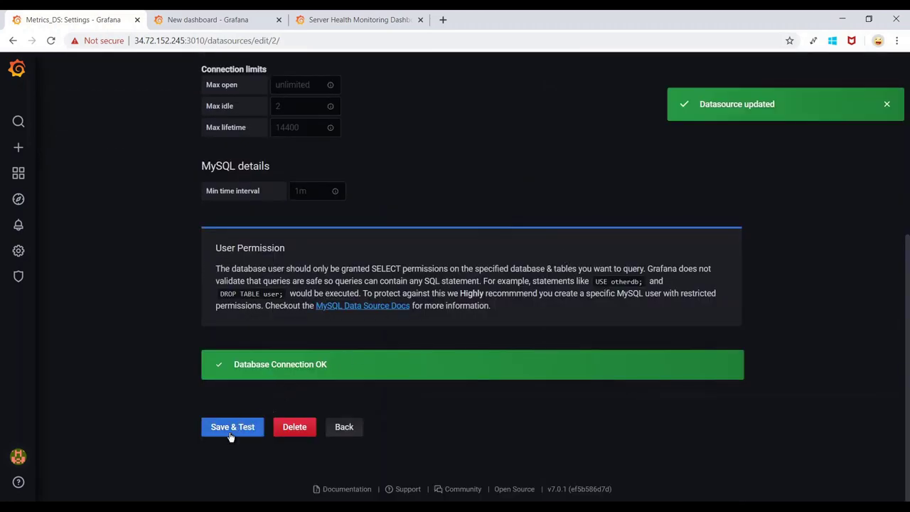
pyautogui.scroll(5, 116, 194)
# Close the unsaved new dashboard tab choosing Leave, then open the Server Health Monitoring Dashboard.
pyautogui.click(190, 19)
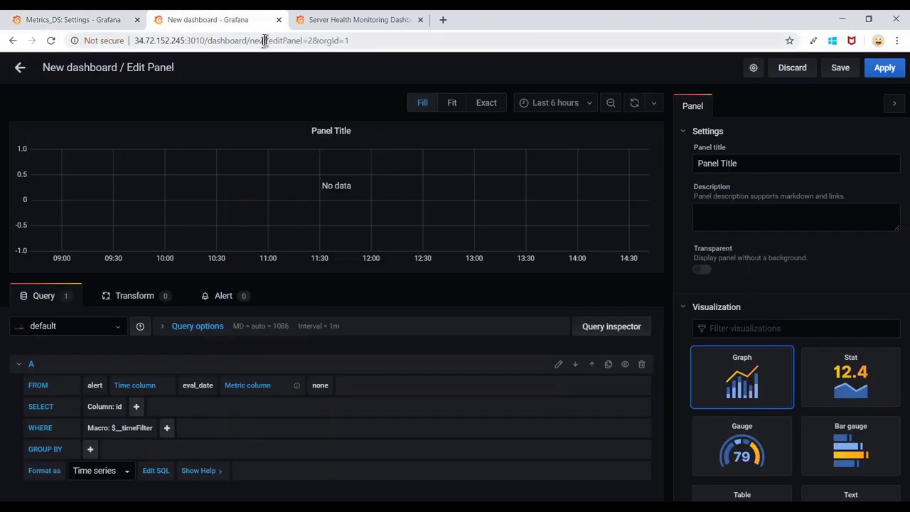
pyautogui.click(279, 20)
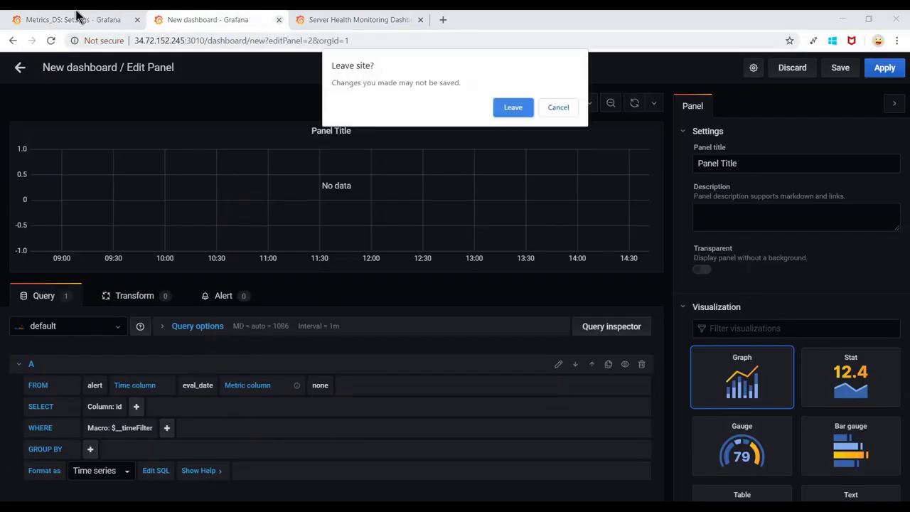
pyautogui.click(519, 109)
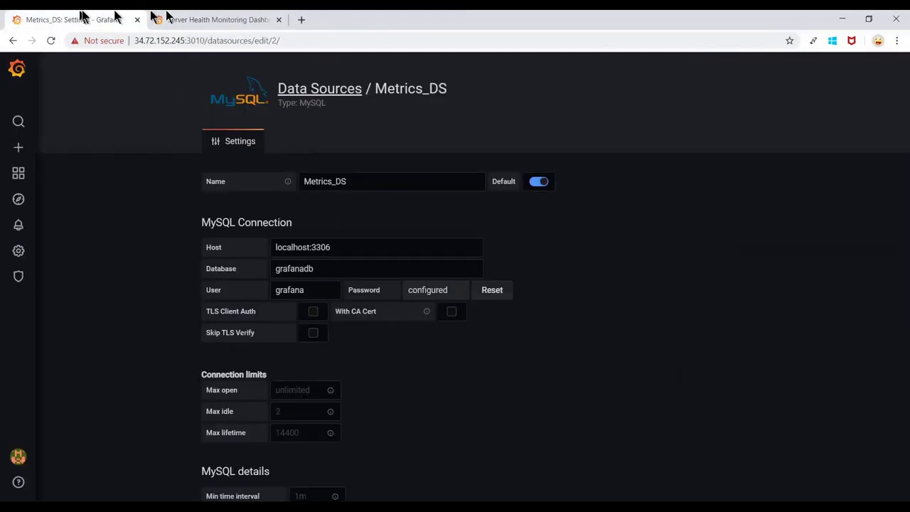
pyautogui.click(213, 18)
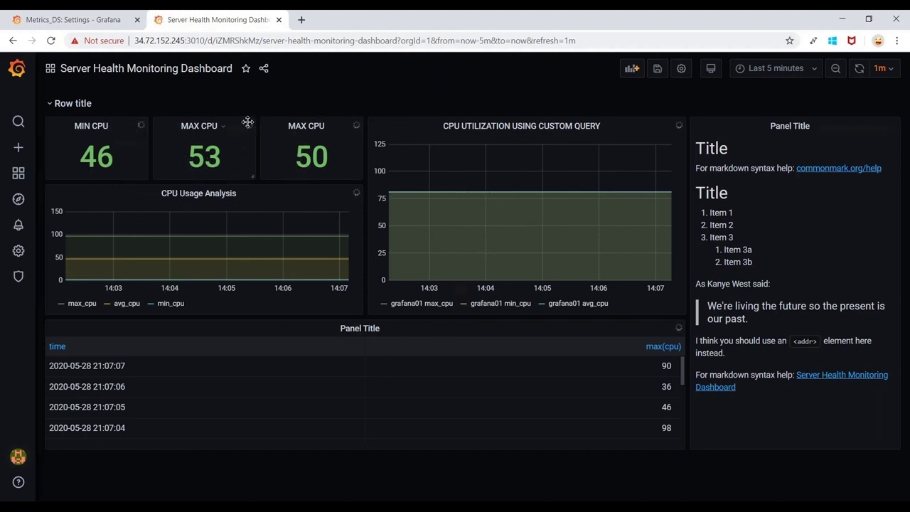
# Open another new dashboard tab with a new panel and view its data source list.
pyautogui.click(68, 14)
pyautogui.moveTo(20, 154)
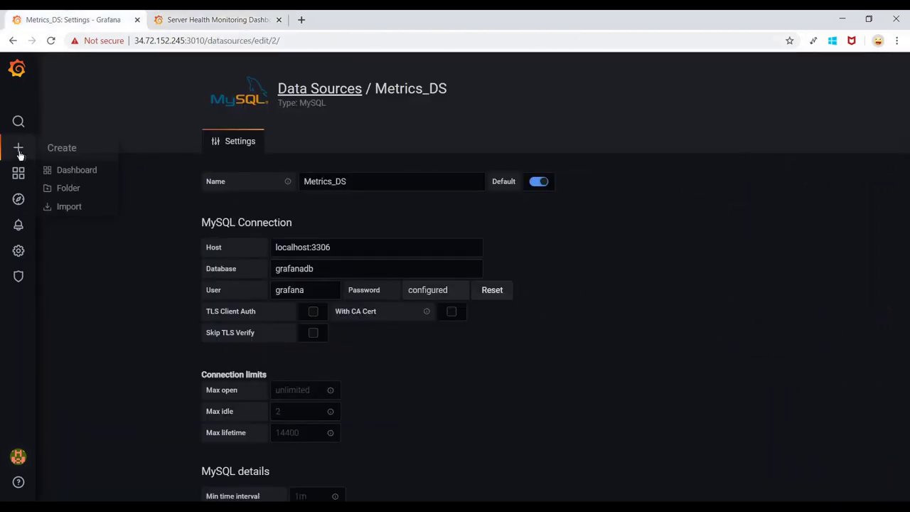
pyautogui.middleClick(80, 171)
pyautogui.click(197, 16)
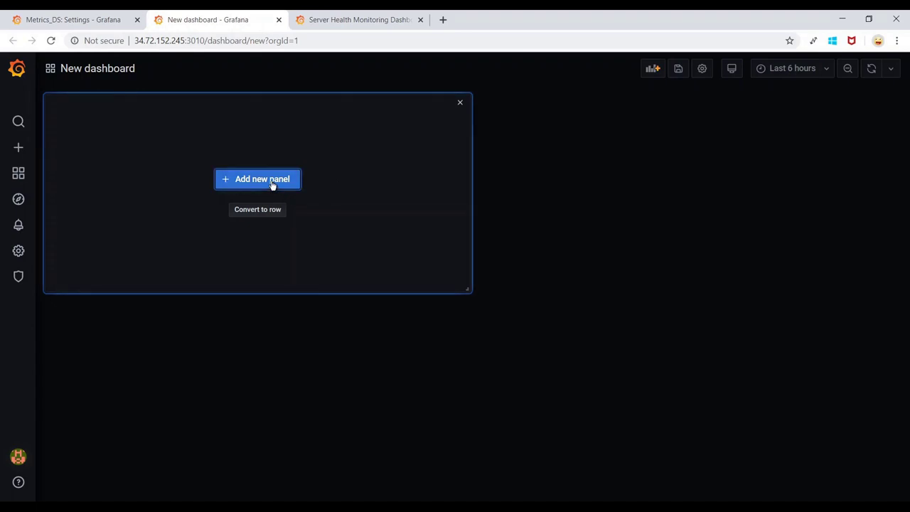
pyautogui.click(273, 183)
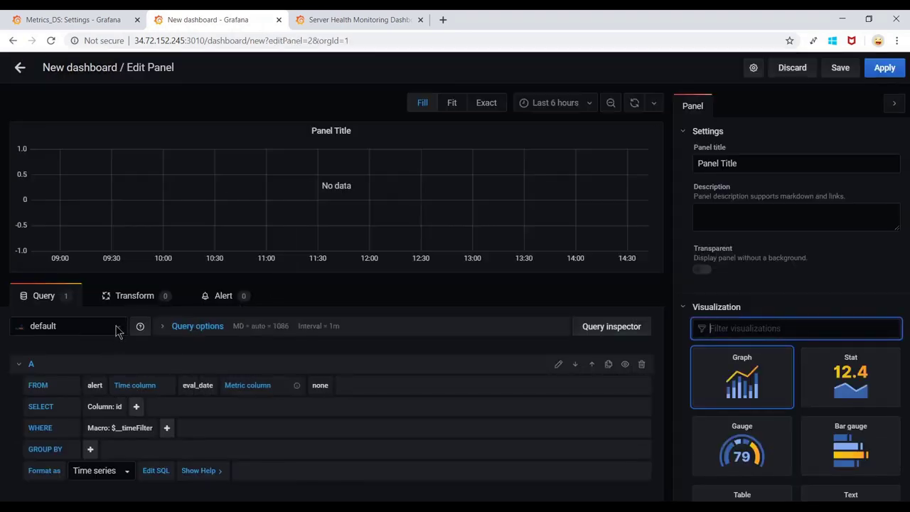
pyautogui.click(117, 331)
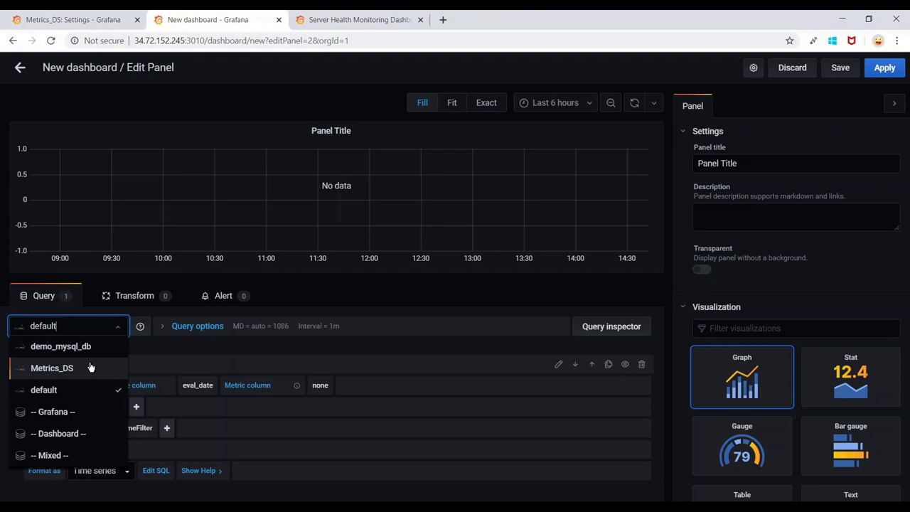
pyautogui.click(103, 19)
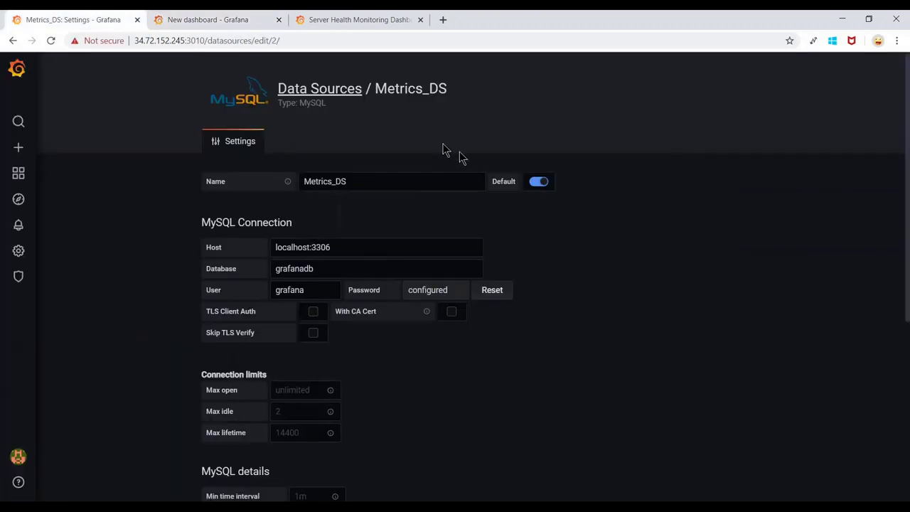
# Save & Test Metrics_DS again, then close the unsaved dashboard tab choosing Leave.
pyautogui.scroll(-4, 577, 236)
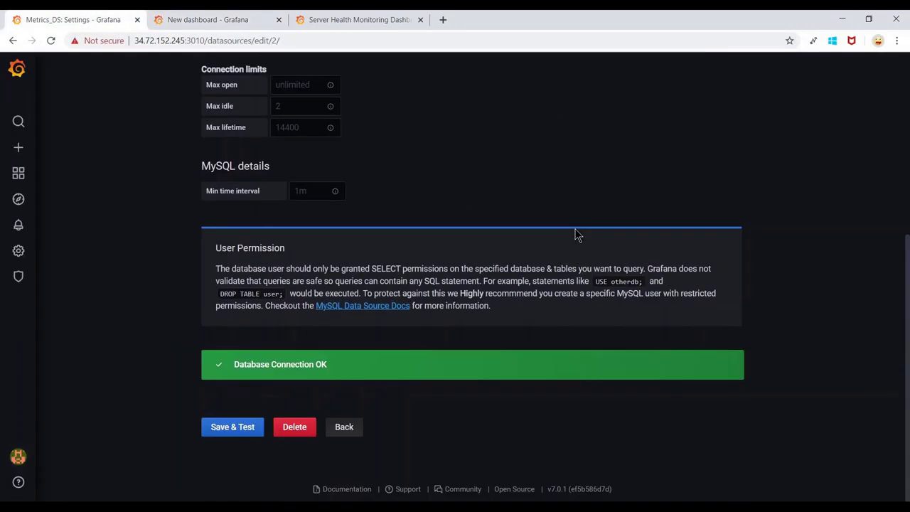
pyautogui.click(238, 430)
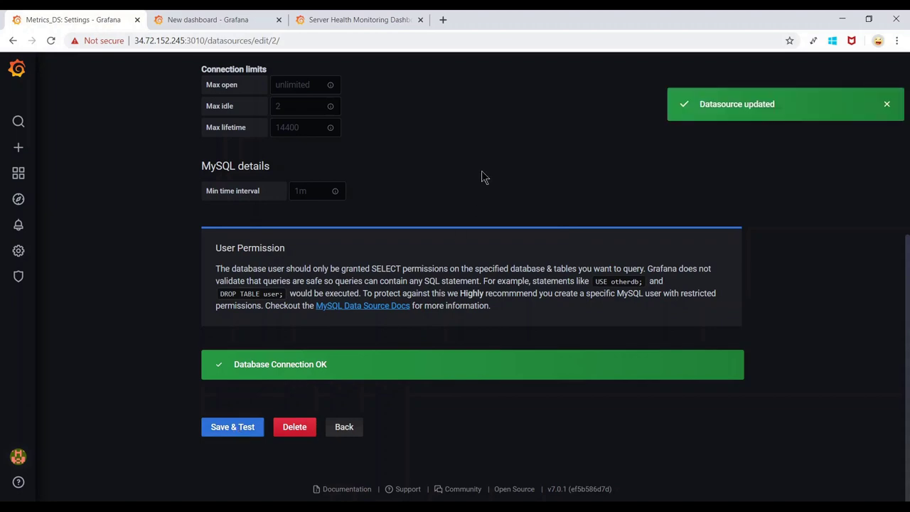
pyautogui.click(205, 18)
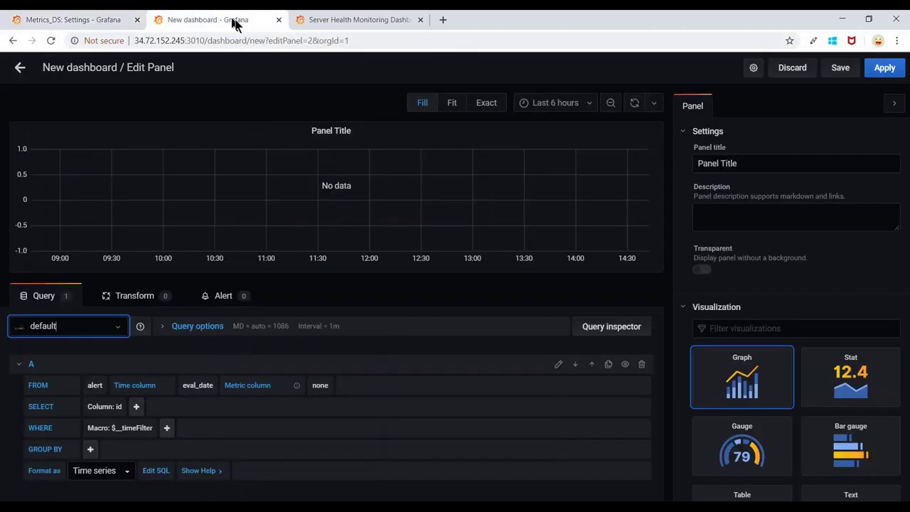
pyautogui.click(279, 20)
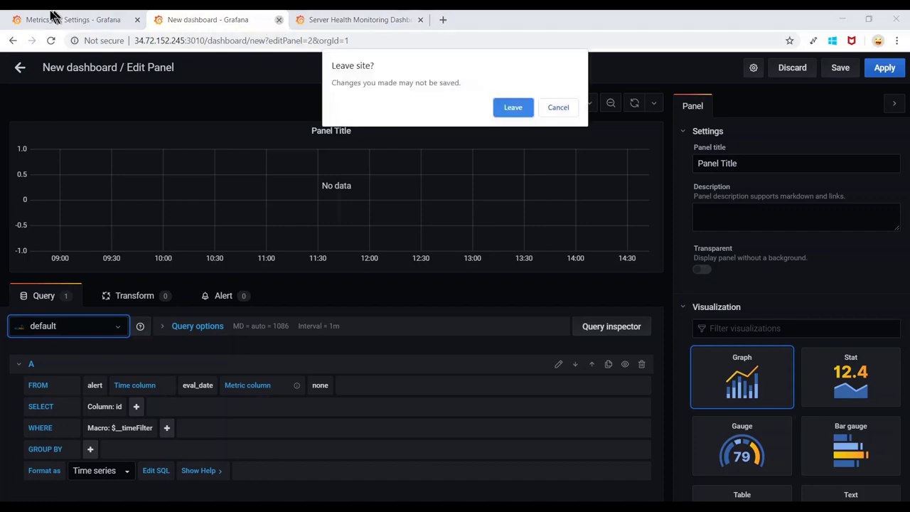
pyautogui.click(511, 110)
pyautogui.click(83, 15)
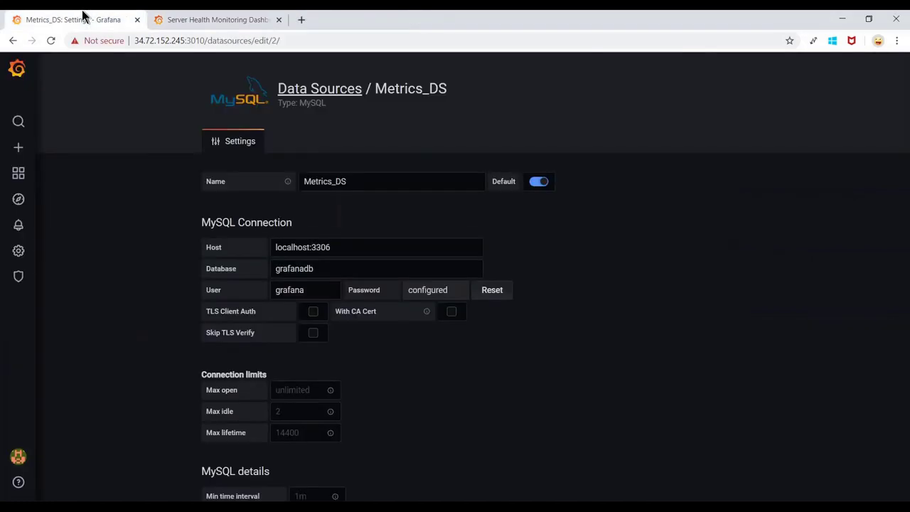
# Open a new dashboard from the + Create menu in a separate browser tab and switch to it.
pyautogui.scroll(-5, 146, 225)
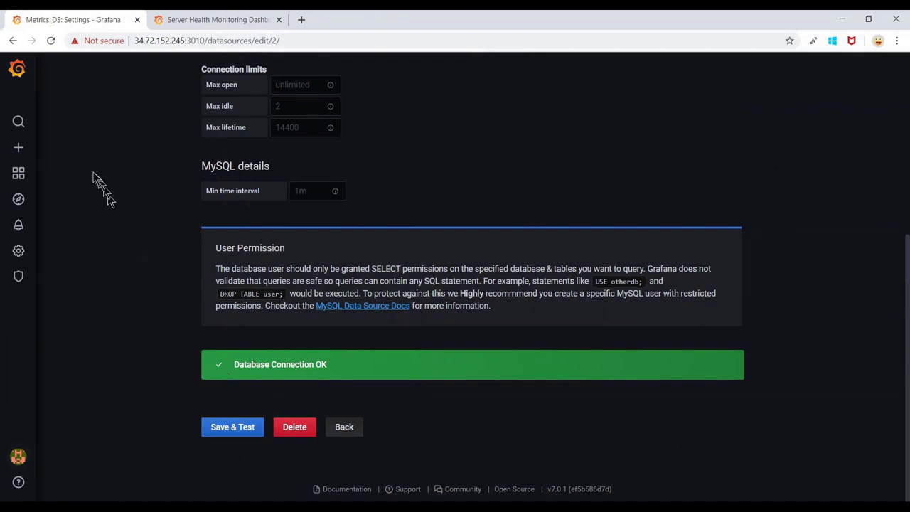
pyautogui.moveTo(19, 147)
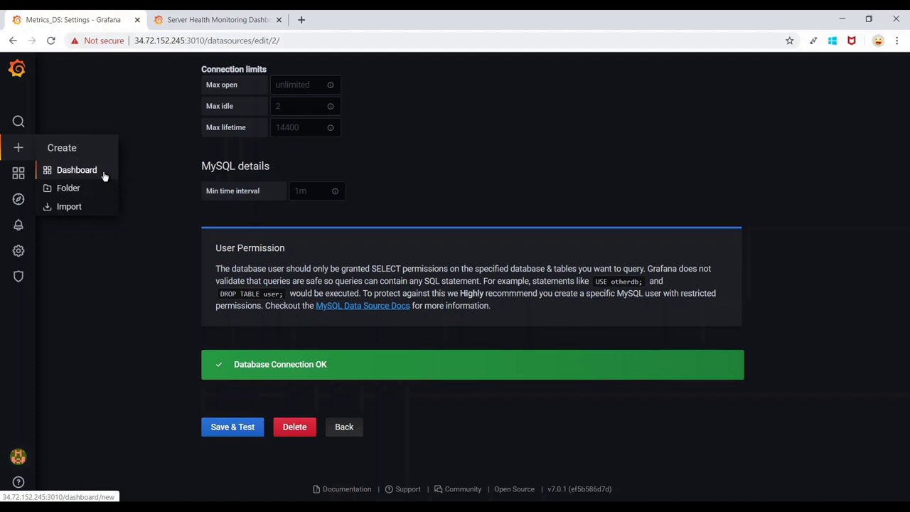
pyautogui.rightClick(103, 176)
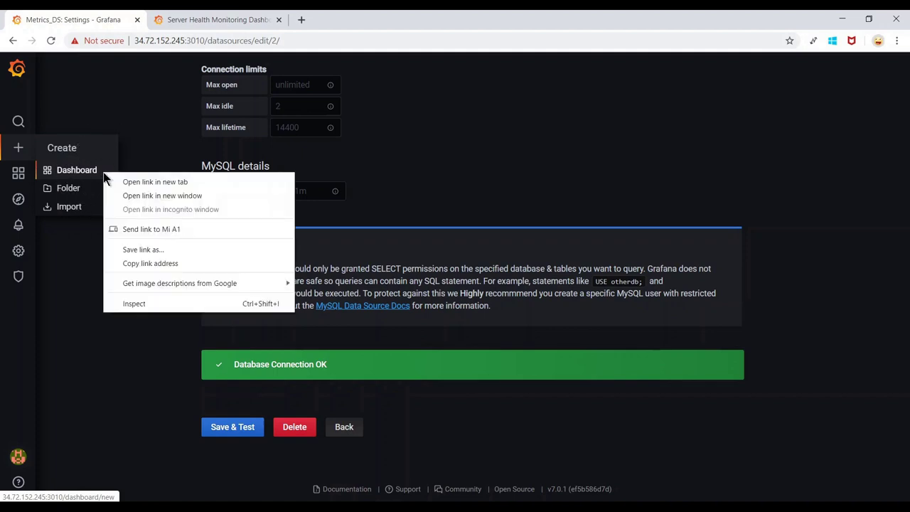
pyautogui.click(194, 183)
pyautogui.click(197, 14)
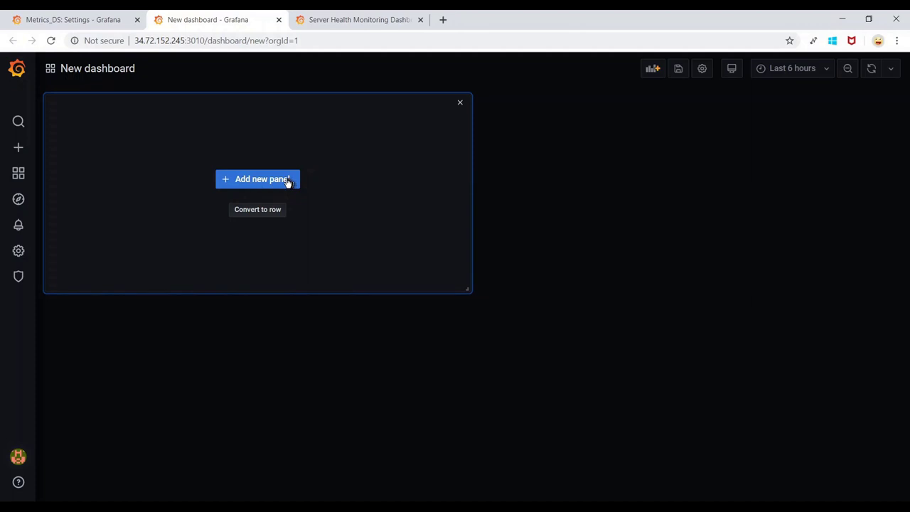
# Add a new panel and expand its Query data source dropdown, currently 'default'.
pyautogui.click(288, 181)
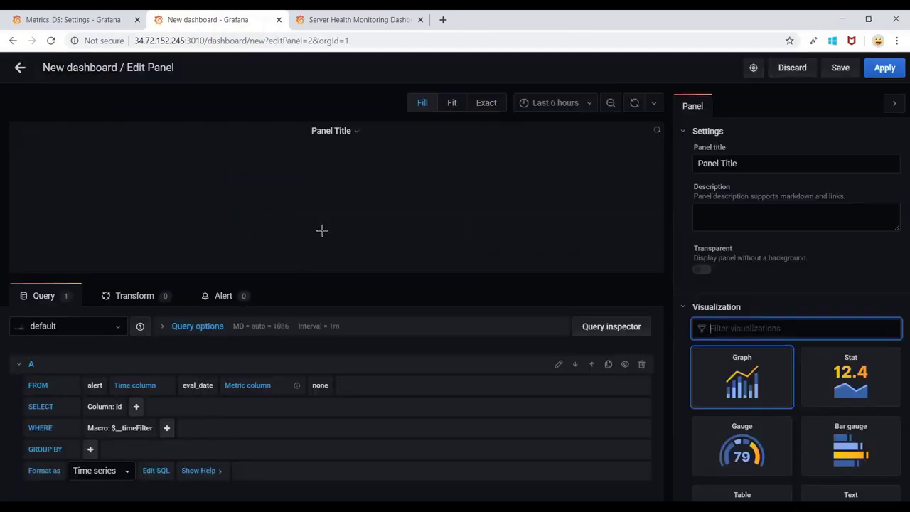
pyautogui.click(116, 332)
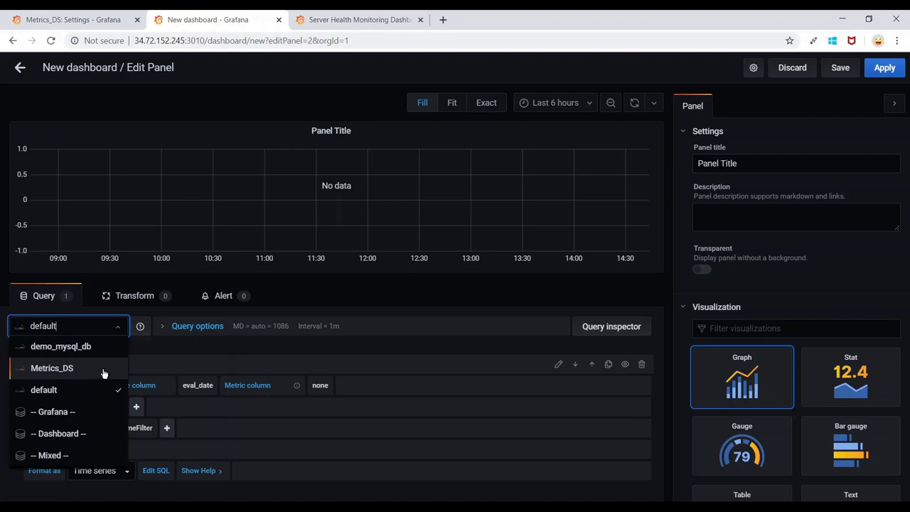
# Choose Metrics_DS as the panel query's data source.
pyautogui.click(103, 371)
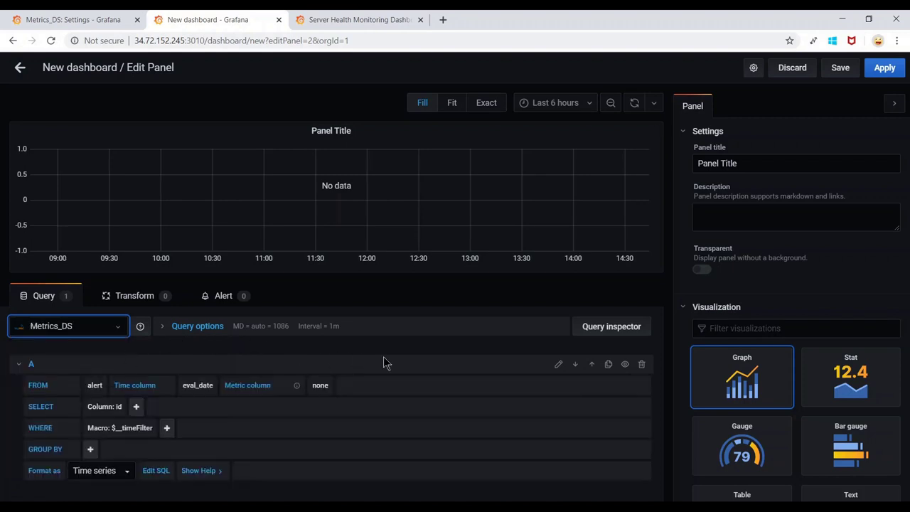
pyautogui.scroll(-1, 384, 364)
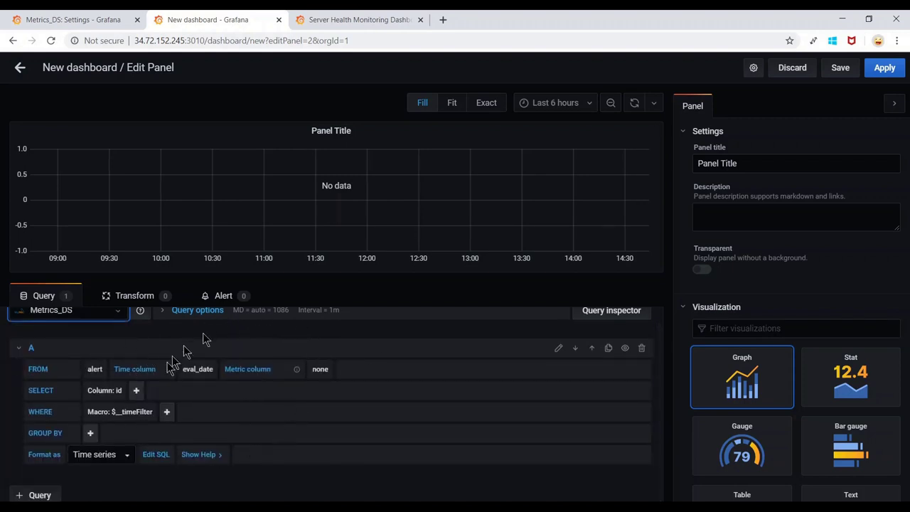
pyautogui.scroll(1, 269, 411)
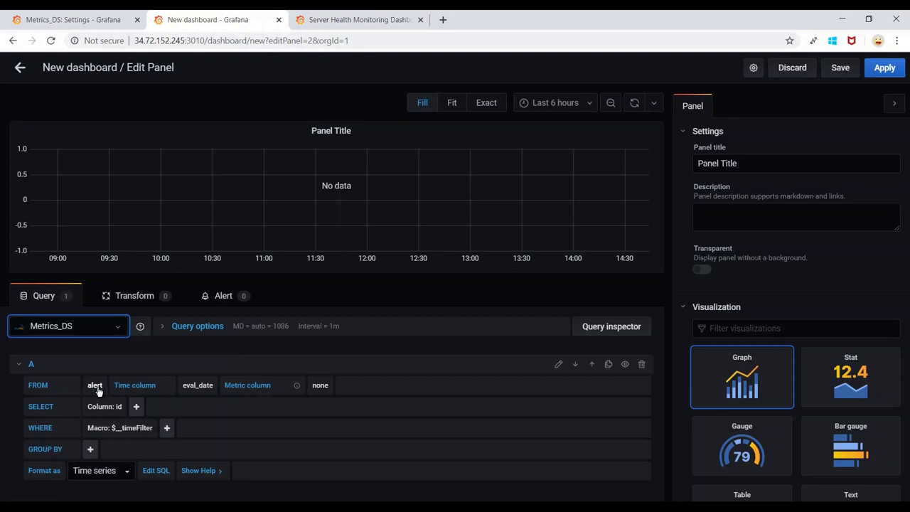
# Check the metrics table columns in the PuTTY terminal, then return to the Grafana panel editor.
pyautogui.moveTo(206, 506)
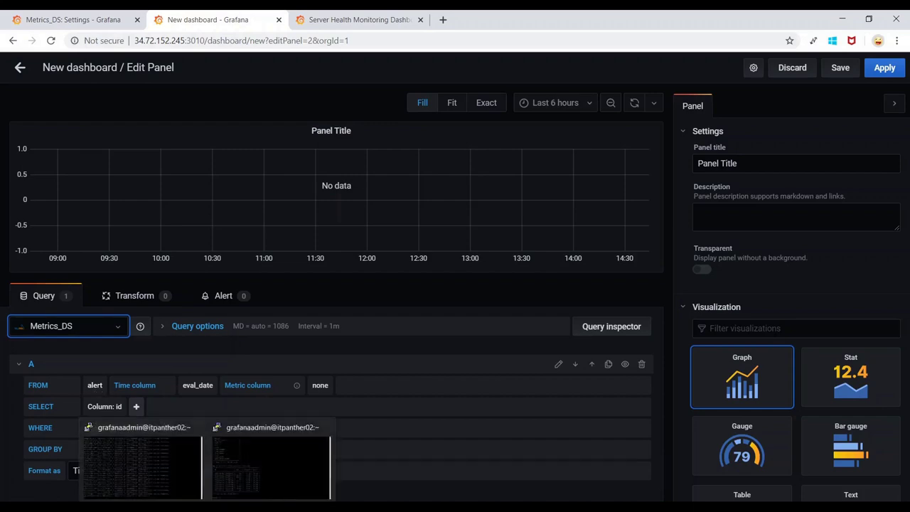
pyautogui.click(240, 475)
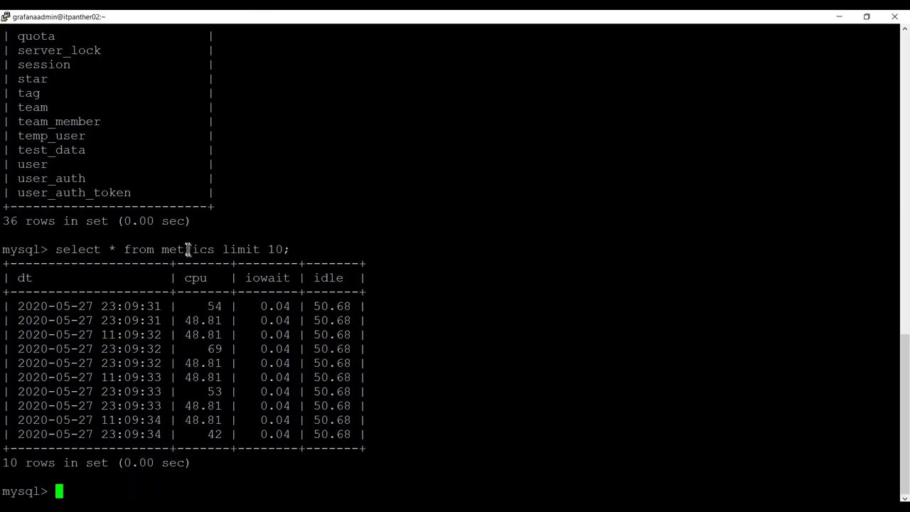
pyautogui.moveTo(185, 506)
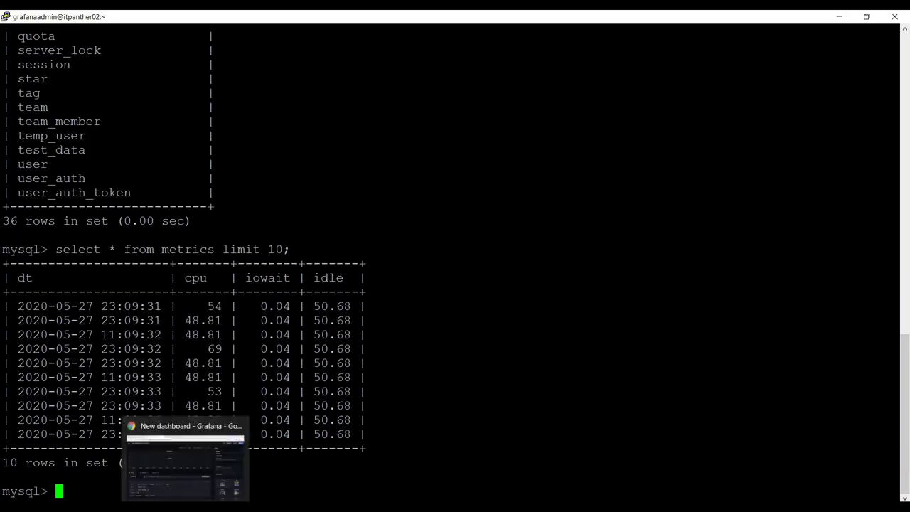
pyautogui.click(183, 465)
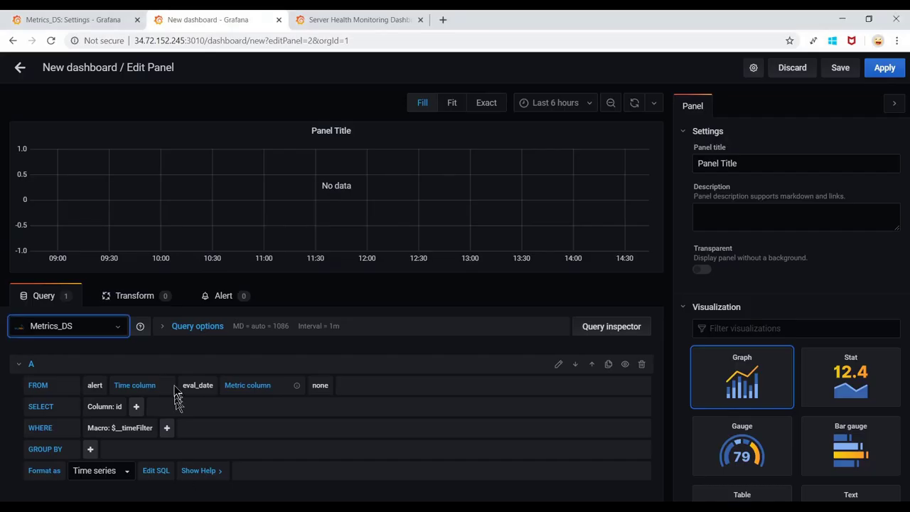
# Change the query's FROM table from alert to metrics, found by searching 'met'.
pyautogui.click(96, 389)
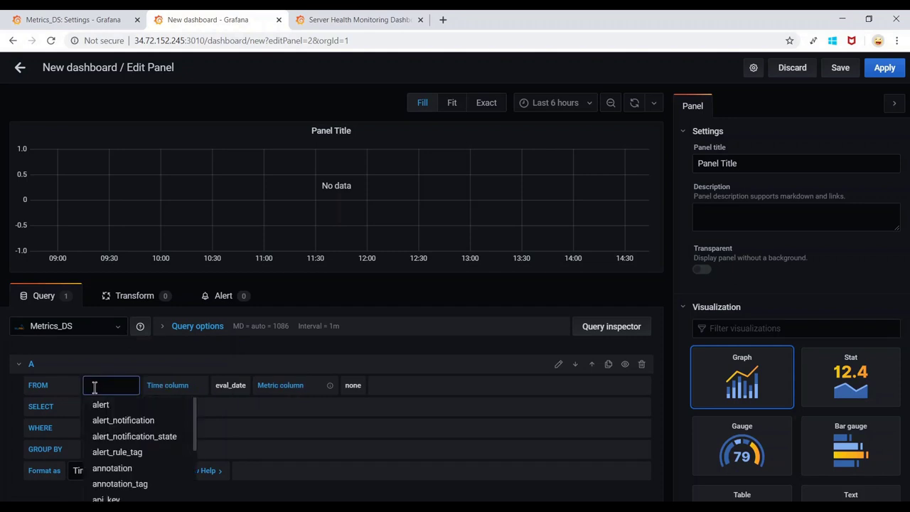
pyautogui.write('met')
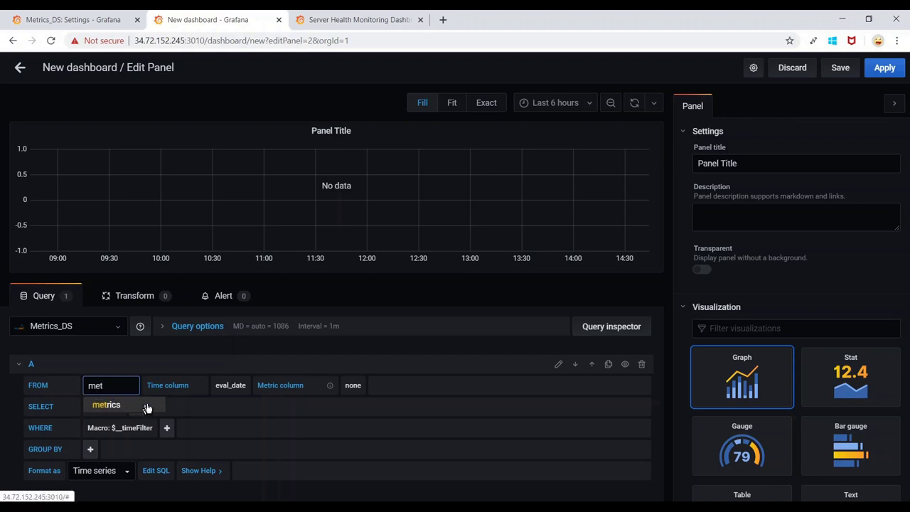
pyautogui.click(148, 408)
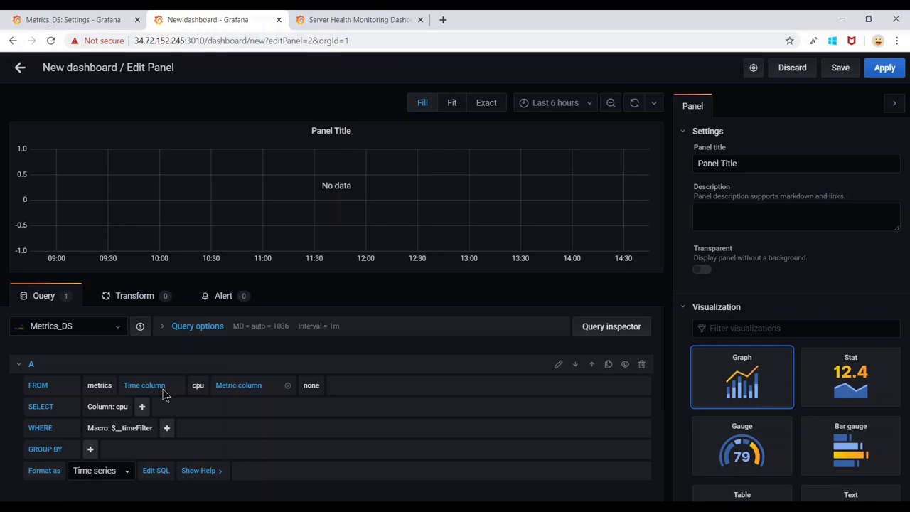
pyautogui.click(208, 508)
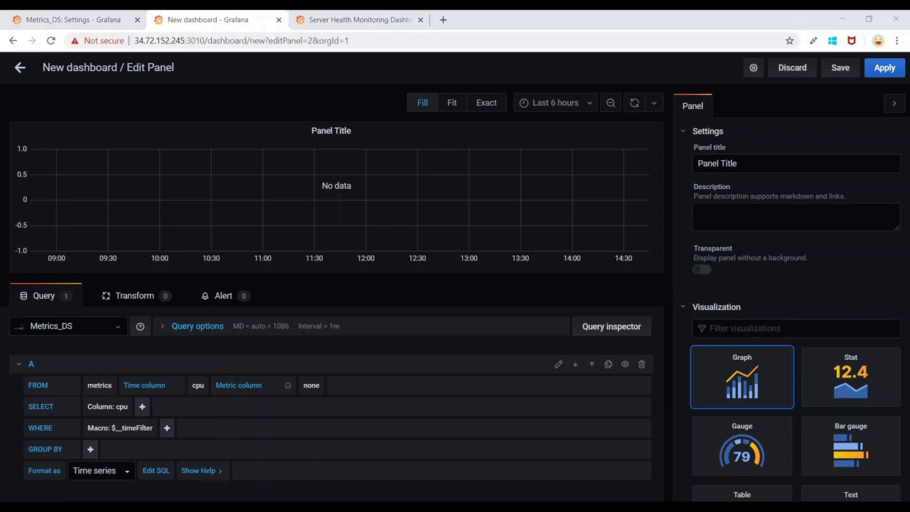
# Look over the cpu column in PuTTY's MySQL metrics output, then go back to Grafana's panel editor.
pyautogui.click(250, 476)
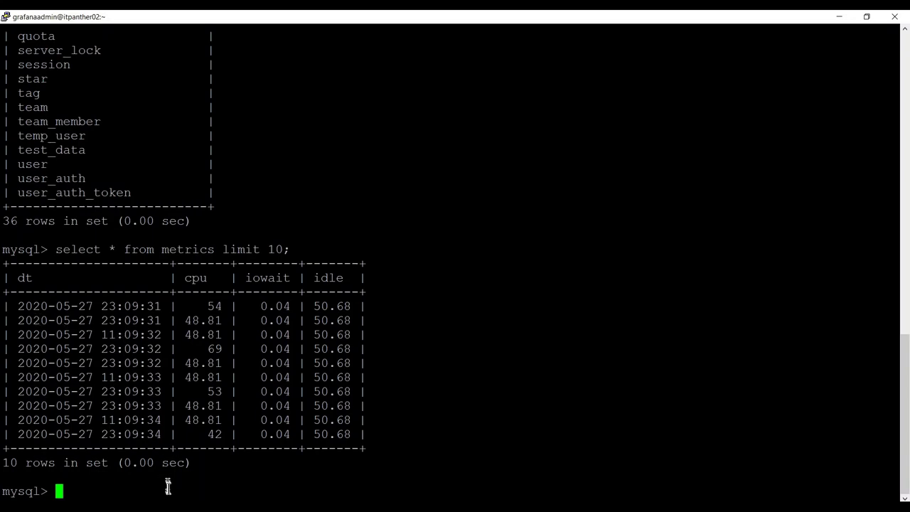
pyautogui.hotkey('alt', 'Tab')
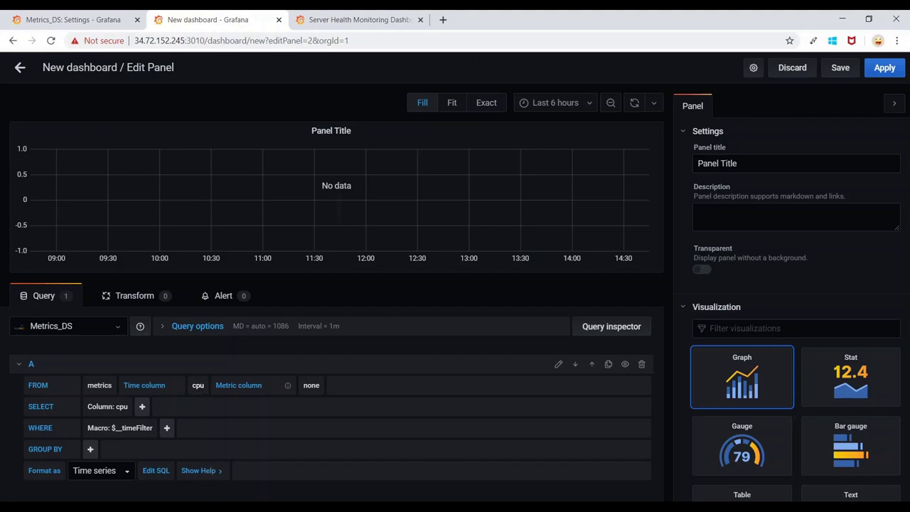
pyautogui.click(243, 459)
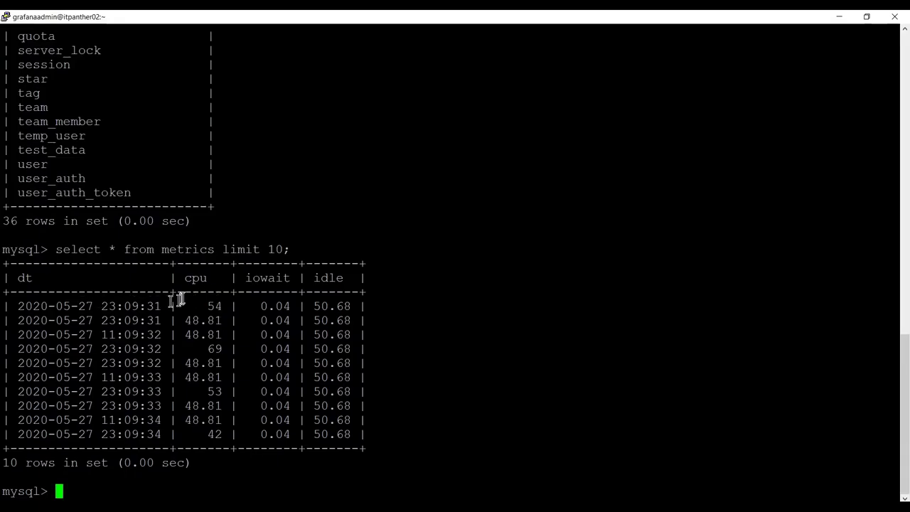
pyautogui.moveTo(185, 278); pyautogui.dragTo(211, 274)
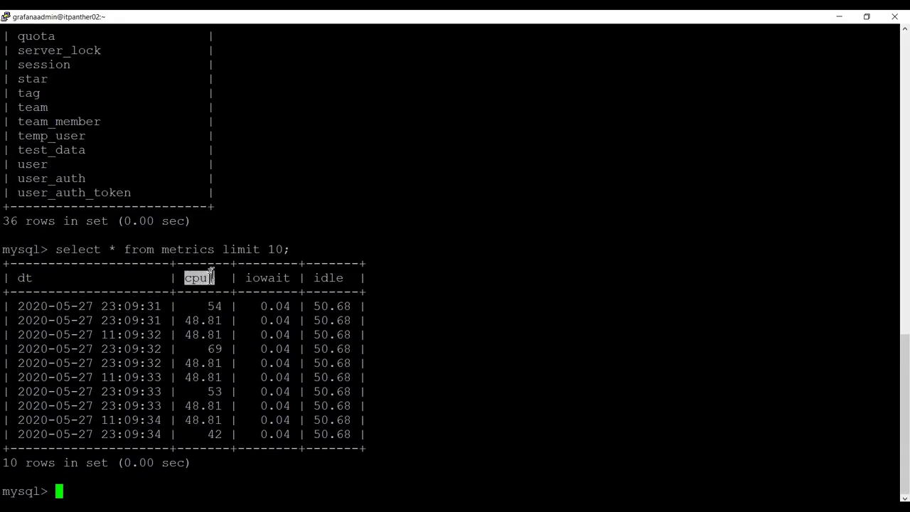
pyautogui.click(210, 277)
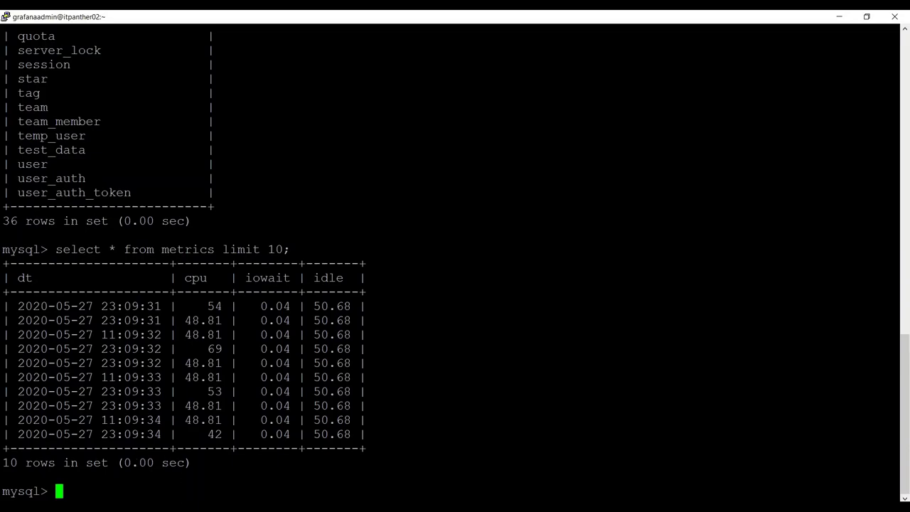
pyautogui.click(201, 500)
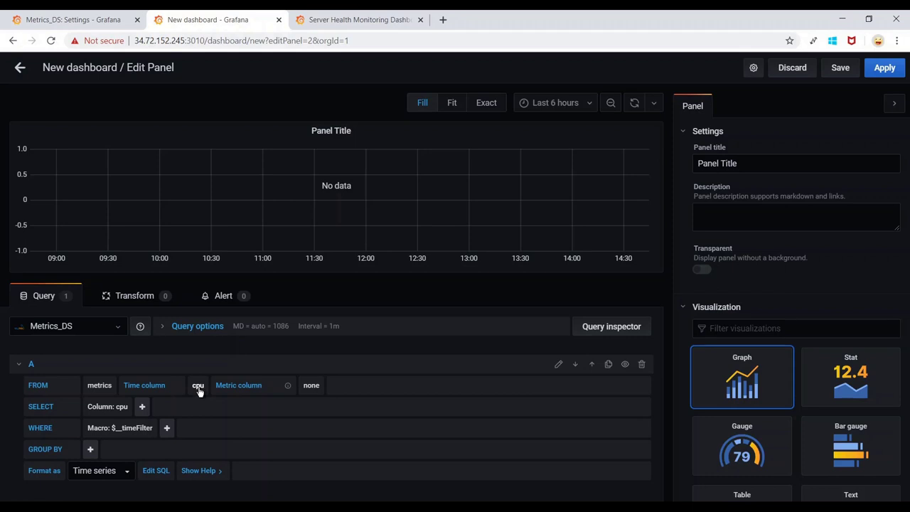
# Change the query's time column from cpu to dt.
pyautogui.click(198, 388)
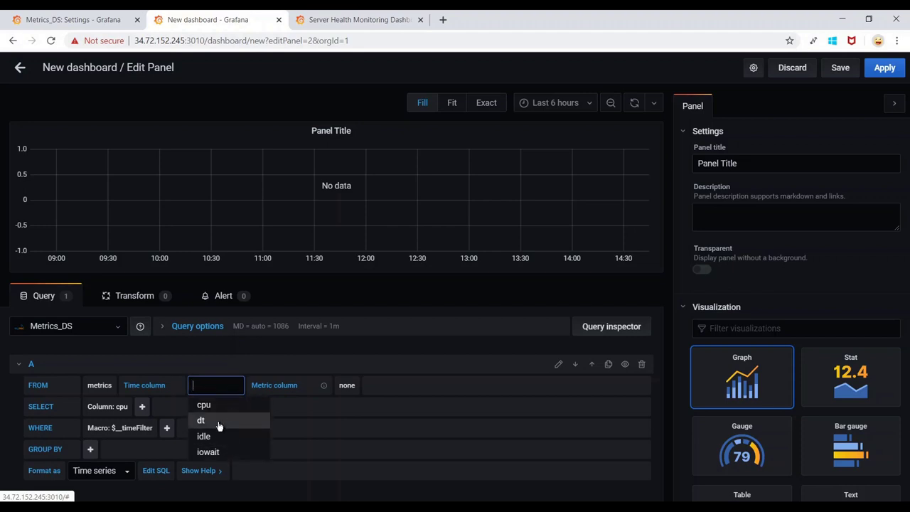
pyautogui.click(201, 420)
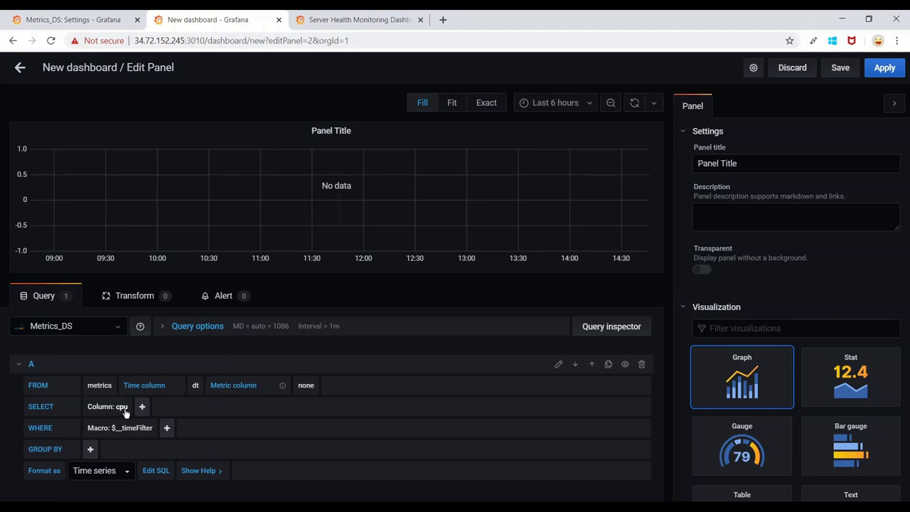
# Re-pick cpu as the selected column after checking PuTTY, and show the Aggregate Functions options.
pyautogui.click(122, 406)
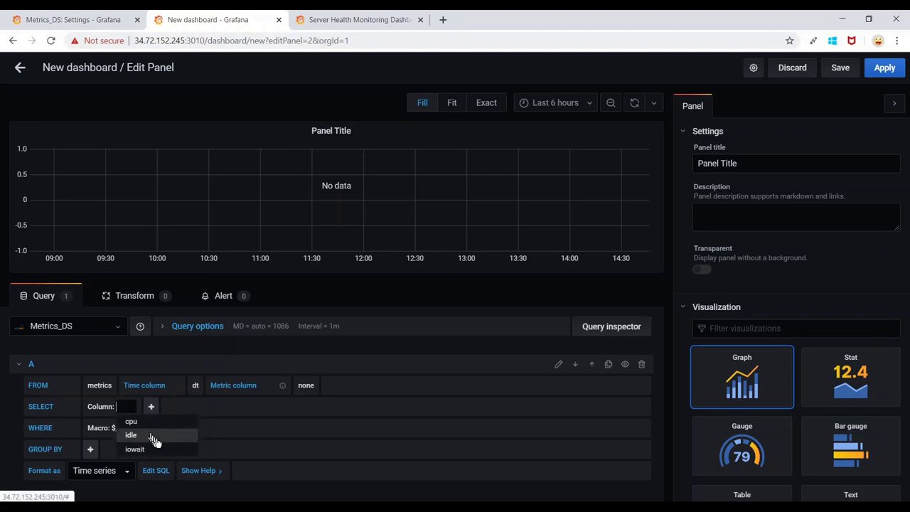
pyautogui.click(251, 473)
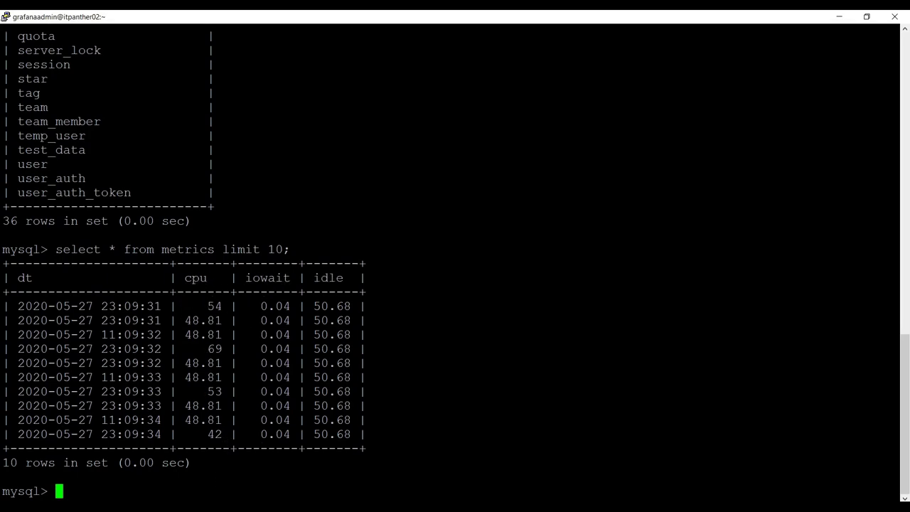
pyautogui.hotkey('alt', 'Tab')
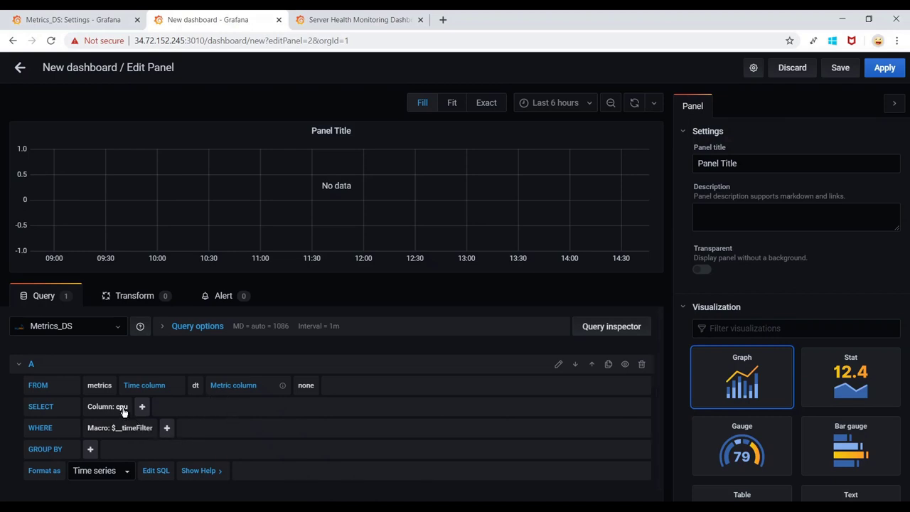
pyautogui.click(122, 407)
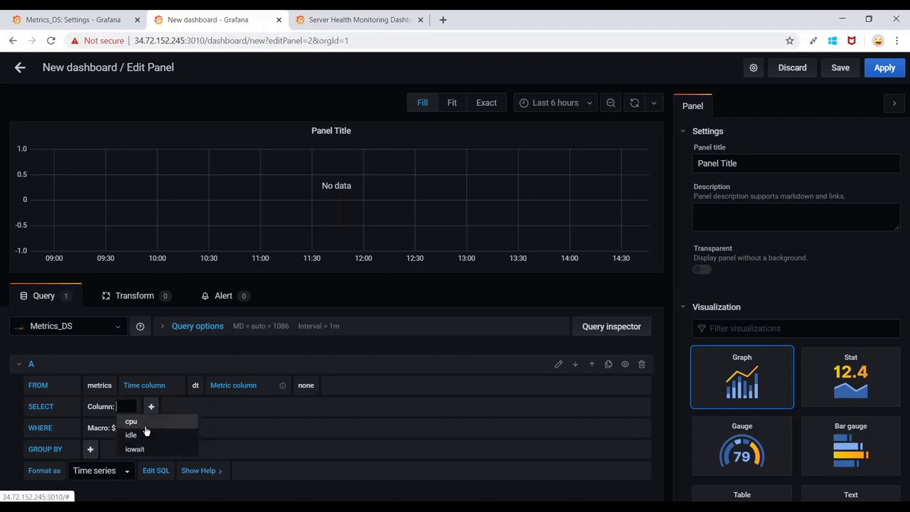
pyautogui.click(146, 421)
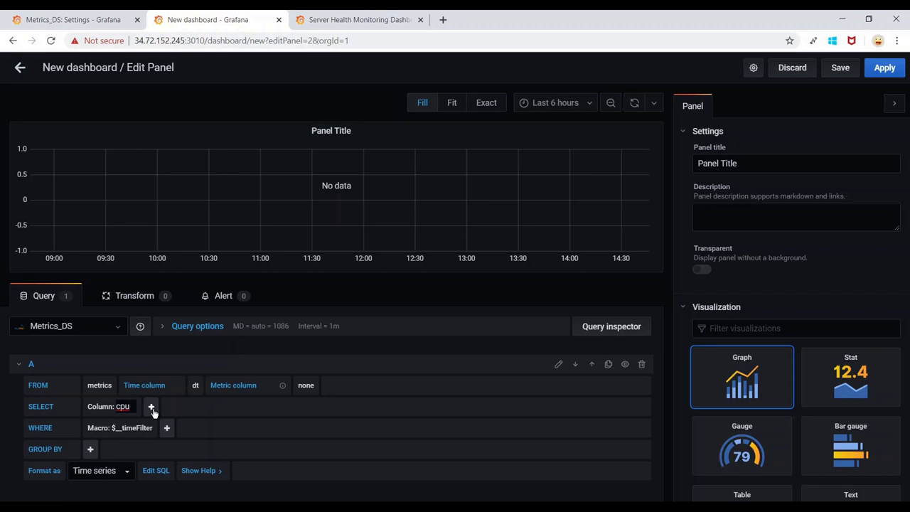
pyautogui.click(152, 409)
pyautogui.moveTo(202, 427)
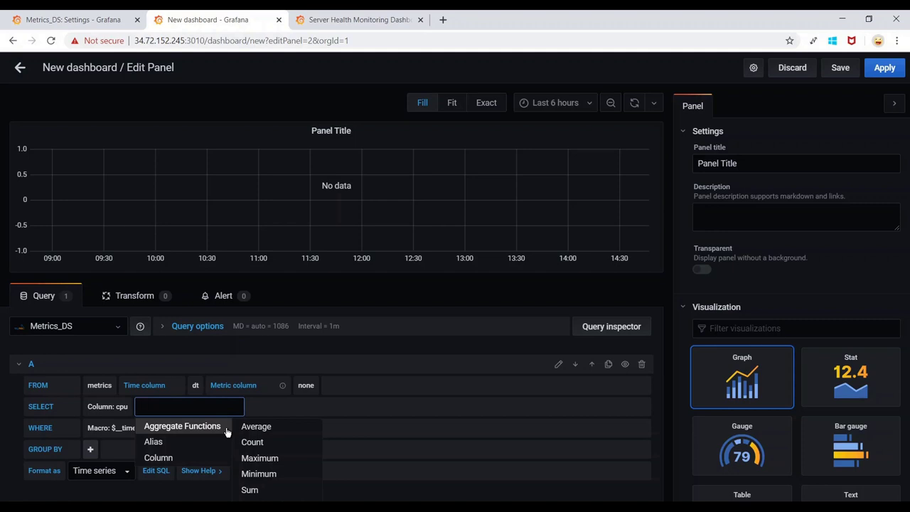
# Aggregate cpu with Maximum and rename its alias to max_cpu.
pyautogui.scroll(-1, 226, 432)
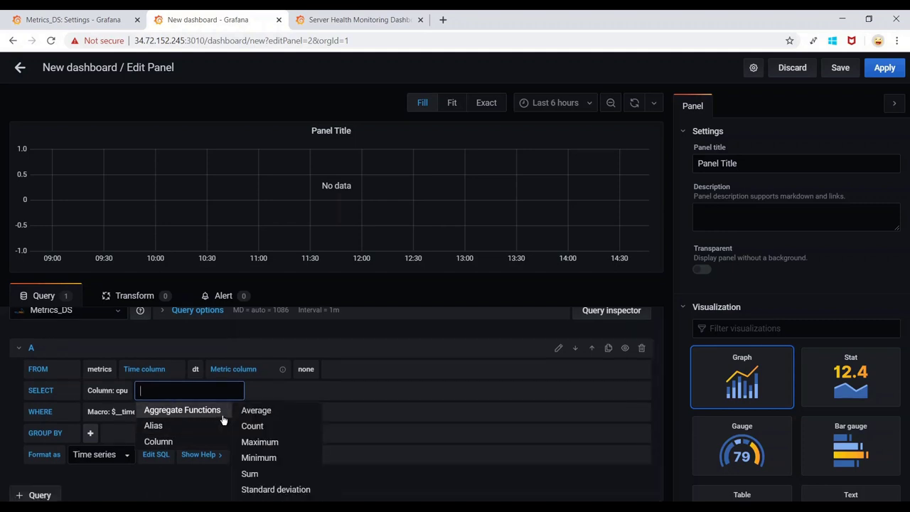
pyautogui.click(278, 444)
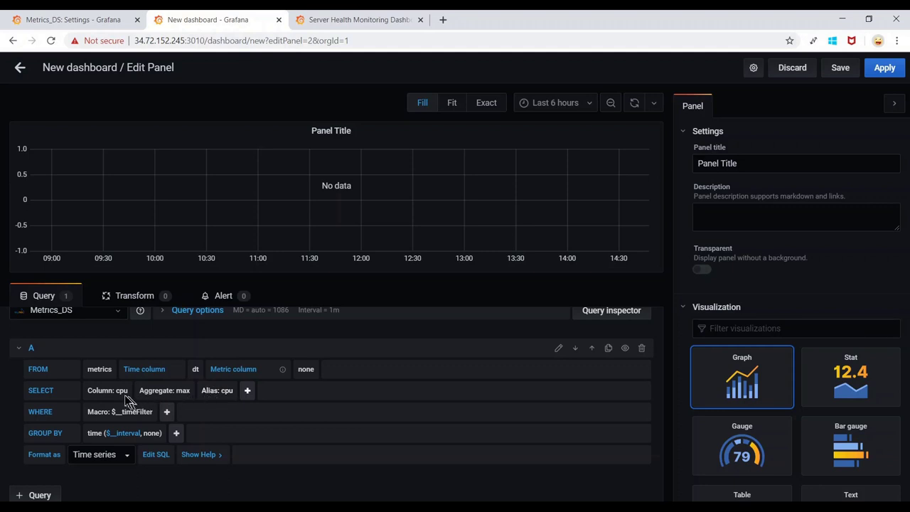
pyautogui.click(232, 396)
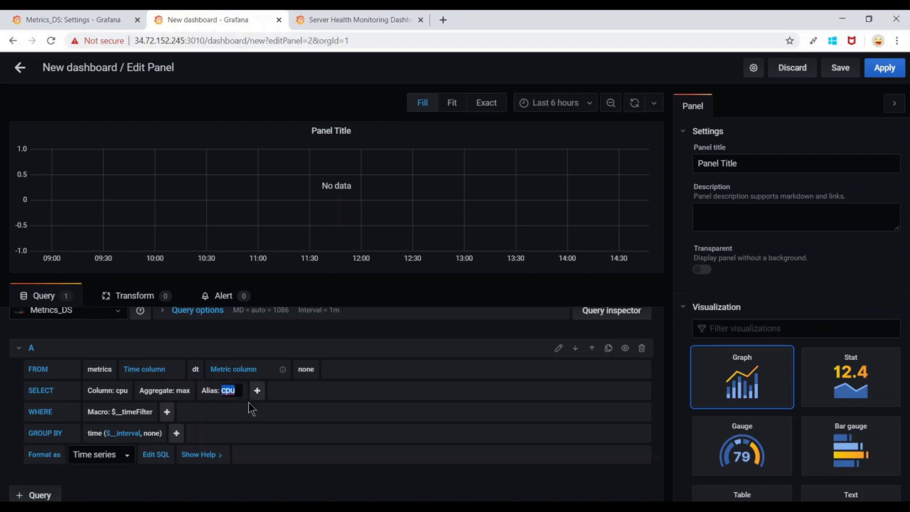
pyautogui.press('Home')
pyautogui.write('max_')
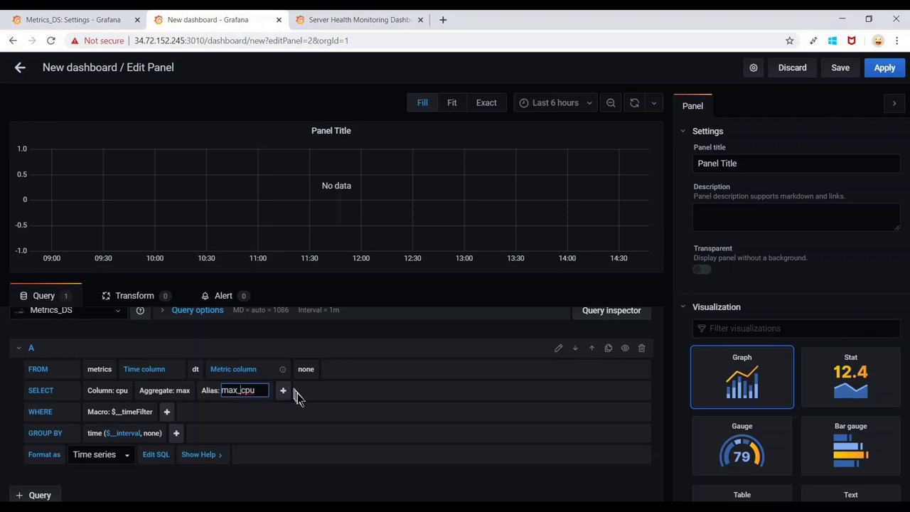
pyautogui.click(278, 394)
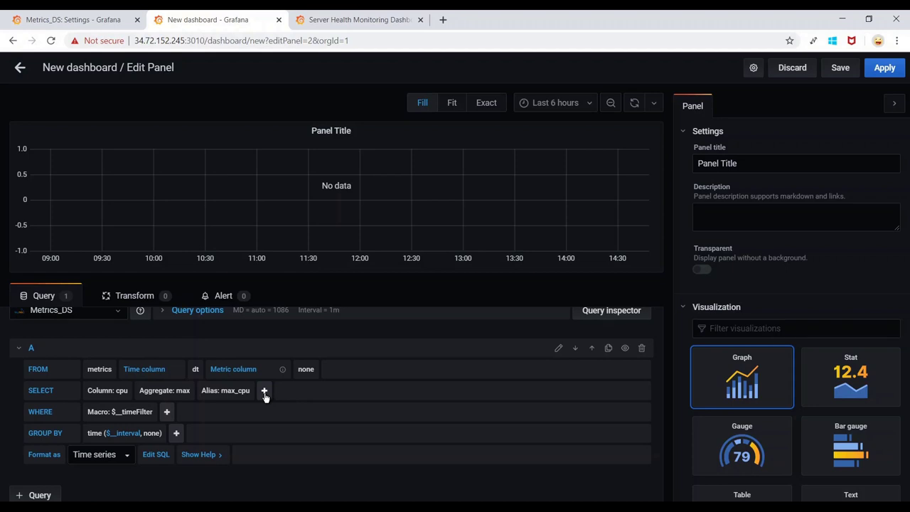
# Add a second column row selecting idle with the min aggregate, aliased min_idle.
pyautogui.click(265, 393)
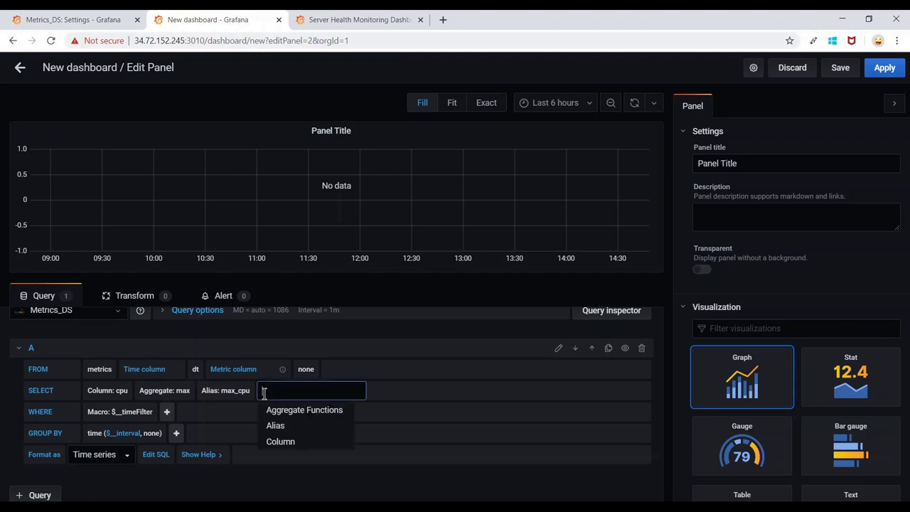
pyautogui.click(296, 445)
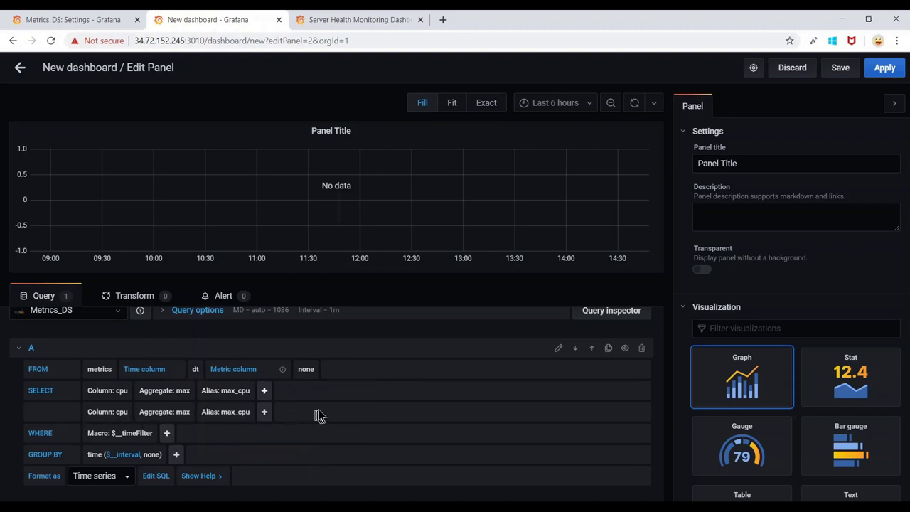
pyautogui.click(127, 418)
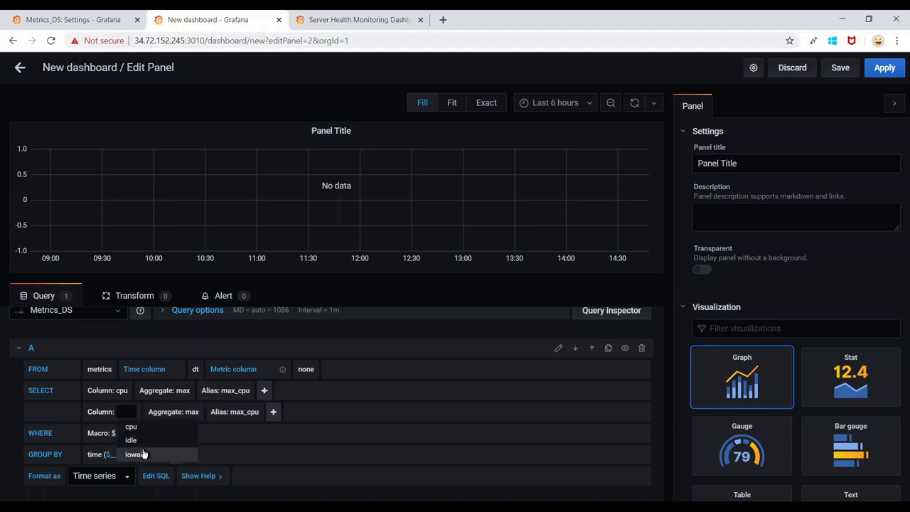
pyautogui.click(139, 441)
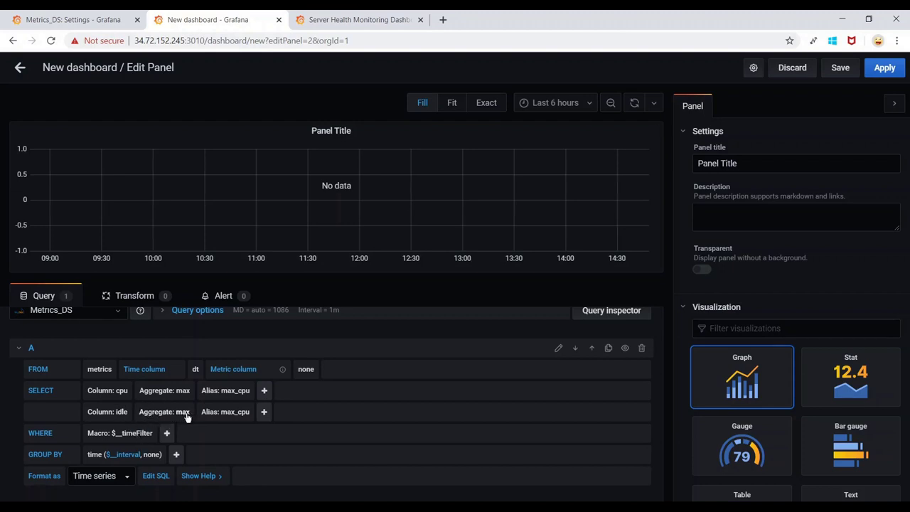
pyautogui.click(186, 415)
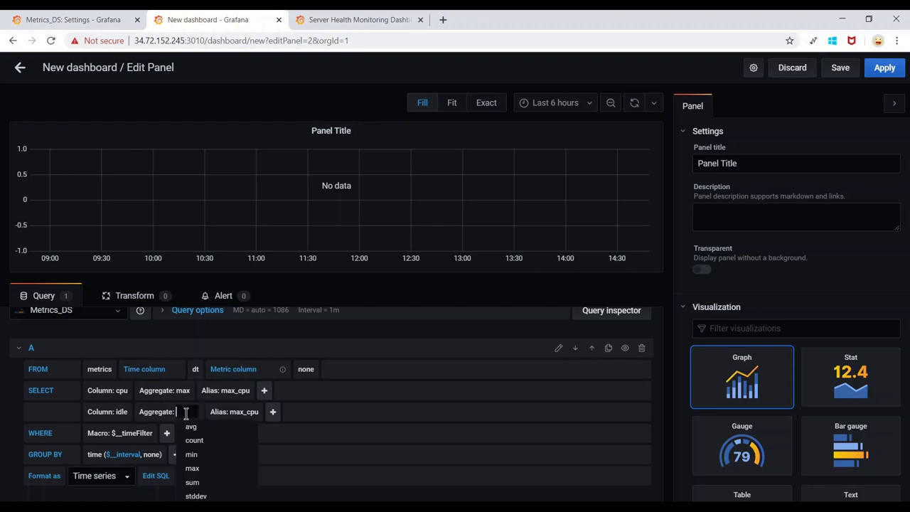
pyautogui.click(204, 457)
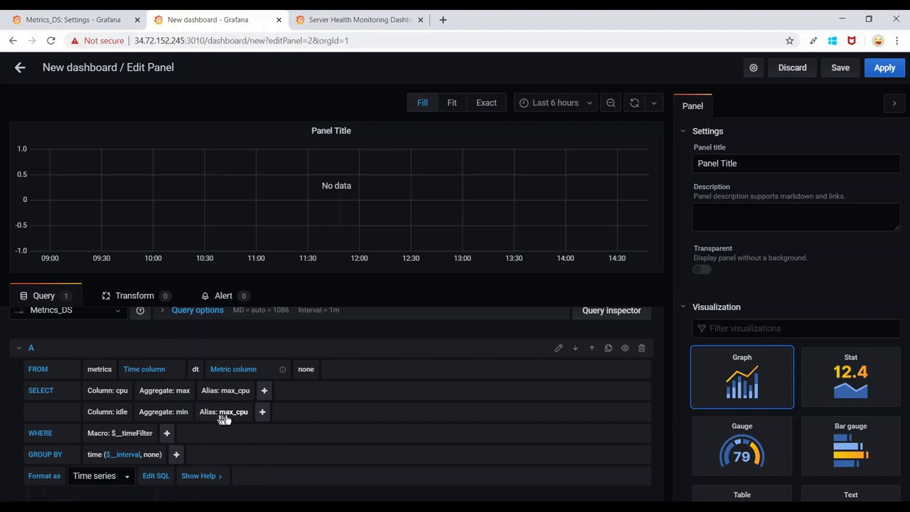
pyautogui.click(247, 414)
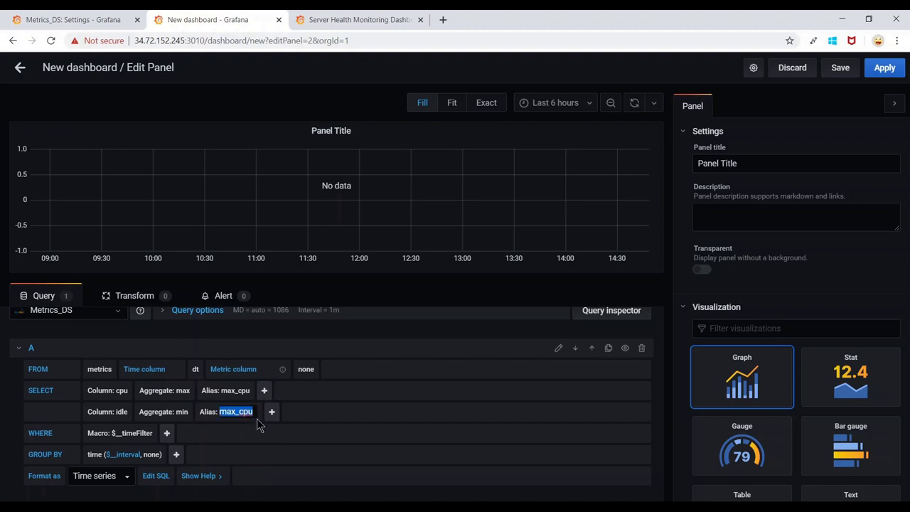
pyautogui.write('min_id')
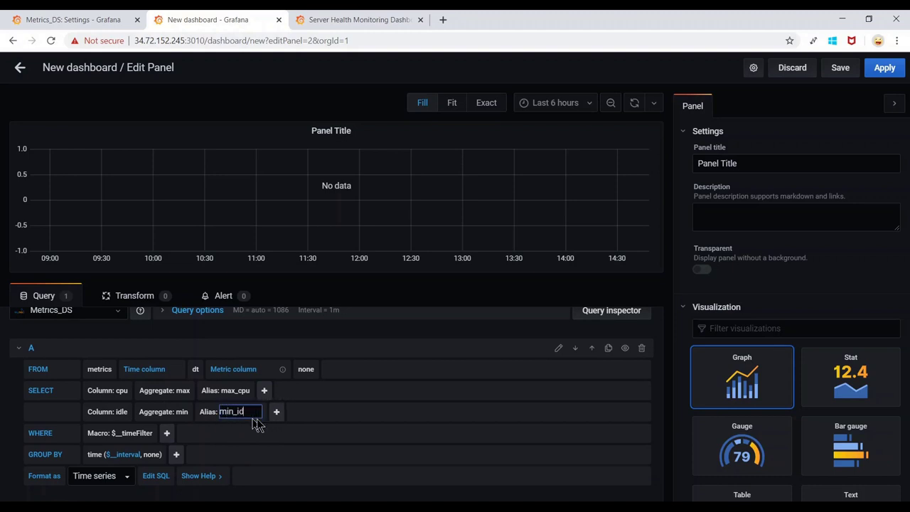
pyautogui.write('le')
pyautogui.press('Return')
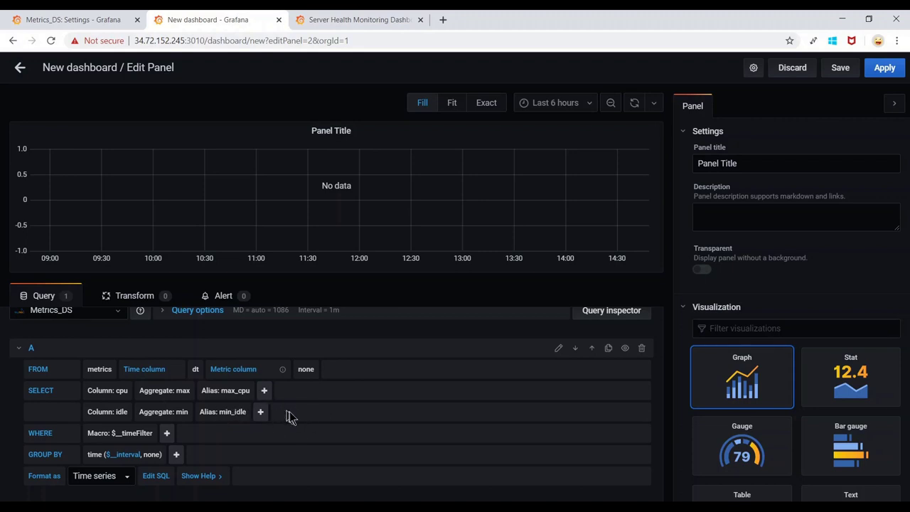
pyautogui.scroll(-1, 289, 419)
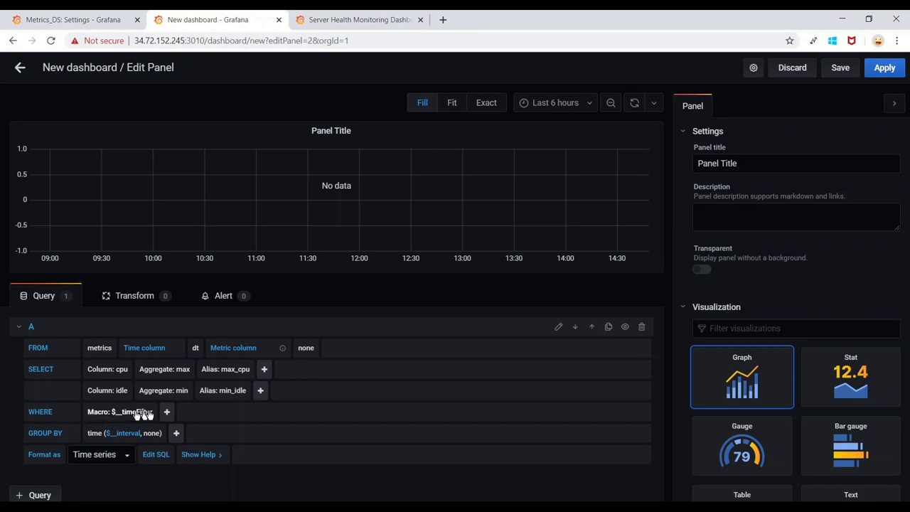
# Remove the WHERE $__timeFilter macro so the graph plots the max_cpu and min_idle lines.
pyautogui.click(99, 414)
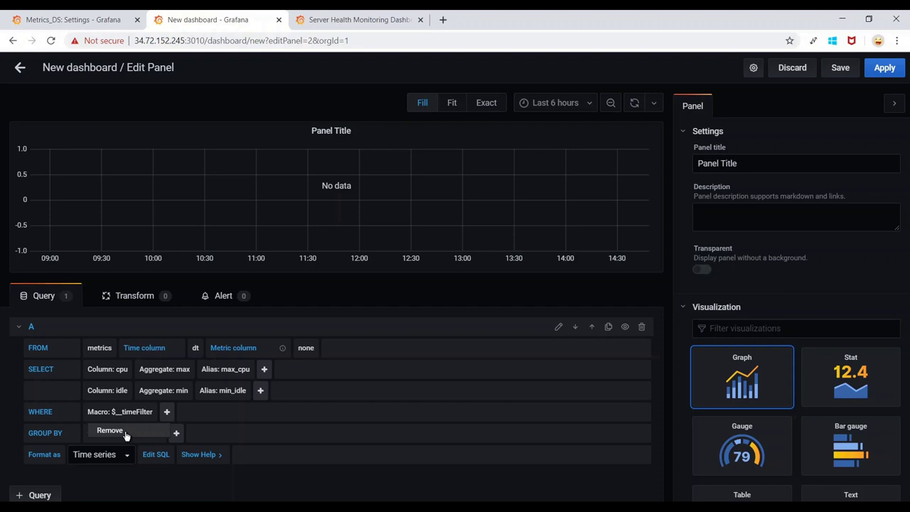
pyautogui.click(125, 433)
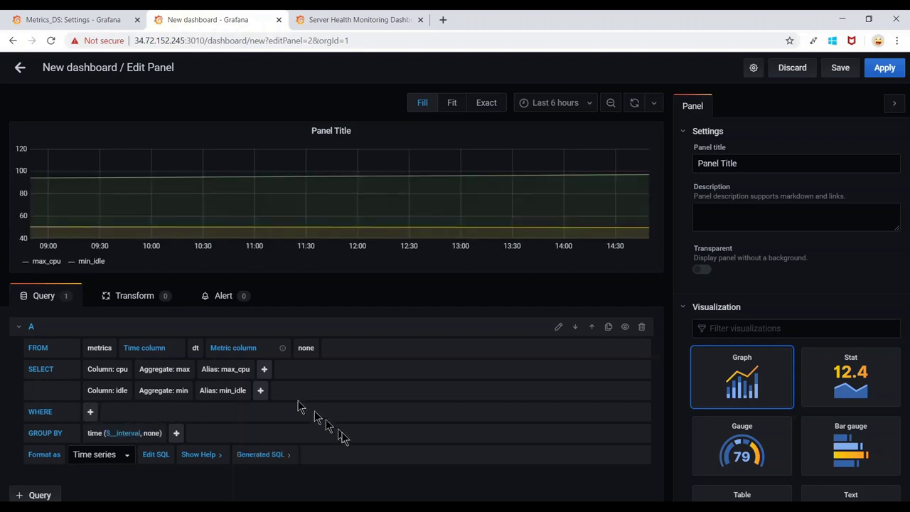
pyautogui.scroll(1, 382, 455)
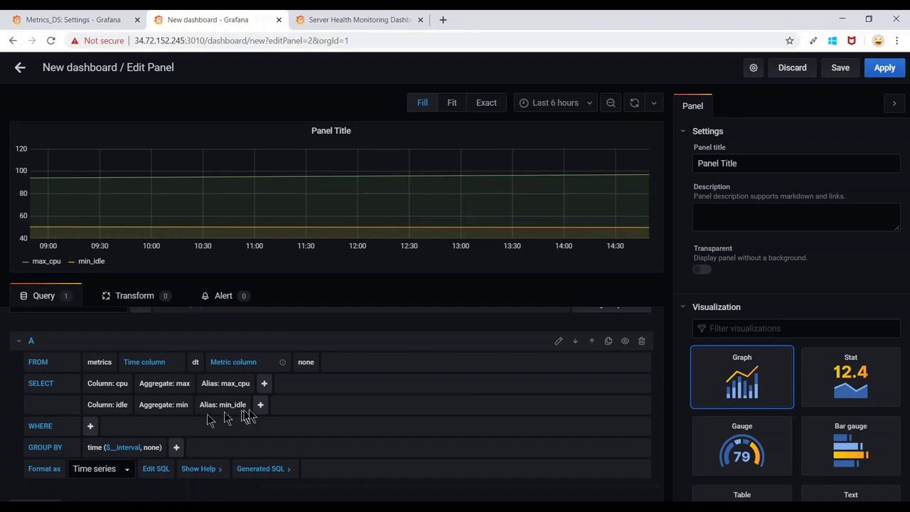
pyautogui.scroll(-1, 256, 406)
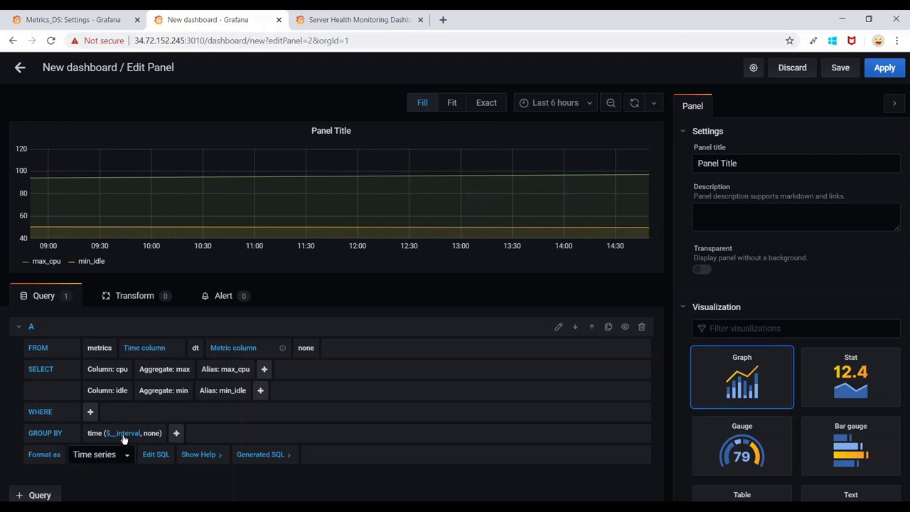
pyautogui.click(655, 104)
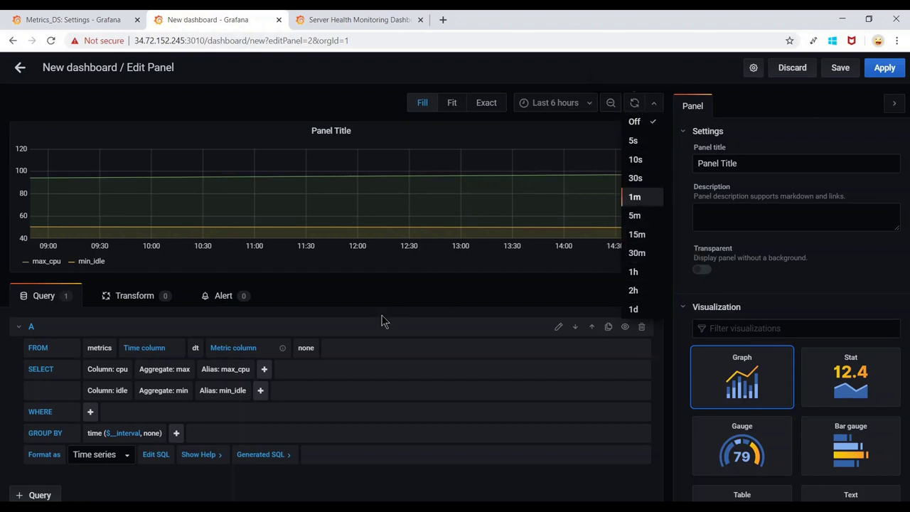
pyautogui.click(347, 300)
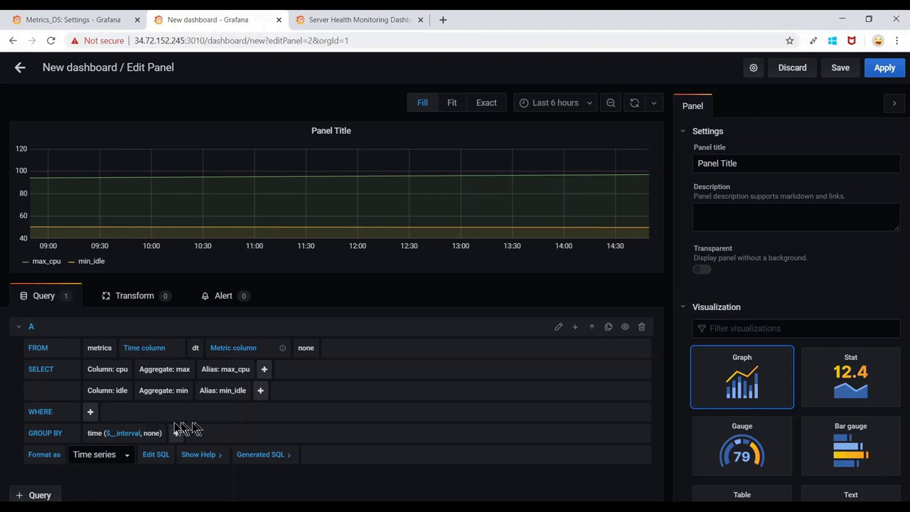
pyautogui.click(139, 432)
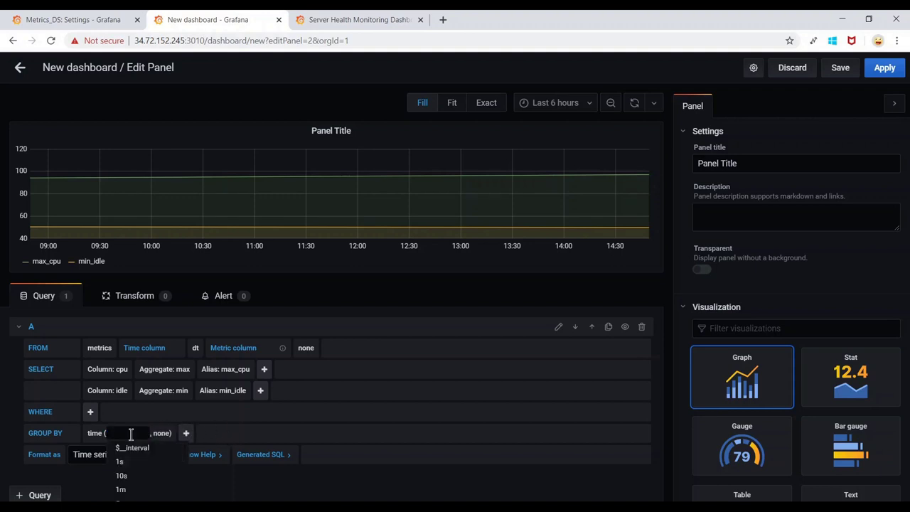
pyautogui.scroll(-1, 131, 434)
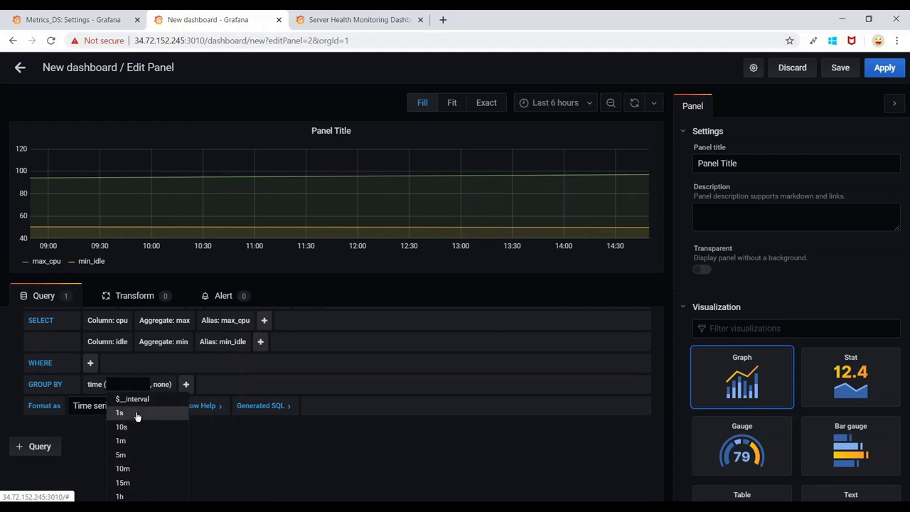
pyautogui.click(287, 479)
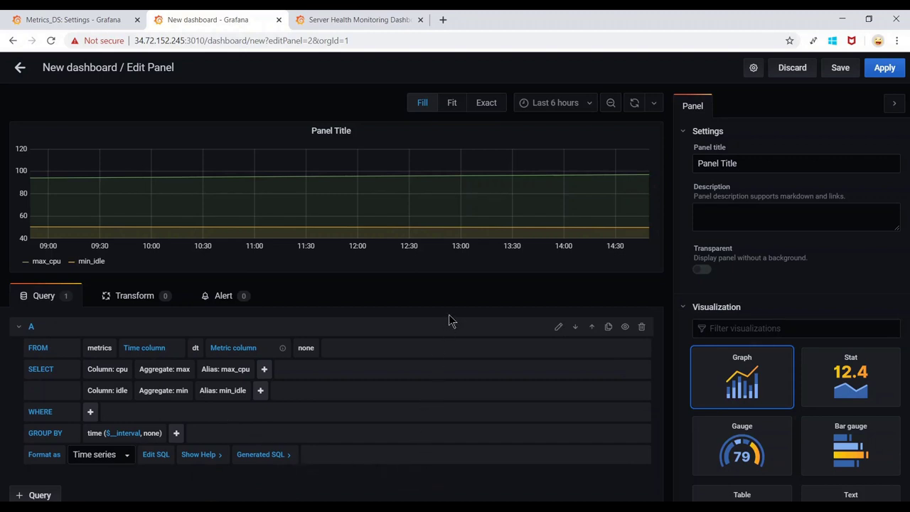
pyautogui.scroll(1, 449, 314)
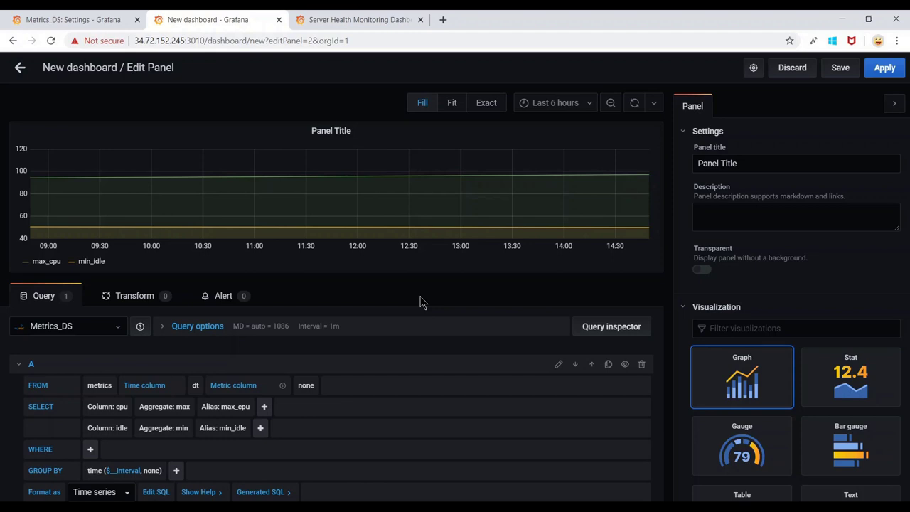
pyautogui.click(357, 134)
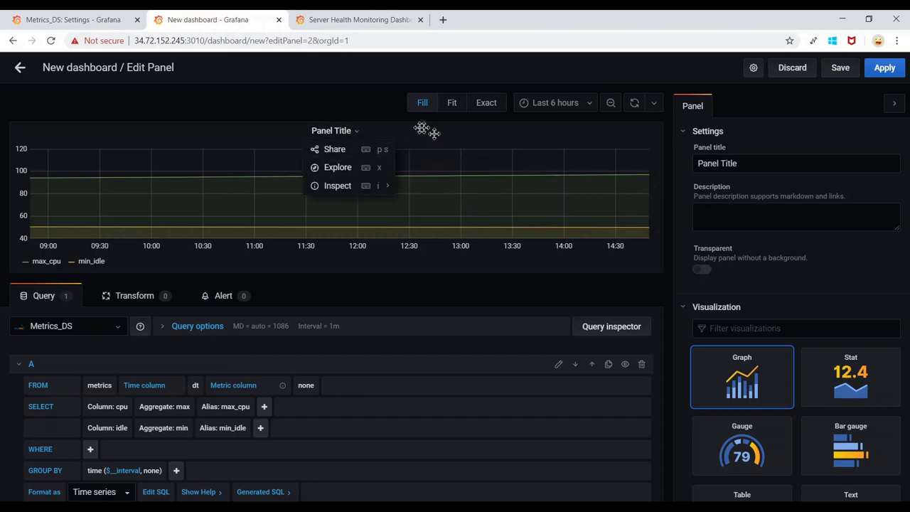
pyautogui.click(374, 116)
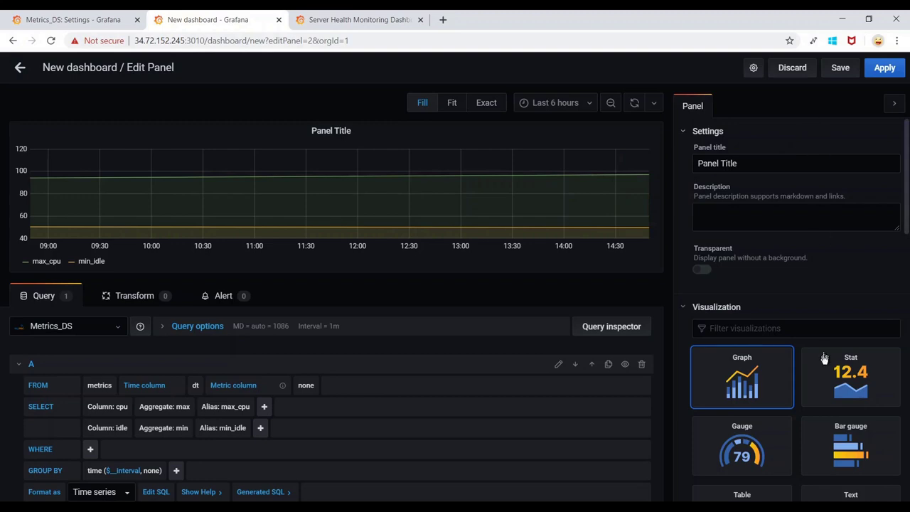
pyautogui.scroll(-4, 823, 360)
pyautogui.scroll(-3, 824, 359)
pyautogui.scroll(10, 823, 359)
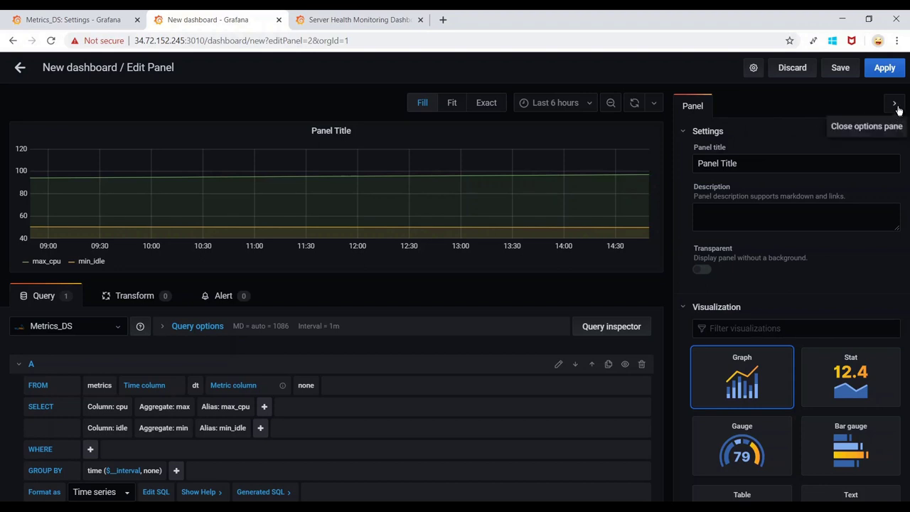
pyautogui.click(895, 106)
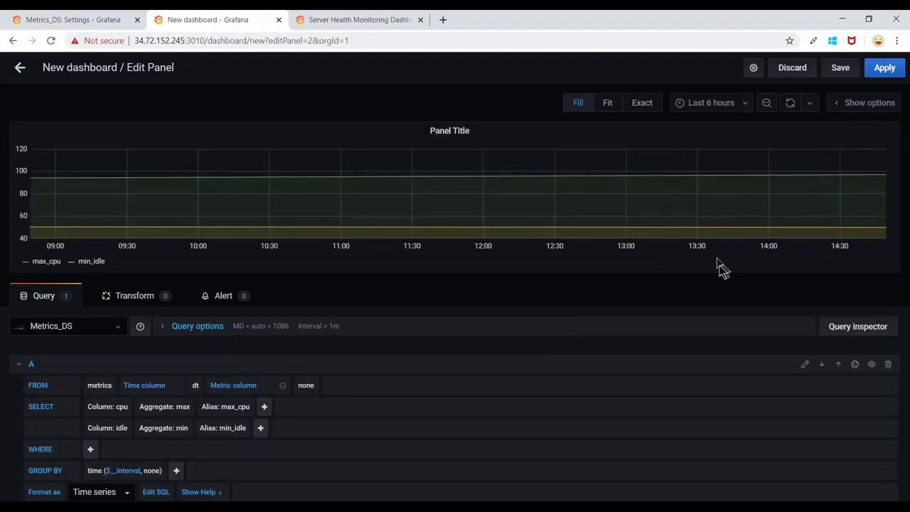
pyautogui.click(869, 103)
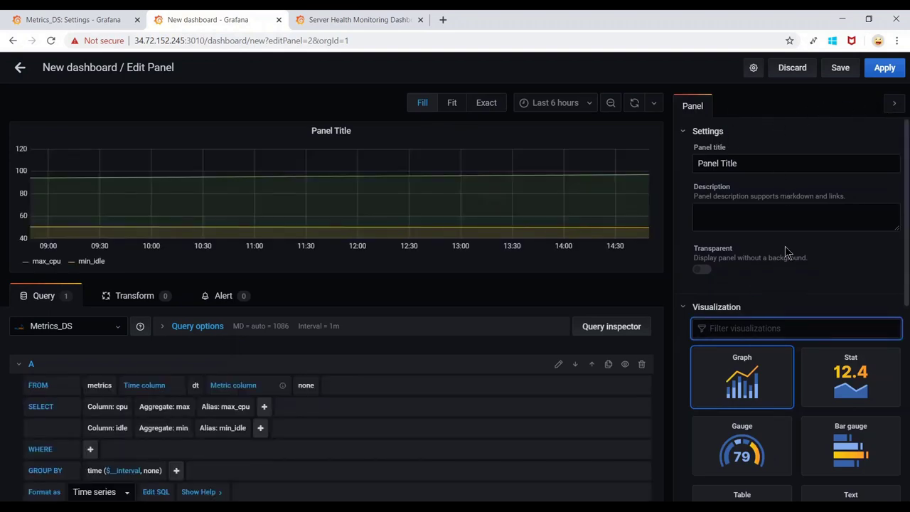
# Retitle the panel 'CPU UTILIZATION PANEL WITH METRICS_DS'.
pyautogui.click(759, 165)
pyautogui.moveTo(766, 164); pyautogui.dragTo(689, 168)
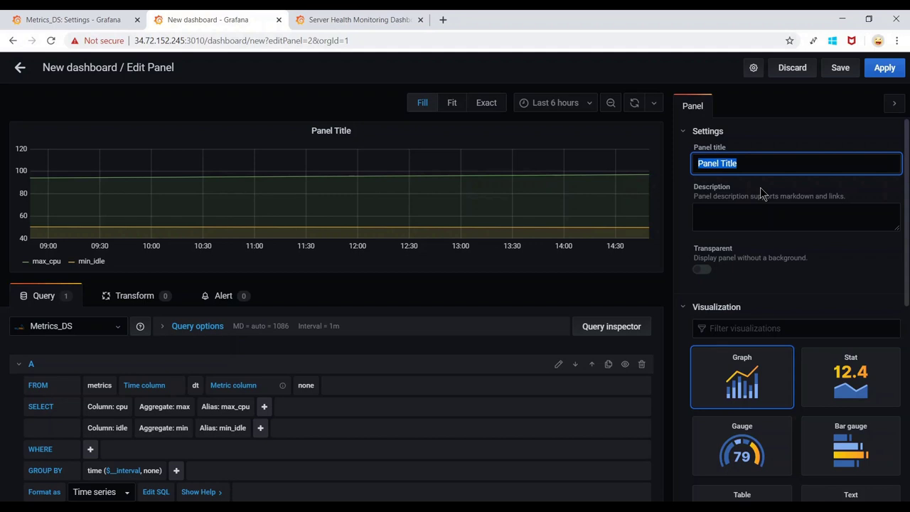
pyautogui.write('CPU UTILIZATION PANEL')
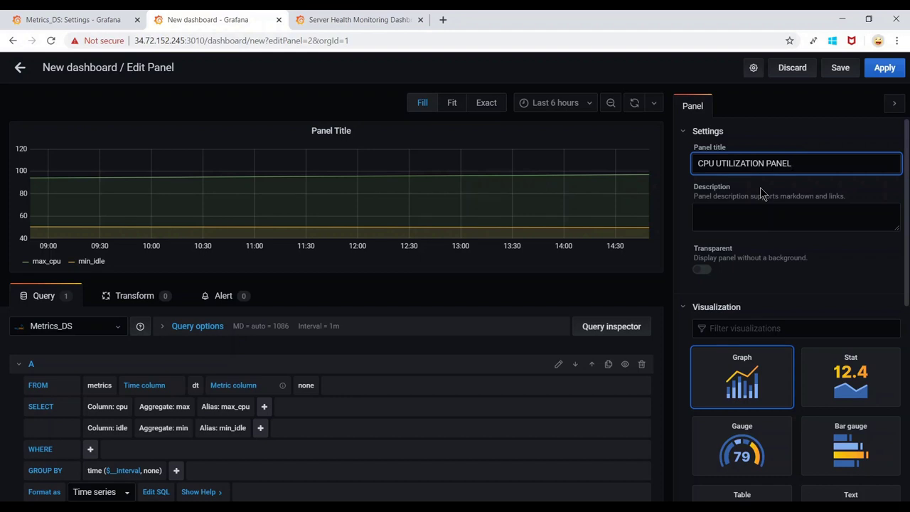
pyautogui.write(' WITH METRICS_DS')
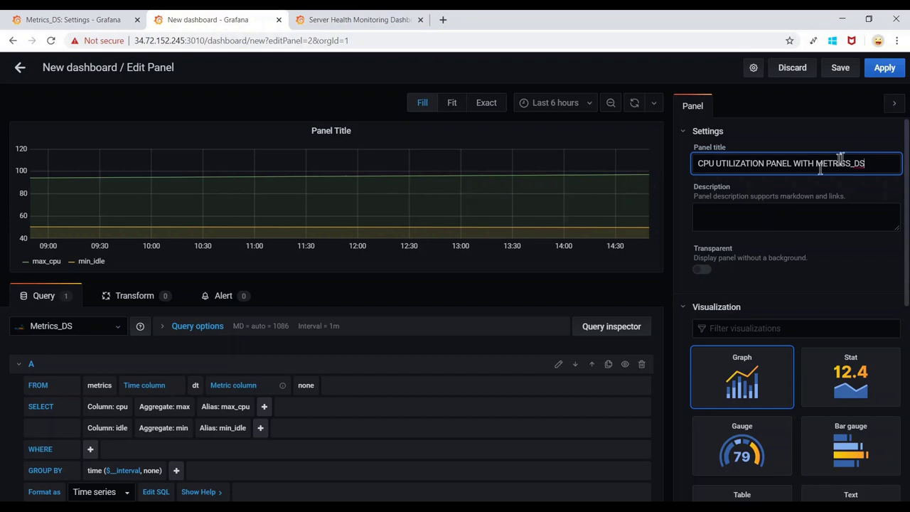
pyautogui.click(753, 226)
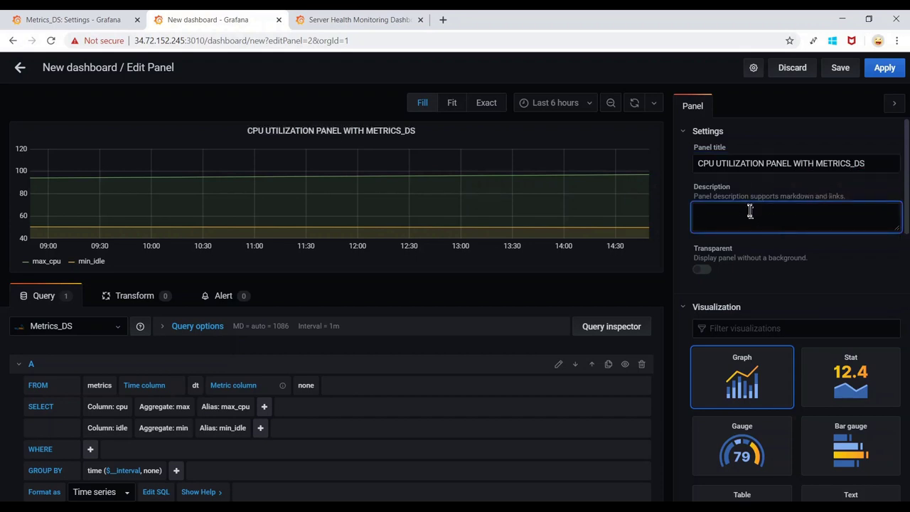
pyautogui.moveTo(874, 164); pyautogui.dragTo(683, 171)
pyautogui.hotkey('ctrl', 'c')
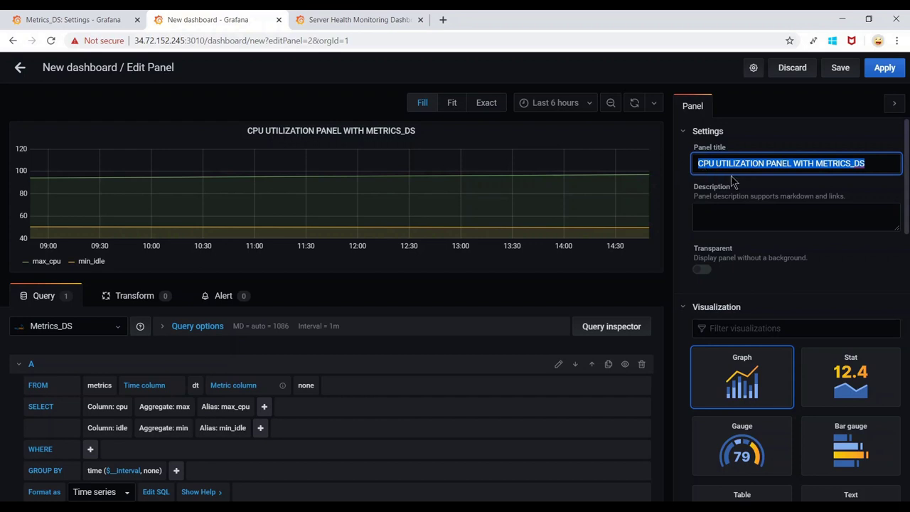
# Set the panel description to 'CPU utilization using custom script.'.
pyautogui.click(716, 218)
pyautogui.hotkey('ctrl', 'v')
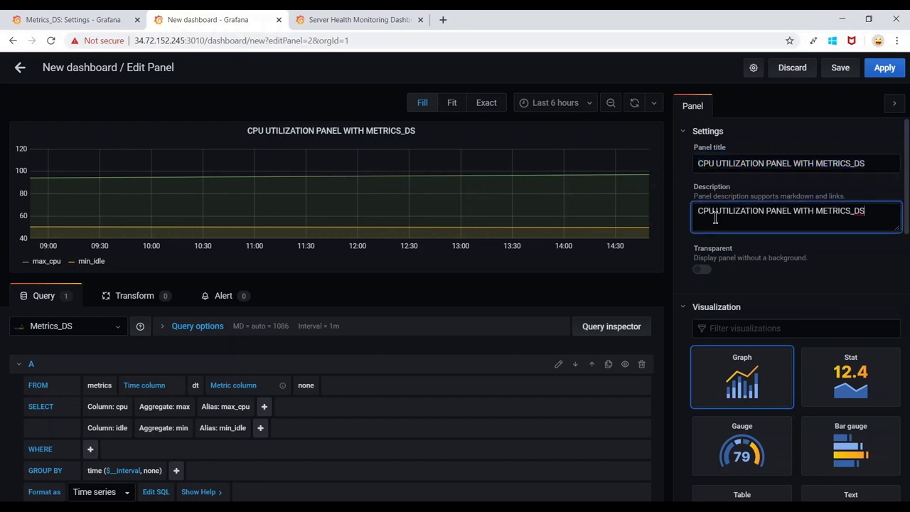
pyautogui.click(862, 165)
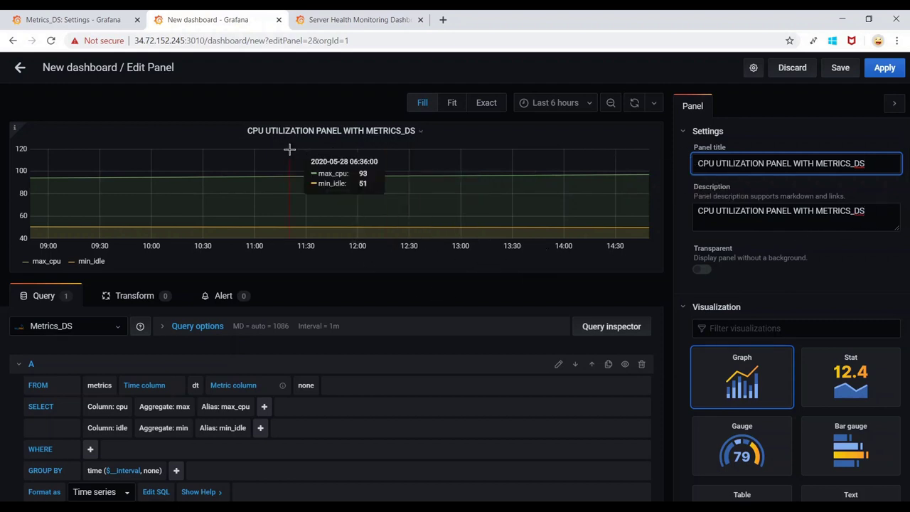
pyautogui.moveTo(12, 132)
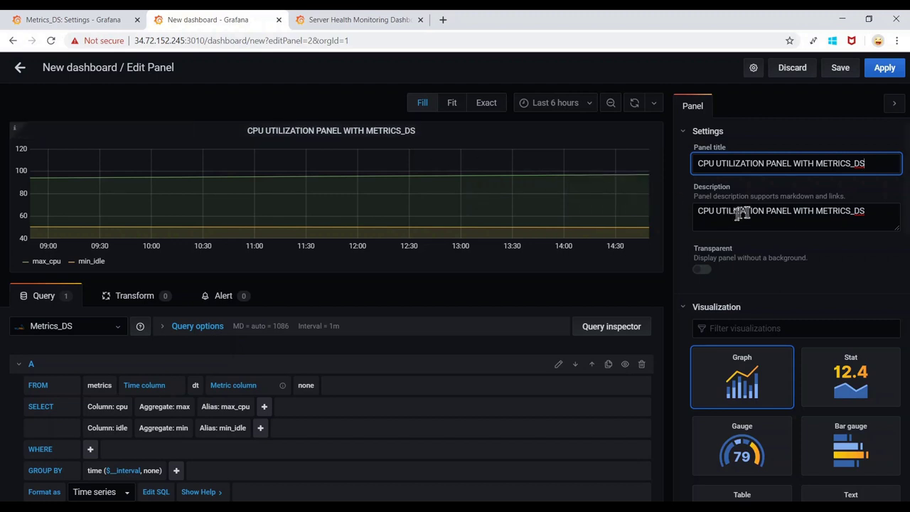
pyautogui.click(881, 217)
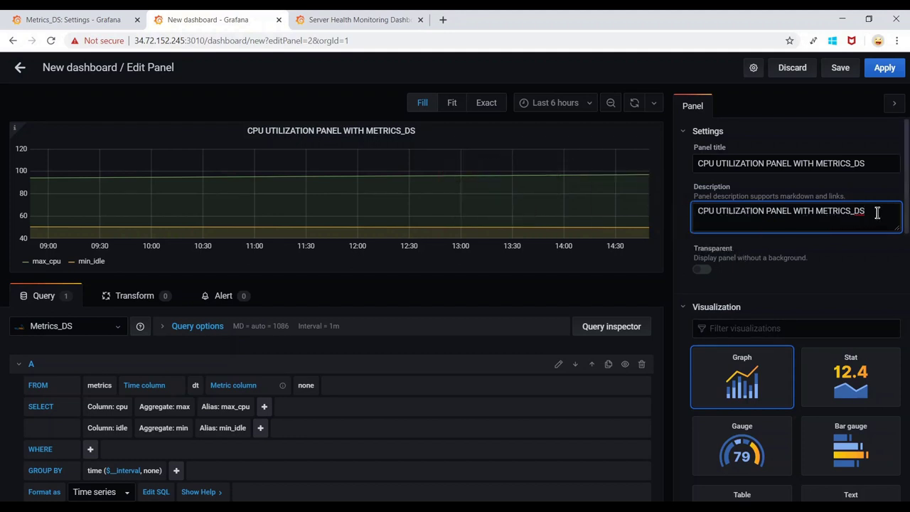
pyautogui.moveTo(877, 213); pyautogui.dragTo(625, 207)
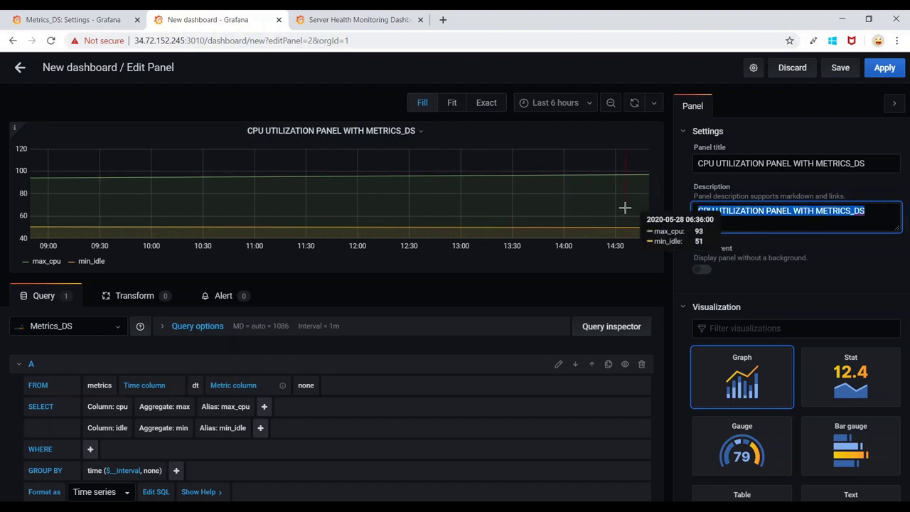
pyautogui.write('CPU')
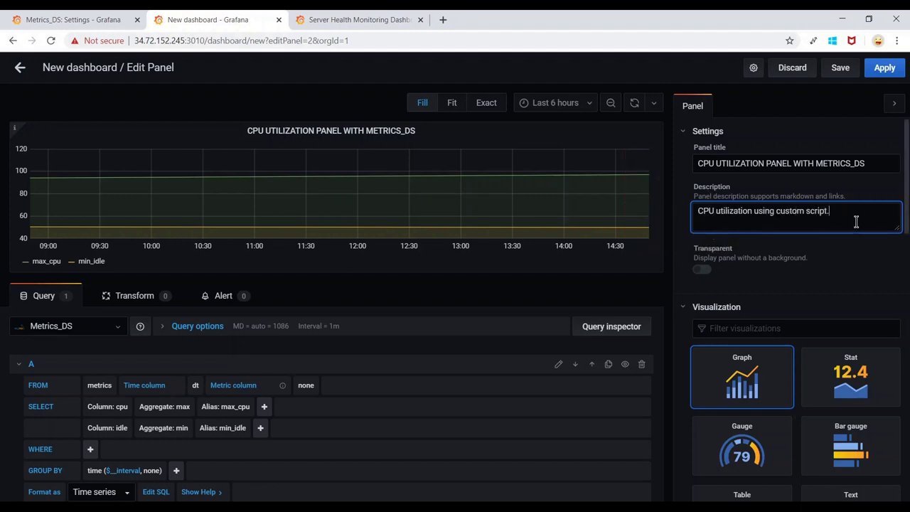
pyautogui.moveTo(19, 131)
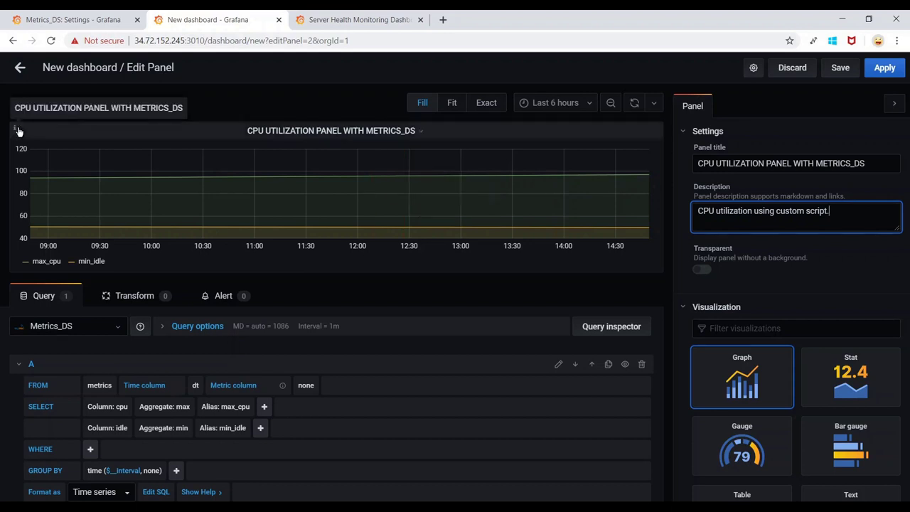
pyautogui.click(841, 67)
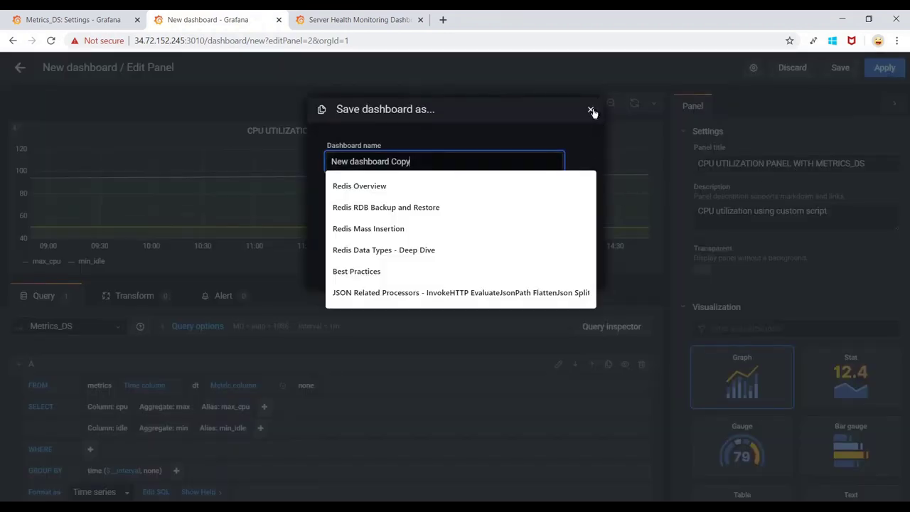
pyautogui.click(592, 111)
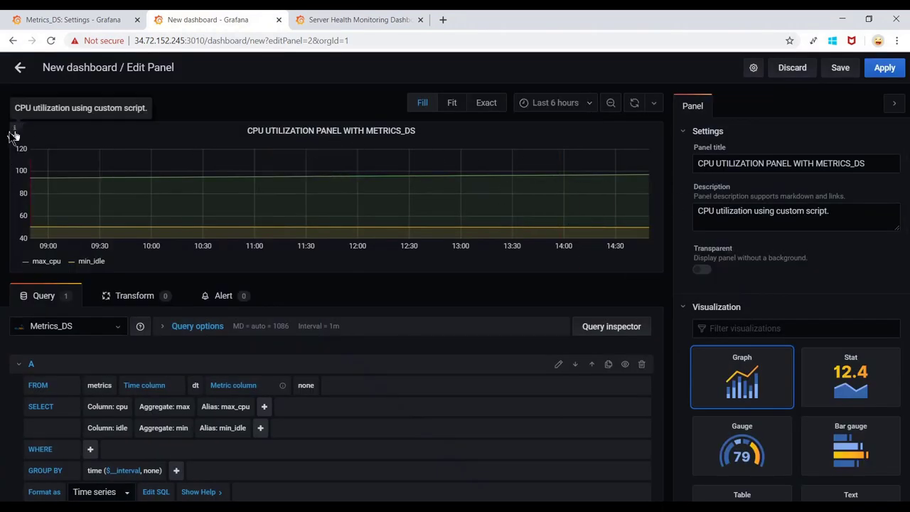
pyautogui.moveTo(14, 133)
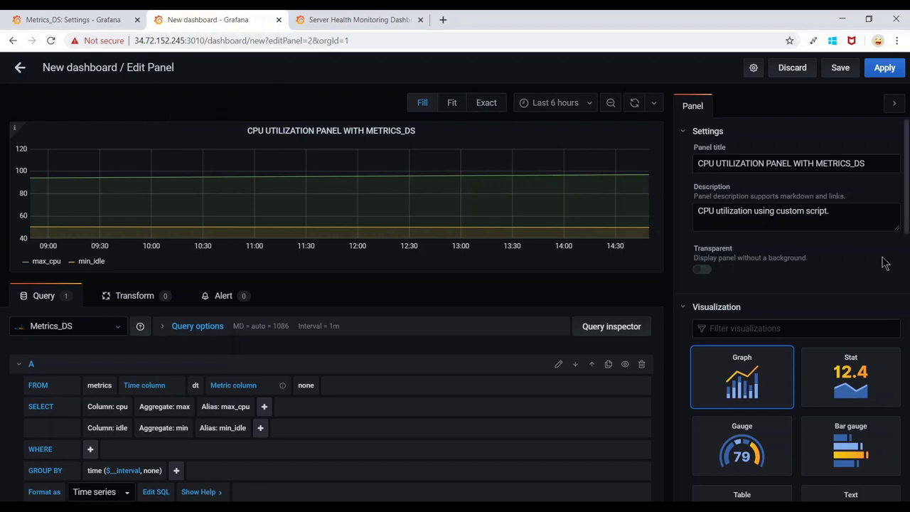
pyautogui.scroll(-1, 883, 262)
pyautogui.scroll(1, 883, 262)
pyautogui.scroll(-3, 814, 244)
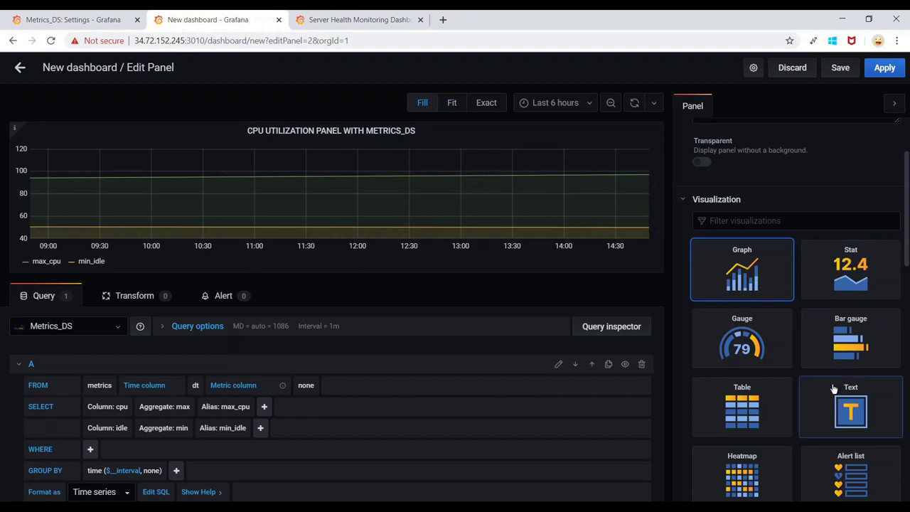
pyautogui.scroll(-2, 836, 388)
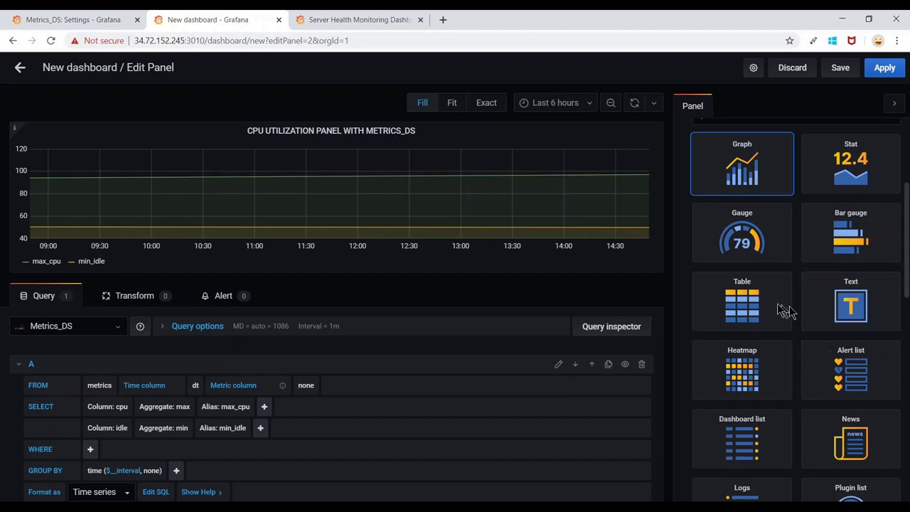
pyautogui.scroll(2, 676, 295)
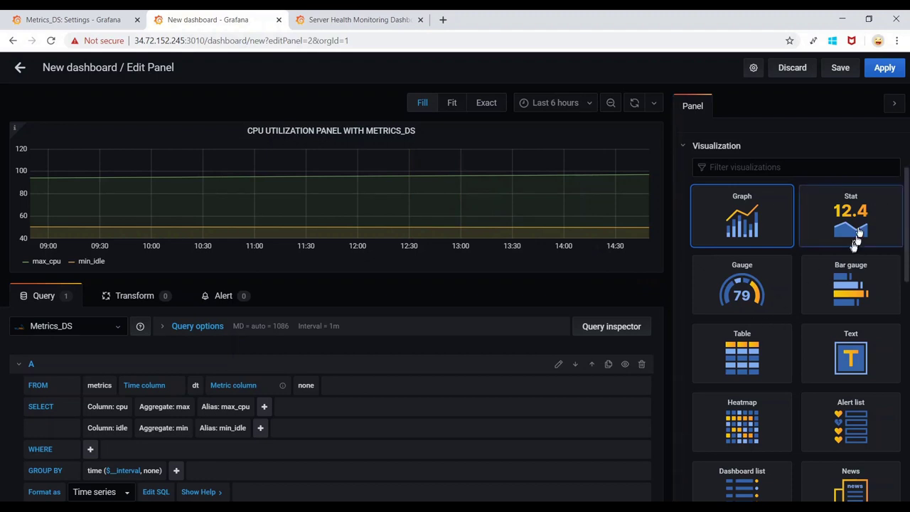
pyautogui.scroll(-2, 803, 345)
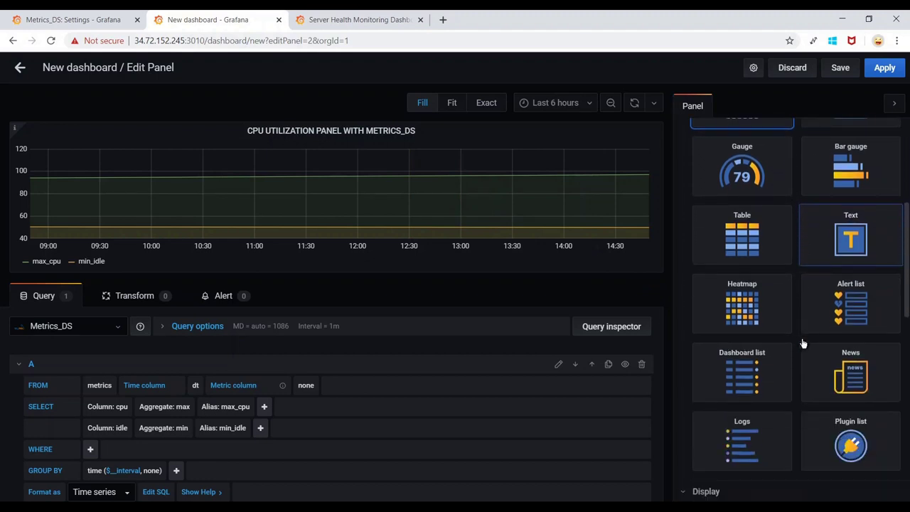
pyautogui.scroll(-4, 802, 345)
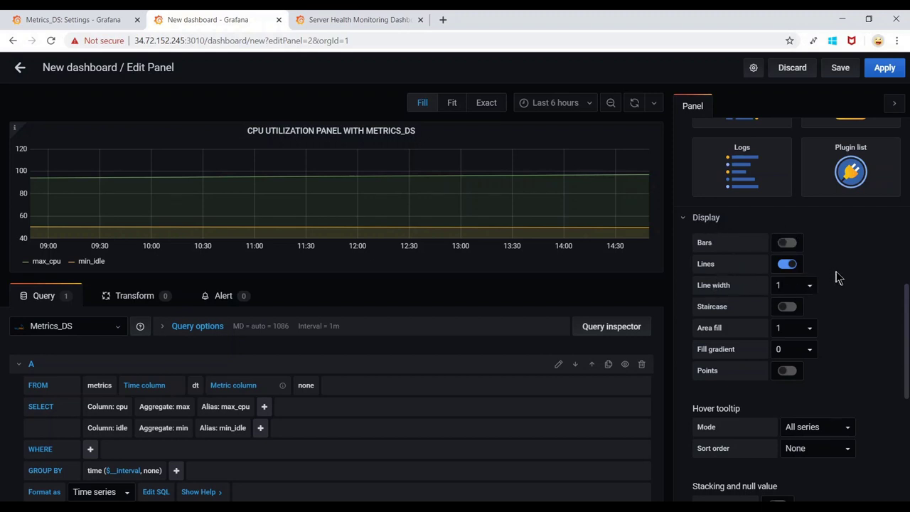
# Show the CPU data as bars, keeping lines on at line width 7.
pyautogui.scroll(-1, 837, 272)
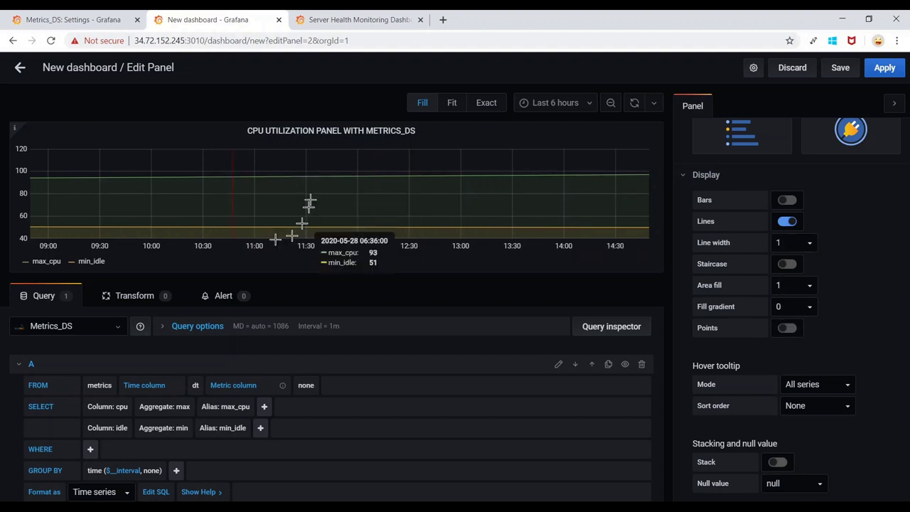
pyautogui.click(793, 205)
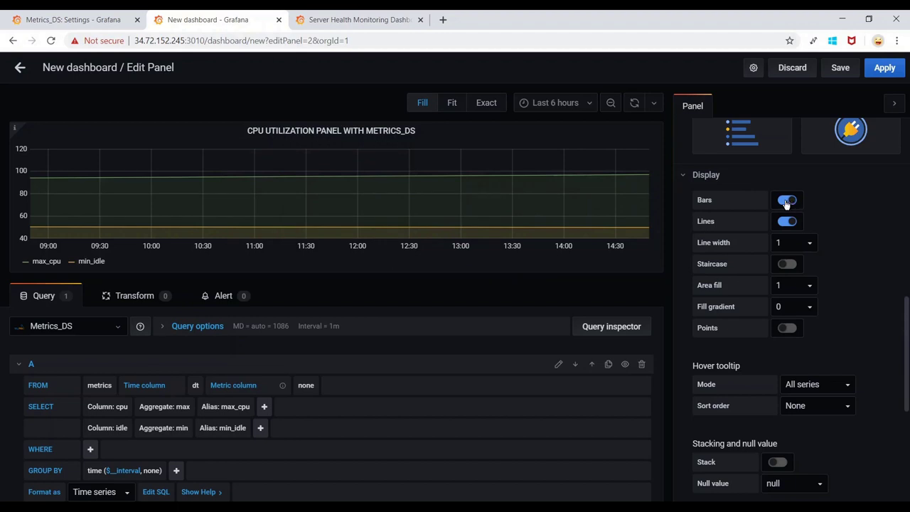
pyautogui.click(780, 222)
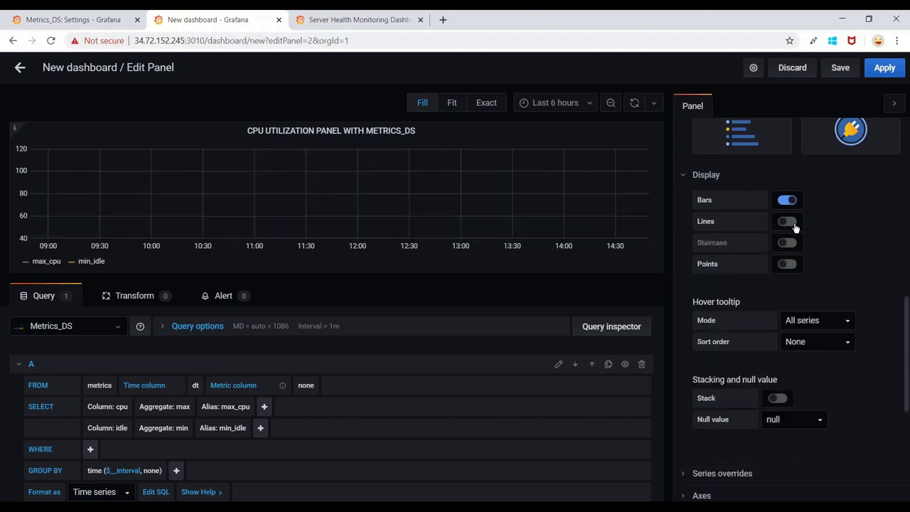
pyautogui.click(791, 225)
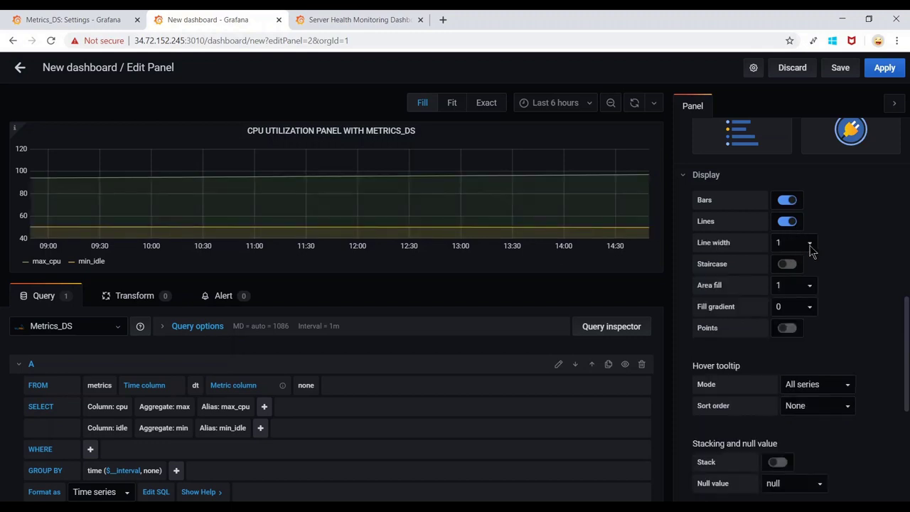
pyautogui.click(811, 243)
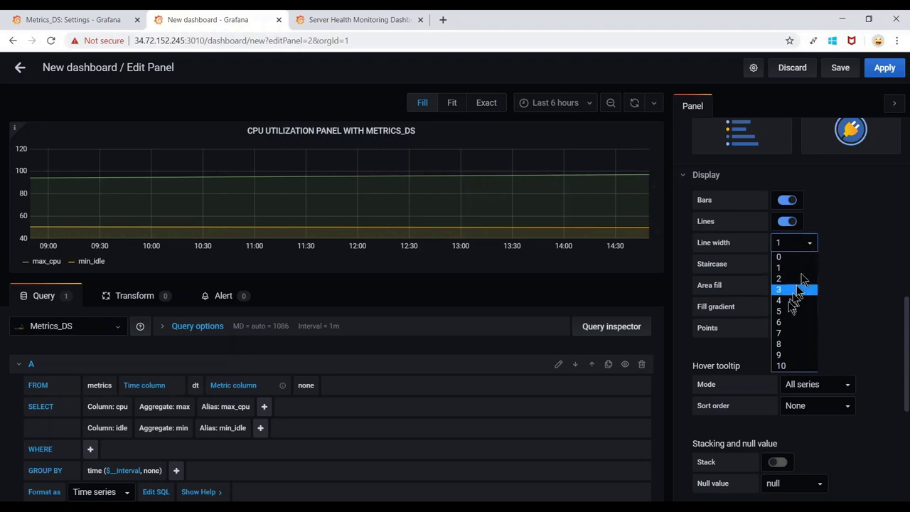
pyautogui.click(786, 334)
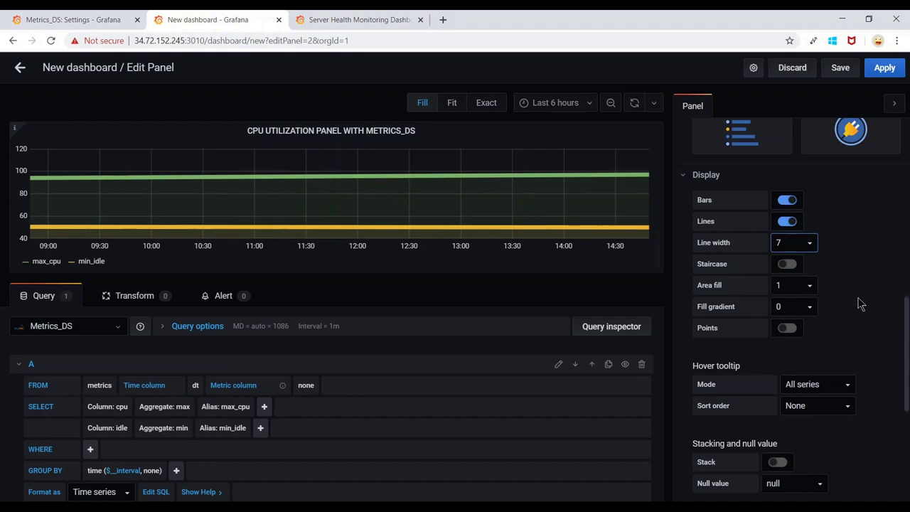
# Set area fill to 4 and fill gradient to 2.
pyautogui.click(810, 287)
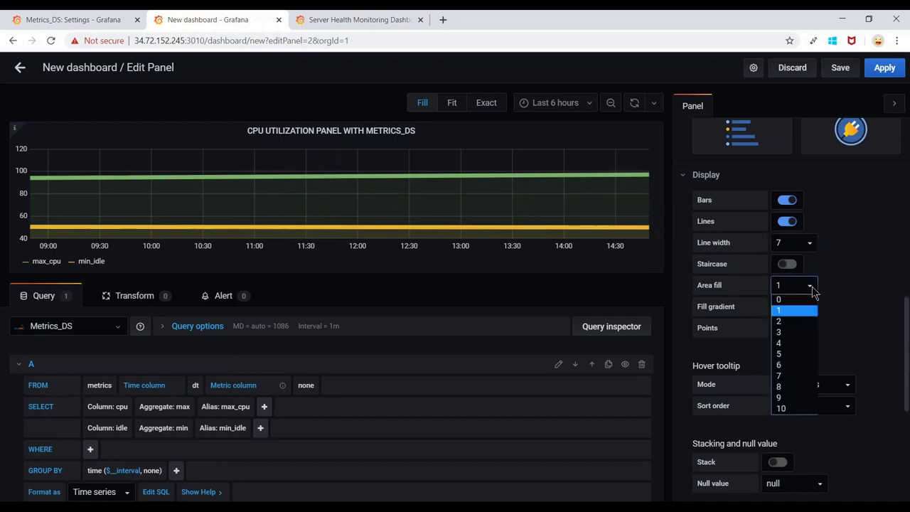
pyautogui.click(794, 345)
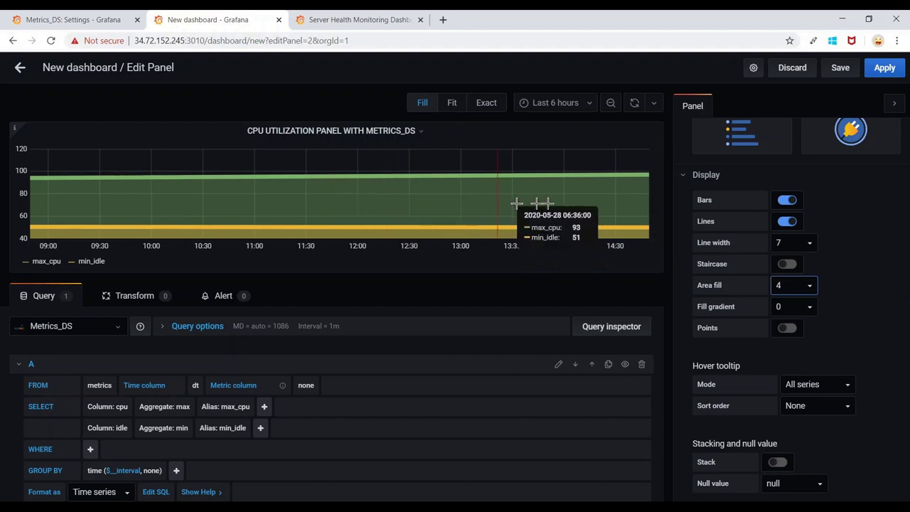
pyautogui.click(811, 307)
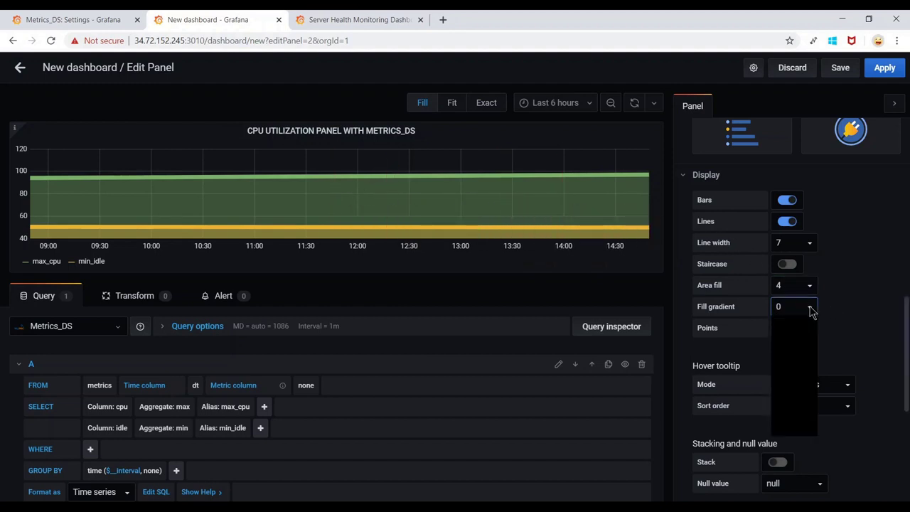
pyautogui.click(789, 344)
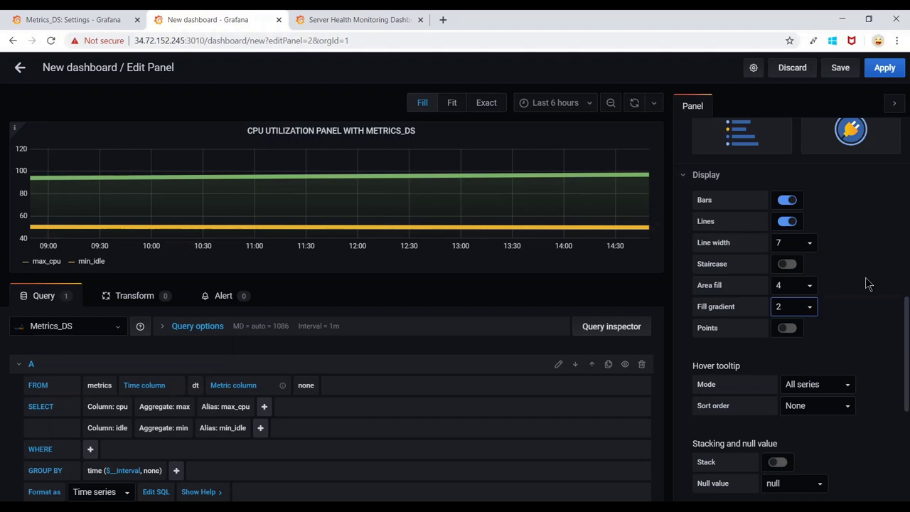
# Turn on data points with a point radius of 3.
pyautogui.click(787, 328)
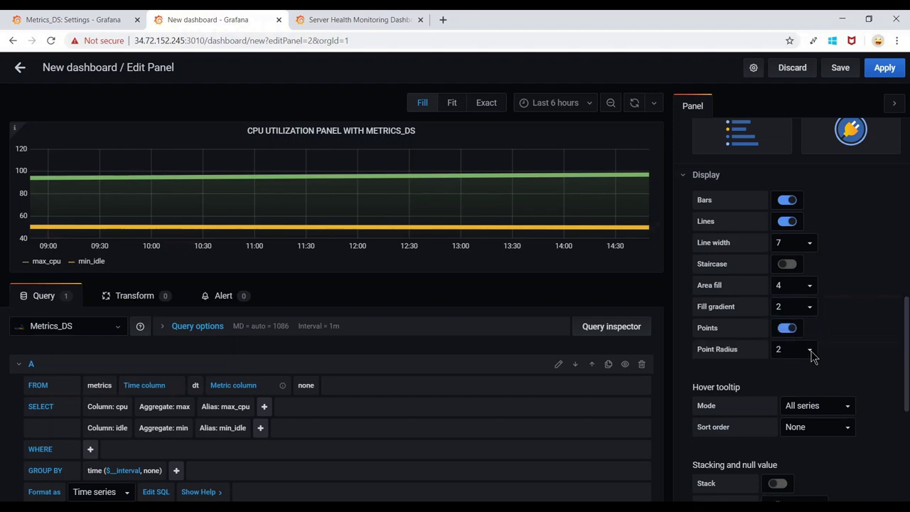
pyautogui.click(811, 349)
pyautogui.click(787, 397)
pyautogui.scroll(-1, 847, 298)
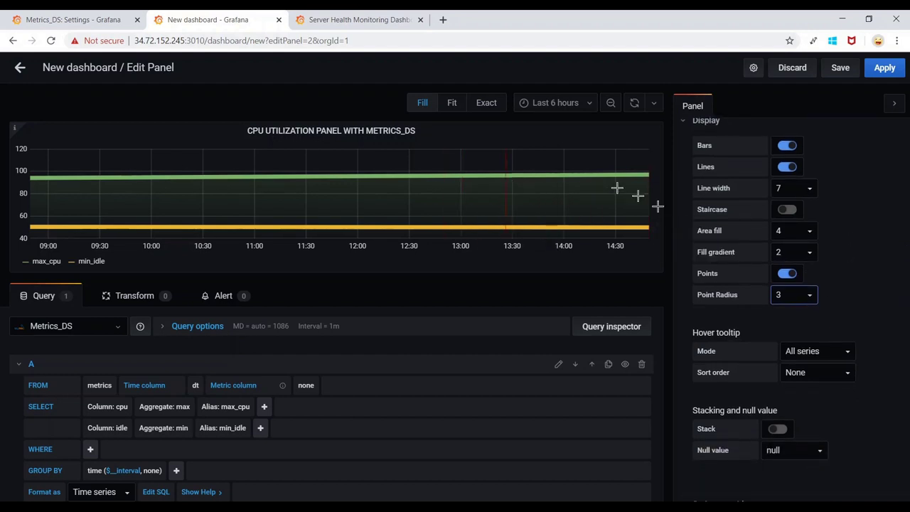
pyautogui.scroll(-2, 862, 340)
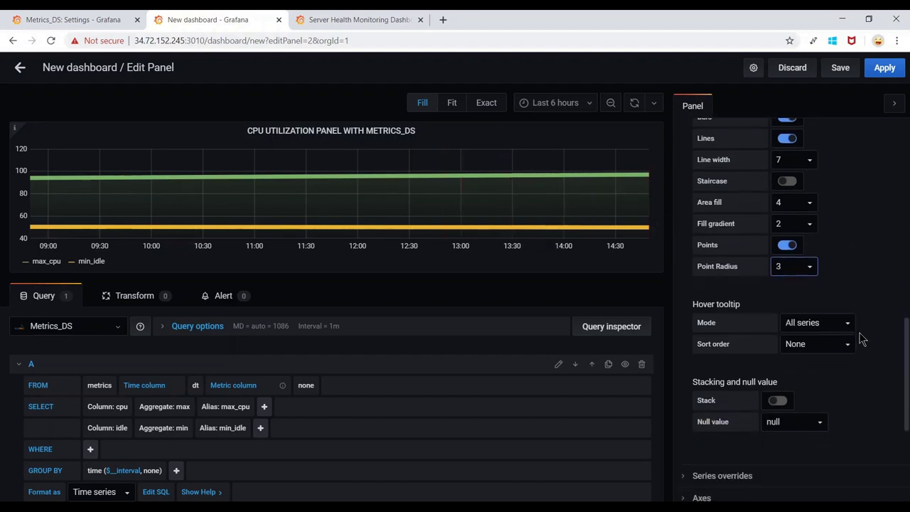
pyautogui.scroll(-4, 861, 340)
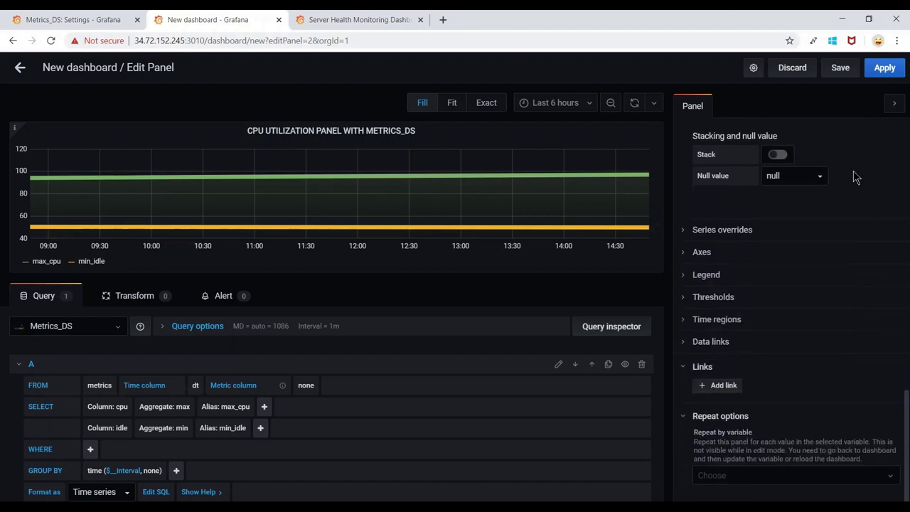
pyautogui.scroll(6, 848, 197)
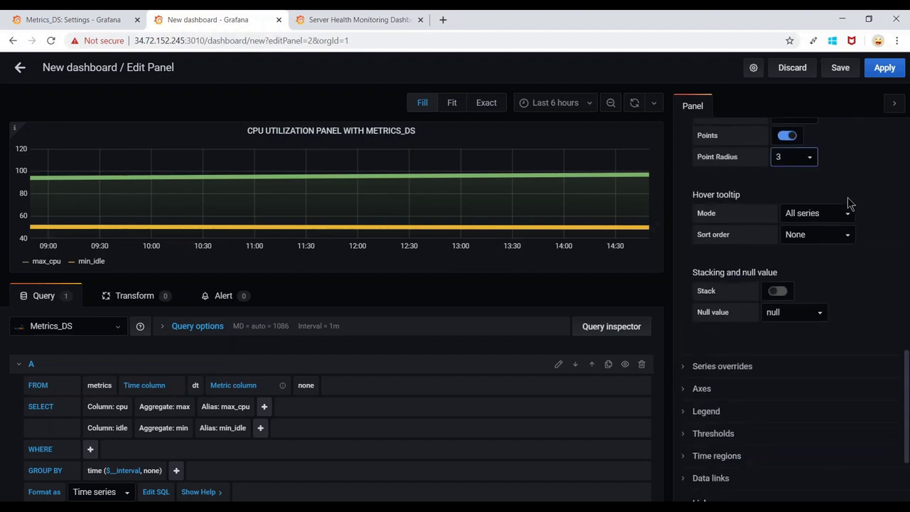
pyautogui.scroll(8, 849, 203)
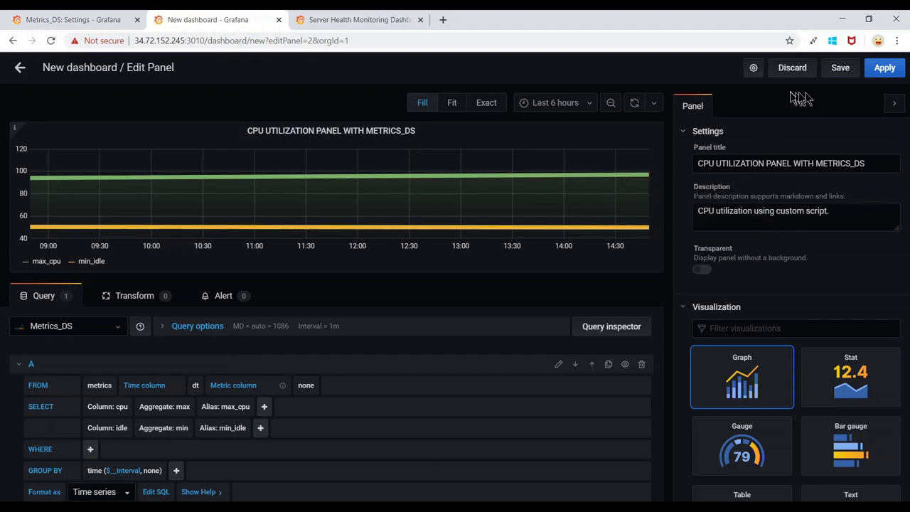
# Save the new dashboard named 'Example 01 - CPU UTILIZATION DASHBOARD', keeping the General folder.
pyautogui.click(841, 69)
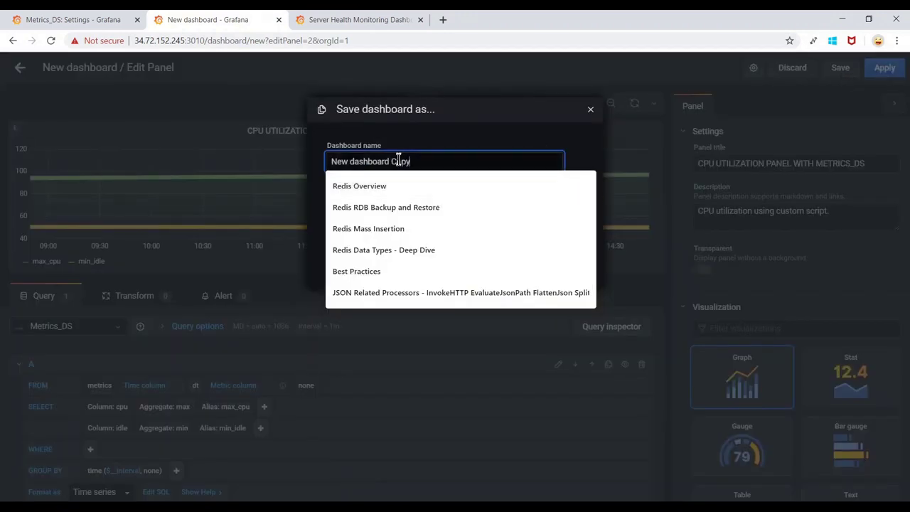
pyautogui.moveTo(447, 161); pyautogui.dragTo(249, 166)
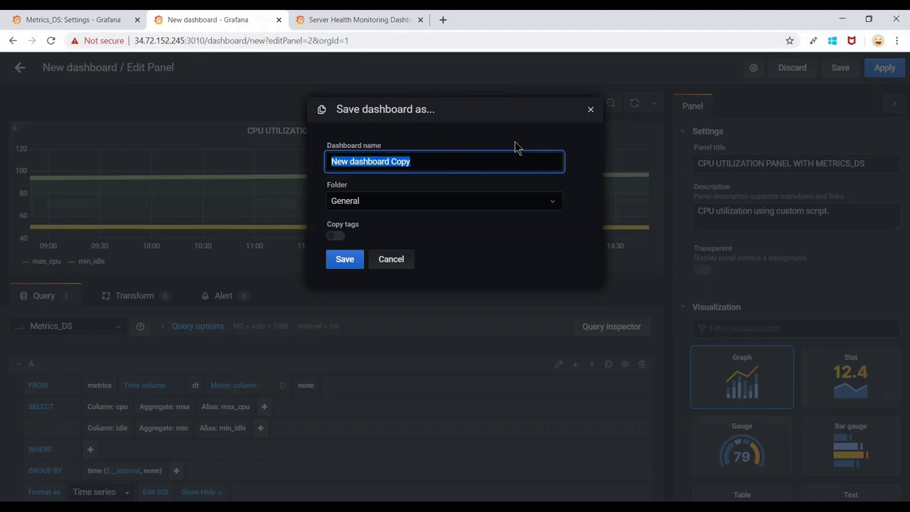
pyautogui.write('Example 01')
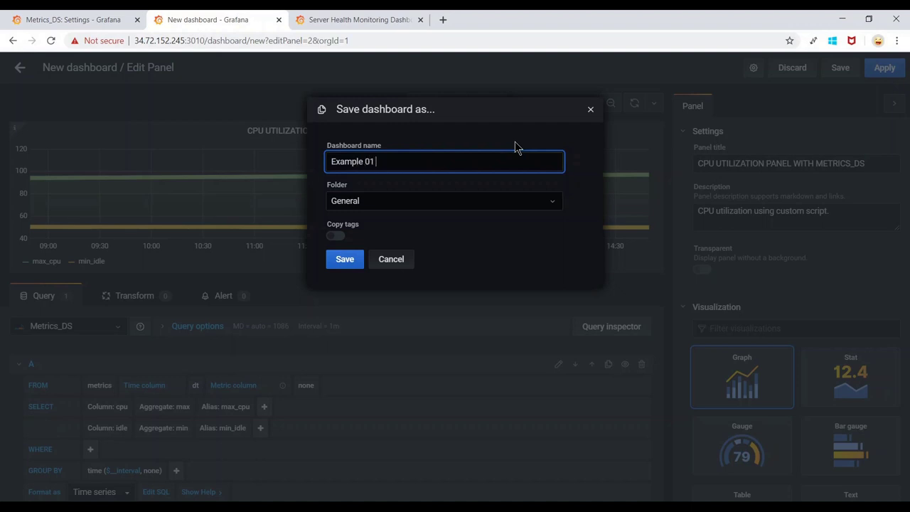
pyautogui.write(' - CPU UTILIZATION DASHBOARD')
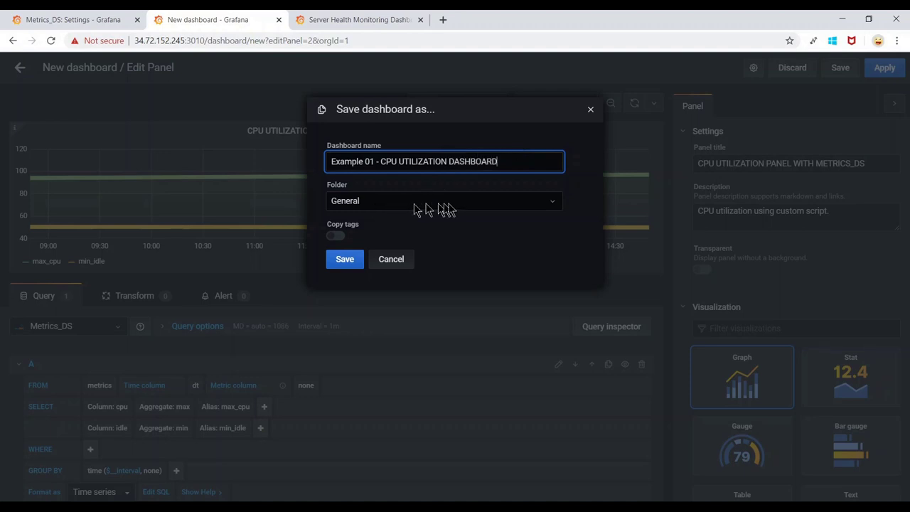
pyautogui.click(463, 206)
pyautogui.click(463, 202)
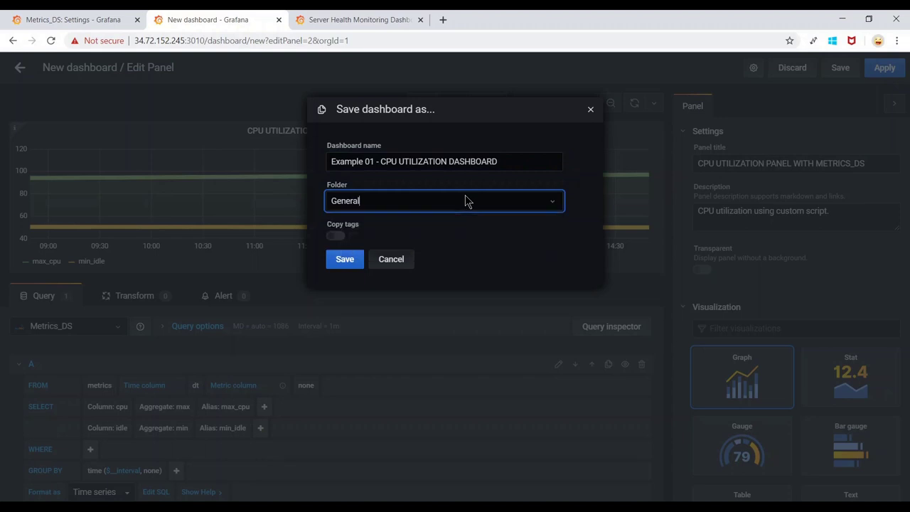
pyautogui.click(345, 260)
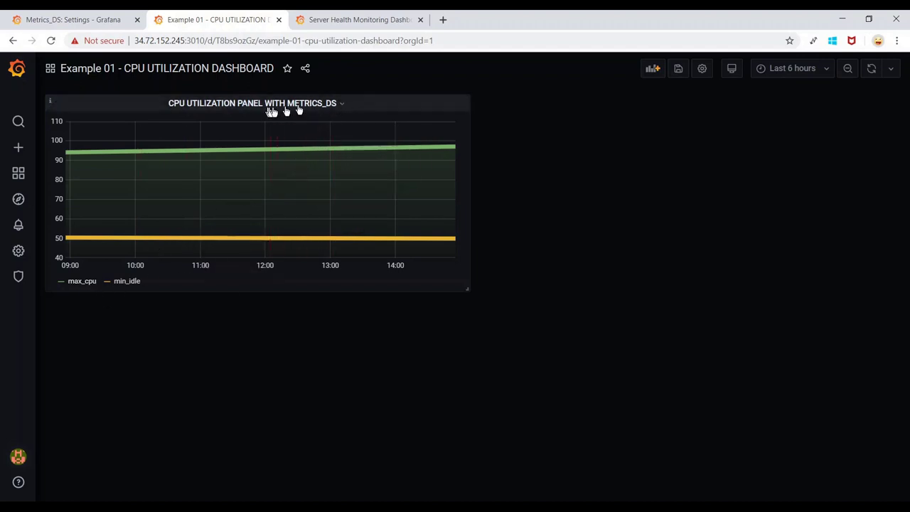
# Duplicate the CPU UTILIZATION PANEL WITH METRICS_DS panel and open the copy in the editor.
pyautogui.click(344, 105)
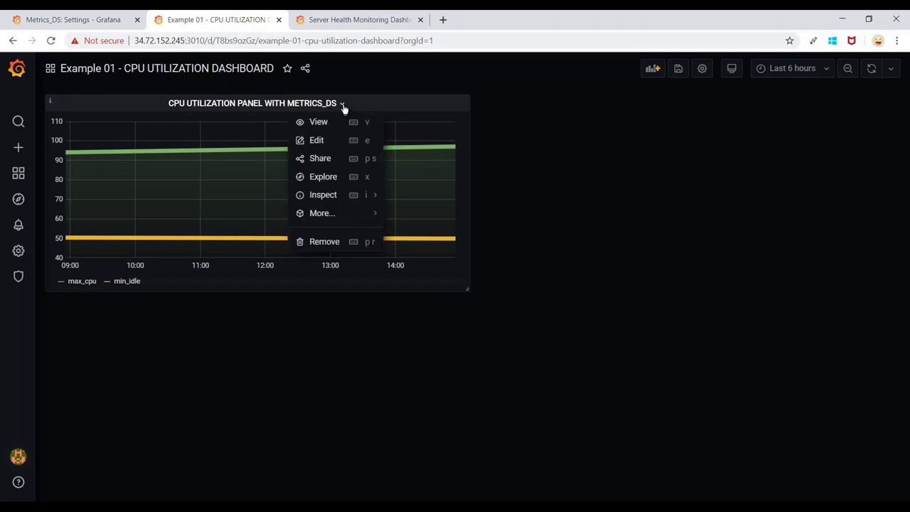
pyautogui.moveTo(339, 211)
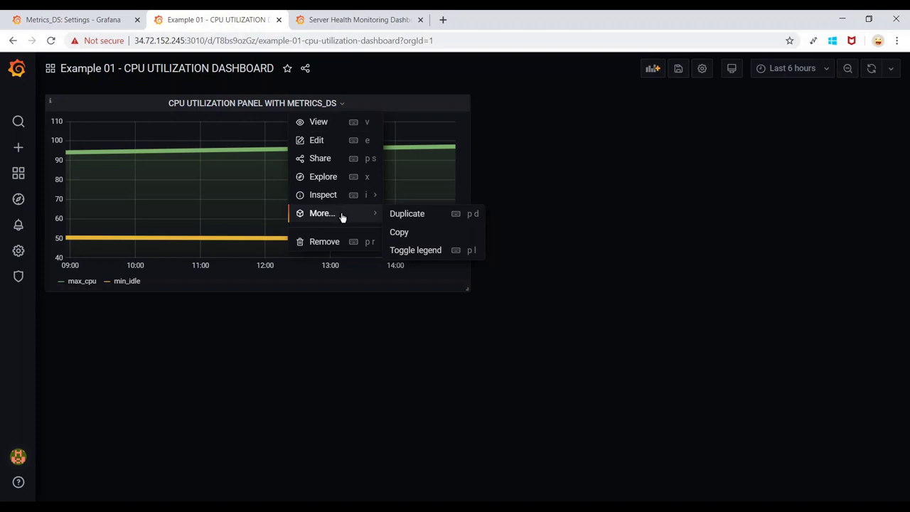
pyautogui.click(443, 219)
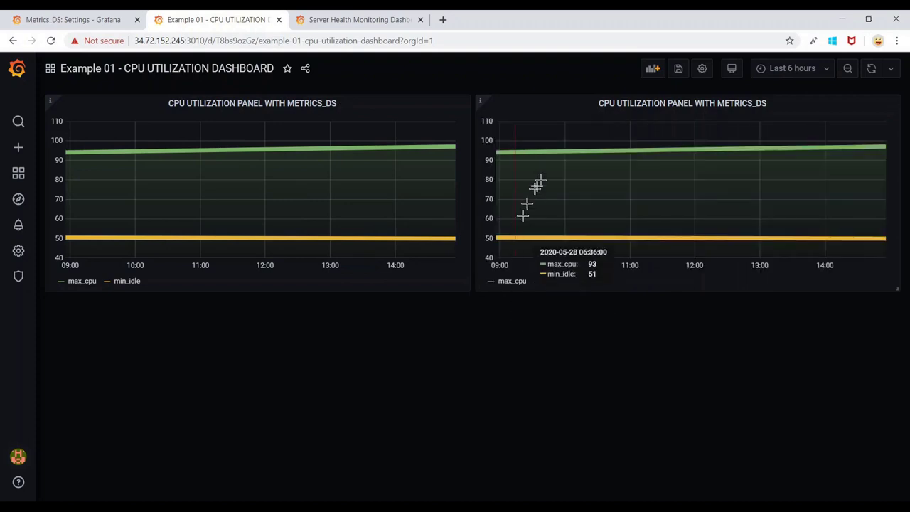
pyautogui.click(773, 105)
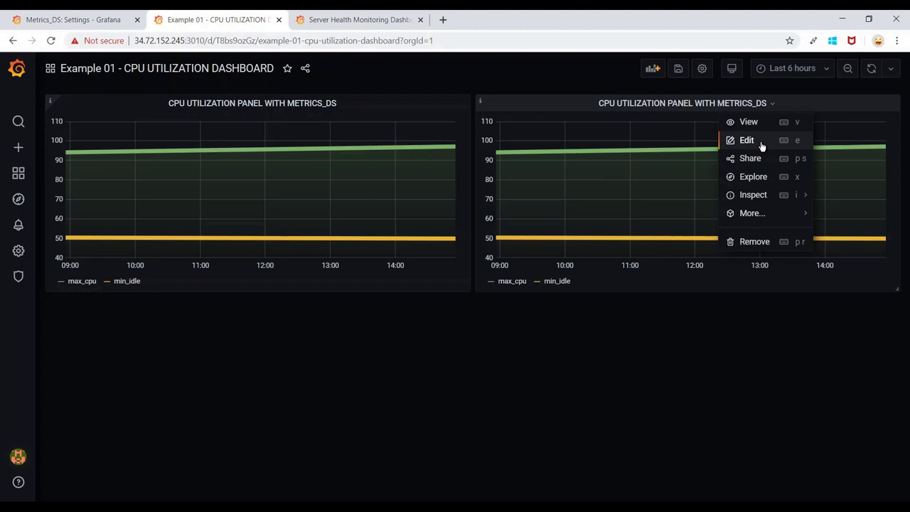
pyautogui.click(747, 140)
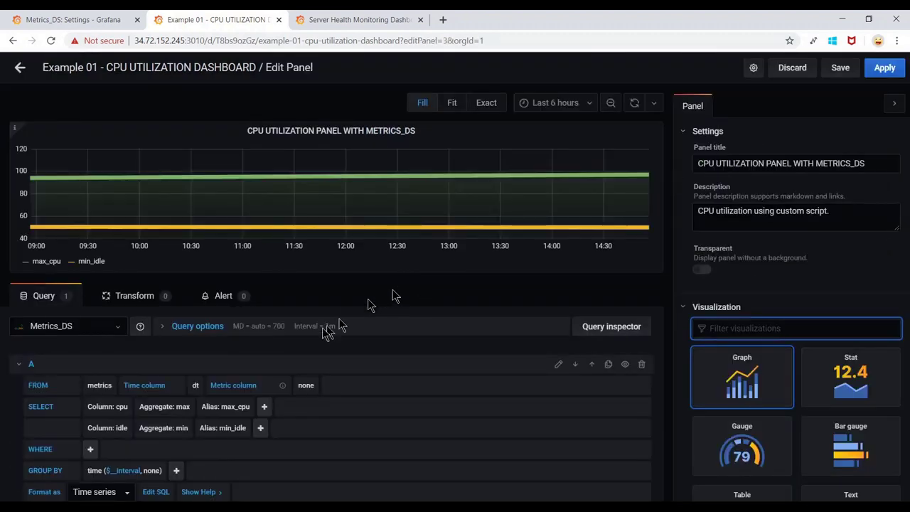
# Change the cpu aggregate from max to min and remove the idle column from the query.
pyautogui.scroll(-1, 324, 333)
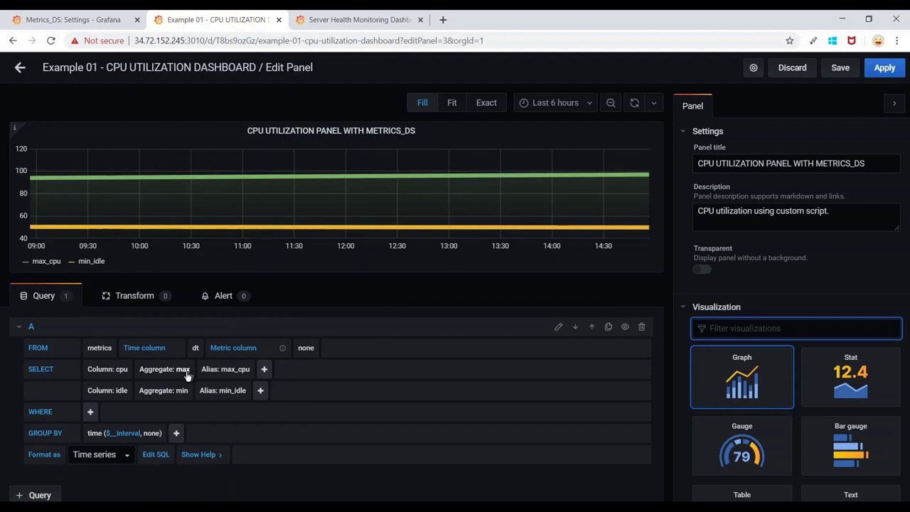
pyautogui.click(183, 370)
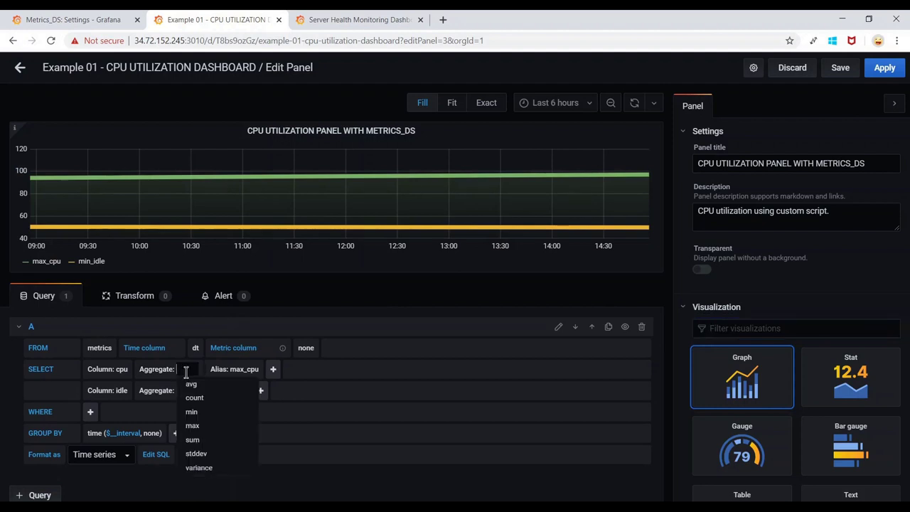
pyautogui.click(193, 413)
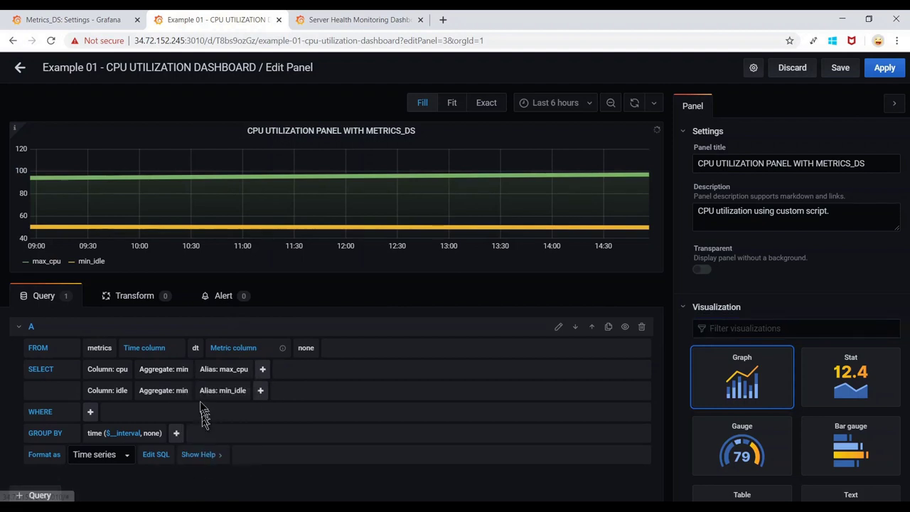
pyautogui.click(100, 397)
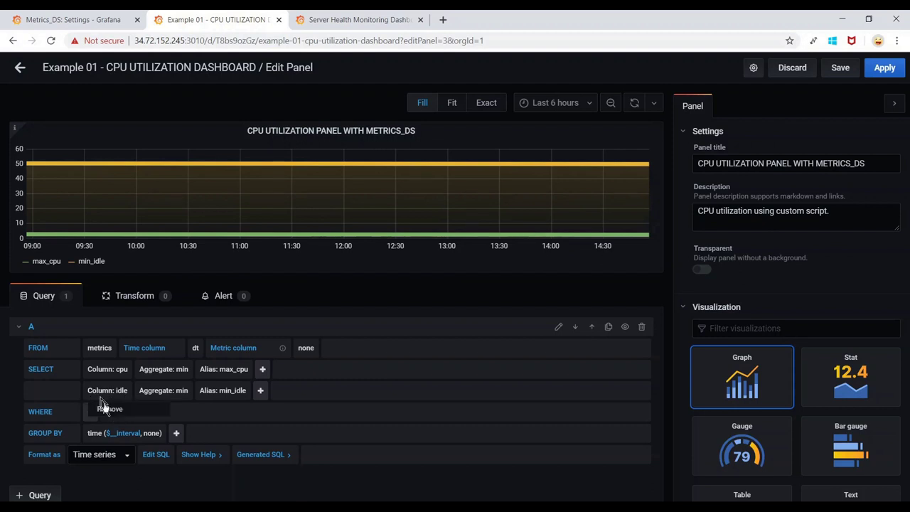
pyautogui.click(108, 409)
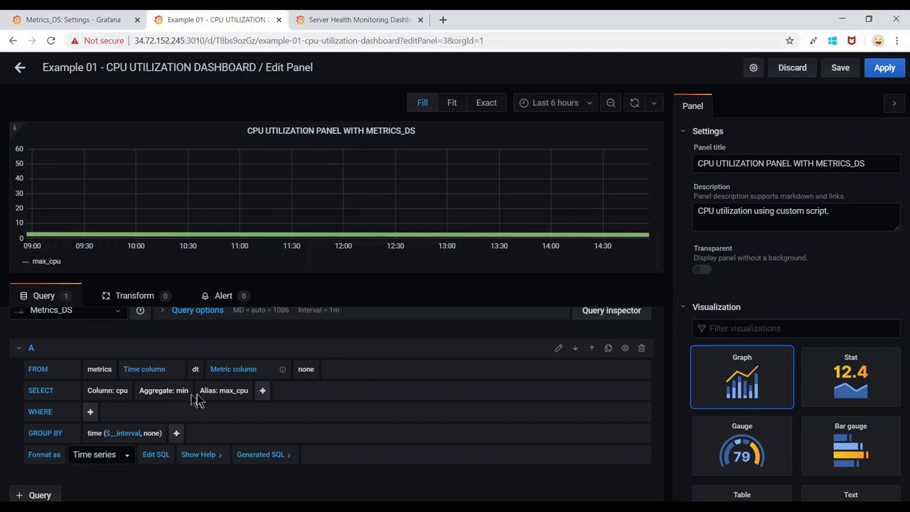
# Rename the series alias from max_cpu to min_cpu and bring up the save dialog.
pyautogui.click(234, 392)
pyautogui.press('Home')
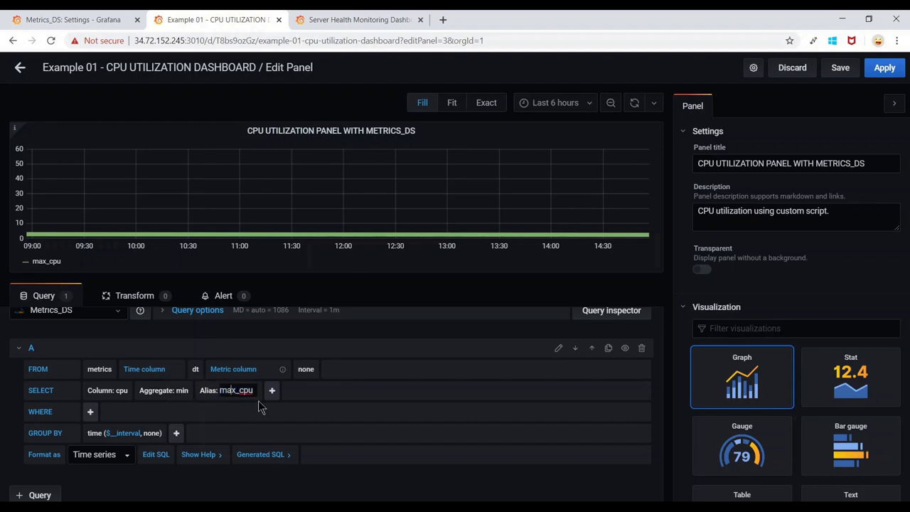
pyautogui.hotkey('shift', 'Right')
pyautogui.hotkey('shift', 'Right')
pyautogui.hotkey('shift', 'Right')
pyautogui.press('BackSpace')
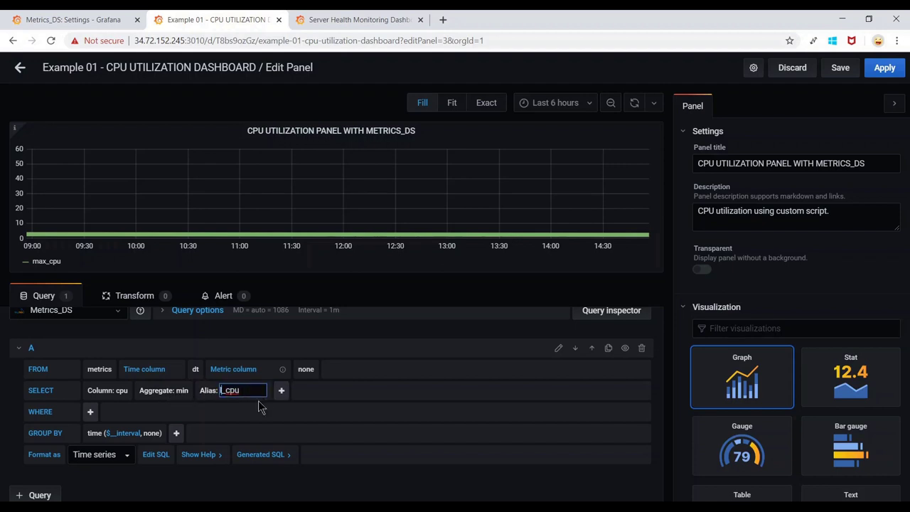
pyautogui.write('MImin')
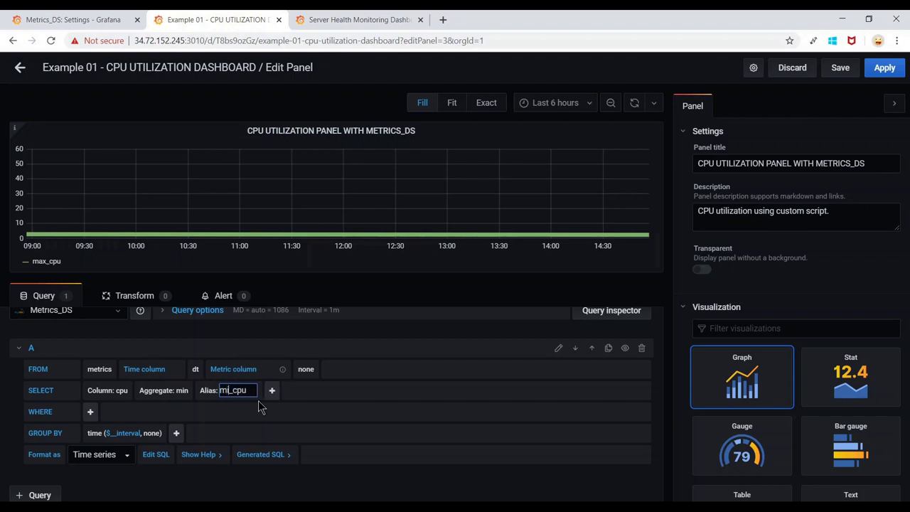
pyautogui.click(387, 411)
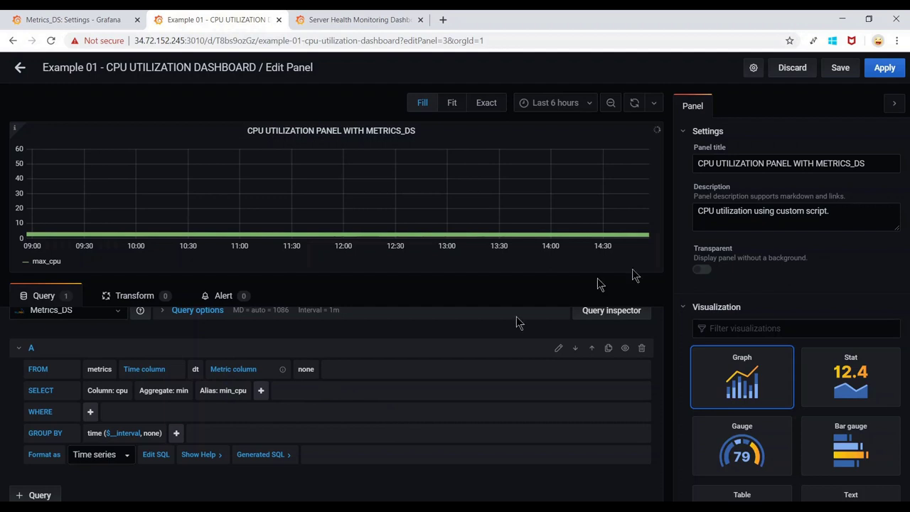
pyautogui.click(840, 68)
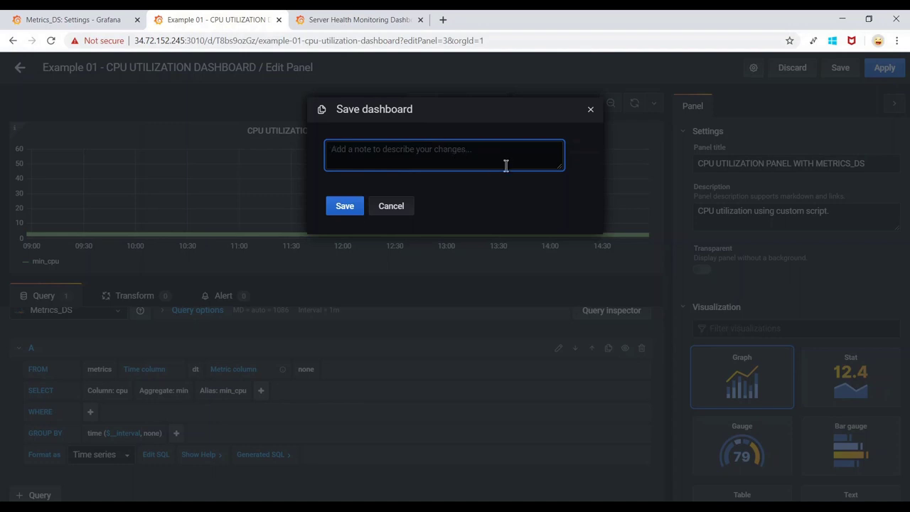
# Save the dashboard with the note 'Adding minimum cpu utilization panel'.
pyautogui.write('Adding')
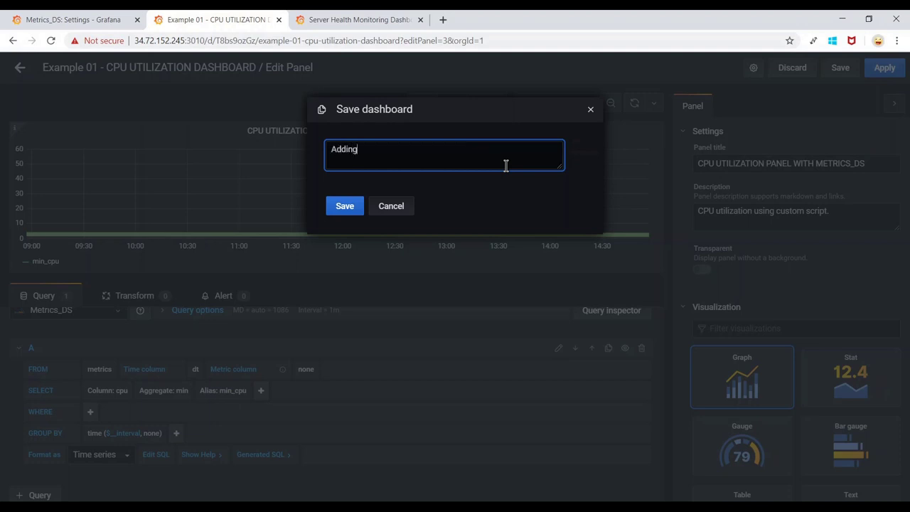
pyautogui.write(' minimum cpu utilization pa')
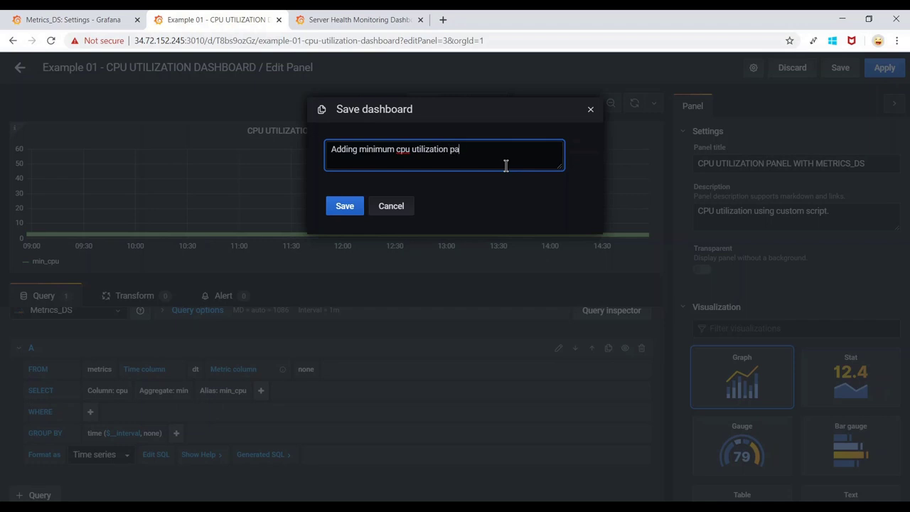
pyautogui.write('nel')
pyautogui.click(339, 209)
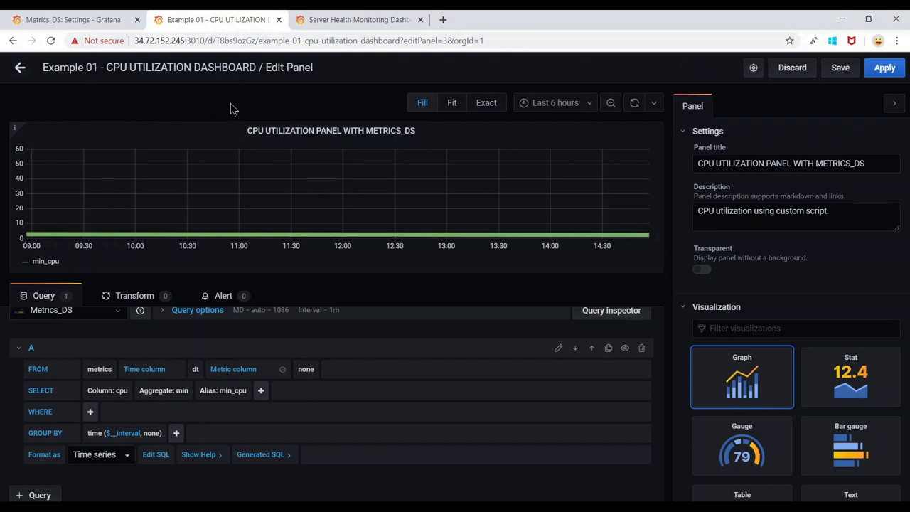
# Back on the dashboard, resize the min_cpu panel and move it below the max_cpu/min_idle panel.
pyautogui.click(20, 69)
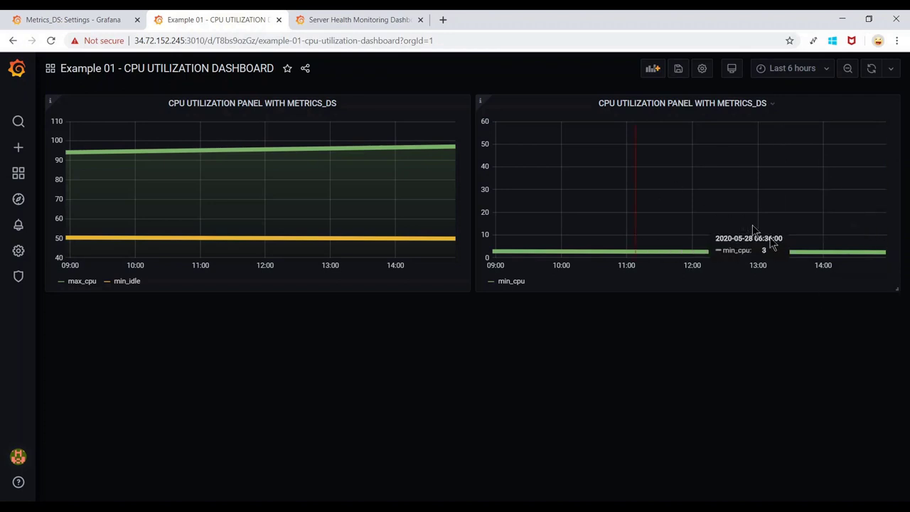
pyautogui.moveTo(900, 290); pyautogui.dragTo(660, 241)
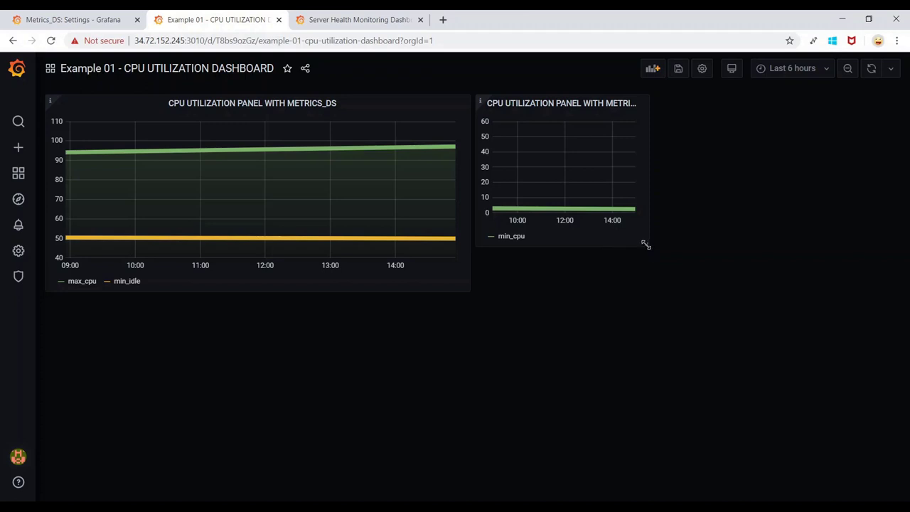
pyautogui.moveTo(645, 245); pyautogui.dragTo(897, 289)
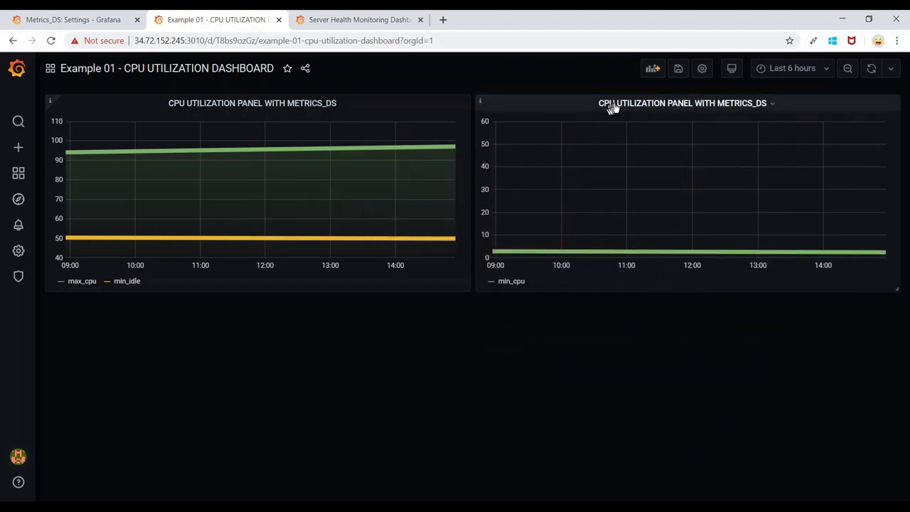
pyautogui.moveTo(622, 103); pyautogui.dragTo(190, 313)
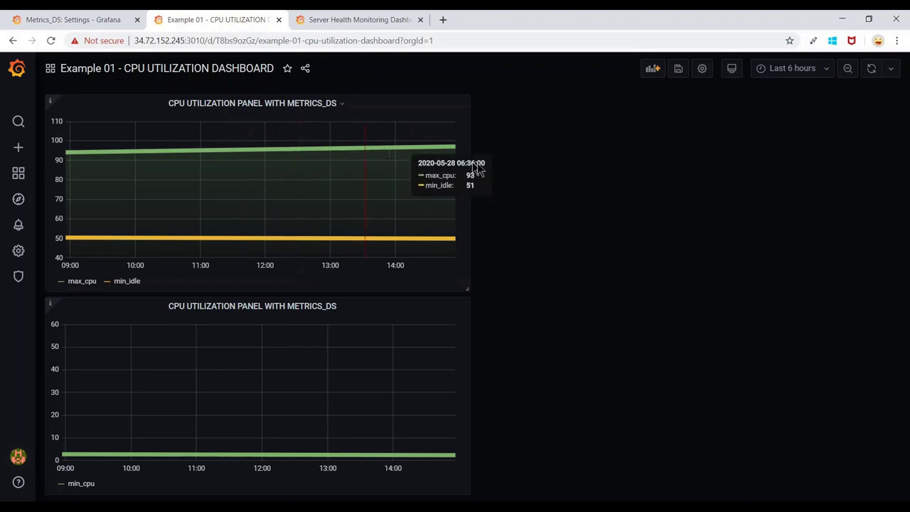
# Refresh the dashboard, set auto-refresh to 30s, then switch to the PuTTY MySQL window.
pyautogui.click(872, 74)
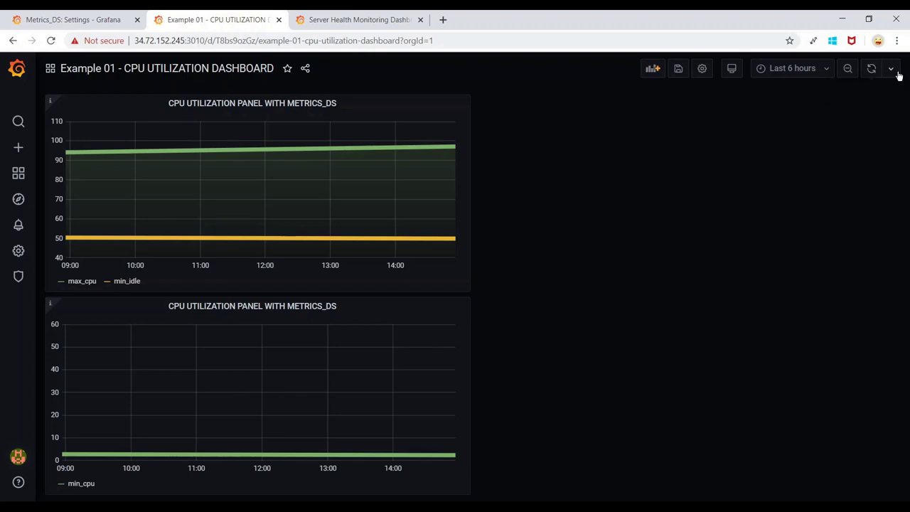
pyautogui.click(892, 70)
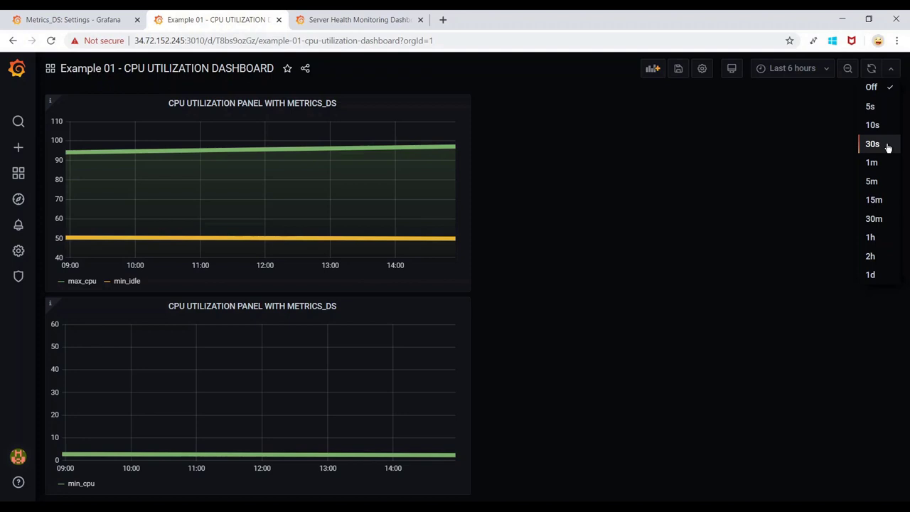
pyautogui.click(888, 145)
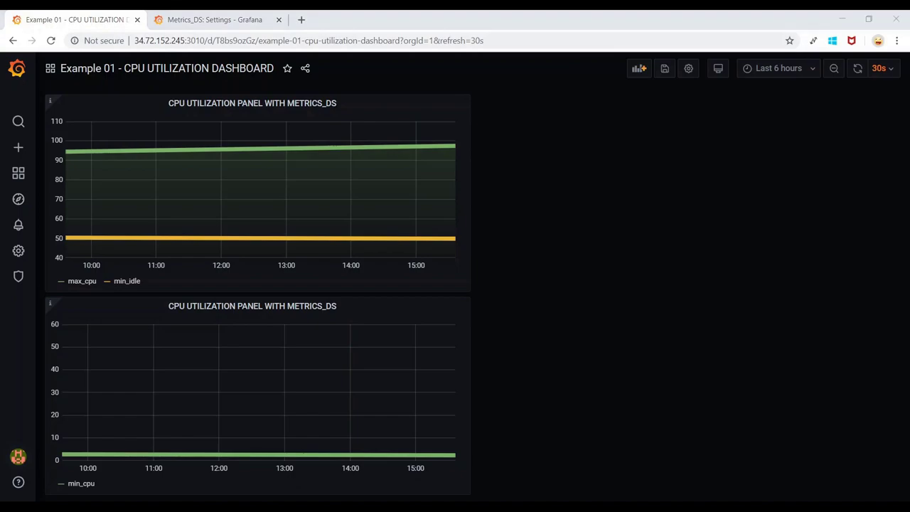
pyautogui.click(292, 470)
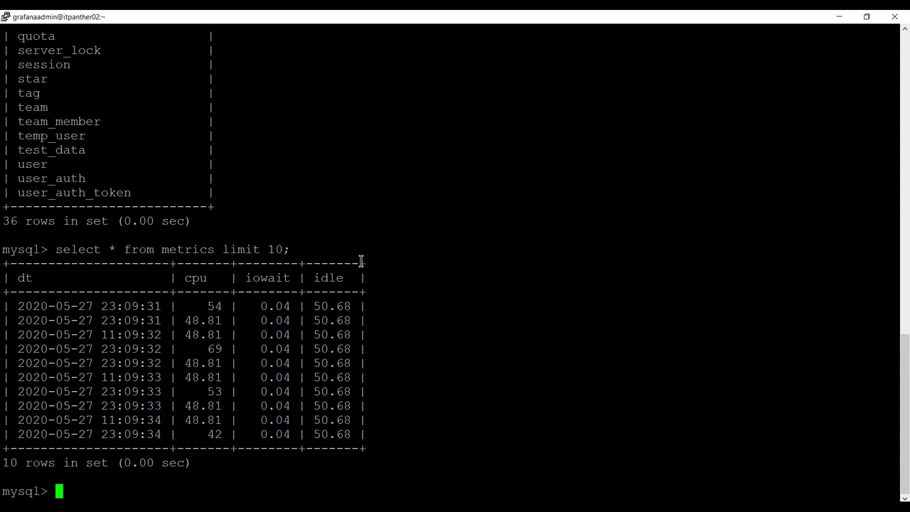
# Run 'select dt, max(cpu) from metrics group by dt limit 10;' then return to Grafana.
pyautogui.write('select dt')
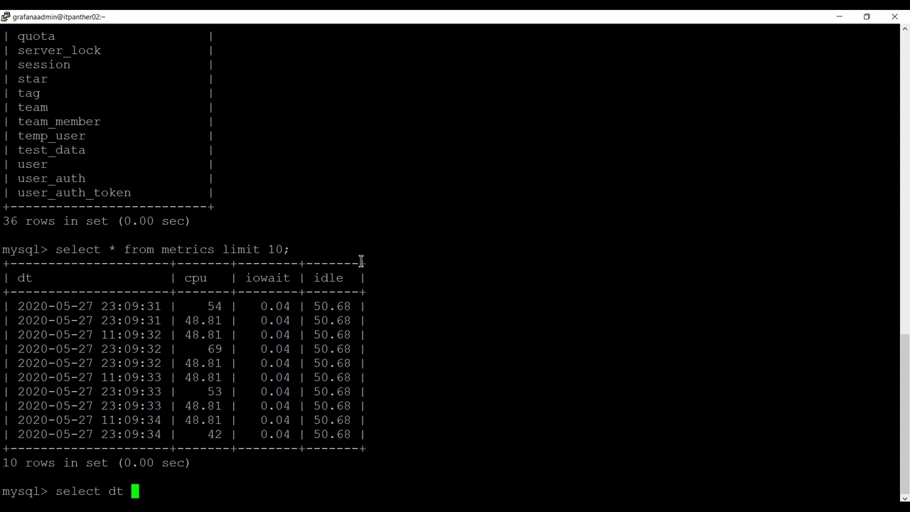
pyautogui.press('BackSpace')
pyautogui.write(', max(cpu) ')
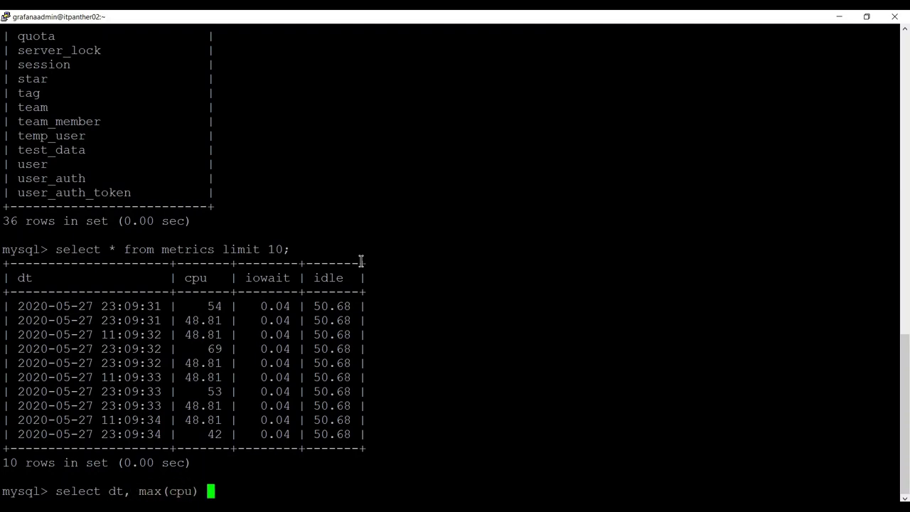
pyautogui.write('from metrics g')
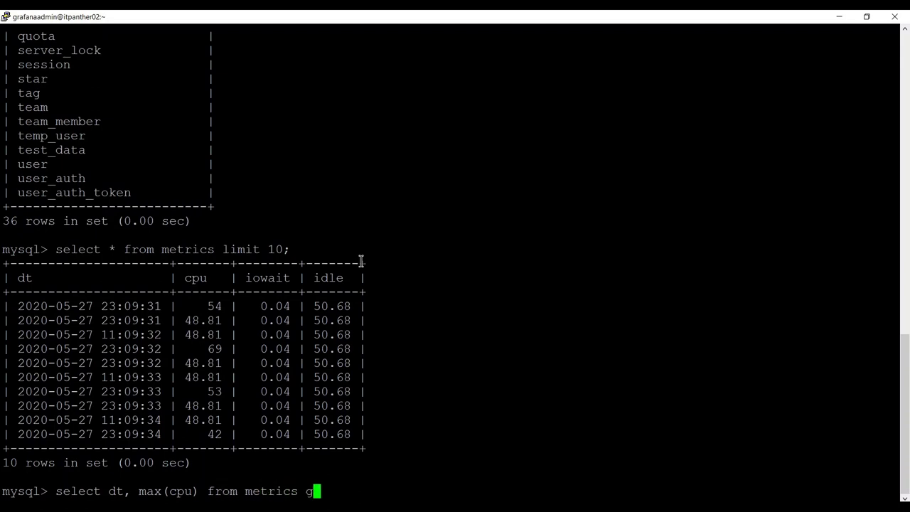
pyautogui.write('roup by dt')
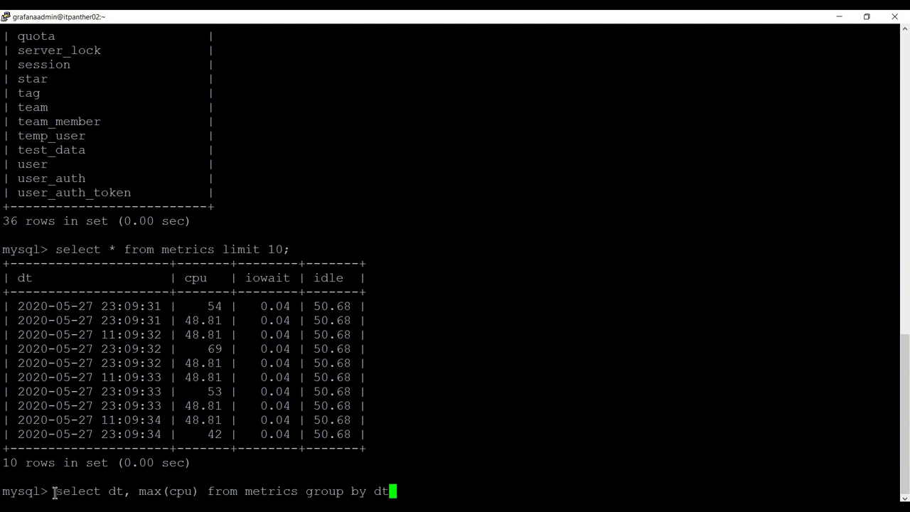
pyautogui.write(';')
pyautogui.press('BackSpace')
pyautogui.write('limit 10;')
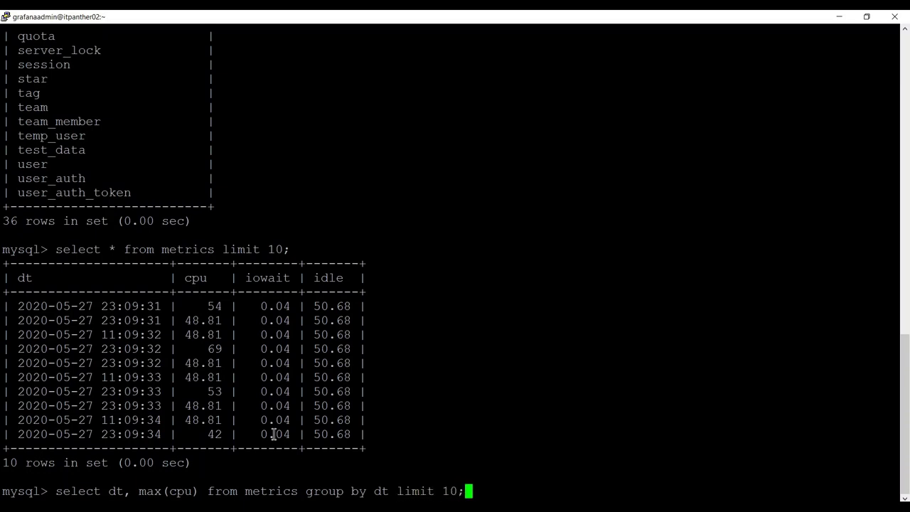
pyautogui.press('Return')
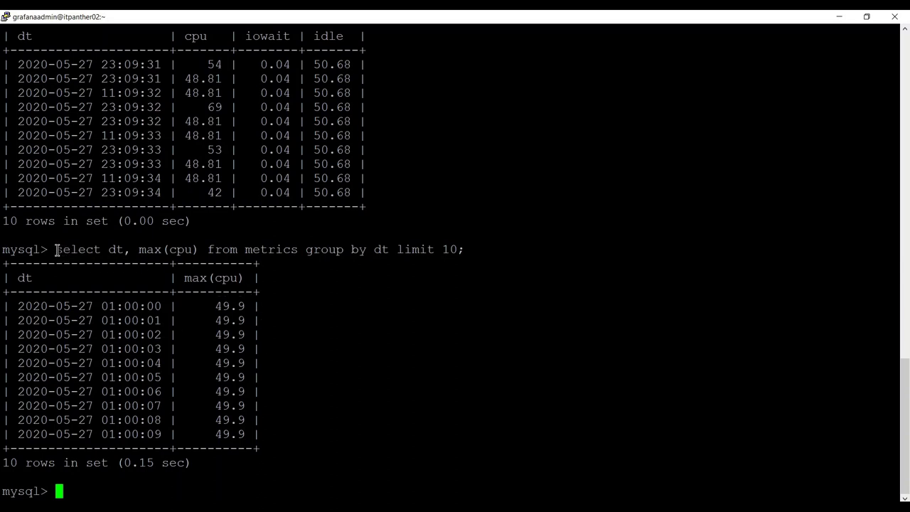
pyautogui.moveTo(56, 250); pyautogui.dragTo(385, 247)
pyautogui.hotkey('ctrl', 'c')
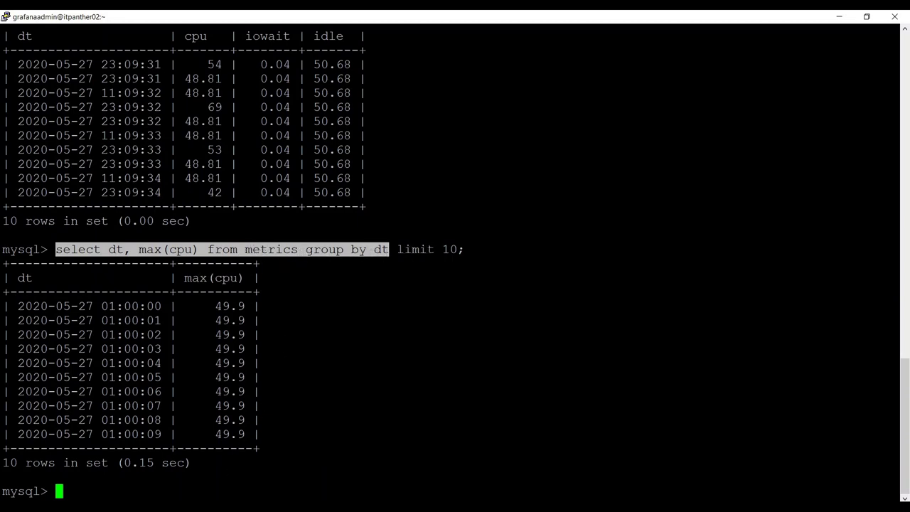
pyautogui.hotkey('alt', 'Tab')
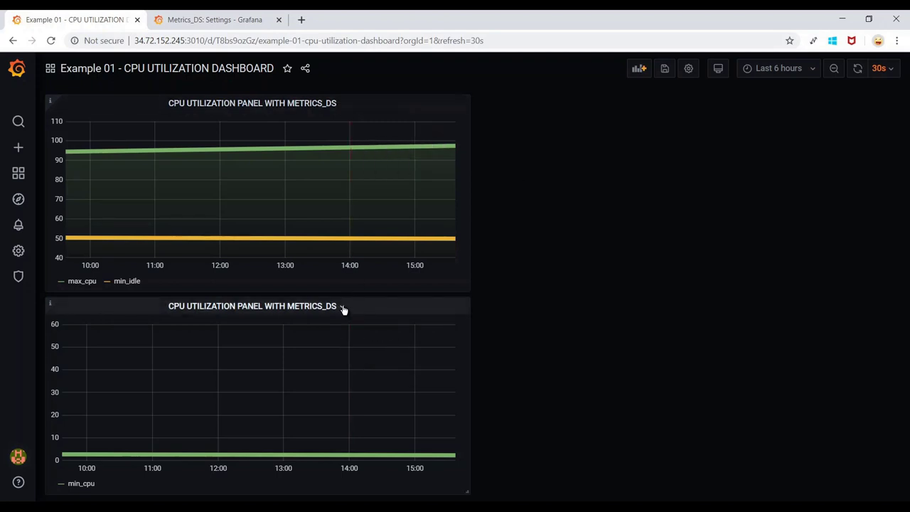
# Duplicate the CPU utilization graph panel and open the new copy in the panel editor.
pyautogui.click(342, 309)
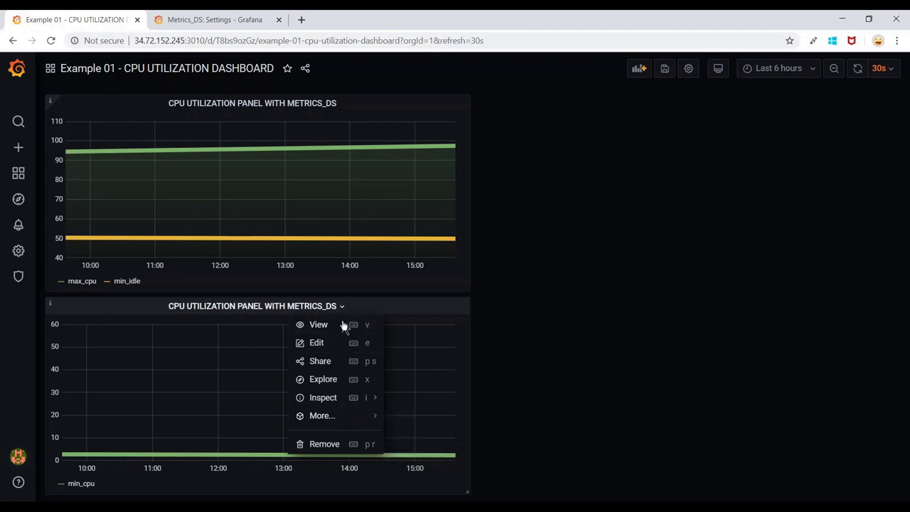
pyautogui.moveTo(356, 417)
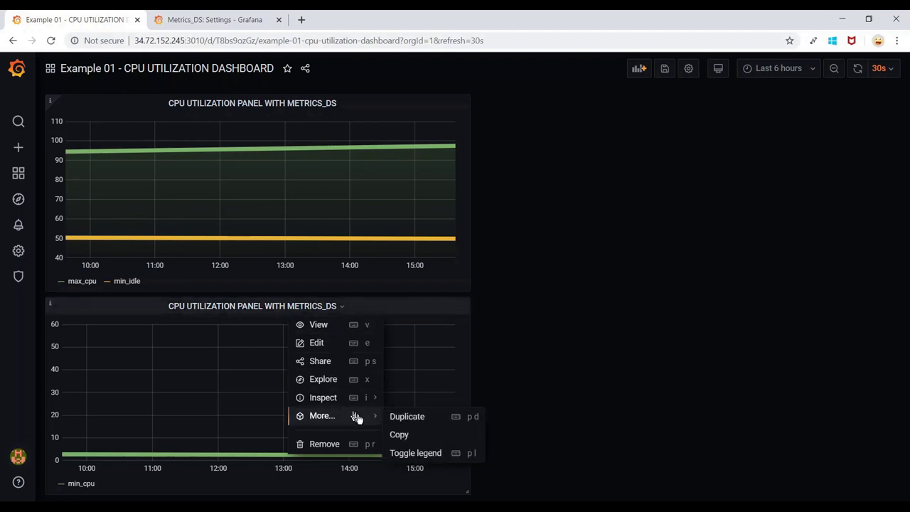
pyautogui.click(435, 417)
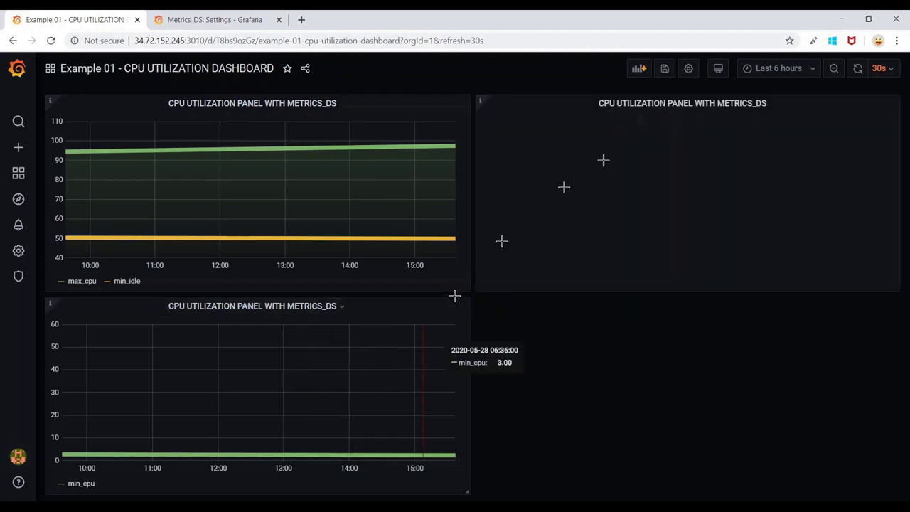
pyautogui.click(772, 105)
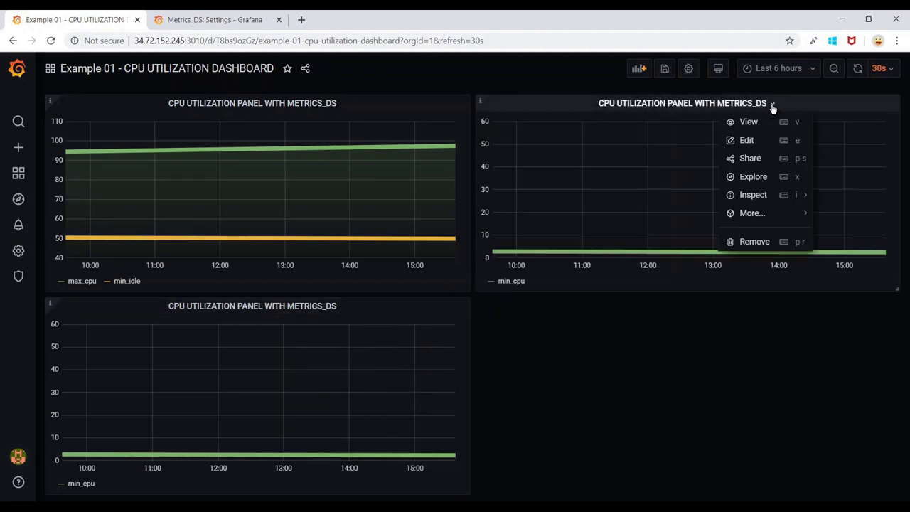
pyautogui.click(747, 141)
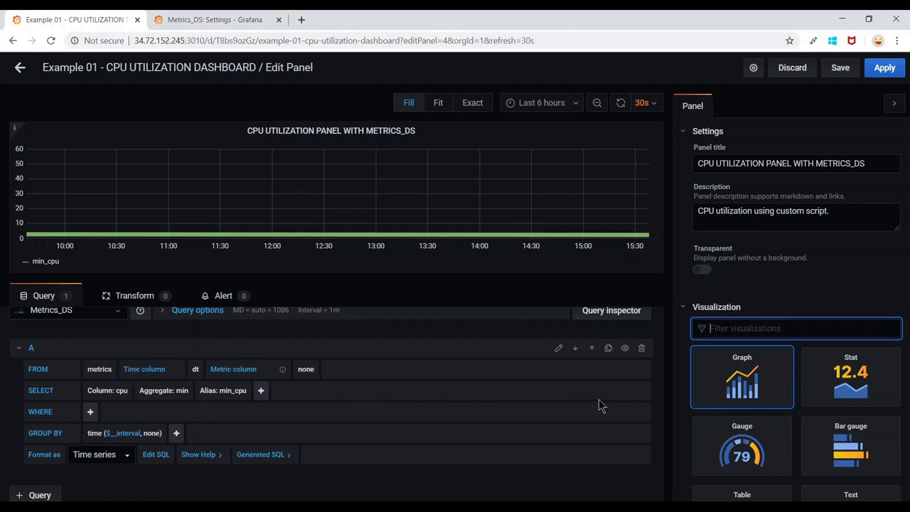
# Delete the copied panel's query A and add a fresh query.
pyautogui.scroll(1, 599, 399)
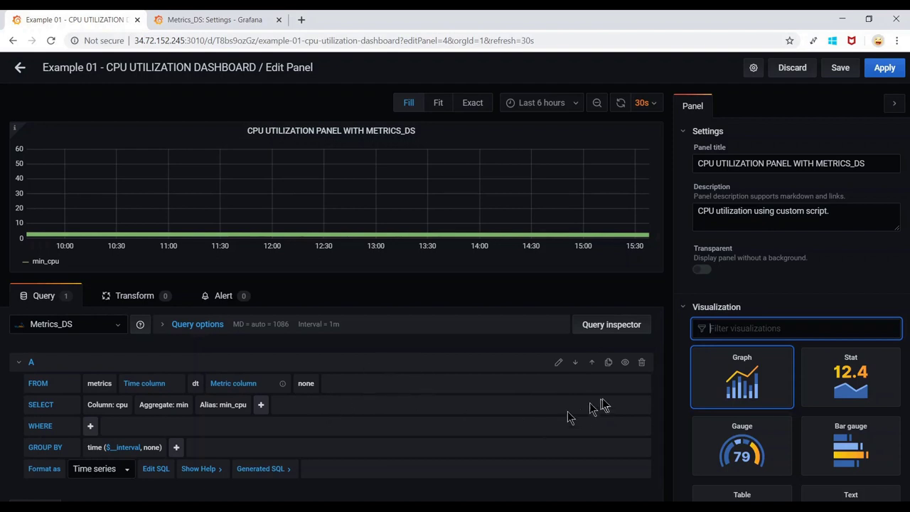
pyautogui.click(642, 364)
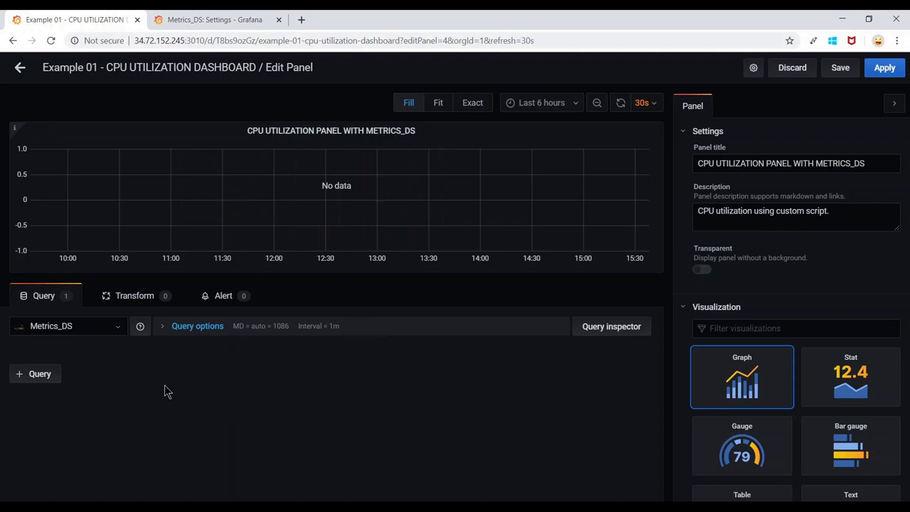
pyautogui.click(40, 377)
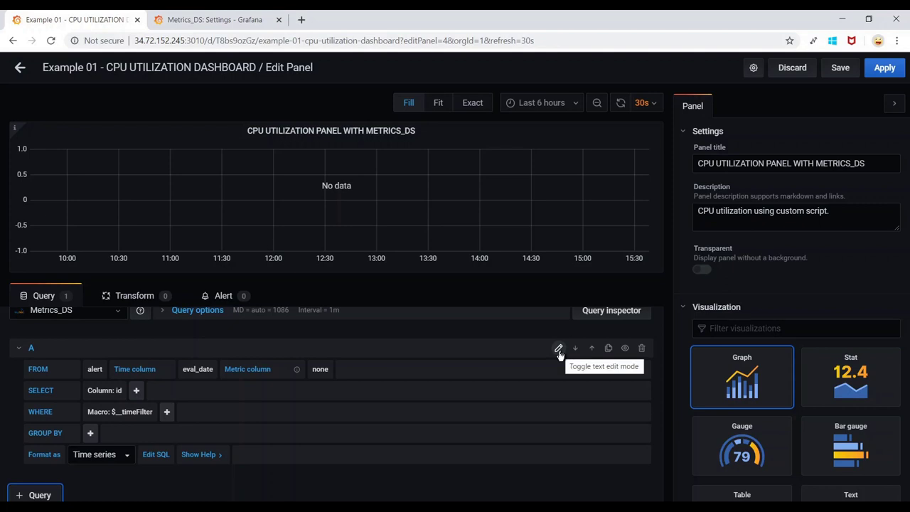
# Switch the new query to raw SQL mode and clear its default statement.
pyautogui.click(559, 349)
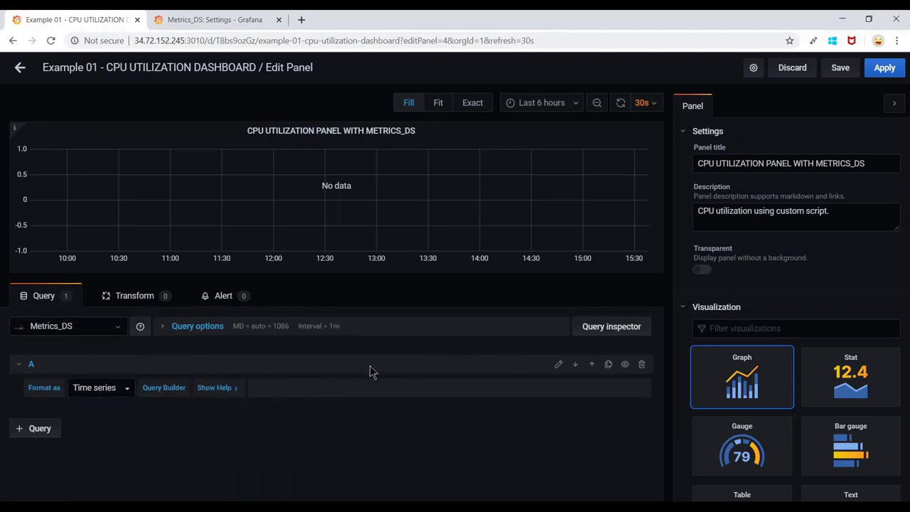
pyautogui.click(221, 419)
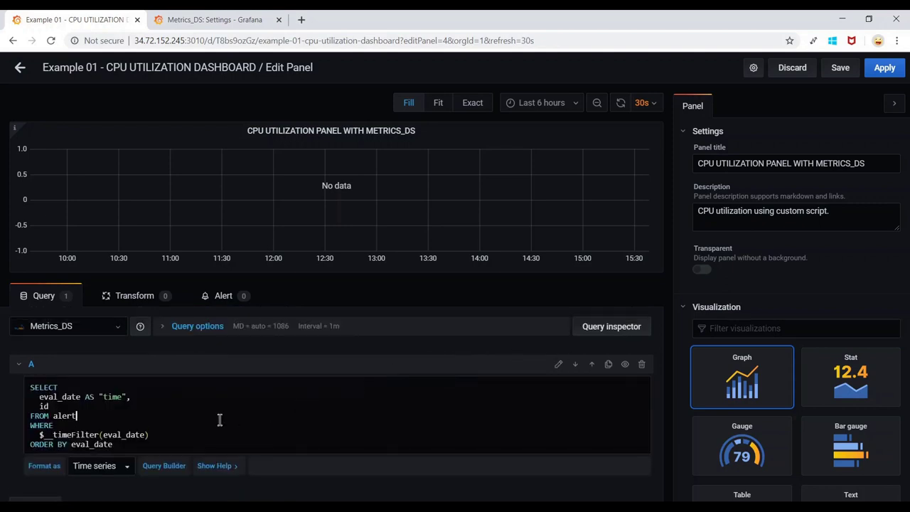
pyautogui.scroll(-1, 220, 421)
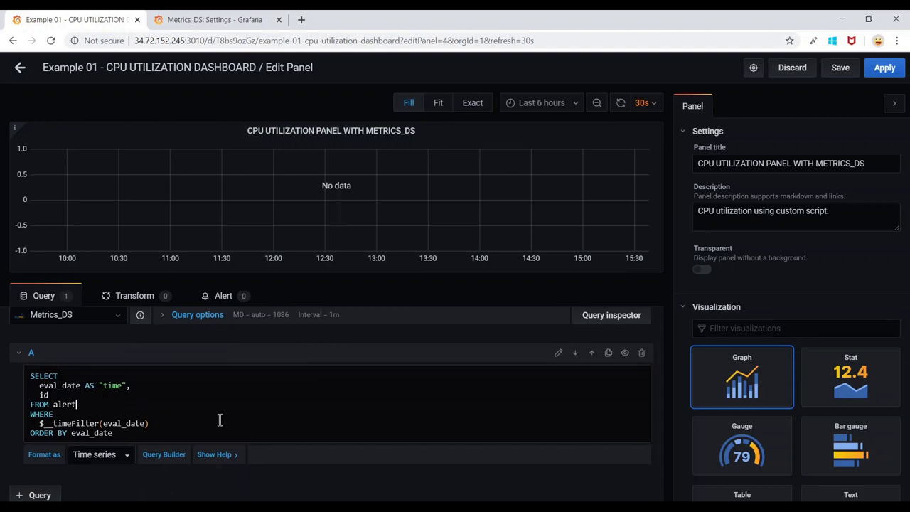
pyautogui.hotkey('ctrl', 'a')
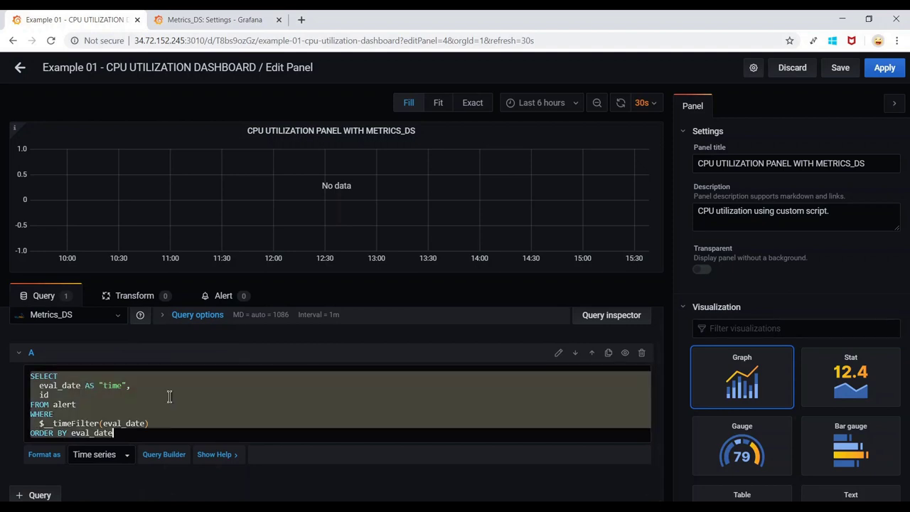
pyautogui.press('BackSpace')
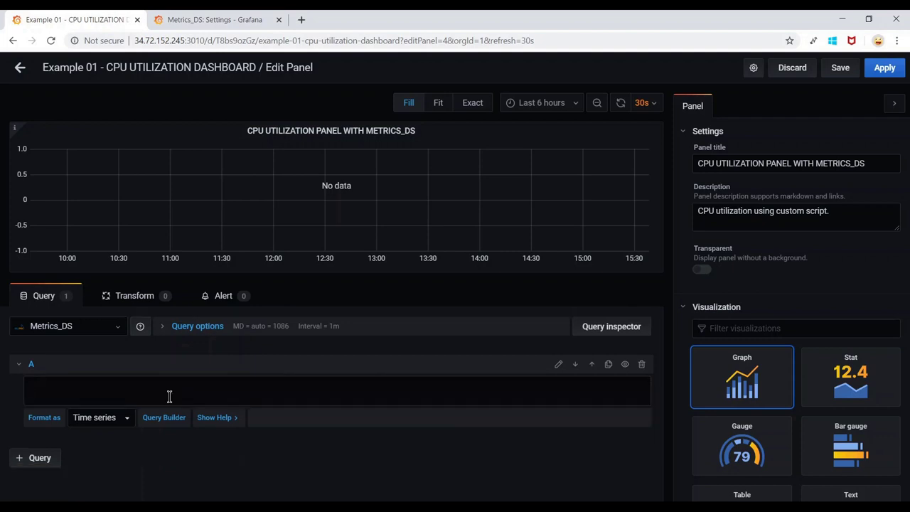
# Set the SQL to: select dt as "time", max(cpu) from metrics group by dt.
pyautogui.hotkey('ctrl', 'v')
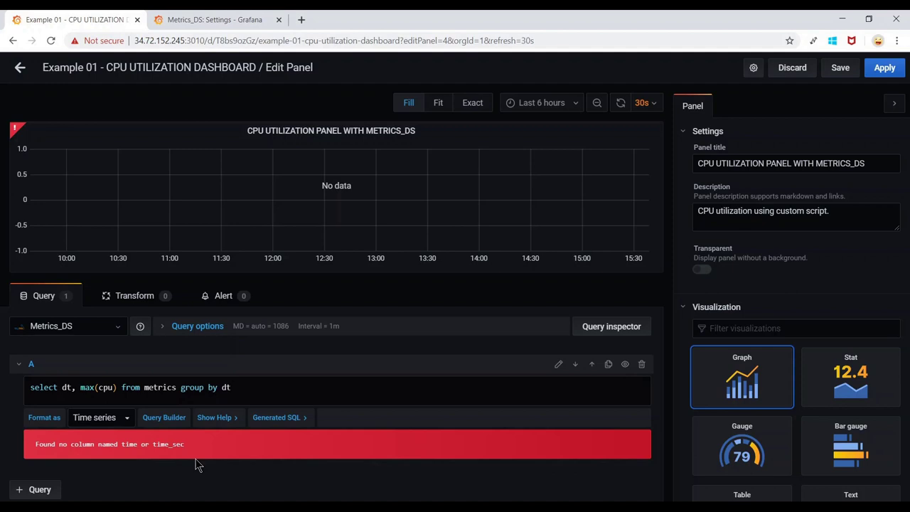
pyautogui.click(76, 387)
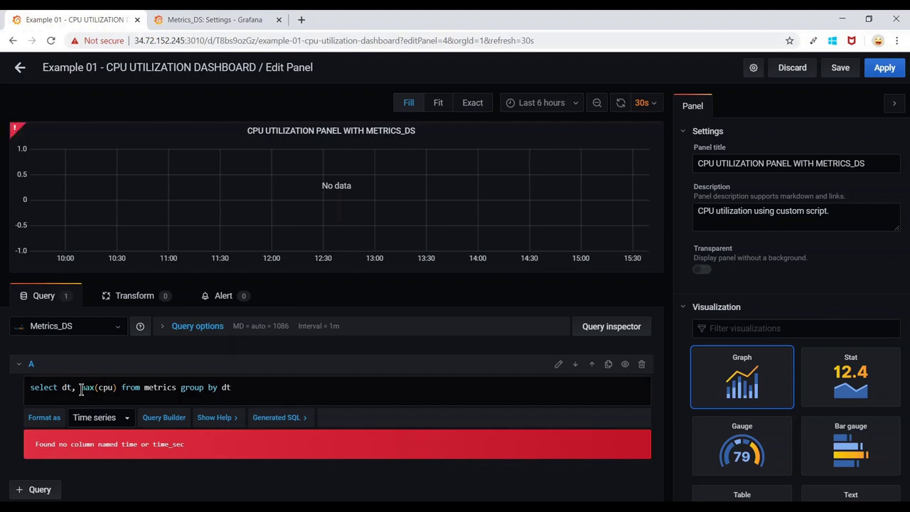
pyautogui.write('as ')
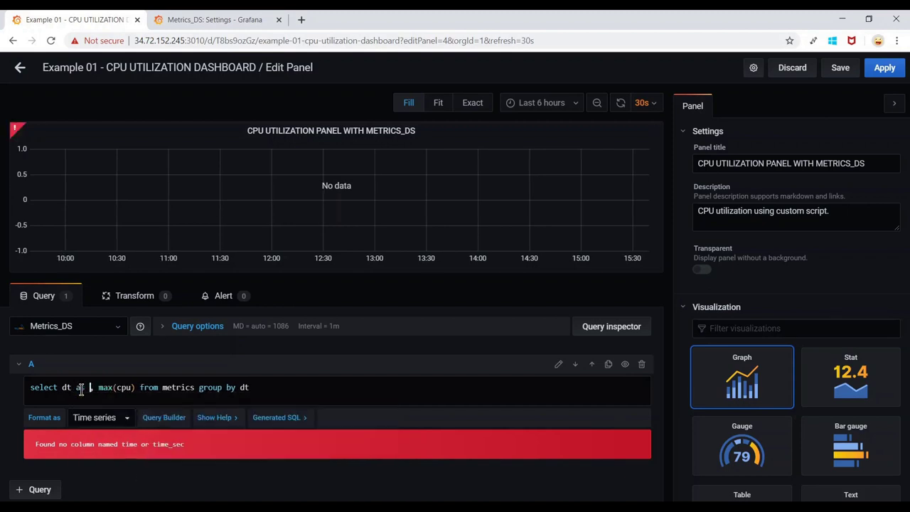
pyautogui.write('"time"')
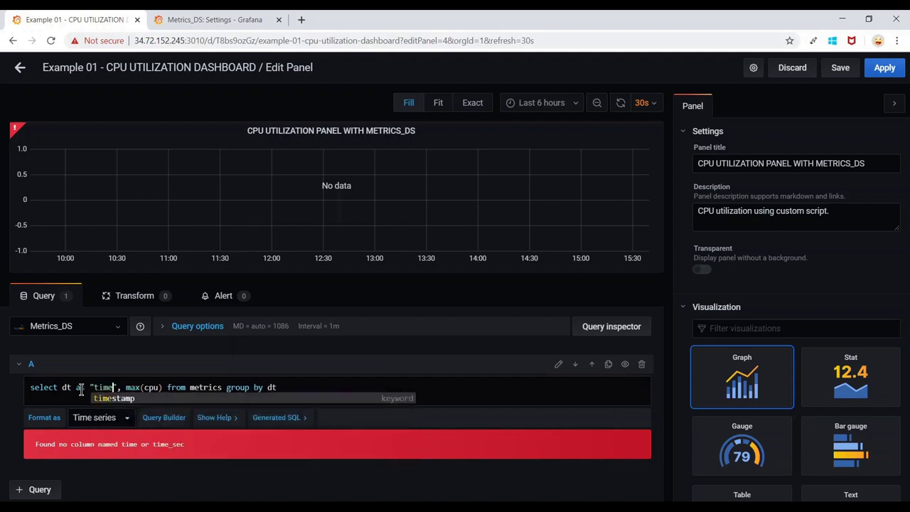
pyautogui.click(313, 386)
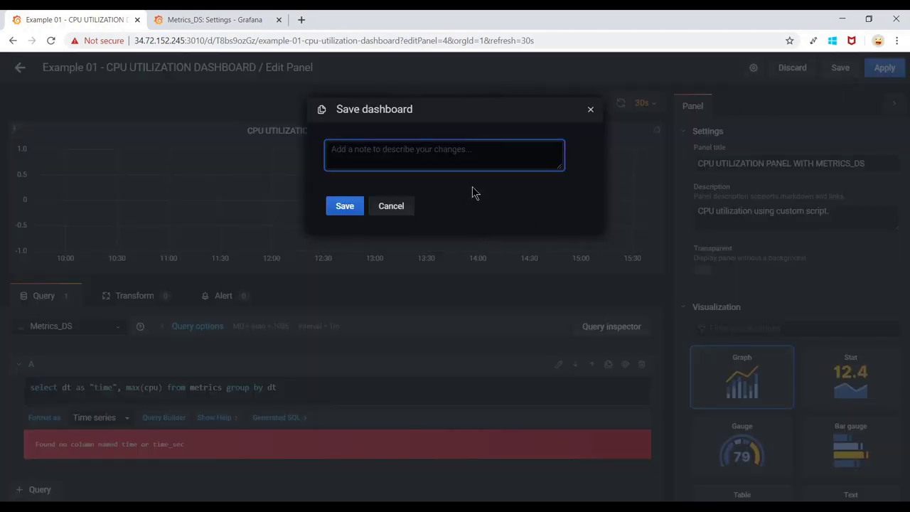
# Save the dashboard with the note 'added a panel with custom query.'.
pyautogui.write('added')
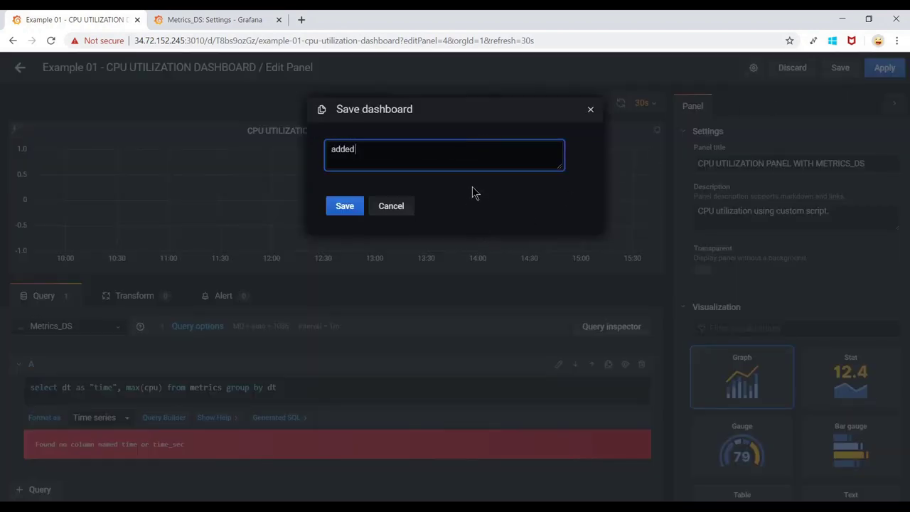
pyautogui.write(' a panel with custom query.')
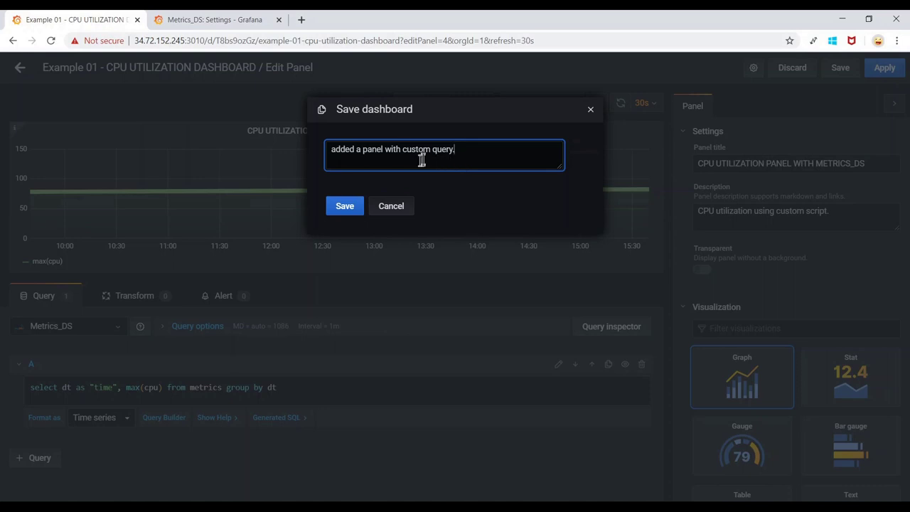
pyautogui.hotkey('ctrl', 'a')
pyautogui.click(475, 145)
pyautogui.click(341, 206)
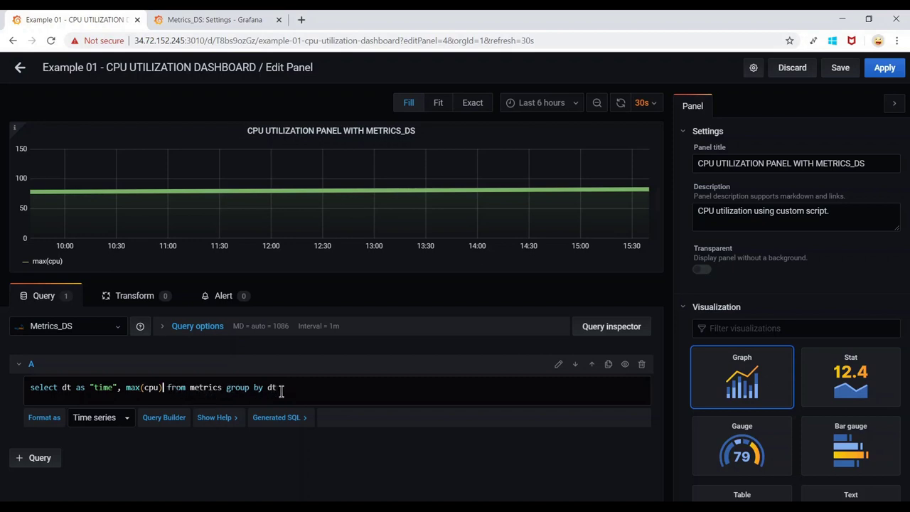
# Add min(cpu) after max(cpu) in the query so both series are graphed.
pyautogui.write(', ')
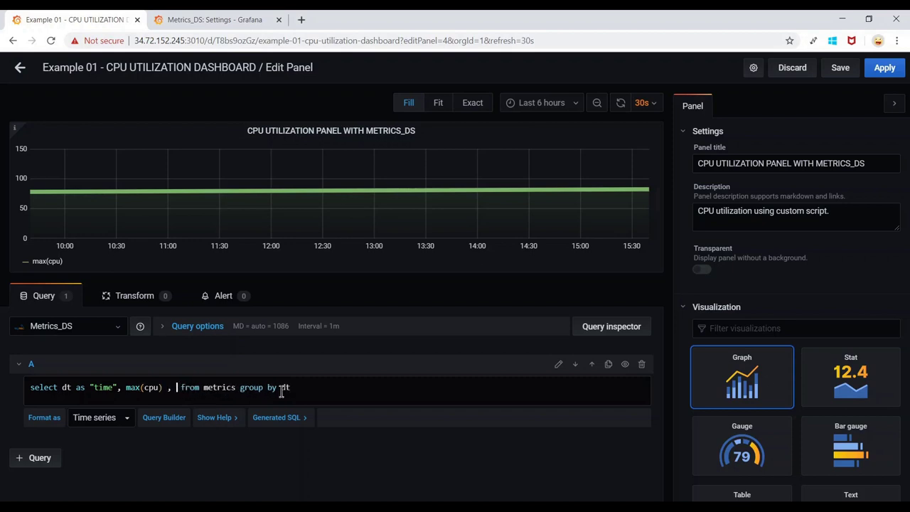
pyautogui.write('min(cpu)')
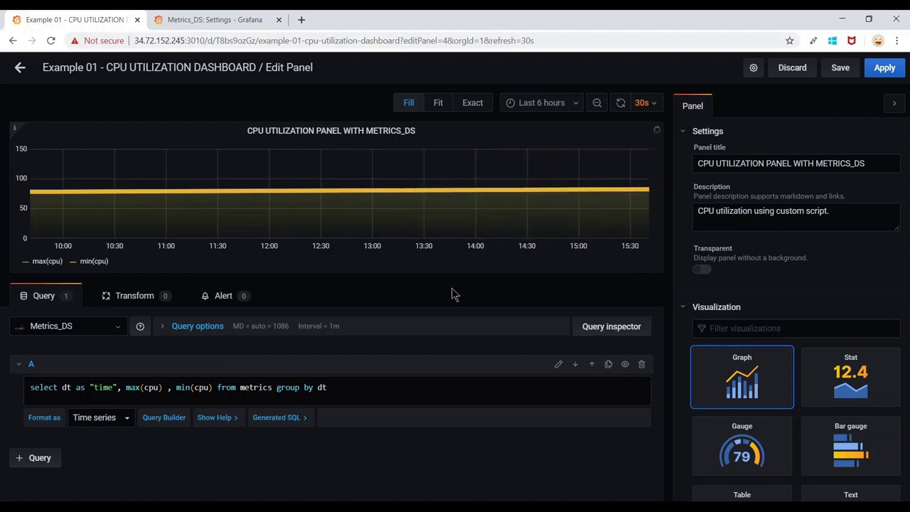
pyautogui.click(653, 106)
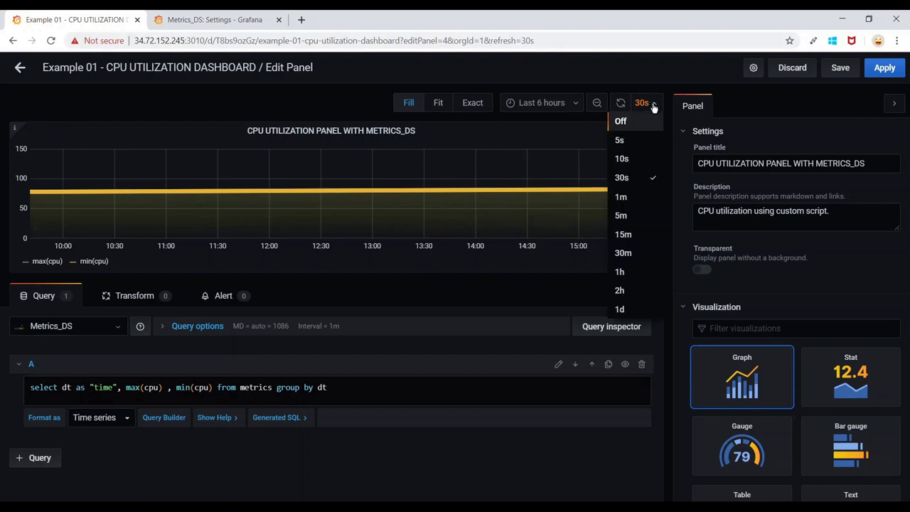
pyautogui.click(366, 393)
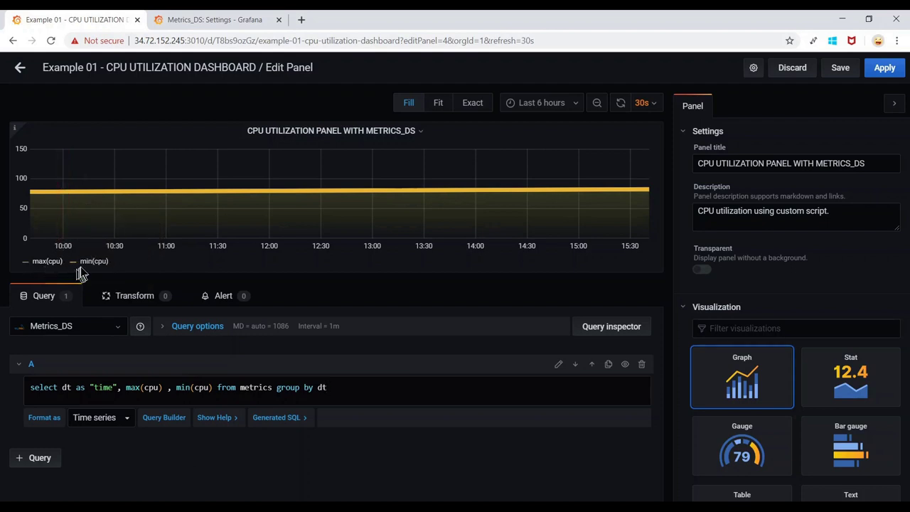
# Alias the columns as "max_cpu" and "min_cpu" in the SQL and refresh the dashboard.
pyautogui.click(165, 388)
pyautogui.write('as ')
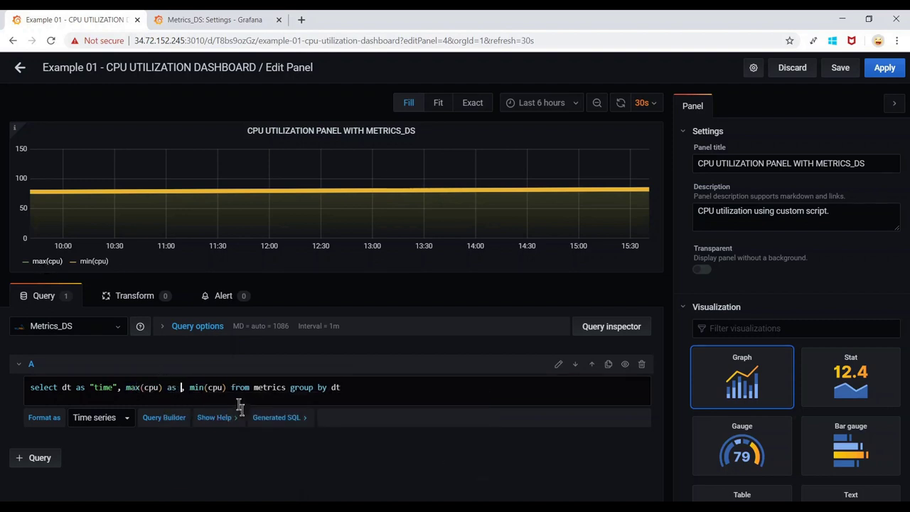
pyautogui.write('"')
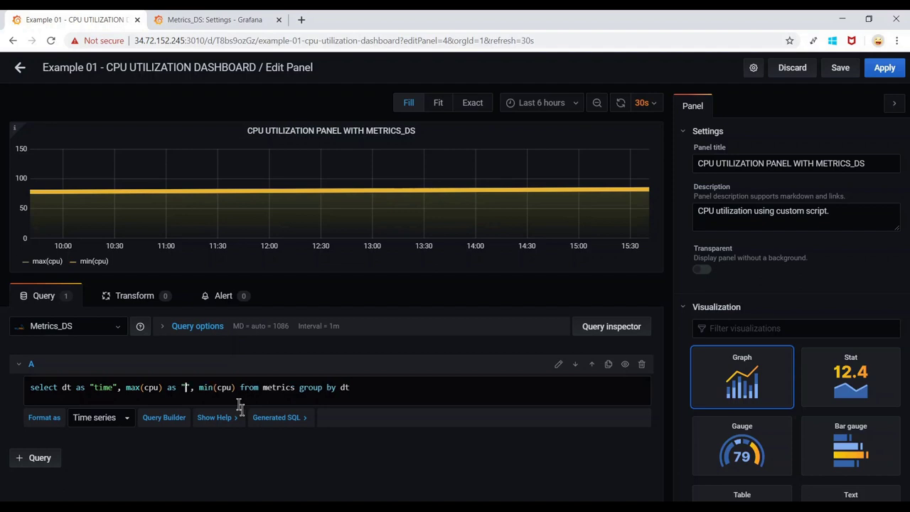
pyautogui.write('max_cpu)')
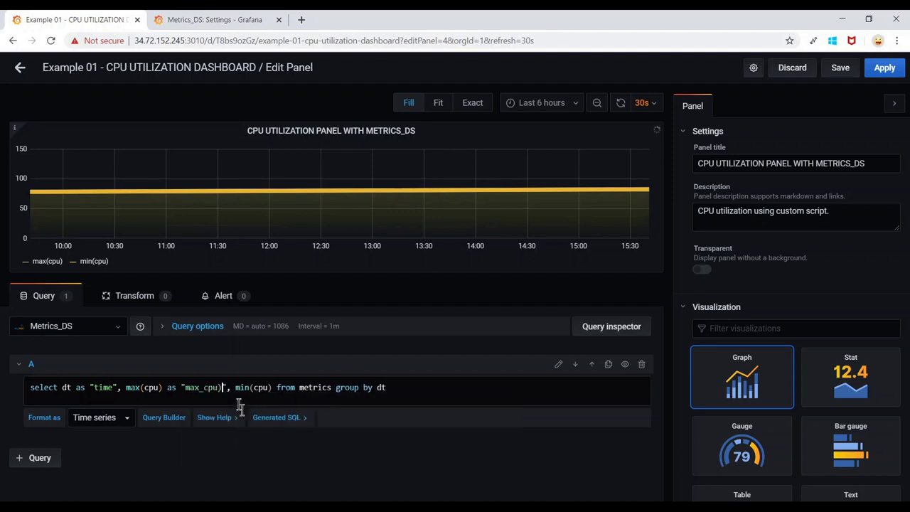
pyautogui.press('BackSpace')
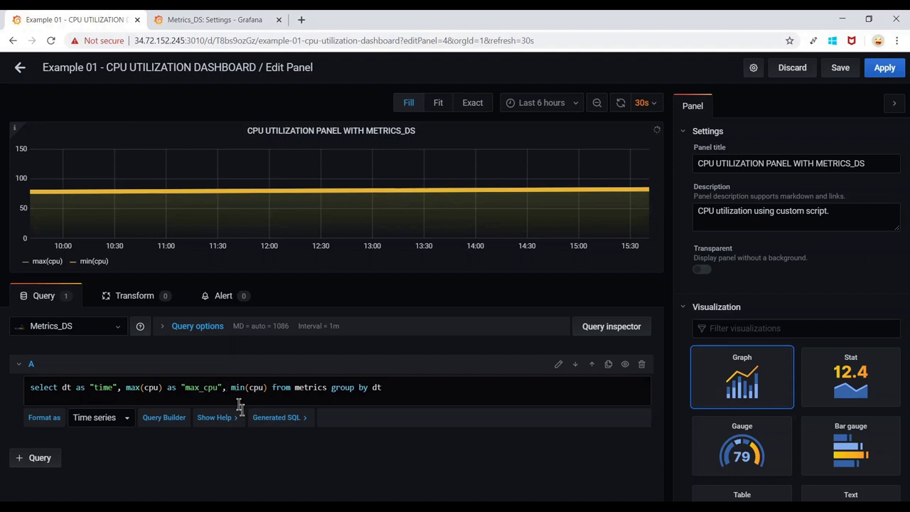
pyautogui.write('as "min')
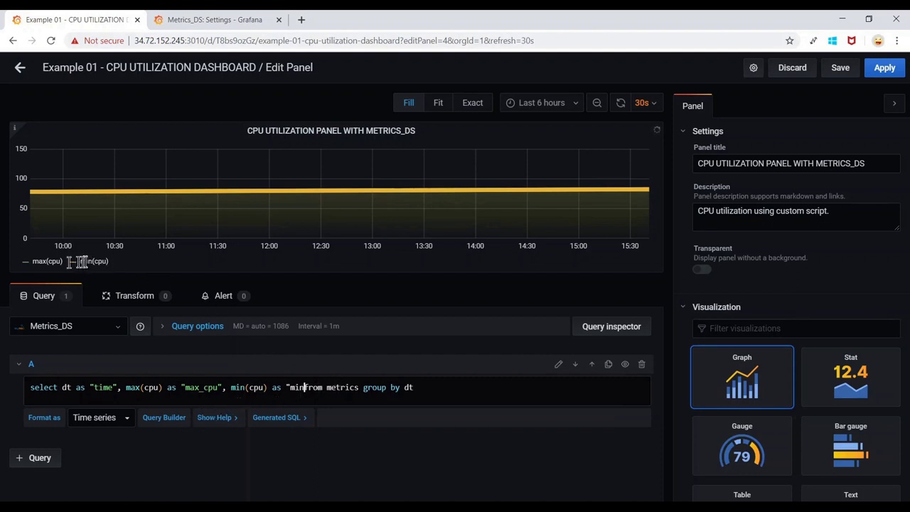
pyautogui.write('_cpu"')
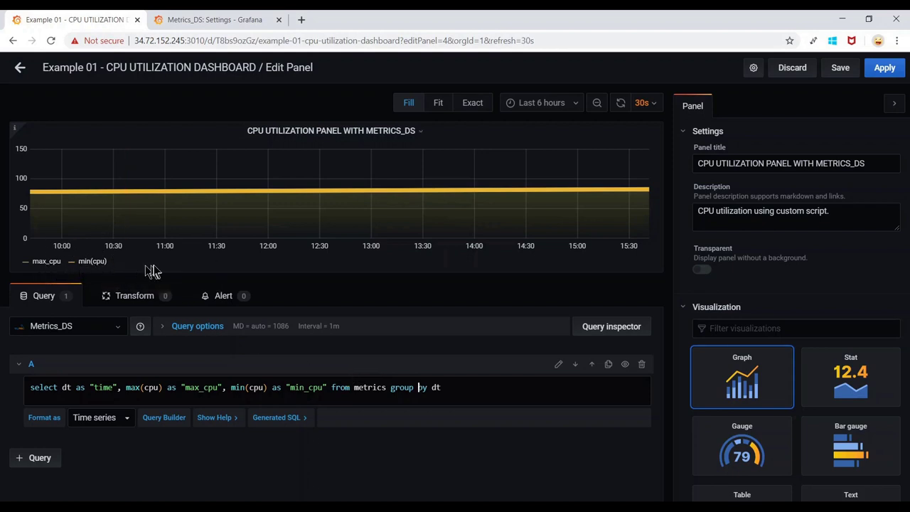
pyautogui.click(620, 102)
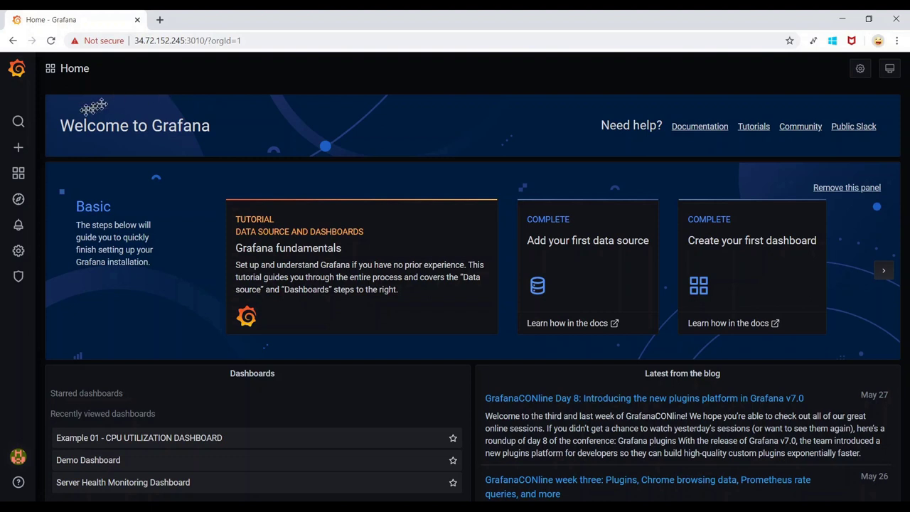
# Leave the panel editor for the Grafana Home page.
pyautogui.moveTo(25, 256)
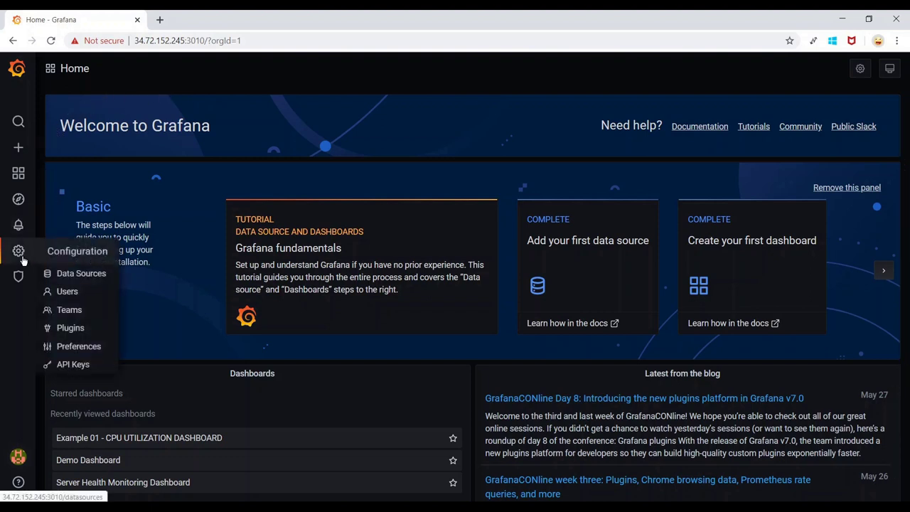
# Add a new data source of type InfluxDB.
pyautogui.click(106, 277)
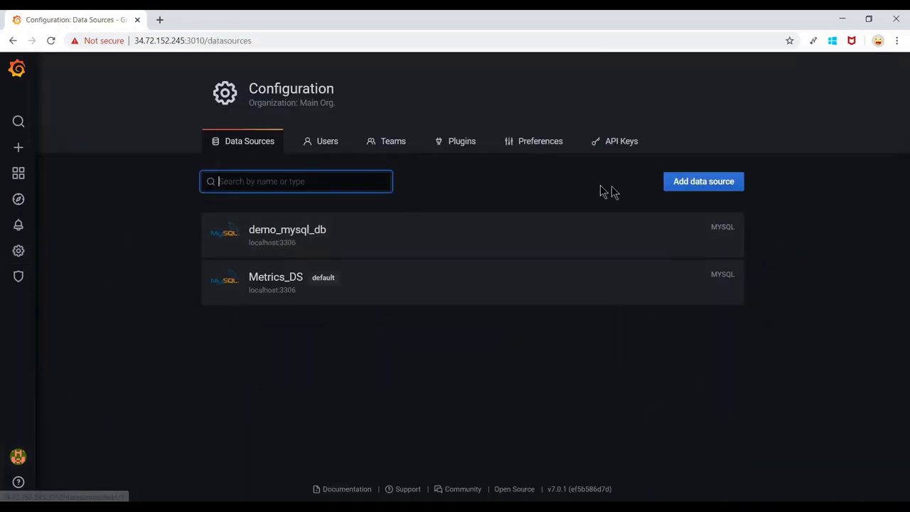
pyautogui.click(722, 186)
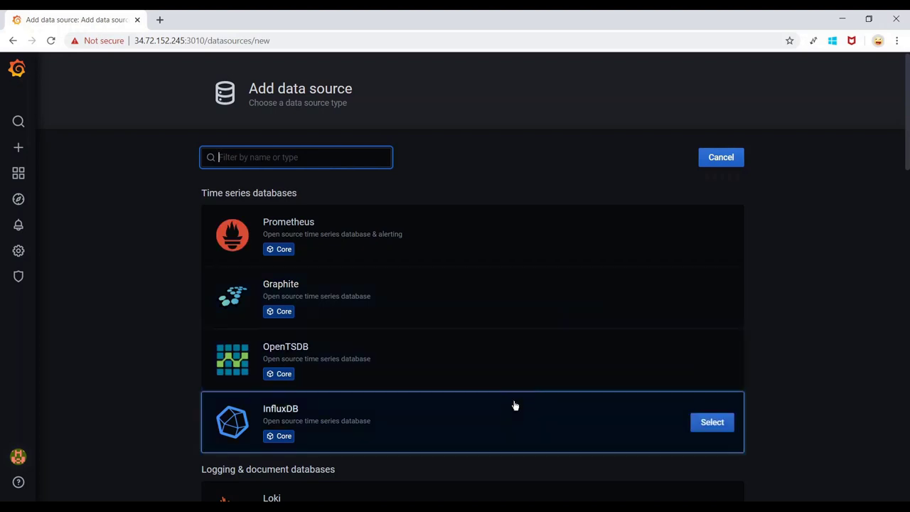
pyautogui.scroll(-1, 515, 405)
pyautogui.click(713, 401)
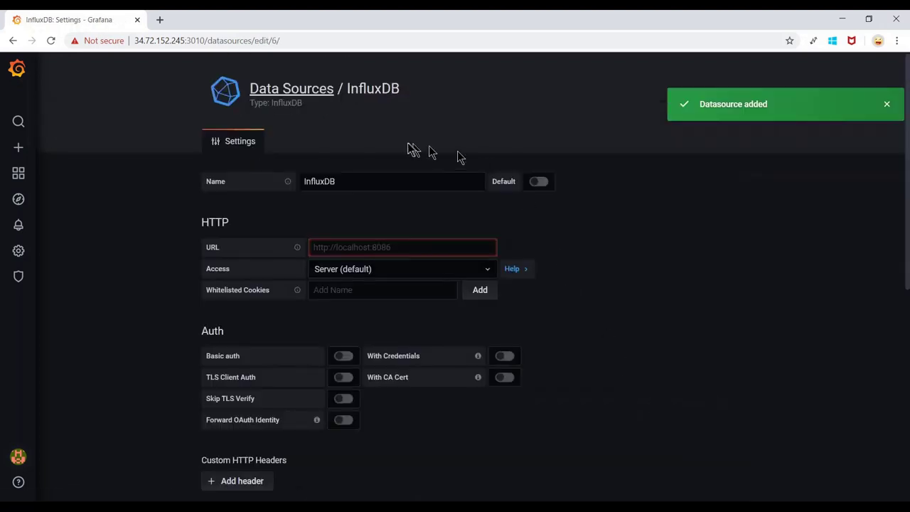
pyautogui.click(386, 184)
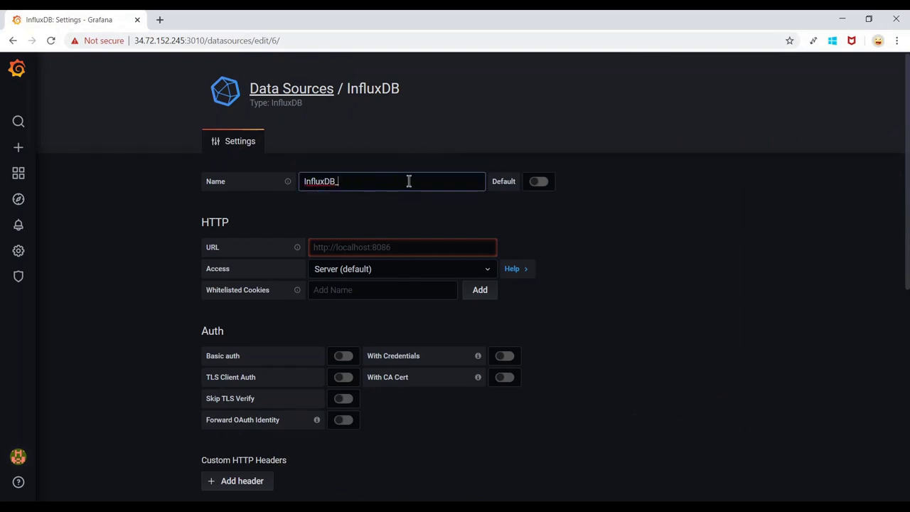
pyautogui.write('_demo')
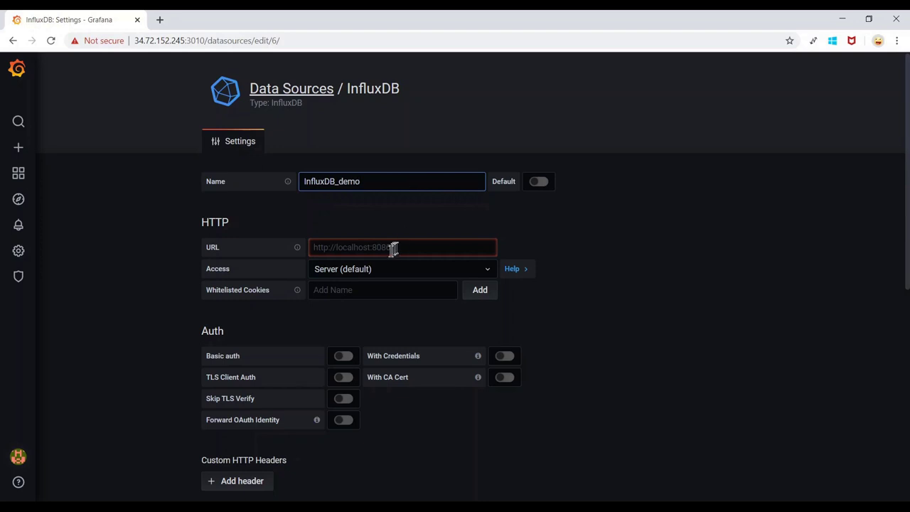
pyautogui.click(412, 247)
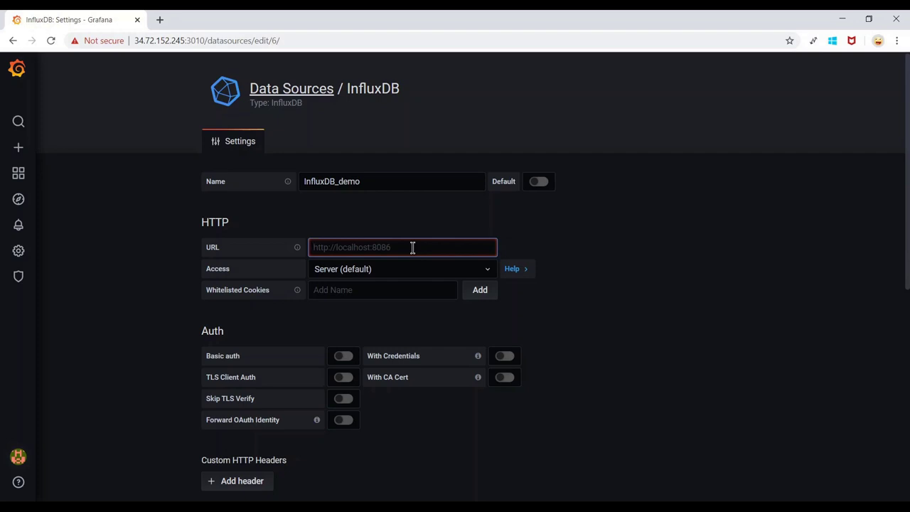
pyautogui.write('http://10')
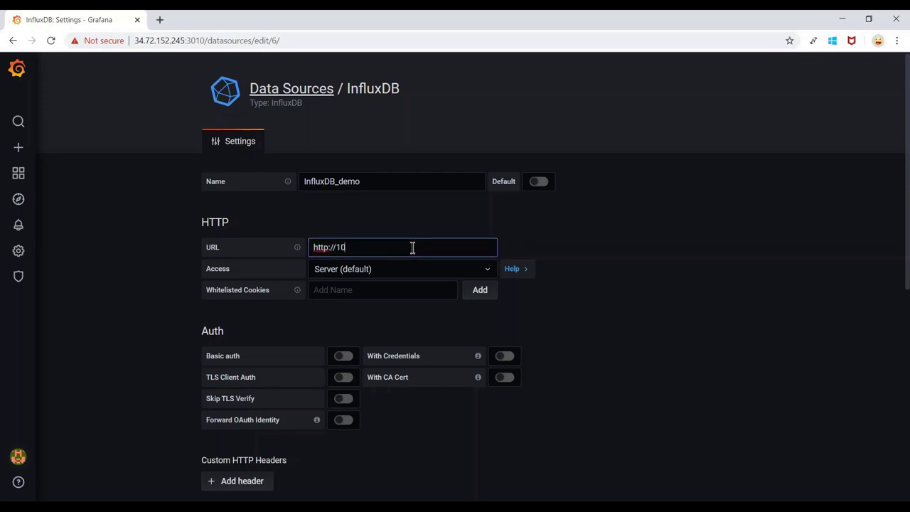
pyautogui.write('.128.0.4:8086')
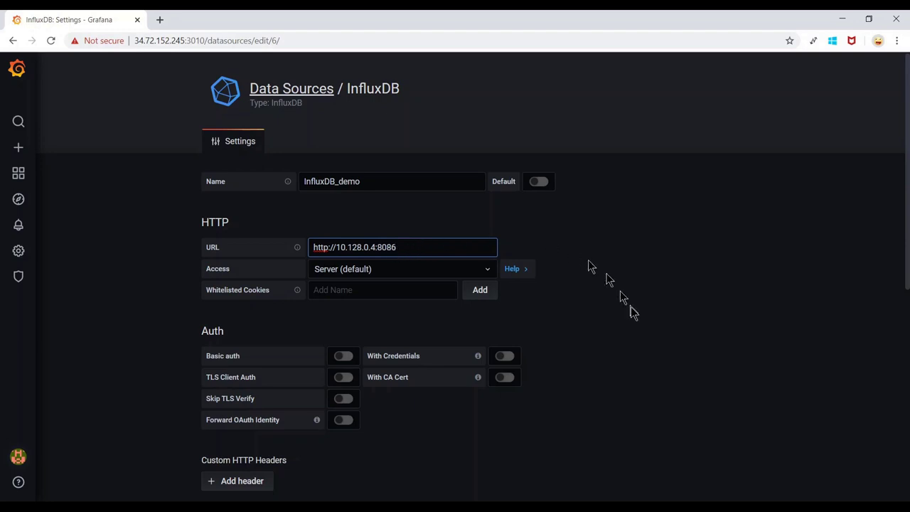
# Finish the URL, set the database to telegraf, and run Save & Test.
pyautogui.click(632, 327)
pyautogui.scroll(-3, 633, 327)
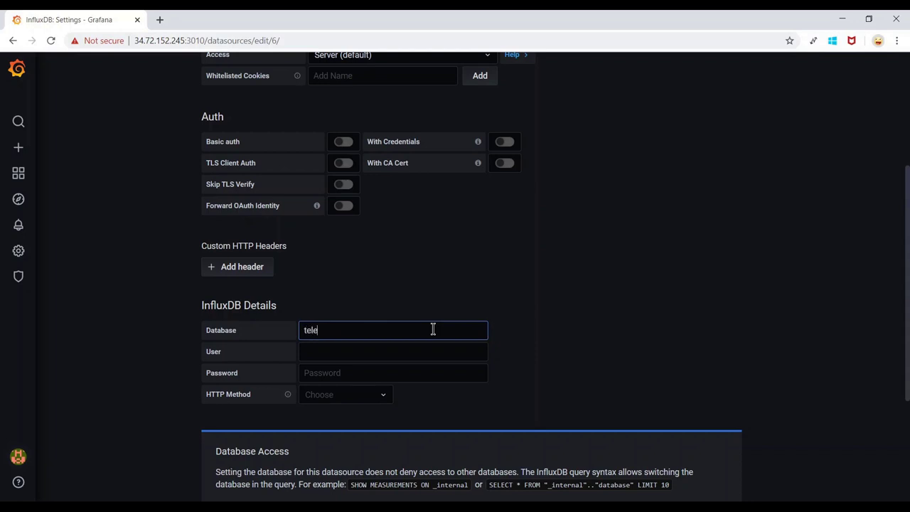
pyautogui.click(561, 362)
pyautogui.scroll(-2, 561, 362)
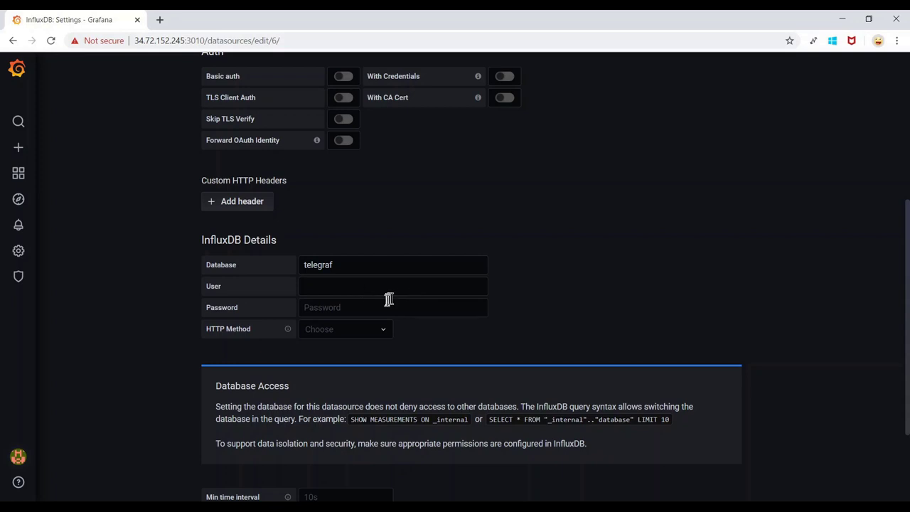
pyautogui.scroll(-1, 484, 338)
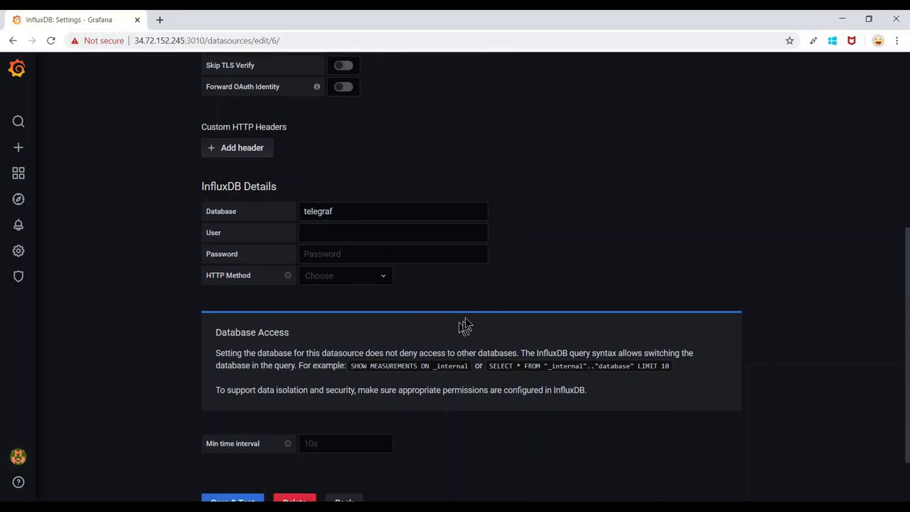
pyautogui.scroll(-2, 464, 321)
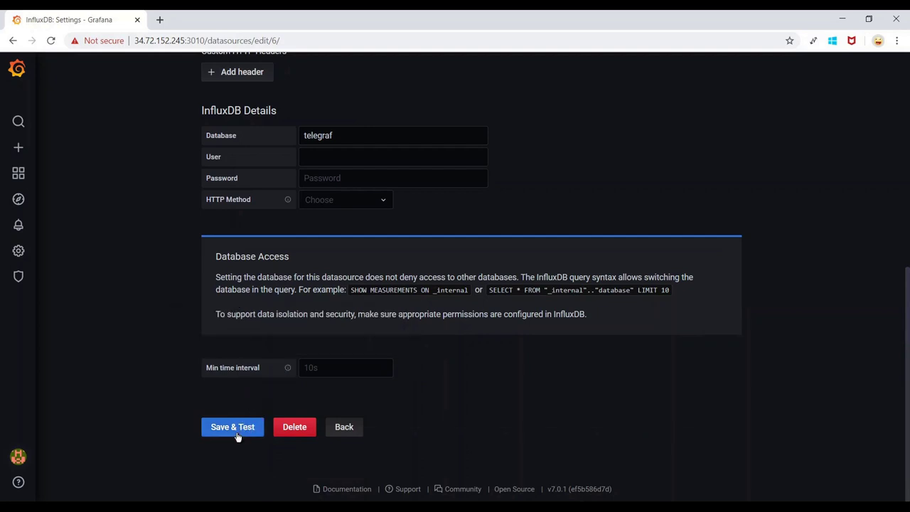
pyautogui.click(261, 420)
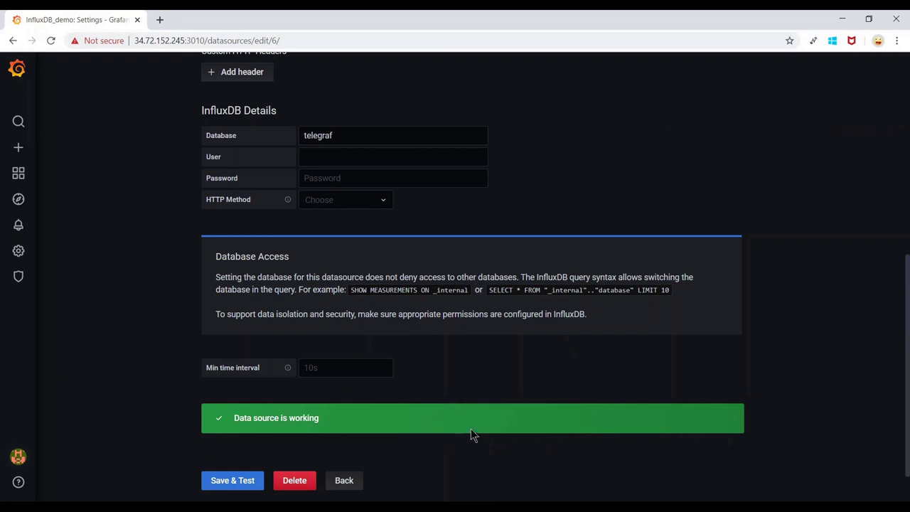
# Recheck the server URL and retest, confirming 'Data source is working'.
pyautogui.scroll(3, 470, 432)
pyautogui.scroll(3, 559, 322)
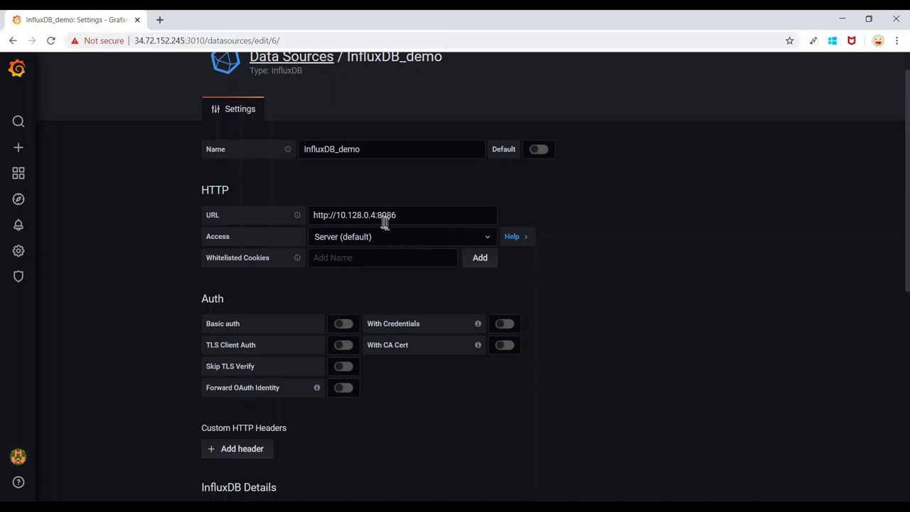
pyautogui.click(416, 215)
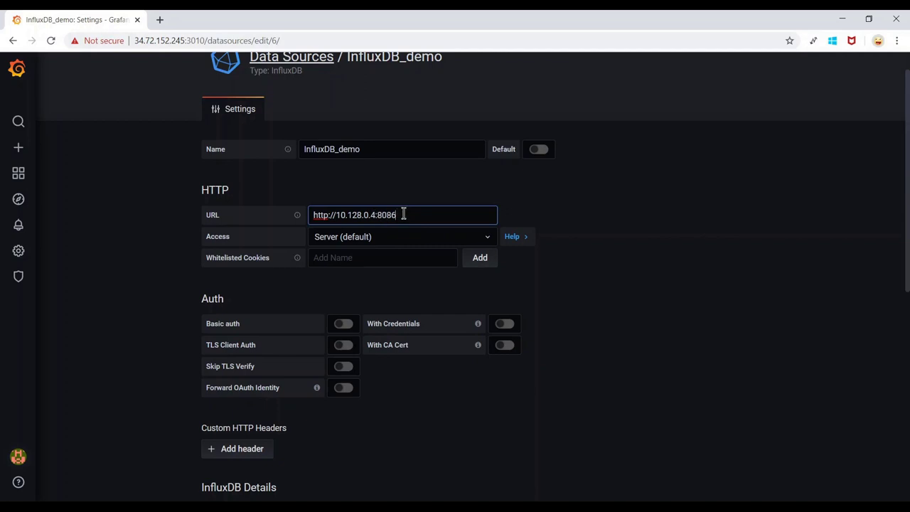
pyautogui.press('Return')
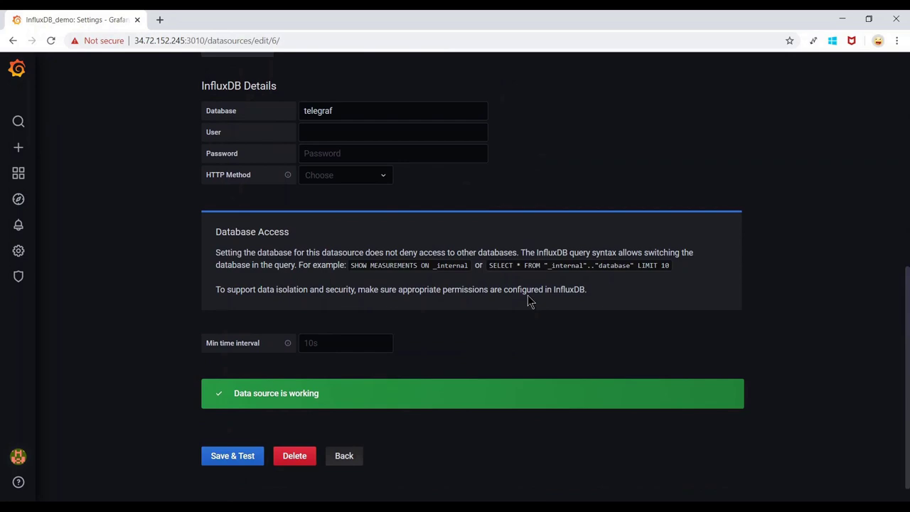
pyautogui.scroll(10, 528, 301)
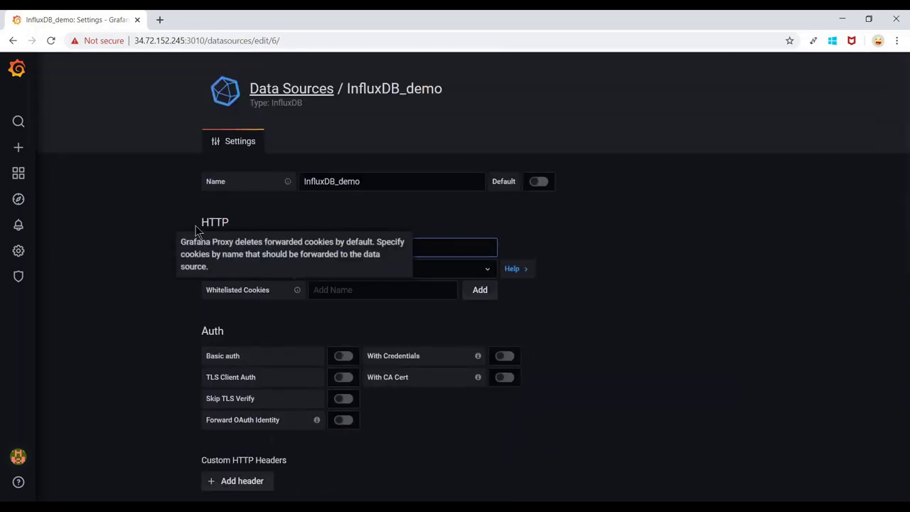
# Create a new dashboard with a panel whose query uses the InfluxDB_demo data source.
pyautogui.moveTo(20, 152)
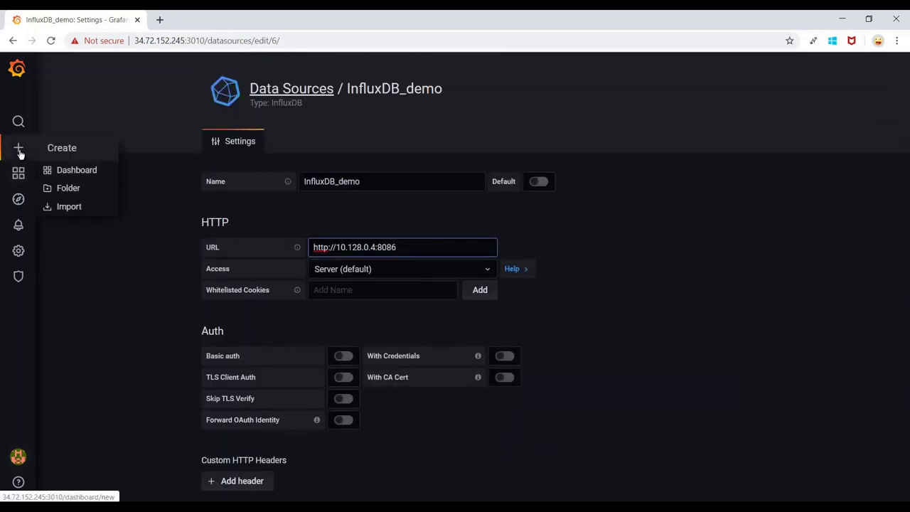
pyautogui.click(78, 170)
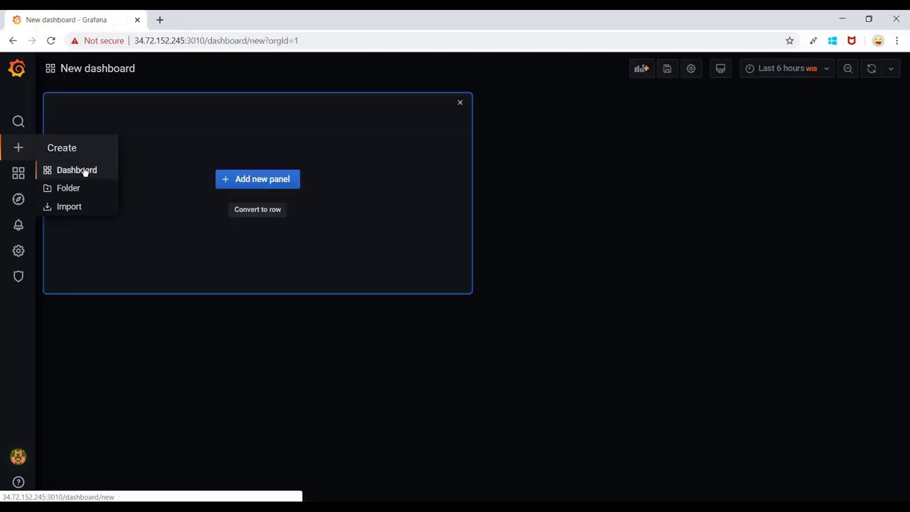
pyautogui.click(262, 181)
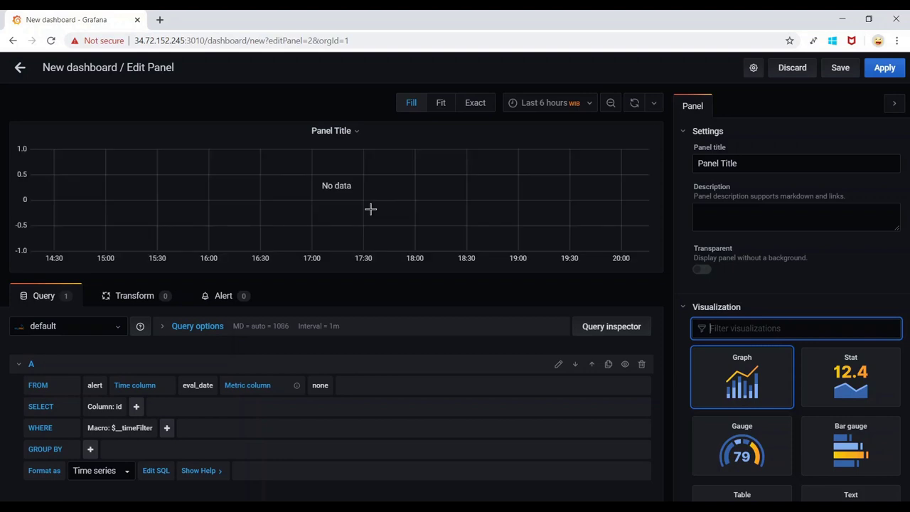
pyautogui.click(110, 331)
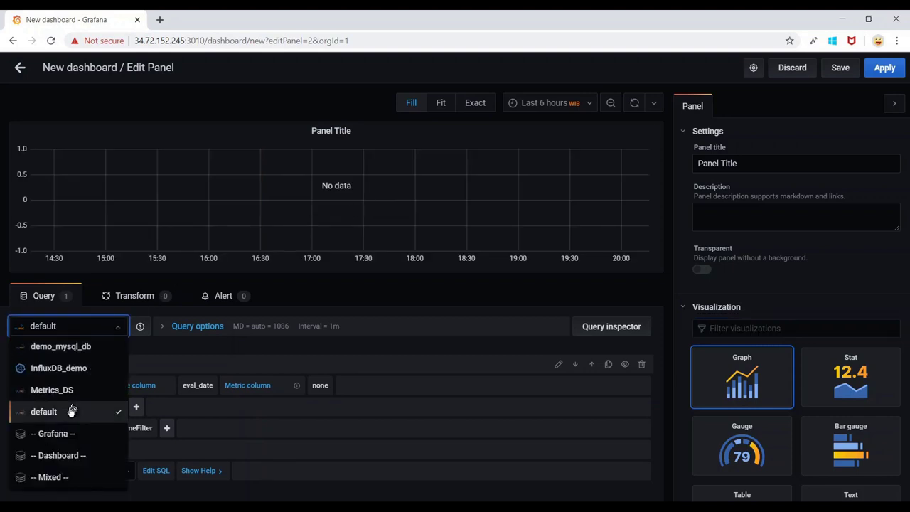
pyautogui.click(101, 373)
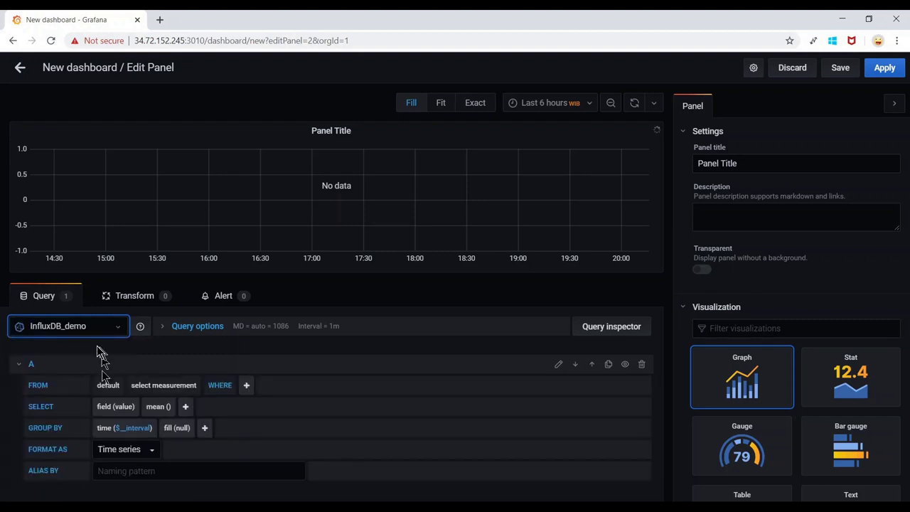
pyautogui.scroll(-1, 349, 349)
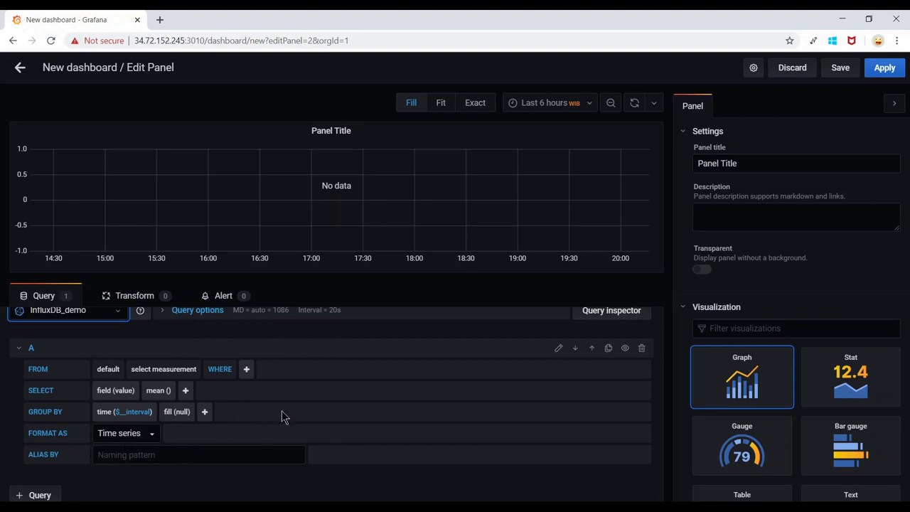
# Build the query as mean(usage_user) FROM autogen cpu in the InfluxDB query builder.
pyautogui.click(108, 369)
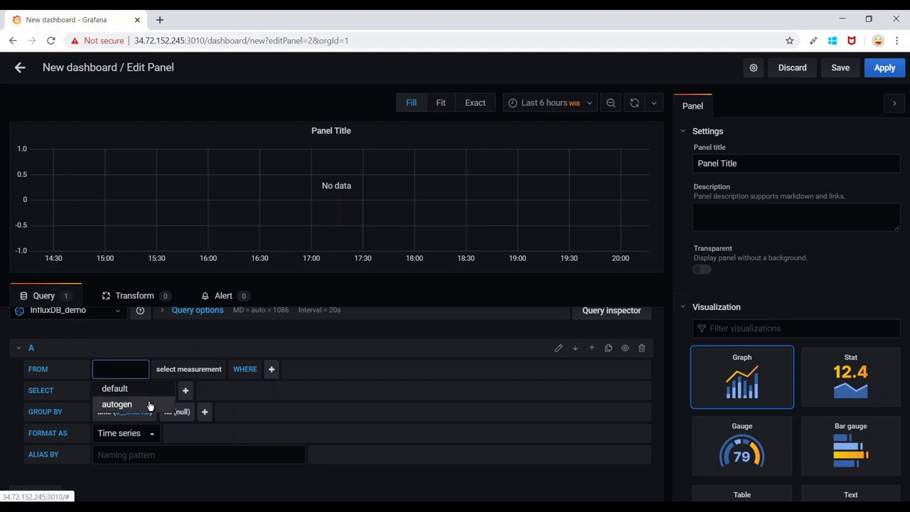
pyautogui.click(123, 404)
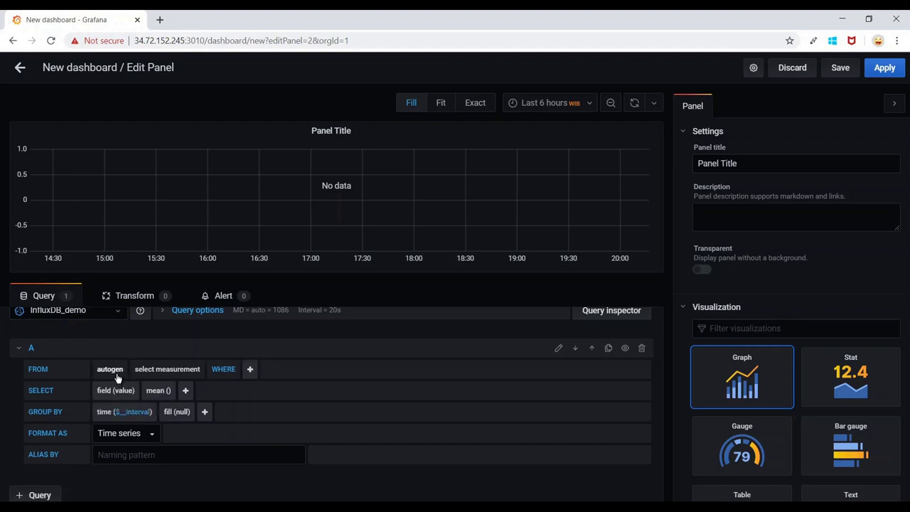
pyautogui.click(189, 374)
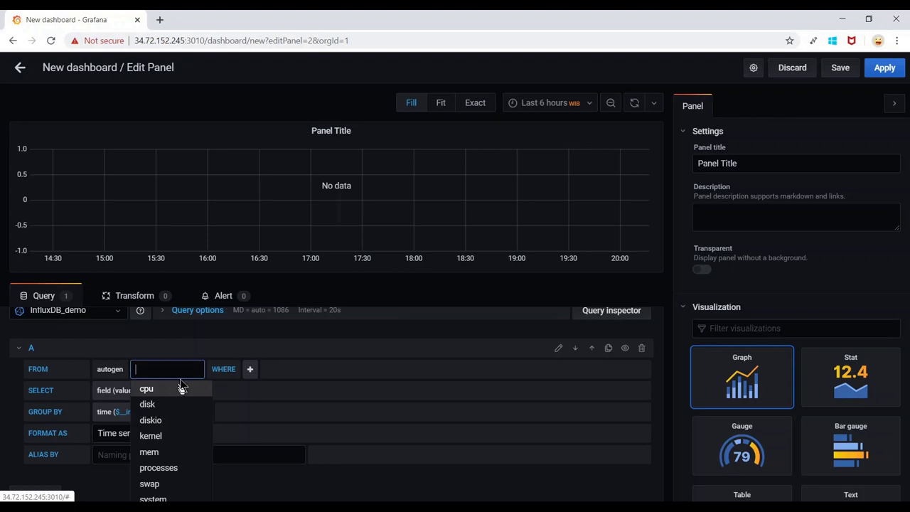
pyautogui.click(159, 396)
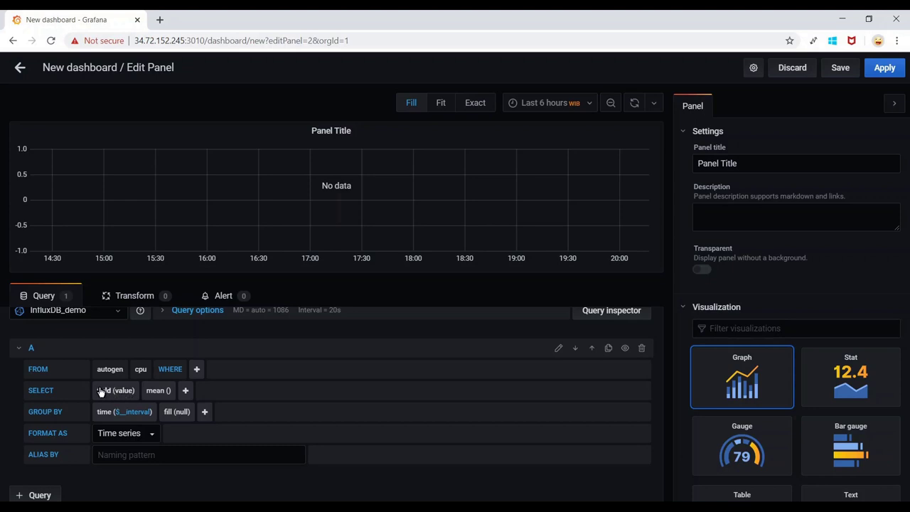
pyautogui.click(123, 391)
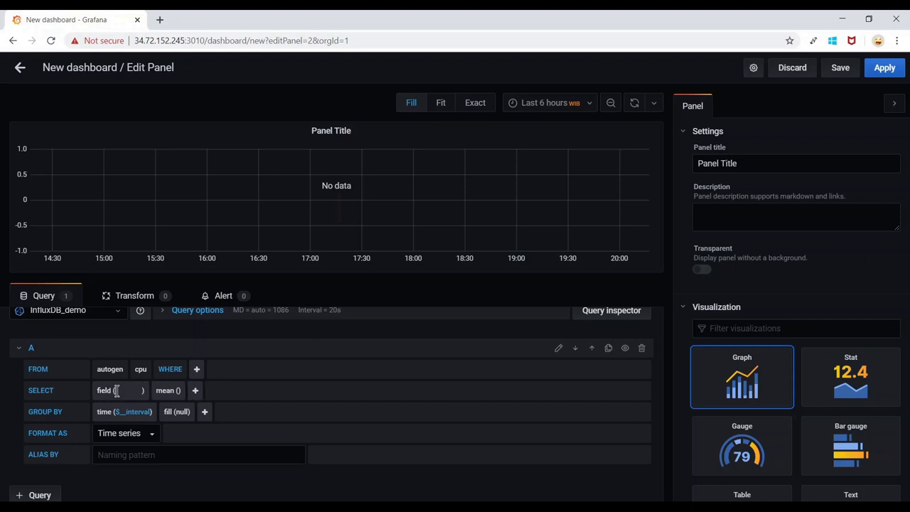
pyautogui.scroll(-1, 152, 406)
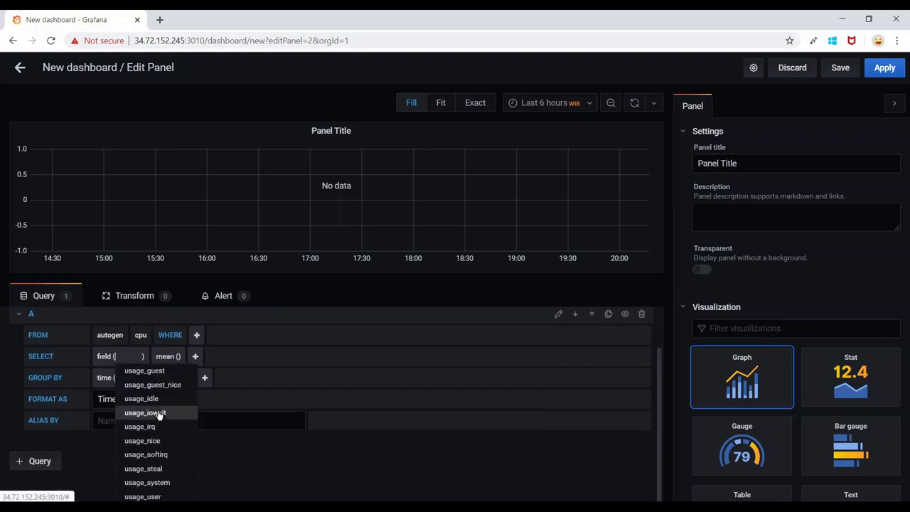
pyautogui.click(170, 496)
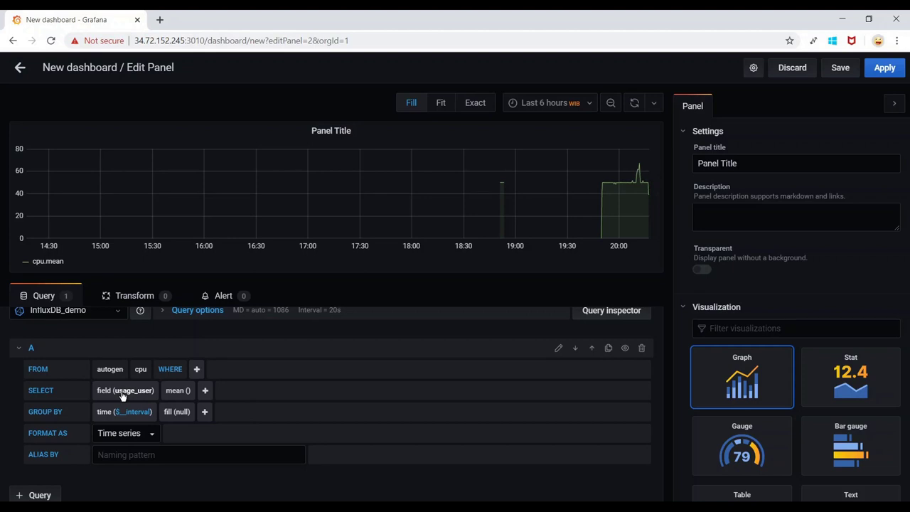
# Add a second SELECT field, mean(usage_iowait), alongside mean(usage_user).
pyautogui.click(206, 392)
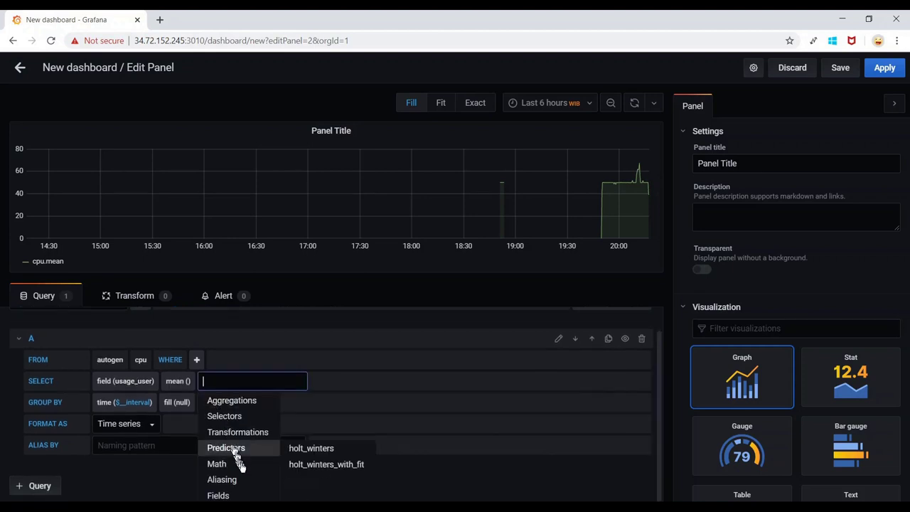
pyautogui.moveTo(246, 494)
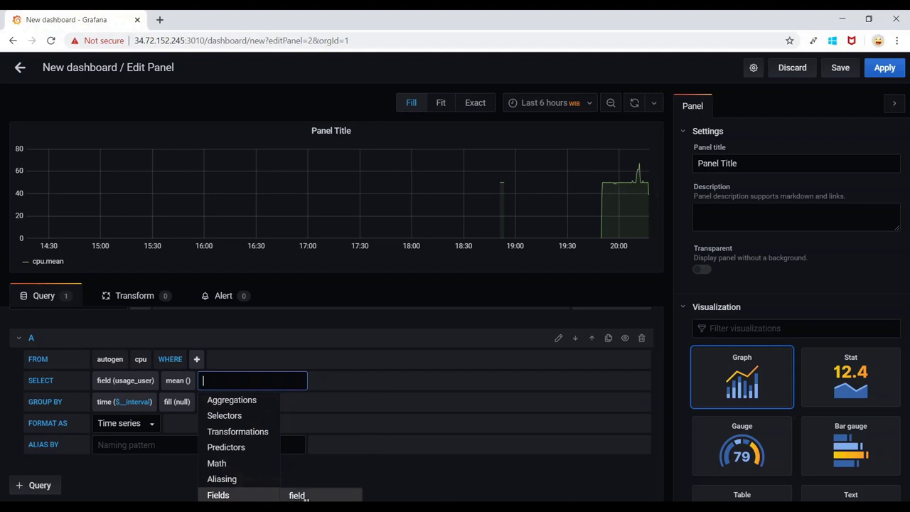
pyautogui.click(326, 498)
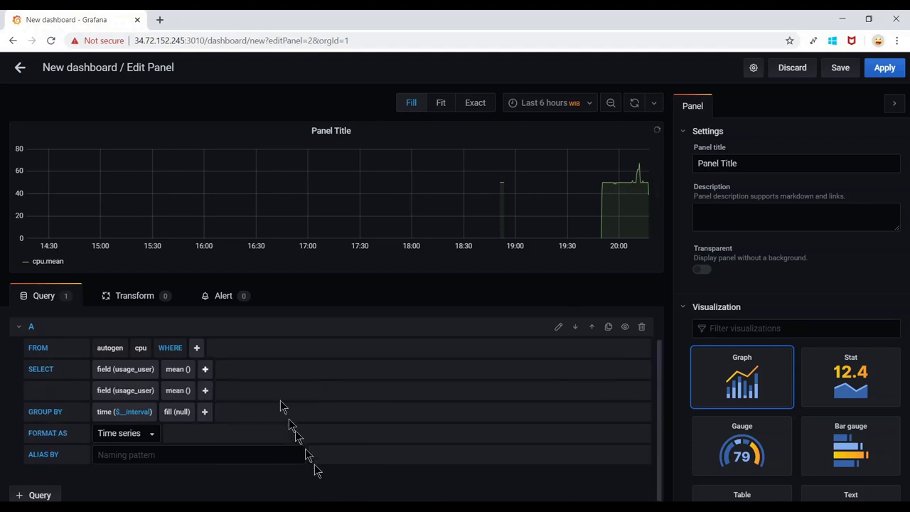
pyautogui.click(139, 395)
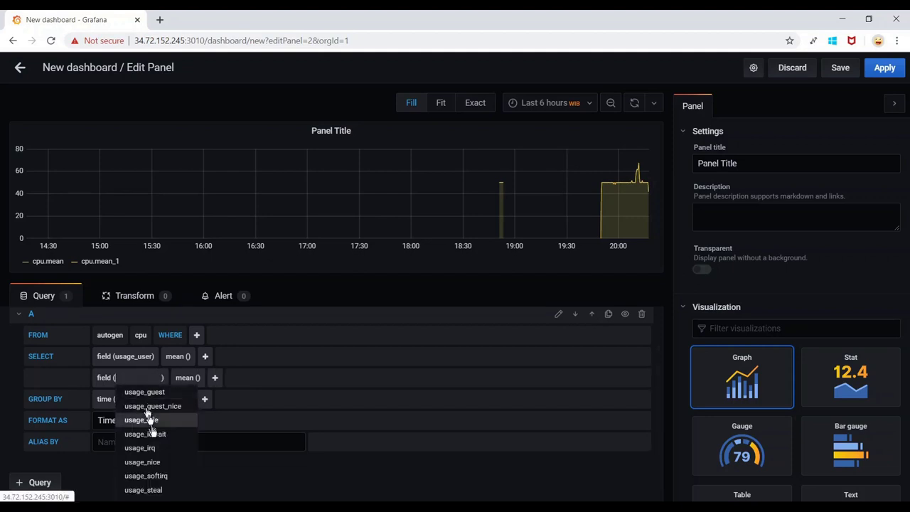
pyautogui.click(157, 434)
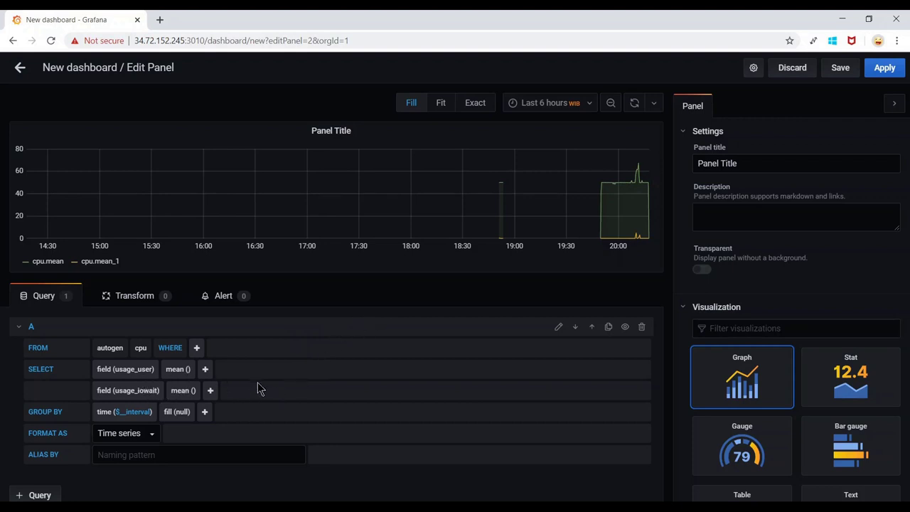
# Add tag(host) to the query's GROUP BY clause.
pyautogui.click(205, 413)
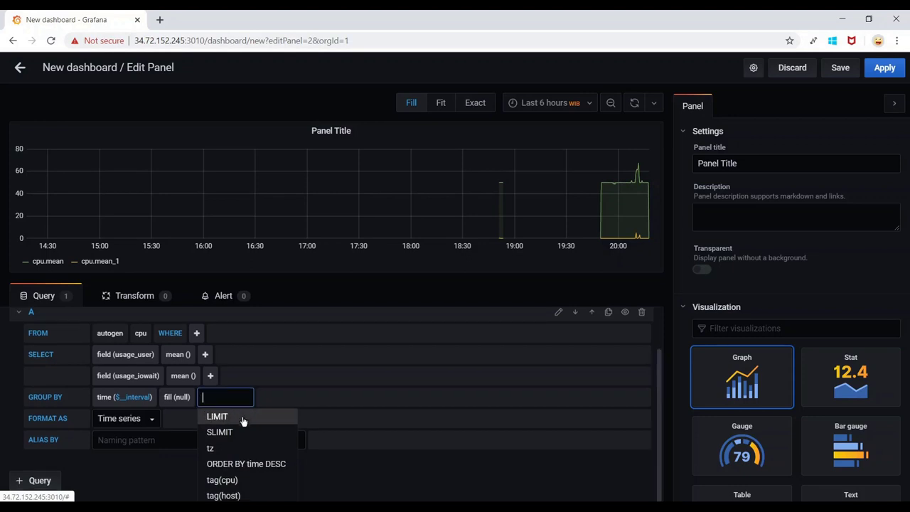
pyautogui.click(276, 496)
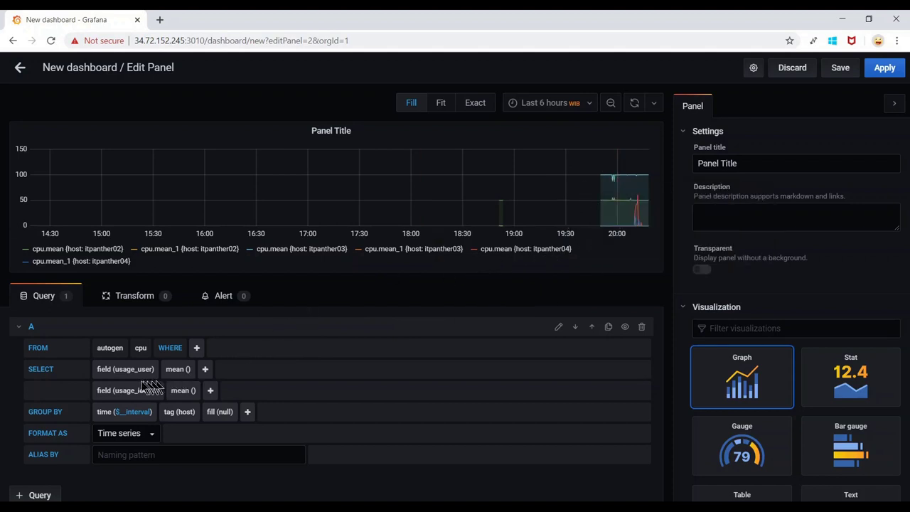
# Remove the usage_iowait field, leaving mean(usage_user) grouped by host.
pyautogui.click(103, 395)
pyautogui.click(119, 411)
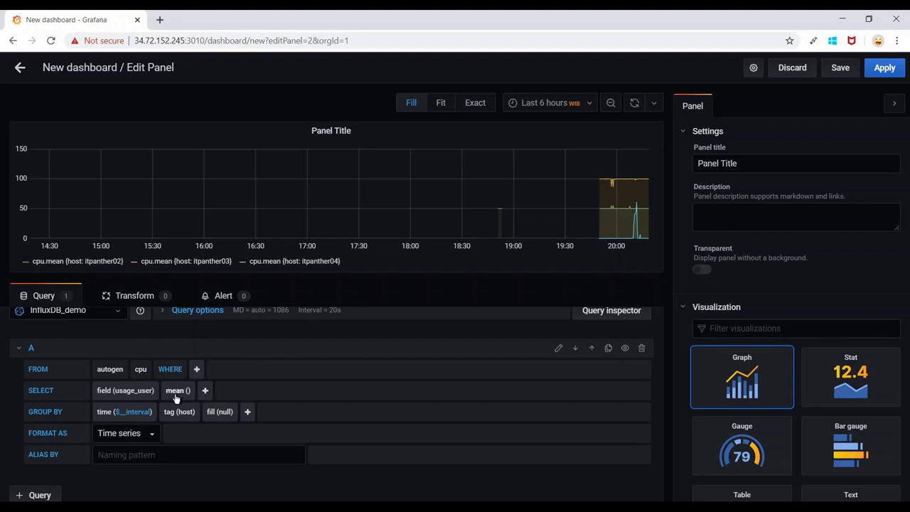
pyautogui.moveTo(614, 187)
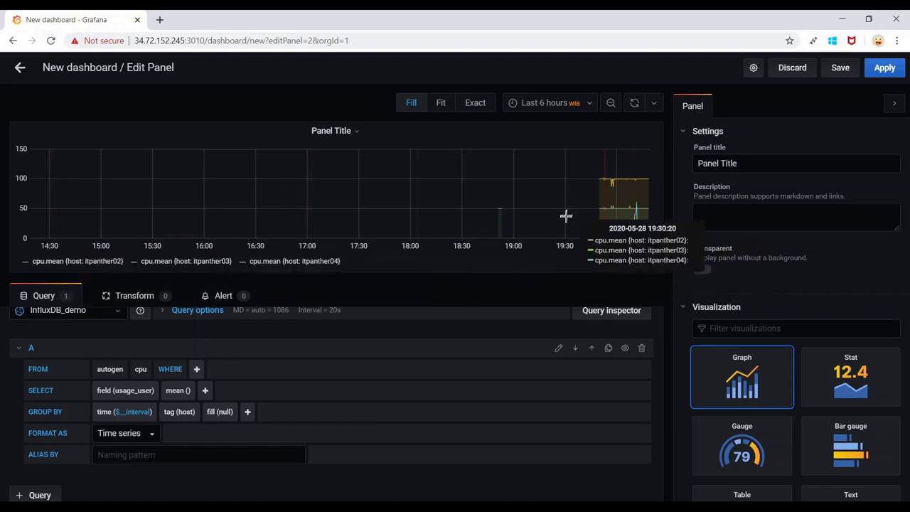
pyautogui.click(593, 107)
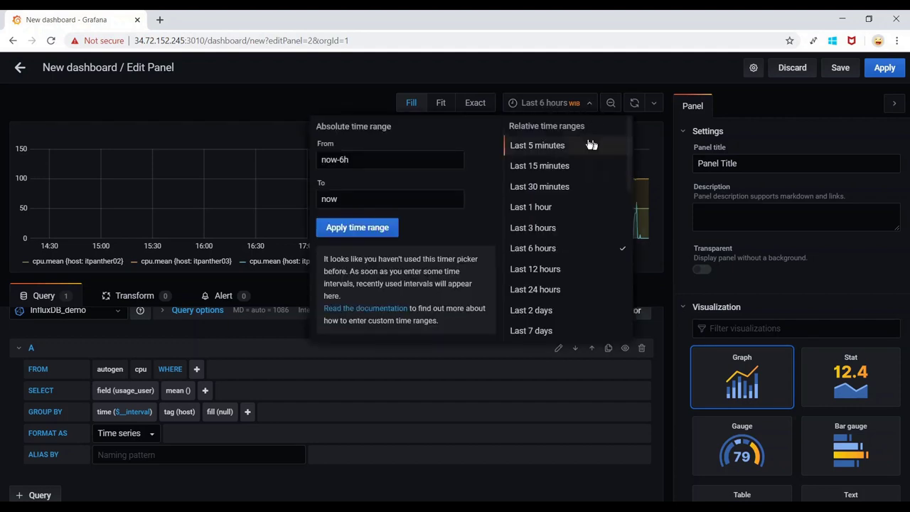
# Set the panel time range to Last 15 minutes.
pyautogui.click(561, 167)
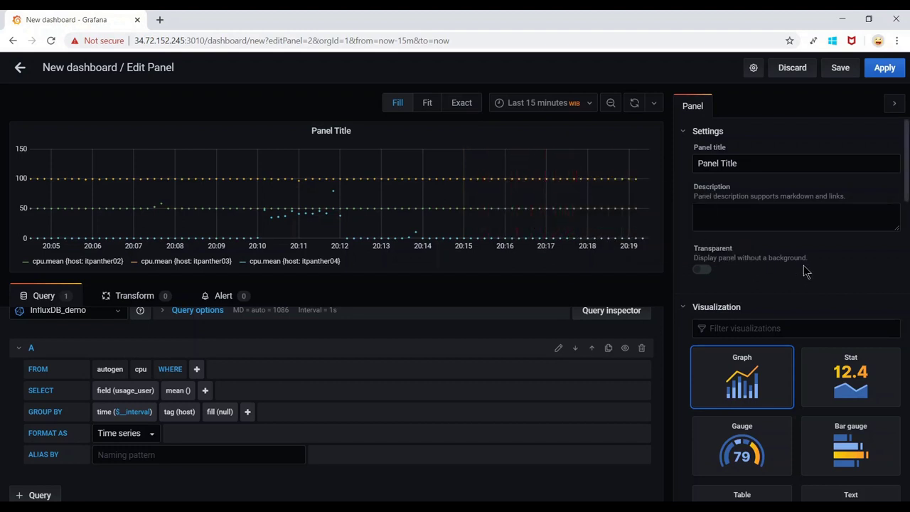
# Set the graph's Null value option to connected.
pyautogui.scroll(-5, 804, 265)
pyautogui.scroll(-6, 805, 269)
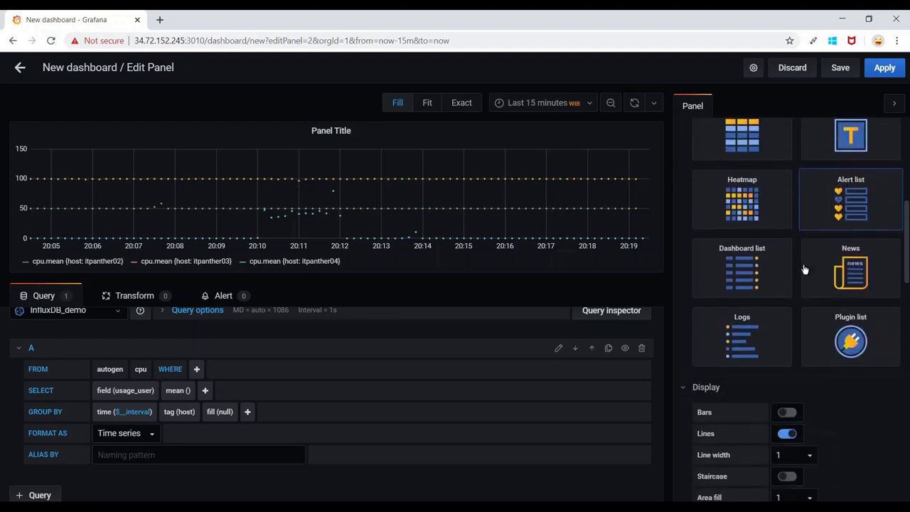
pyautogui.scroll(-1, 803, 270)
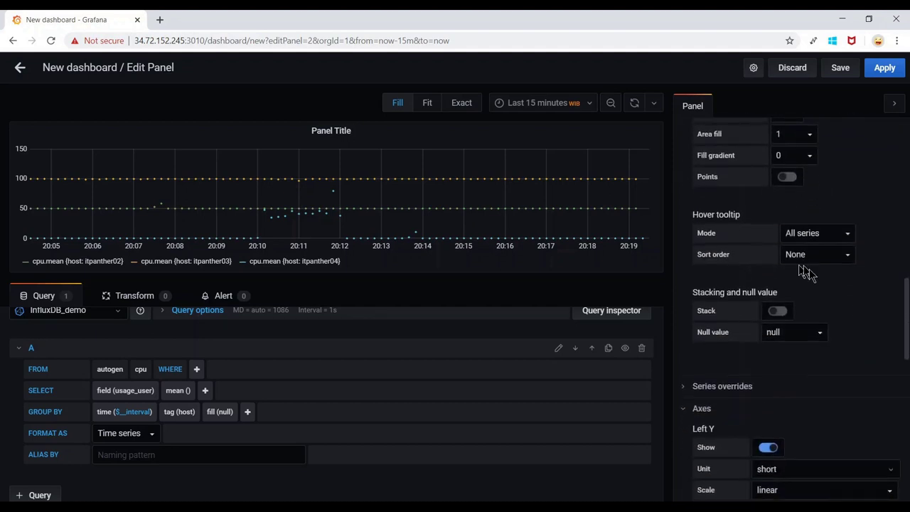
pyautogui.click(820, 337)
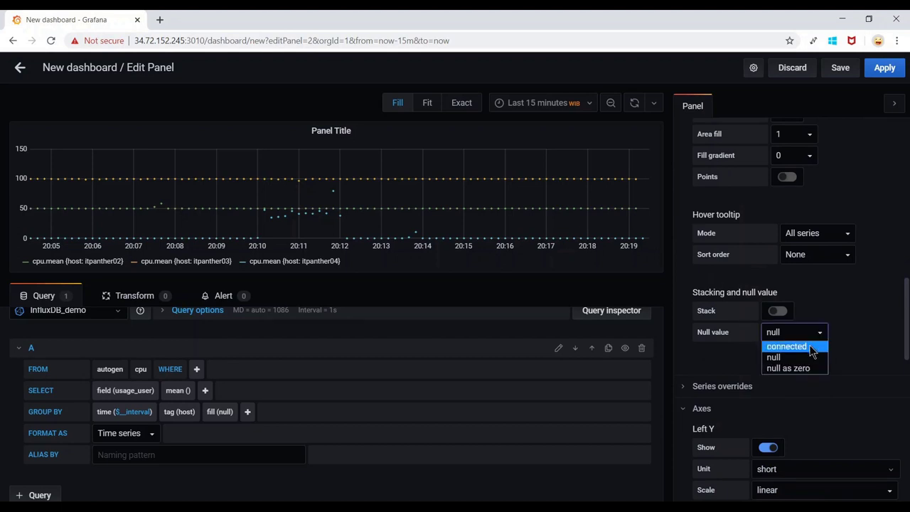
pyautogui.click(790, 346)
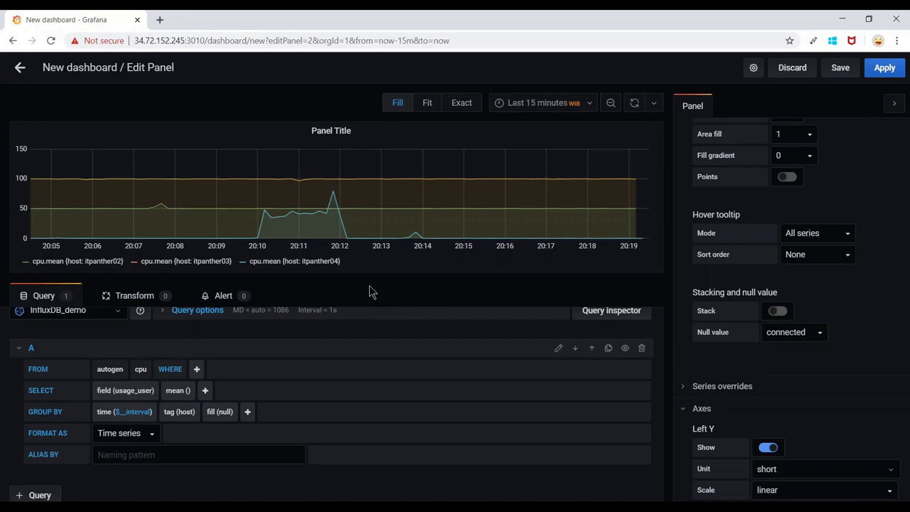
pyautogui.scroll(2, 370, 291)
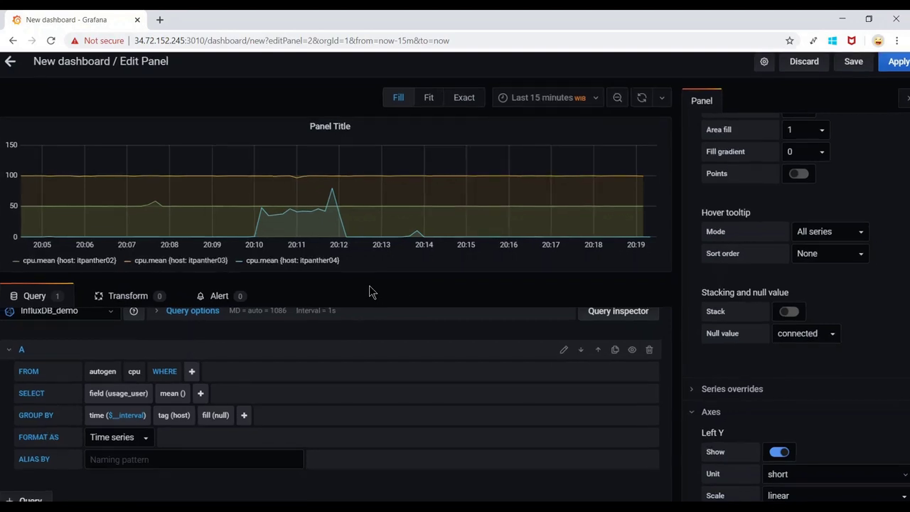
pyautogui.hscroll(-2, 369, 291)
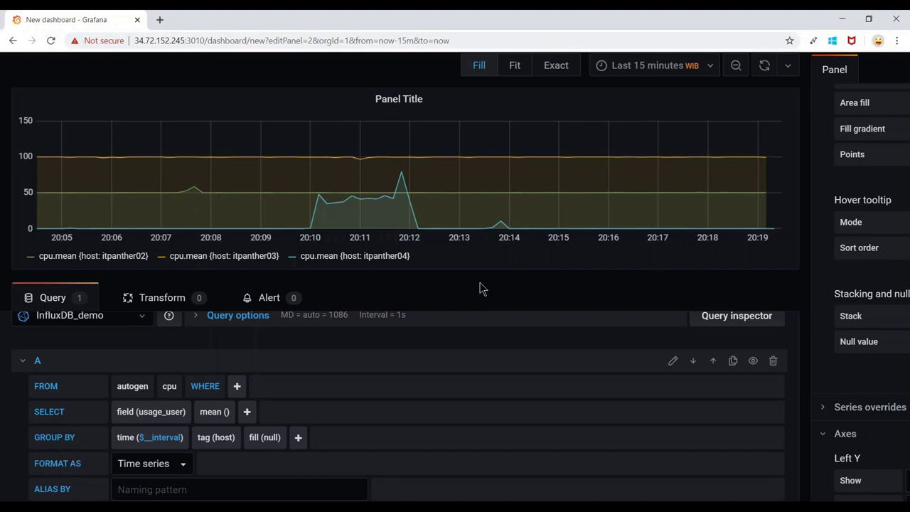
# Set ALIAS BY to $tag_host so each series is named by its host.
pyautogui.scroll(-1, 482, 289)
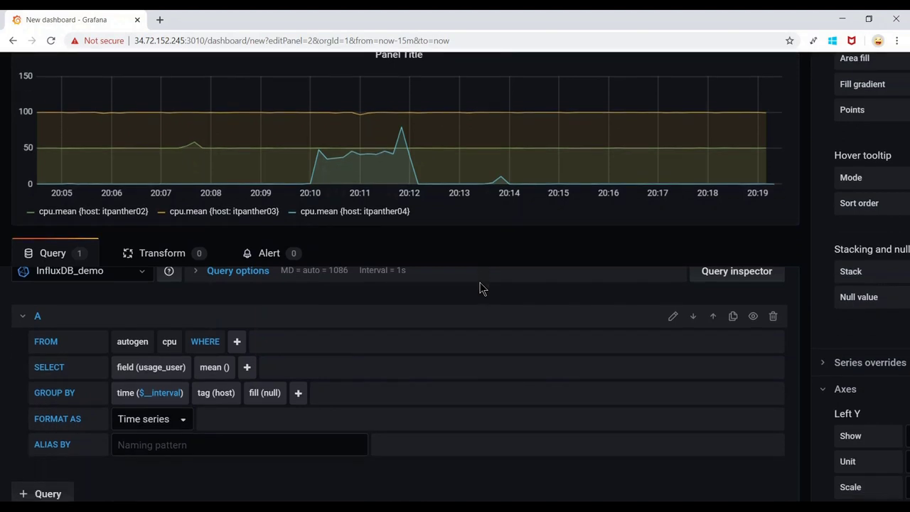
pyautogui.click(225, 445)
pyautogui.write('$ta')
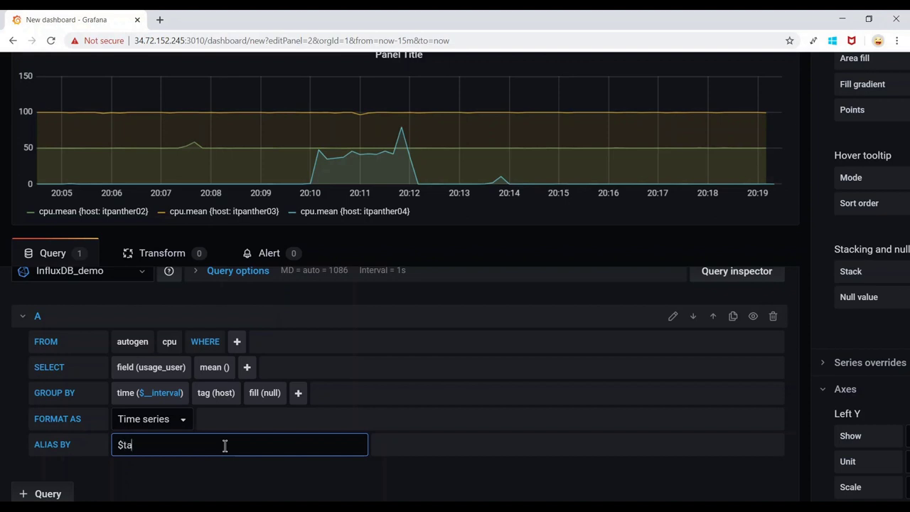
pyautogui.write('g_host')
pyautogui.click(354, 481)
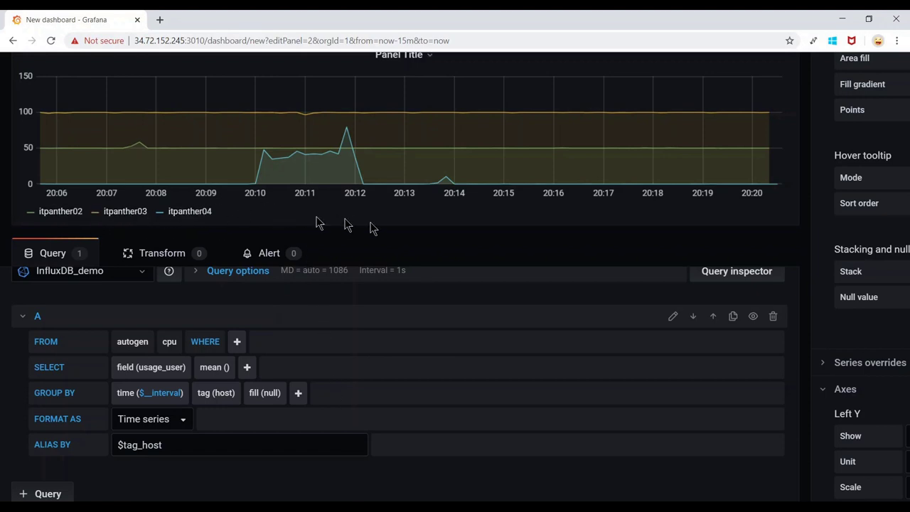
pyautogui.hotkey('ctrl', '-')
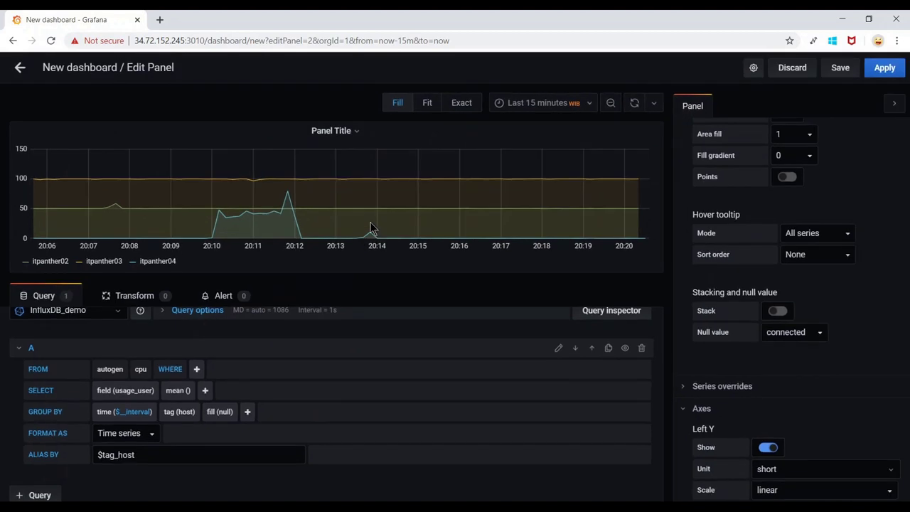
# Set line width to 3, turn on points, and set fill gradient to 2.
pyautogui.scroll(1, 879, 275)
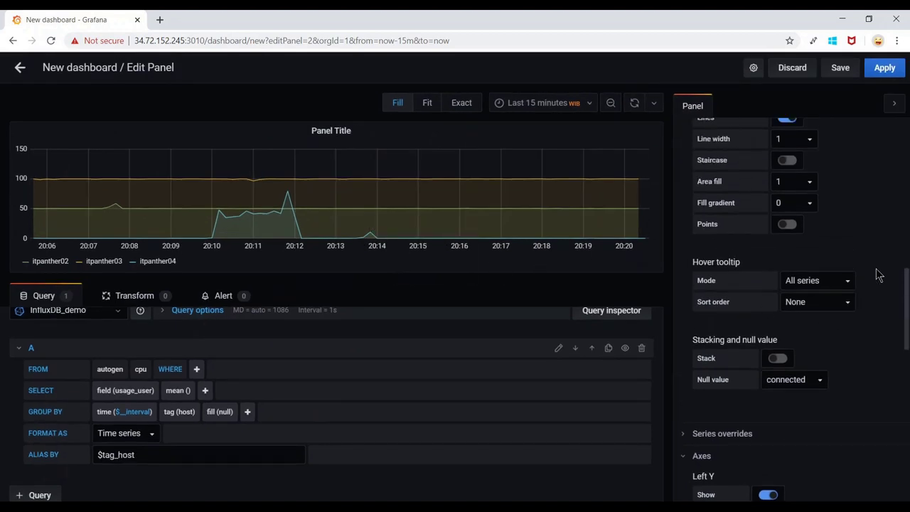
pyautogui.scroll(3, 879, 276)
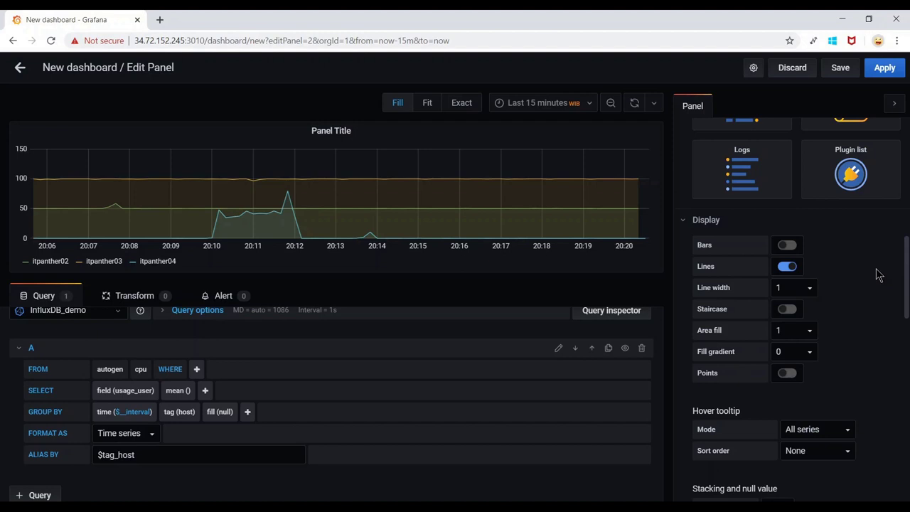
pyautogui.click(815, 292)
pyautogui.click(793, 335)
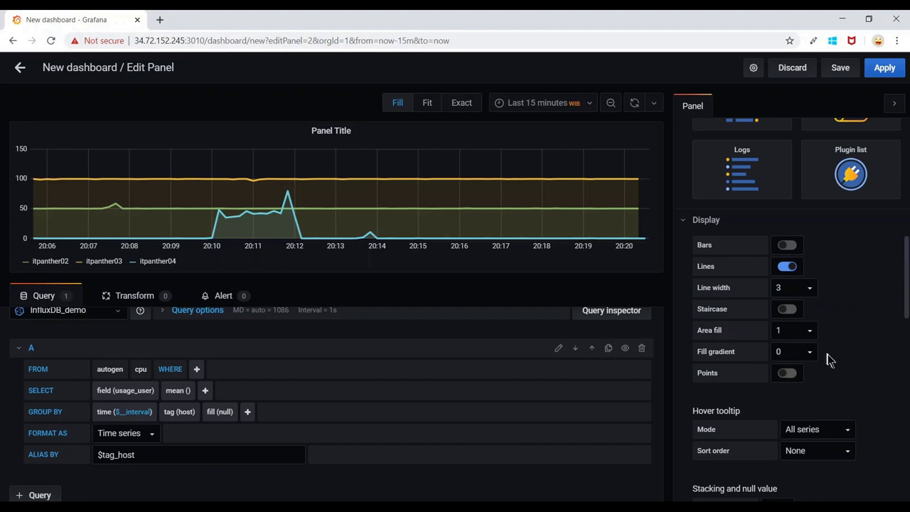
pyautogui.click(797, 379)
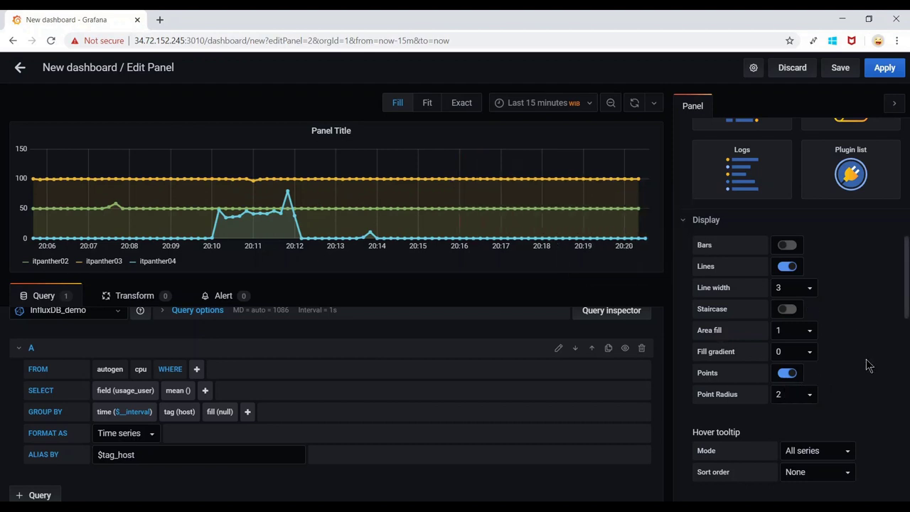
pyautogui.scroll(-3, 868, 366)
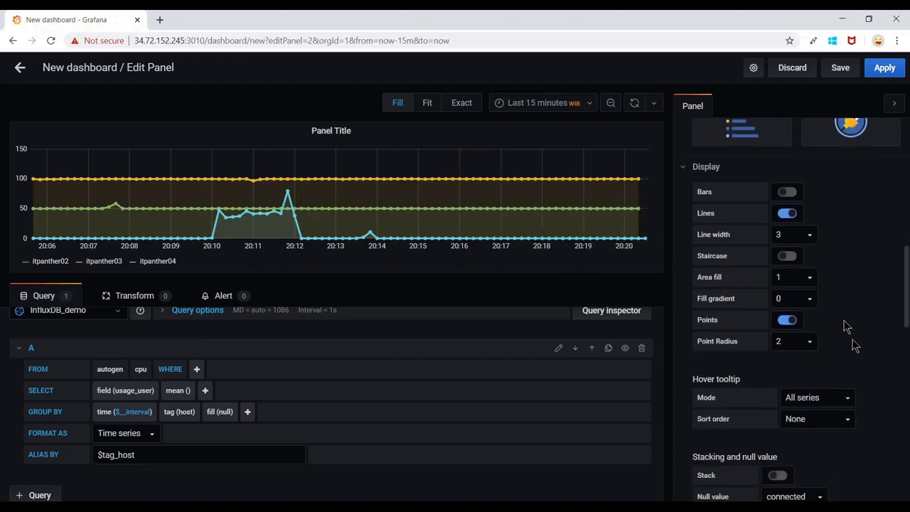
pyautogui.click(811, 300)
pyautogui.click(797, 336)
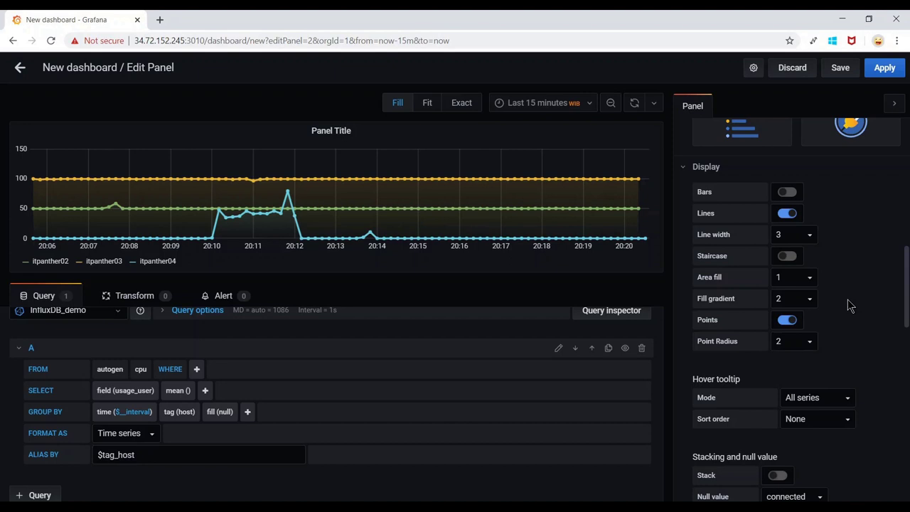
pyautogui.scroll(1, 856, 238)
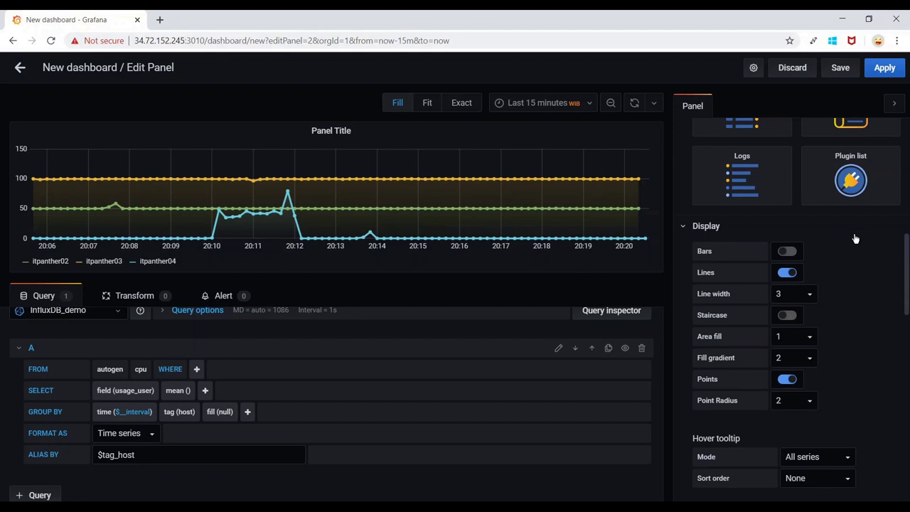
# Save the dashboard as 'Demo InfluxDb CPU Utilization dashboard'.
pyautogui.click(840, 67)
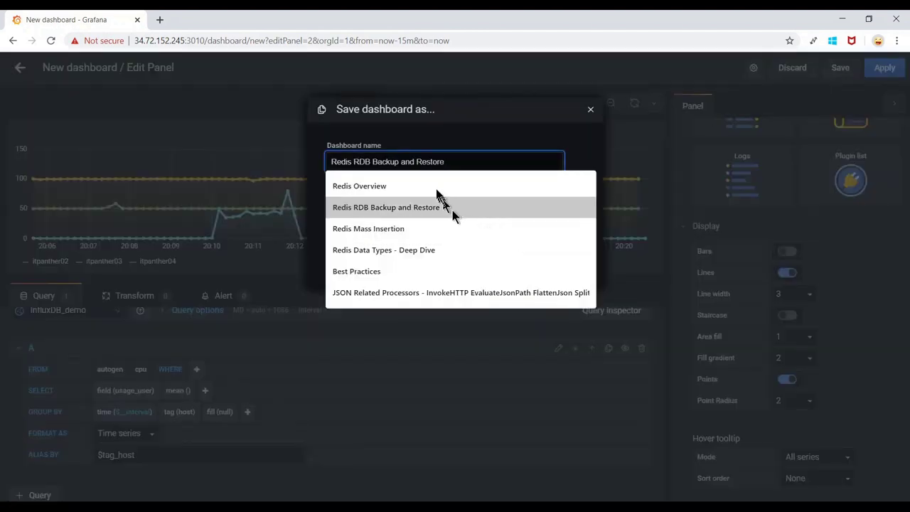
pyautogui.click(418, 162)
pyautogui.moveTo(418, 162); pyautogui.dragTo(295, 176)
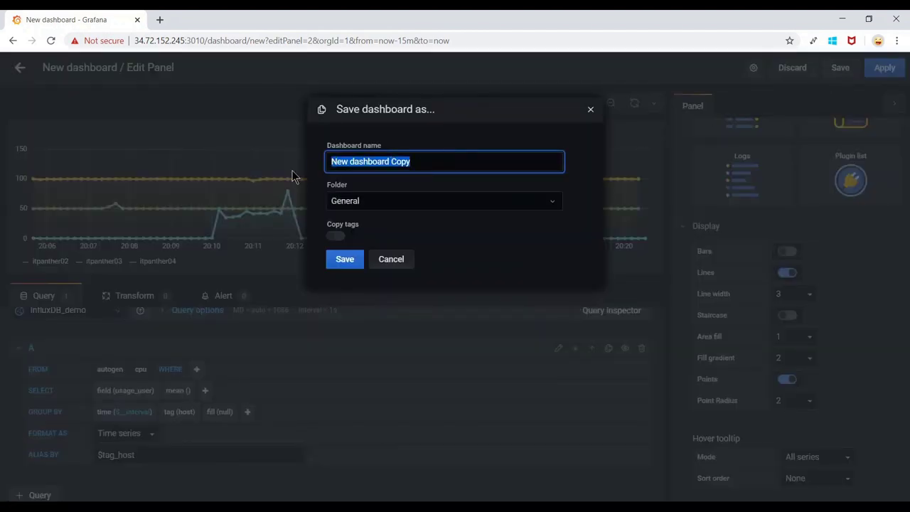
pyautogui.write('Demo ')
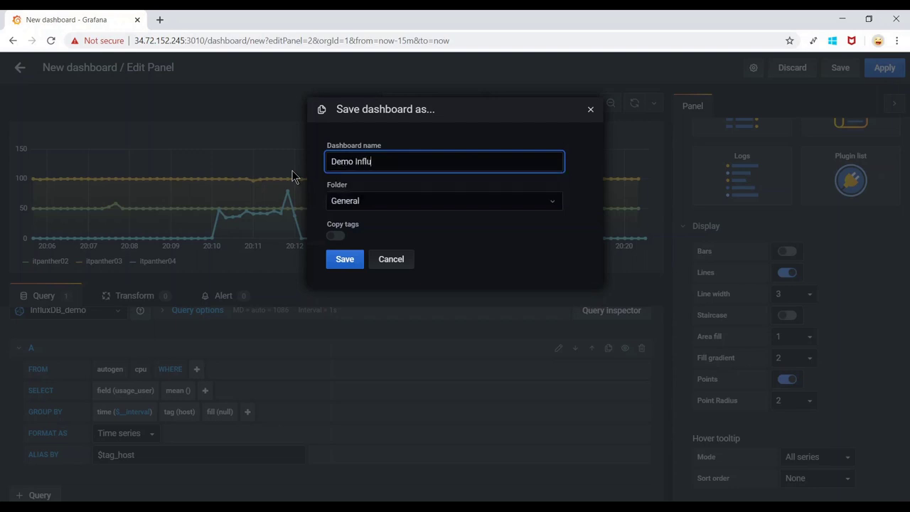
pyautogui.write('InfluxDb CPU UTILIZATION')
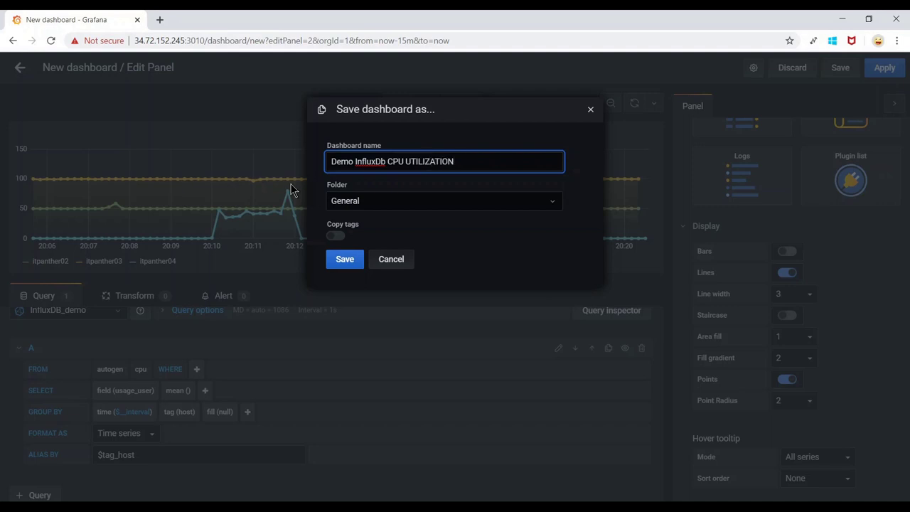
pyautogui.hotkey('ctrl', 'BackSpace')
pyautogui.write('Utilization dashboard')
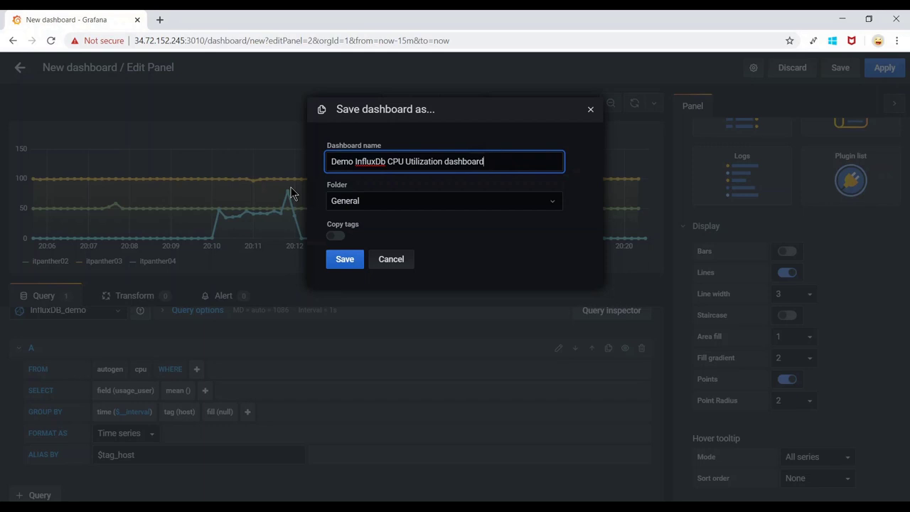
pyautogui.click(340, 262)
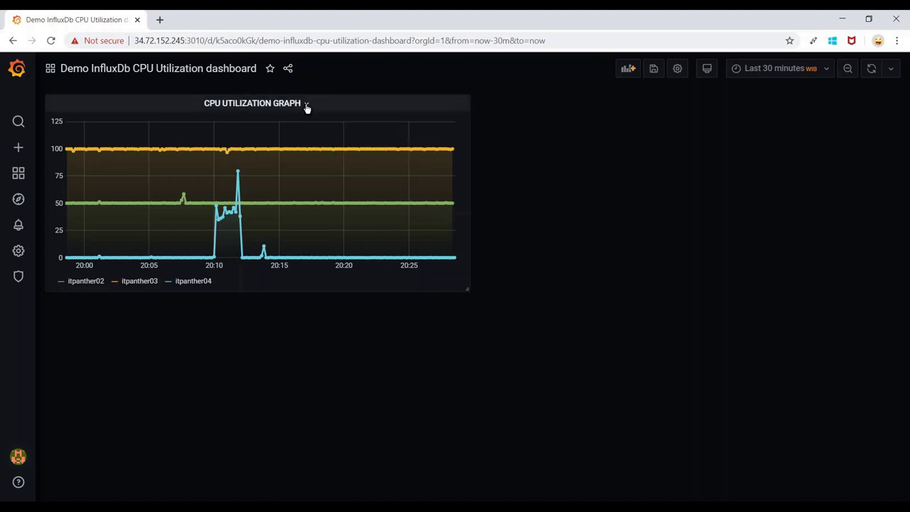
# Duplicate the CPU UTILIZATION GRAPH panel with More... > Duplicate.
pyautogui.click(306, 104)
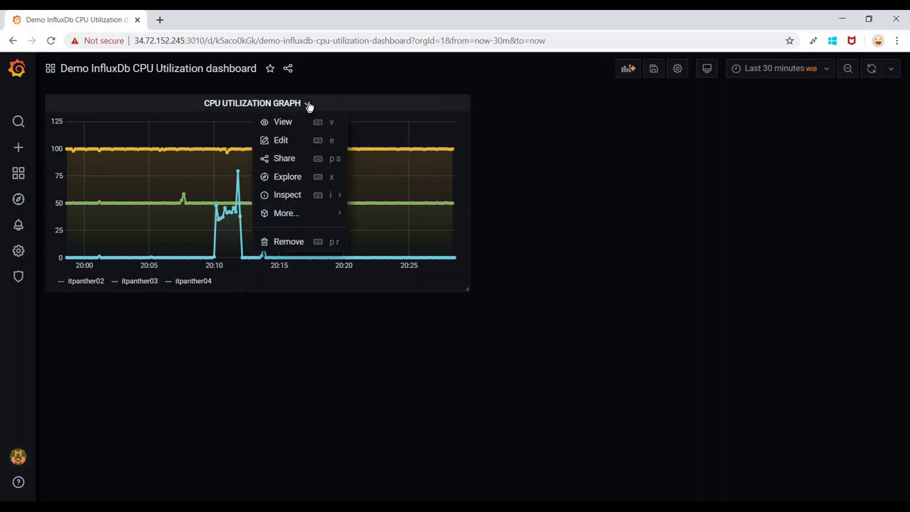
pyautogui.moveTo(307, 217)
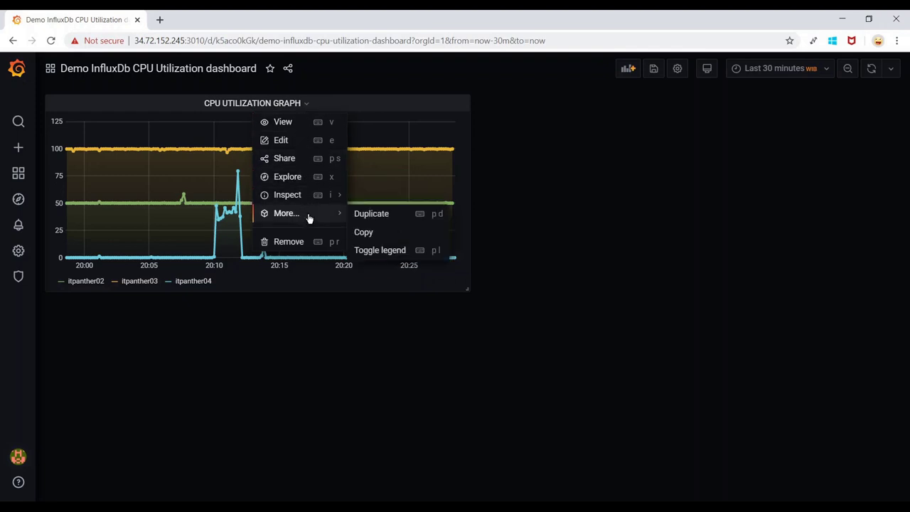
pyautogui.click(372, 215)
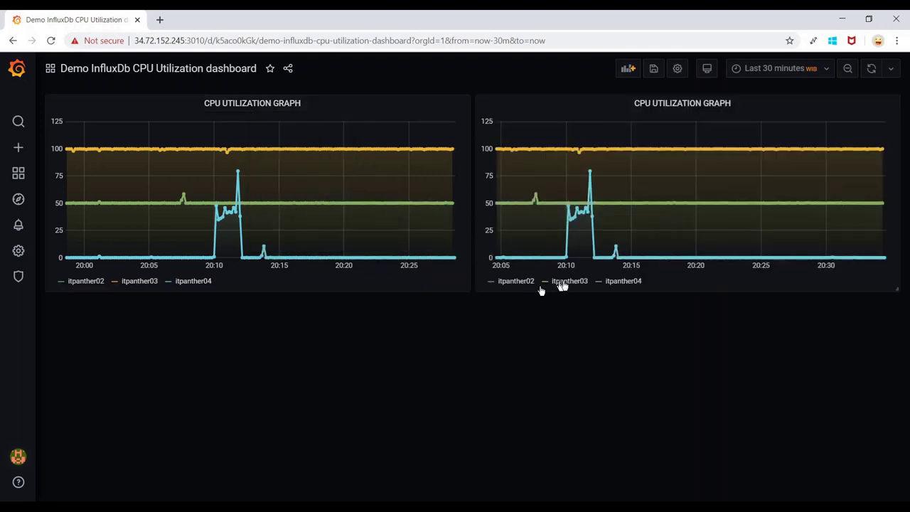
pyautogui.click(736, 105)
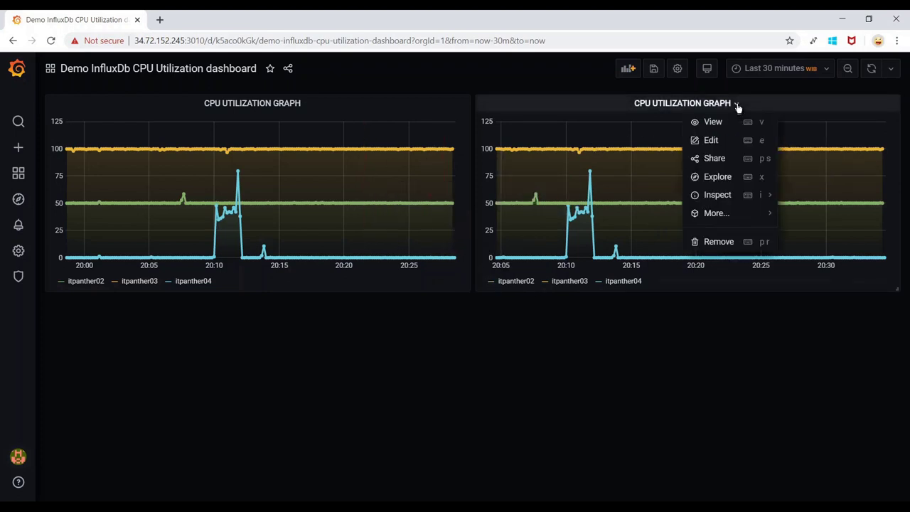
# Add a critical T1 threshold above 80 to the copied CPU graph, with fill and line kept on.
pyautogui.click(727, 144)
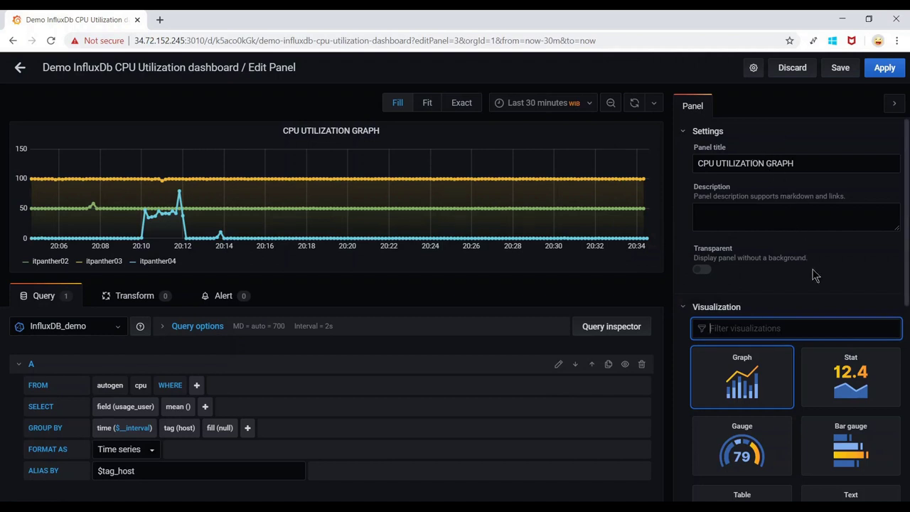
pyautogui.scroll(-10, 816, 276)
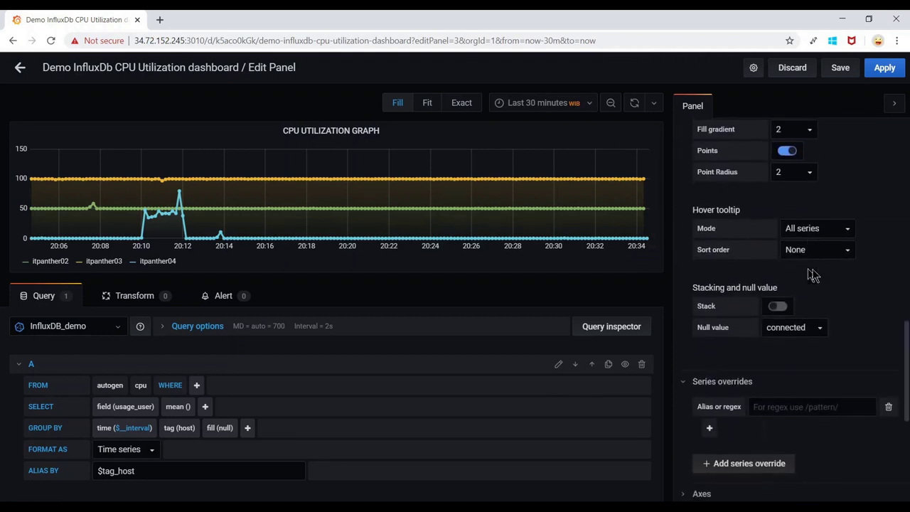
pyautogui.scroll(-5, 814, 276)
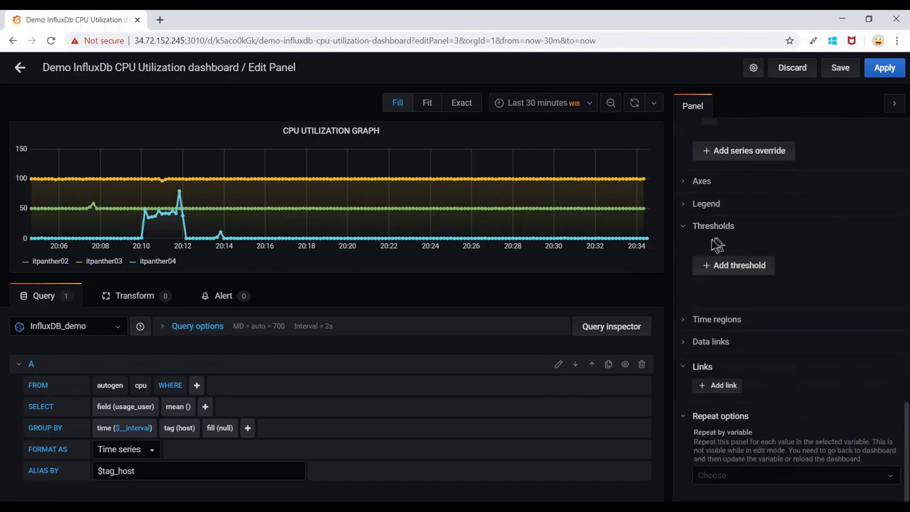
pyautogui.click(745, 268)
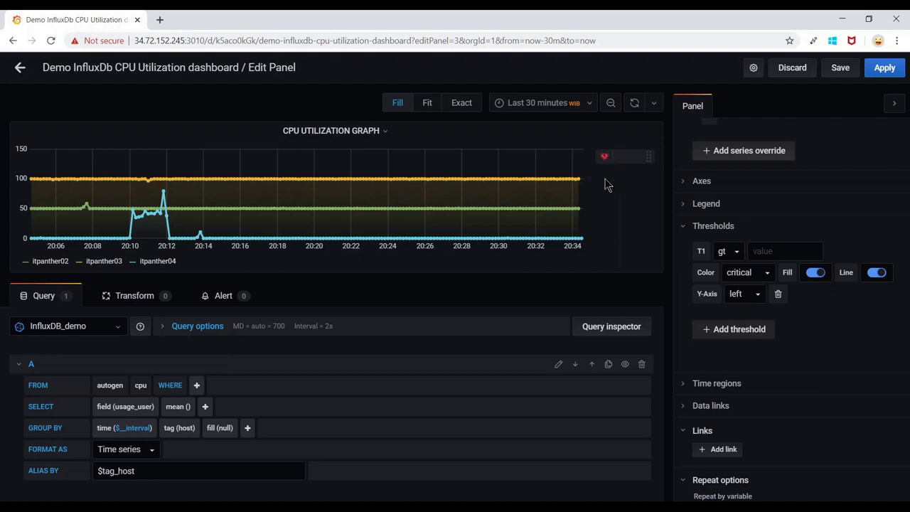
pyautogui.click(775, 251)
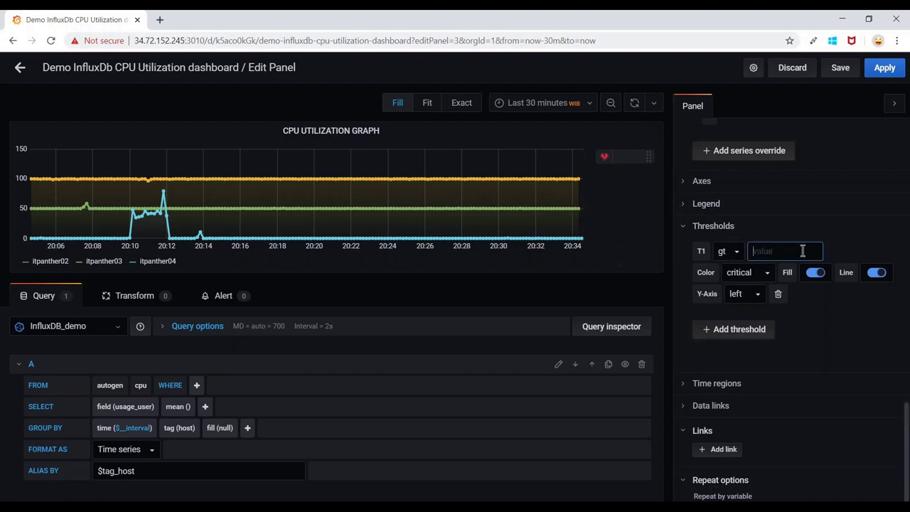
pyautogui.write('80')
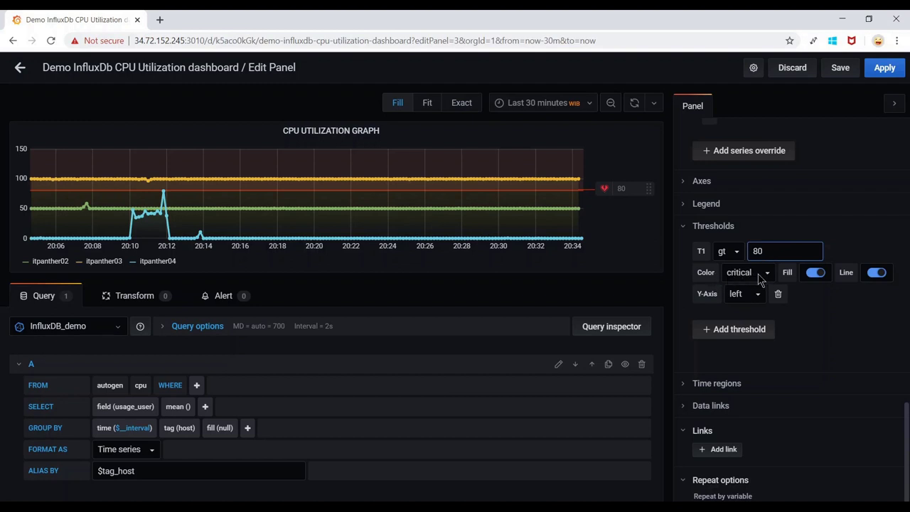
pyautogui.click(814, 272)
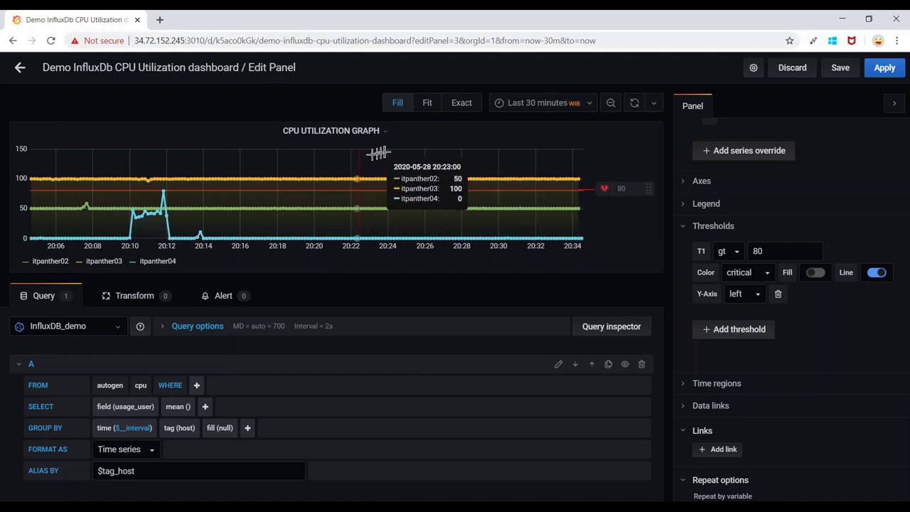
pyautogui.click(816, 273)
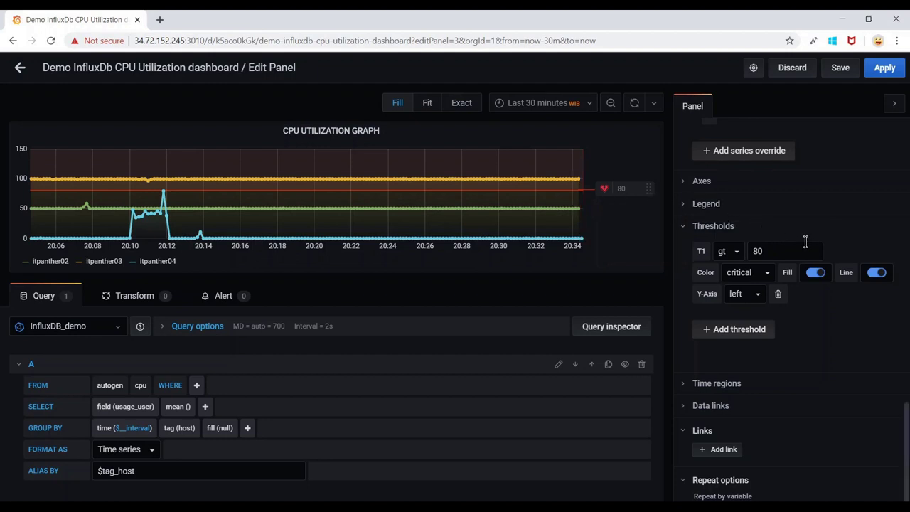
# Apply the threshold, then retitle the panel 'CPU UTILIZATION GRAPH WITH THRESHOLD' and apply again.
pyautogui.click(885, 68)
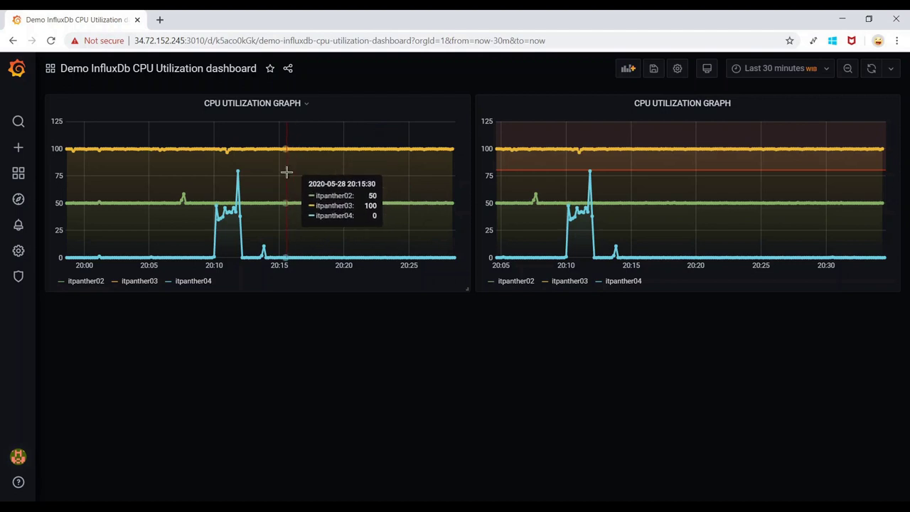
pyautogui.click(734, 107)
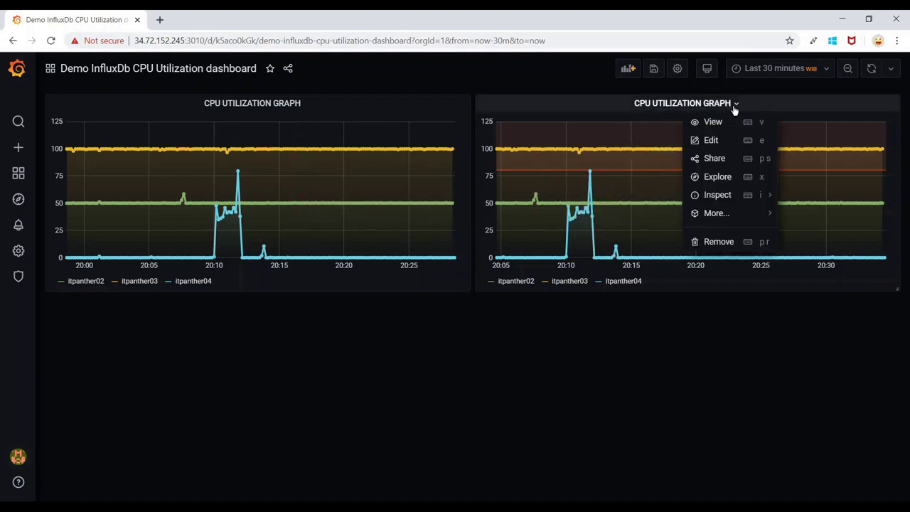
pyautogui.click(704, 140)
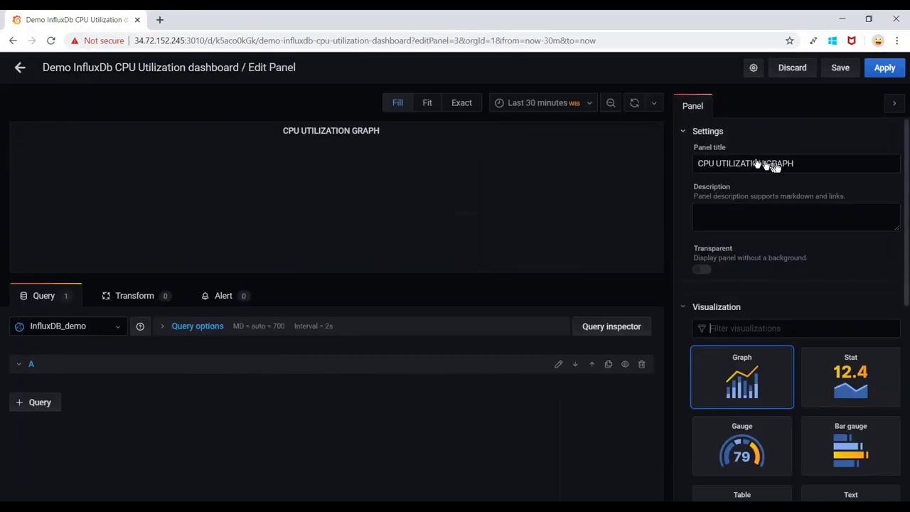
pyautogui.click(815, 162)
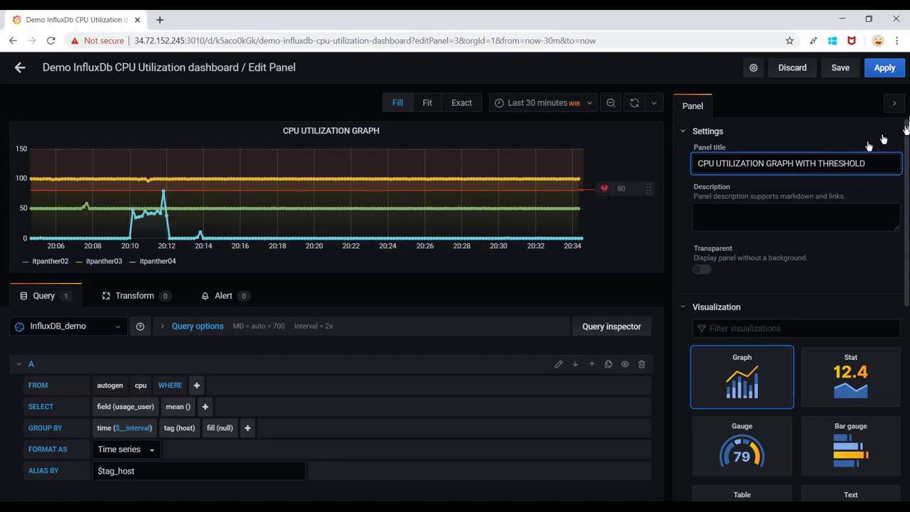
pyautogui.click(882, 68)
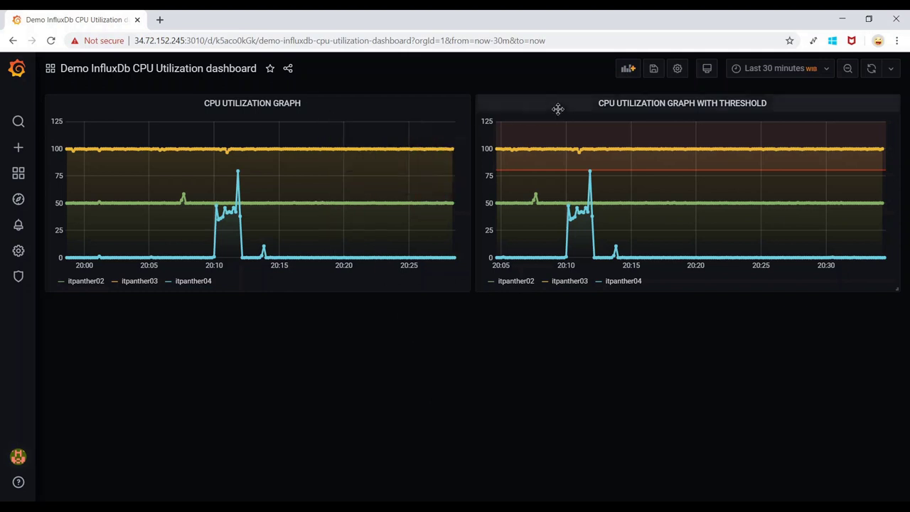
# Duplicate the original CPU UTILIZATION GRAPH and drag the copy into the top-left slot.
pyautogui.click(301, 104)
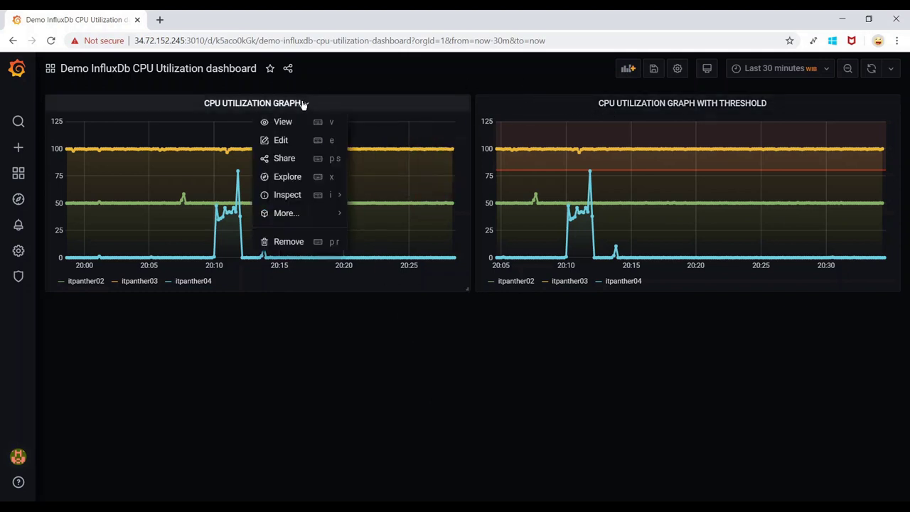
pyautogui.moveTo(325, 217)
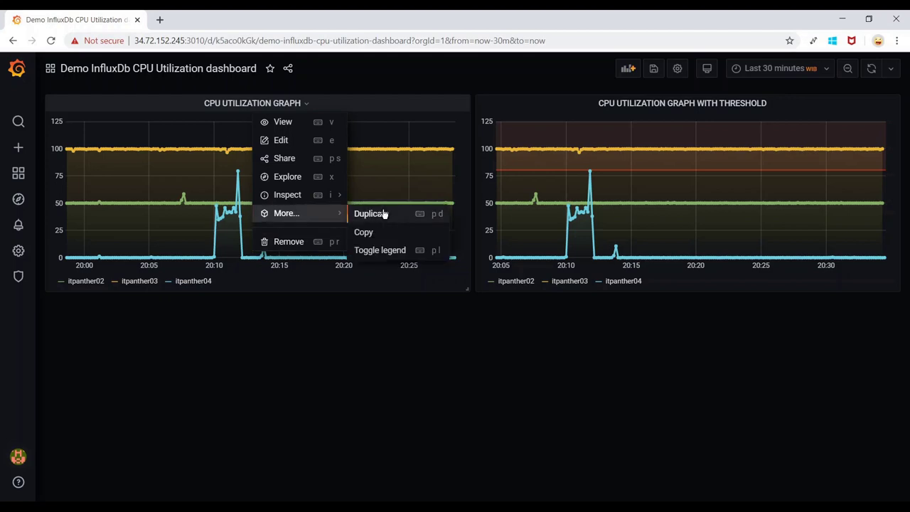
pyautogui.click(382, 211)
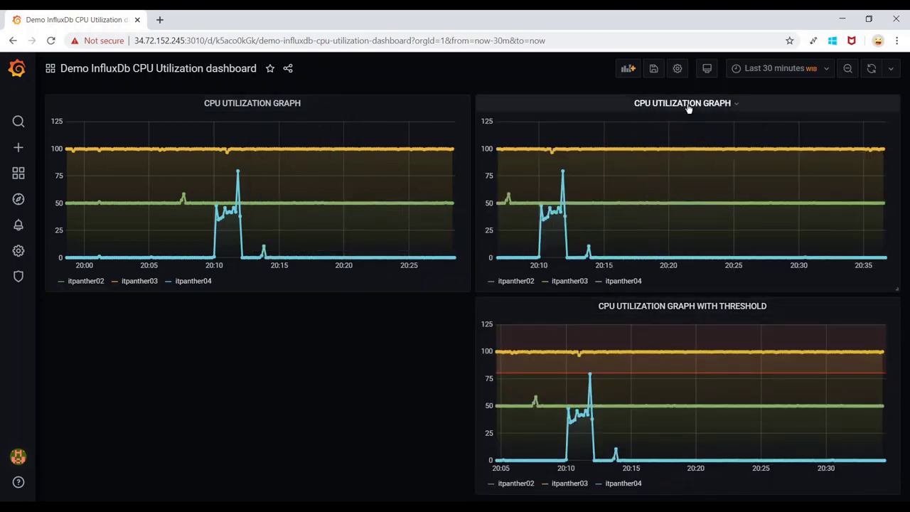
pyautogui.moveTo(726, 105); pyautogui.dragTo(289, 116)
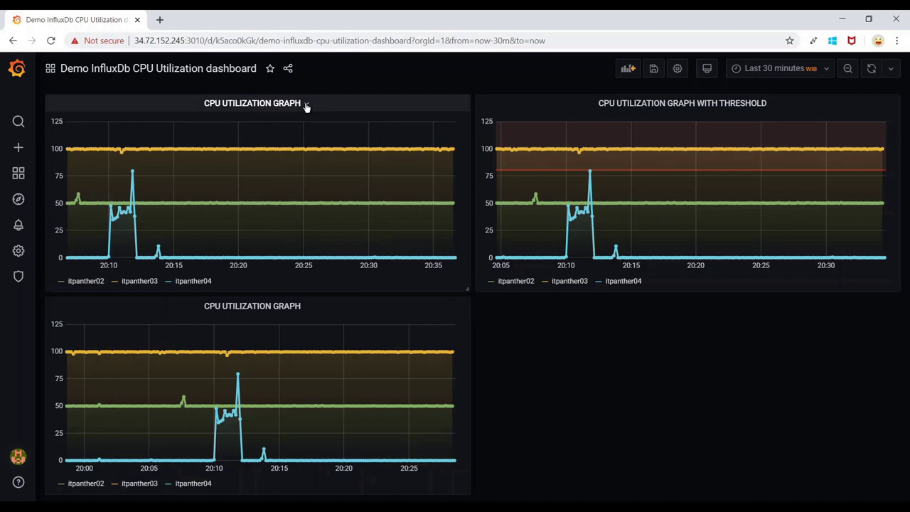
pyautogui.click(307, 106)
# Switch the new copy's visualization from graph to Gauge, reading 50, 100 and 3.1 per host.
pyautogui.click(293, 147)
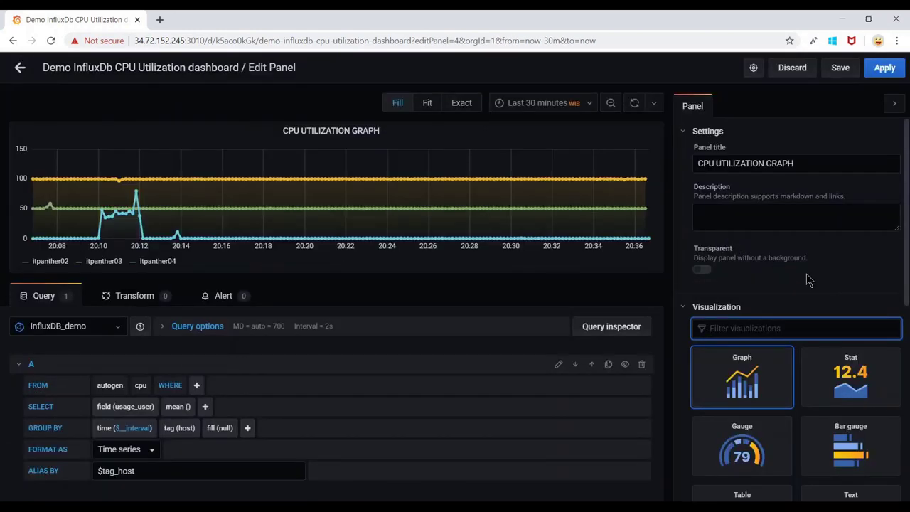
pyautogui.scroll(-3, 807, 277)
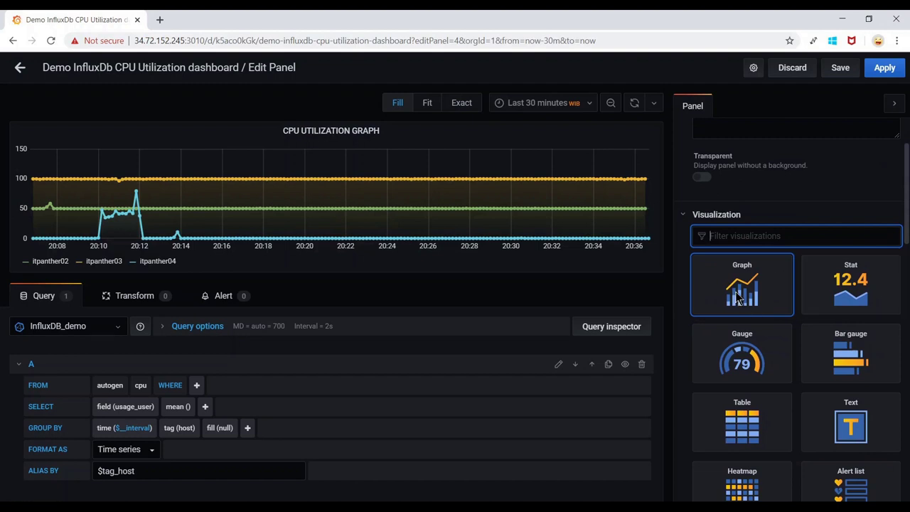
pyautogui.scroll(-1, 740, 297)
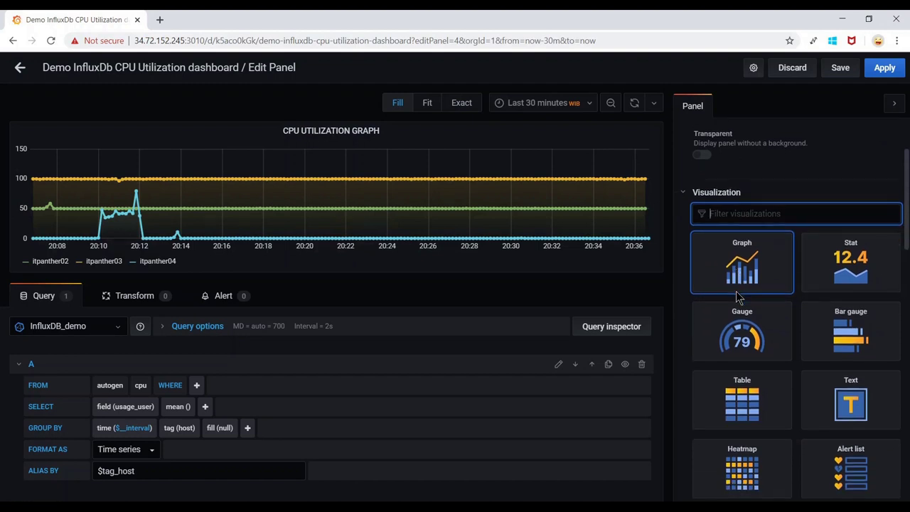
pyautogui.click(844, 264)
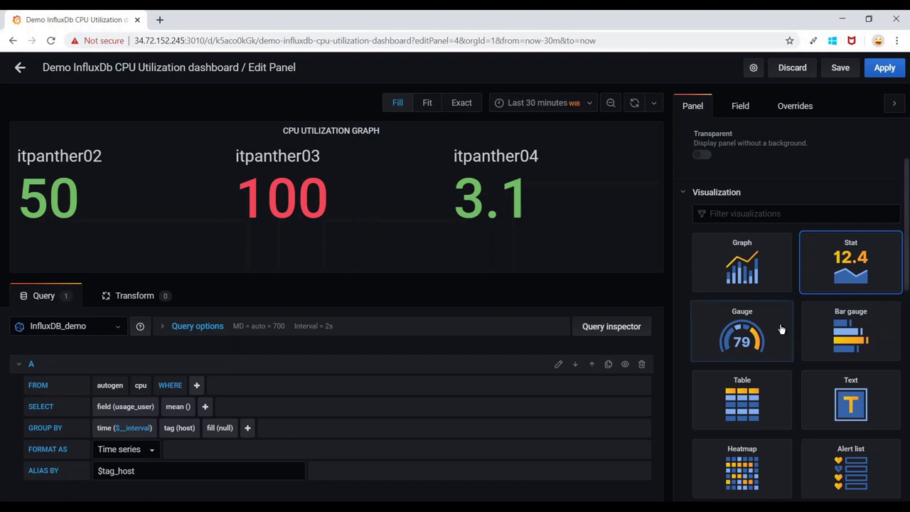
pyautogui.click(743, 345)
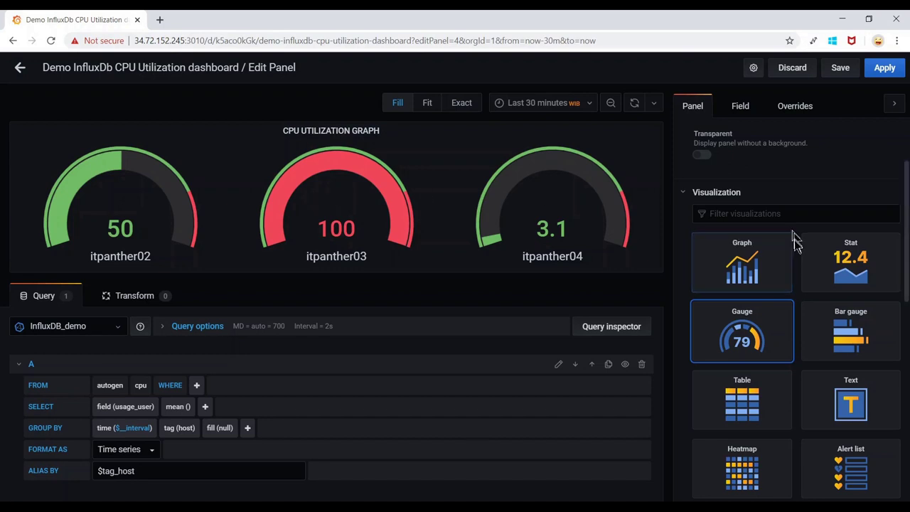
pyautogui.scroll(-1, 773, 313)
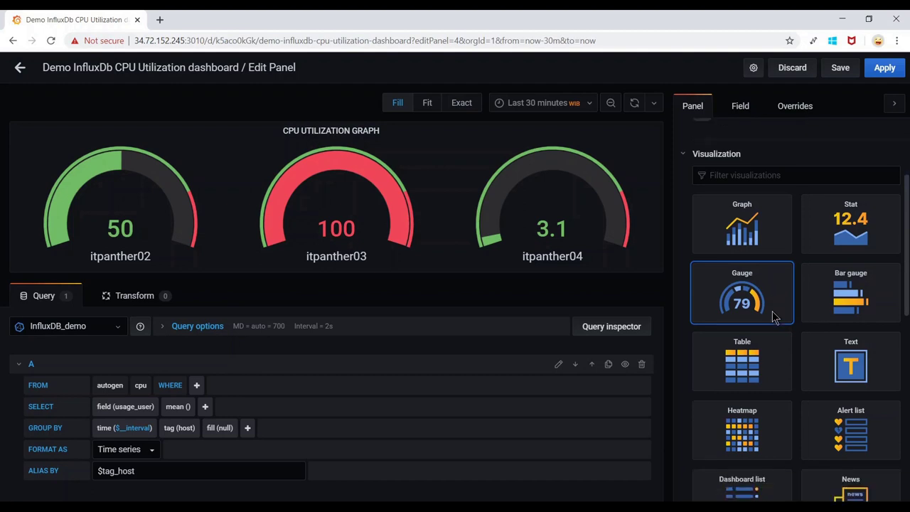
pyautogui.scroll(3, 773, 313)
# In the gauge's field thresholds, colour the 50 threshold dark yellow.
pyautogui.click(749, 109)
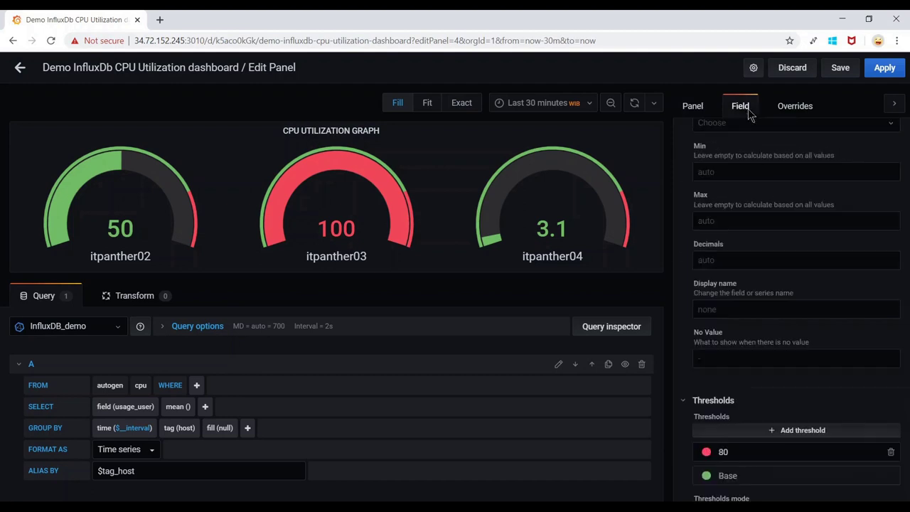
pyautogui.scroll(-2, 803, 308)
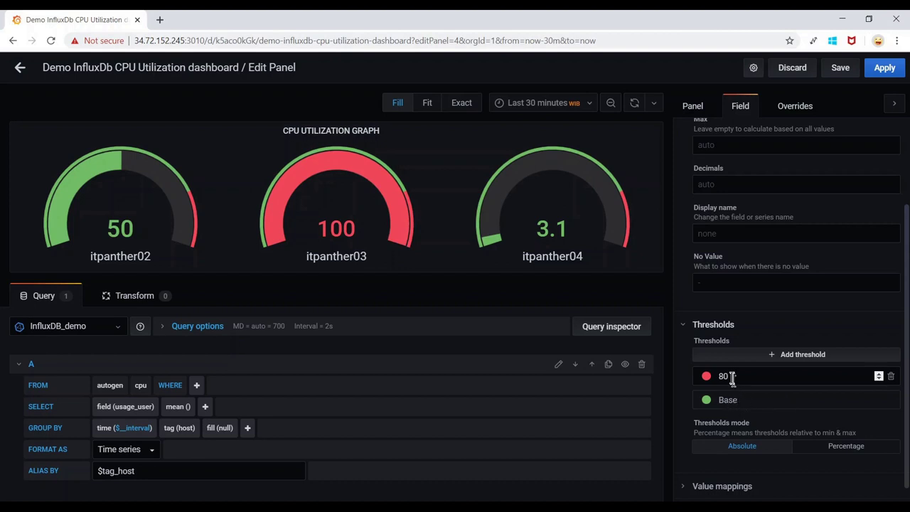
pyautogui.click(740, 379)
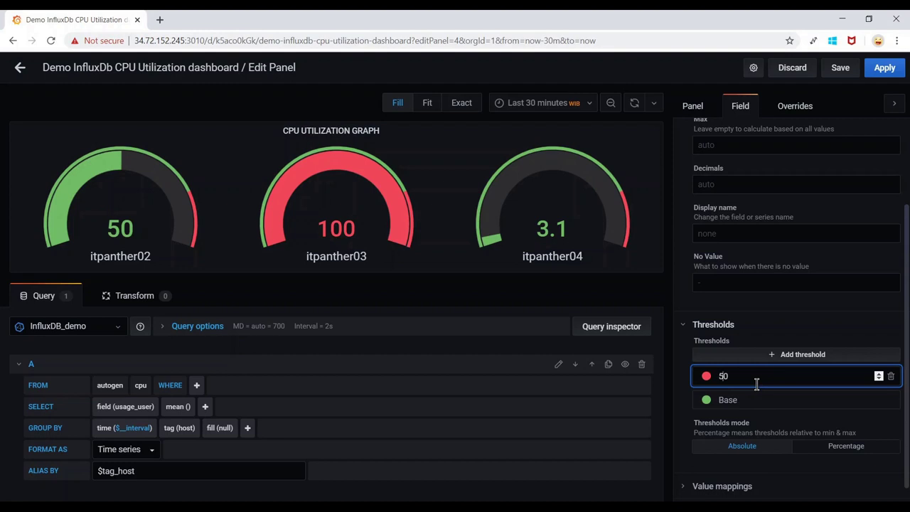
pyautogui.click(740, 377)
pyautogui.click(707, 378)
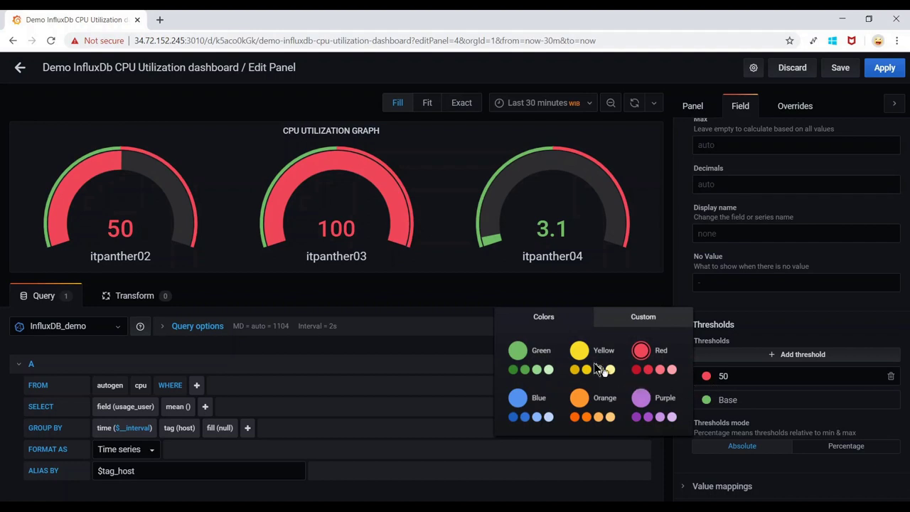
pyautogui.click(580, 354)
pyautogui.click(575, 369)
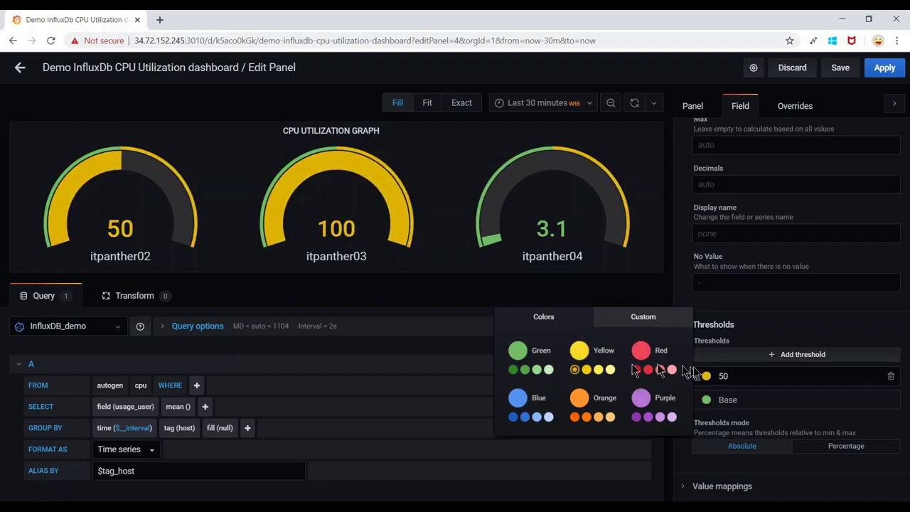
# Add a second threshold at 80 coloured red and apply the changes to the dashboard.
pyautogui.click(798, 355)
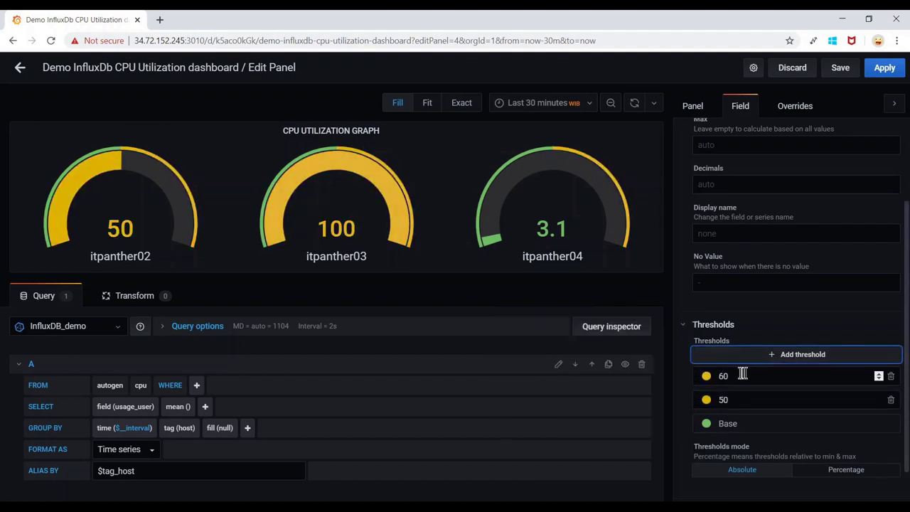
pyautogui.click(706, 376)
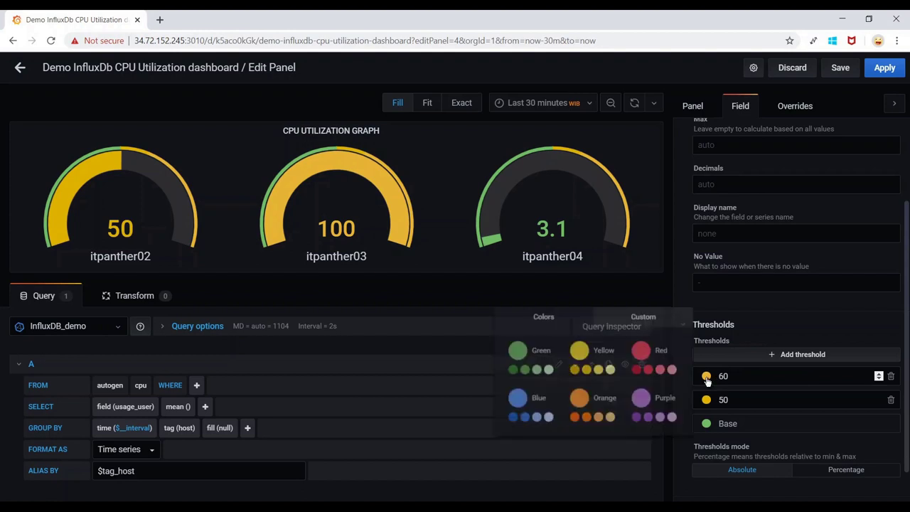
pyautogui.doubleClick(724, 377)
pyautogui.write('80')
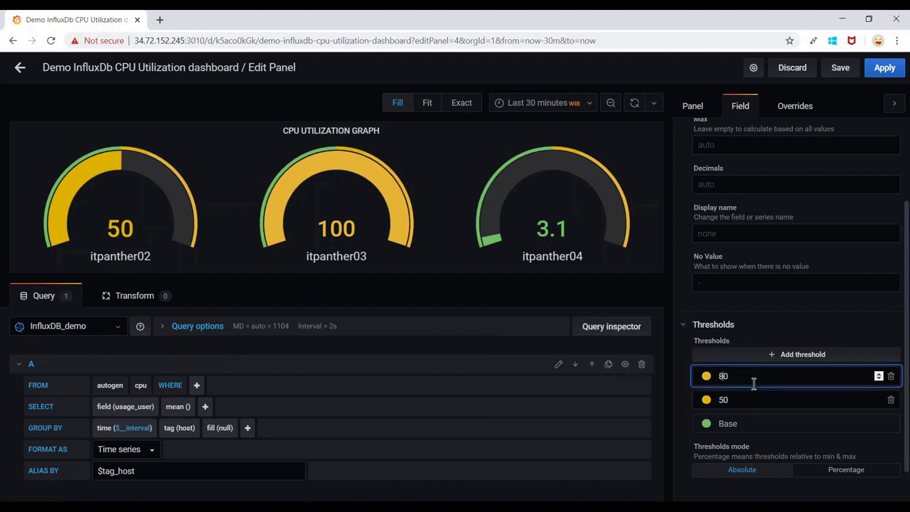
pyautogui.click(706, 376)
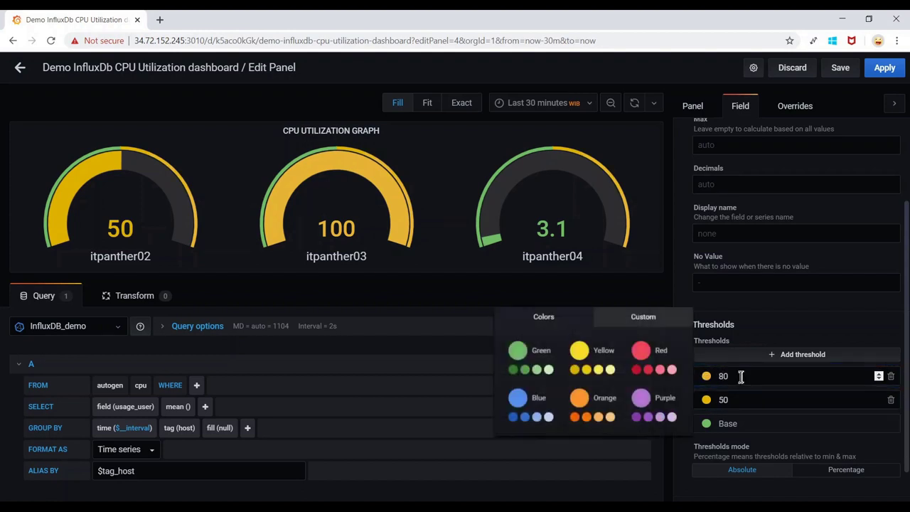
pyautogui.click(637, 370)
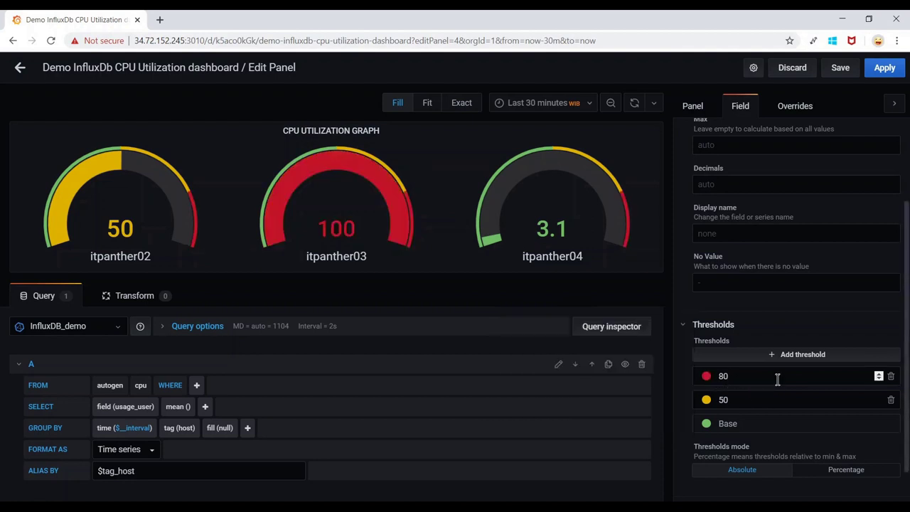
pyautogui.click(885, 68)
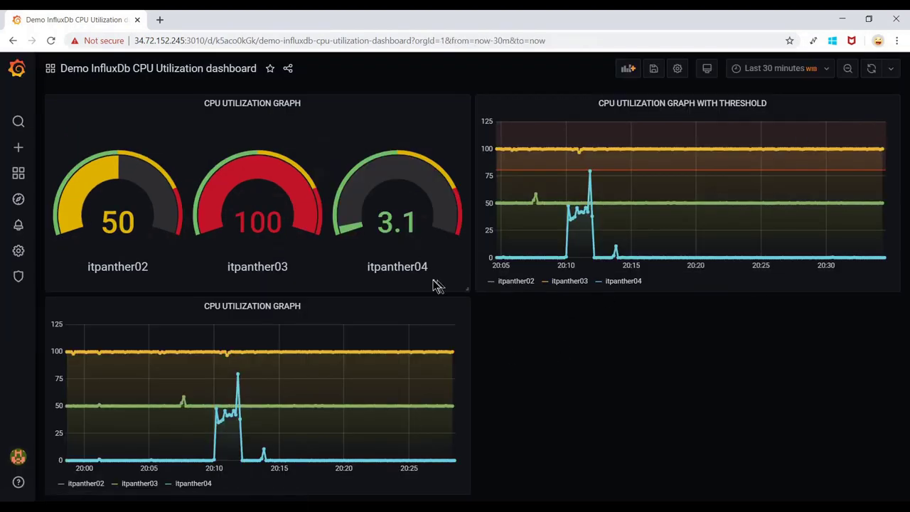
# Shrink the gauge panel, clear its title, and widen it across the top of the left column.
pyautogui.moveTo(465, 287); pyautogui.dragTo(285, 173)
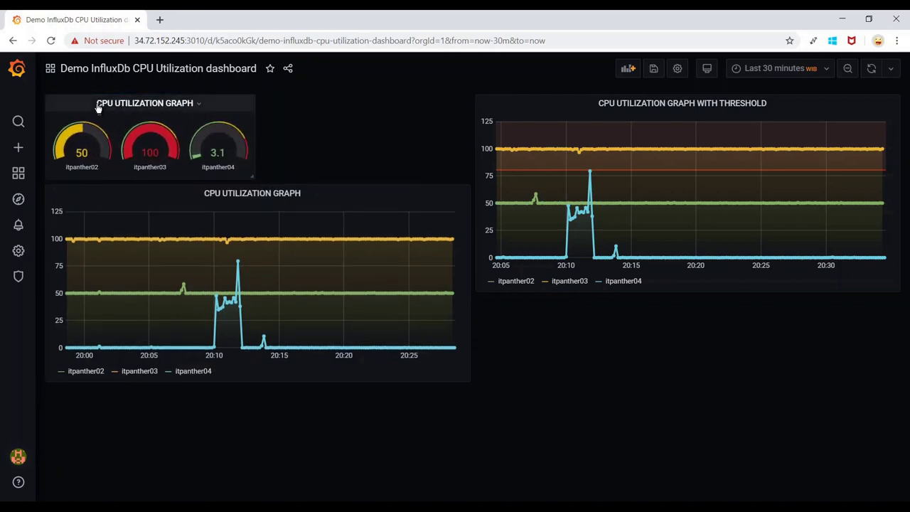
pyautogui.click(200, 107)
pyautogui.click(178, 138)
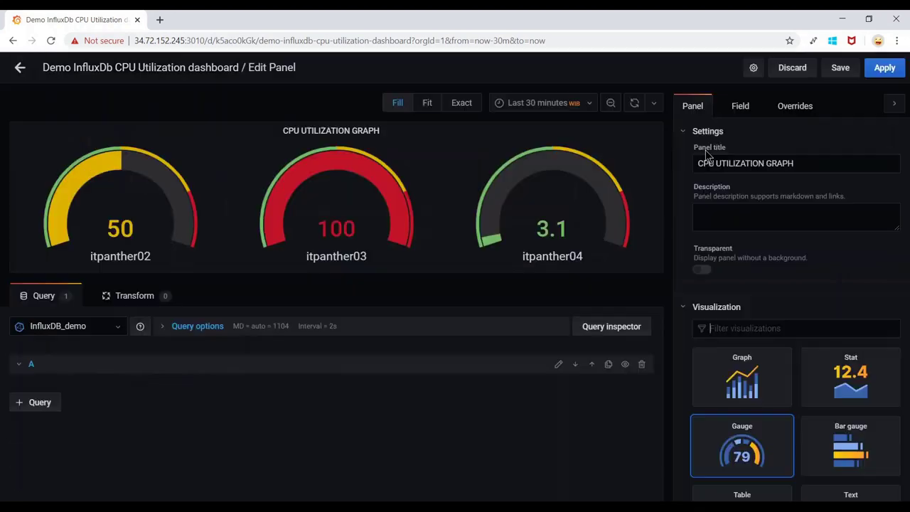
pyautogui.tripleClick(812, 166)
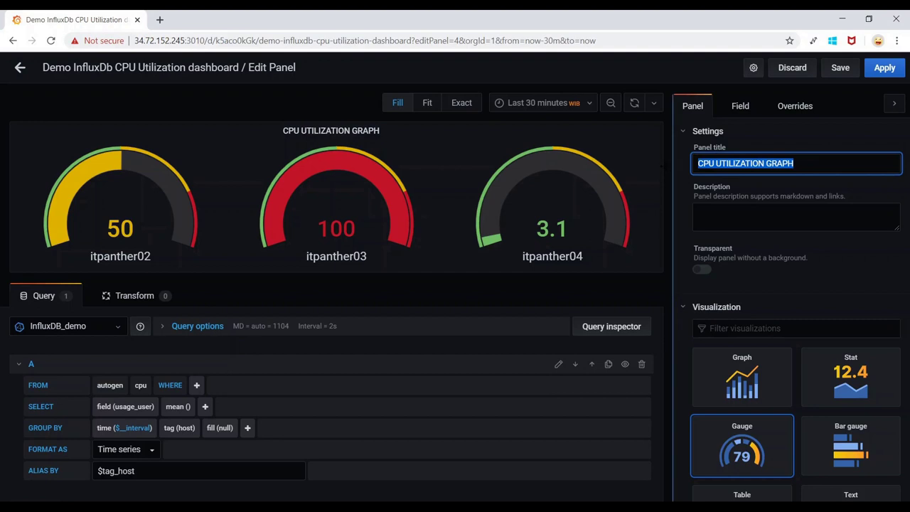
pyautogui.press('BackSpace')
pyautogui.click(884, 67)
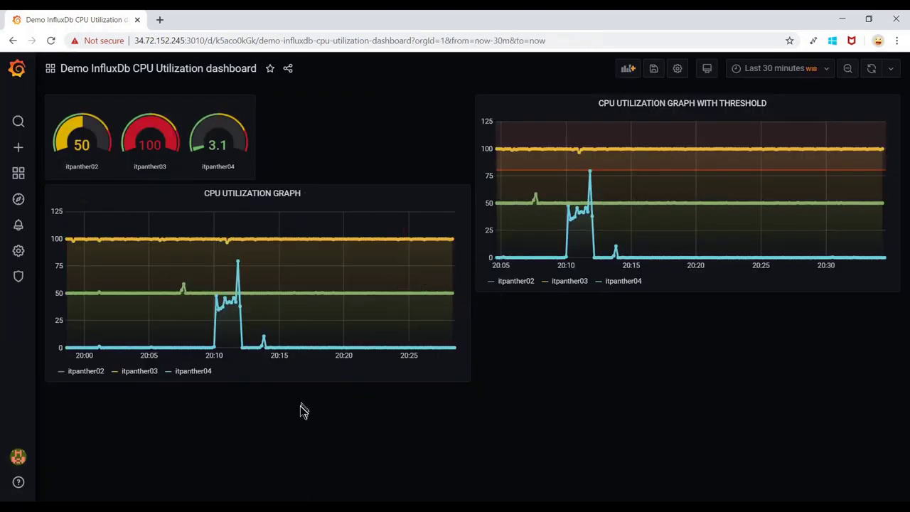
pyautogui.moveTo(252, 175); pyautogui.dragTo(463, 171)
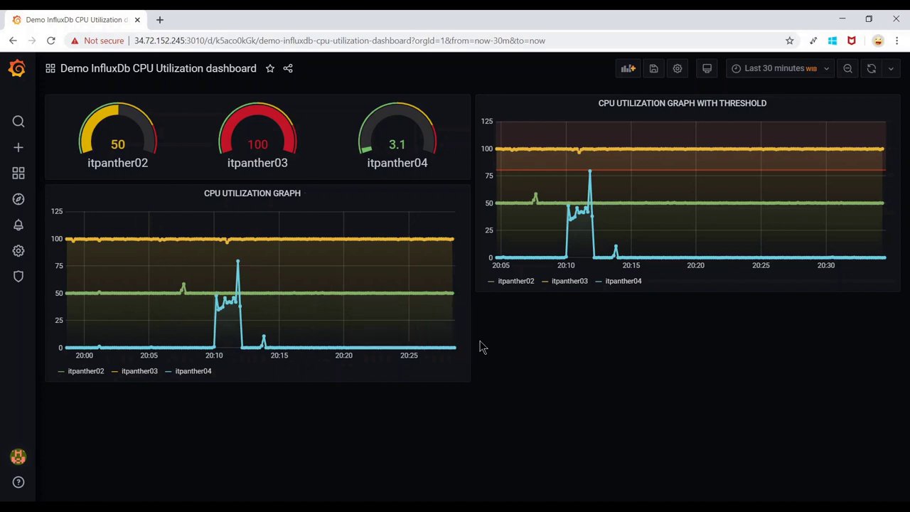
# Duplicate the gauge panel and start editing the copy.
pyautogui.click(259, 106)
pyautogui.moveTo(281, 214)
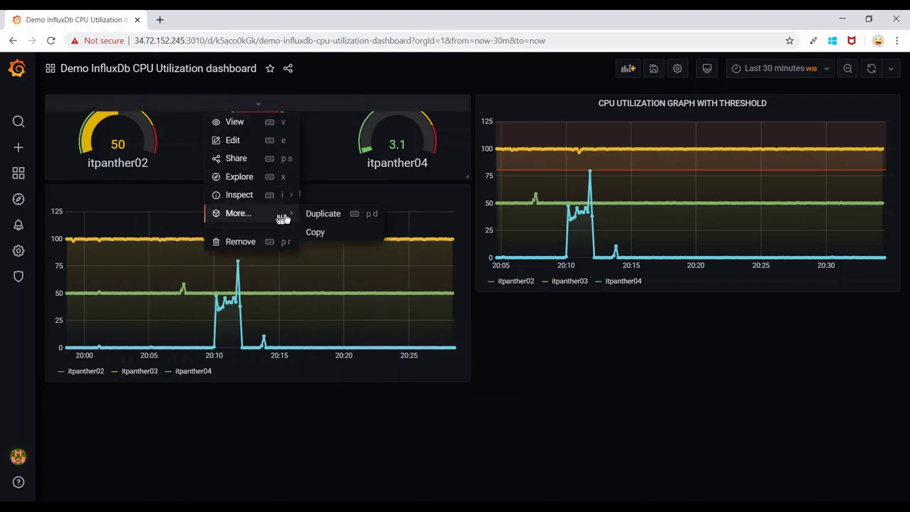
pyautogui.click(324, 215)
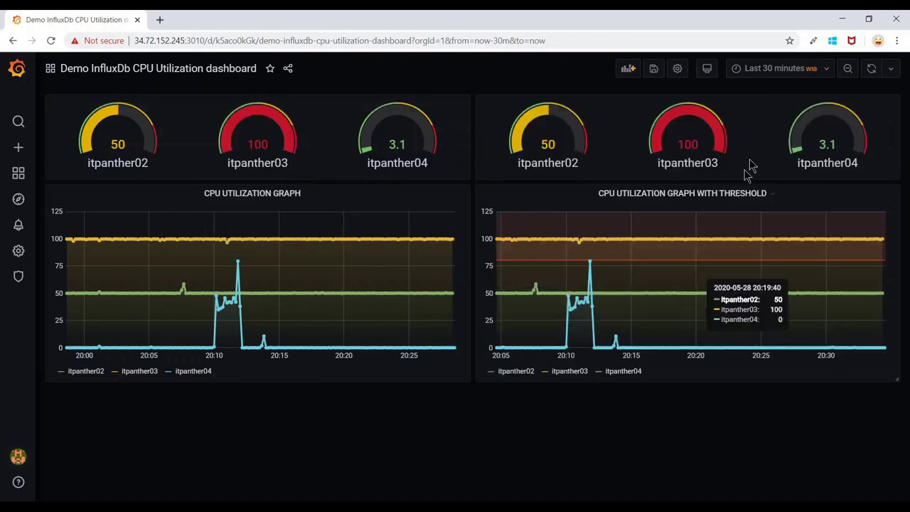
pyautogui.click(687, 105)
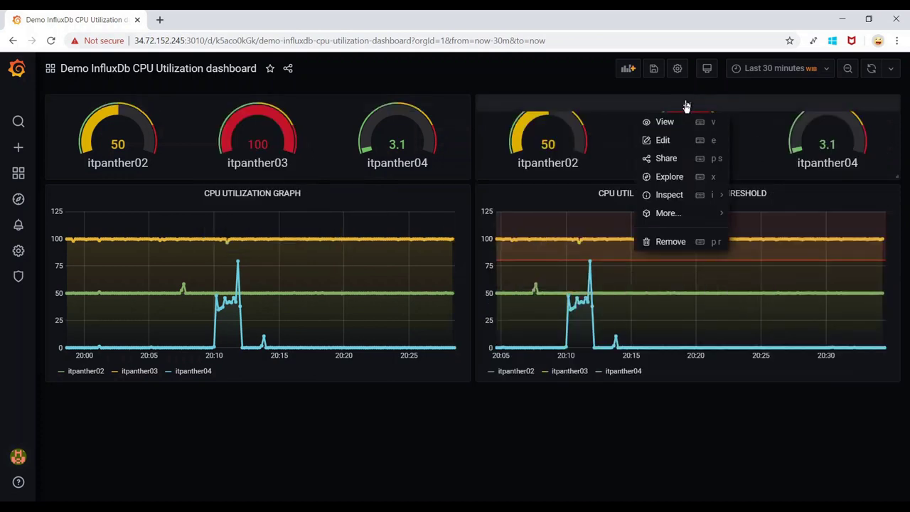
pyautogui.click(663, 141)
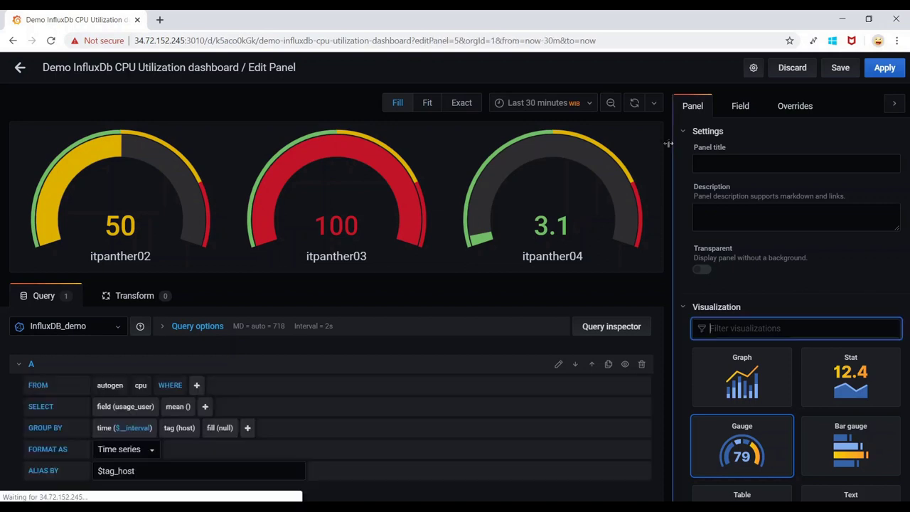
# Switch the copy to the Stat visualization, apply it, and make the panel narrower.
pyautogui.scroll(-1, 856, 305)
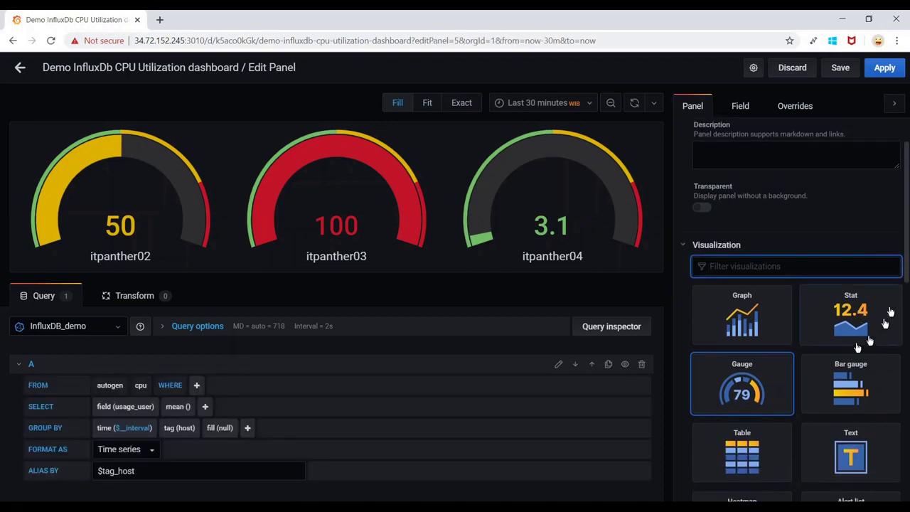
pyautogui.click(859, 320)
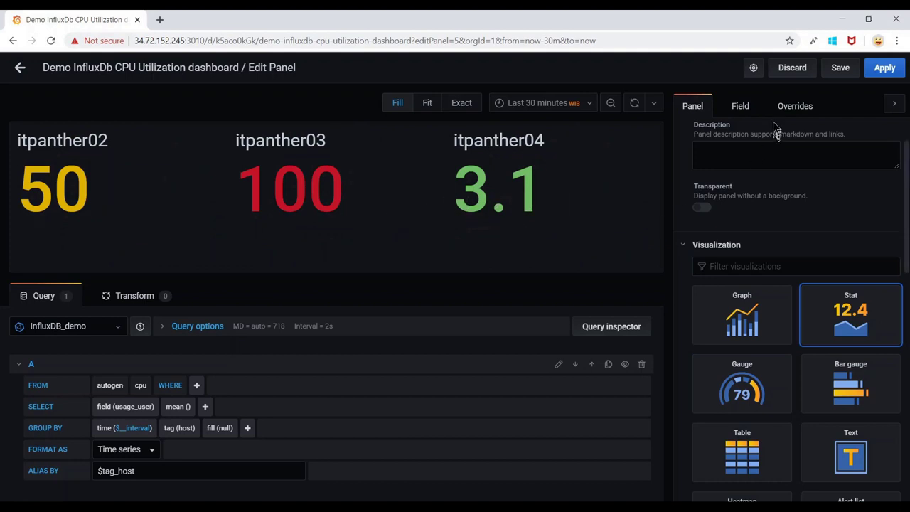
pyautogui.click(741, 108)
pyautogui.scroll(-2, 827, 334)
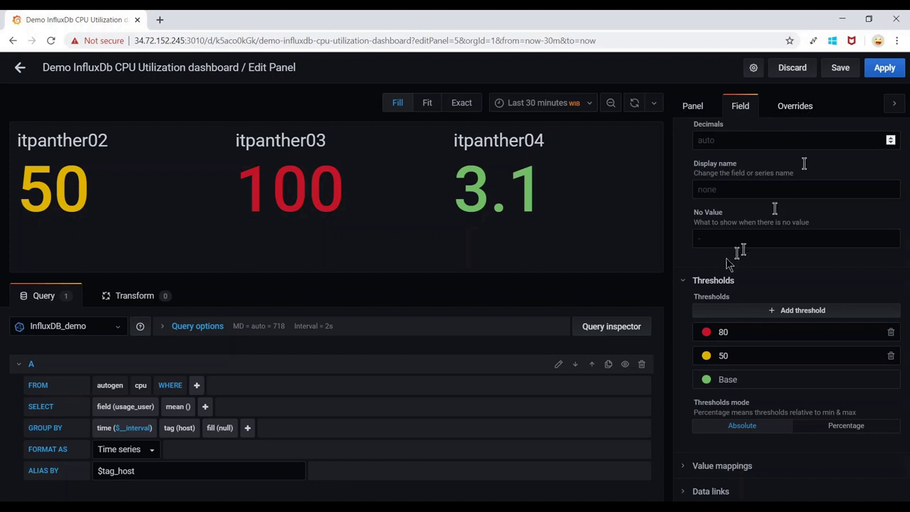
pyautogui.scroll(3, 744, 223)
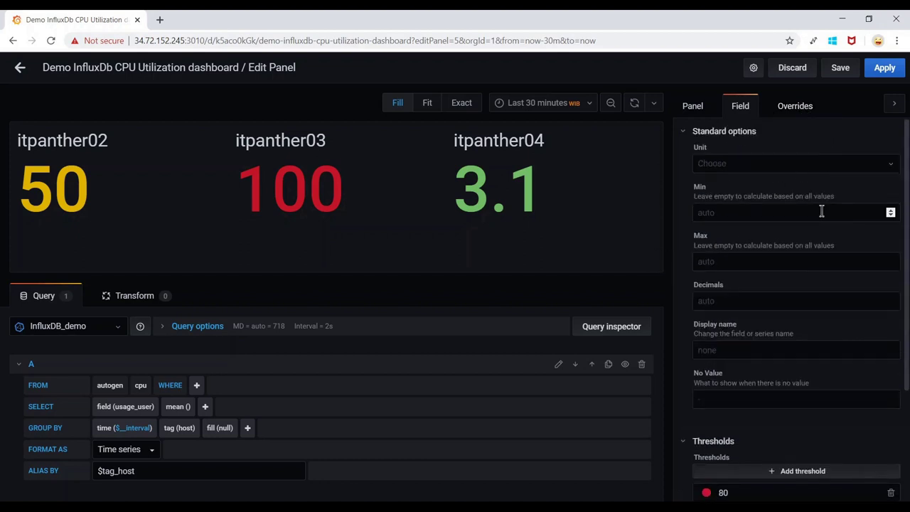
pyautogui.click(886, 67)
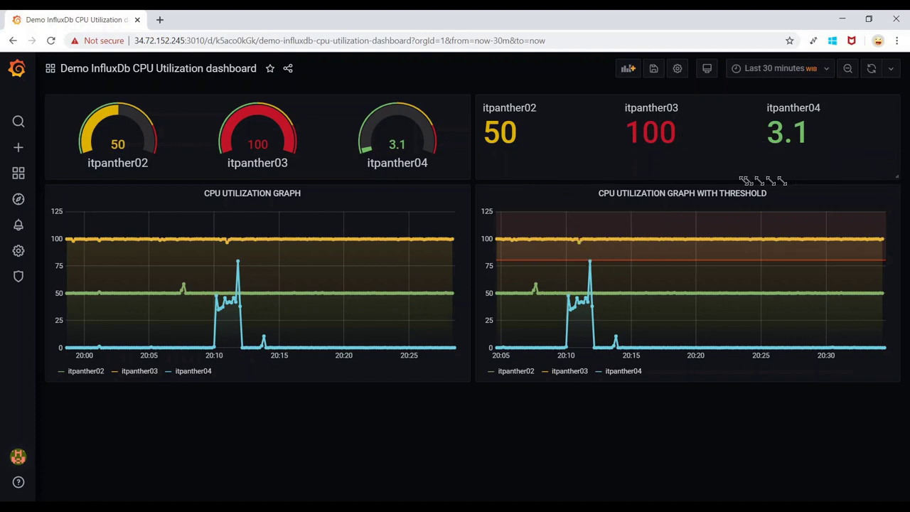
pyautogui.moveTo(702, 171); pyautogui.dragTo(641, 151)
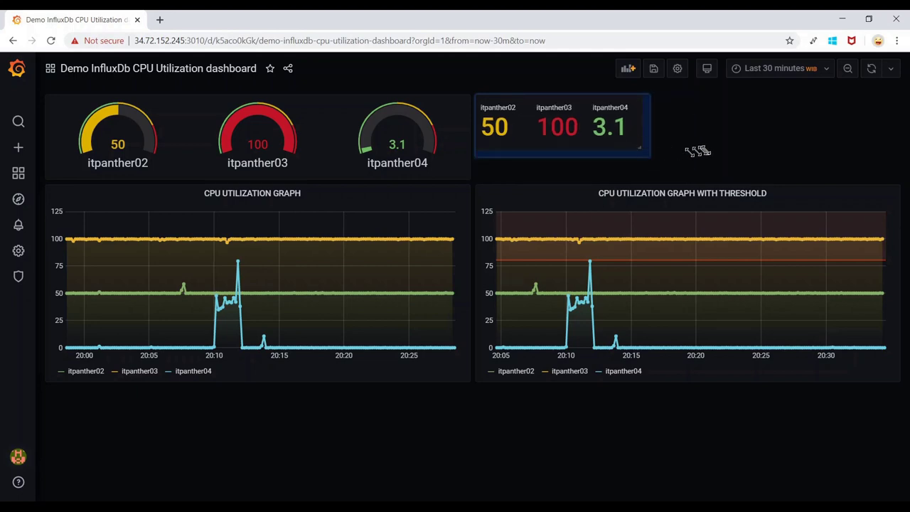
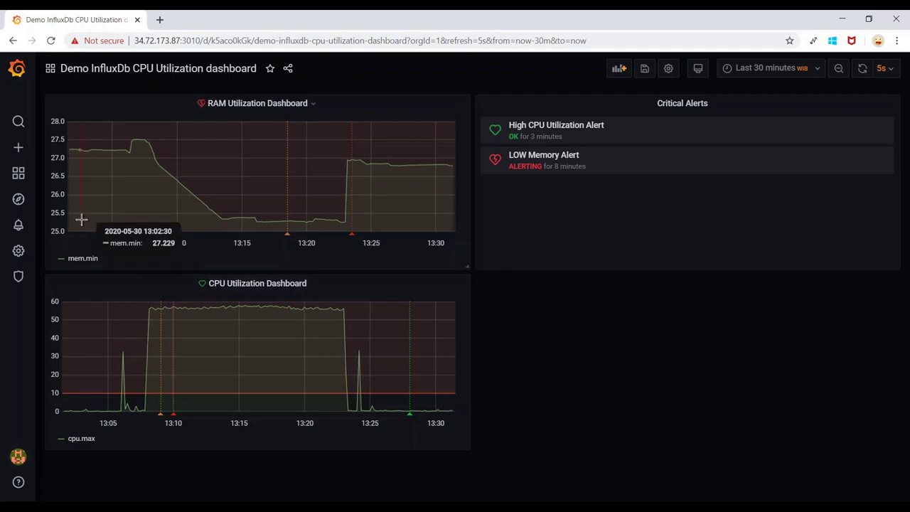
# Save the Demo InfluxDb CPU Utilization dashboard with its RAM, CPU and alerts panels.
pyautogui.moveTo(23, 227)
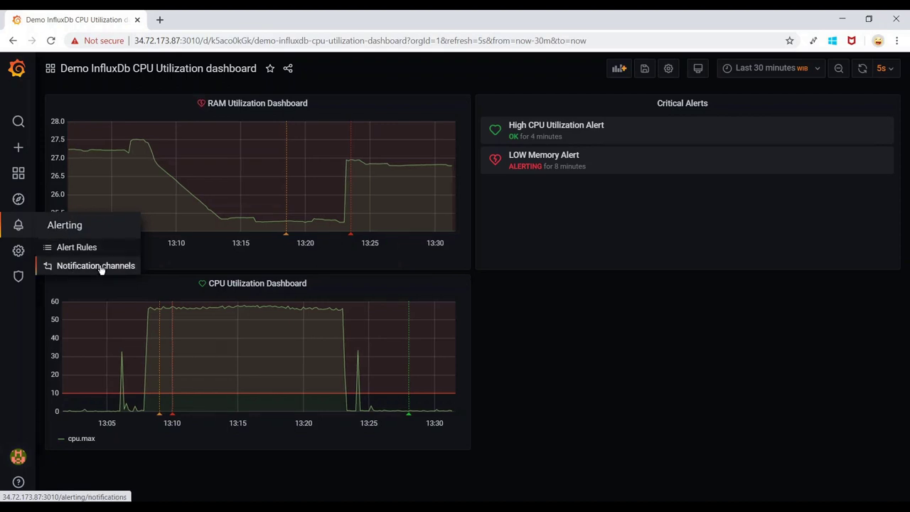
pyautogui.click(647, 73)
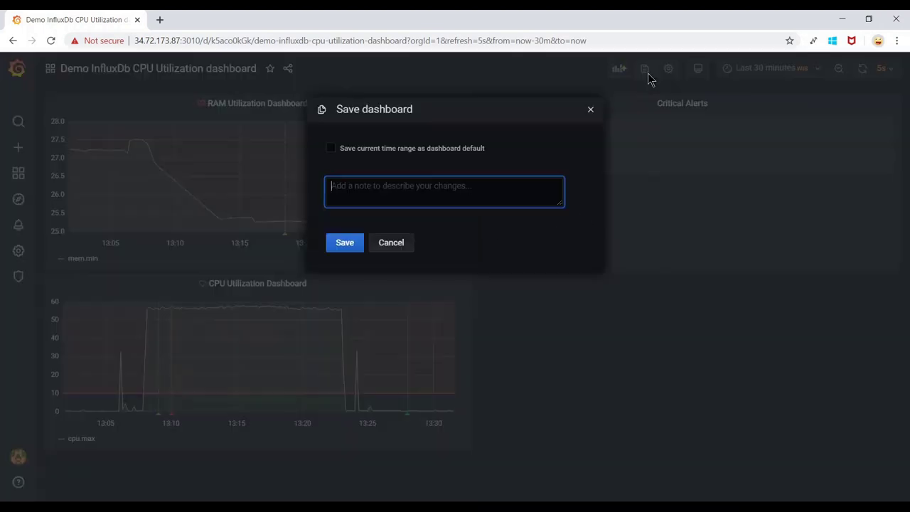
pyautogui.click(347, 244)
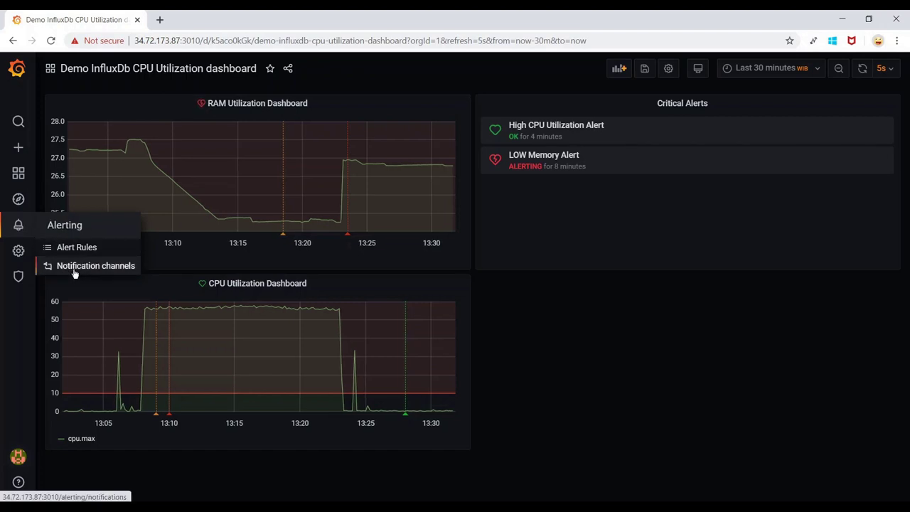
# Go to Alerting > Notification channels and begin a new channel.
pyautogui.click(74, 269)
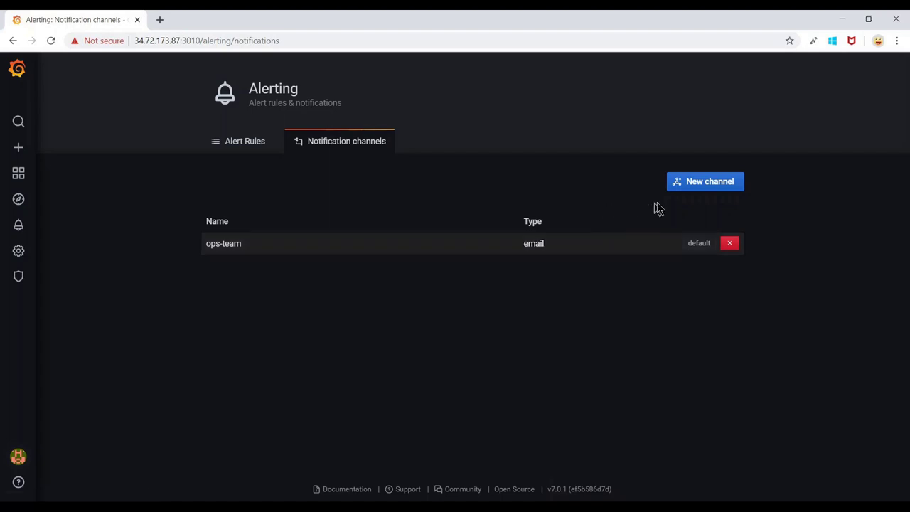
pyautogui.click(709, 183)
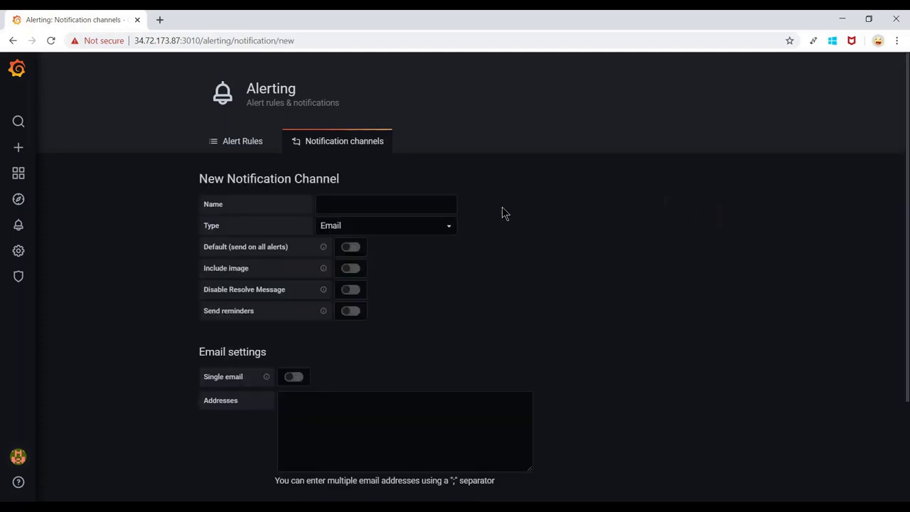
# Name the new channel with the admin e-mail address.
pyautogui.scroll(-1, 502, 208)
pyautogui.scroll(1, 502, 208)
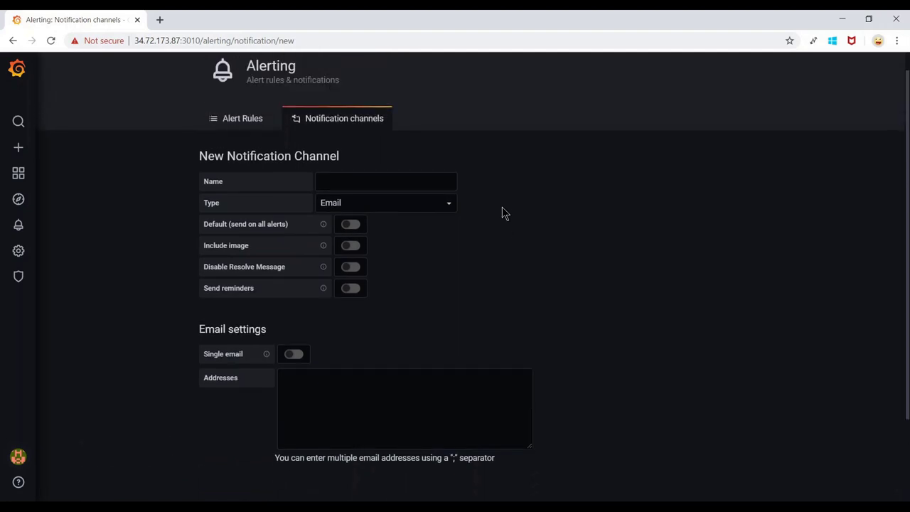
pyautogui.click(382, 180)
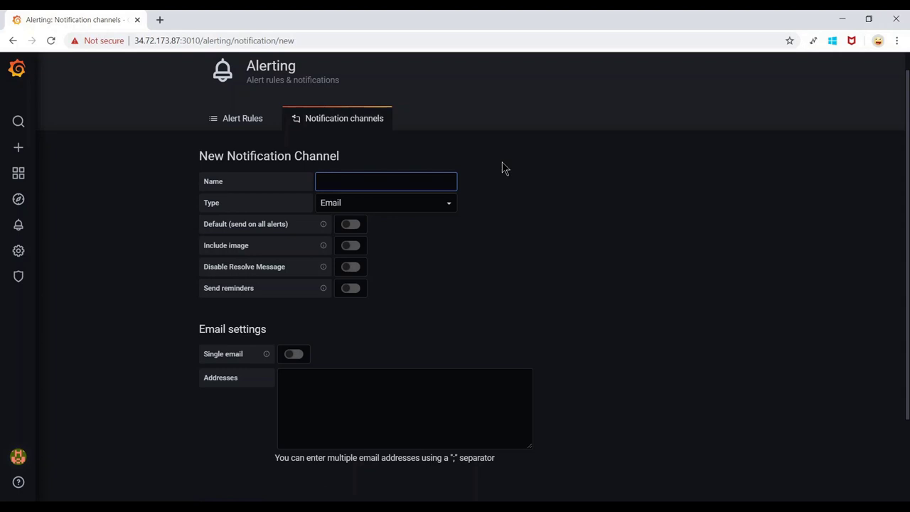
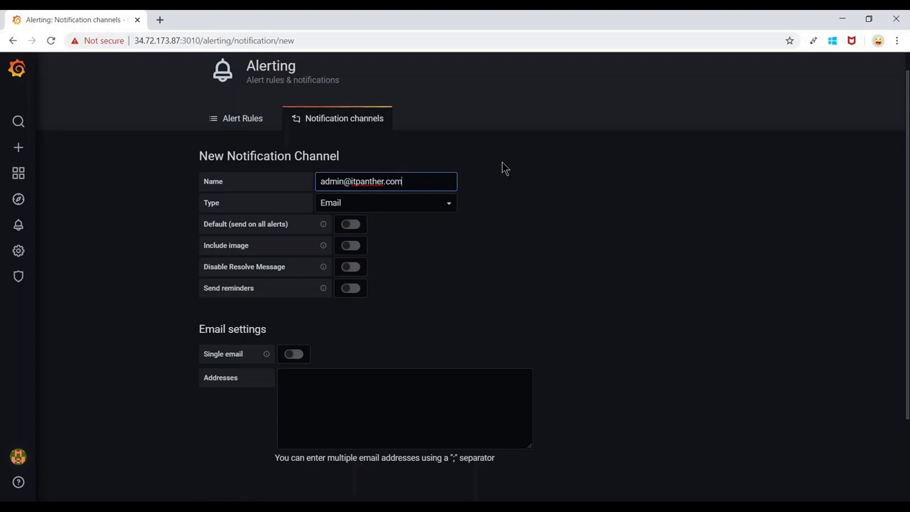
# Keep Email as the channel type and turn on Default (send on all alerts).
pyautogui.click(448, 211)
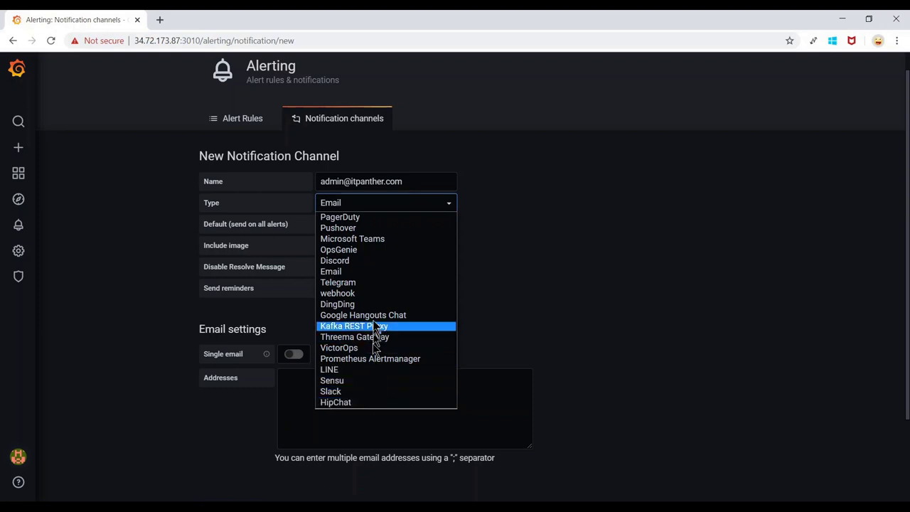
pyautogui.click(358, 271)
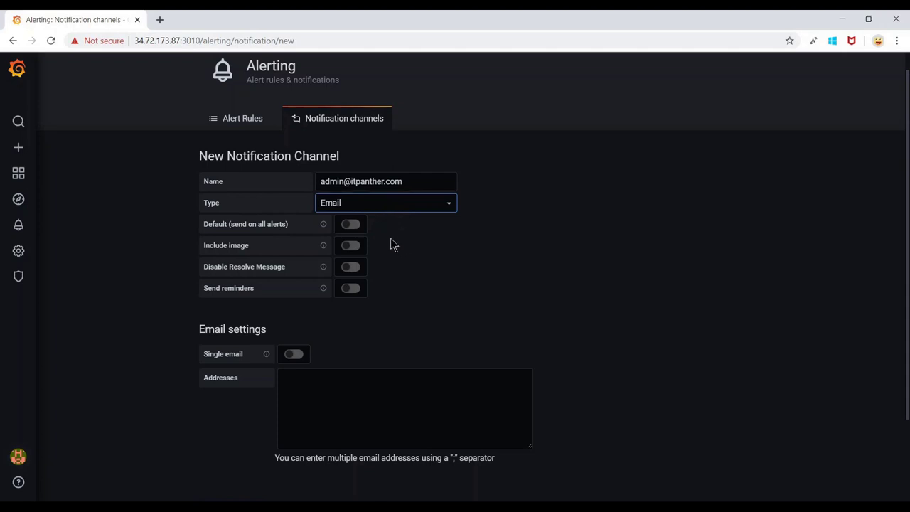
pyautogui.scroll(-1, 390, 239)
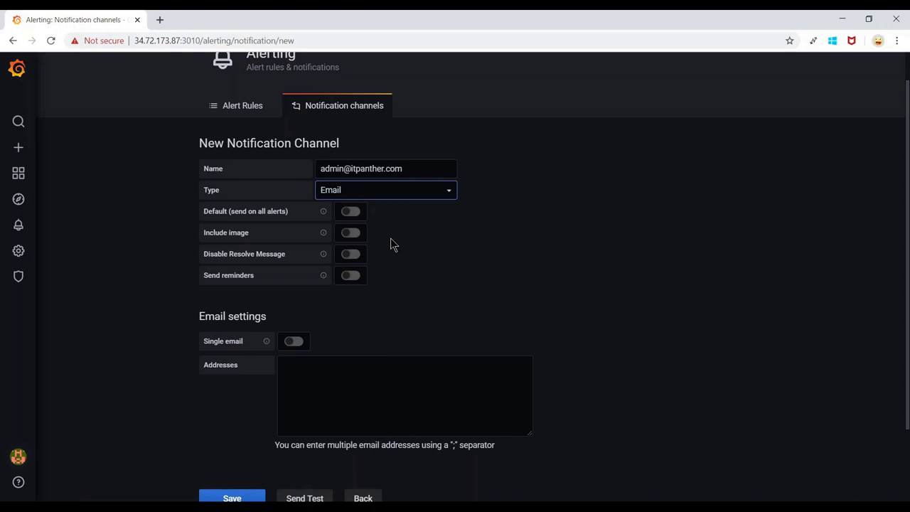
pyautogui.click(355, 213)
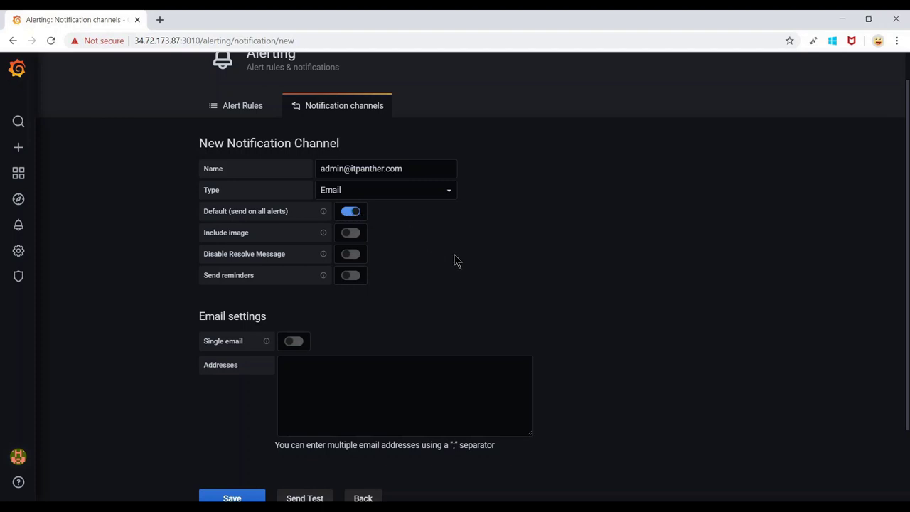
pyautogui.scroll(-2, 455, 261)
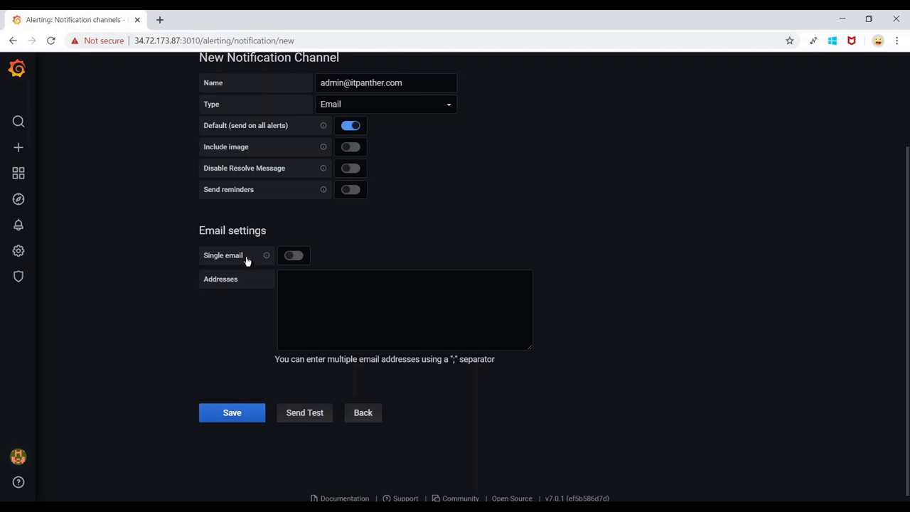
# Enter three semicolon-separated recipient e-mail addresses in Addresses and save the channel.
pyautogui.click(296, 284)
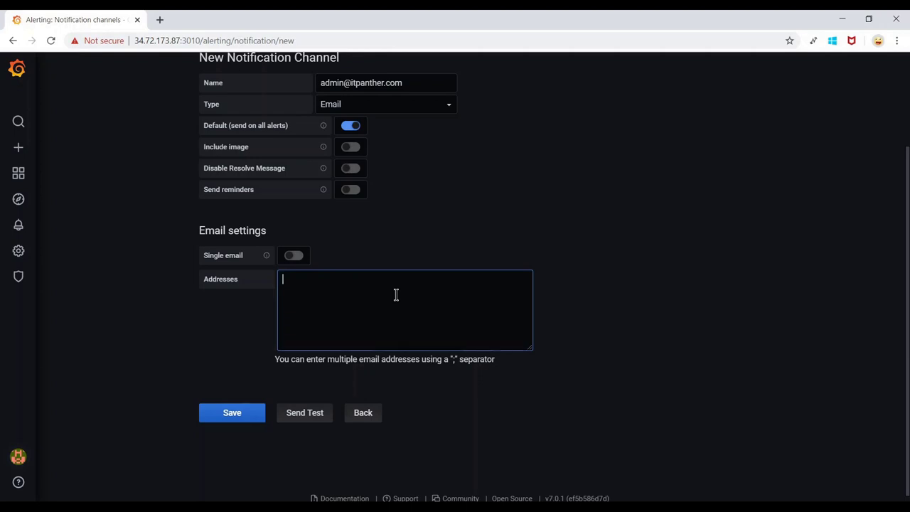
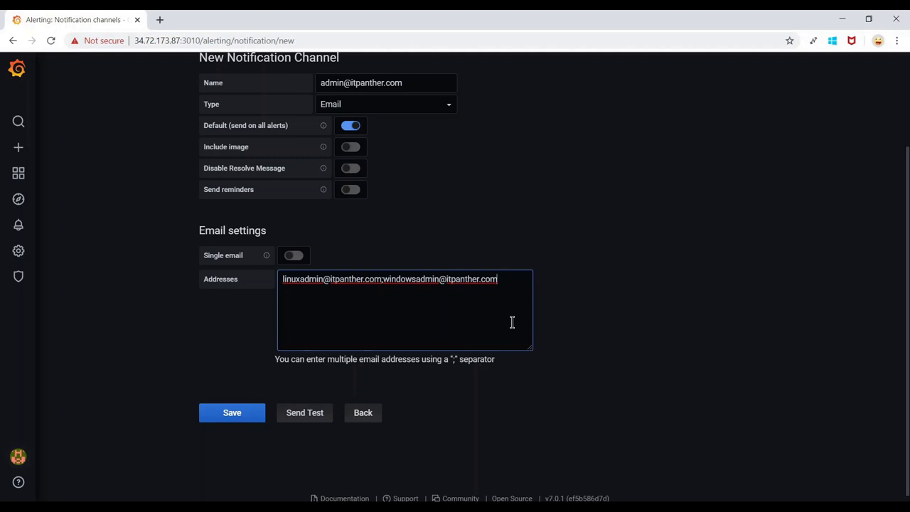
pyautogui.write(';')
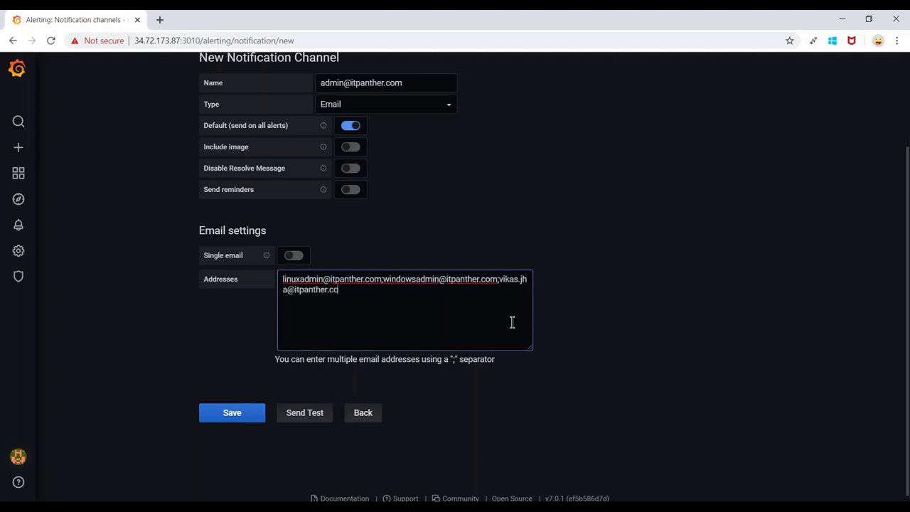
pyautogui.write(';')
pyautogui.press('BackSpace')
pyautogui.scroll(1, 488, 227)
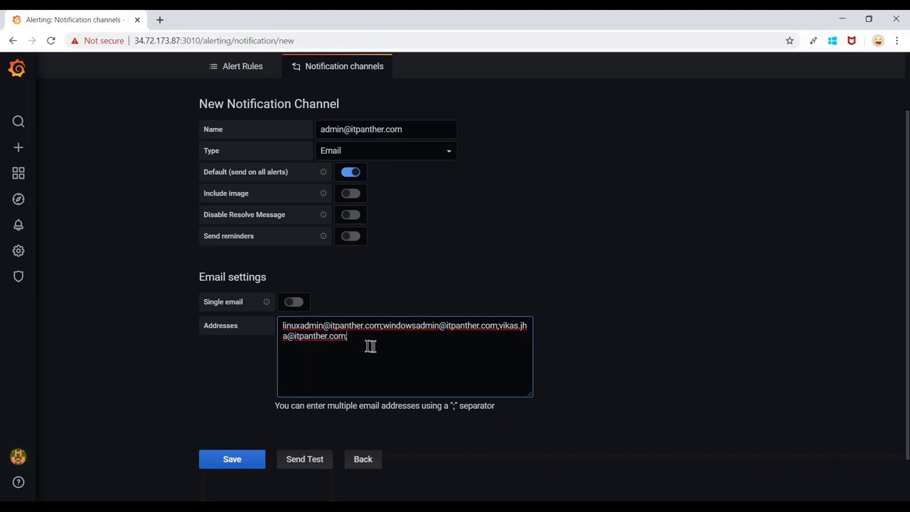
pyautogui.click(238, 462)
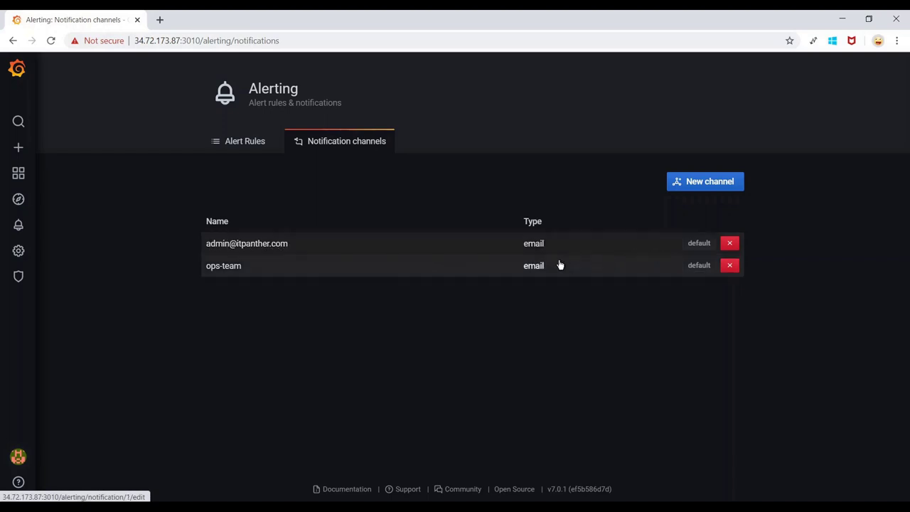
# Edit the new channel, trim its name down to 'admin', and save it.
pyautogui.click(250, 246)
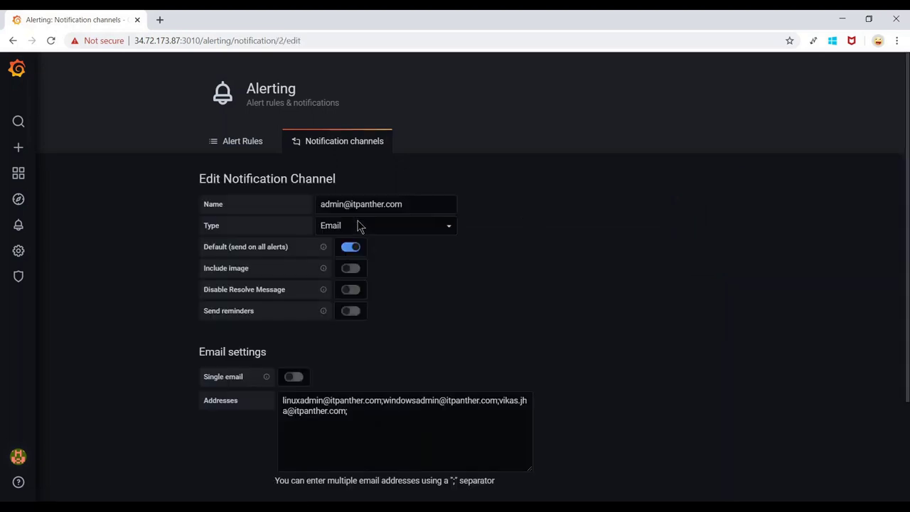
pyautogui.moveTo(419, 206); pyautogui.dragTo(344, 210)
pyautogui.press('BackSpace')
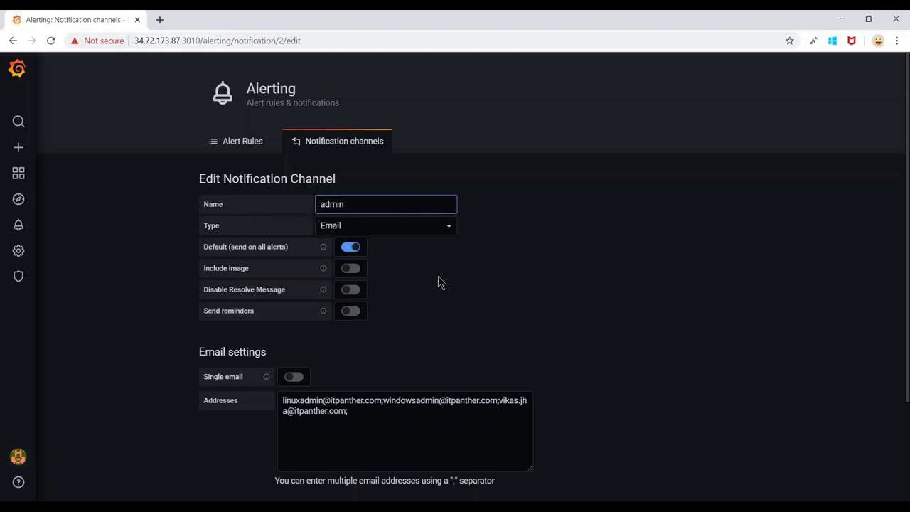
pyautogui.scroll(-2, 439, 282)
pyautogui.click(233, 405)
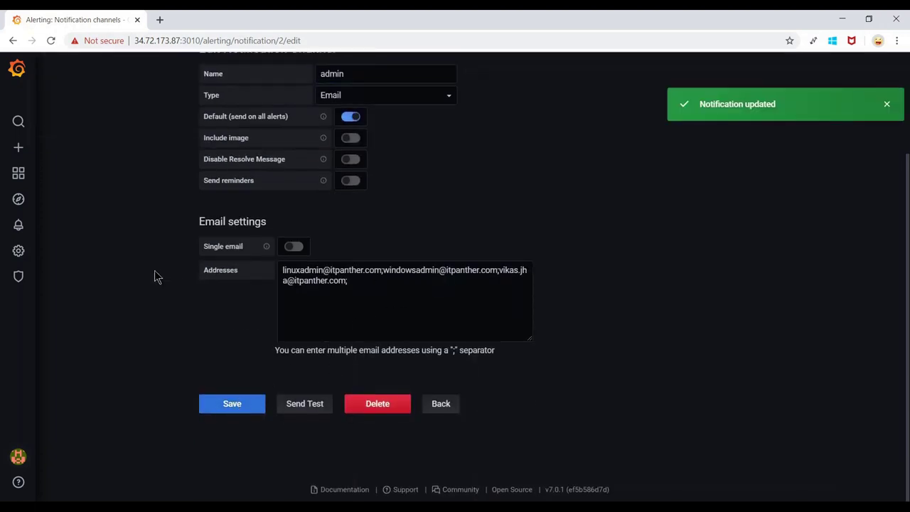
pyautogui.scroll(2, 157, 277)
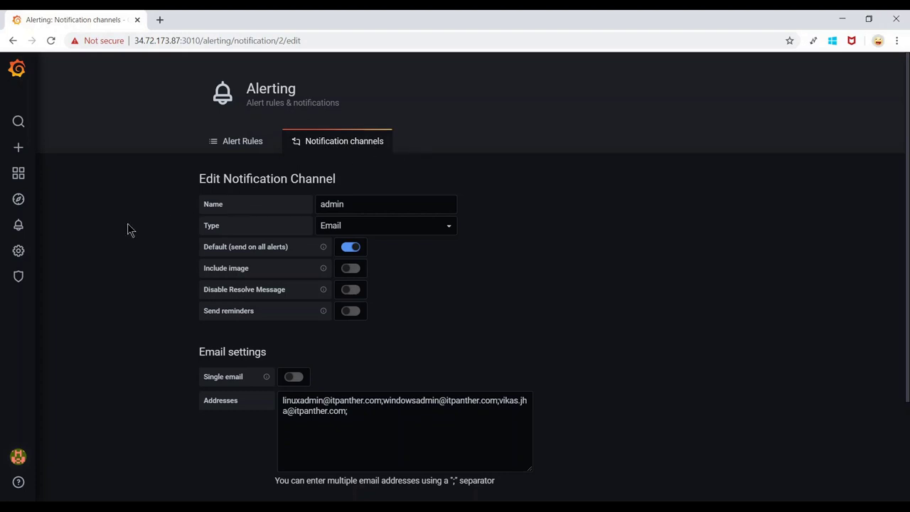
pyautogui.moveTo(19, 148)
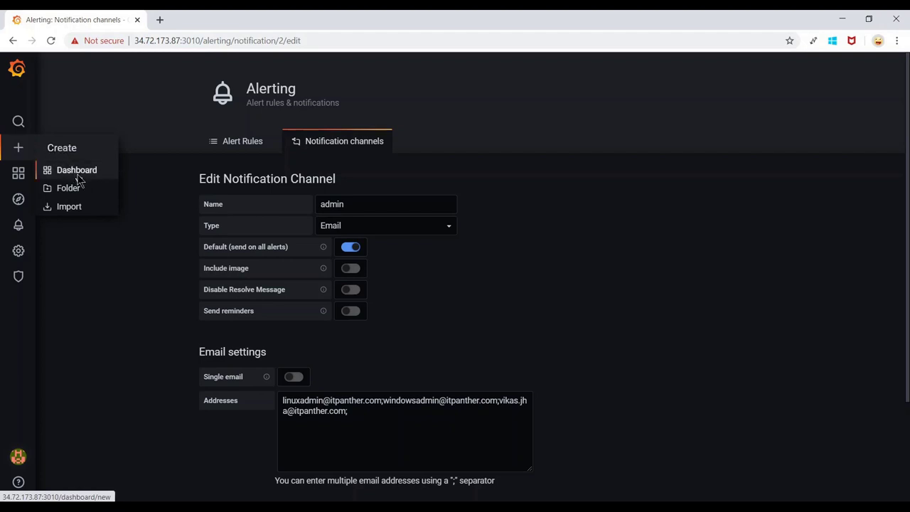
# Create a new dashboard panel querying the cpu measurement with the autogen retention policy.
pyautogui.click(78, 175)
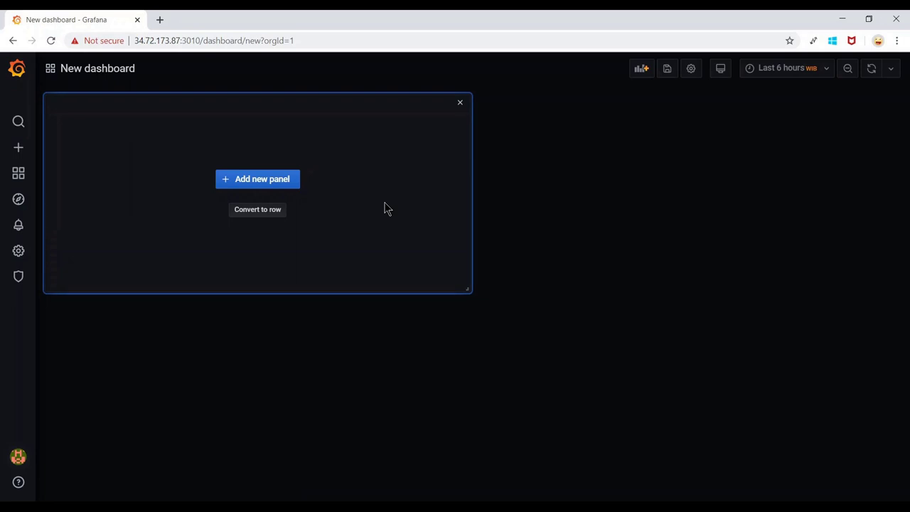
pyautogui.click(291, 187)
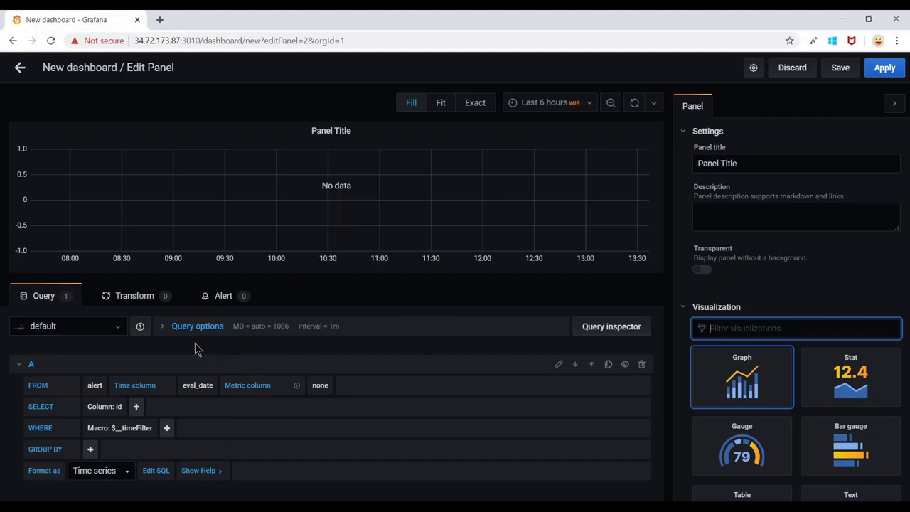
pyautogui.click(118, 330)
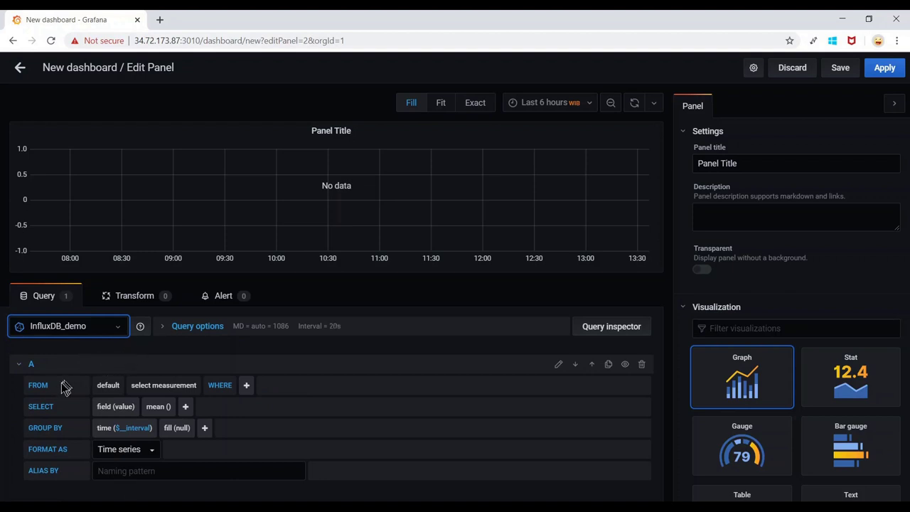
pyautogui.click(108, 386)
pyautogui.click(110, 421)
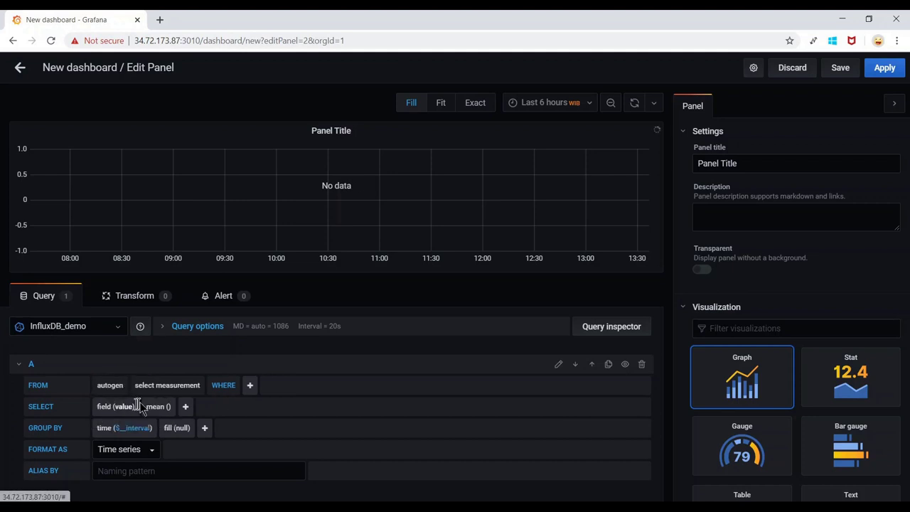
pyautogui.click(184, 388)
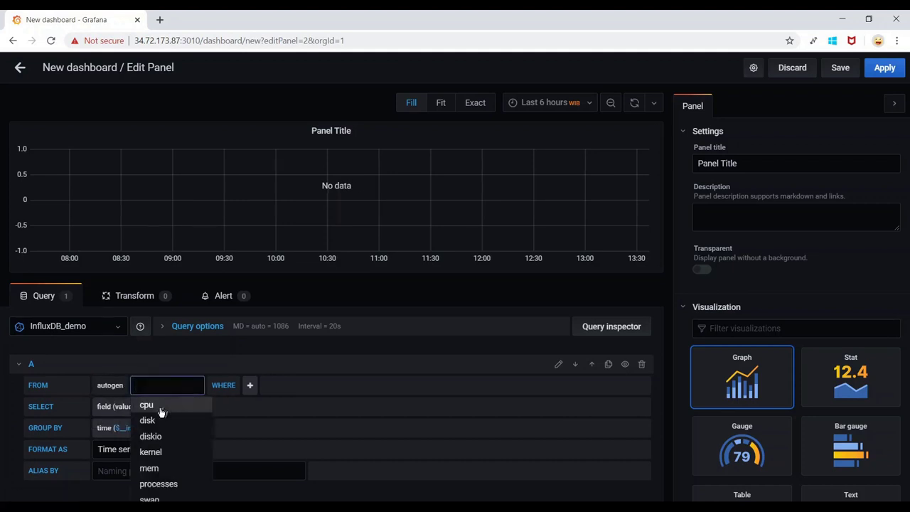
pyautogui.click(146, 405)
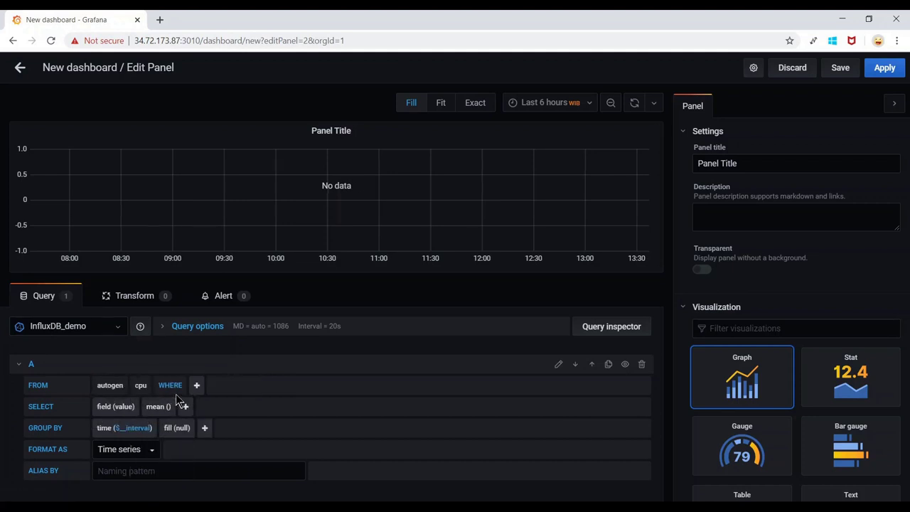
# Add a WHERE filter so the query uses host itpanther02.
pyautogui.click(197, 385)
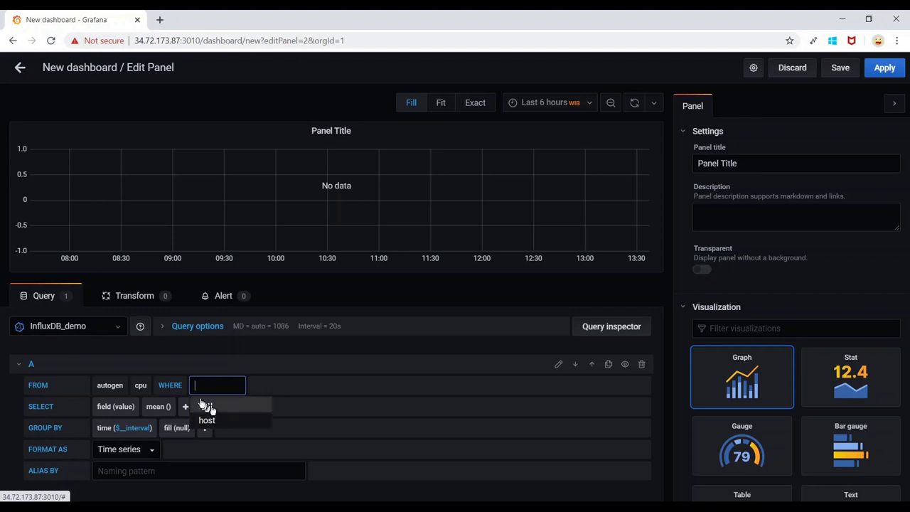
pyautogui.click(214, 420)
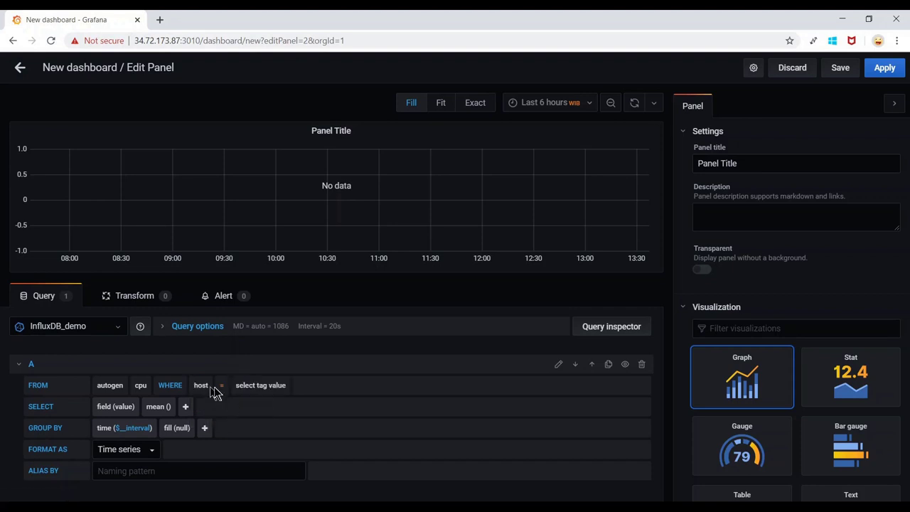
pyautogui.click(262, 386)
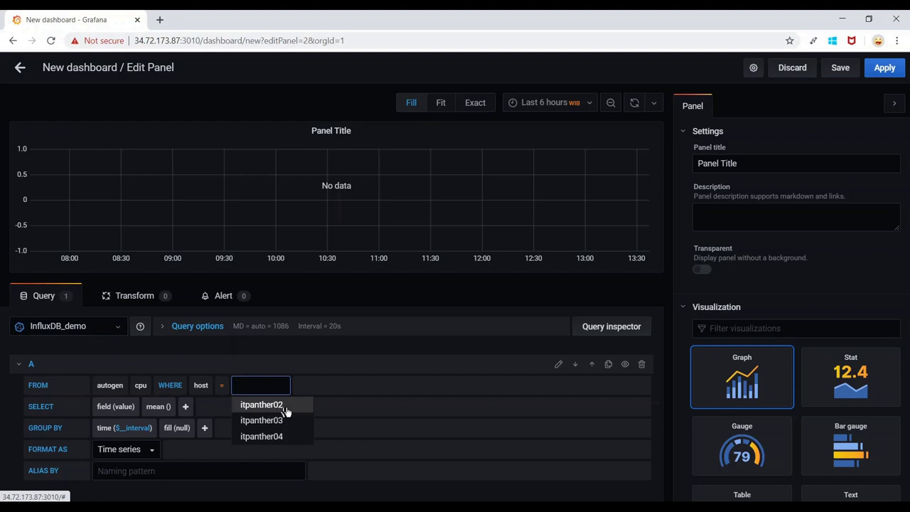
pyautogui.click(293, 406)
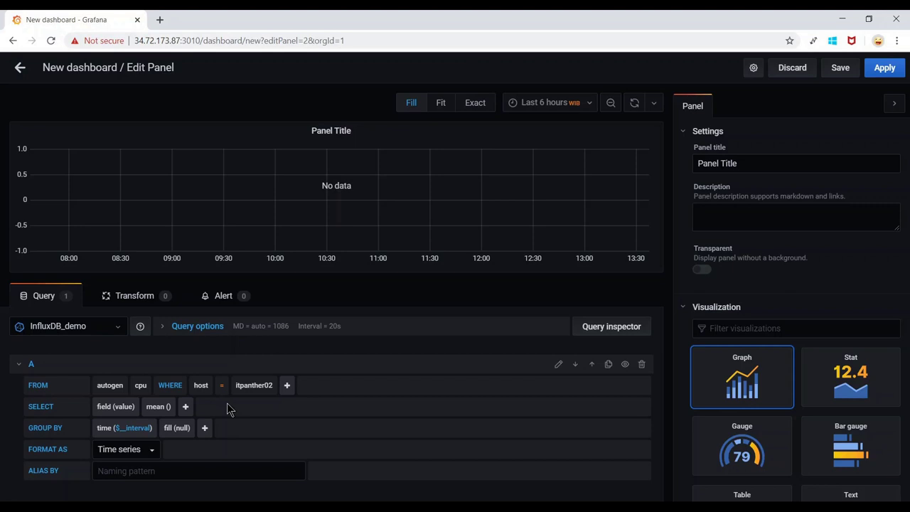
# Switch the query field to usage_system and remove the mean() aggregation.
pyautogui.click(128, 411)
pyautogui.scroll(-1, 126, 411)
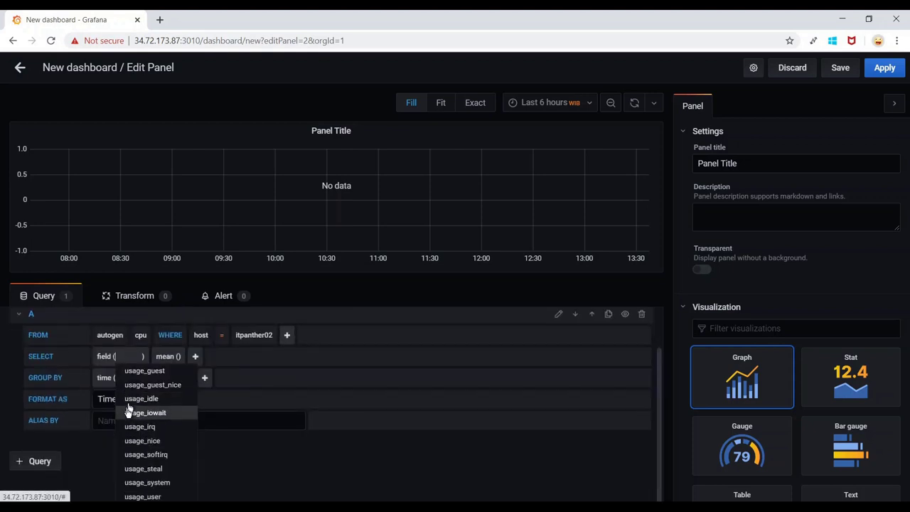
pyautogui.click(174, 483)
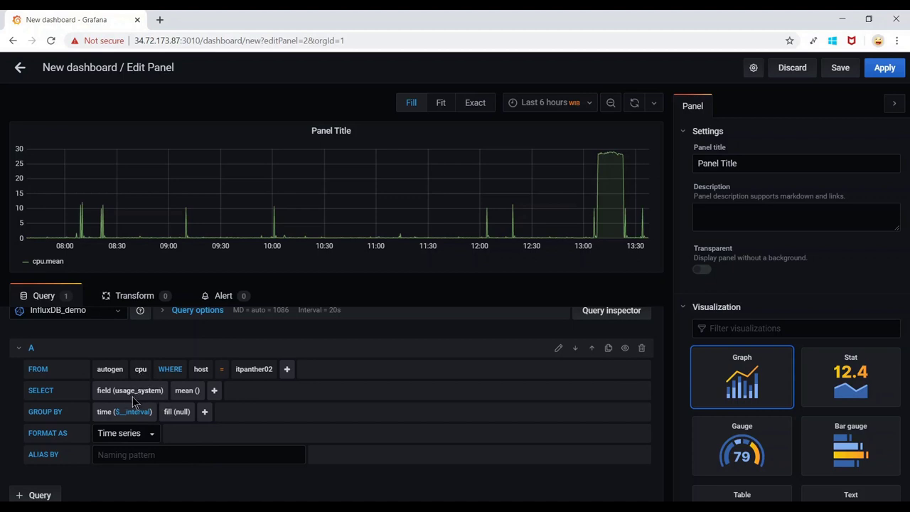
pyautogui.click(187, 394)
pyautogui.click(192, 409)
# Apply the max selector and group the data by time(1m).
pyautogui.click(178, 390)
pyautogui.moveTo(182, 402)
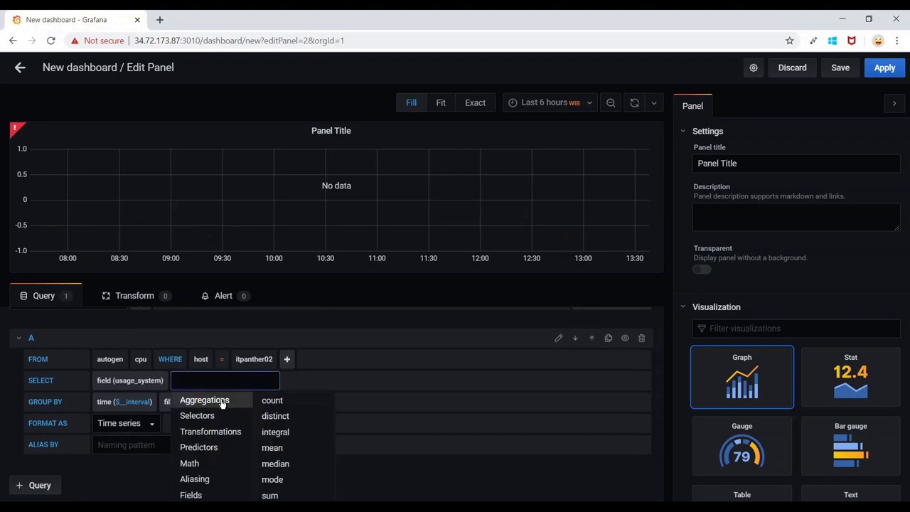
pyautogui.moveTo(221, 418)
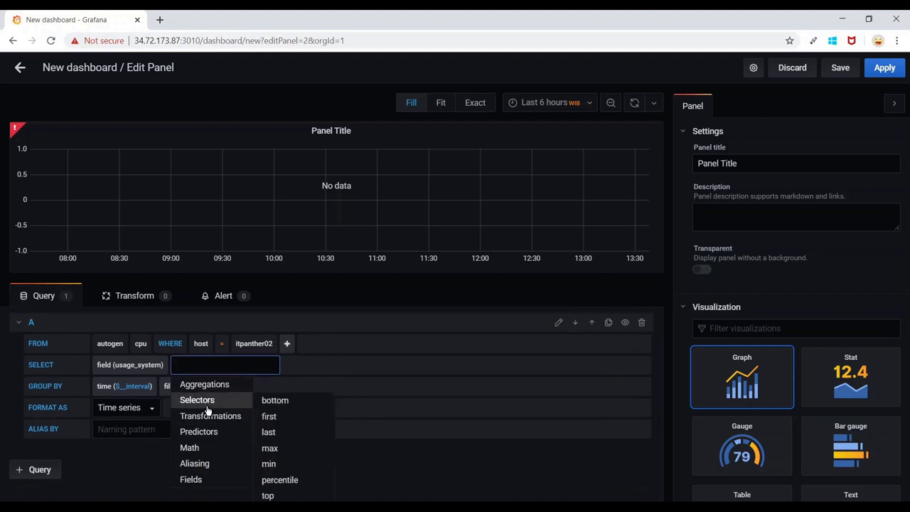
pyautogui.click(282, 456)
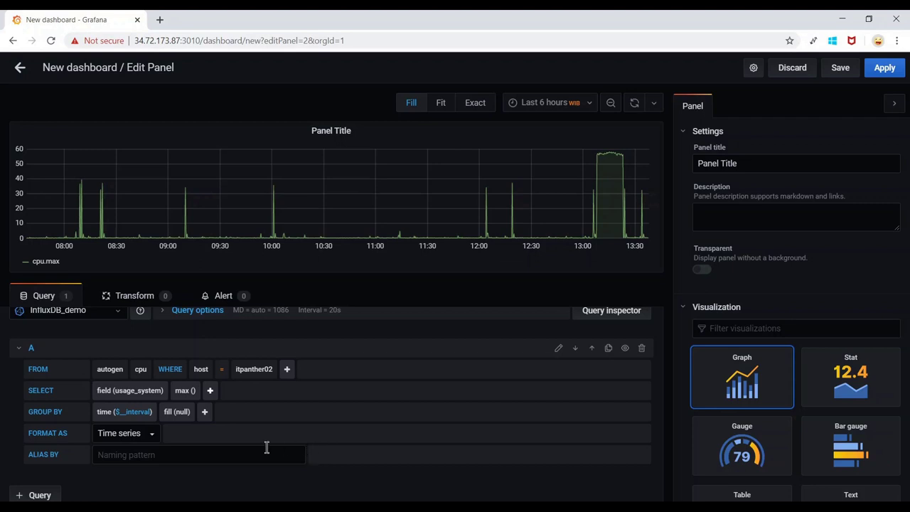
pyautogui.scroll(1, 267, 446)
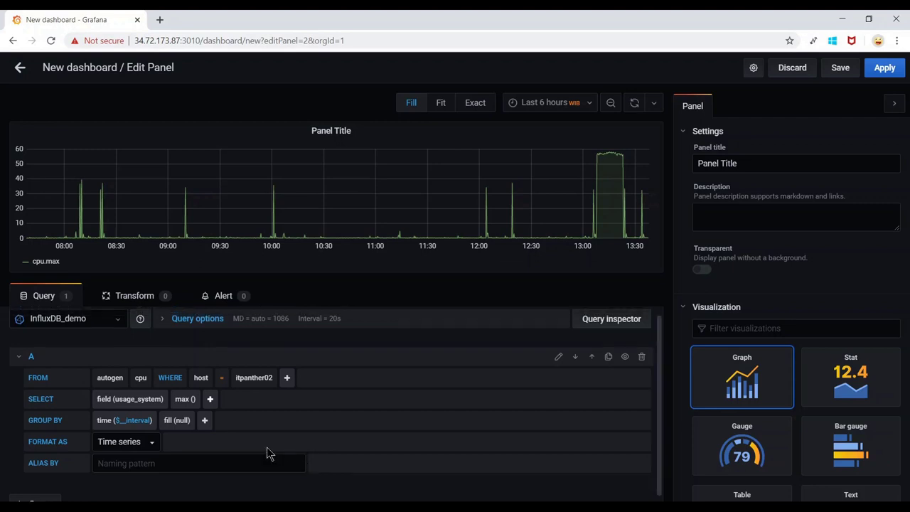
pyautogui.click(132, 425)
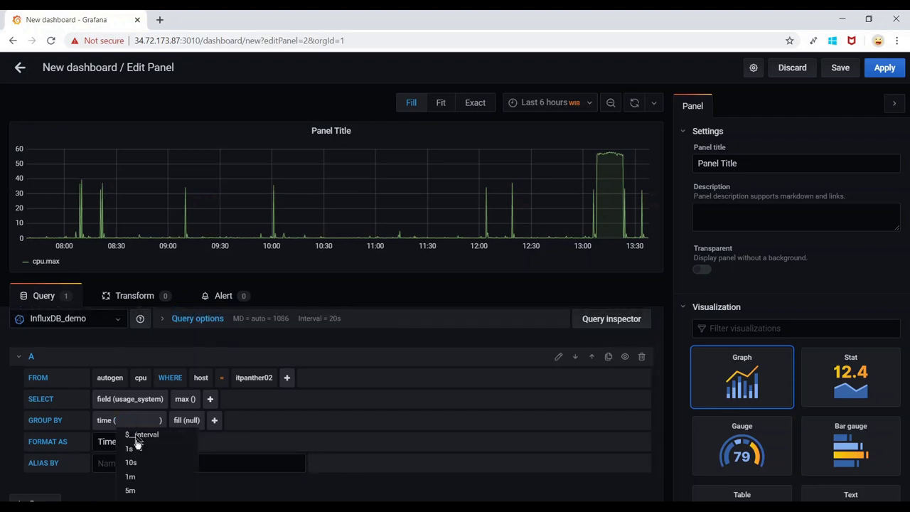
pyautogui.click(141, 481)
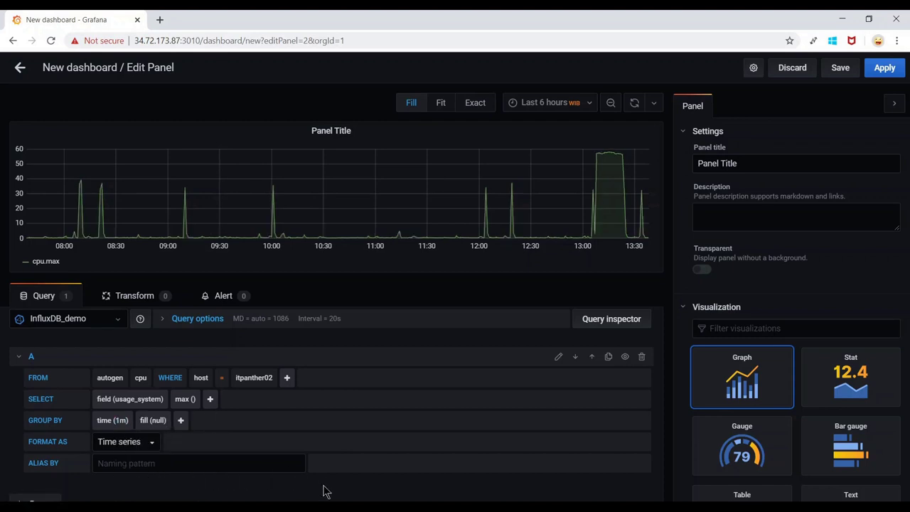
pyautogui.scroll(-1, 324, 491)
pyautogui.scroll(2, 324, 490)
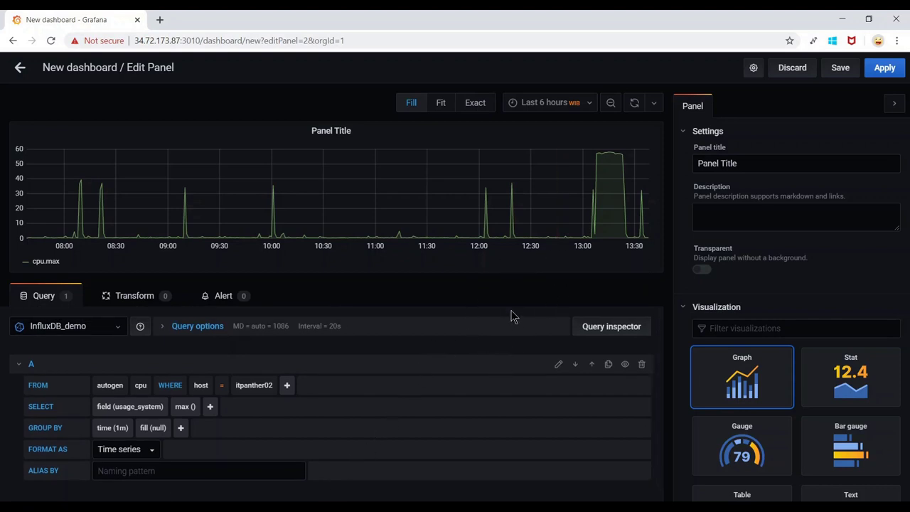
# Retitle the panel 'CPU Utilization Panel'.
pyautogui.click(765, 168)
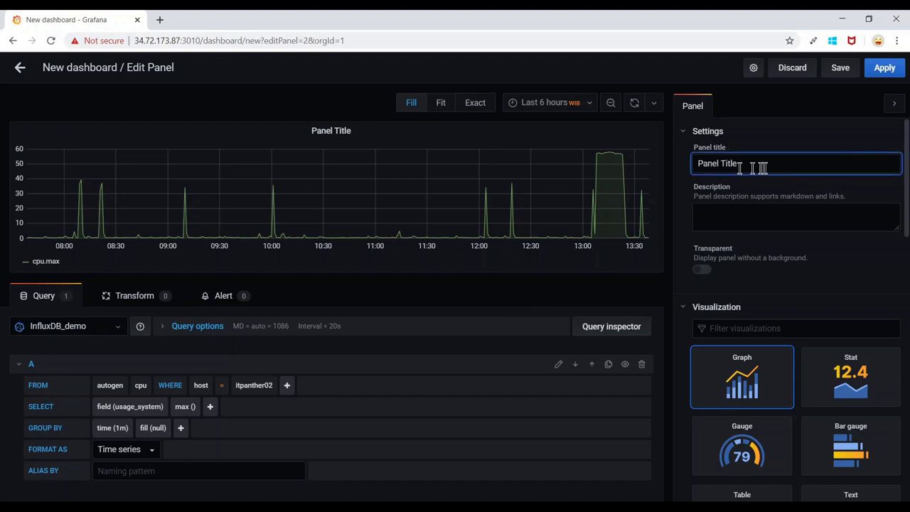
pyautogui.moveTo(763, 167); pyautogui.dragTo(647, 169)
pyautogui.write('CPU ')
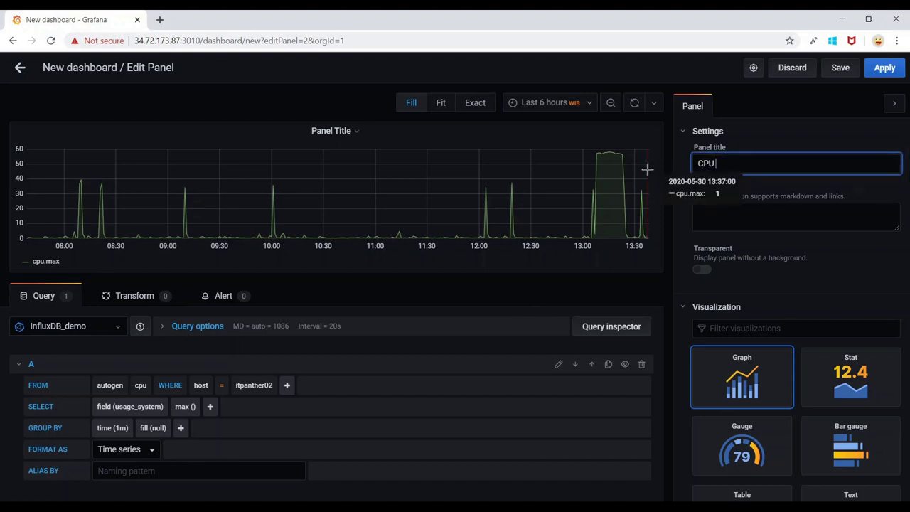
pyautogui.write('Utilization Panel')
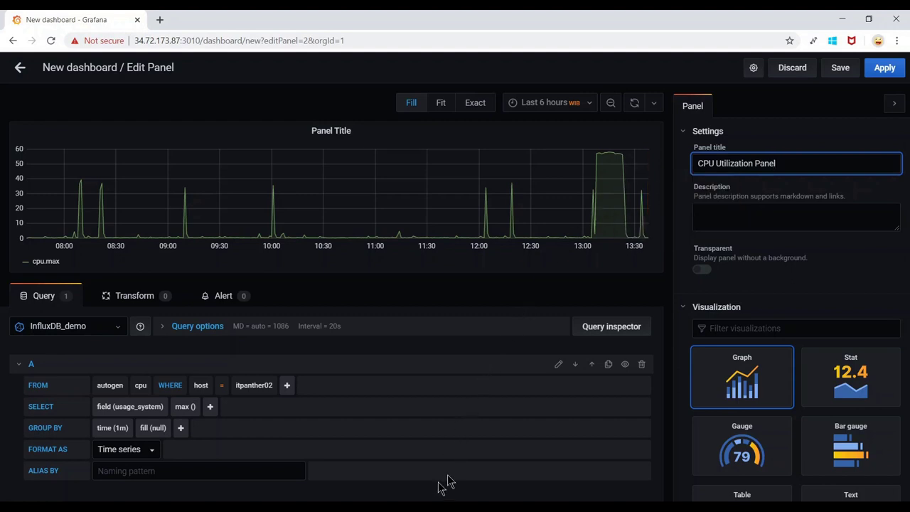
pyautogui.click(419, 497)
pyautogui.scroll(-1, 417, 495)
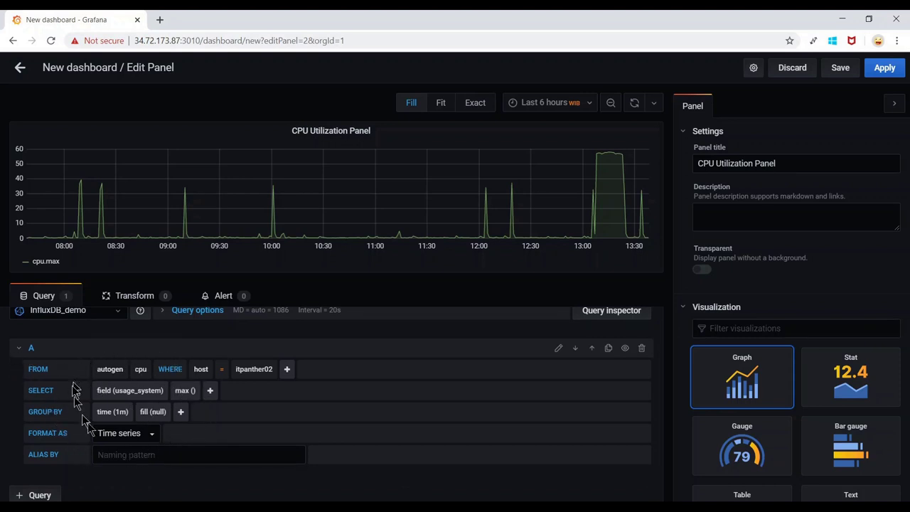
# Collapse query A into its one-line summary.
pyautogui.click(20, 350)
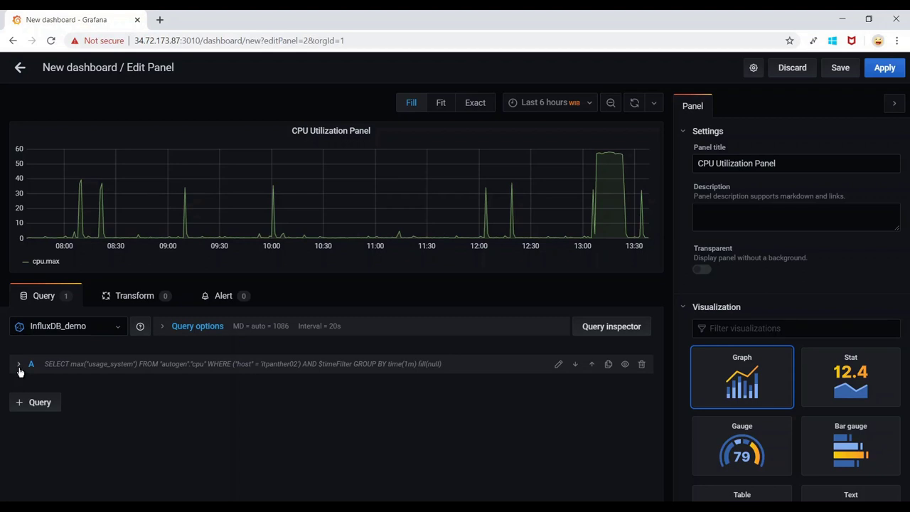
pyautogui.click(20, 365)
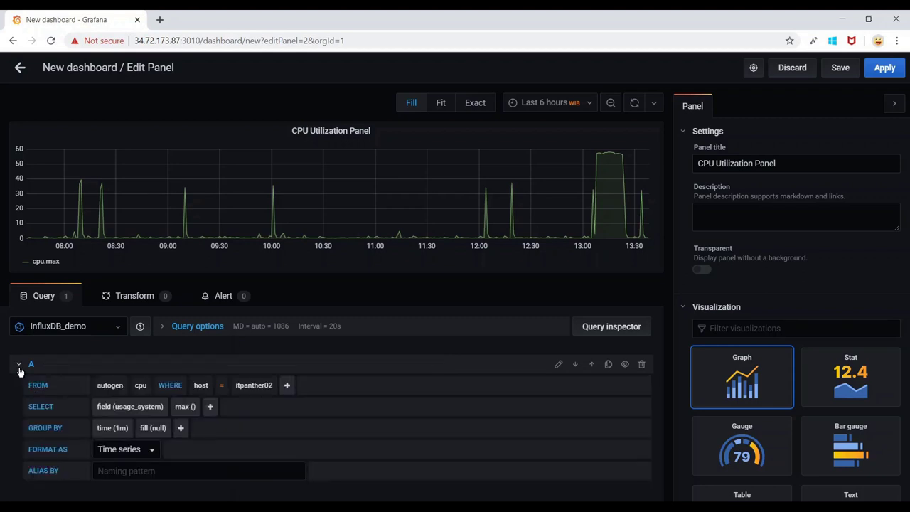
pyautogui.click(20, 370)
pyautogui.click(20, 370)
pyautogui.click(20, 371)
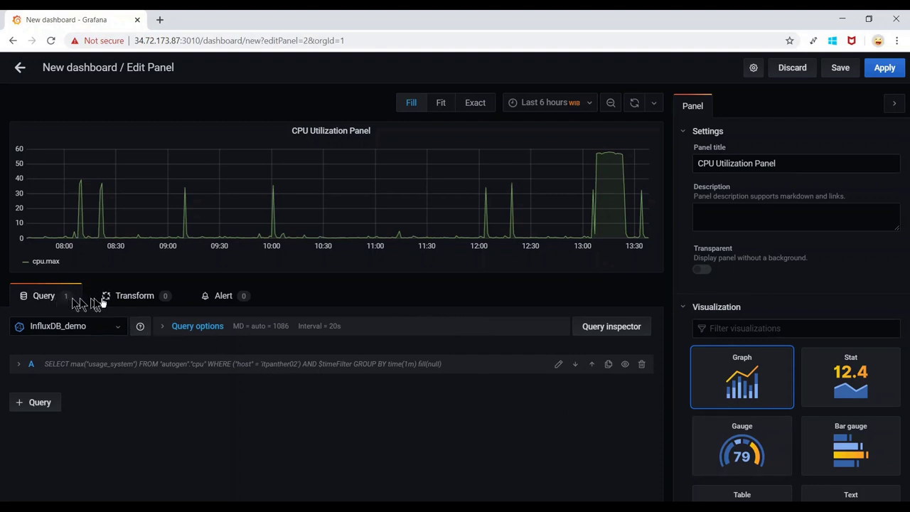
# Create a panel alert rule named 'CPU Utilization Panel alert', evaluating every 1m for 5m.
pyautogui.click(223, 298)
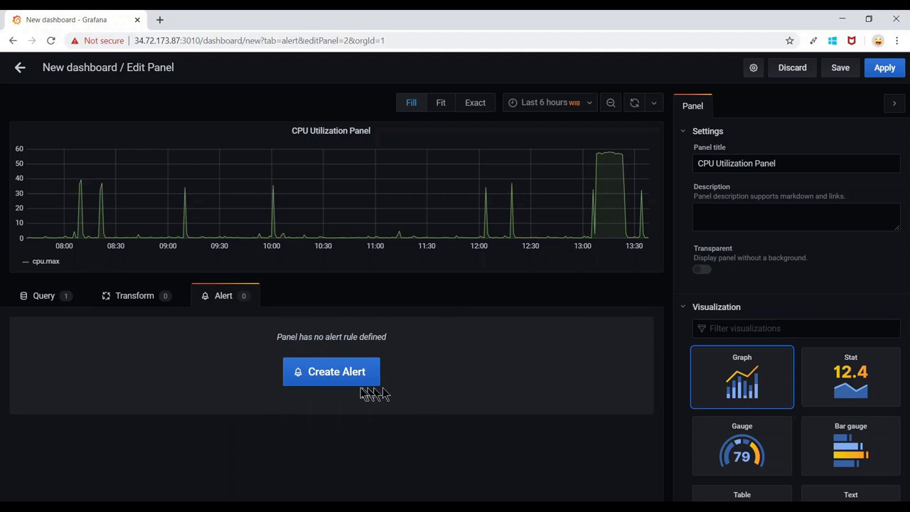
pyautogui.click(340, 378)
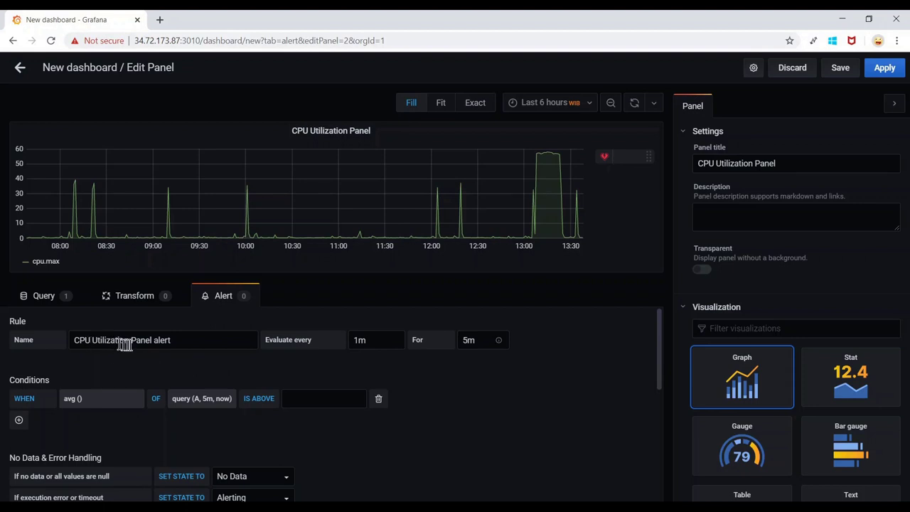
pyautogui.moveTo(154, 340); pyautogui.dragTo(59, 338)
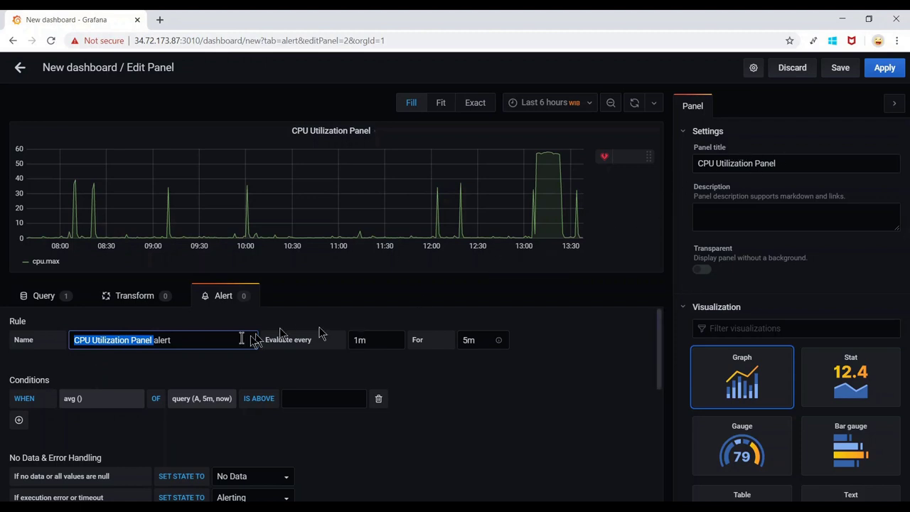
pyautogui.click(207, 340)
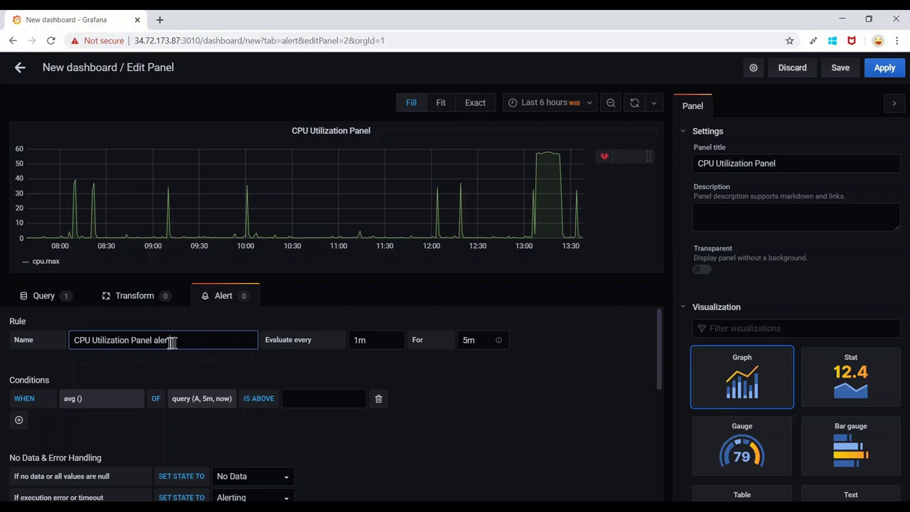
pyautogui.moveTo(175, 340); pyautogui.dragTo(60, 342)
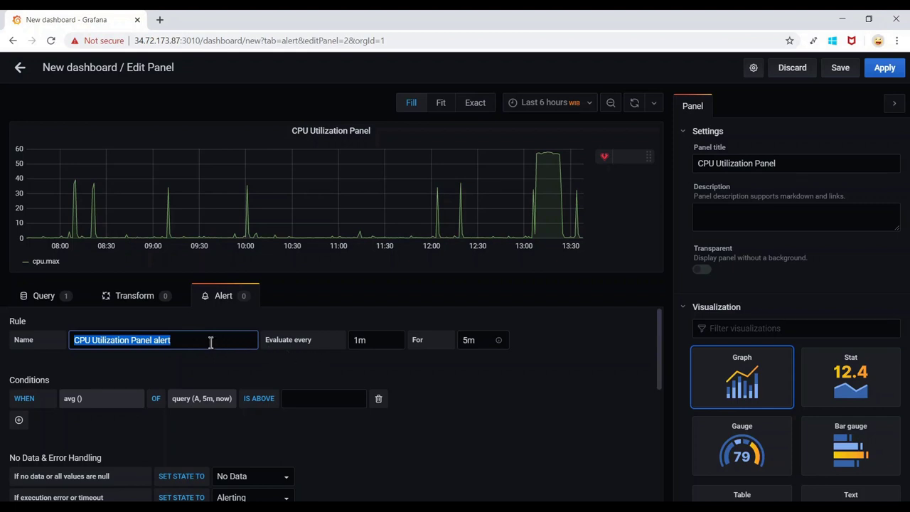
pyautogui.click(210, 342)
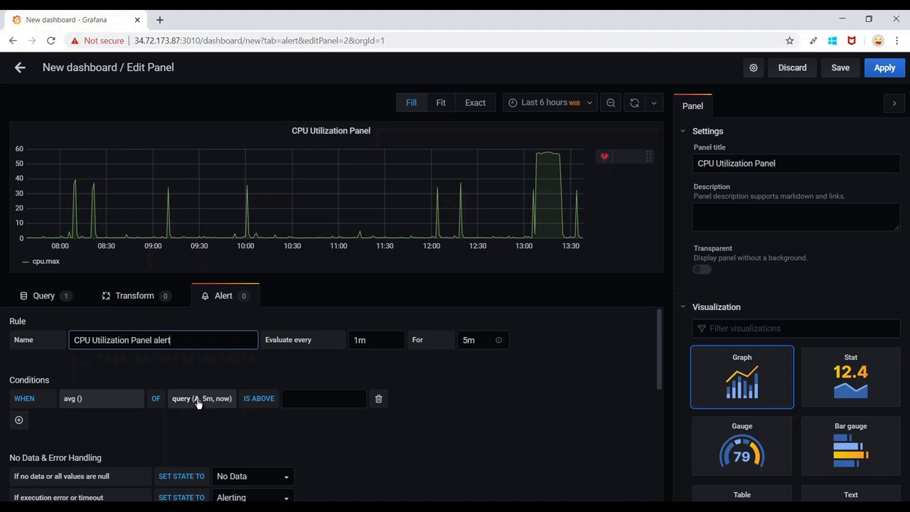
# Make the alert condition use max() of query A over a 2m window.
pyautogui.click(42, 297)
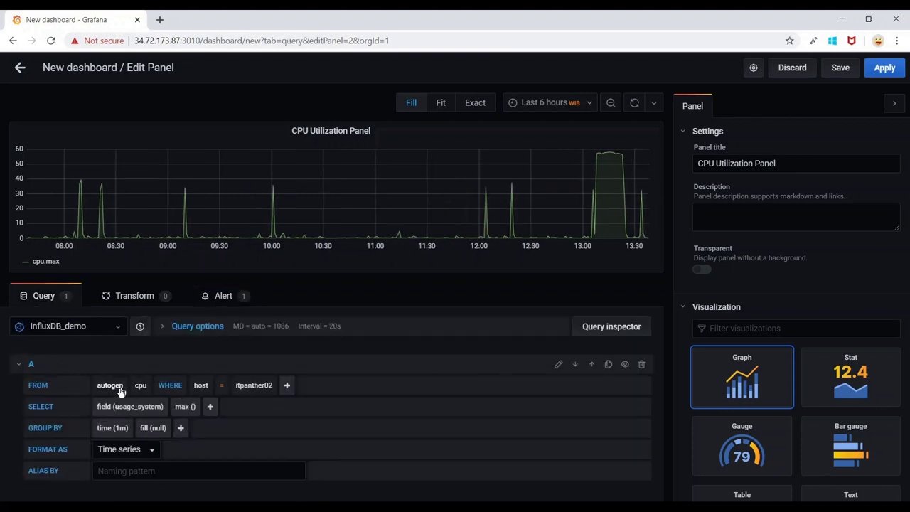
pyautogui.click(225, 296)
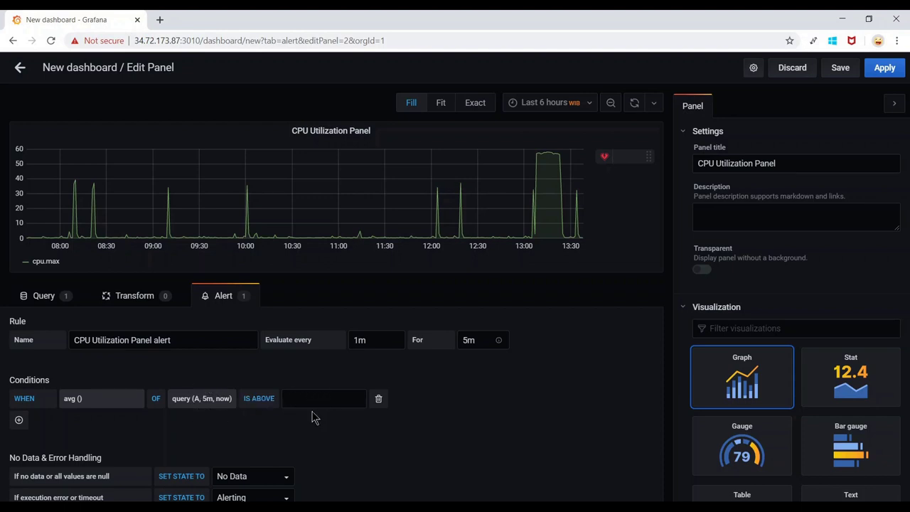
pyautogui.click(71, 403)
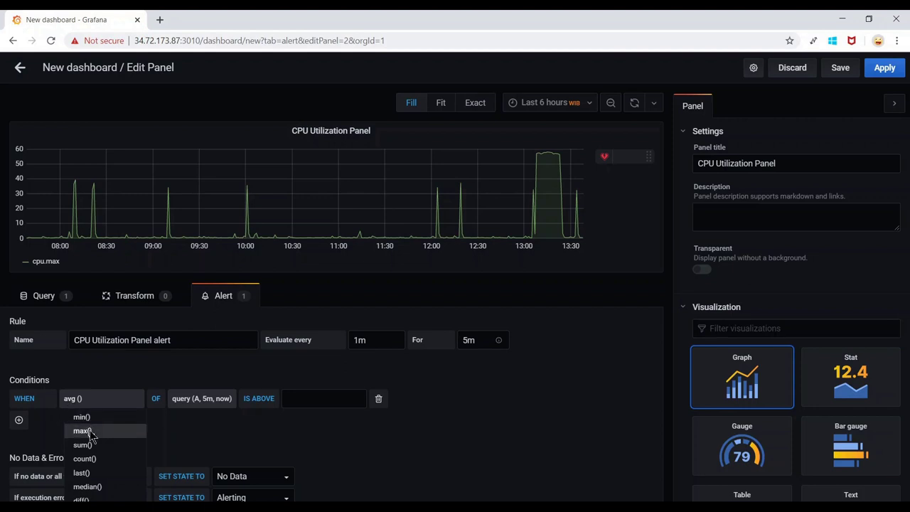
pyautogui.click(83, 431)
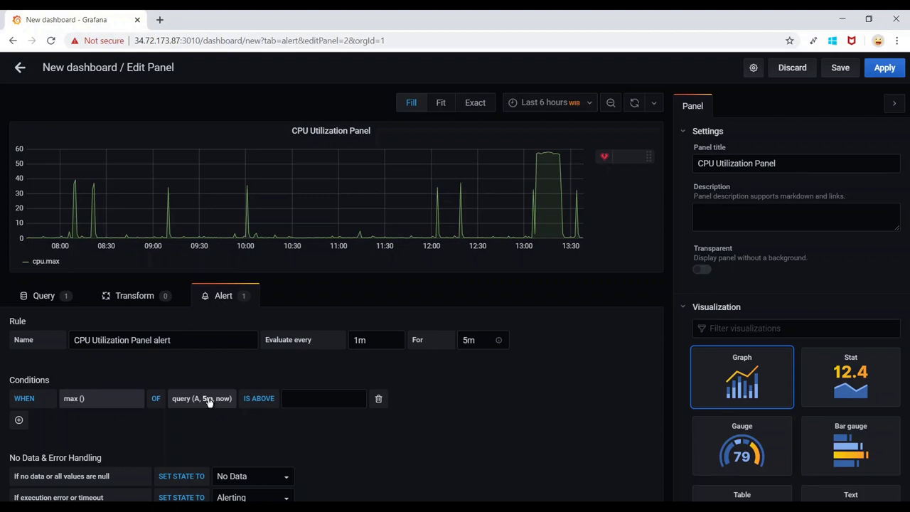
pyautogui.click(209, 400)
pyautogui.scroll(-1, 227, 431)
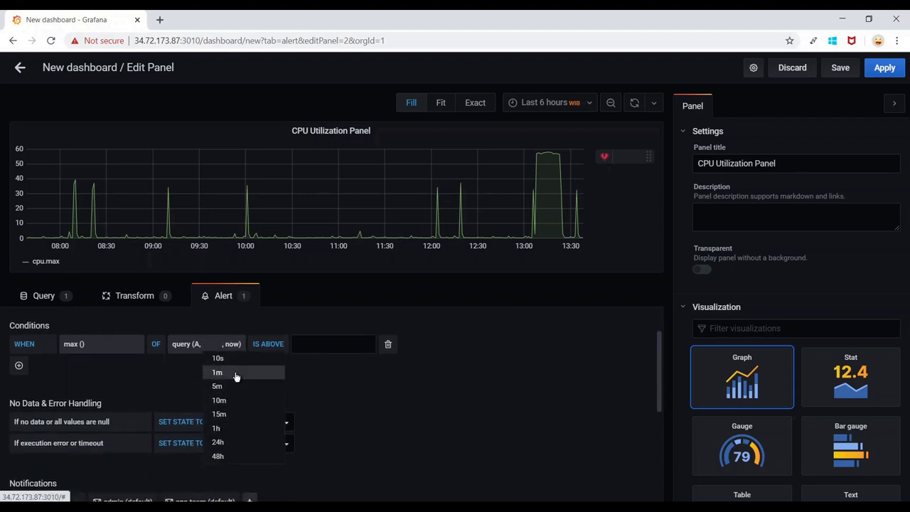
pyautogui.write('2m')
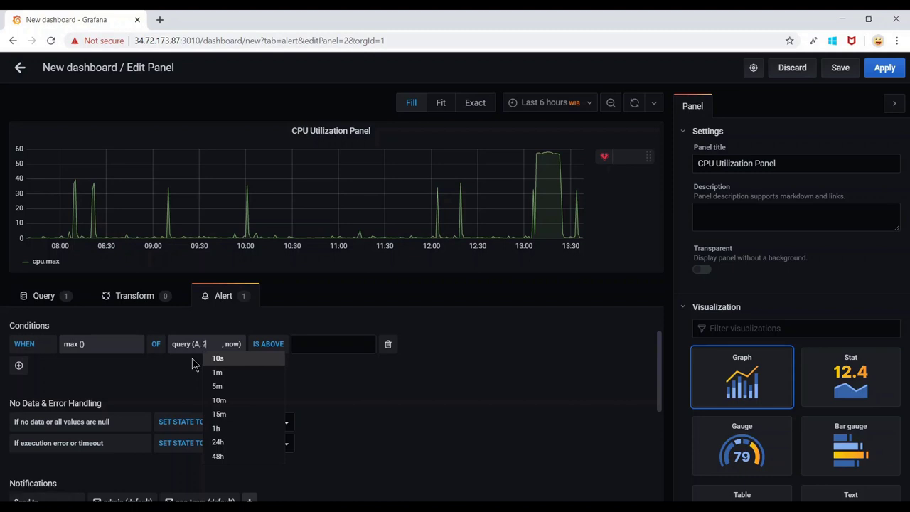
pyautogui.click(249, 373)
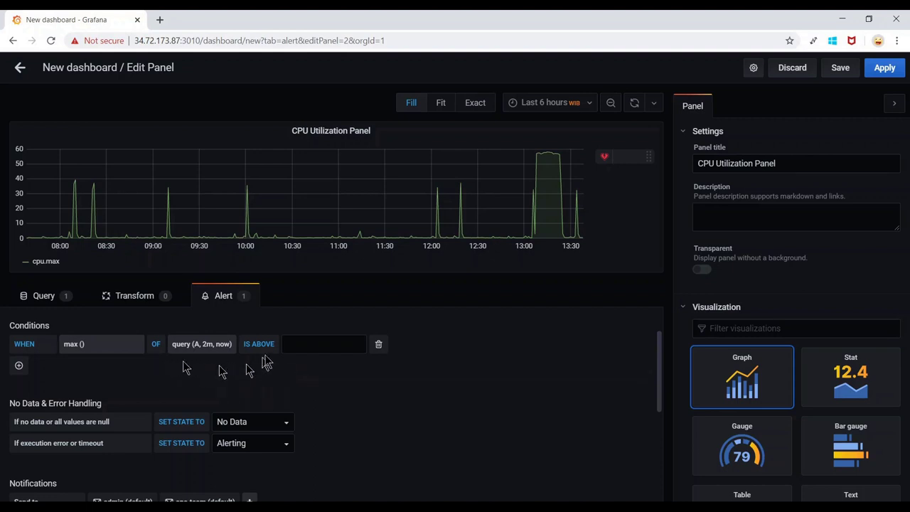
# Set the IS ABOVE threshold to 40.
pyautogui.click(315, 348)
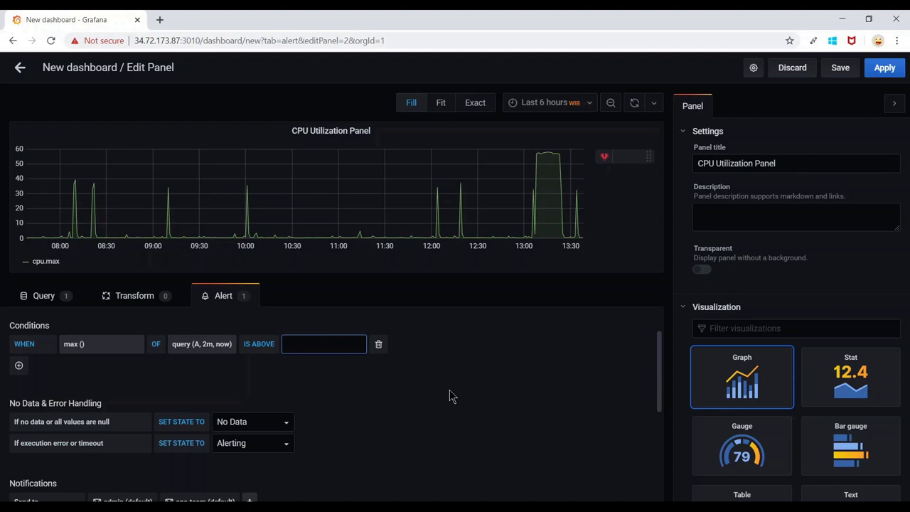
pyautogui.write('40')
pyautogui.click(488, 376)
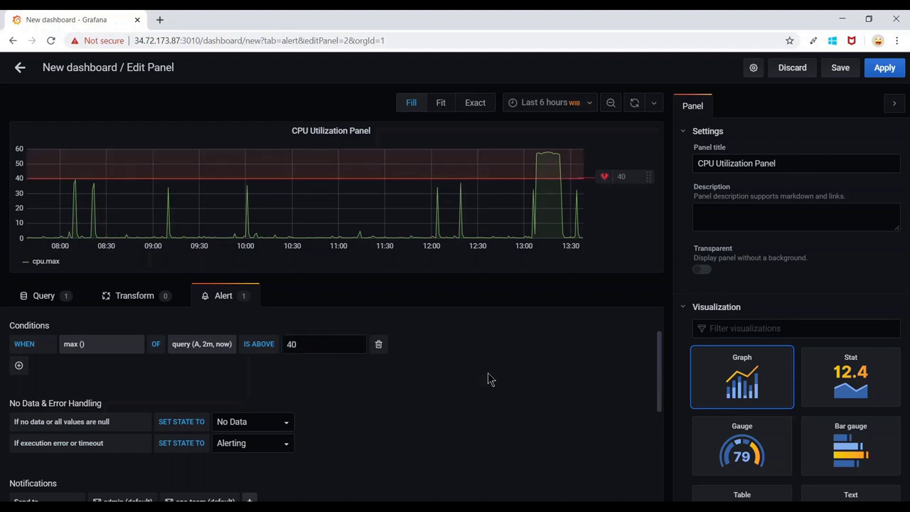
pyautogui.moveTo(562, 186)
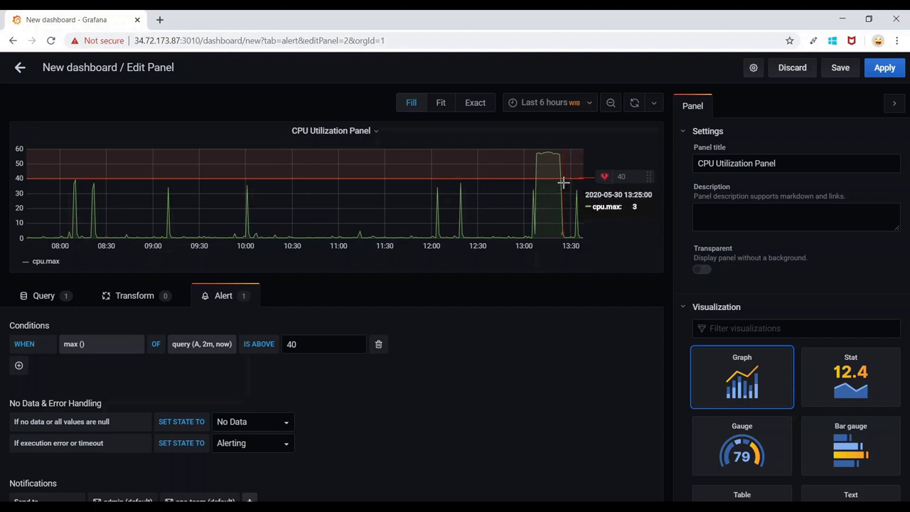
pyautogui.scroll(2, 517, 325)
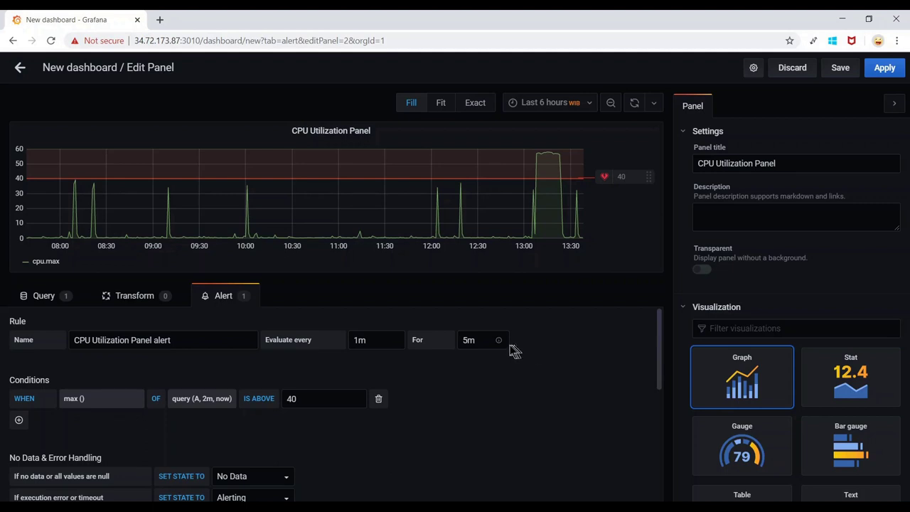
# Change the CPU alert rule's For duration from 5m to 2m.
pyautogui.moveTo(499, 341)
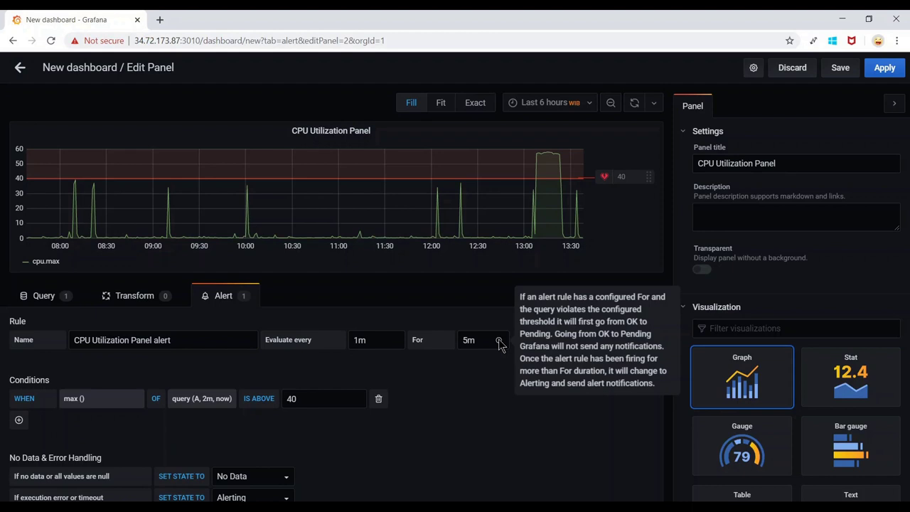
pyautogui.click(460, 344)
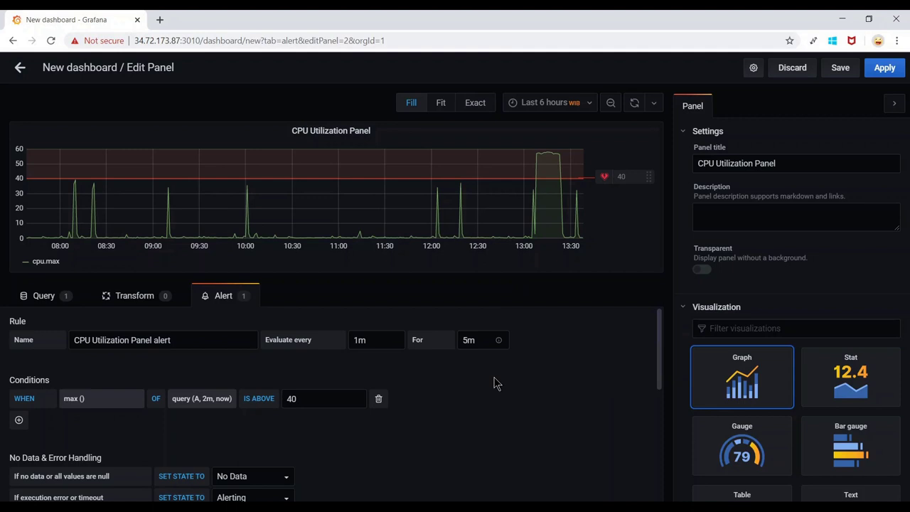
pyautogui.click(464, 343)
pyautogui.press('BackSpace')
pyautogui.press('BackSpace')
pyautogui.write('2m')
pyautogui.click(498, 375)
pyautogui.scroll(-4, 549, 350)
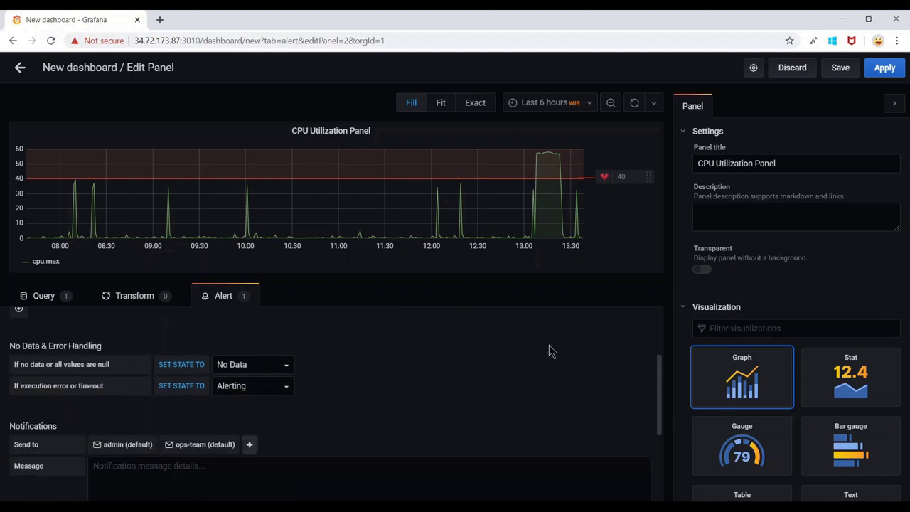
pyautogui.scroll(-1, 549, 349)
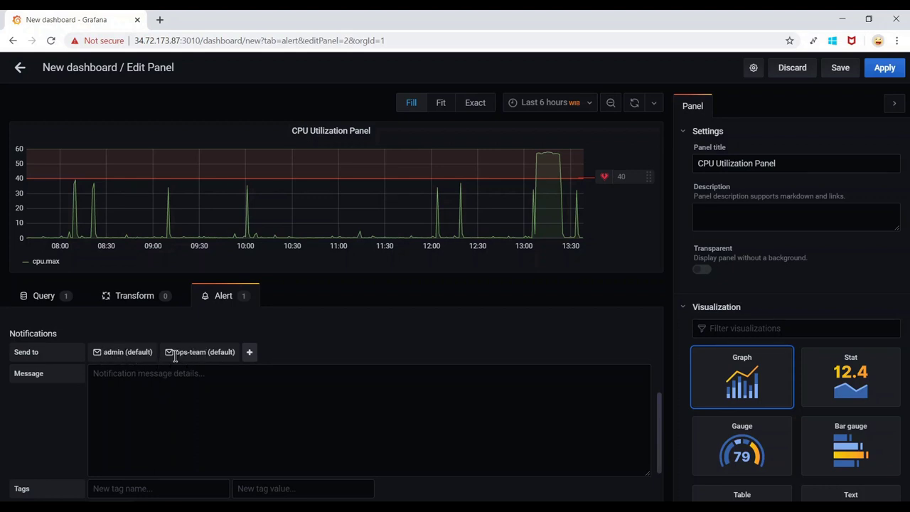
pyautogui.moveTo(175, 352); pyautogui.dragTo(216, 355)
pyautogui.click(105, 353)
pyautogui.moveTo(104, 352); pyautogui.dragTo(134, 353)
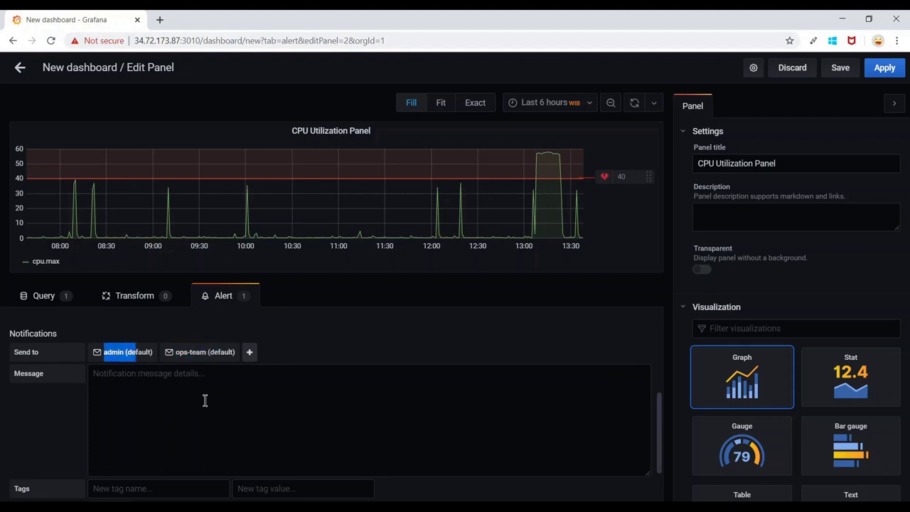
pyautogui.scroll(-1, 205, 399)
pyautogui.scroll(2, 173, 356)
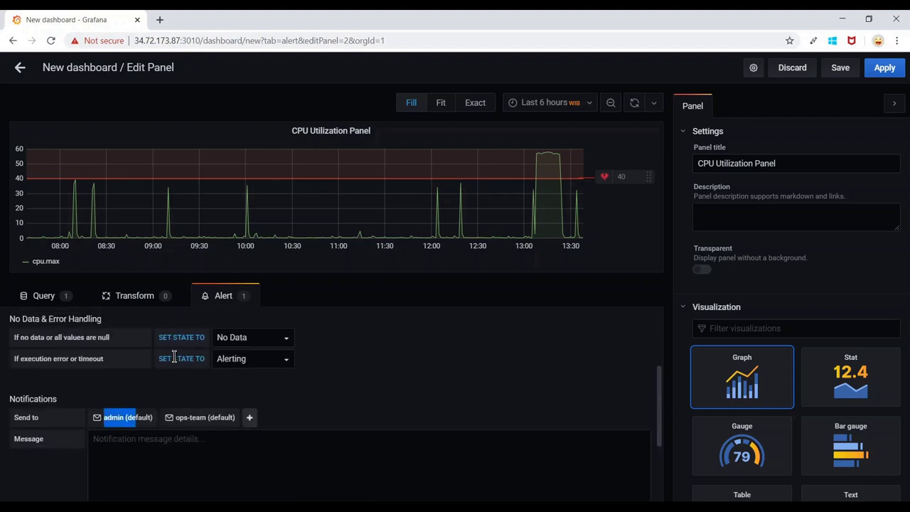
pyautogui.click(217, 418)
pyautogui.scroll(-3, 218, 418)
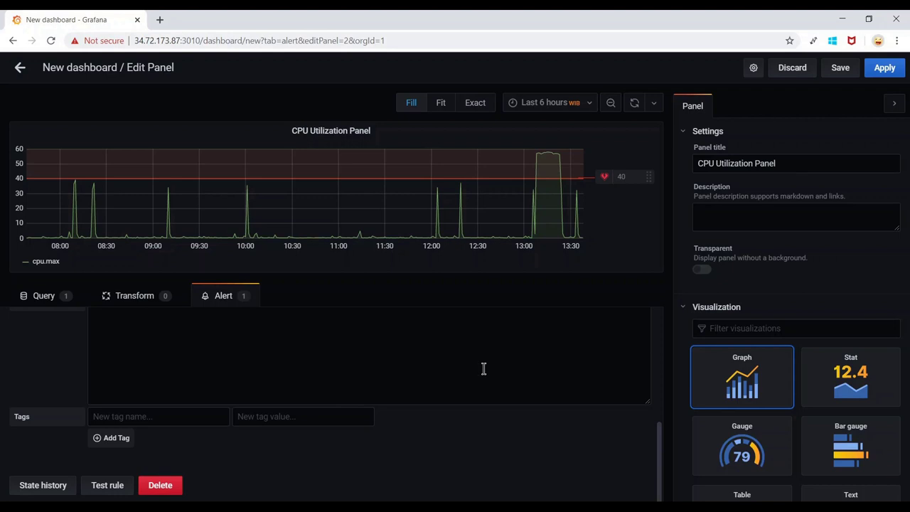
# Save the new dashboard as 'Demo Alerts', keeping it in the General folder.
pyautogui.click(840, 68)
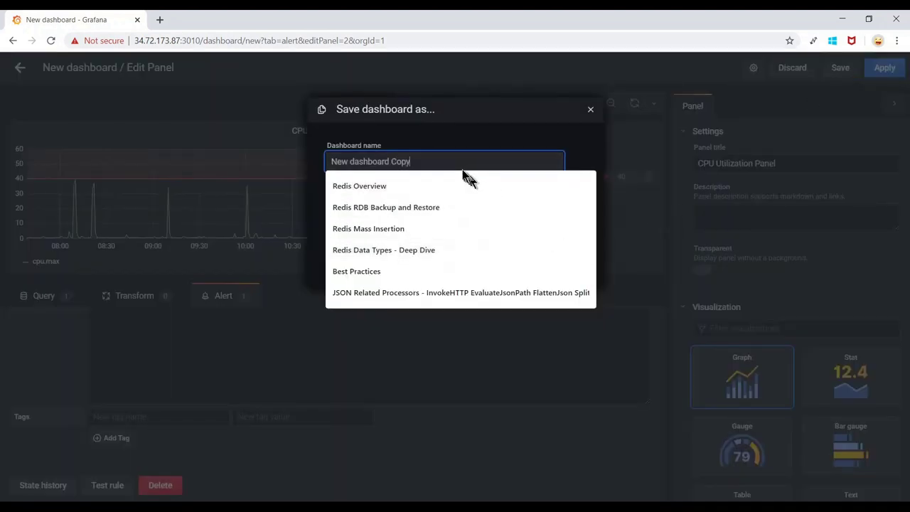
pyautogui.moveTo(441, 160); pyautogui.dragTo(315, 173)
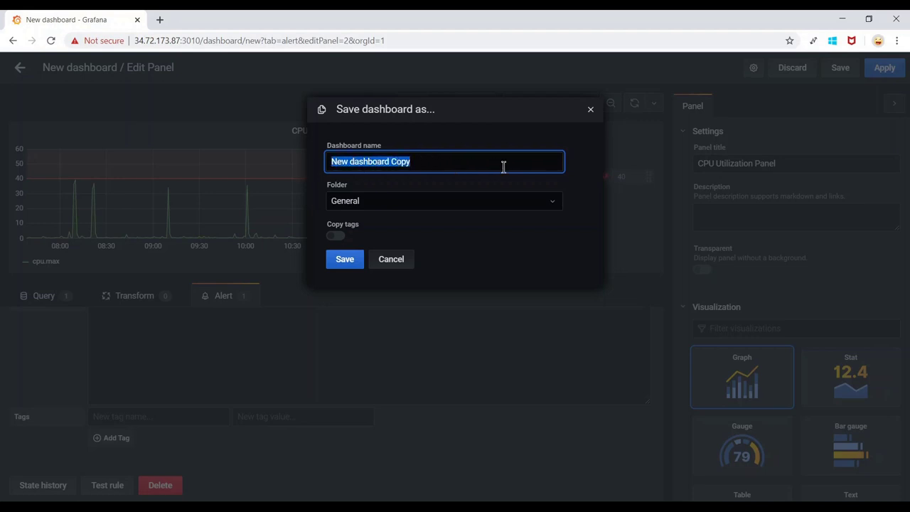
pyautogui.write('Demo Alerts')
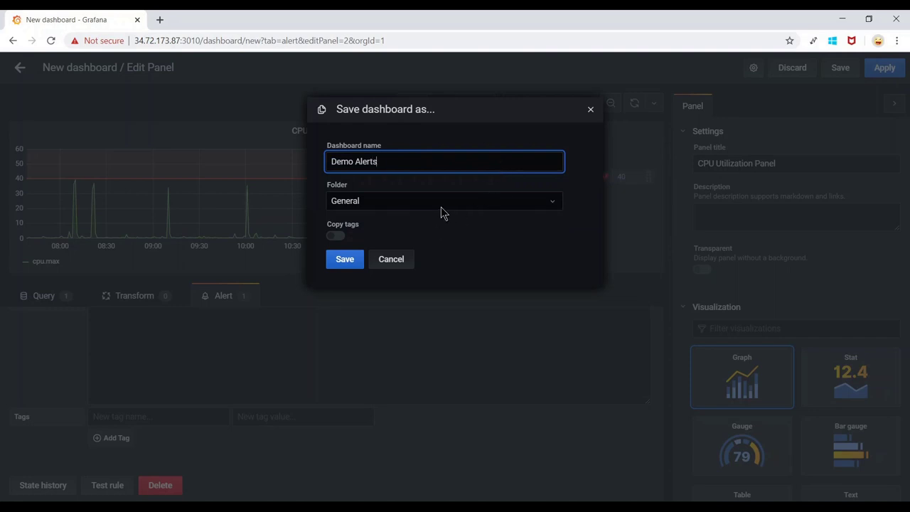
pyautogui.click(414, 202)
pyautogui.click(413, 202)
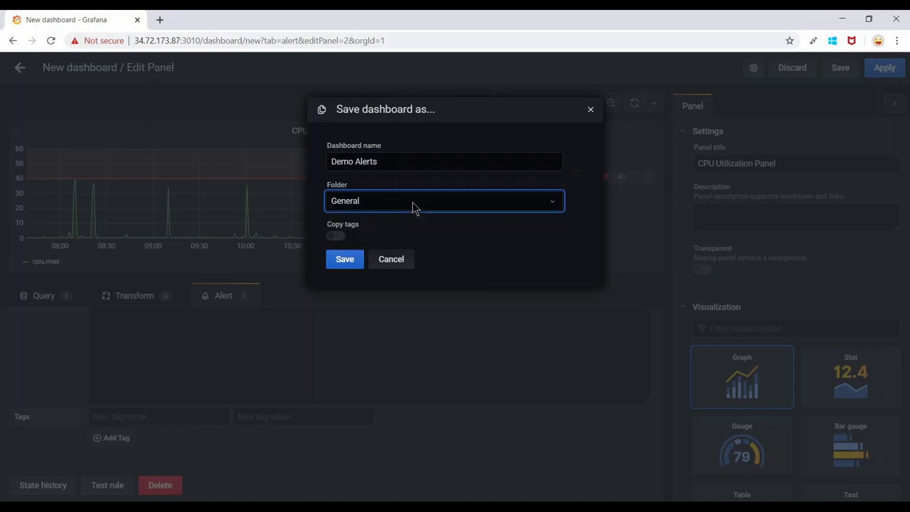
pyautogui.click(414, 206)
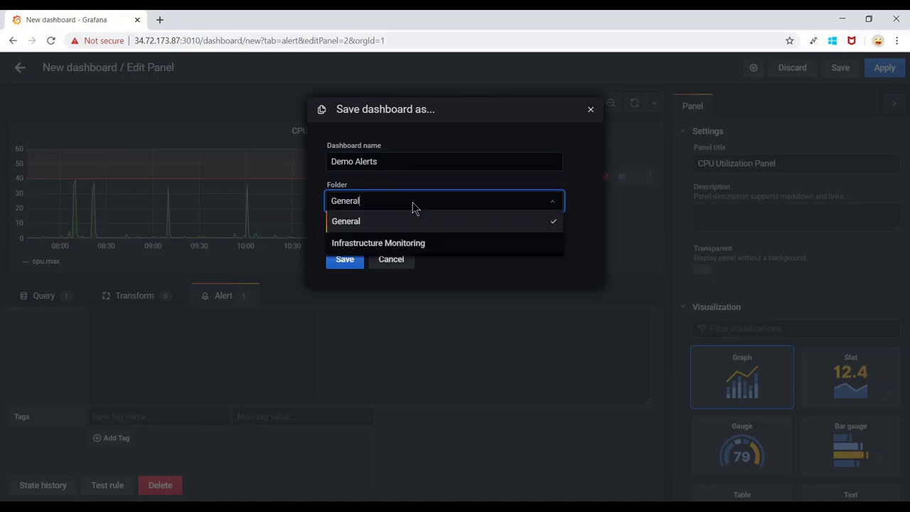
pyautogui.click(446, 206)
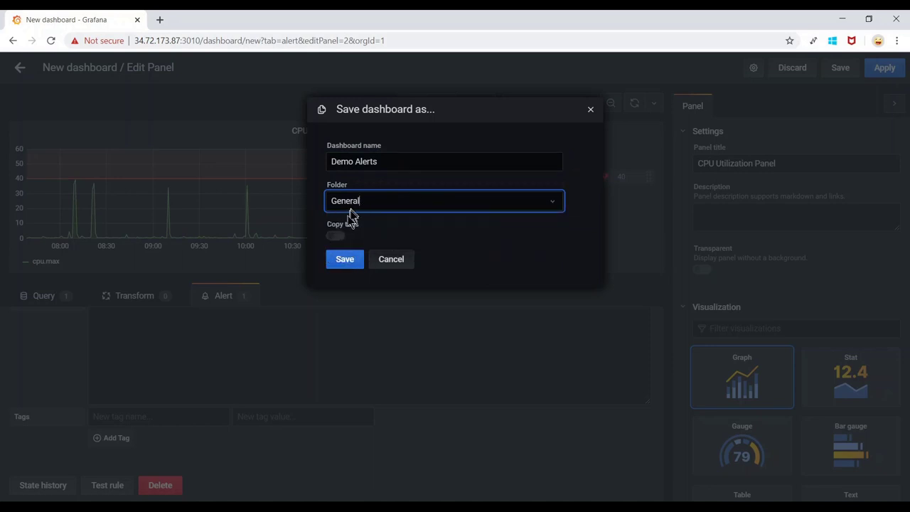
pyautogui.click(346, 260)
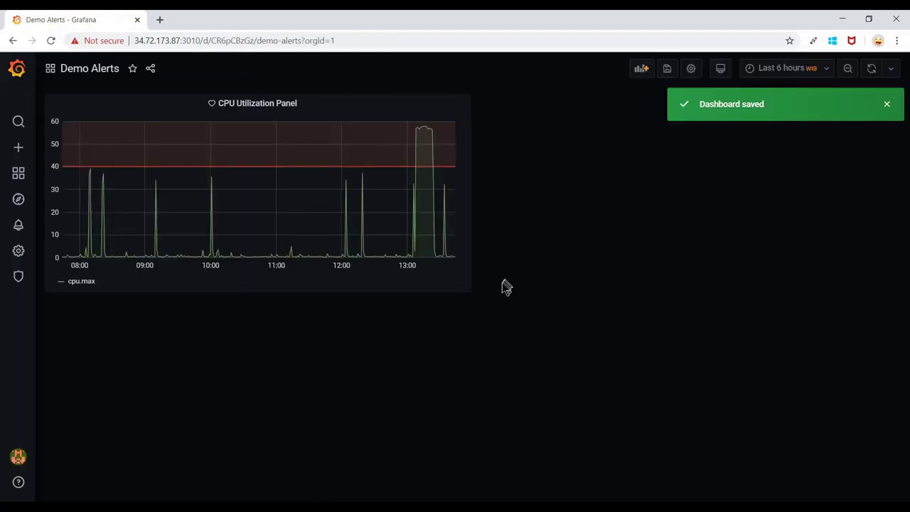
# Widen the CPU Utilization Panel and insert a new empty panel on the dashboard.
pyautogui.moveTo(468, 292); pyautogui.dragTo(509, 285)
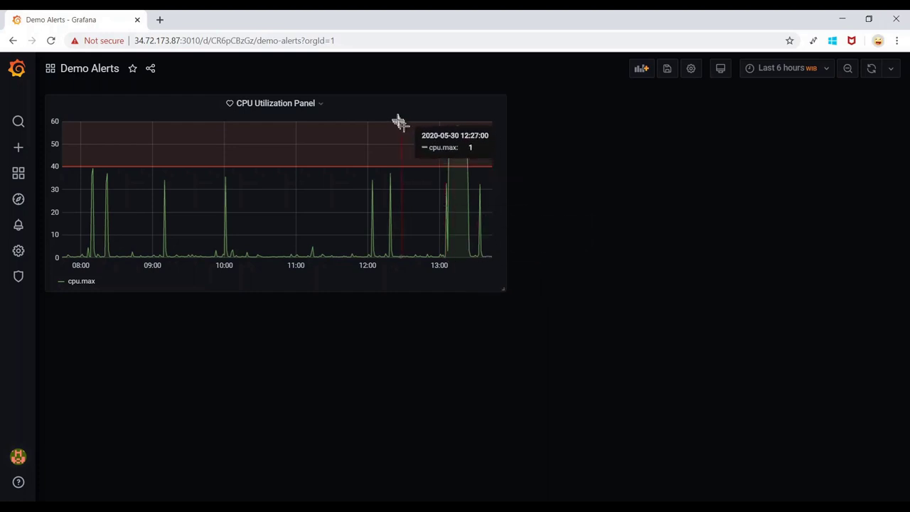
pyautogui.click(639, 72)
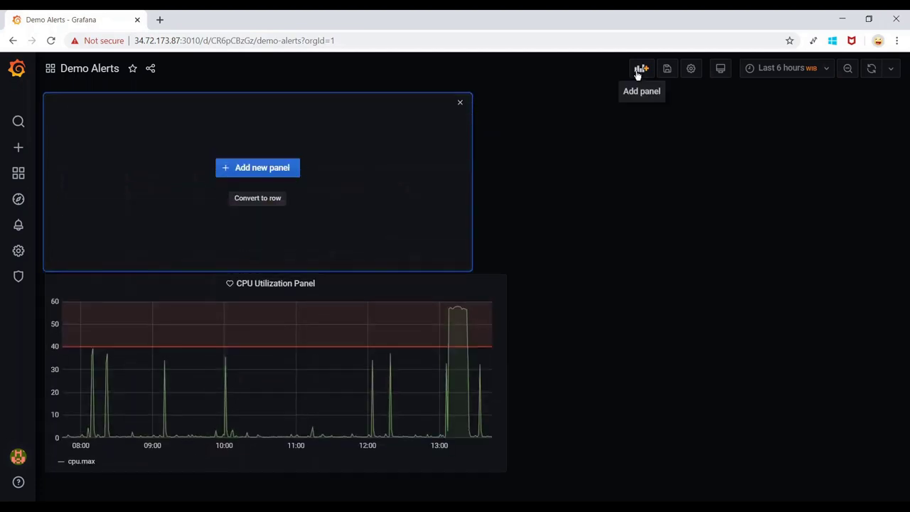
# Set the new panel's visualization to Alert list and apply it to the dashboard.
pyautogui.click(270, 169)
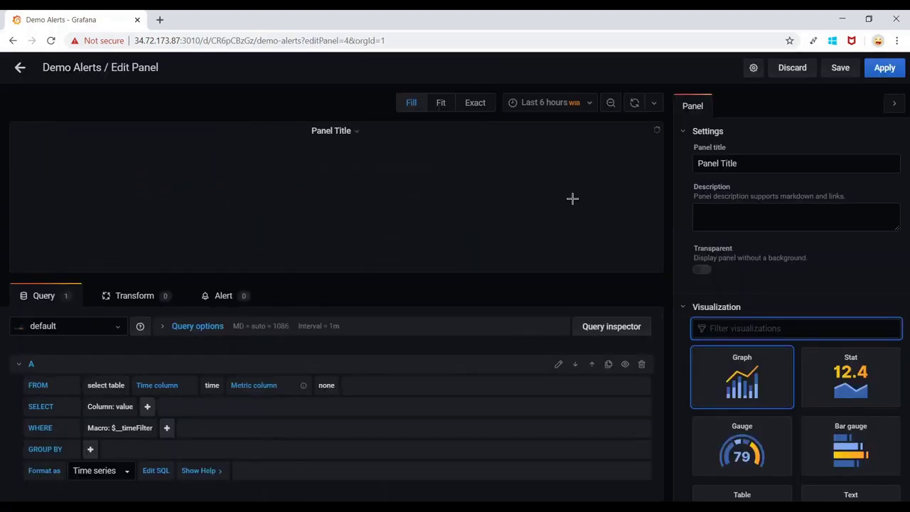
pyautogui.scroll(-5, 774, 327)
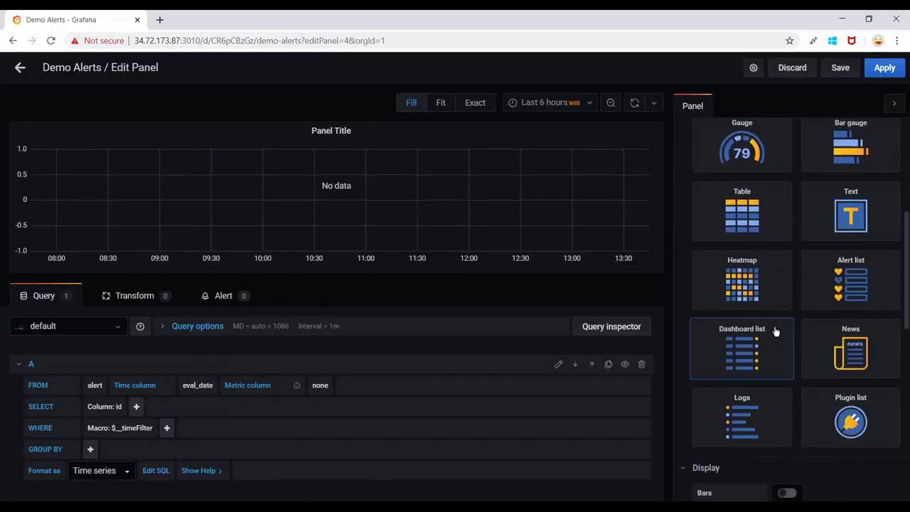
pyautogui.click(843, 288)
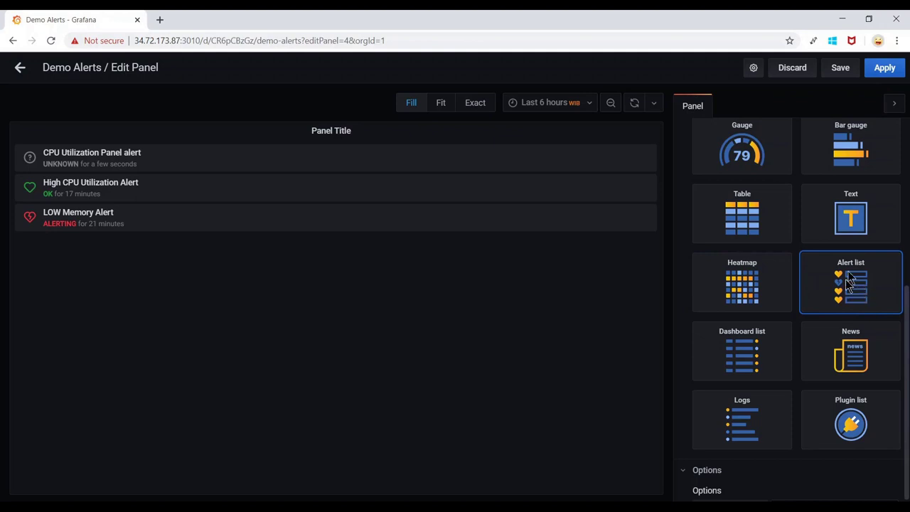
pyautogui.click(884, 69)
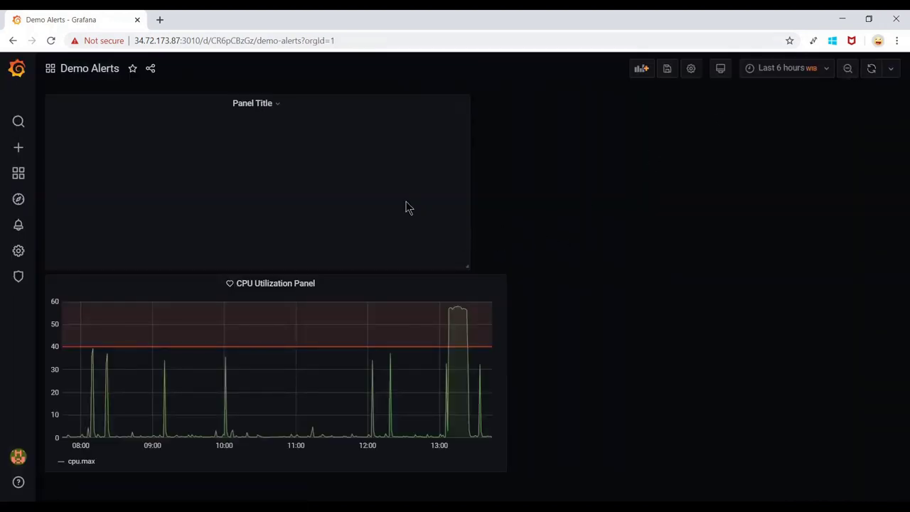
# Move the new panel to the top right and resize the CPU Utilization Panel into the top-left slot.
pyautogui.moveTo(319, 104); pyautogui.dragTo(809, 158)
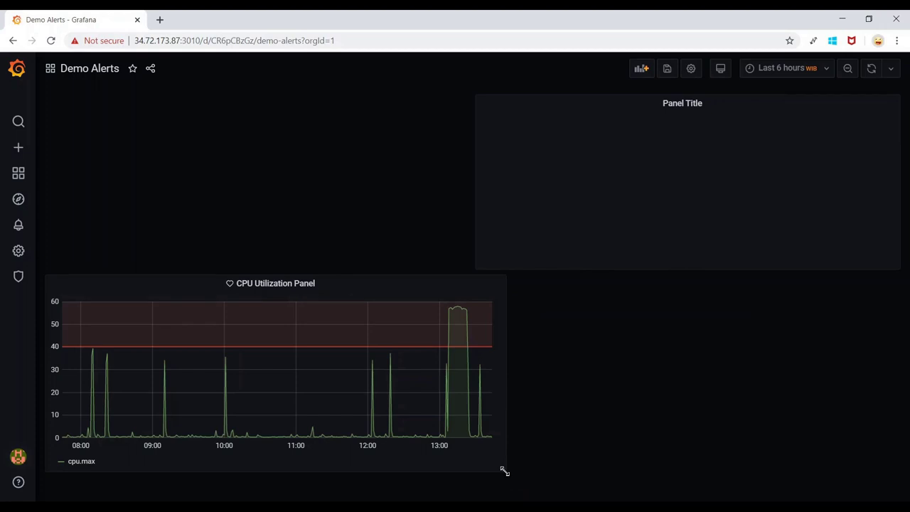
pyautogui.moveTo(498, 468); pyautogui.dragTo(459, 272)
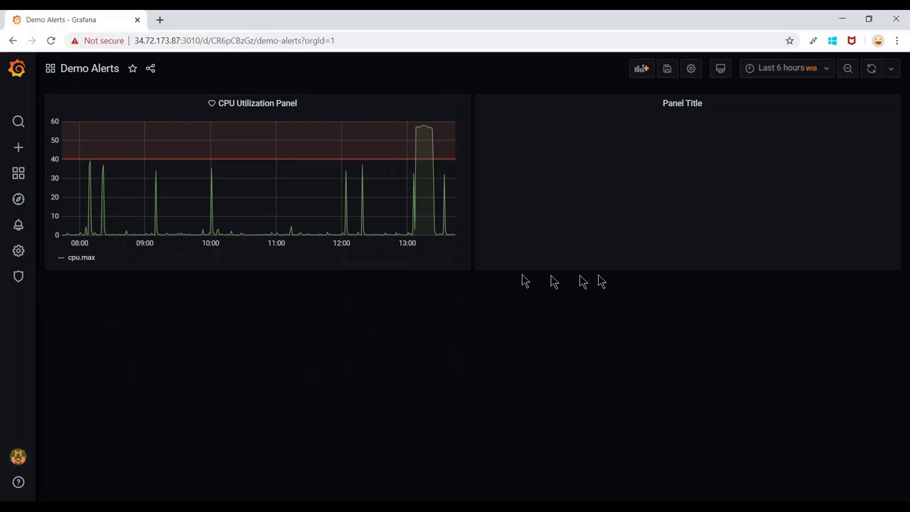
pyautogui.click(712, 107)
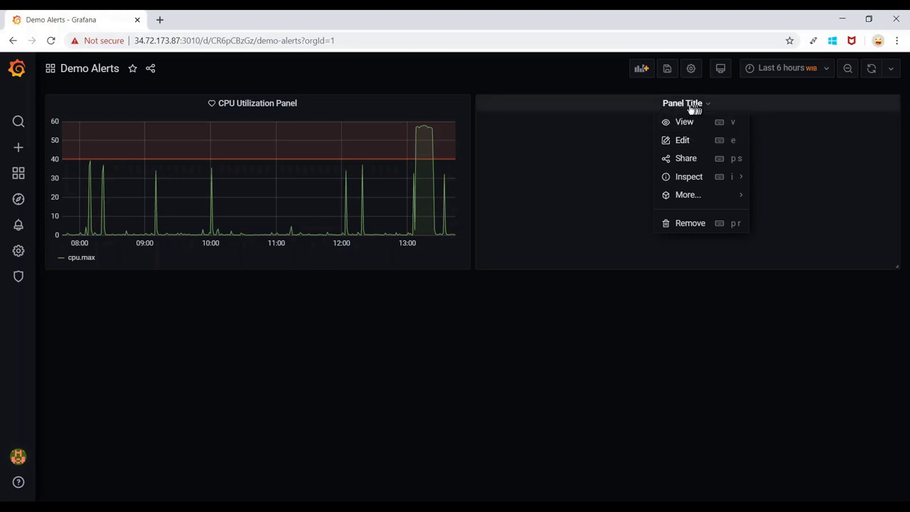
# Replace the alert list panel's 'Panel Title' with 'All Alert' and apply it.
pyautogui.click(683, 145)
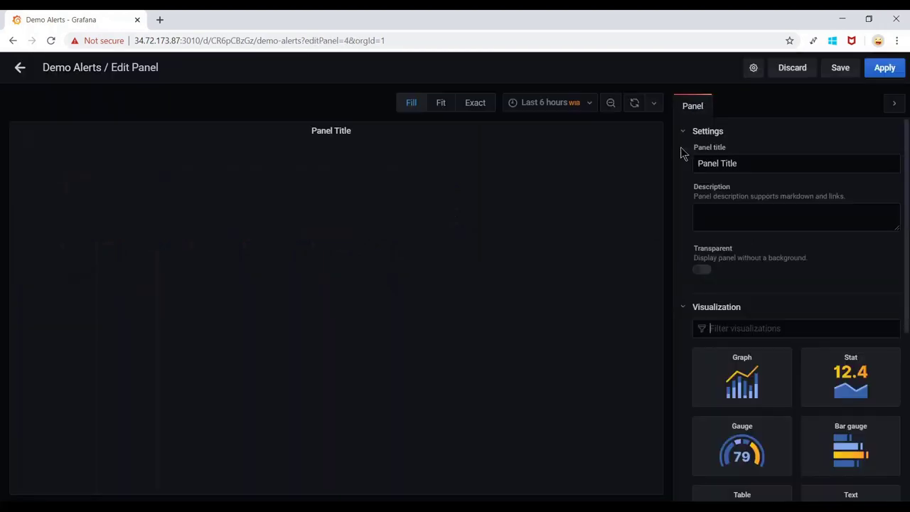
pyautogui.moveTo(753, 168); pyautogui.dragTo(695, 166)
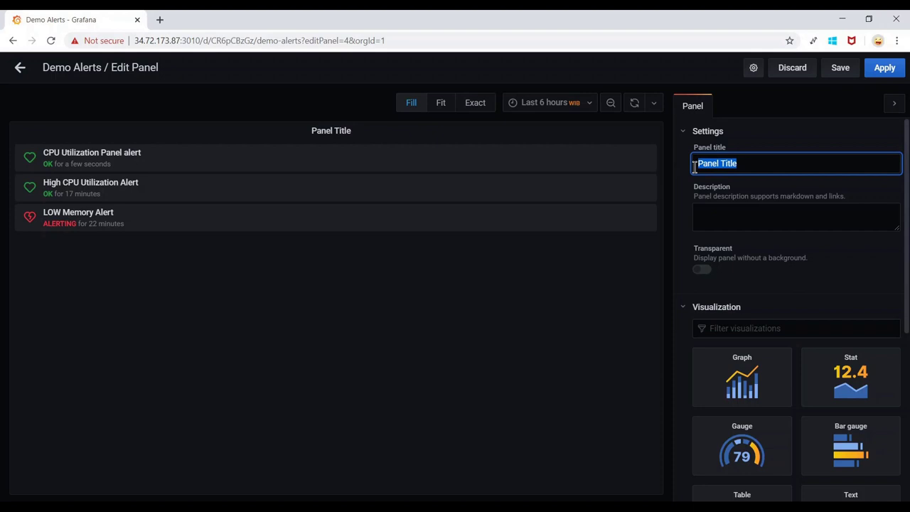
pyautogui.write('All Alert')
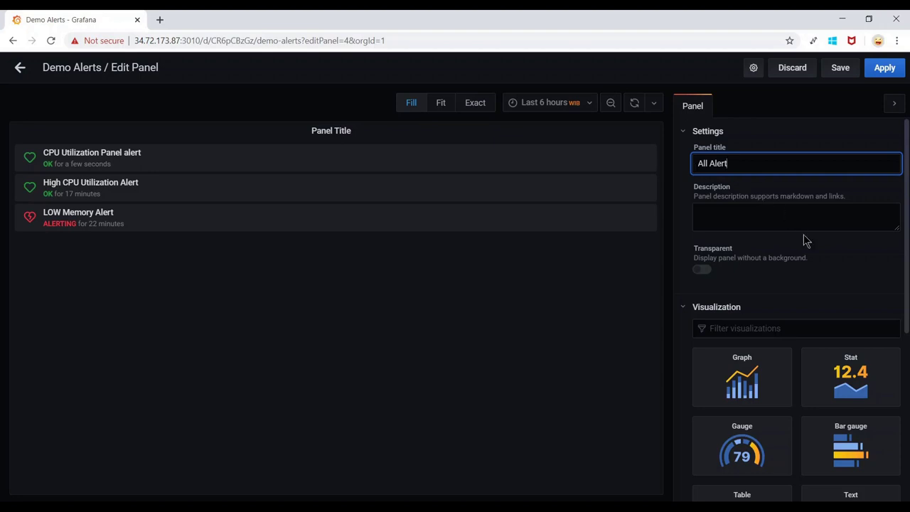
pyautogui.click(882, 68)
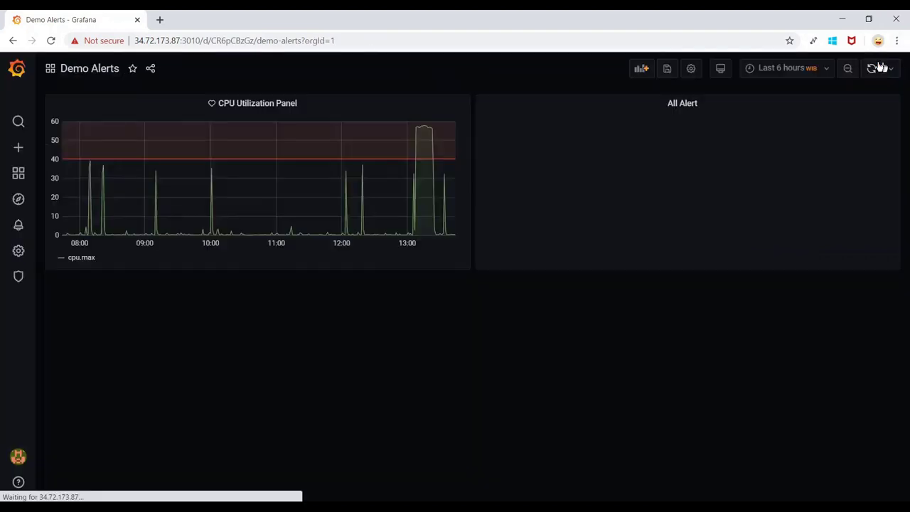
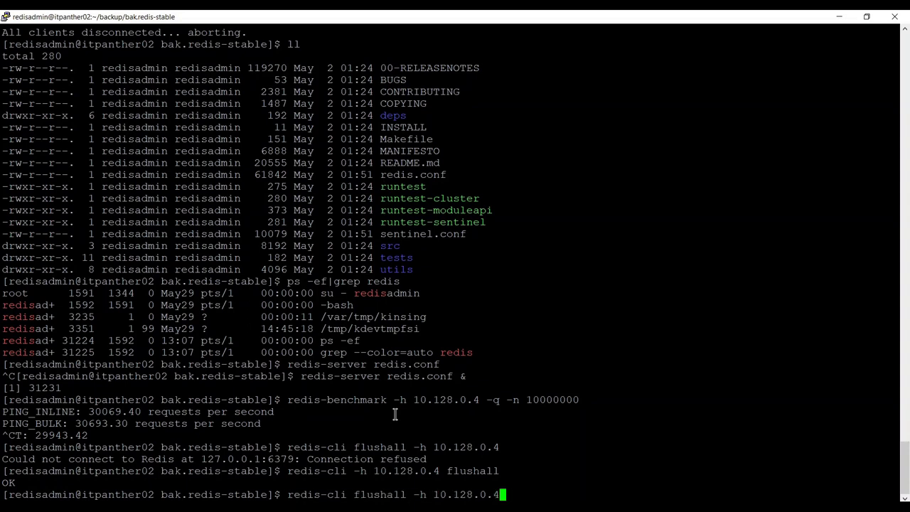
# Rerun the earlier redis-benchmark command against 10.128.0.4 with 10000000 requests, then minimize PuTTY.
pyautogui.press('Up')
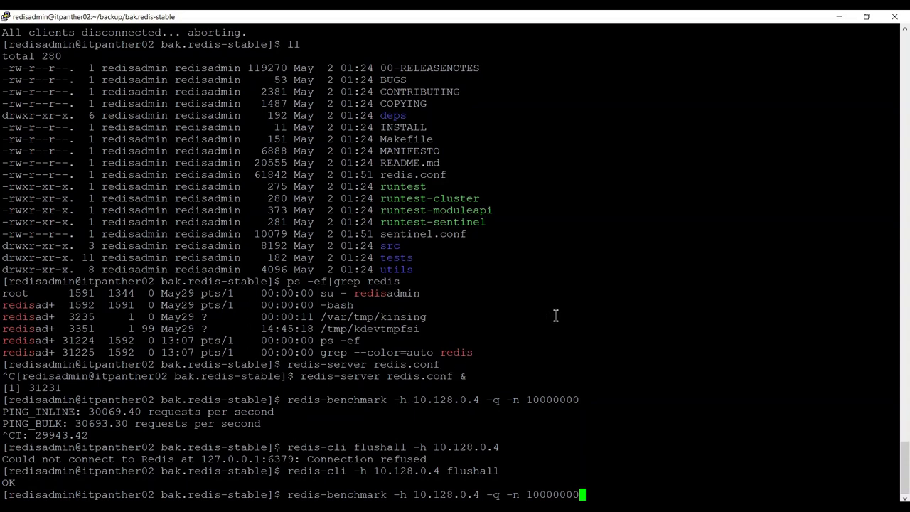
pyautogui.press('Return')
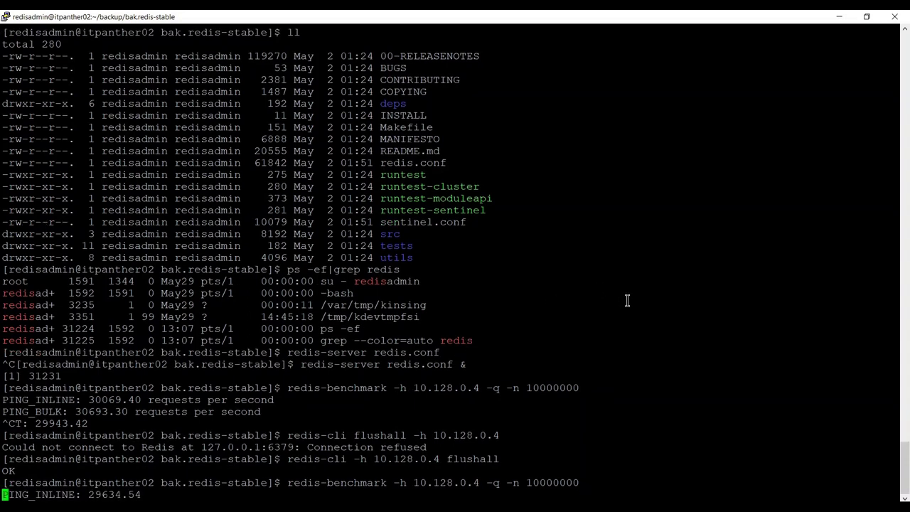
pyautogui.click(839, 20)
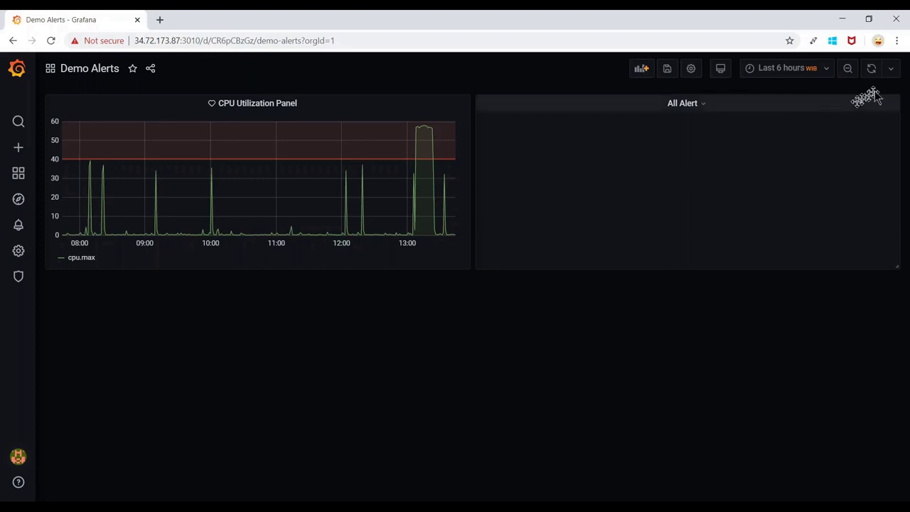
# Set the Demo Alerts dashboard to auto-refresh every 5s and show the last 15 minutes.
pyautogui.click(895, 75)
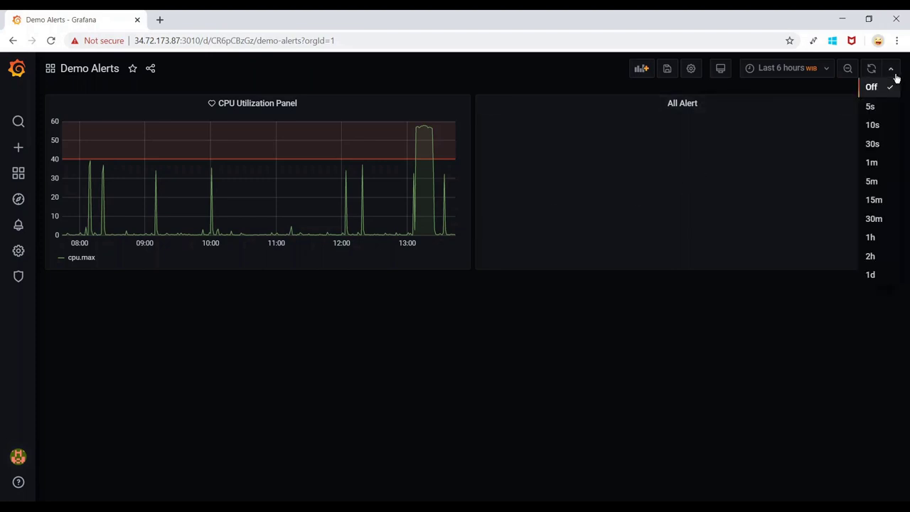
pyautogui.click(887, 107)
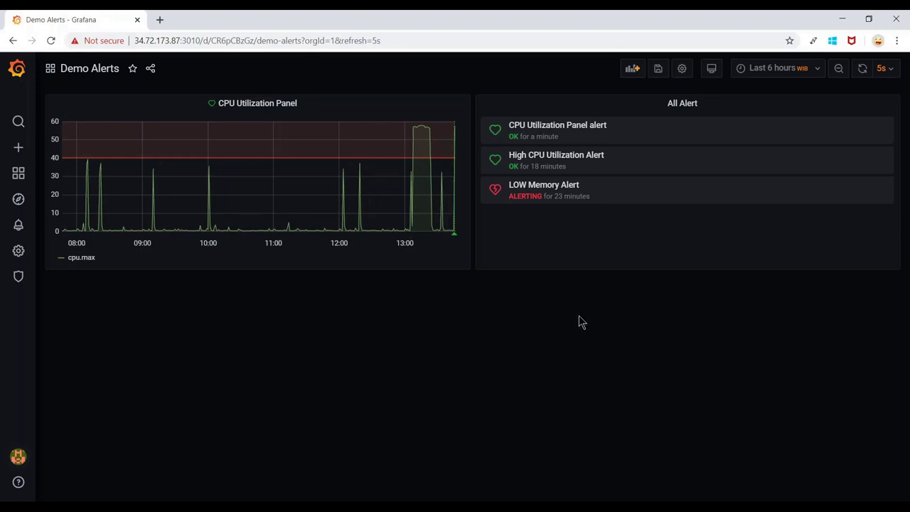
pyautogui.click(818, 69)
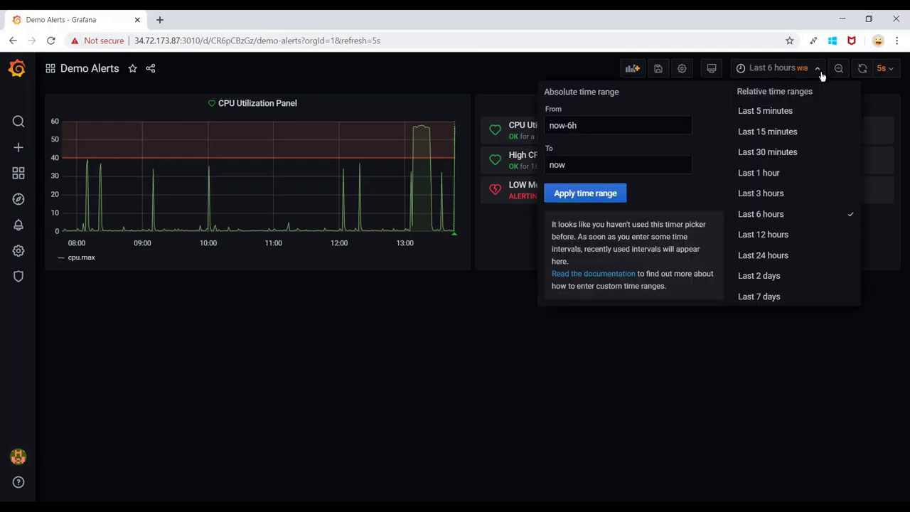
pyautogui.click(777, 135)
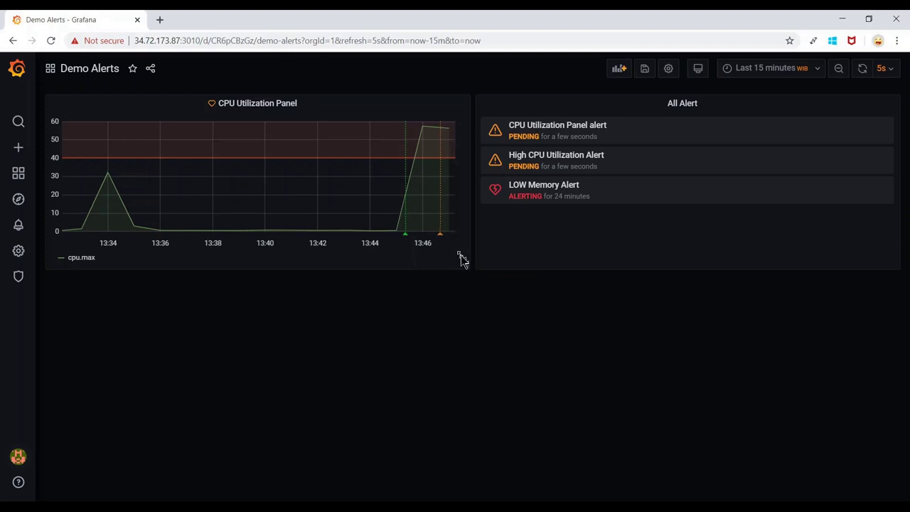
pyautogui.moveTo(442, 236)
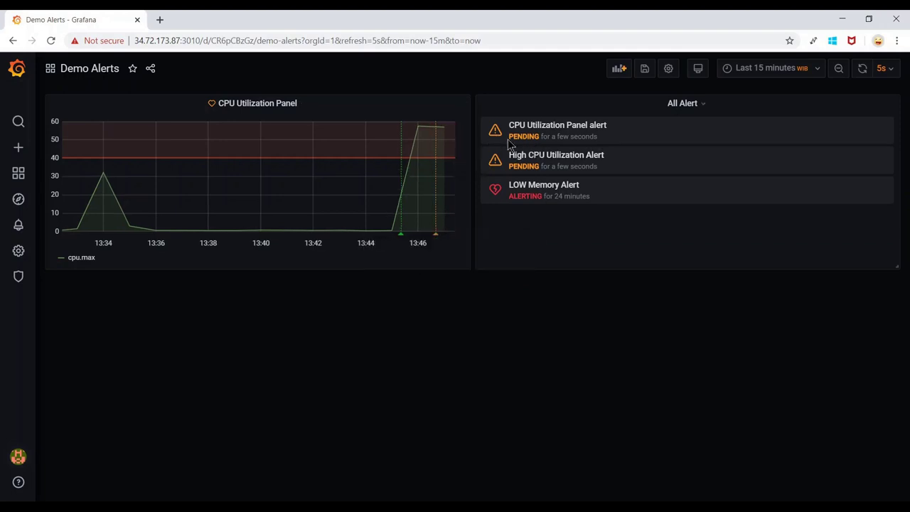
pyautogui.moveTo(510, 139); pyautogui.dragTo(542, 138)
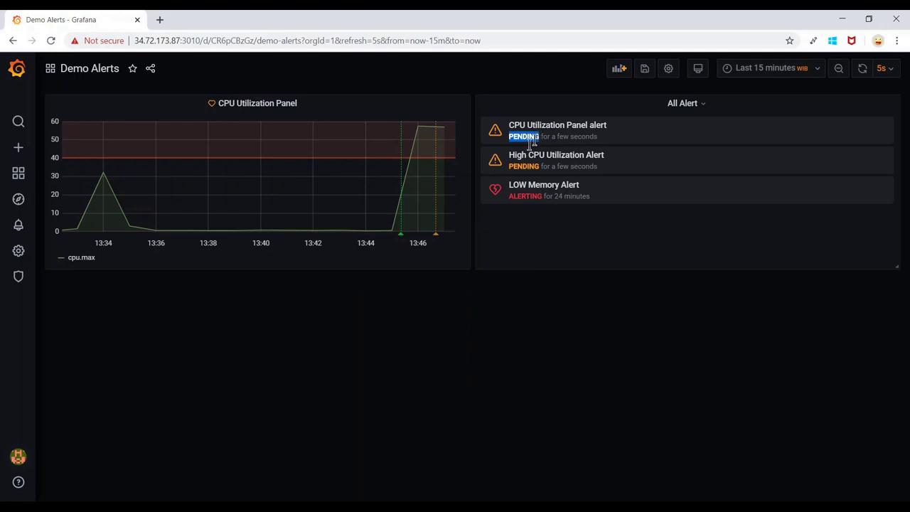
pyautogui.moveTo(438, 204)
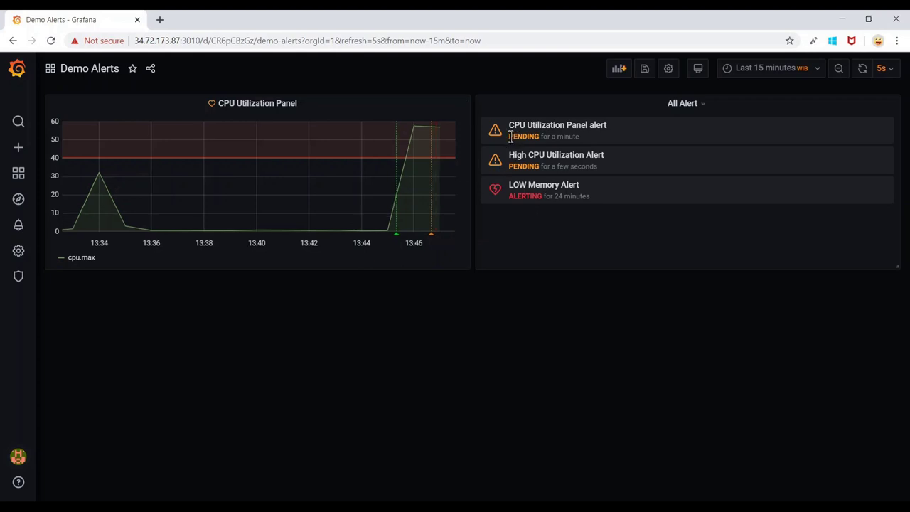
pyautogui.moveTo(510, 136); pyautogui.dragTo(539, 138)
pyautogui.click(539, 138)
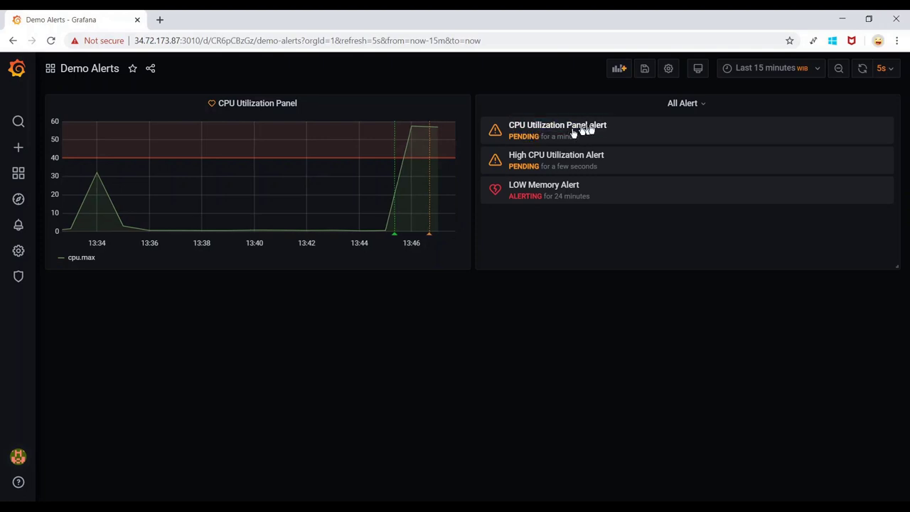
pyautogui.moveTo(618, 128); pyautogui.dragTo(515, 126)
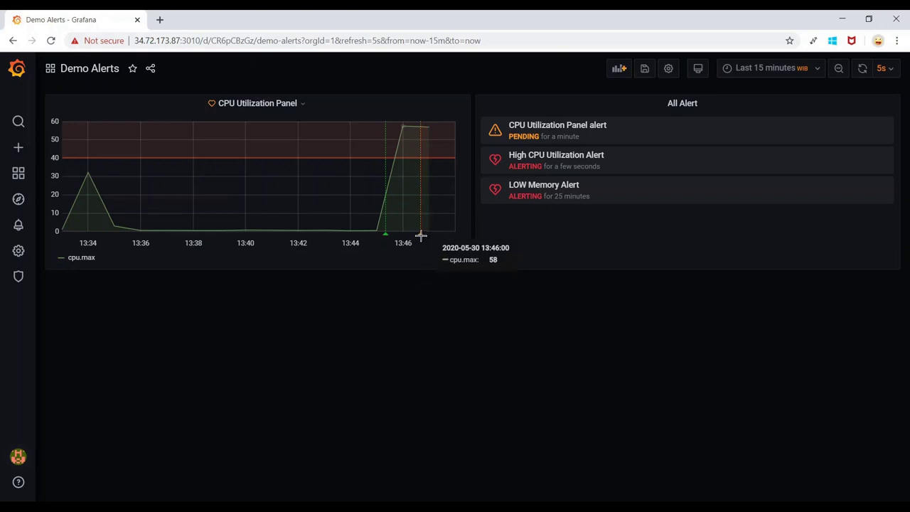
pyautogui.moveTo(420, 236)
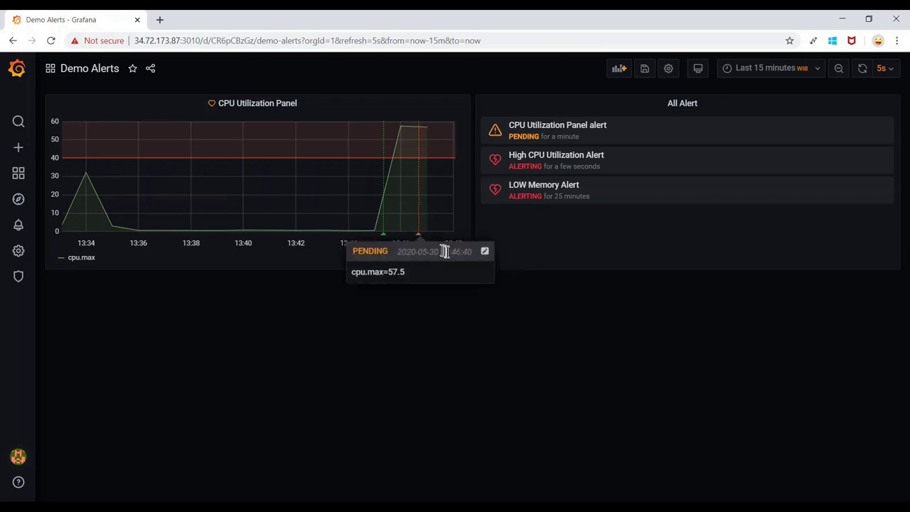
# Describe the pending alert annotation as 'Testing of Redis Load is going on which resulted in high CPU utilization'.
pyautogui.click(485, 254)
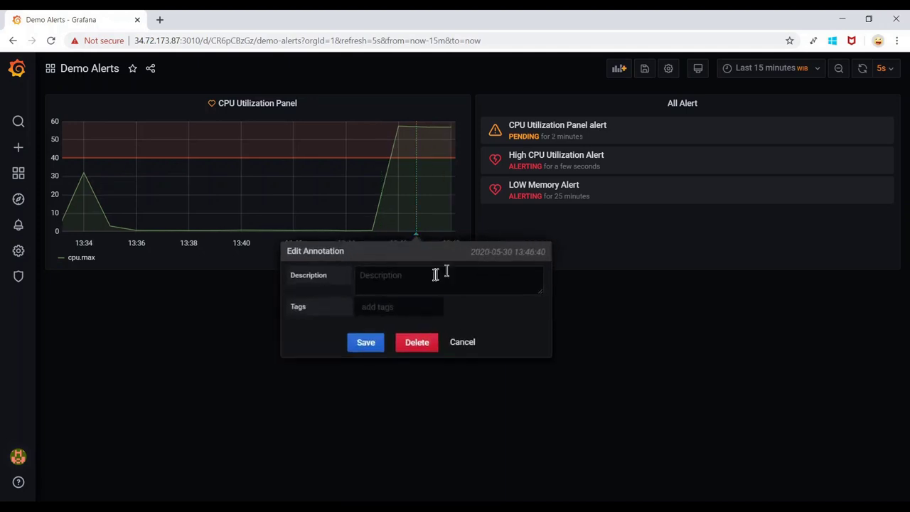
pyautogui.click(420, 280)
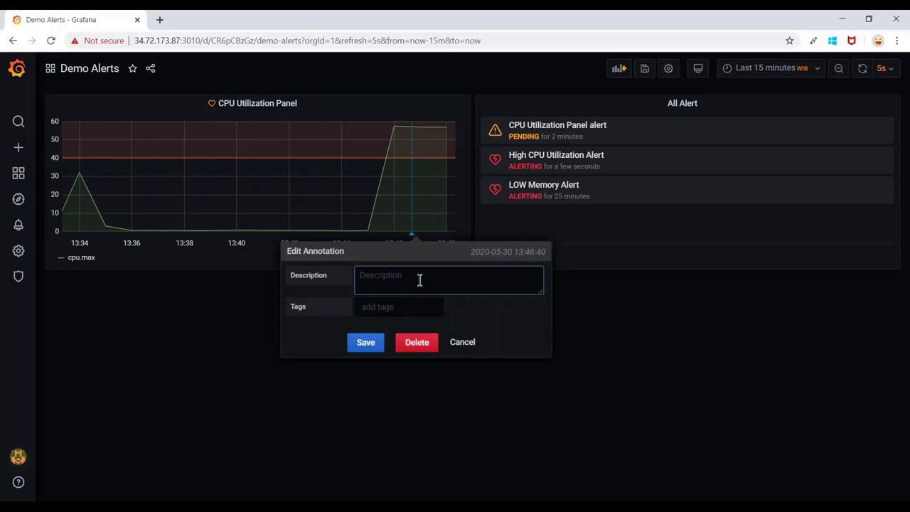
pyautogui.write('Te')
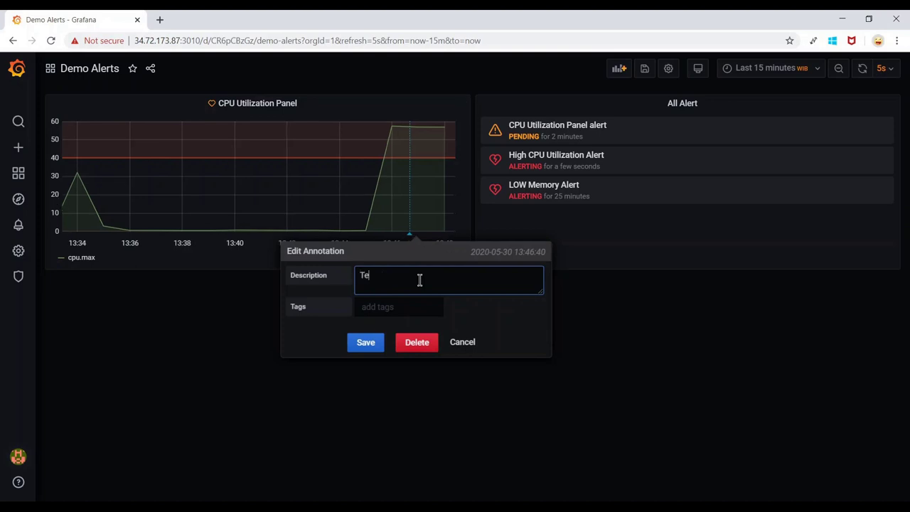
pyautogui.write('sting of Redis Load is goign on')
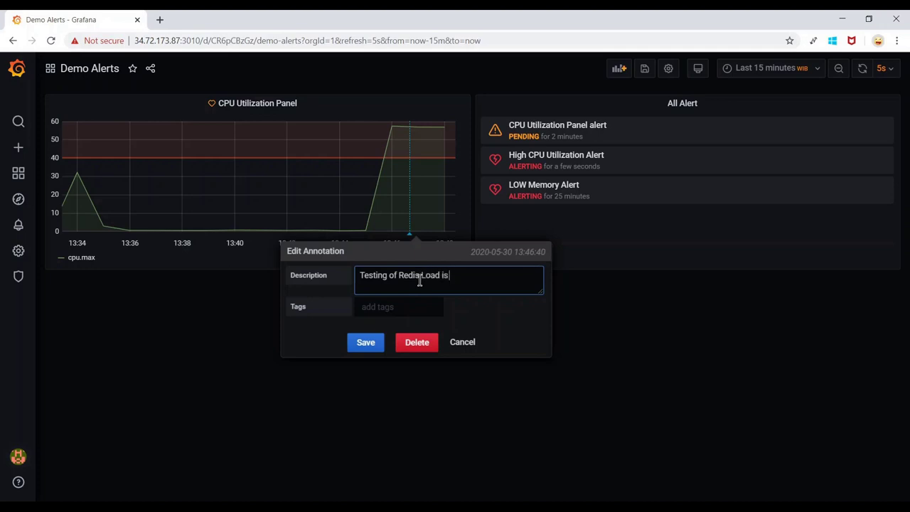
pyautogui.press('BackSpace')
pyautogui.press('BackSpace')
pyautogui.press('BackSpace')
pyautogui.press('BackSpace')
pyautogui.press('BackSpace')
pyautogui.press('BackSpace')
pyautogui.press('BackSpace')
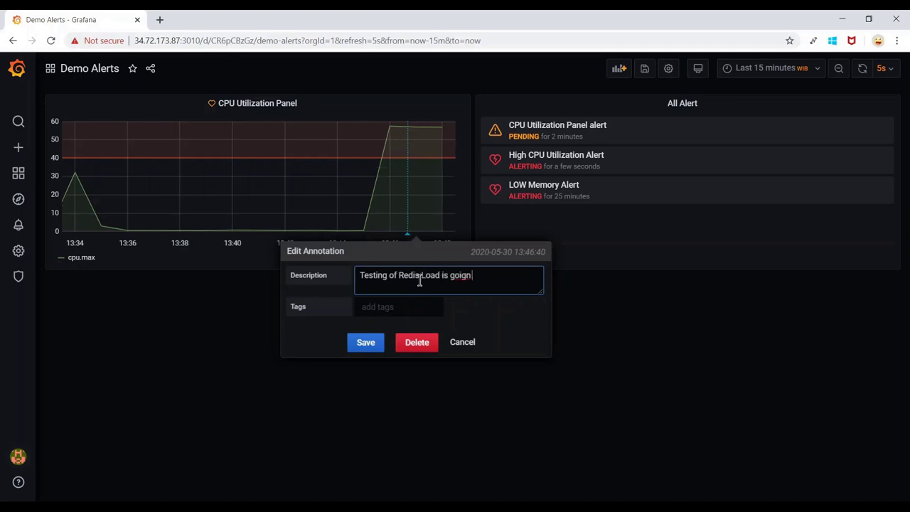
pyautogui.write('going on which resulted in high')
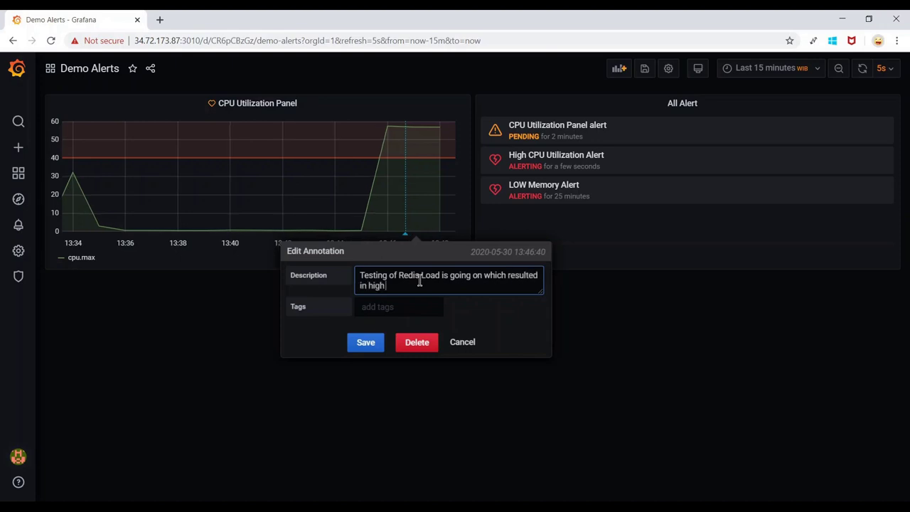
pyautogui.write(' CPU utilization.')
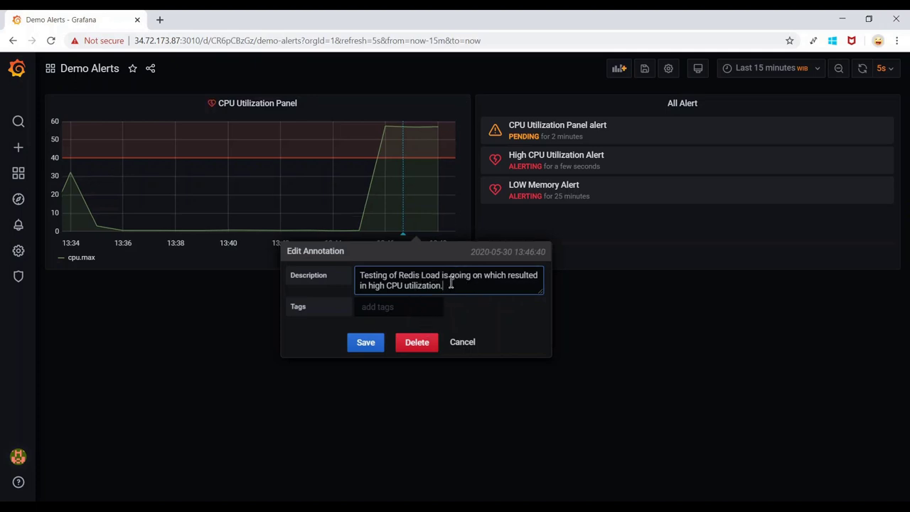
pyautogui.click(367, 343)
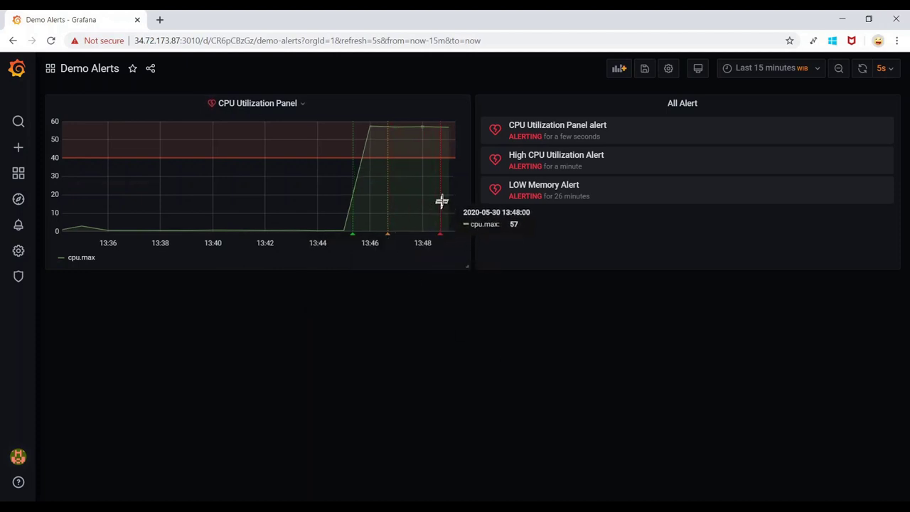
pyautogui.moveTo(440, 245)
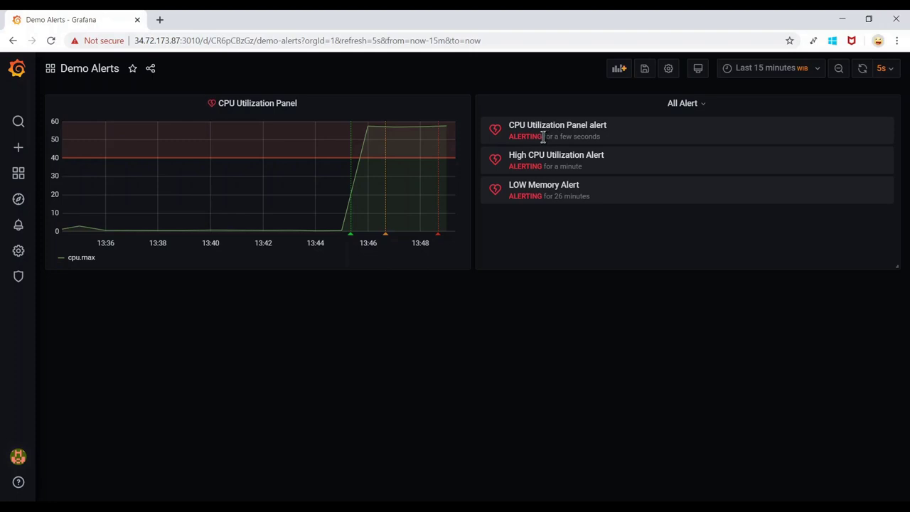
pyautogui.moveTo(545, 137); pyautogui.dragTo(509, 139)
pyautogui.click(498, 313)
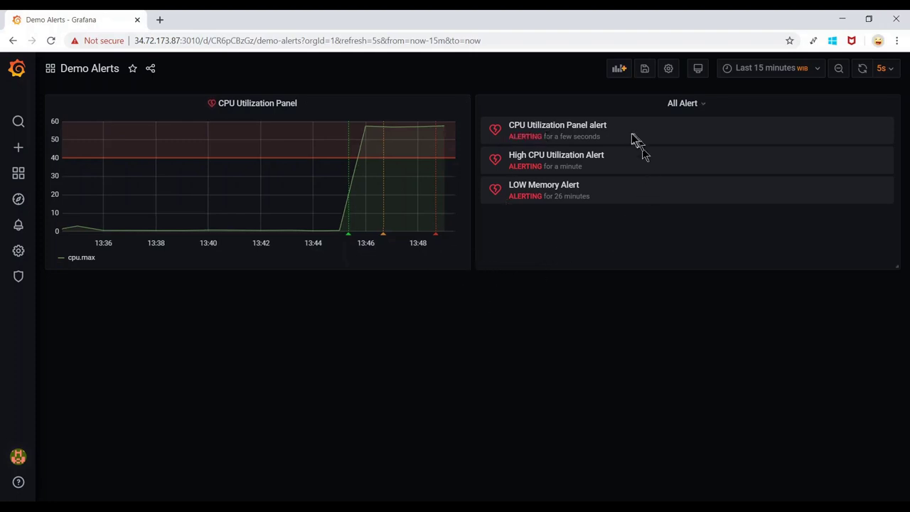
pyautogui.moveTo(544, 136); pyautogui.dragTo(509, 137)
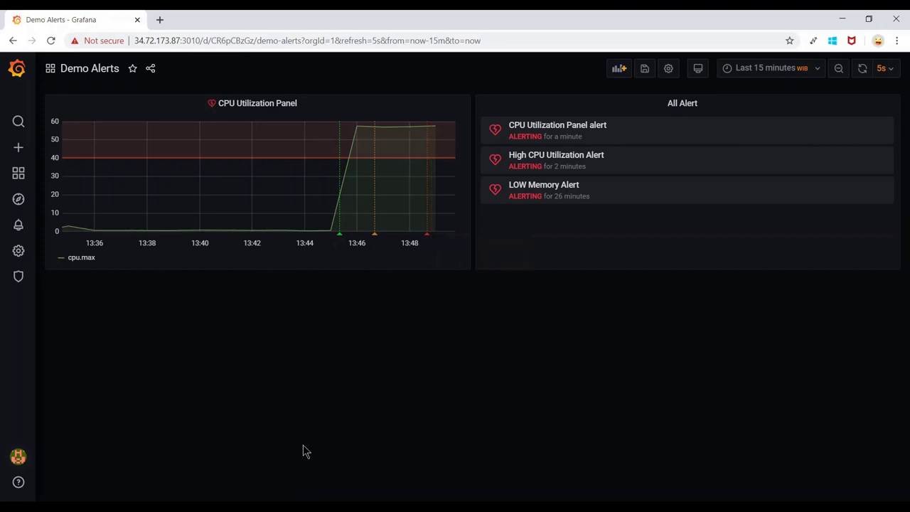
# Interrupt redis-benchmark in the PuTTY session with Ctrl+C and minimize the terminal again.
pyautogui.click(200, 500)
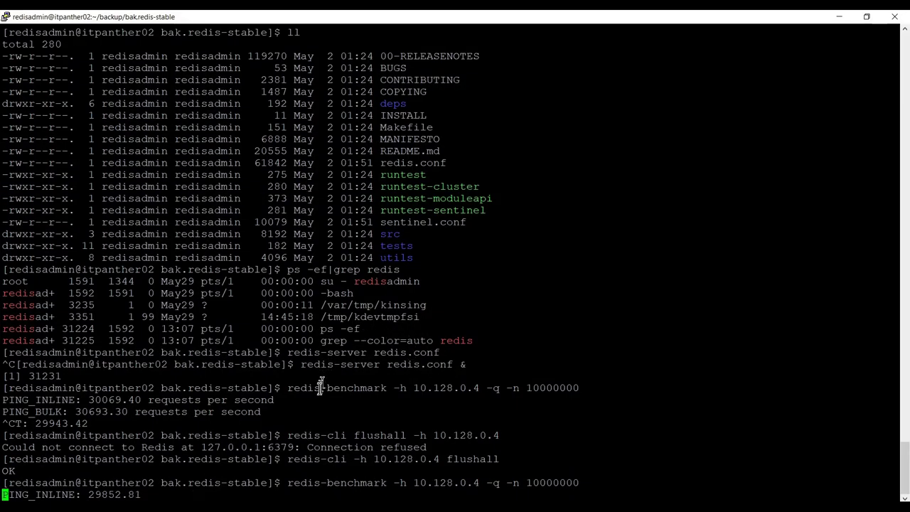
pyautogui.hotkey('ctrl', 'c')
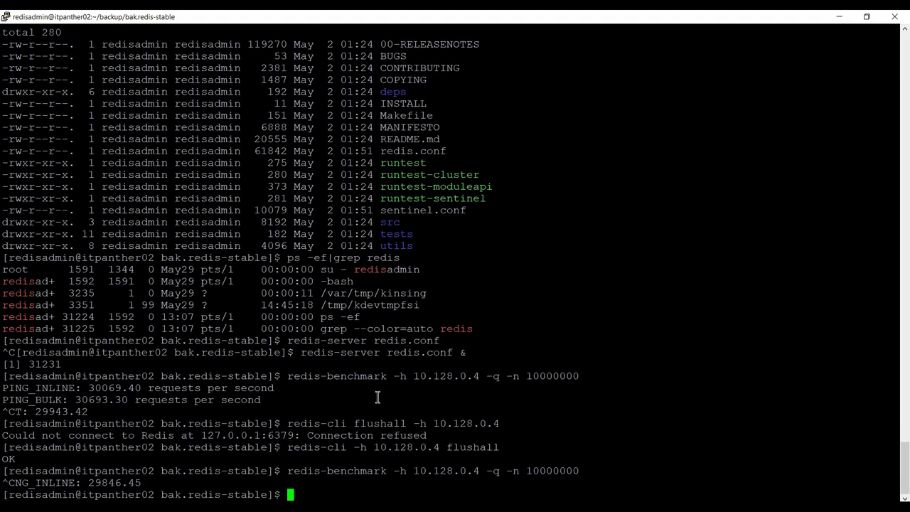
pyautogui.click(840, 17)
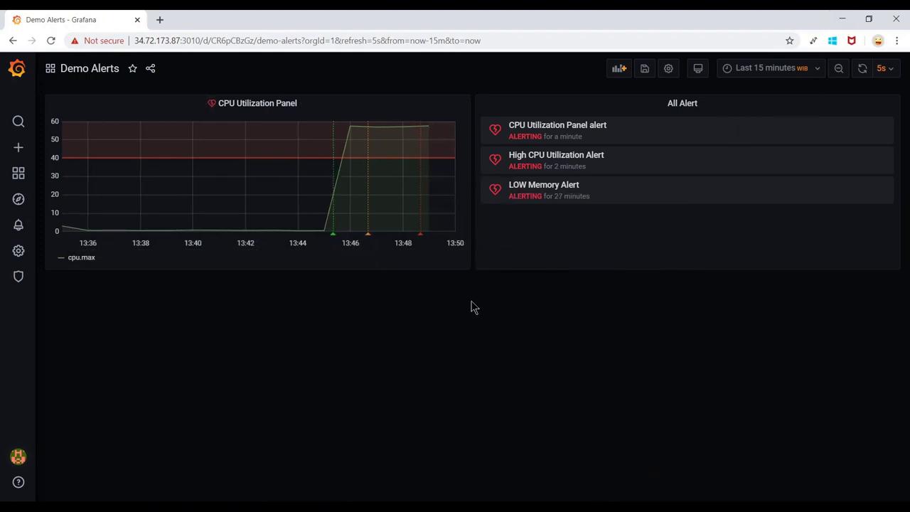
# Save the annotation description 'Redis Load test is still going on. It is going to frnish in a couple of minute'.
pyautogui.moveTo(420, 236)
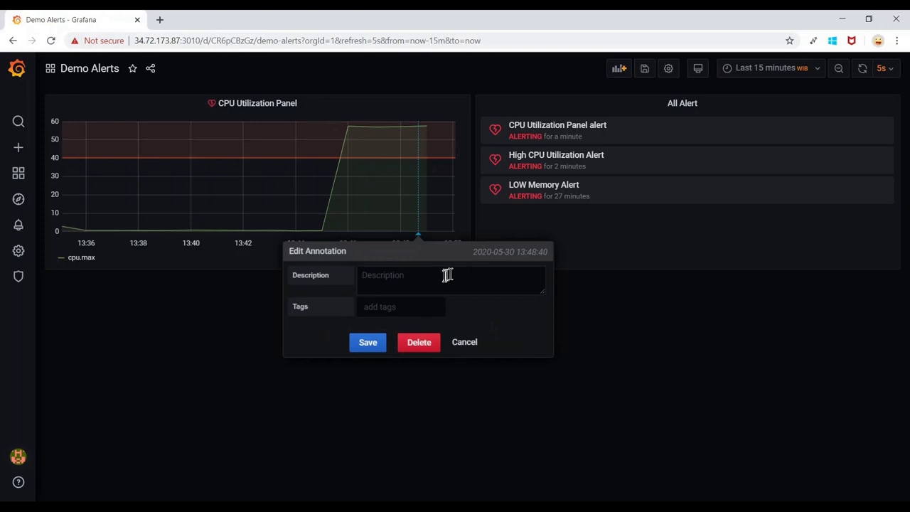
pyautogui.click(444, 276)
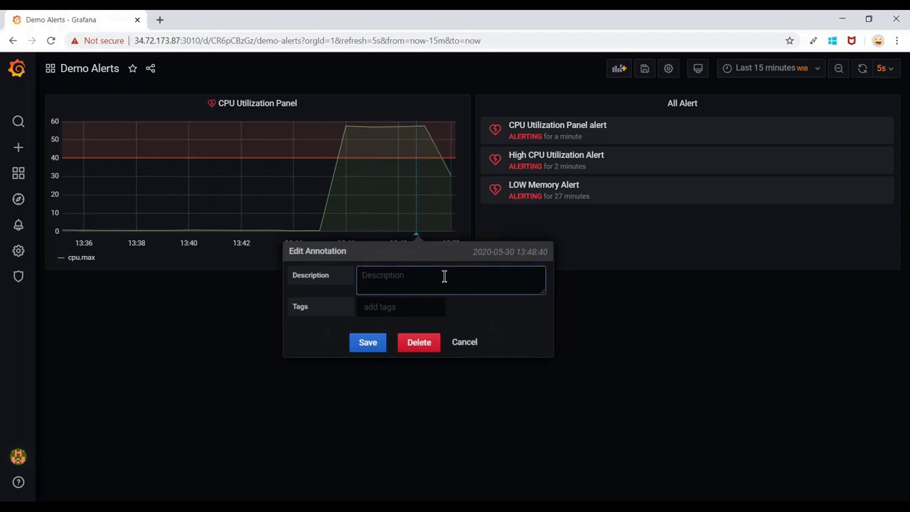
pyautogui.write('Redis Load')
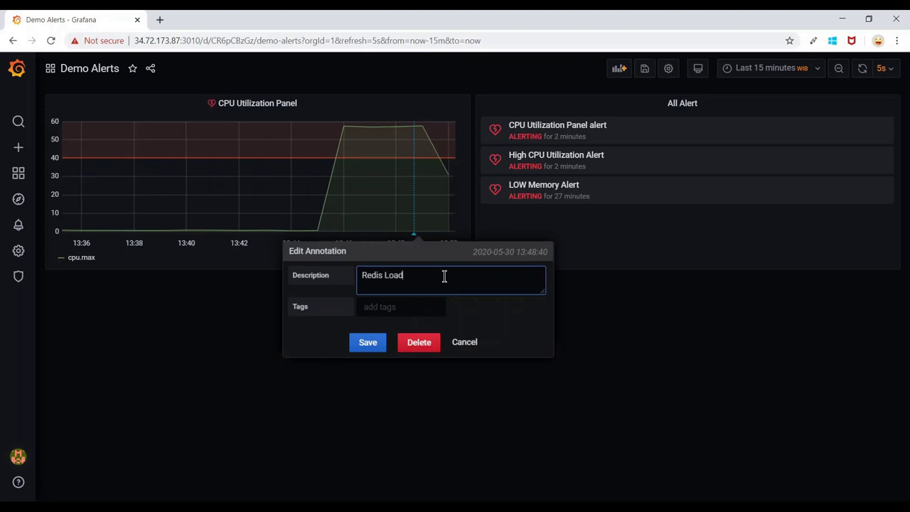
pyautogui.write(' test is still going on. It')
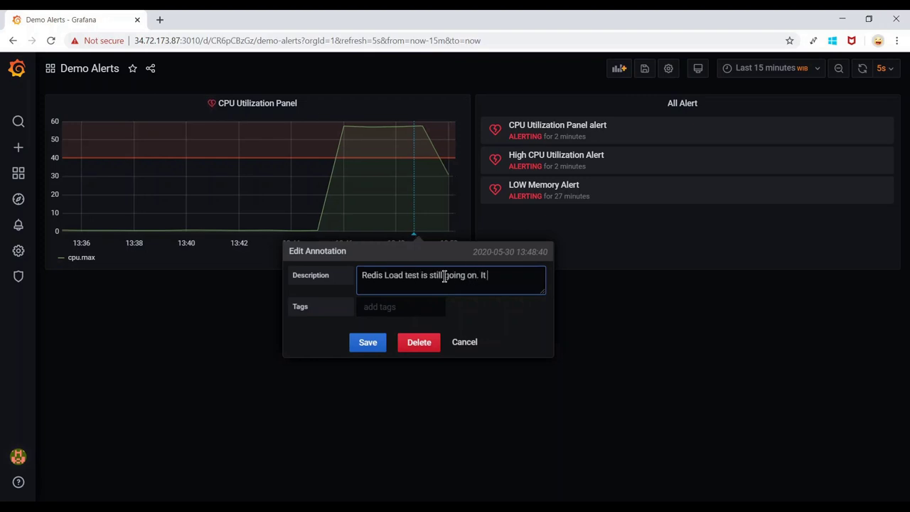
pyautogui.write(' is going t')
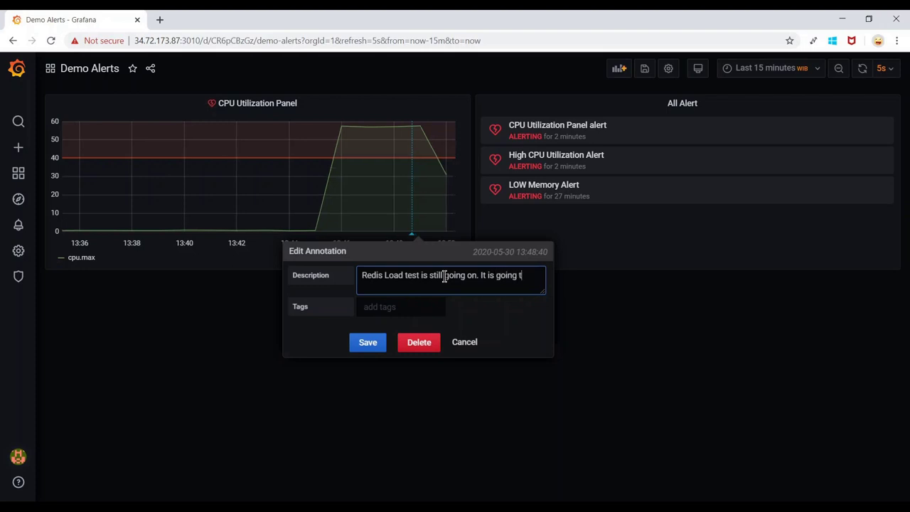
pyautogui.write('o fr')
pyautogui.write('nish ')
pyautogui.write('in a couple o')
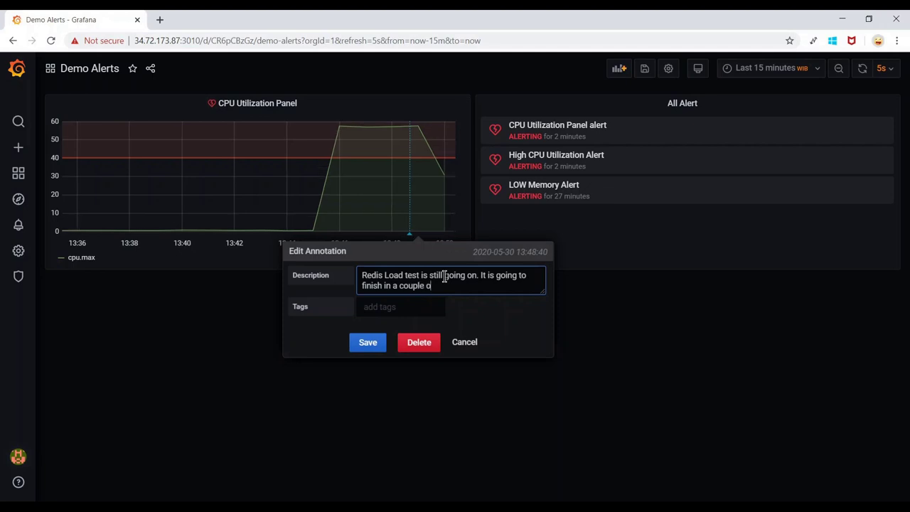
pyautogui.write('f minutes')
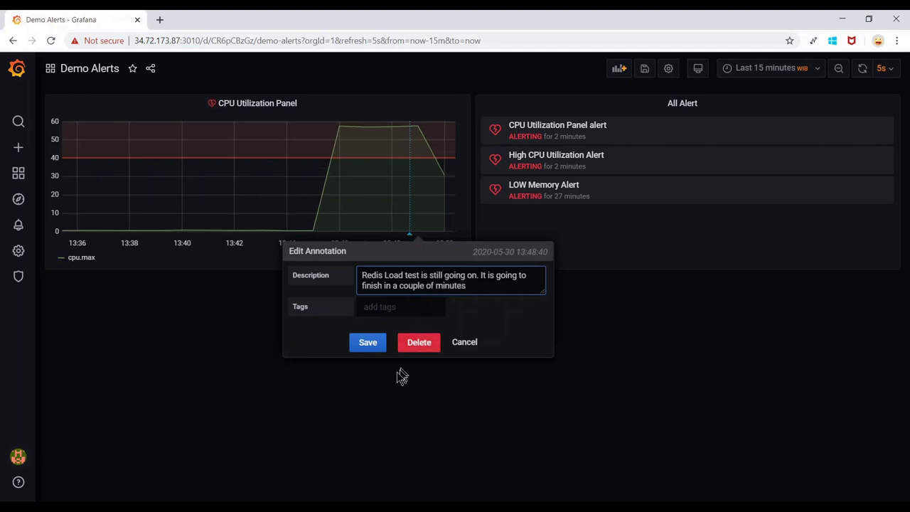
pyautogui.click(374, 346)
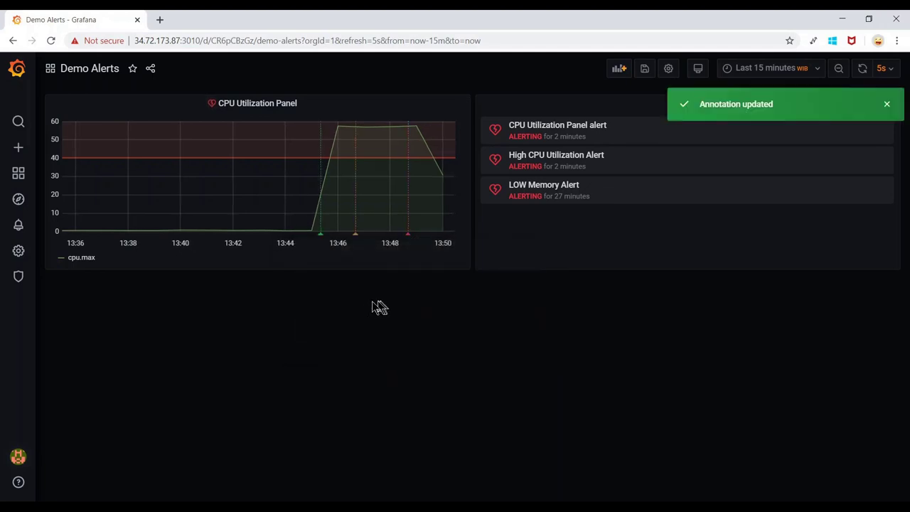
pyautogui.moveTo(356, 237)
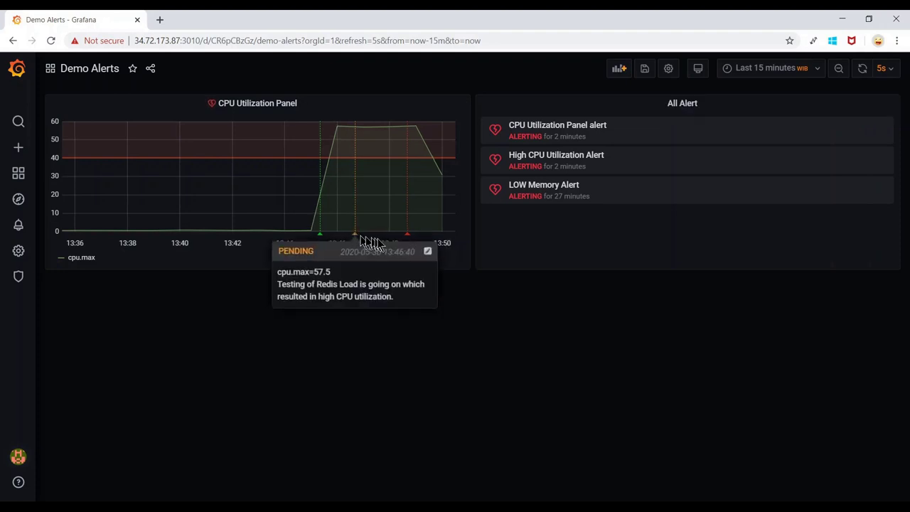
pyautogui.moveTo(408, 237)
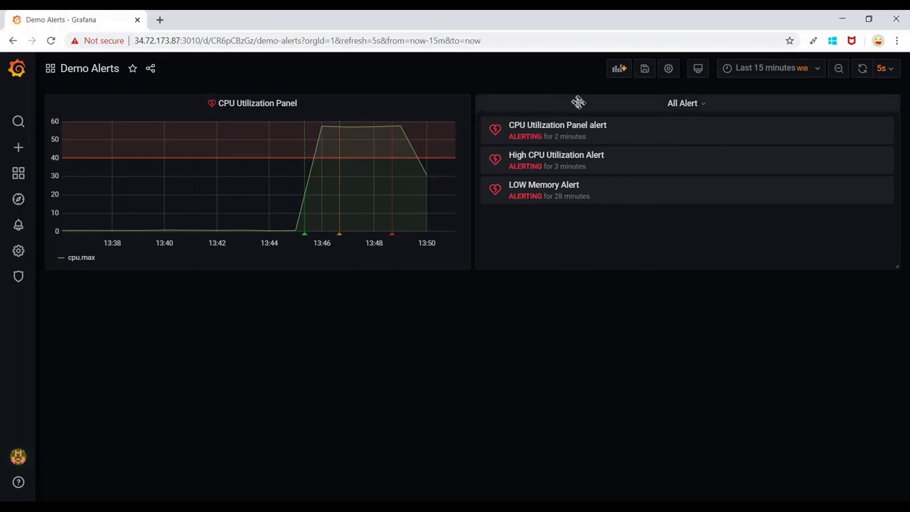
# Drag the All Alert panel by its header to the top left, above the CPU Utilization Panel.
pyautogui.moveTo(577, 101); pyautogui.dragTo(309, 97)
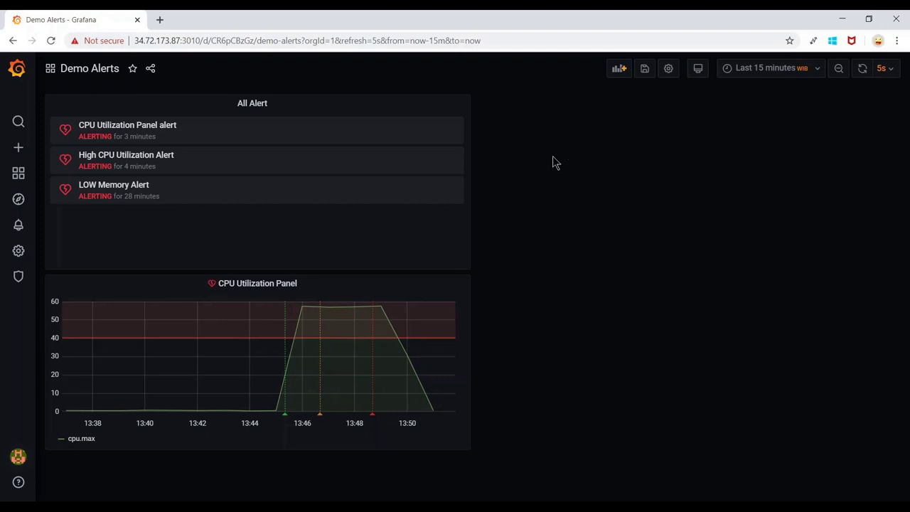
# Add an empty panel and convert it into a 'Row title' row containing both panels.
pyautogui.click(620, 71)
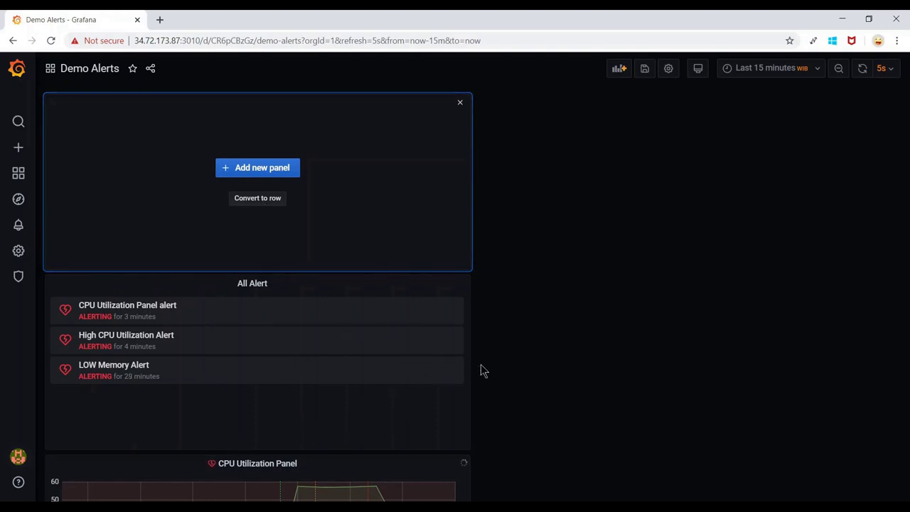
pyautogui.scroll(-2, 481, 364)
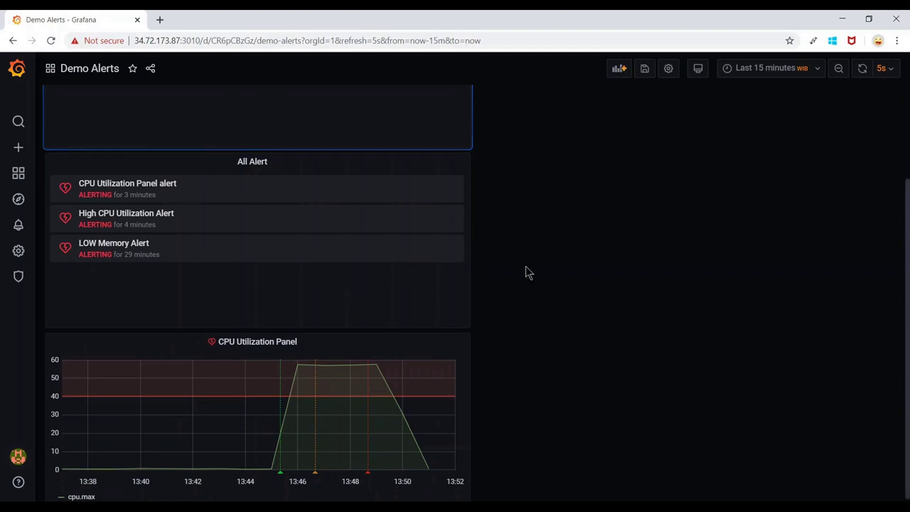
pyautogui.scroll(2, 512, 267)
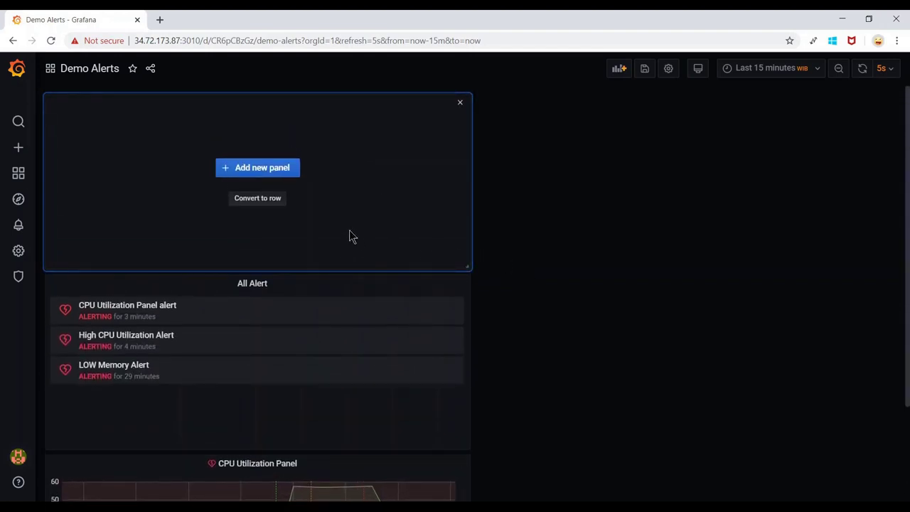
pyautogui.click(260, 200)
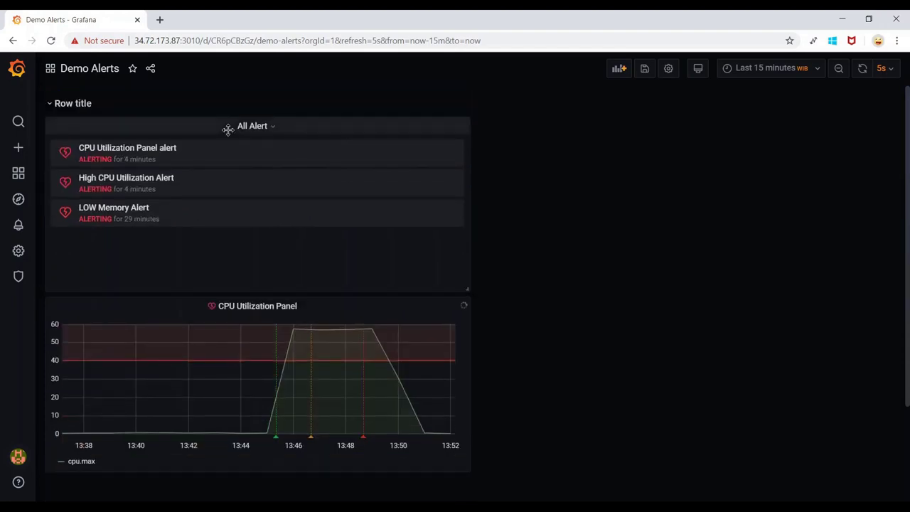
pyautogui.moveTo(73, 111)
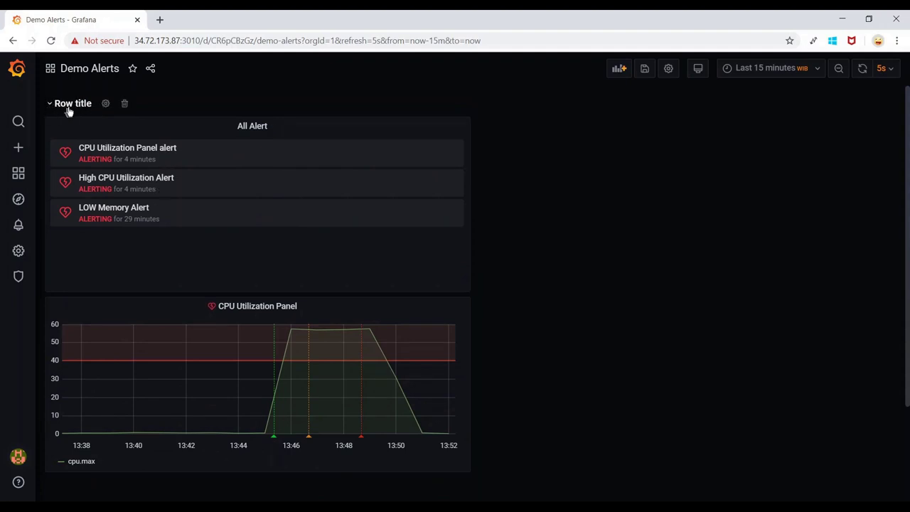
# Retitle the row from 'Row title' to 'Dashboard01' in Row Options.
pyautogui.click(105, 104)
pyautogui.moveTo(463, 150); pyautogui.dragTo(366, 158)
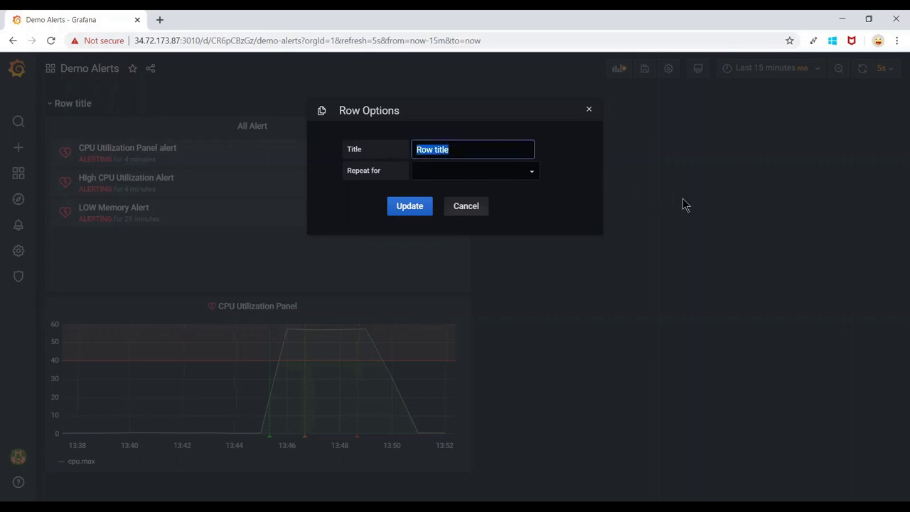
pyautogui.write('D')
pyautogui.press('BackSpace')
pyautogui.press('BackSpace')
pyautogui.write('High Level')
pyautogui.press('BackSpace')
pyautogui.press('BackSpace')
pyautogui.press('BackSpace')
pyautogui.press('BackSpace')
pyautogui.press('BackSpace')
pyautogui.press('BackSpace')
pyautogui.press('BackSpace')
pyautogui.press('BackSpace')
pyautogui.press('BackSpace')
pyautogui.press('BackSpace')
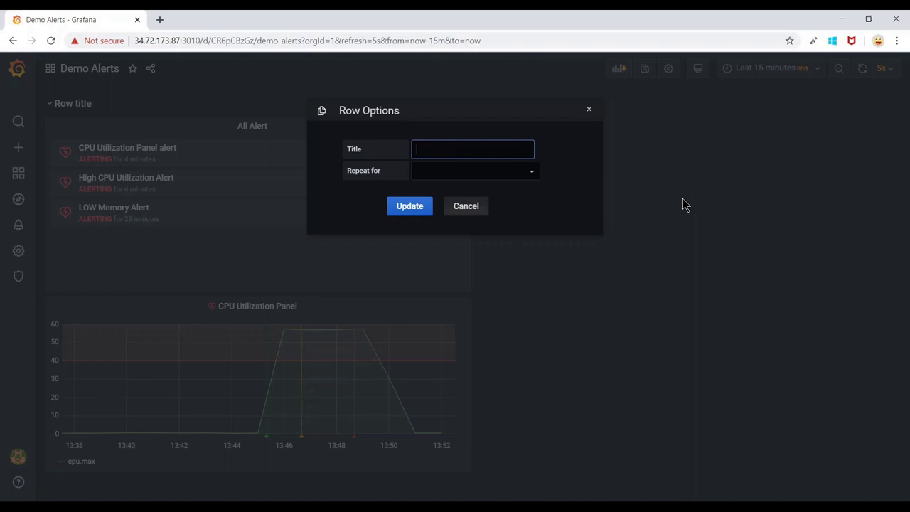
pyautogui.write('Dashboard01')
pyautogui.click(419, 211)
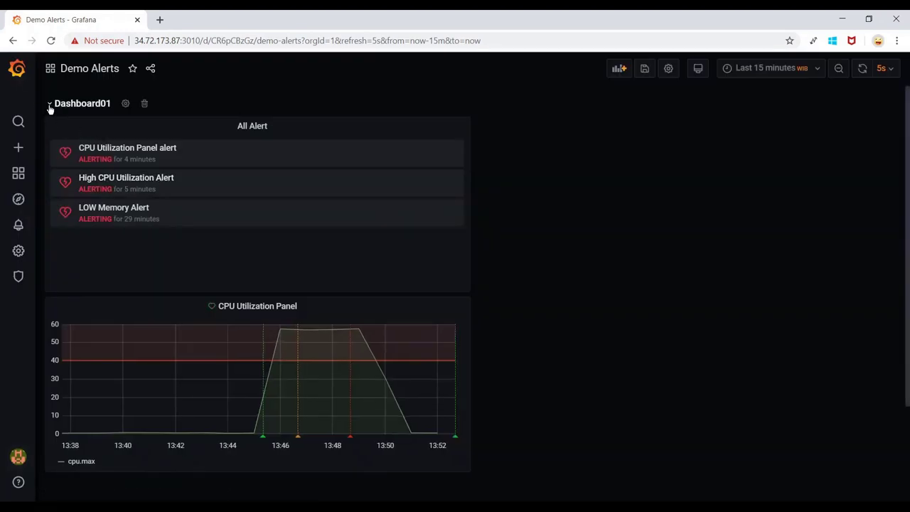
# Collapse and expand the Dashboard01 row twice, leaving its panels shown.
pyautogui.click(49, 105)
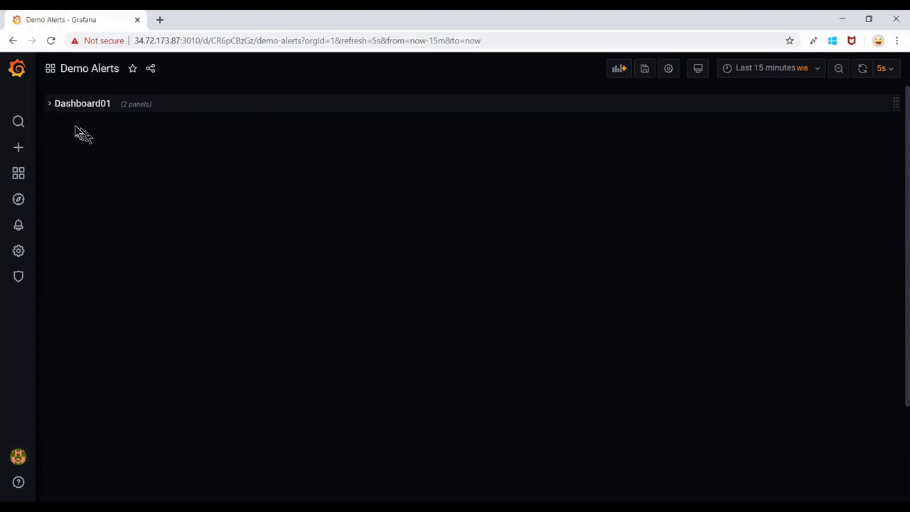
pyautogui.click(50, 105)
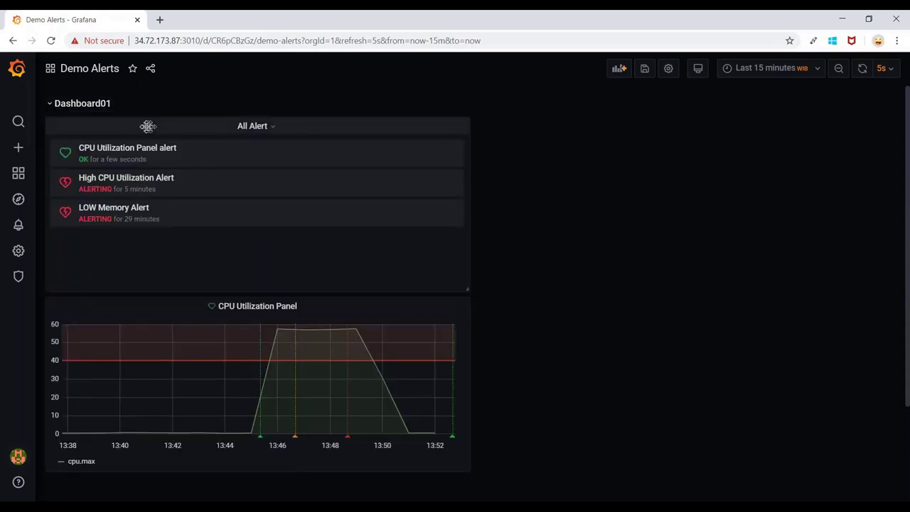
pyautogui.click(49, 106)
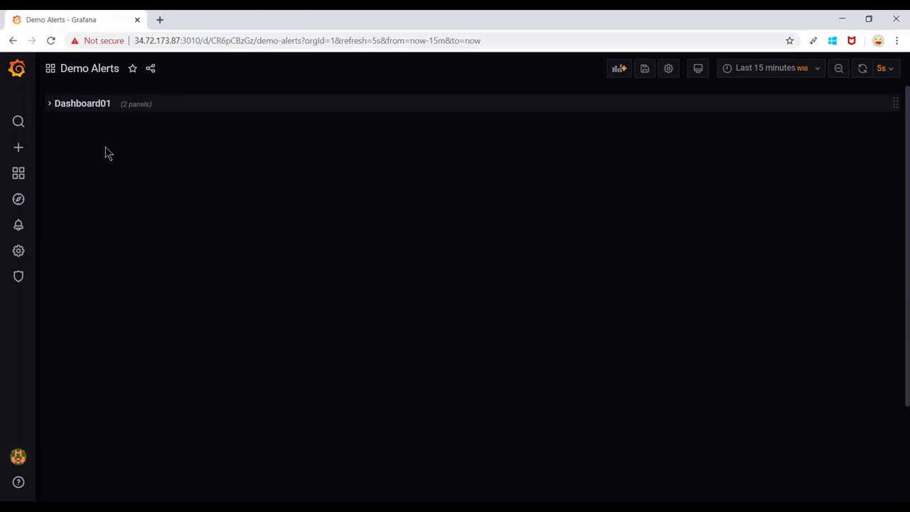
pyautogui.click(50, 105)
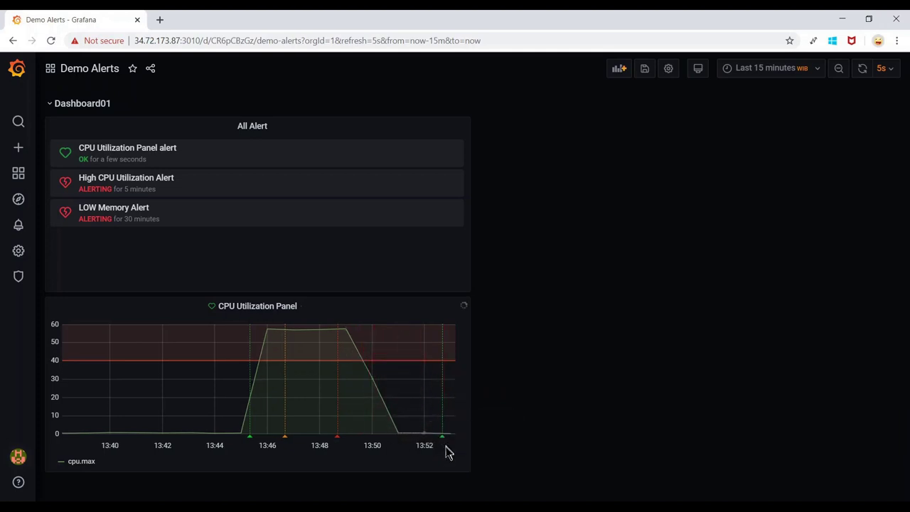
# Select the CPU alert's OK status text on the Alerting page.
pyautogui.moveTo(441, 442)
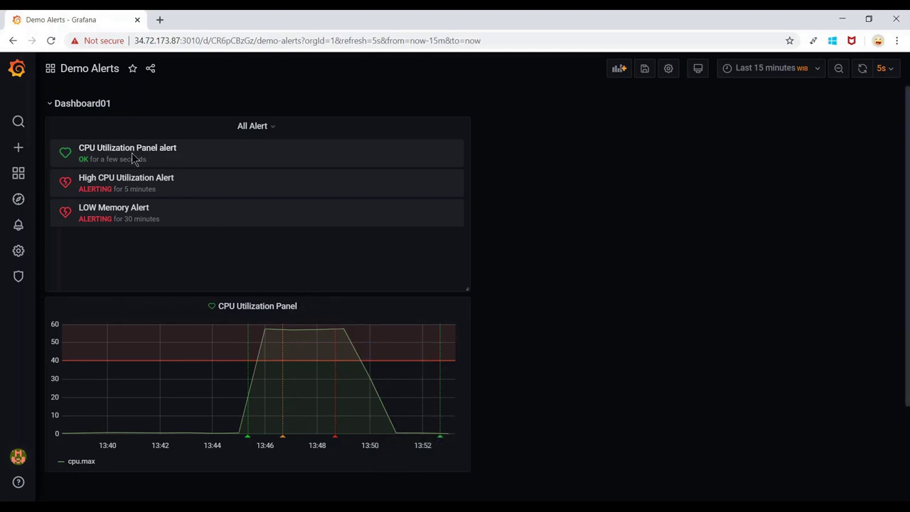
pyautogui.moveTo(90, 160); pyautogui.dragTo(71, 158)
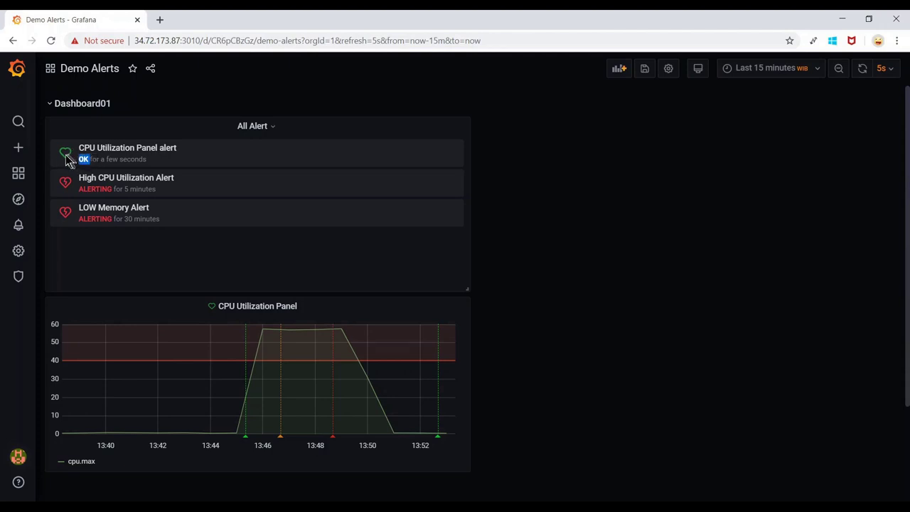
pyautogui.click(67, 158)
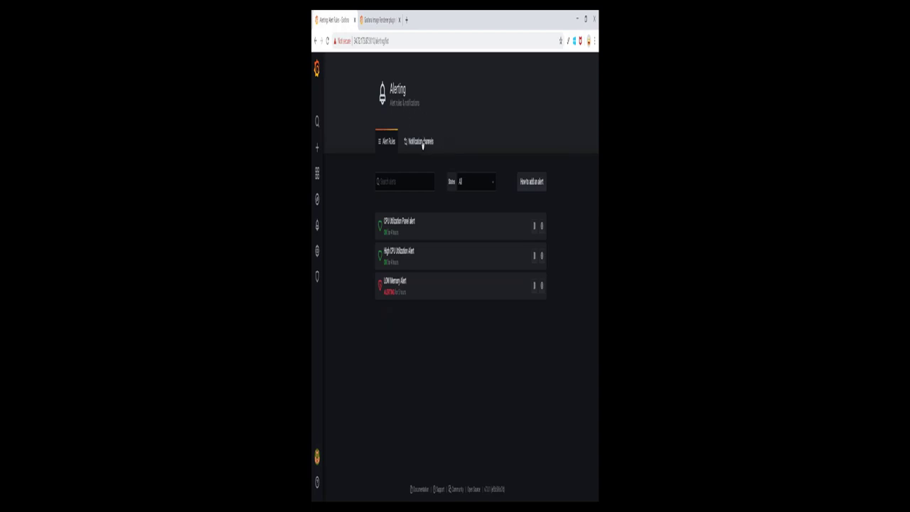
# Create a new notification channel named grafana_telegram.
pyautogui.click(423, 145)
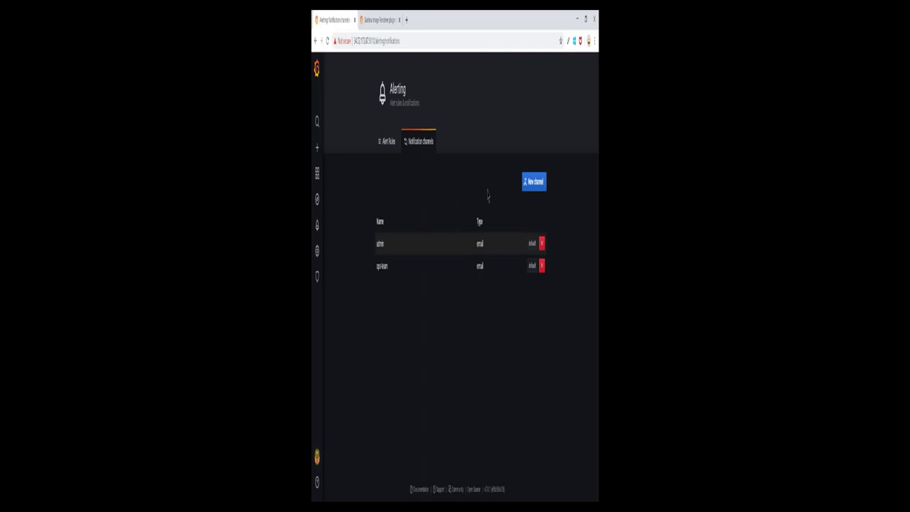
pyautogui.click(539, 189)
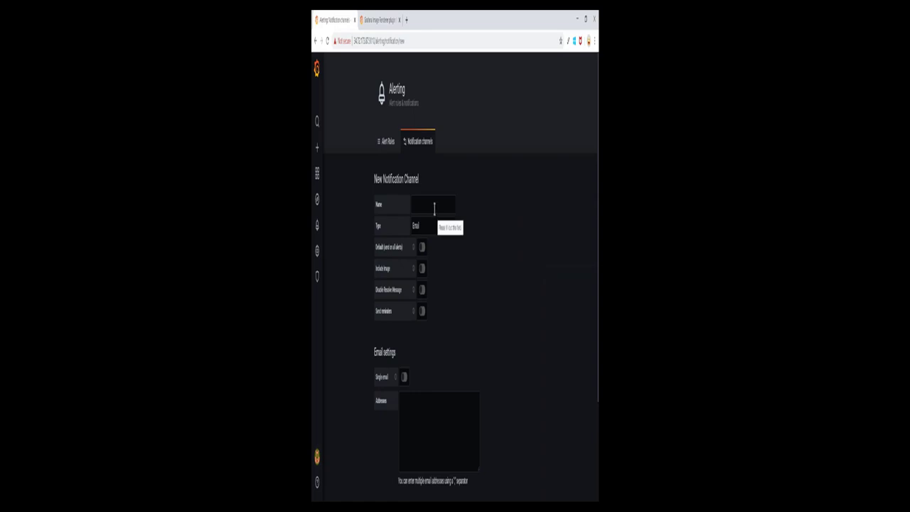
pyautogui.click(434, 205)
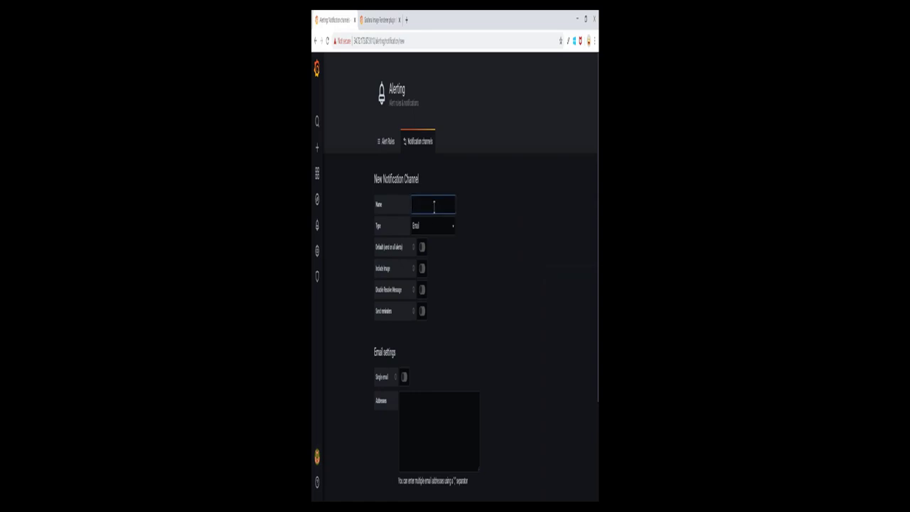
pyautogui.write('grafana_telegram_test')
# Make it a Telegram channel with Include image on, and open the Image Renderer plugin page.
pyautogui.click(444, 226)
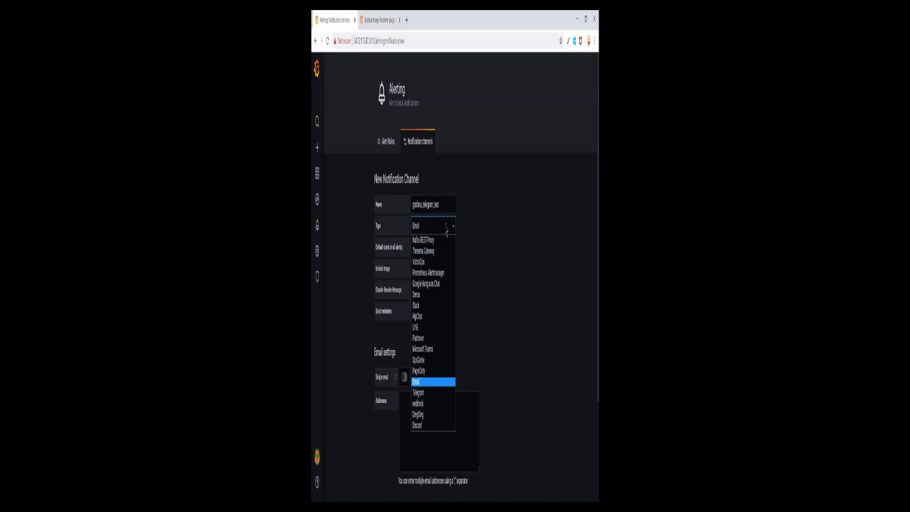
pyautogui.press('Down')
pyautogui.press('Return')
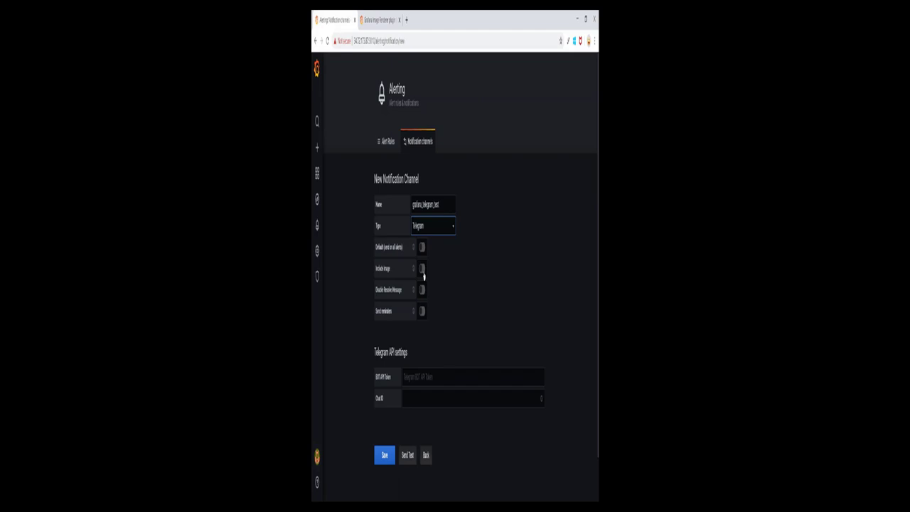
pyautogui.click(422, 269)
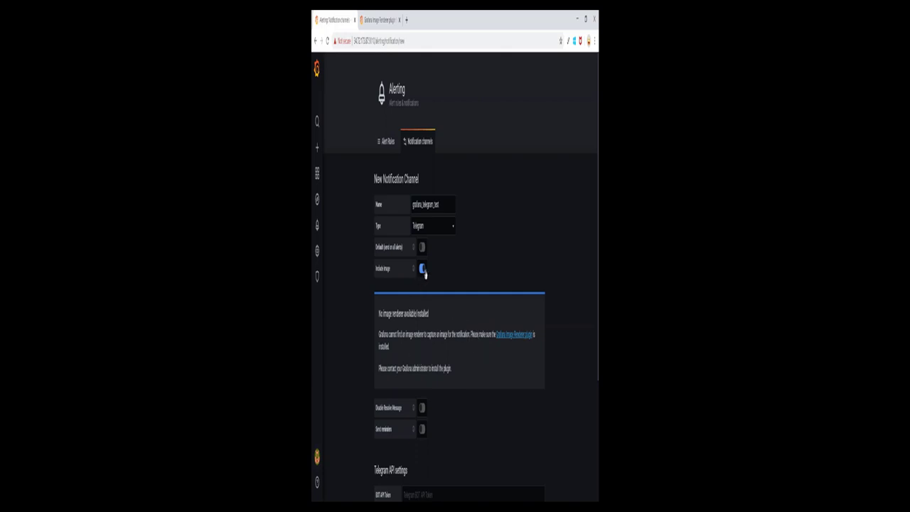
pyautogui.middleClick(509, 342)
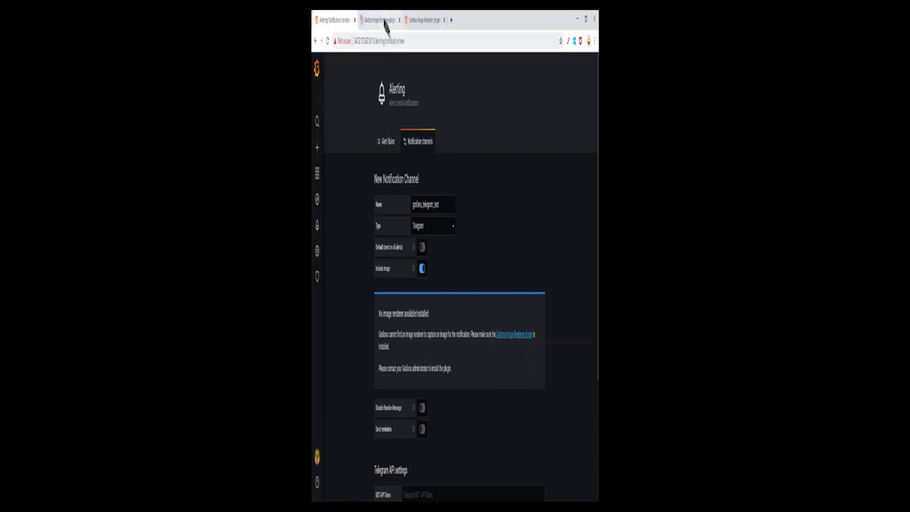
# Copy the image renderer plugin's grafana-cli install command from Installation, then bring up PuTTY.
pyautogui.click(380, 20)
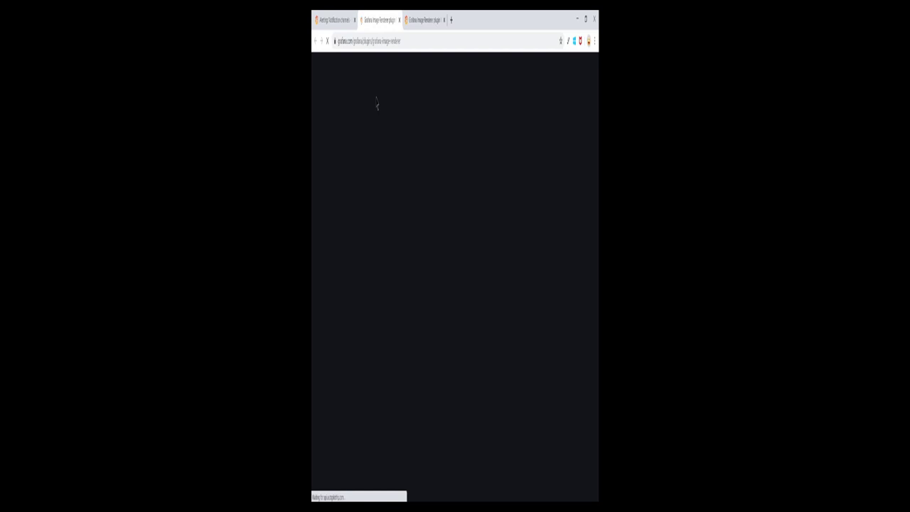
pyautogui.scroll(-5, 442, 284)
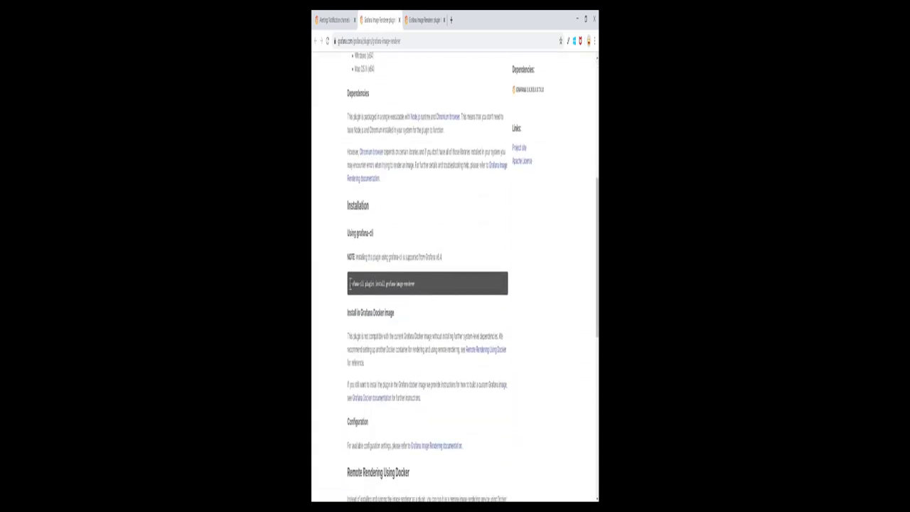
pyautogui.moveTo(349, 284); pyautogui.dragTo(420, 284)
pyautogui.rightClick(398, 283)
pyautogui.click(406, 302)
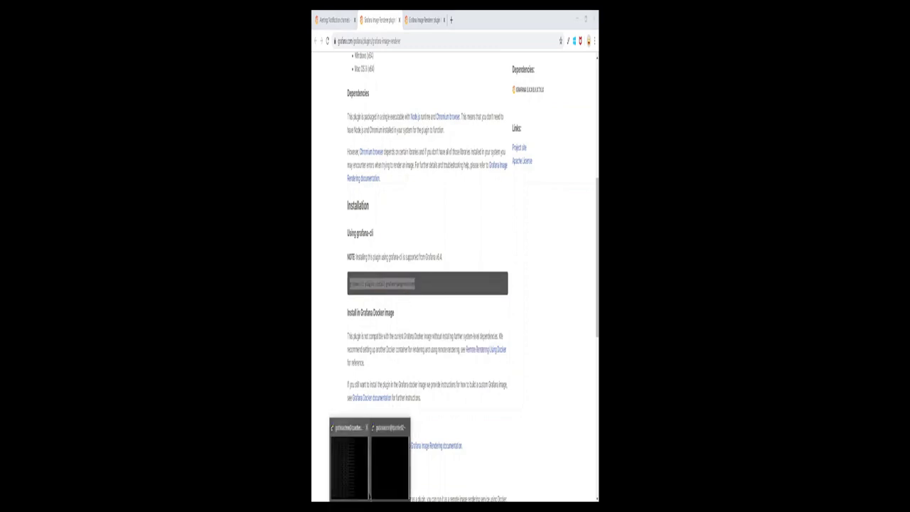
pyautogui.click(374, 470)
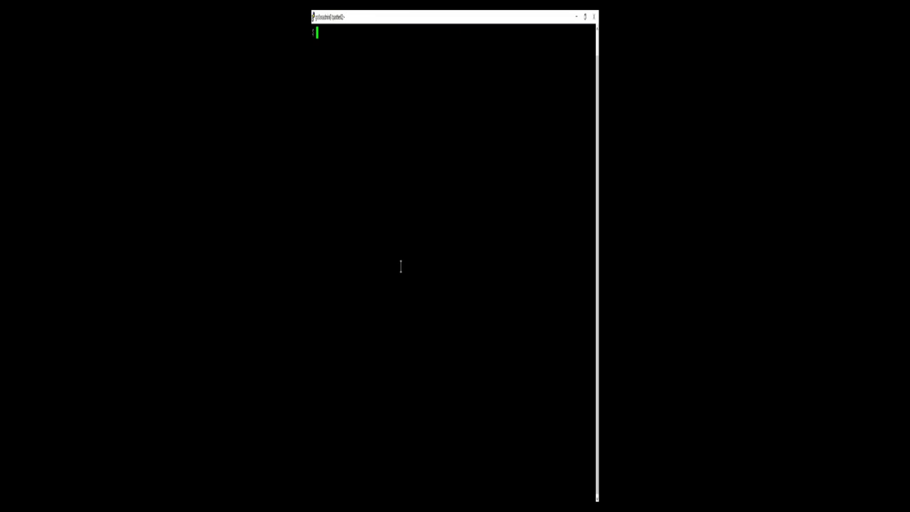
# Run the pasted grafana-cli plugins install command, which fails with permission denied.
pyautogui.rightClick(400, 266)
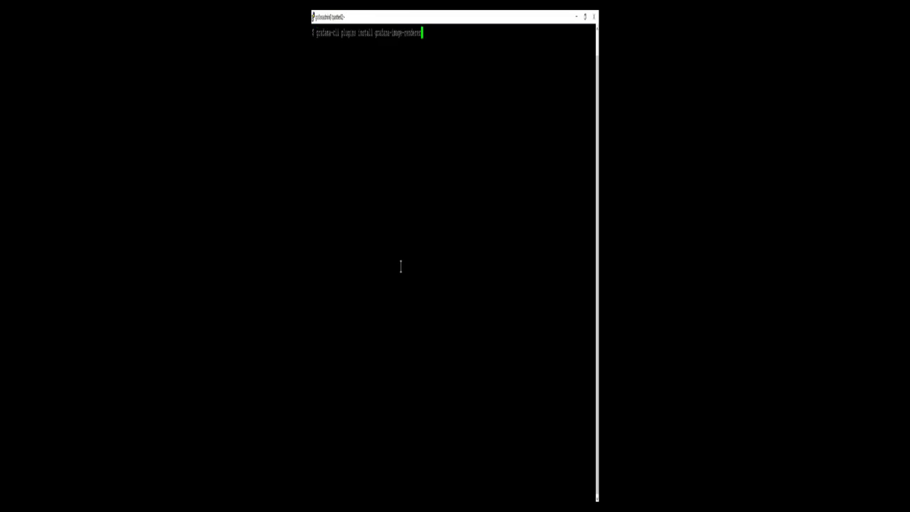
pyautogui.press('Return')
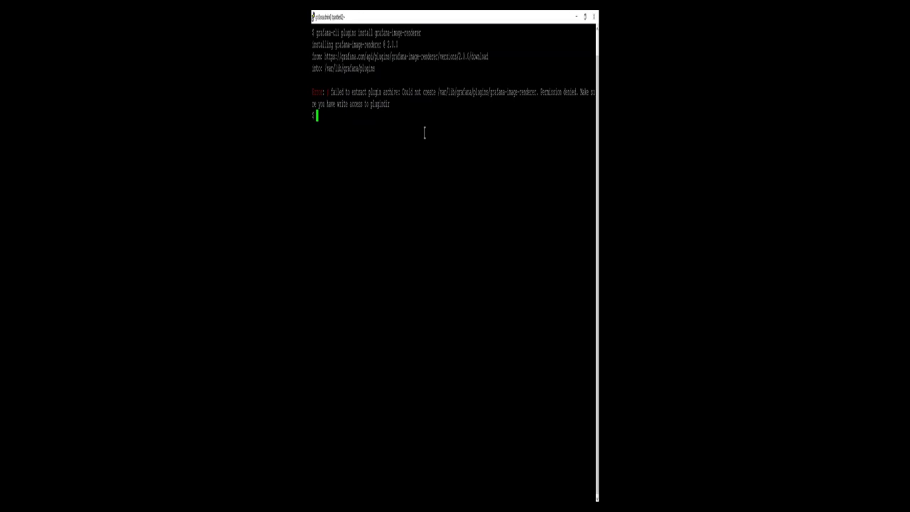
pyautogui.write('sudo su -')
pyautogui.click(425, 133)
pyautogui.press('BackSpace')
pyautogui.press('BackSpace')
pyautogui.press('BackSpace')
pyautogui.press('BackSpace')
pyautogui.press('BackSpace')
pyautogui.press('BackSpace')
pyautogui.press('BackSpace')
pyautogui.press('BackSpace')
pyautogui.press('BackSpace')
# Rerun the grafana-image-renderer install command prefixed with sudo.
pyautogui.write('sudo')
pyautogui.moveTo(317, 32); pyautogui.dragTo(421, 56)
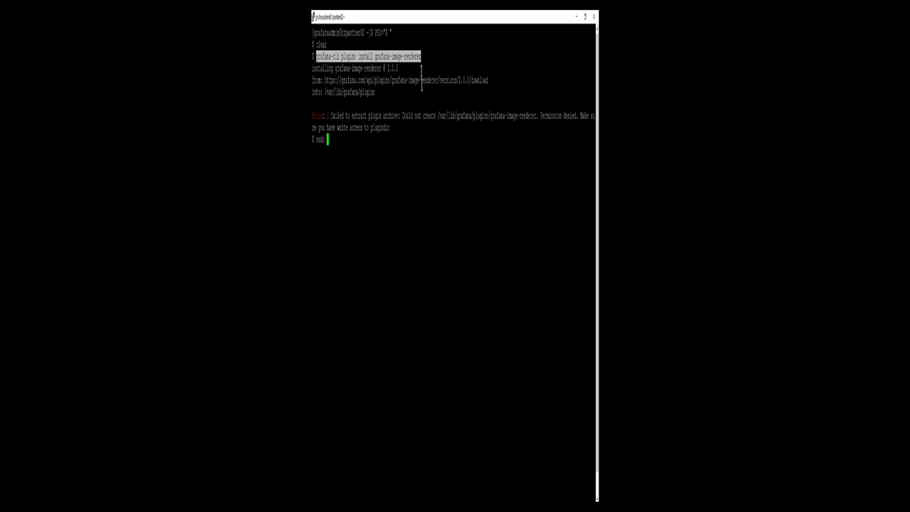
pyautogui.rightClick(410, 137)
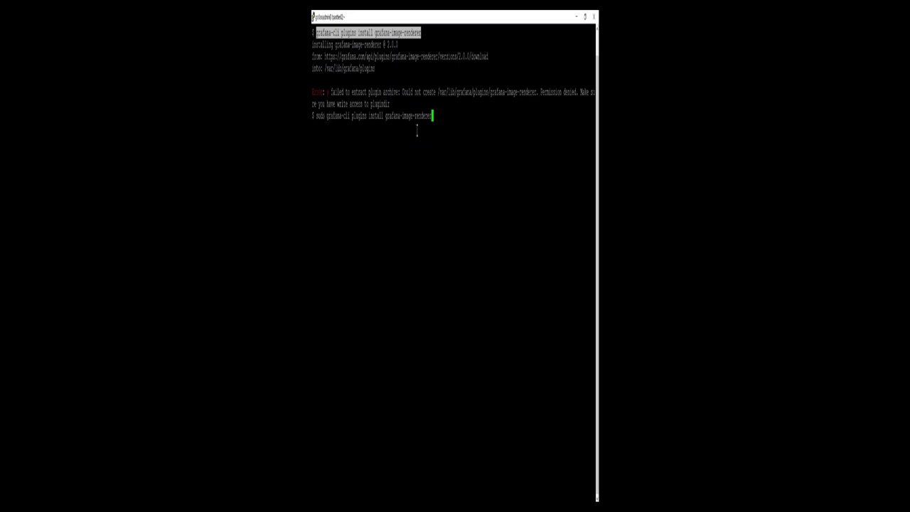
pyautogui.press('Return')
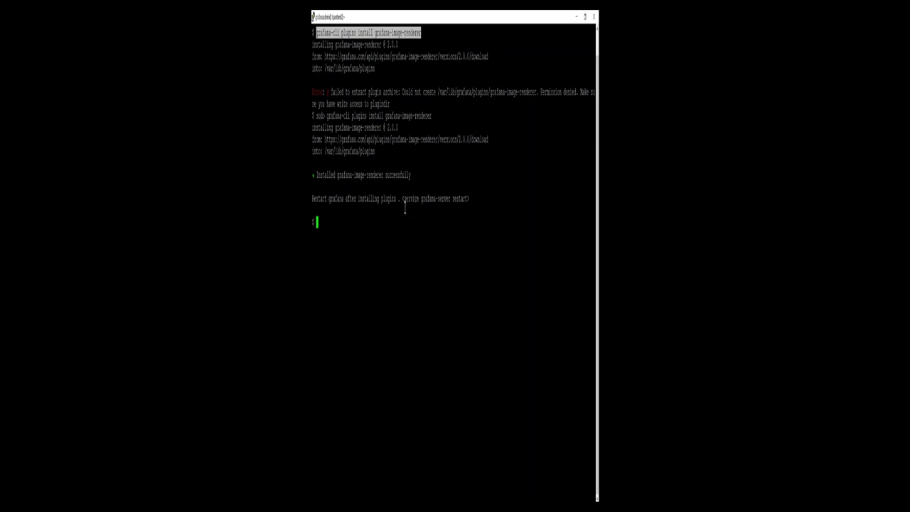
# Restart the service with sudo systemctl restart grafana-server.
pyautogui.write('sudo systemctl restart grafana-server')
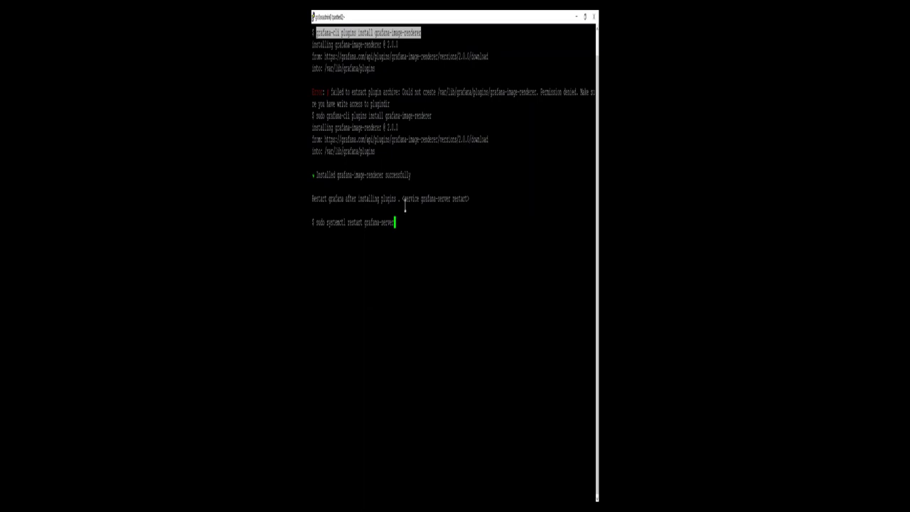
pyautogui.click(408, 193)
pyautogui.moveTo(406, 198); pyautogui.dragTo(467, 199)
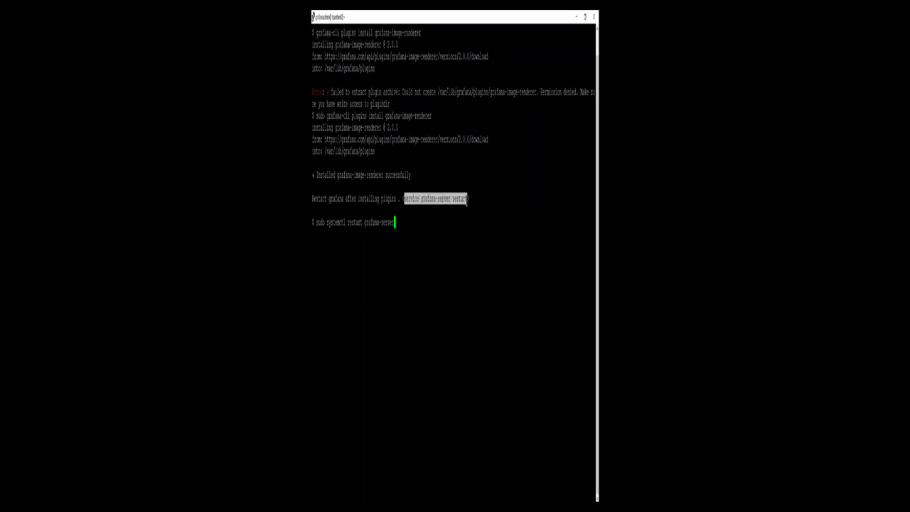
pyautogui.click(425, 243)
pyautogui.click(416, 237)
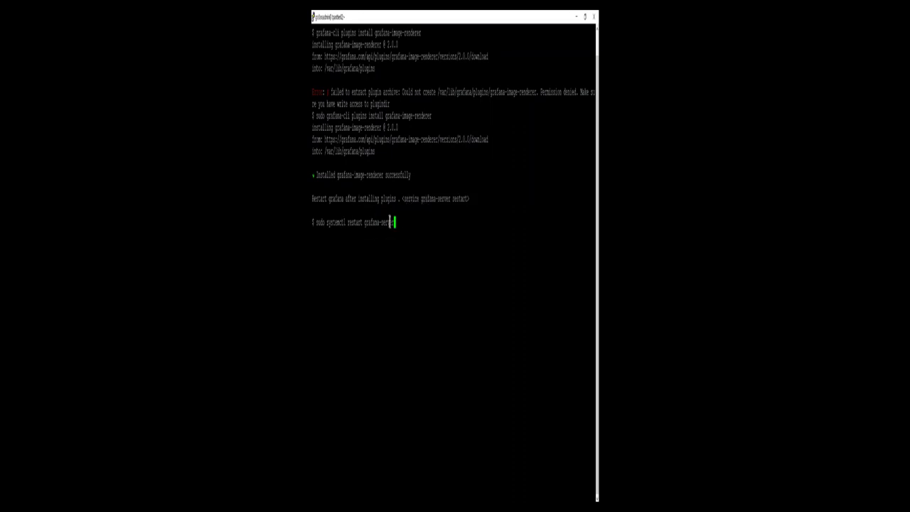
pyautogui.press('Return')
# Confirm sudo systemctl status grafana-server reports active (running), then return to the browser.
pyautogui.press('Up')
pyautogui.press('Left')
pyautogui.press('Left')
pyautogui.press('Left')
pyautogui.press('Left')
pyautogui.press('Left')
pyautogui.press('Left')
pyautogui.press('Left')
pyautogui.press('Left')
pyautogui.press('Left')
pyautogui.press('Left')
pyautogui.press('Left')
pyautogui.press('Left')
pyautogui.press('Left')
pyautogui.press('Left')
pyautogui.press('Left')
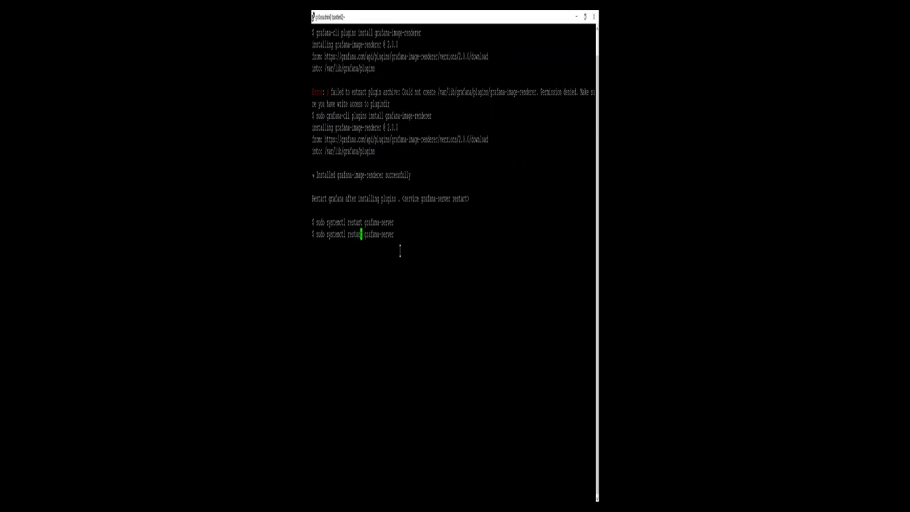
pyautogui.press('BackSpace')
pyautogui.press('BackSpace')
pyautogui.press('BackSpace')
pyautogui.press('BackSpace')
pyautogui.press('BackSpace')
pyautogui.press('BackSpace')
pyautogui.press('BackSpace')
pyautogui.write('st')
pyautogui.press('Return')
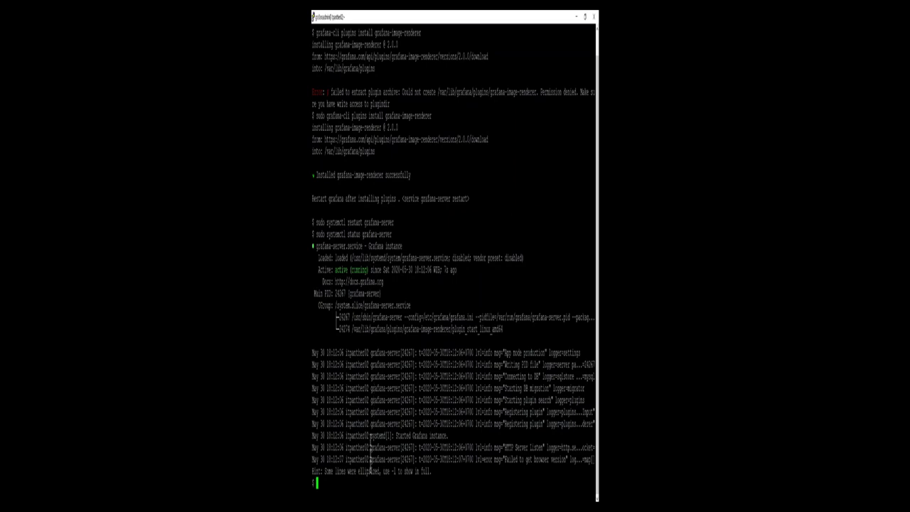
pyautogui.hotkey('alt', 'Tab')
# Reload the Alerting new notification channel page.
pyautogui.click(338, 19)
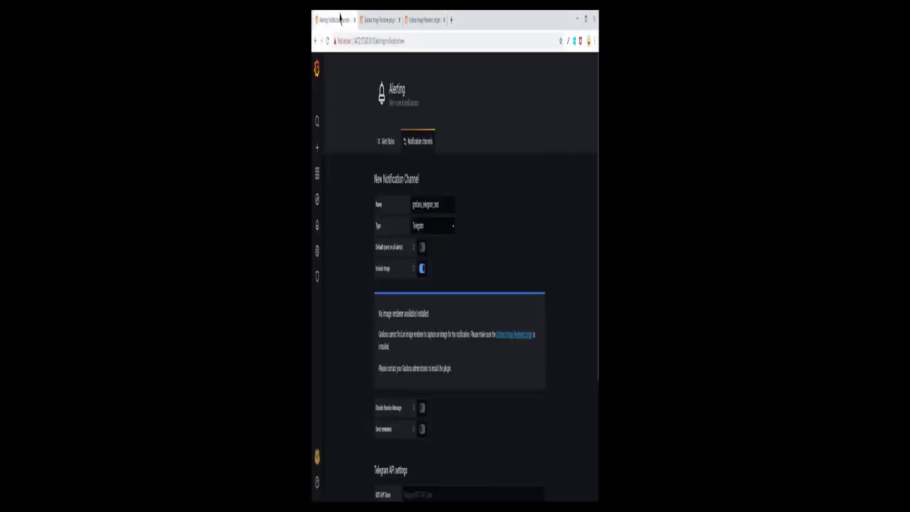
pyautogui.click(328, 42)
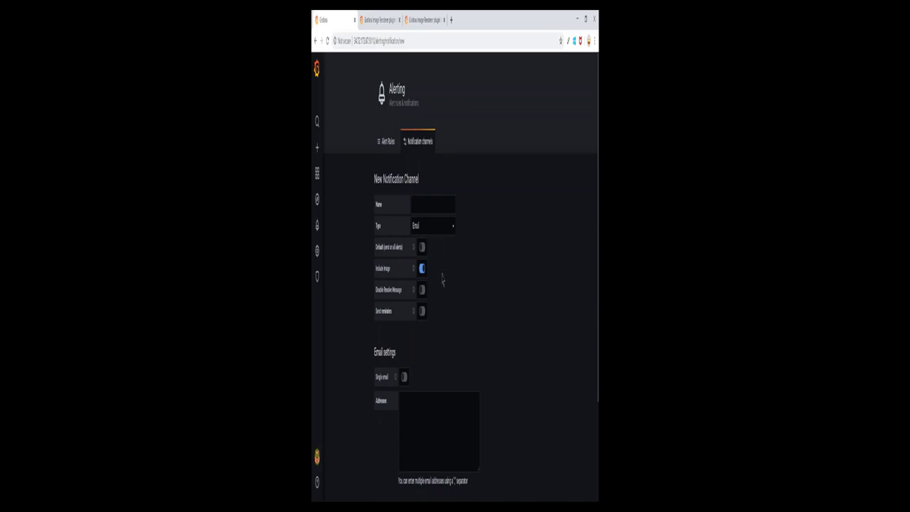
pyautogui.scroll(-1, 441, 280)
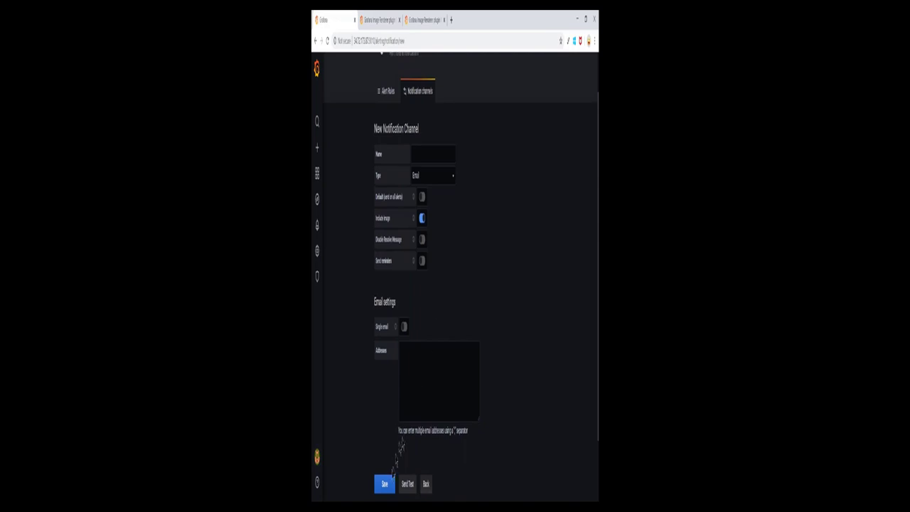
pyautogui.scroll(1, 448, 288)
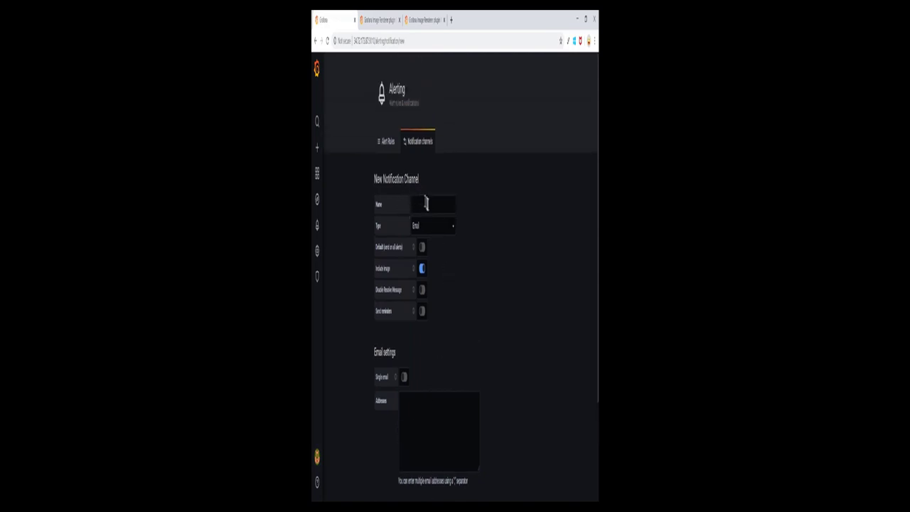
# Name the channel grafana_telegram_test, set type Telegram, and keep Include image on.
pyautogui.click(426, 205)
pyautogui.click(451, 229)
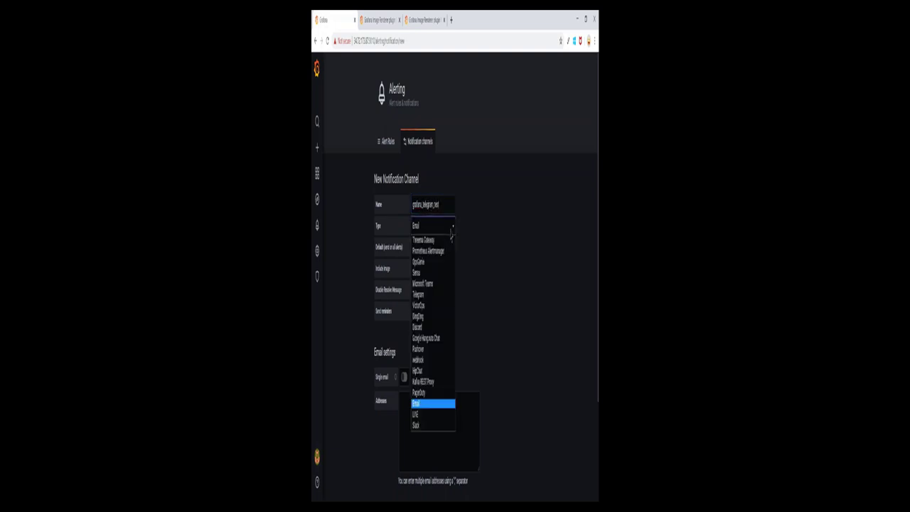
pyautogui.click(420, 294)
pyautogui.click(422, 271)
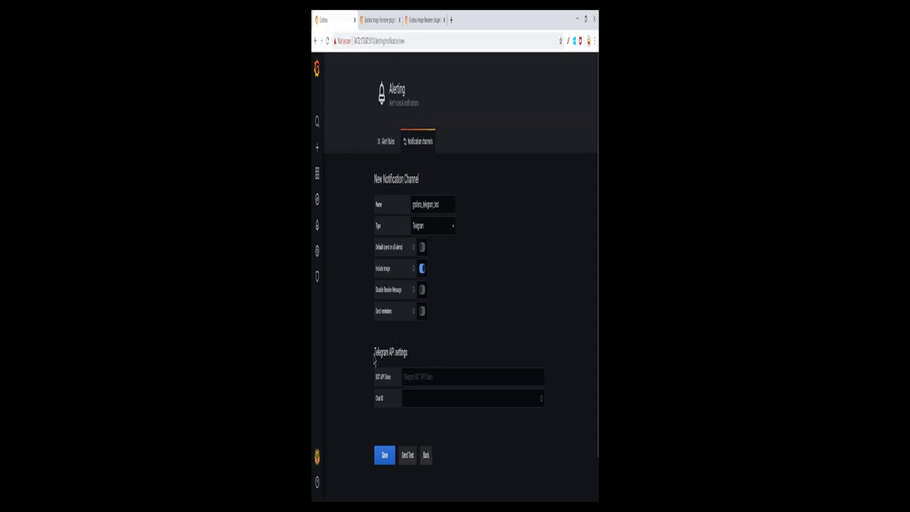
pyautogui.moveTo(374, 351); pyautogui.dragTo(416, 357)
pyautogui.click(416, 357)
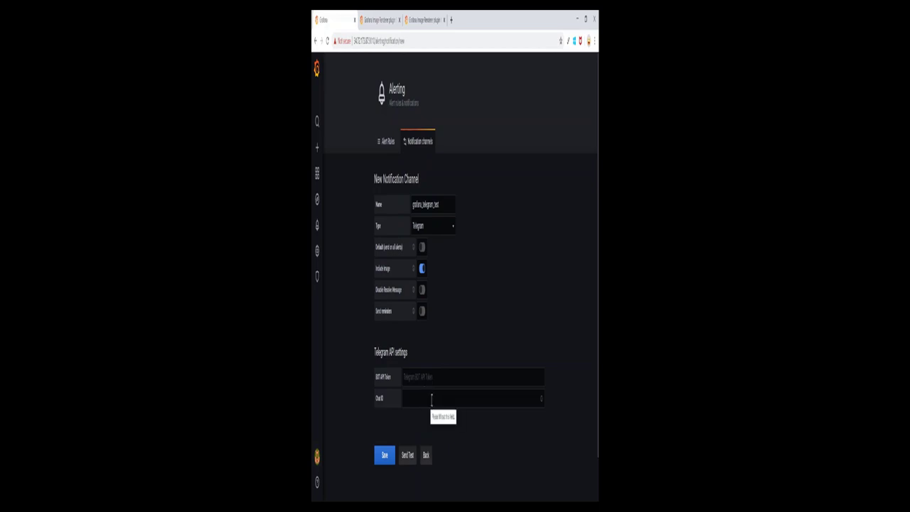
pyautogui.click(432, 400)
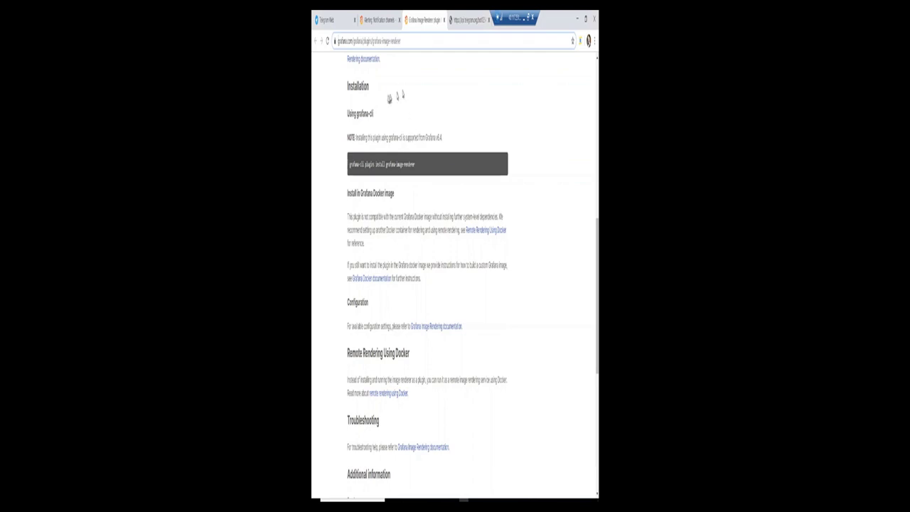
# Search Telegram Web for 'bot' and open the BotFather chat.
pyautogui.click(336, 20)
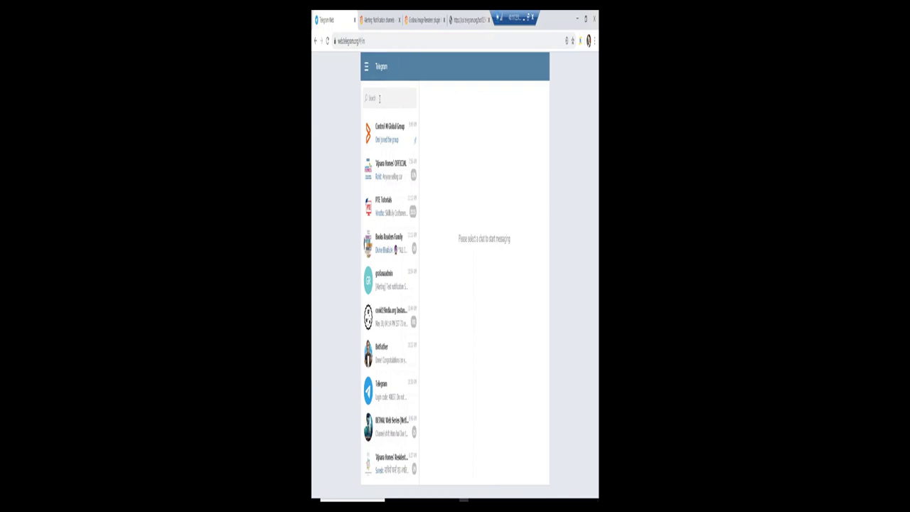
pyautogui.click(379, 99)
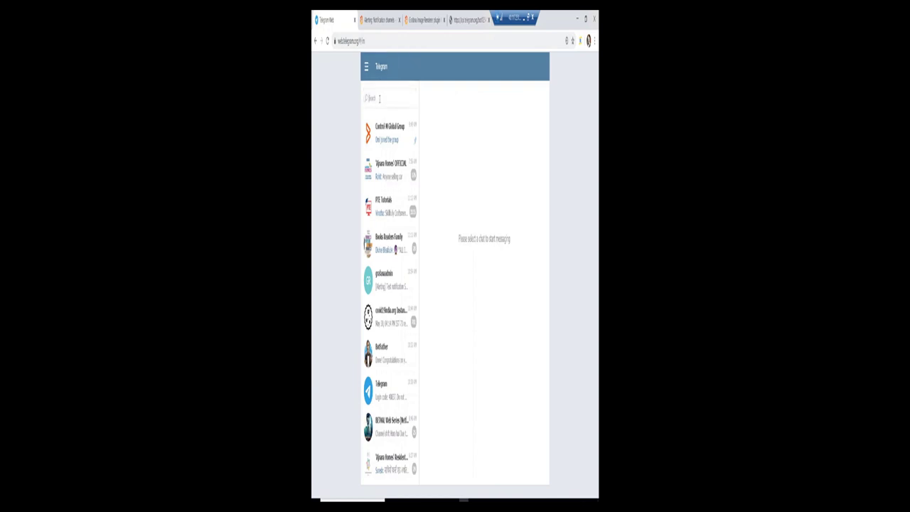
pyautogui.write('botfather')
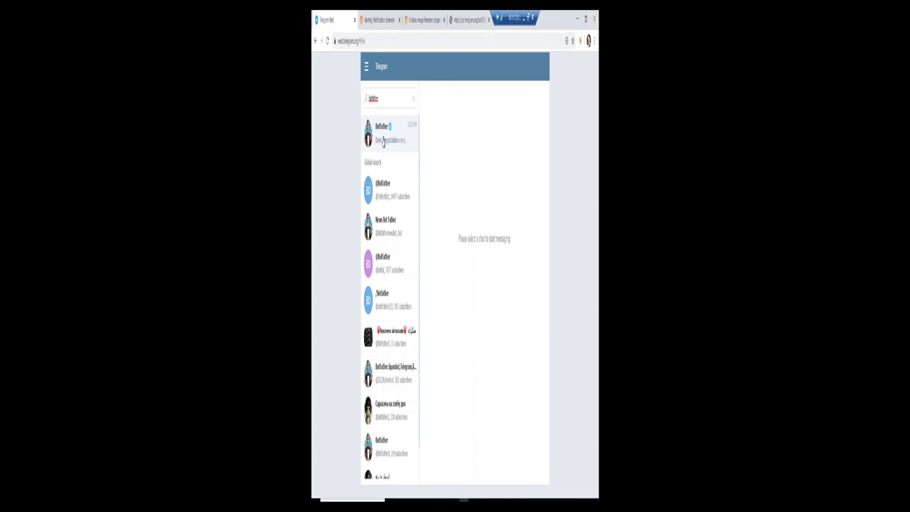
pyautogui.click(383, 141)
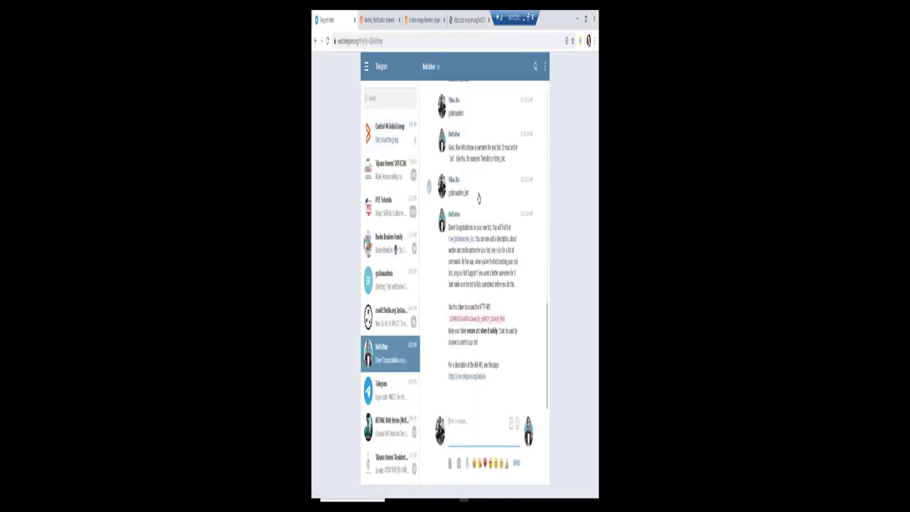
# Scroll through BotFather's command list and the earlier new-bot naming messages.
pyautogui.scroll(3, 478, 199)
pyautogui.scroll(5, 478, 198)
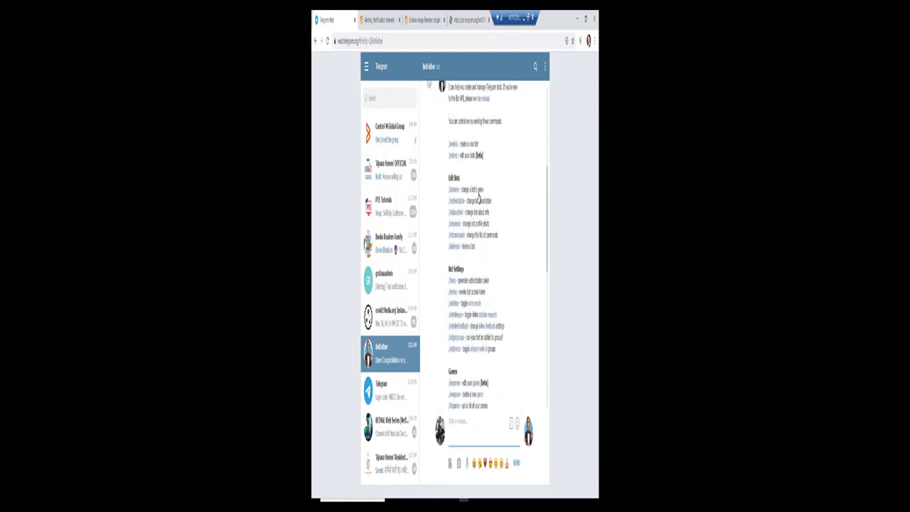
pyautogui.scroll(3, 510, 219)
pyautogui.scroll(1, 510, 219)
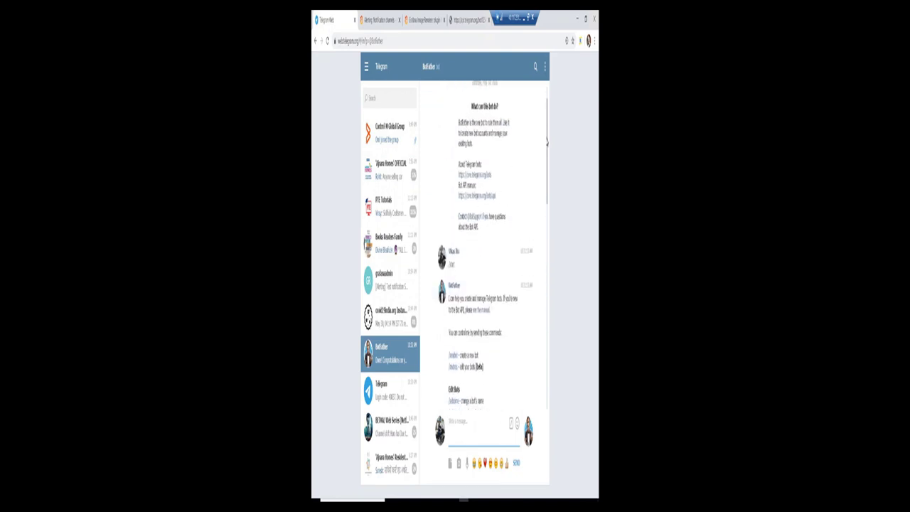
pyautogui.scroll(1, 547, 126)
pyautogui.moveTo(548, 124); pyautogui.dragTo(548, 178)
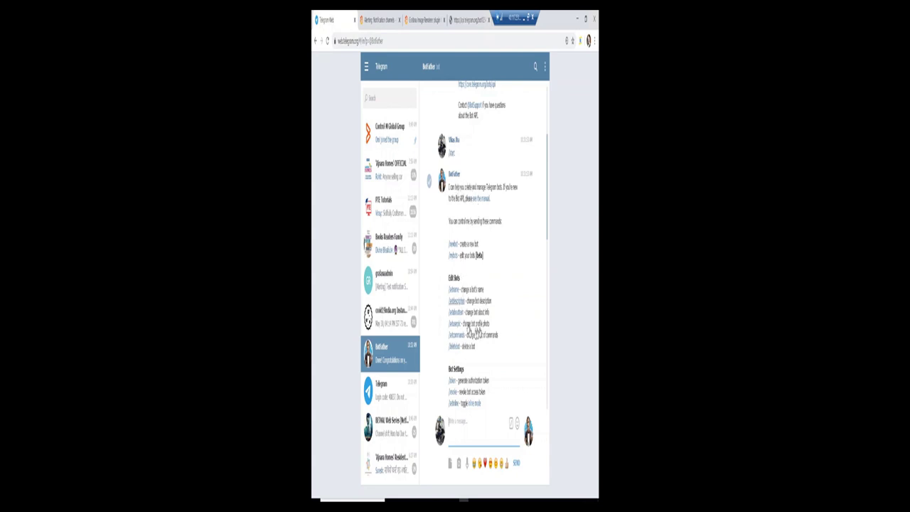
pyautogui.scroll(-2, 516, 264)
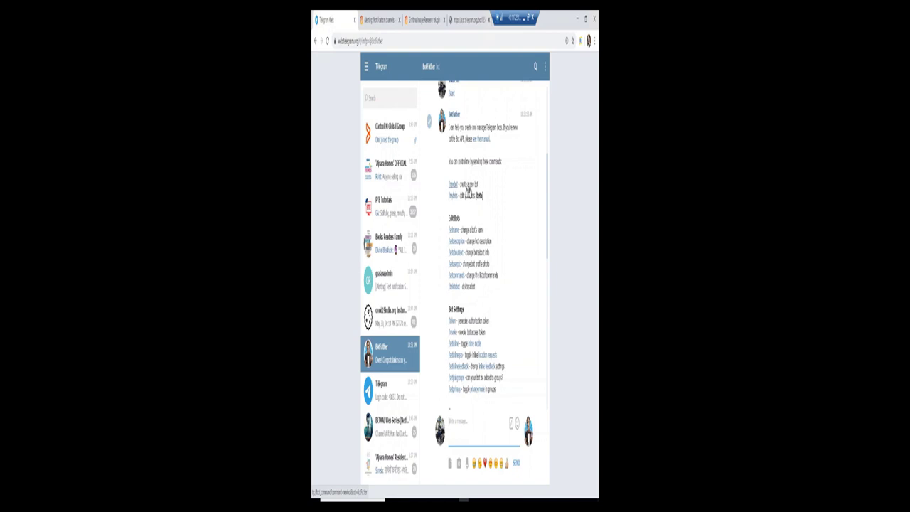
pyautogui.click(468, 188)
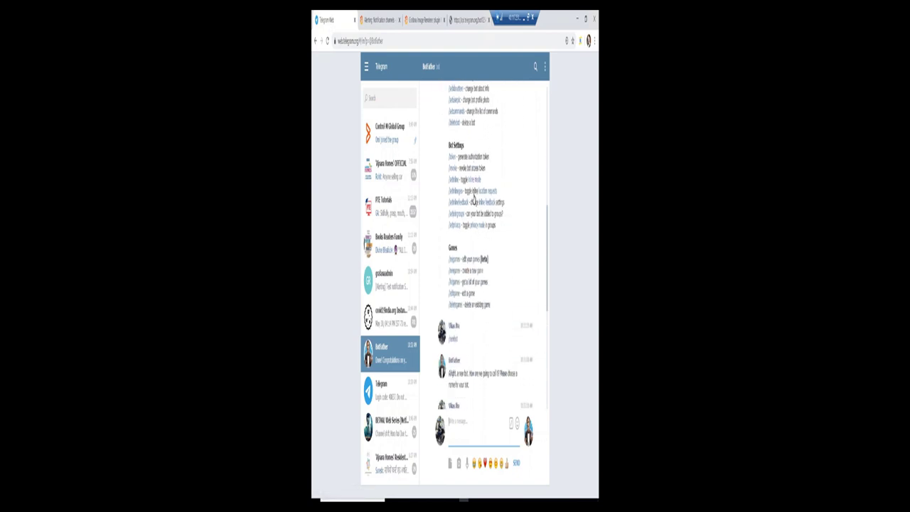
pyautogui.scroll(-3, 474, 201)
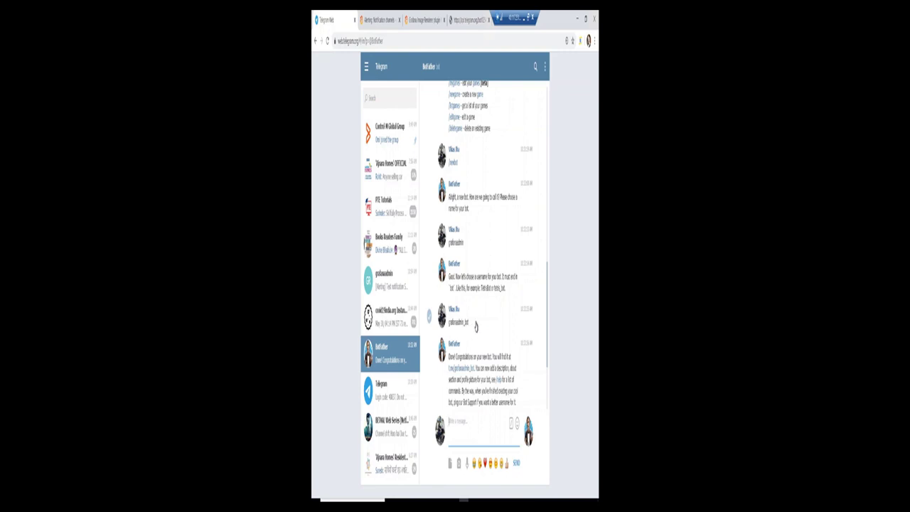
# Select and copy the HTTP API token from BotFather's 'Done! Congratulations' message.
pyautogui.scroll(-4, 476, 326)
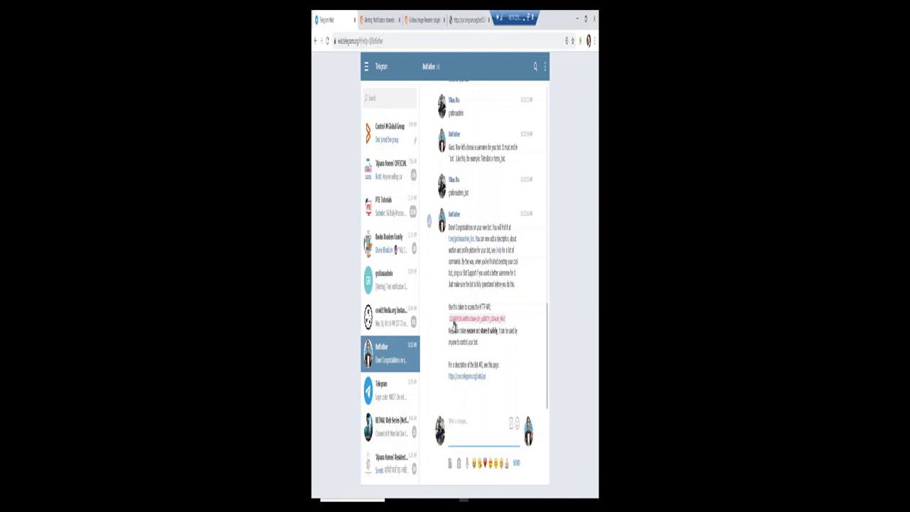
pyautogui.moveTo(450, 325); pyautogui.dragTo(506, 321)
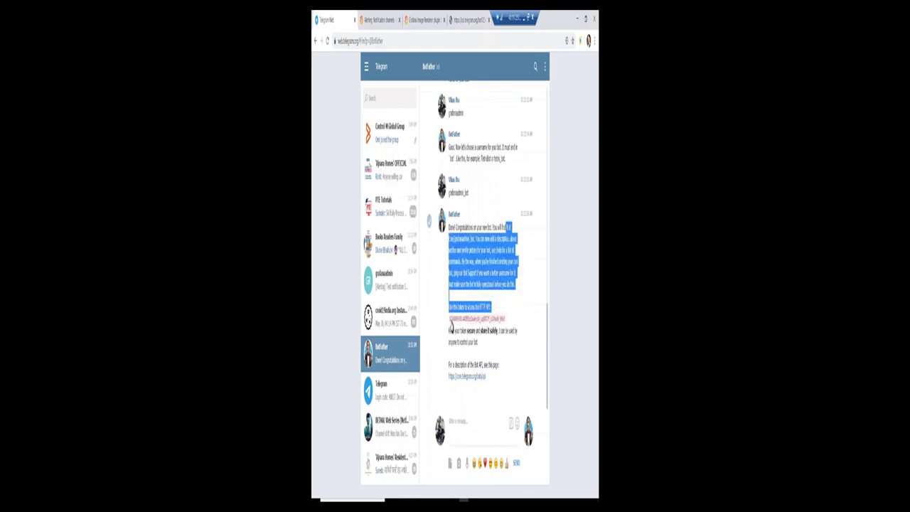
pyautogui.moveTo(449, 323); pyautogui.dragTo(510, 323)
pyautogui.click(468, 332)
pyautogui.click(450, 323)
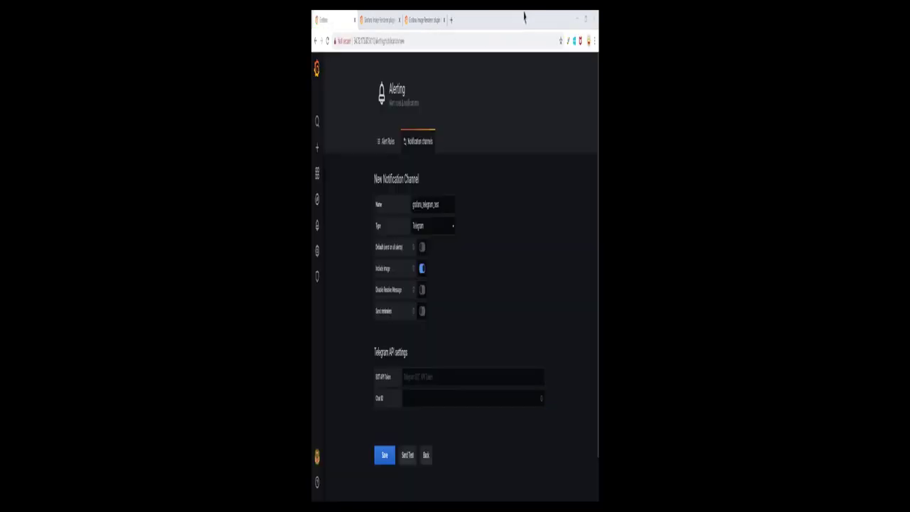
# Paste the copied bot token into the BOT API Token field.
pyautogui.click(424, 378)
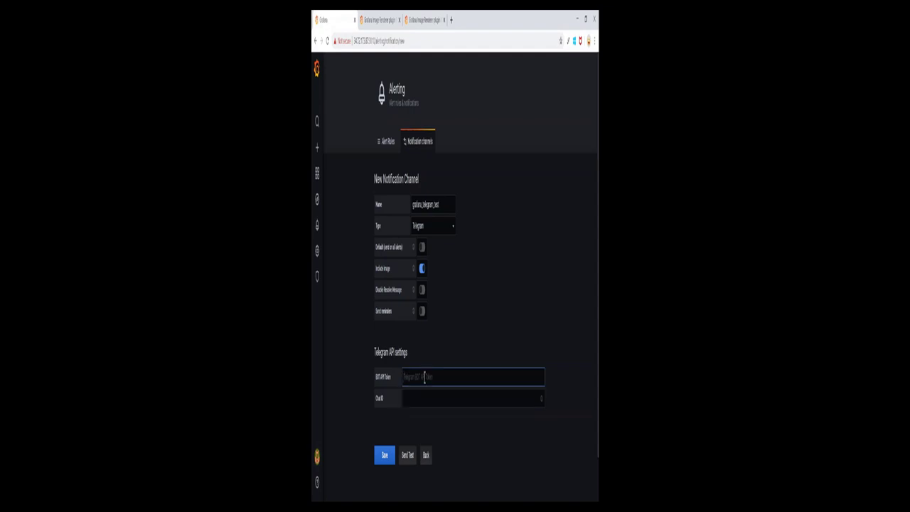
pyautogui.hotkey('ctrl', 'v')
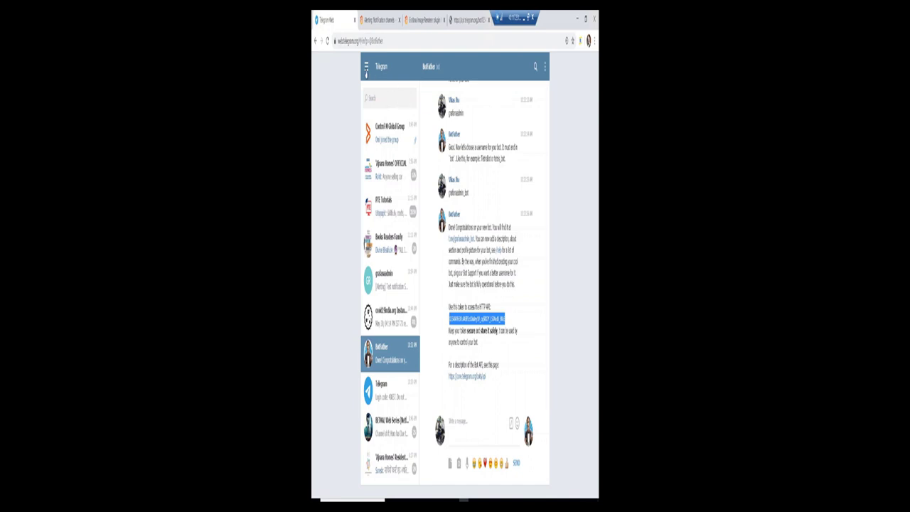
# Create the group grafanaapi_telegram_group with the grafanaadmin bot as its member.
pyautogui.click(367, 69)
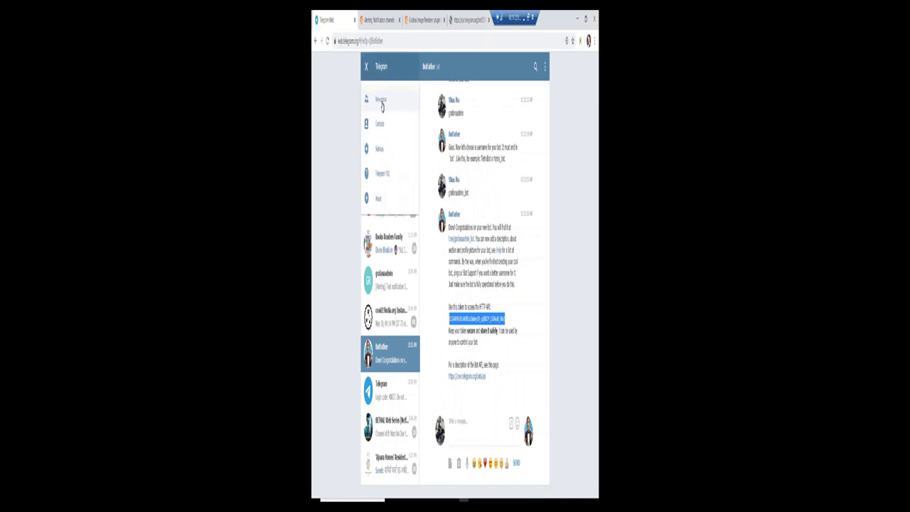
pyautogui.click(416, 97)
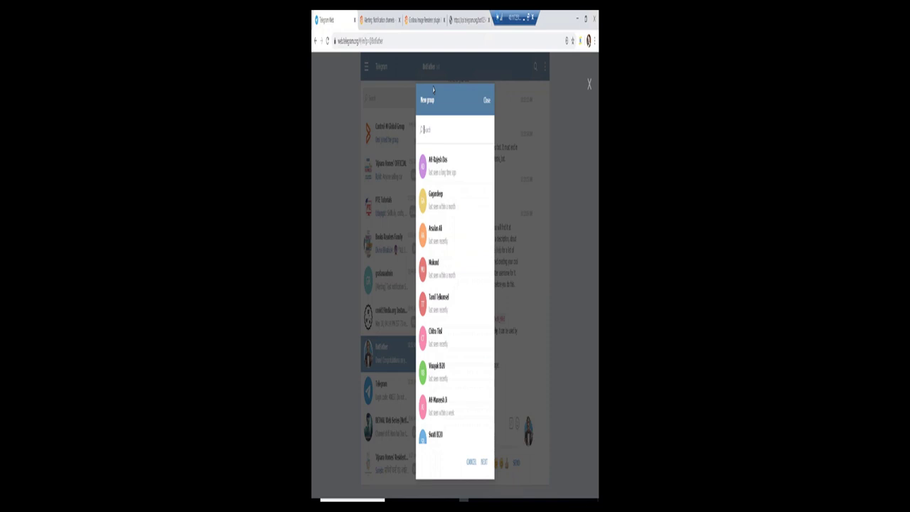
pyautogui.write('grahaud')
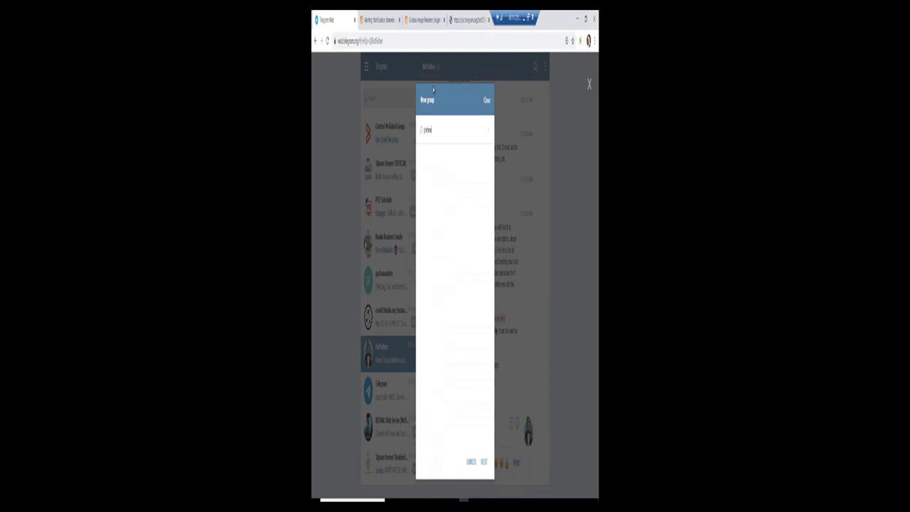
pyautogui.write('in_bot')
pyautogui.click(438, 169)
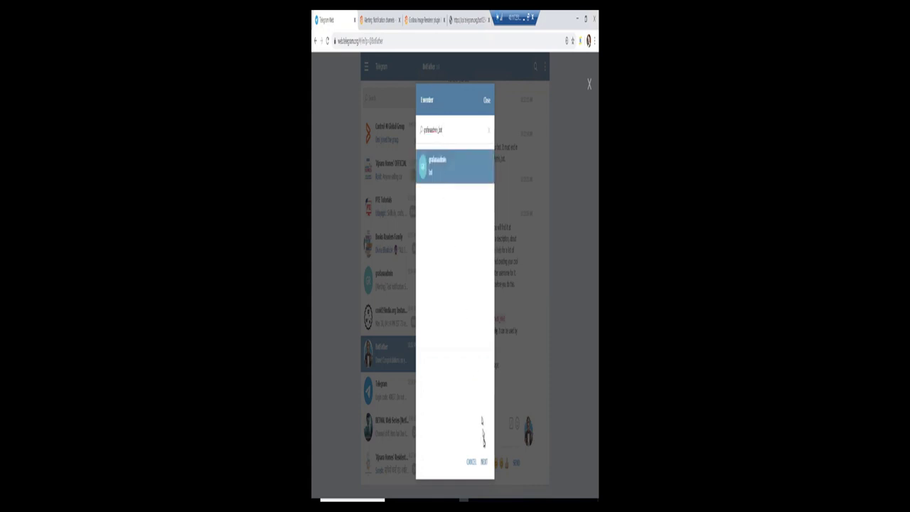
pyautogui.click(484, 462)
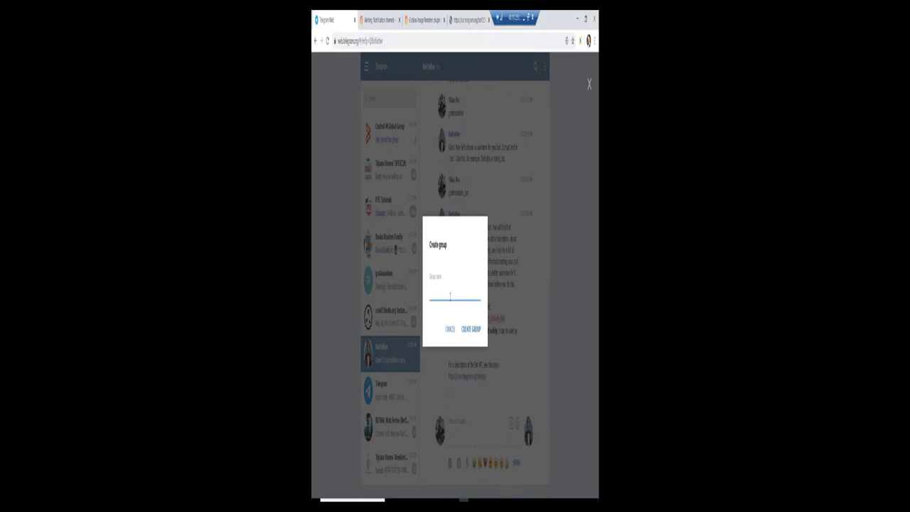
pyautogui.write('group1orelegram_group')
pyautogui.click(471, 331)
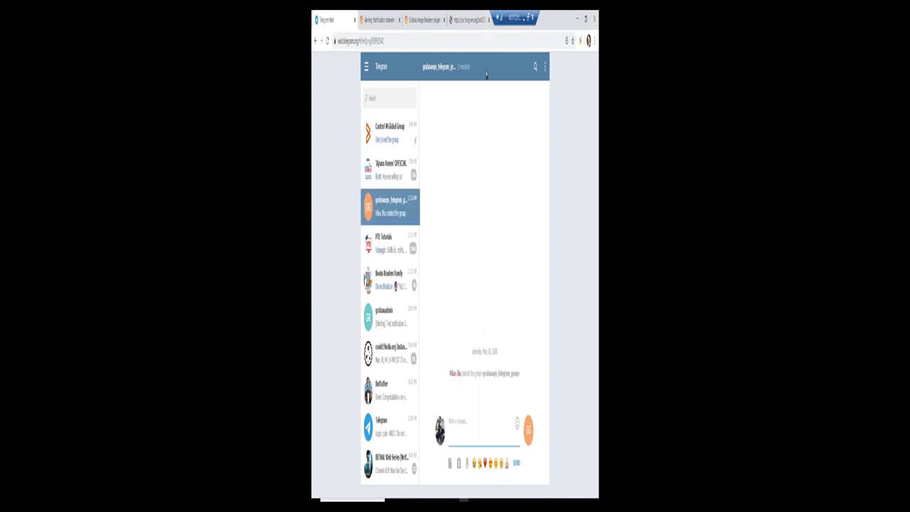
pyautogui.click(486, 74)
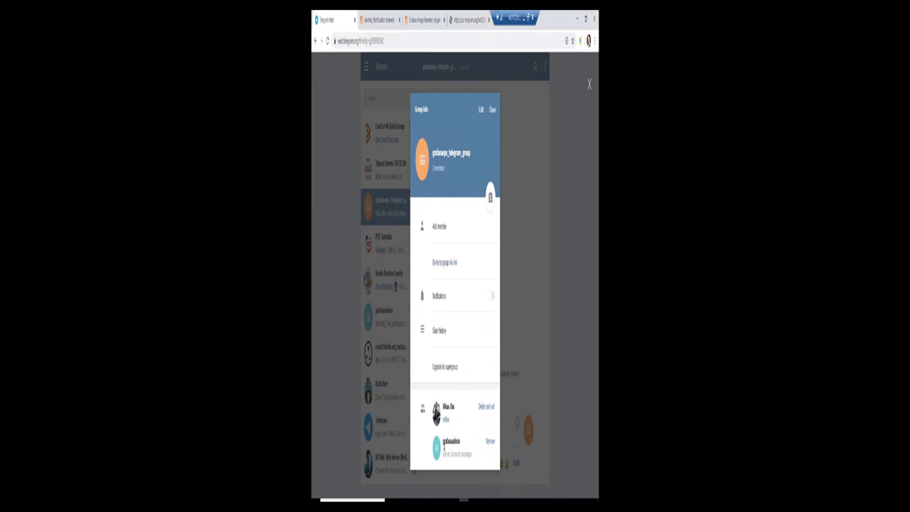
pyautogui.click(452, 443)
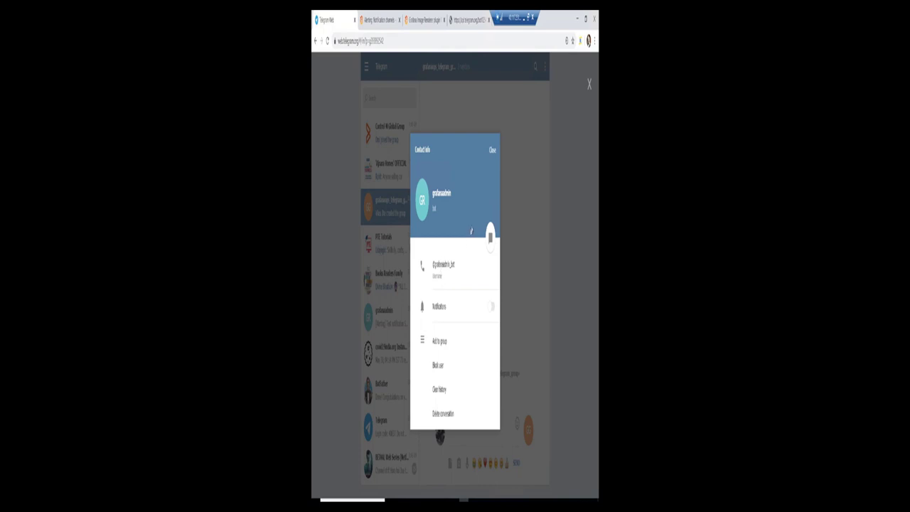
pyautogui.click(493, 152)
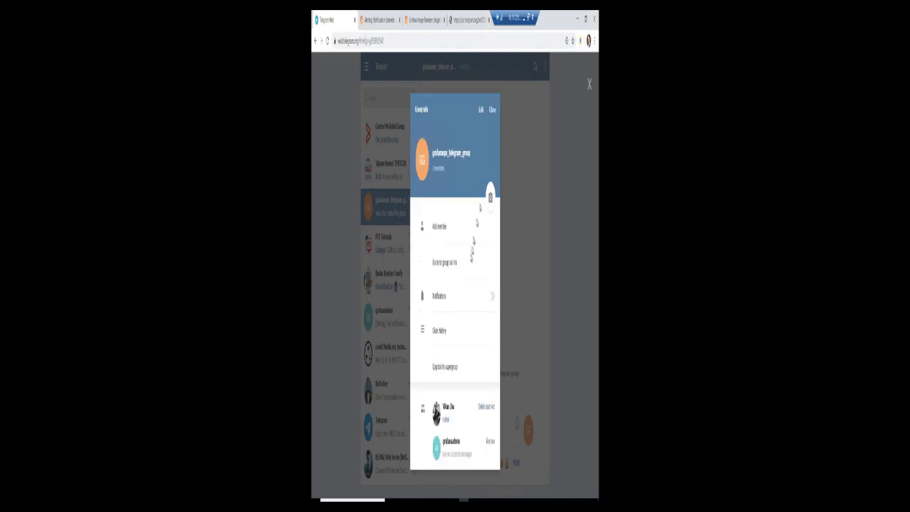
pyautogui.click(492, 110)
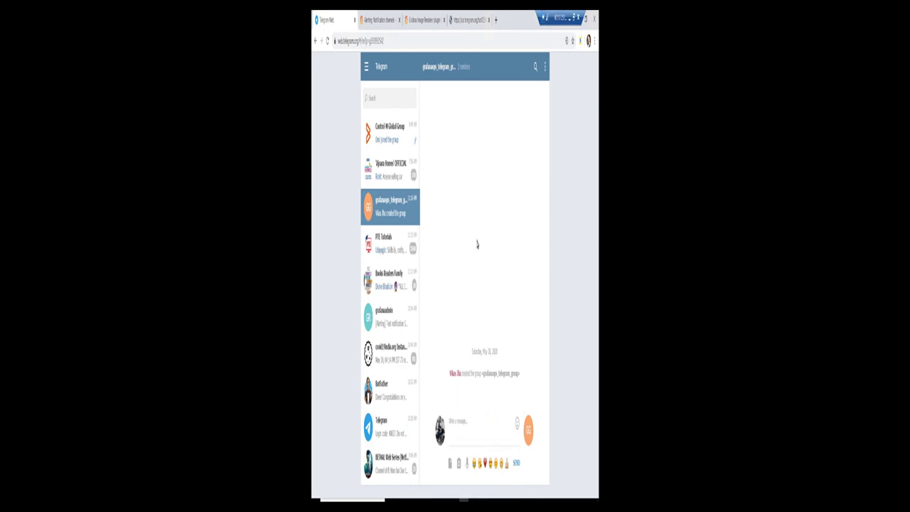
# Show the api.telegram.org getUpdates JSON response with the new group's chat ID.
pyautogui.click(573, 17)
pyautogui.click(470, 22)
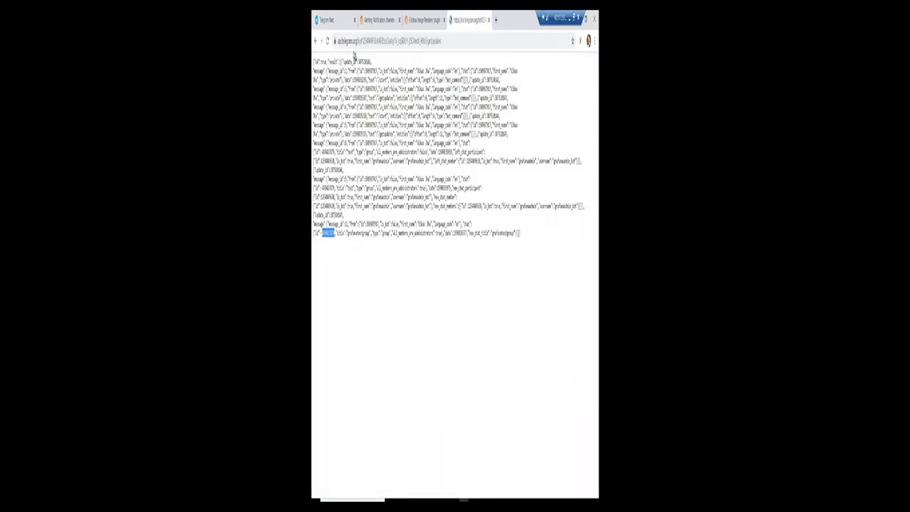
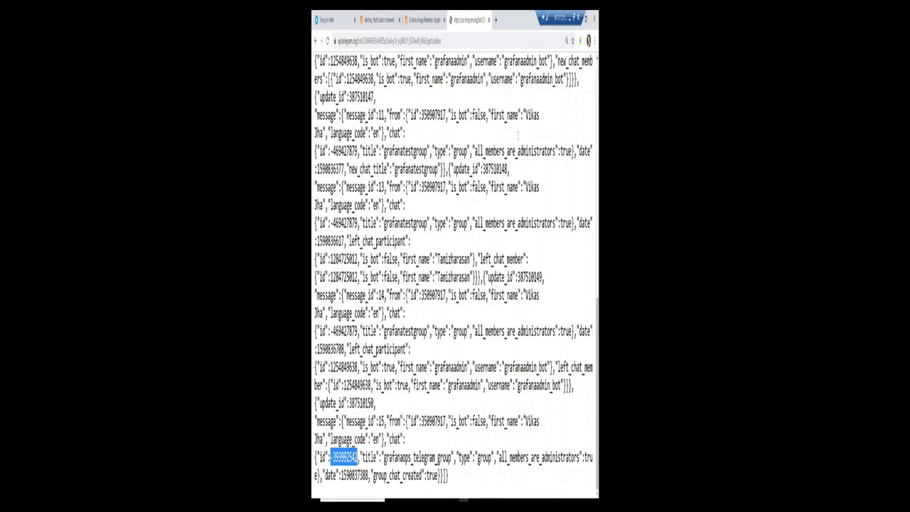
# Paste the Telegram group's chat ID into the Chat ID field of the new notification channel form.
pyautogui.click(570, 20)
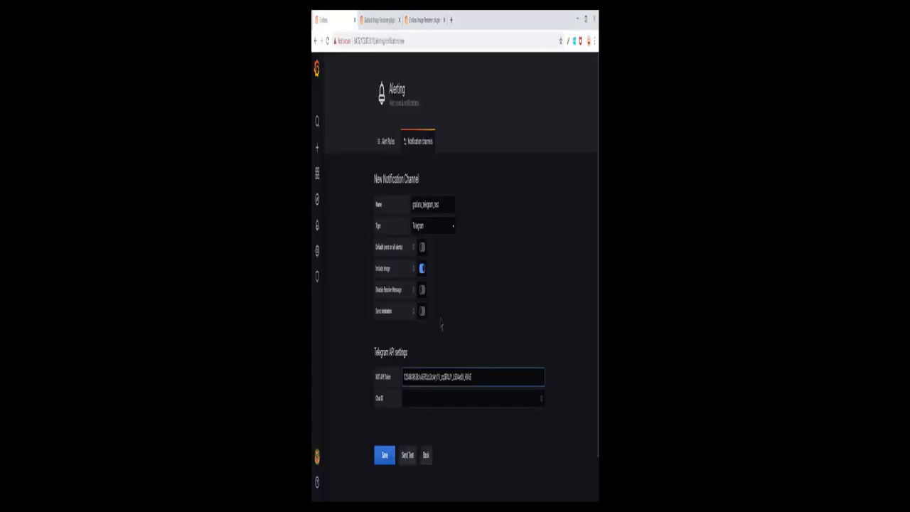
pyautogui.click(416, 399)
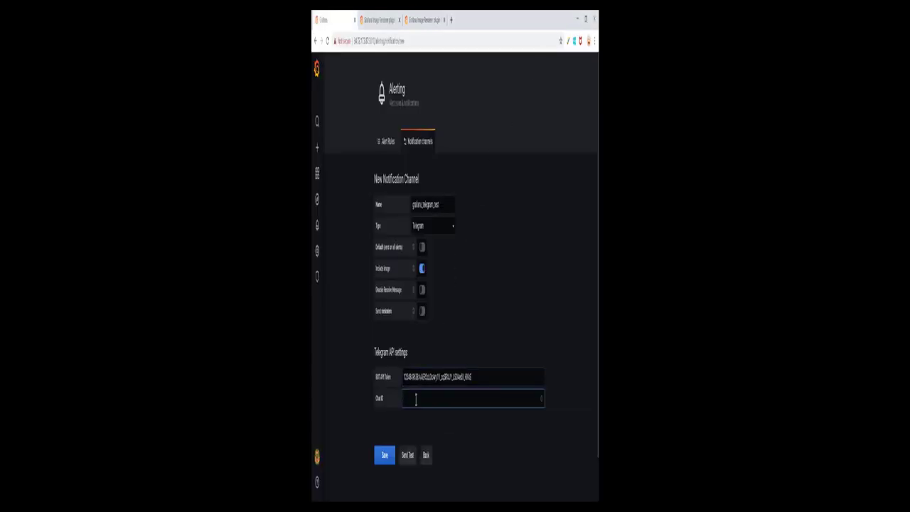
pyautogui.write('-363902542')
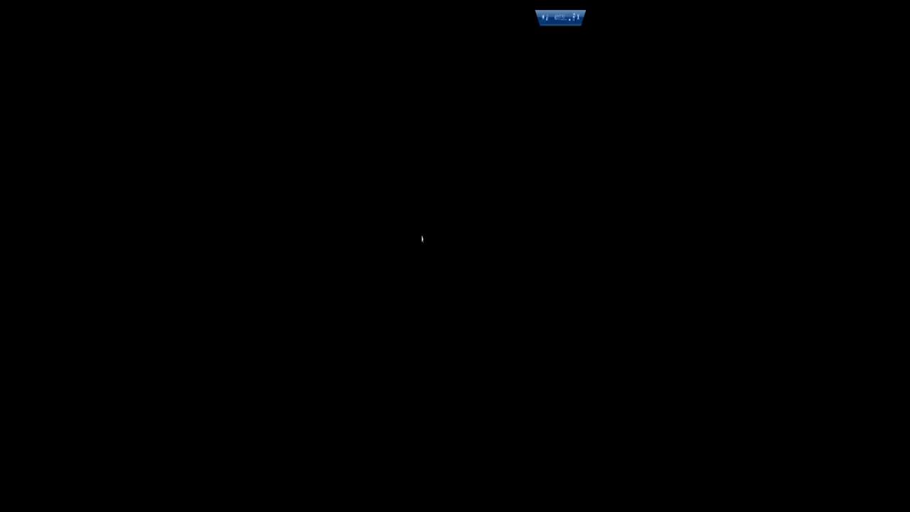
# Go back to Telegram Web and open the Grafana Telegram group chat.
pyautogui.hotkey('ctrl', '-')
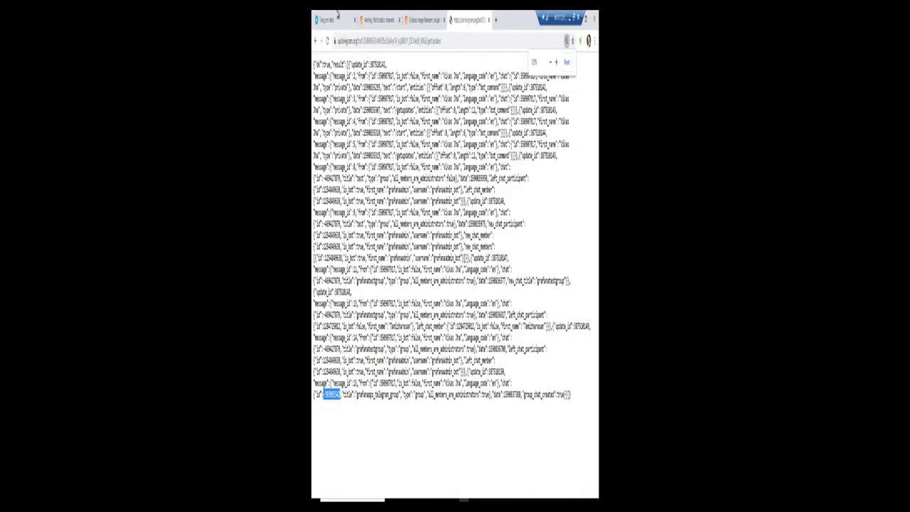
pyautogui.click(334, 19)
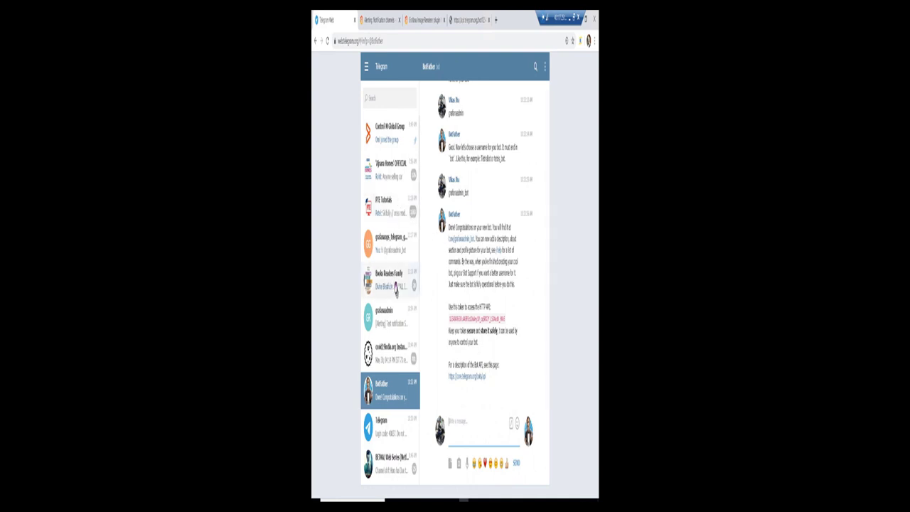
pyautogui.click(387, 244)
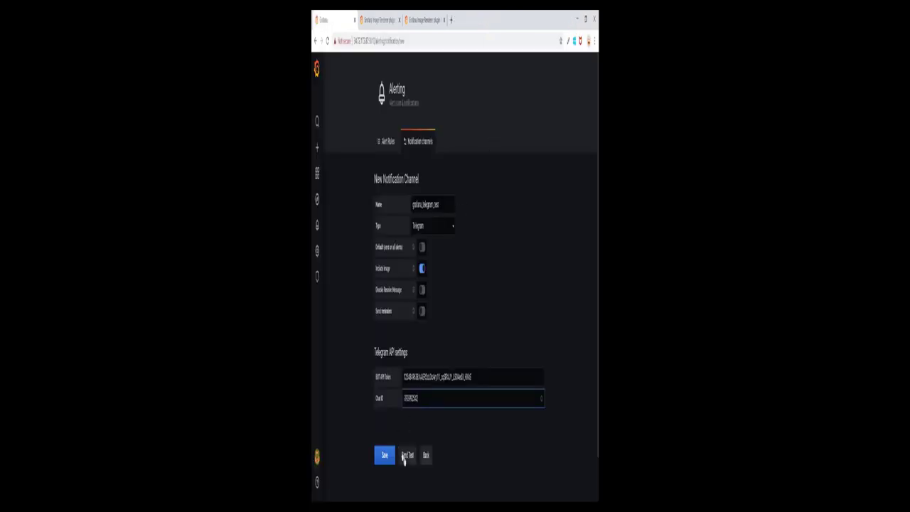
# Send a test message, save grafana_telegram_test, and open the Demo Alerts dashboard from Dashboards > Manage.
pyautogui.click(409, 459)
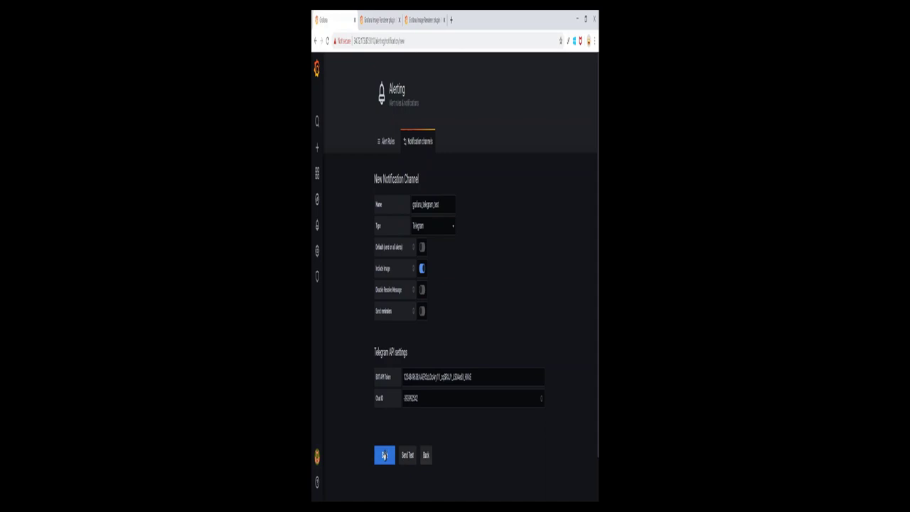
pyautogui.click(385, 455)
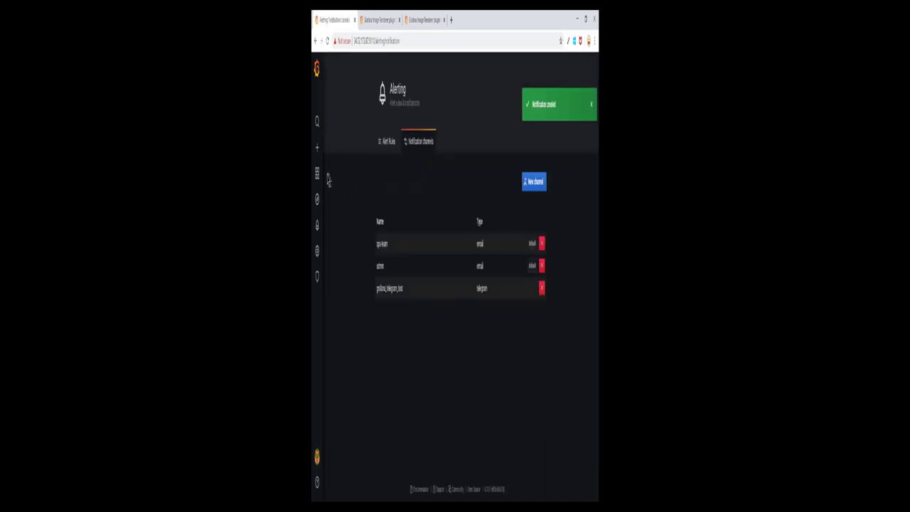
pyautogui.moveTo(319, 179)
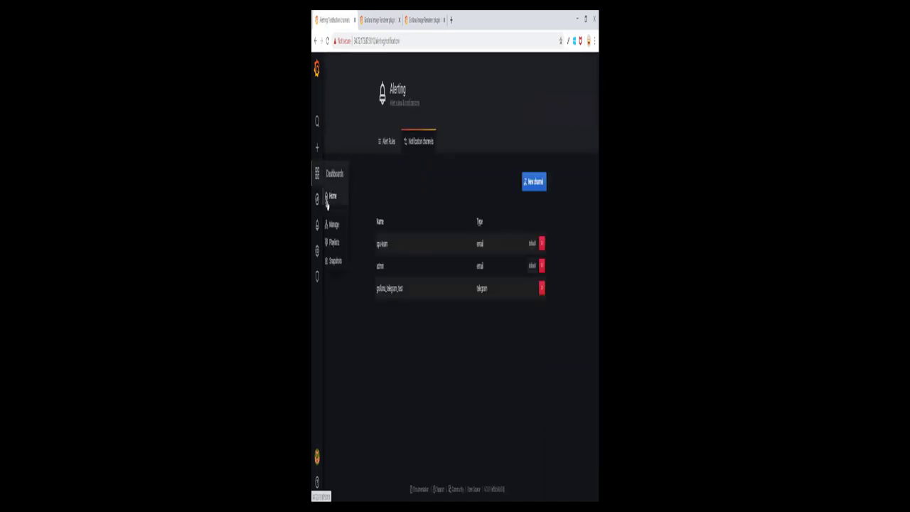
pyautogui.click(333, 225)
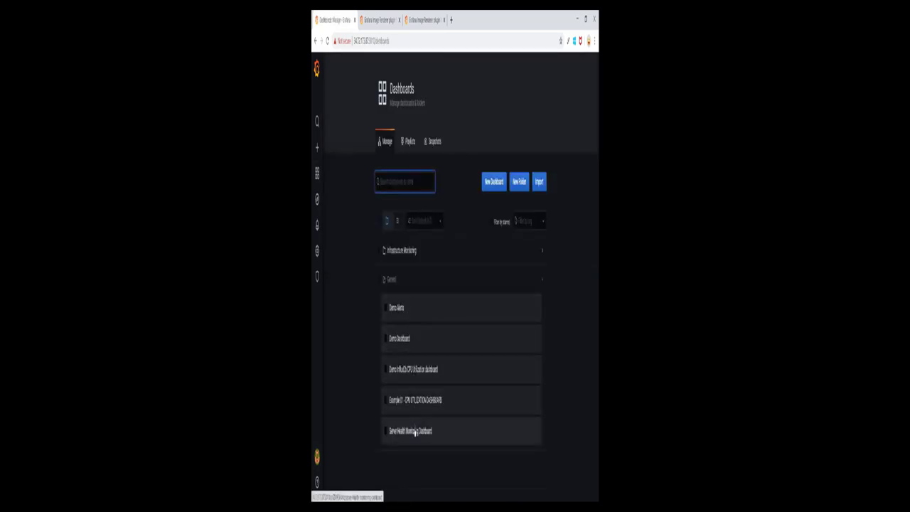
pyautogui.click(399, 310)
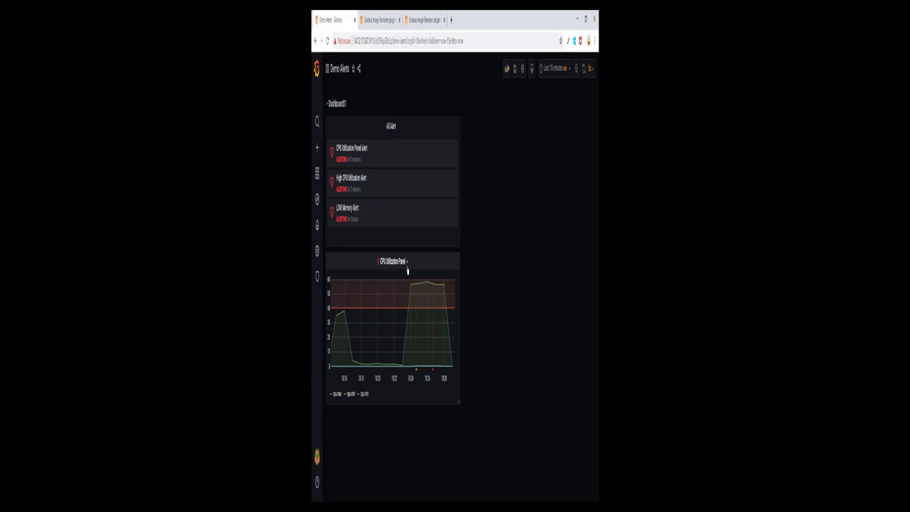
# Add grafana_telegram_test as a Send to recipient of the CPU Utilization Panel alert and apply.
pyautogui.click(407, 262)
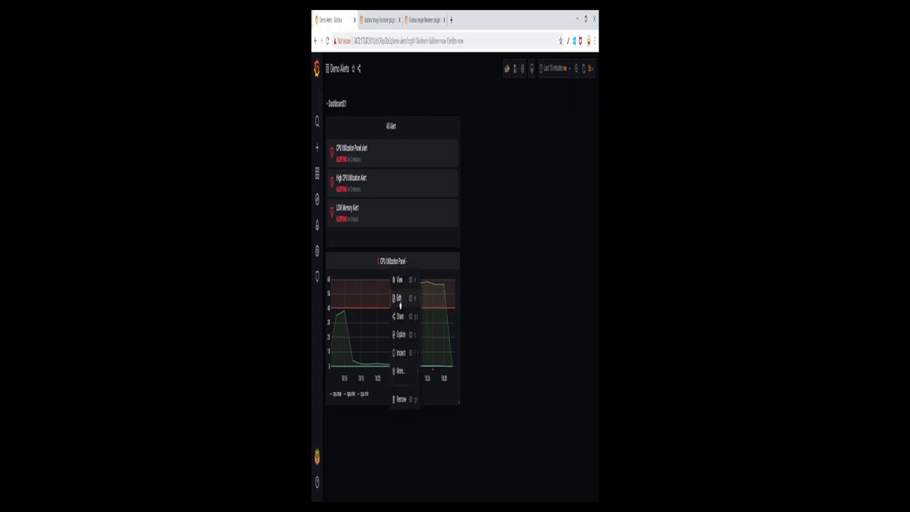
pyautogui.click(399, 298)
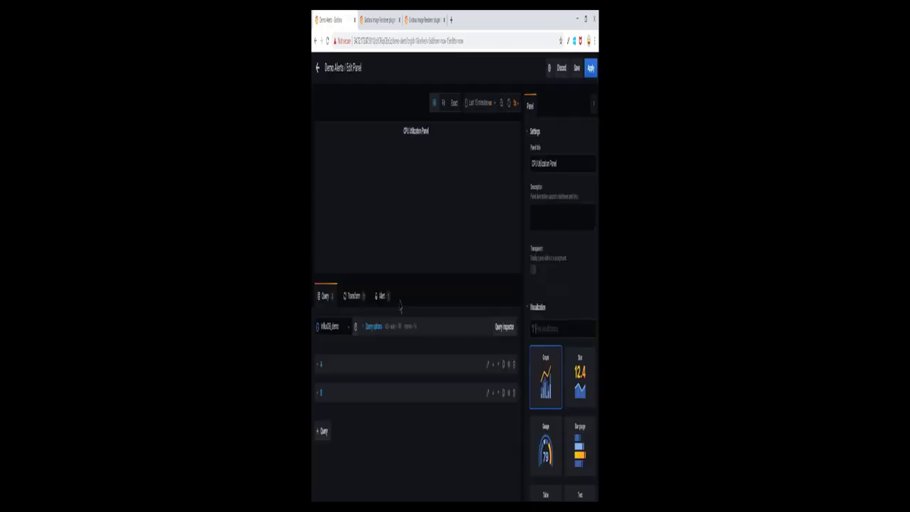
pyautogui.click(381, 296)
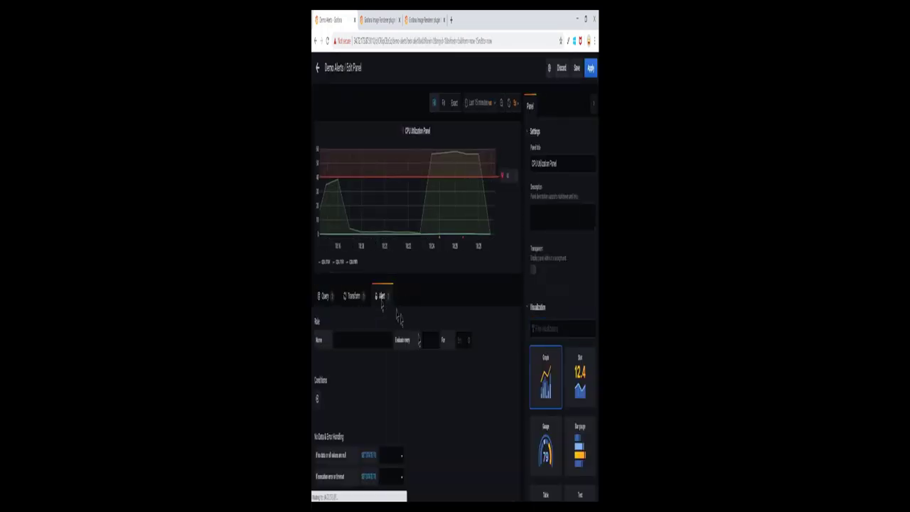
pyautogui.scroll(-5, 419, 355)
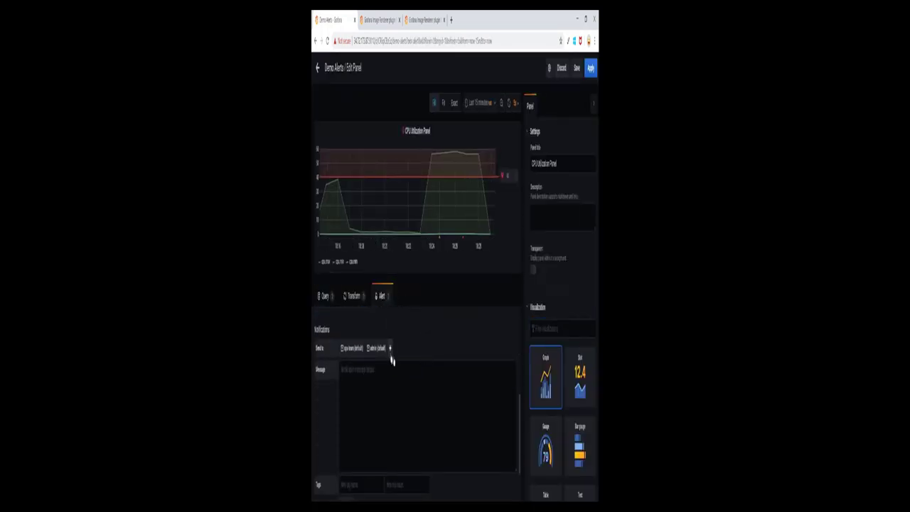
pyautogui.click(390, 348)
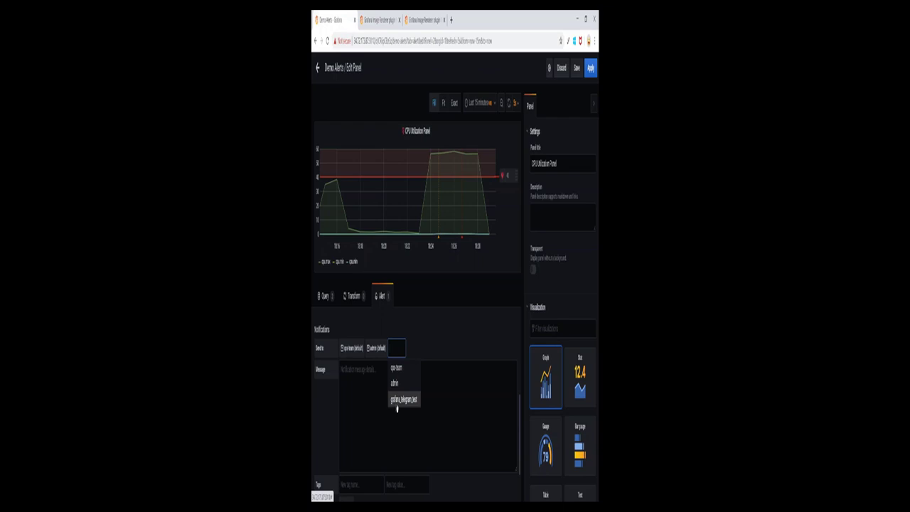
pyautogui.click(407, 402)
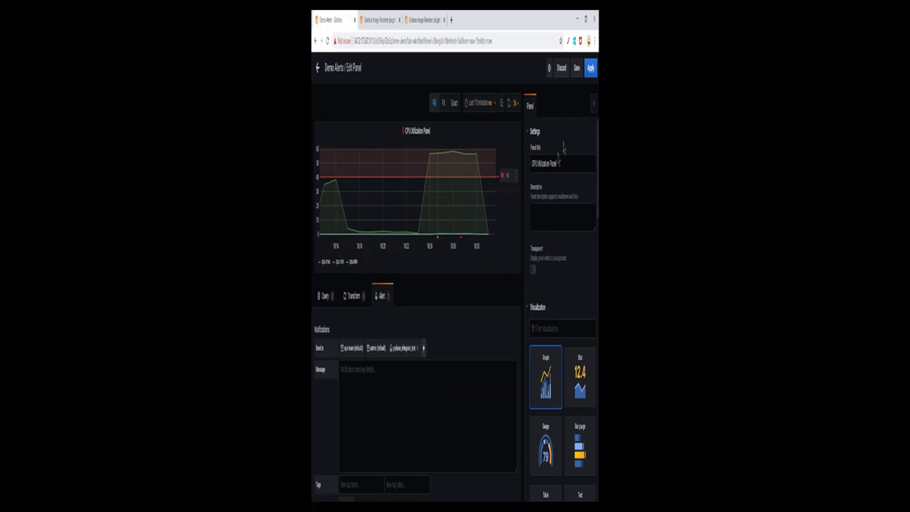
pyautogui.click(590, 68)
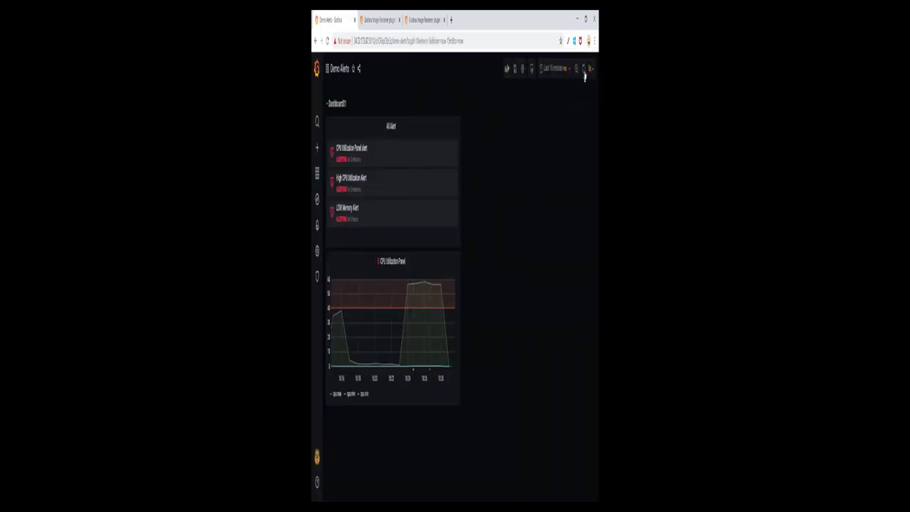
# Refresh the Demo Alerts dashboard twice until the CPU Utilization Panel alert shows OK.
pyautogui.click(584, 69)
pyautogui.moveTo(448, 335)
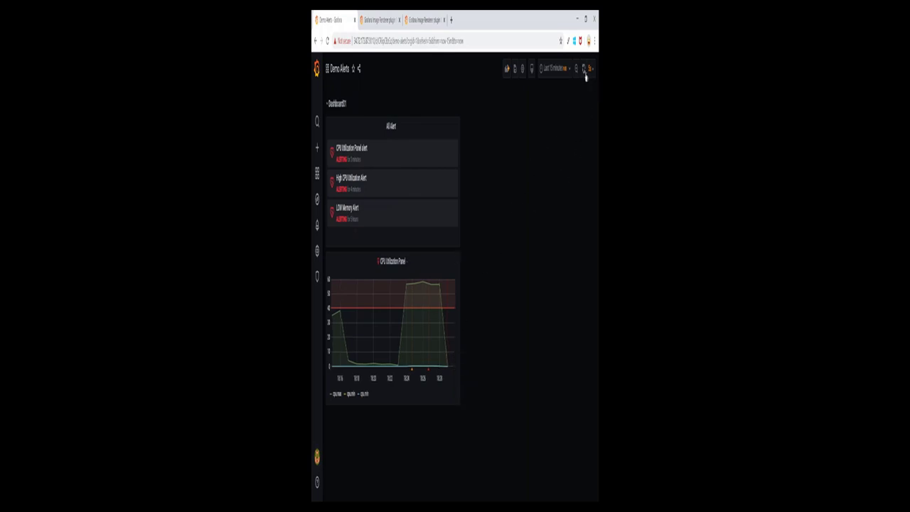
pyautogui.click(584, 71)
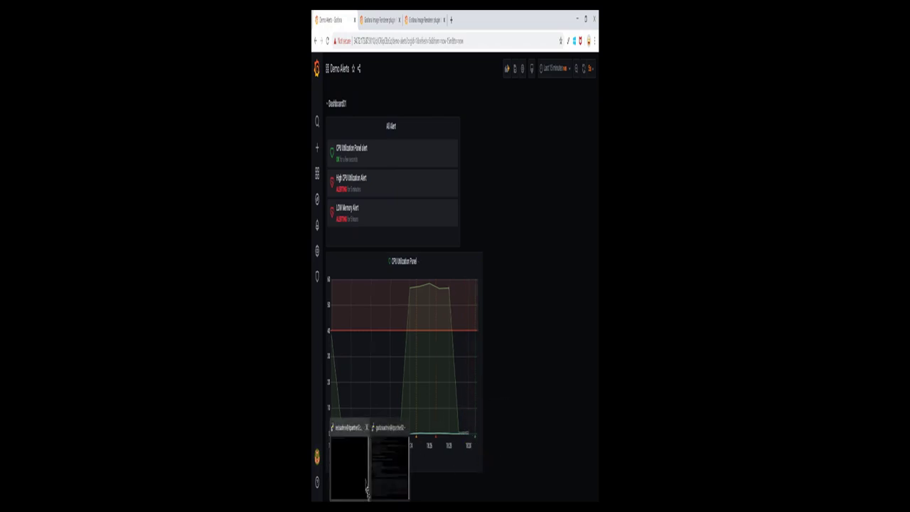
pyautogui.click(367, 476)
# Rerun redis-benchmark -h 10.129.0.4 -q -n 1000000 in PuTTY and minimize the terminal.
pyautogui.press('Up')
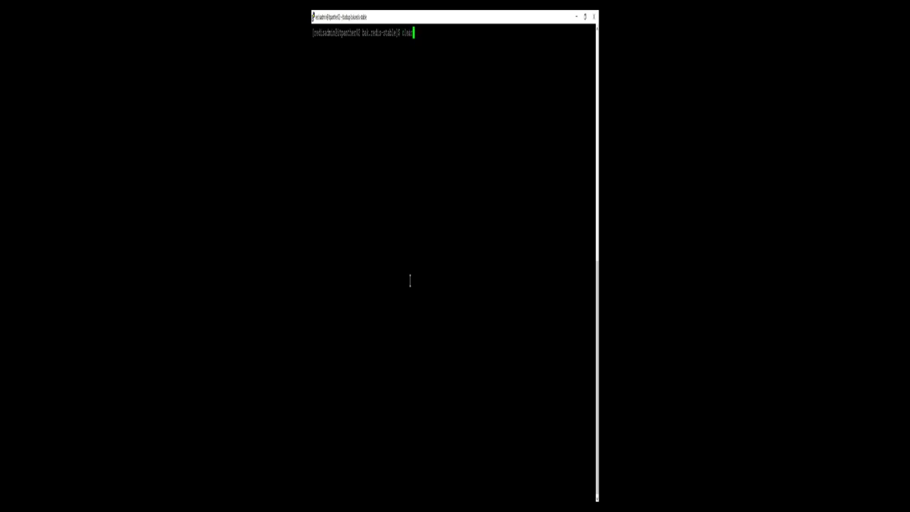
pyautogui.press('Up')
pyautogui.press('Return')
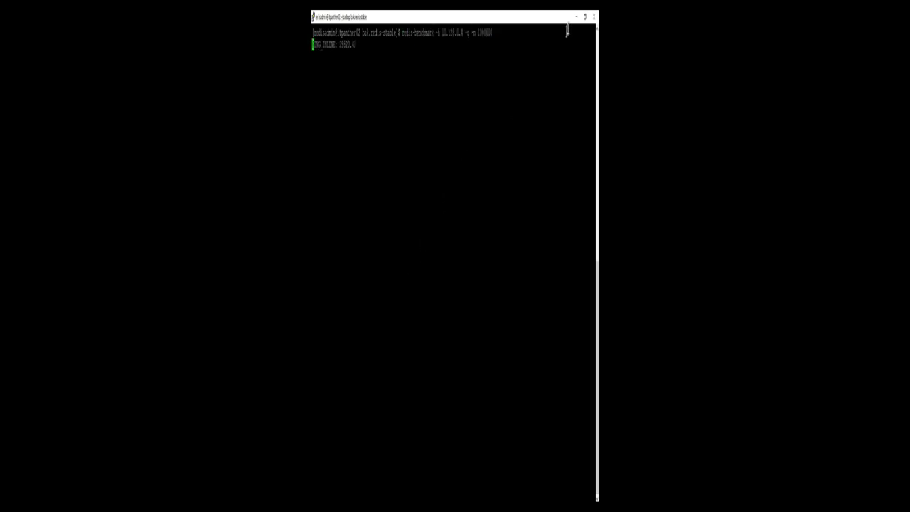
pyautogui.click(576, 16)
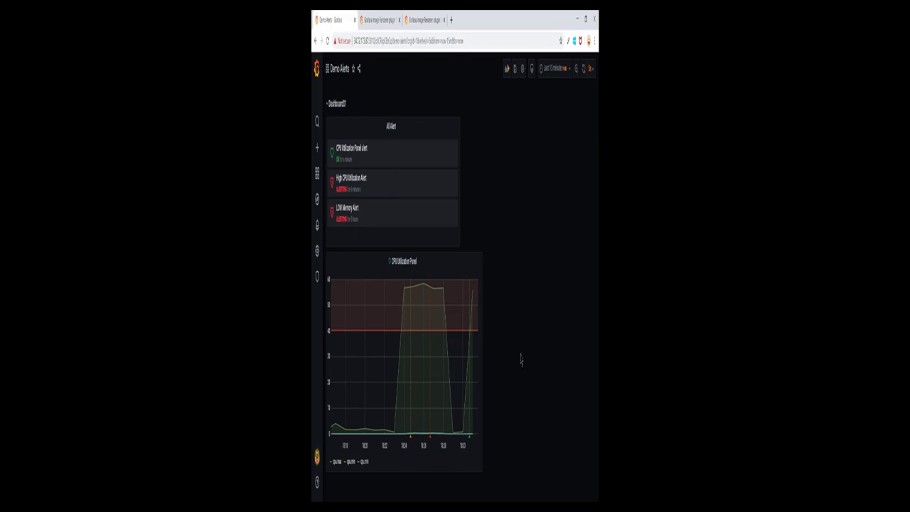
# Review the CPU Utilization Panel's alert rule in the panel editor and apply back to the dashboard.
pyautogui.click(418, 263)
pyautogui.click(411, 297)
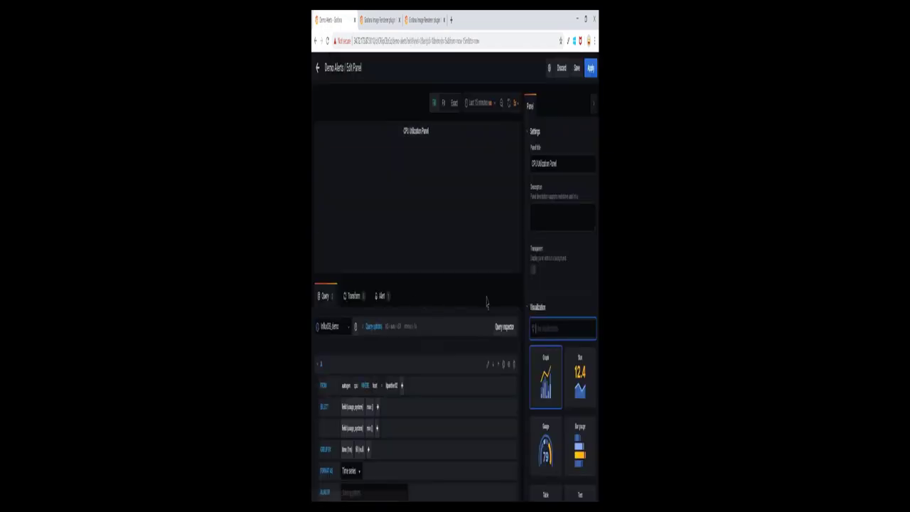
pyautogui.click(382, 296)
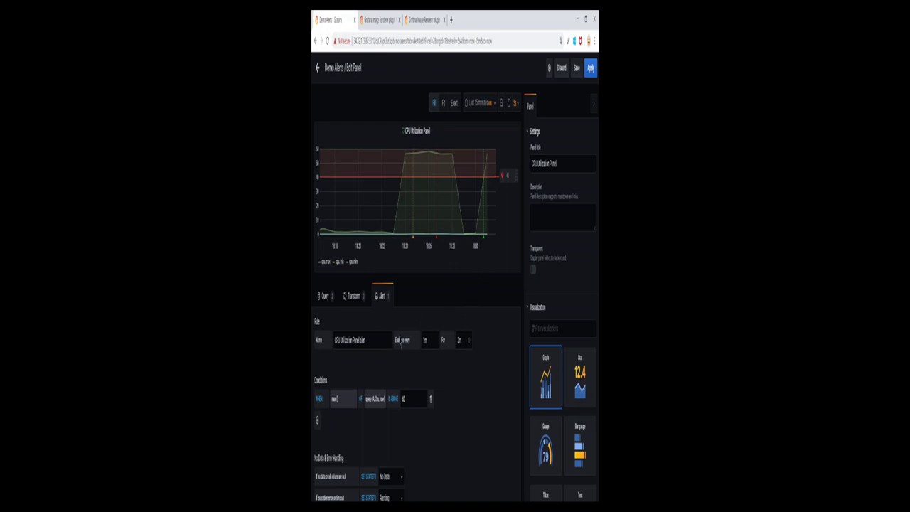
pyautogui.click(590, 68)
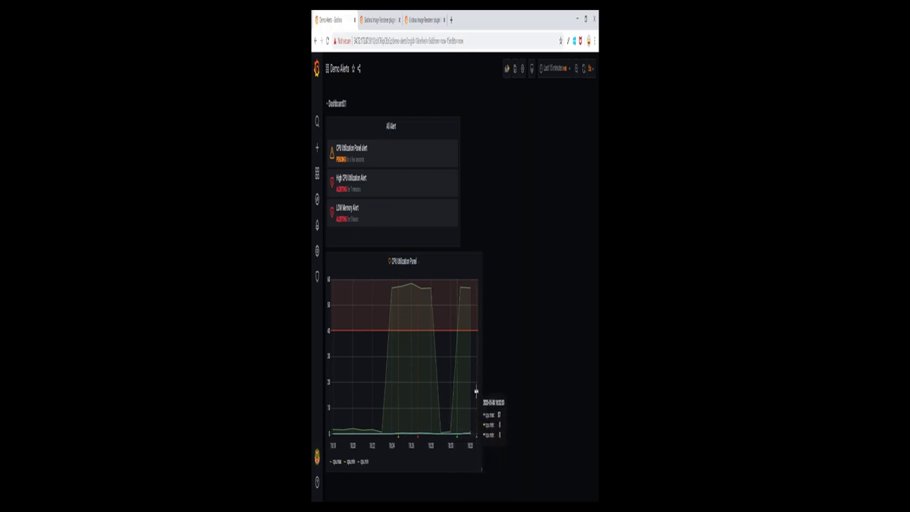
# Watch the Demo Alerts dashboard until both CPU alerts return to OK, clearing an accidental selection.
pyautogui.moveTo(476, 421)
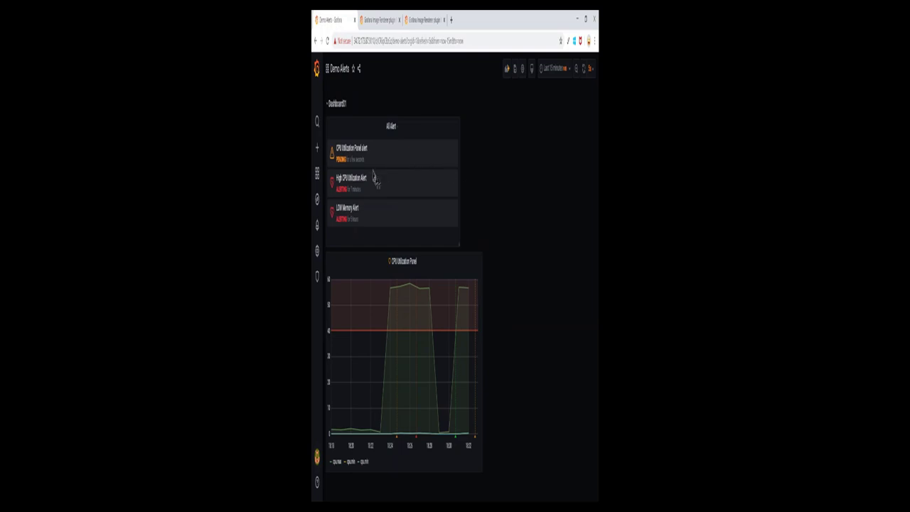
pyautogui.moveTo(346, 158)
pyautogui.mouseDown()
pyautogui.moveTo(339, 152)
pyautogui.moveTo(341, 162)
pyautogui.mouseUp()
pyautogui.click(342, 162)
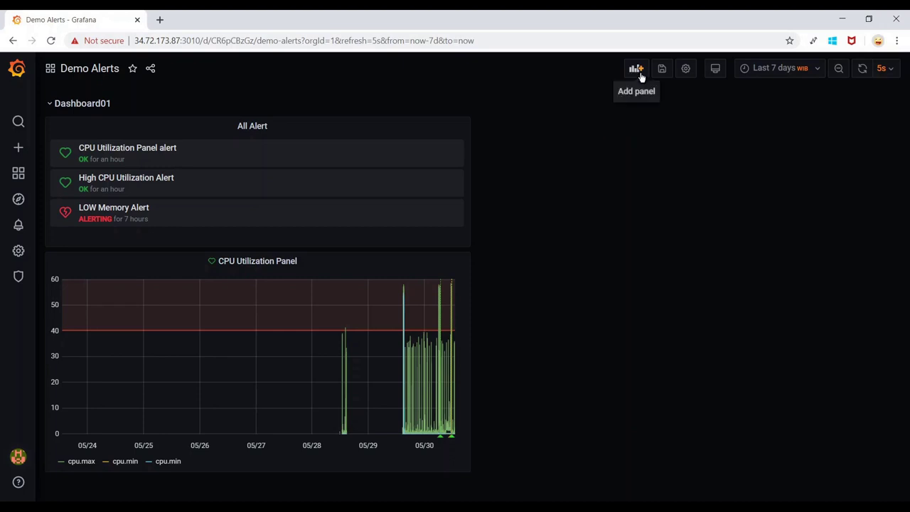
# Add a new panel to Demo Alerts, browse the visualization picker, and return to the dashboard.
pyautogui.click(641, 77)
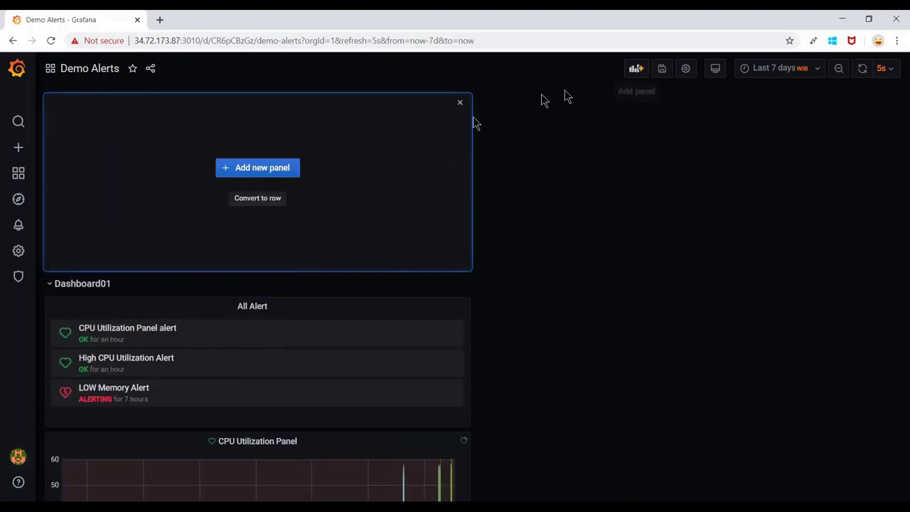
pyautogui.click(261, 171)
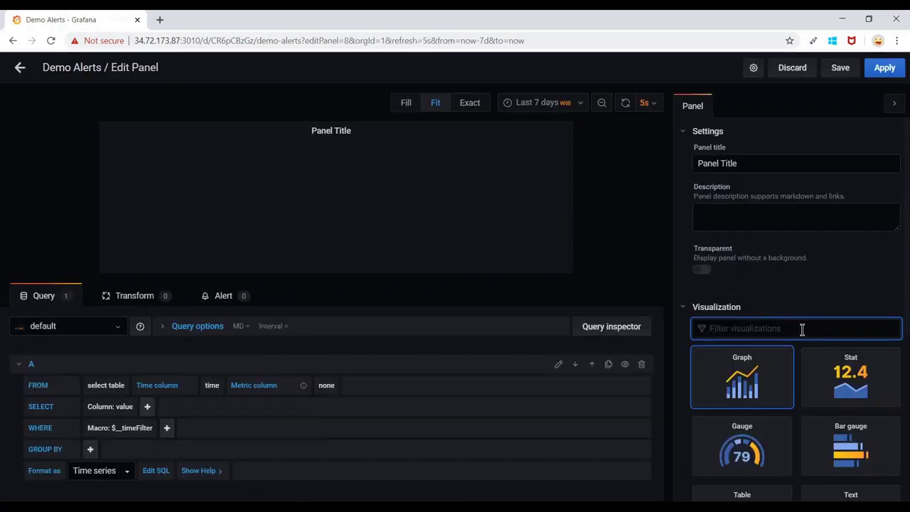
pyautogui.scroll(-5, 802, 329)
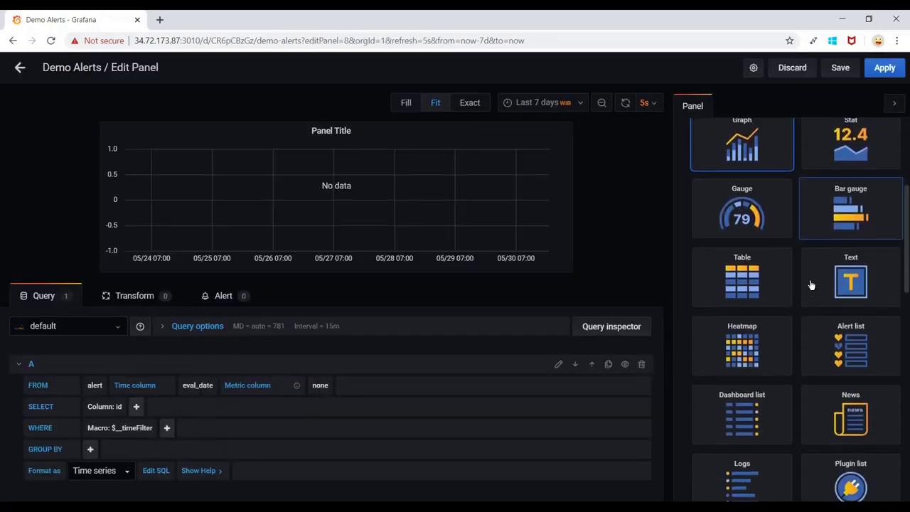
pyautogui.scroll(-1, 811, 285)
pyautogui.scroll(3, 809, 284)
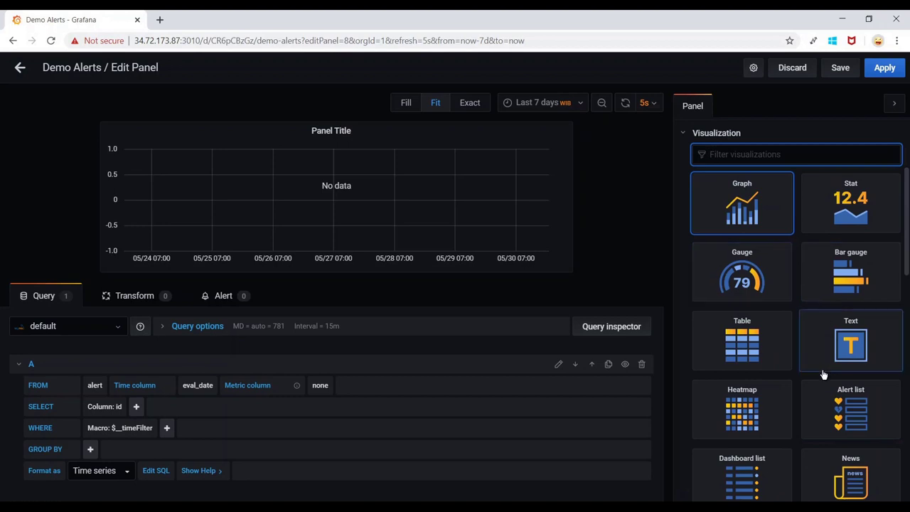
pyautogui.scroll(-3, 824, 375)
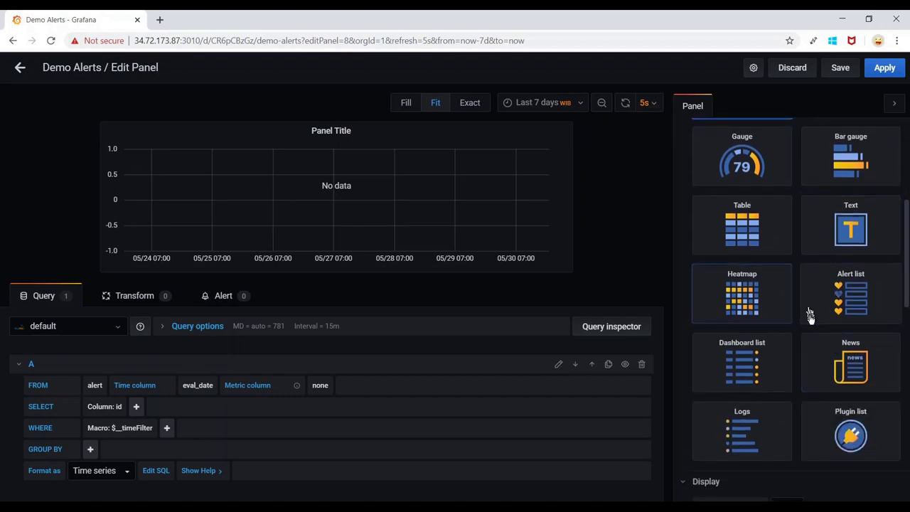
pyautogui.scroll(2, 811, 316)
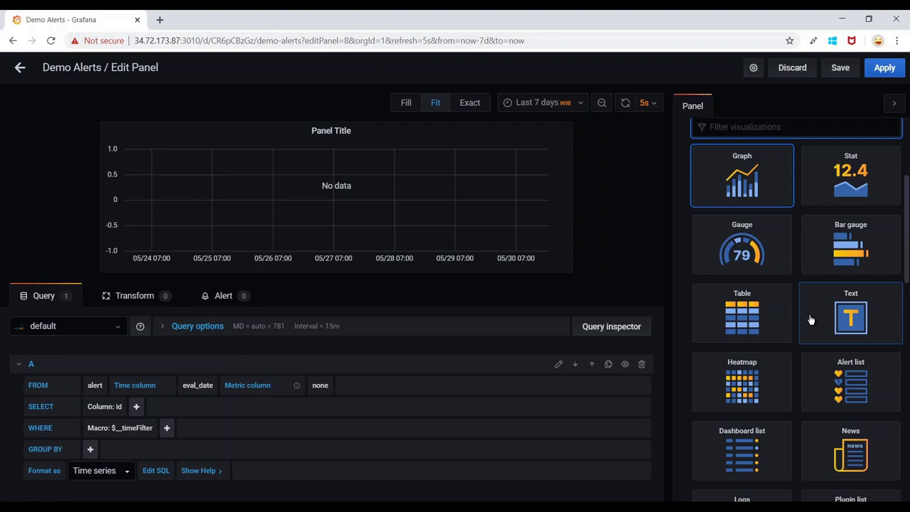
pyautogui.scroll(-1, 811, 320)
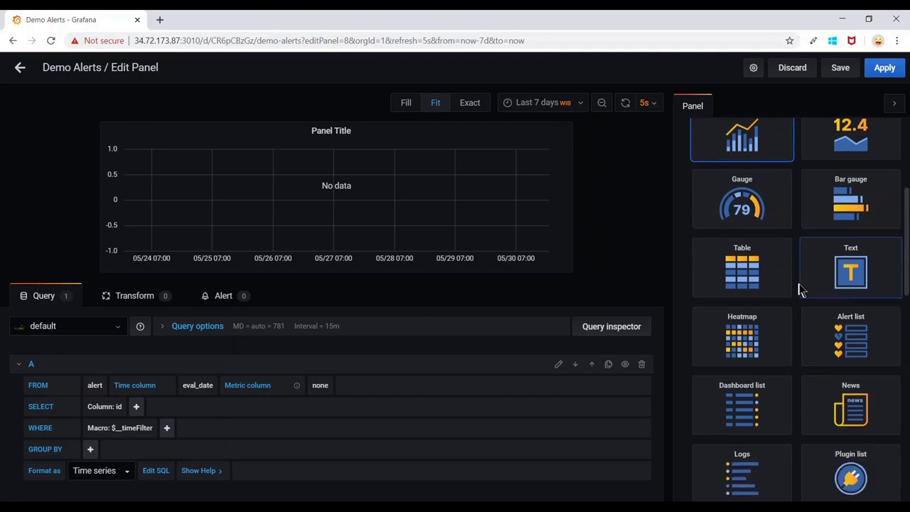
pyautogui.scroll(-3, 802, 289)
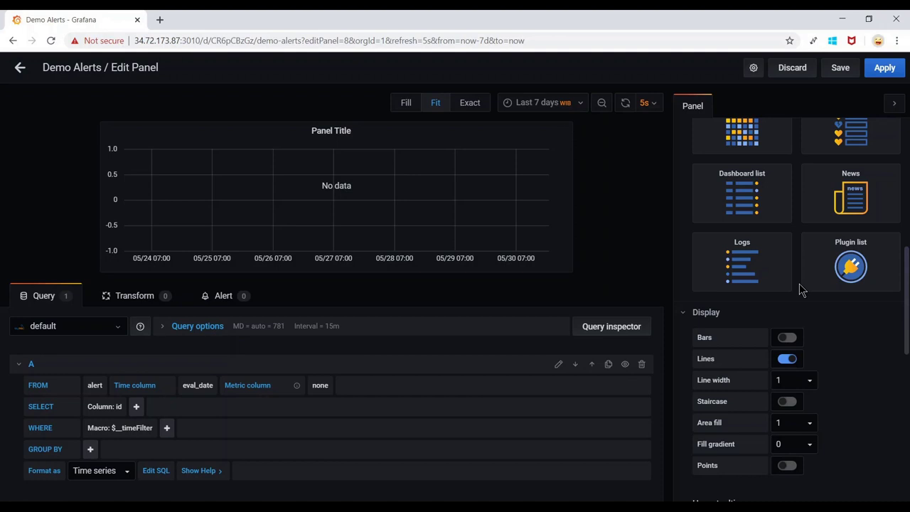
pyautogui.scroll(6, 802, 289)
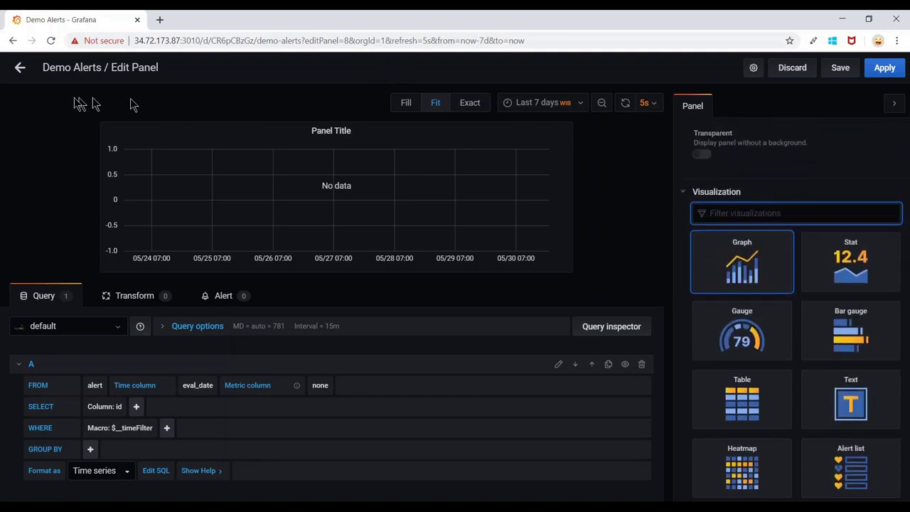
pyautogui.click(20, 67)
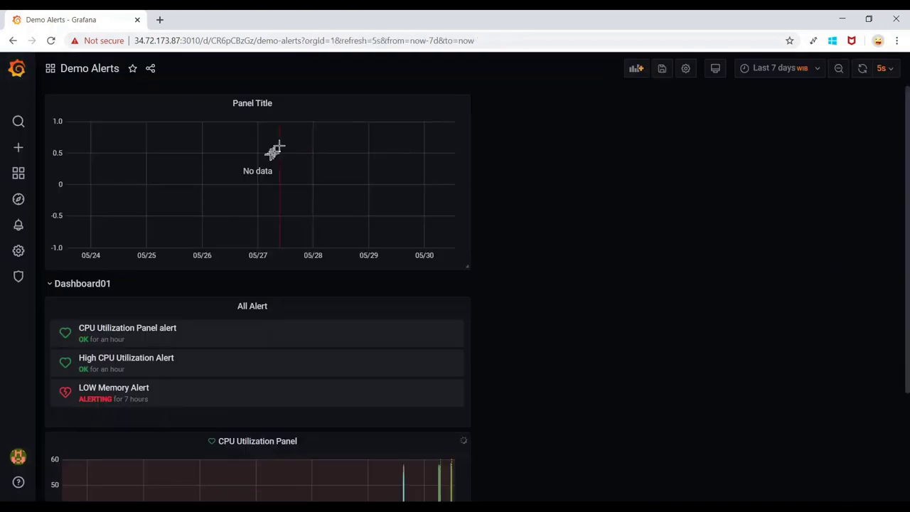
# Go to Configuration > Plugins, discard the unsaved dashboard changes, and browse the installed plugins.
pyautogui.moveTo(28, 259)
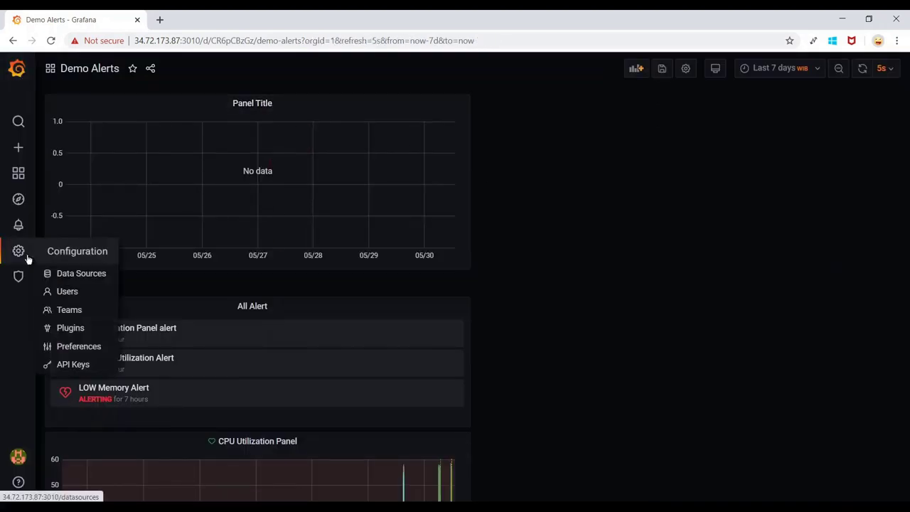
pyautogui.click(70, 328)
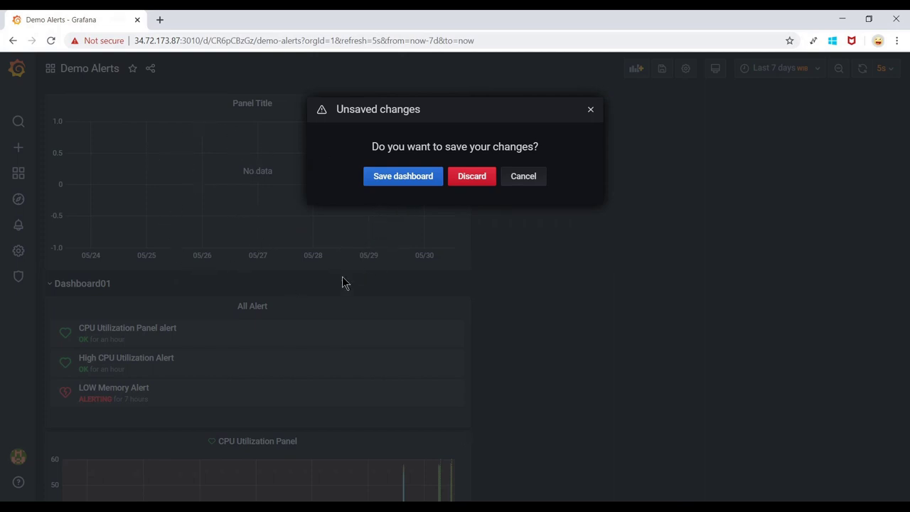
pyautogui.click(479, 182)
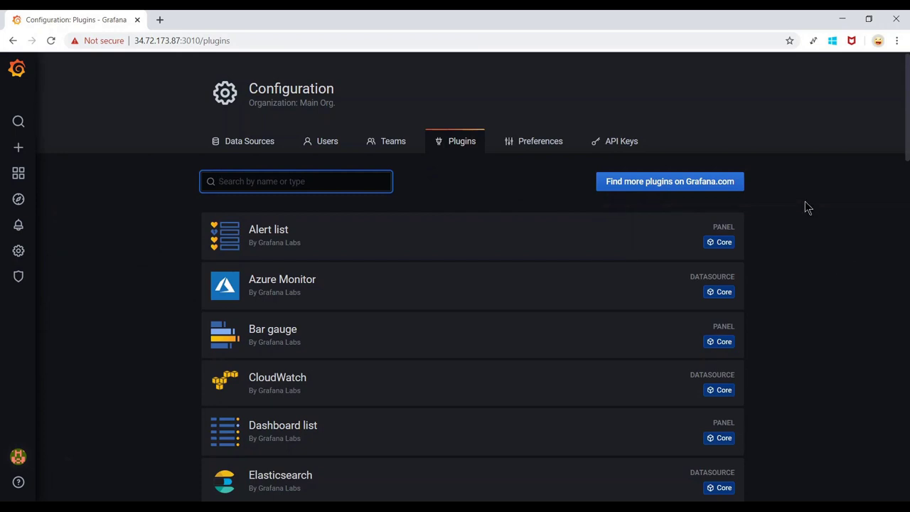
pyautogui.scroll(-2, 803, 167)
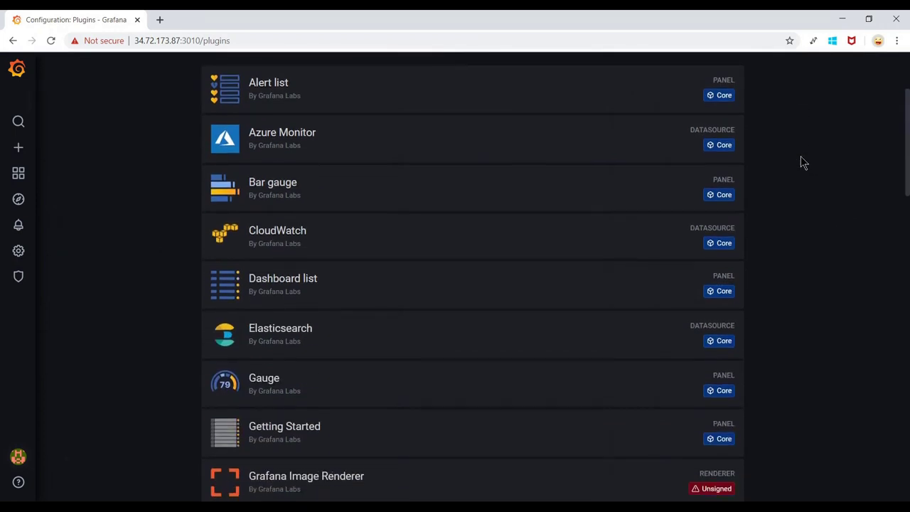
pyautogui.scroll(-4, 547, 351)
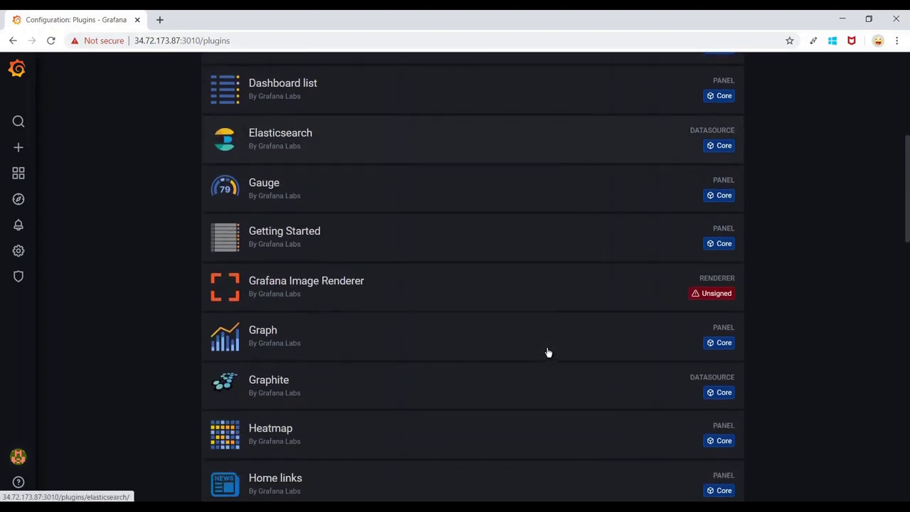
pyautogui.scroll(-5, 547, 352)
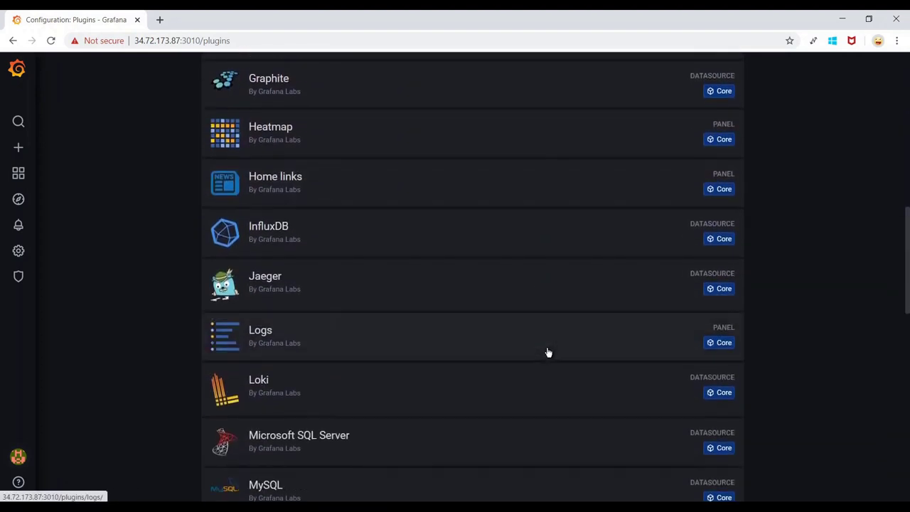
pyautogui.scroll(14, 548, 352)
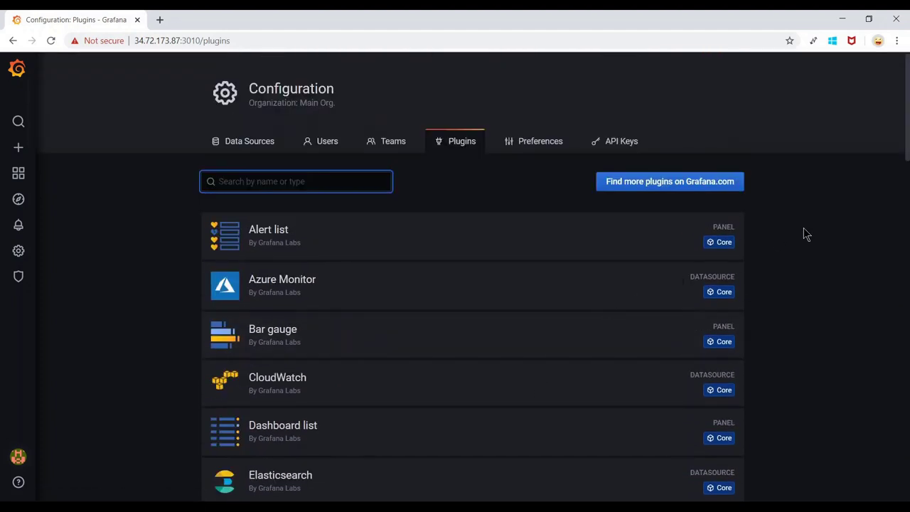
# Follow the Grafana.com plugin catalog link, then go back to the local Plugins page.
pyautogui.click(670, 186)
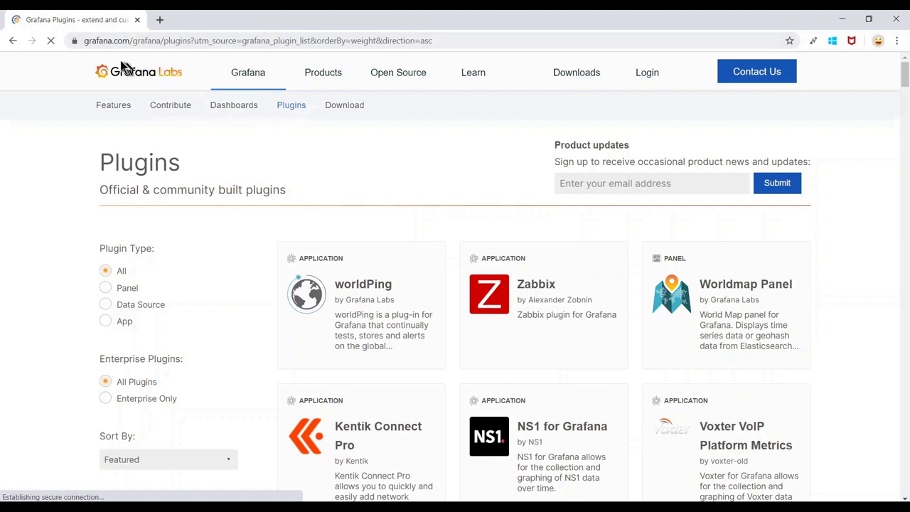
pyautogui.moveTo(503, 136)
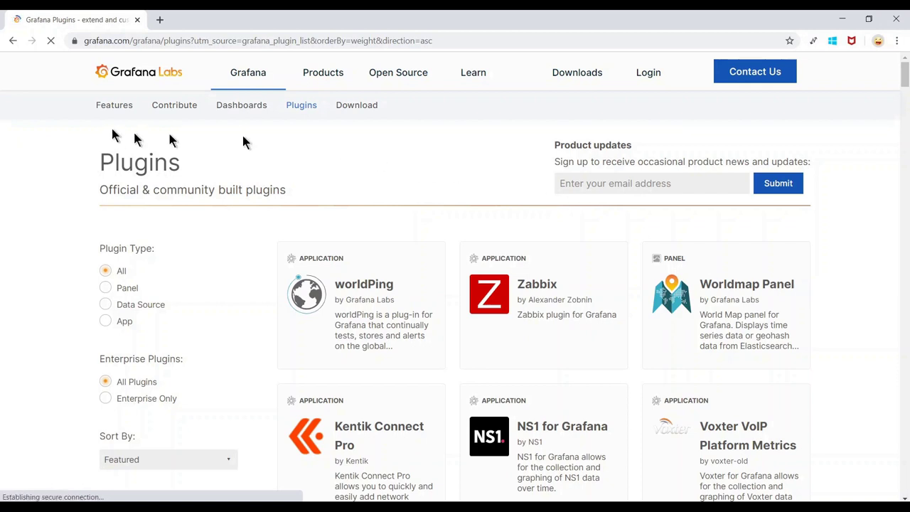
pyautogui.click(13, 42)
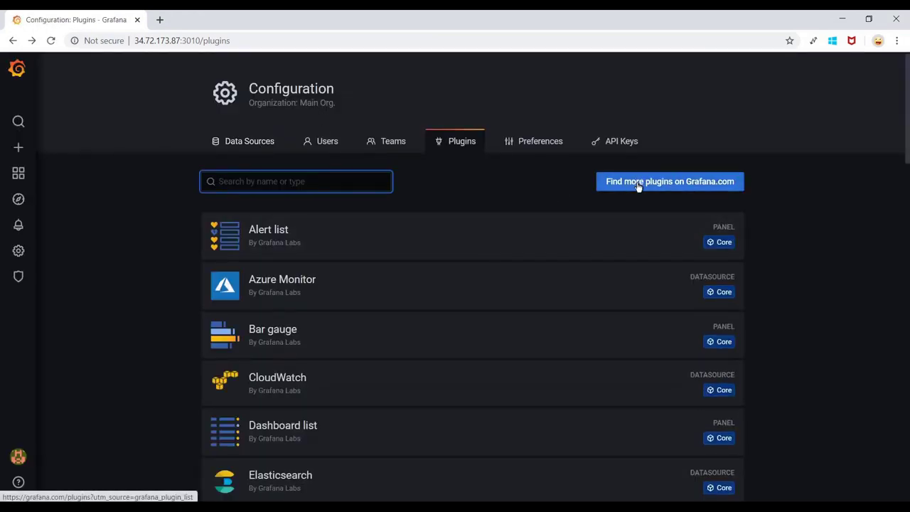
# Open the Grafana.com plugin catalog in a new tab and browse its plugin grid.
pyautogui.rightClick(638, 183)
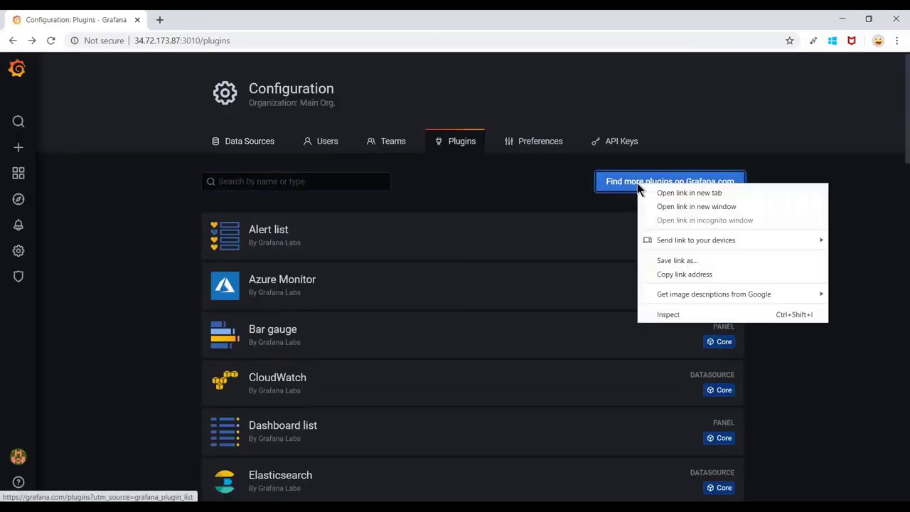
pyautogui.click(677, 199)
pyautogui.click(228, 18)
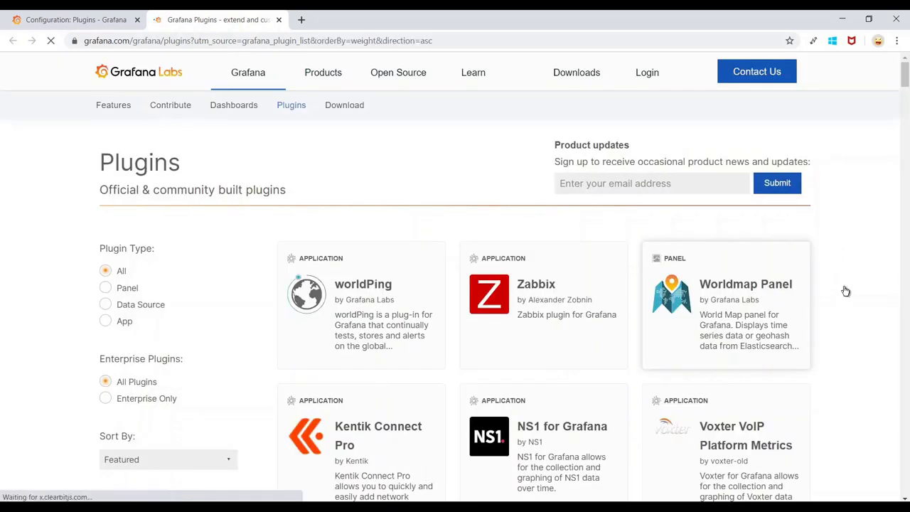
pyautogui.scroll(-2, 846, 291)
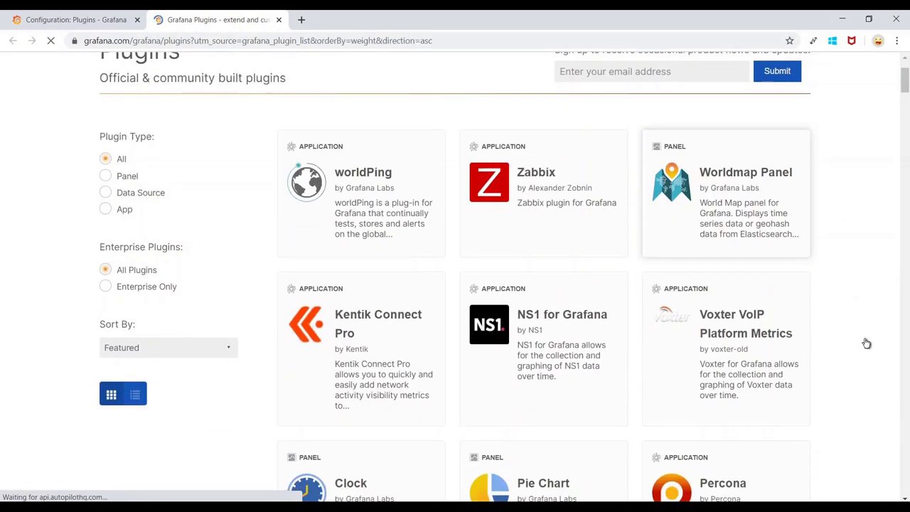
pyautogui.scroll(-2, 865, 339)
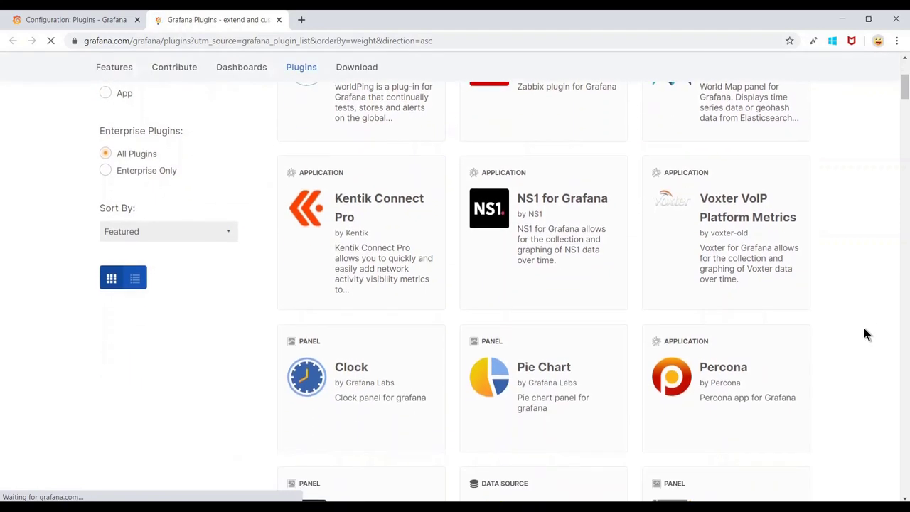
pyautogui.scroll(-5, 866, 334)
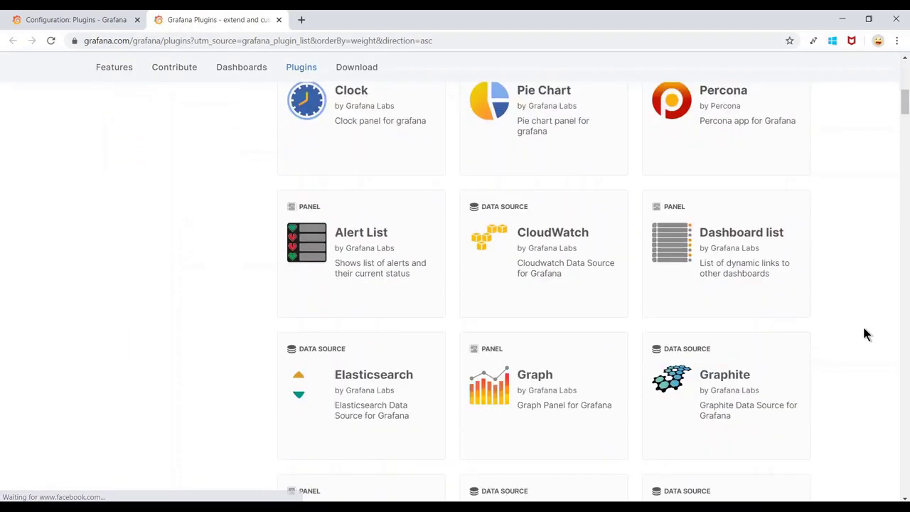
pyautogui.scroll(-5, 866, 334)
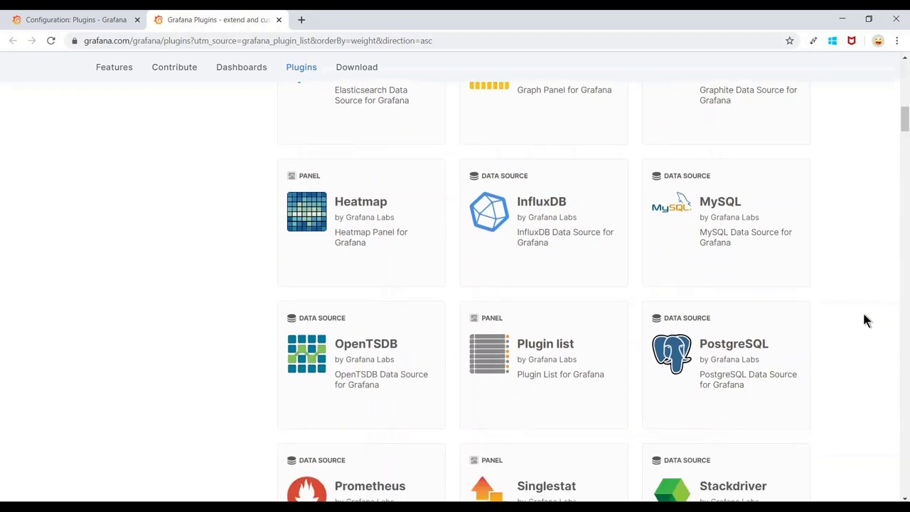
pyautogui.scroll(-2, 866, 321)
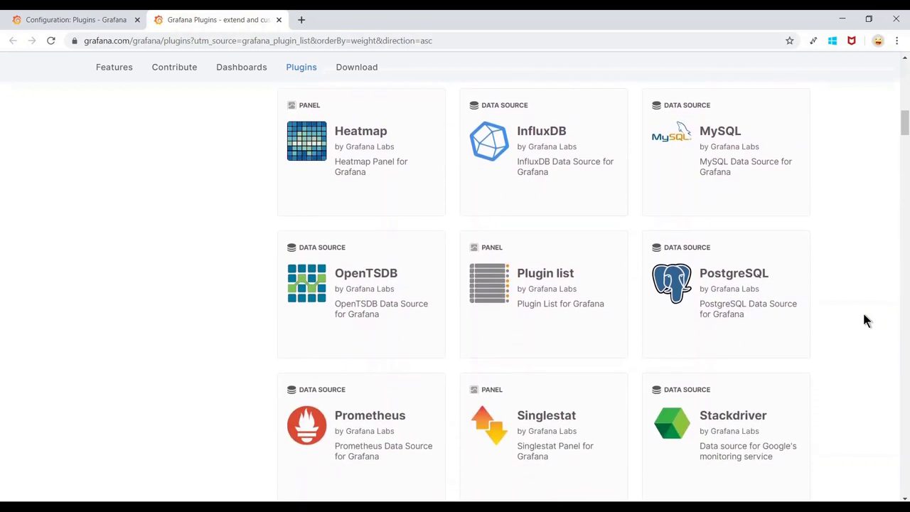
pyautogui.scroll(-2, 866, 321)
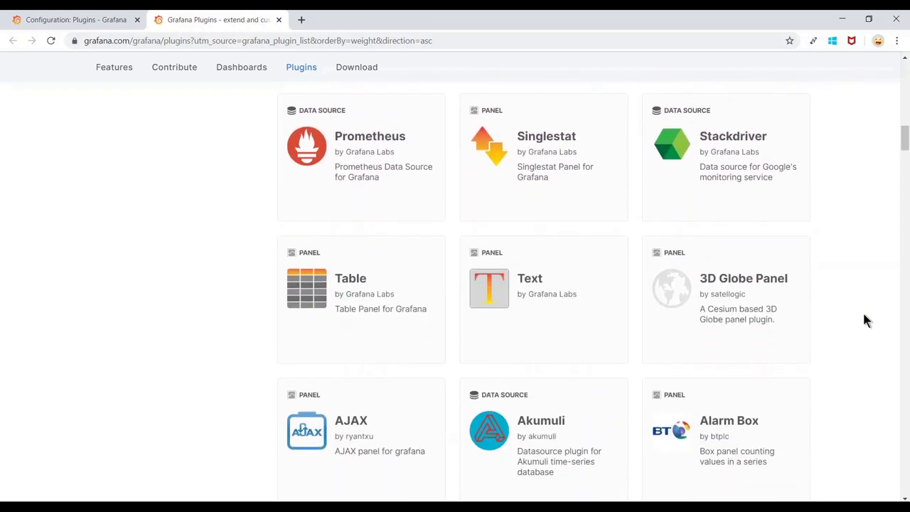
pyautogui.scroll(-1, 867, 321)
pyautogui.scroll(-2, 866, 320)
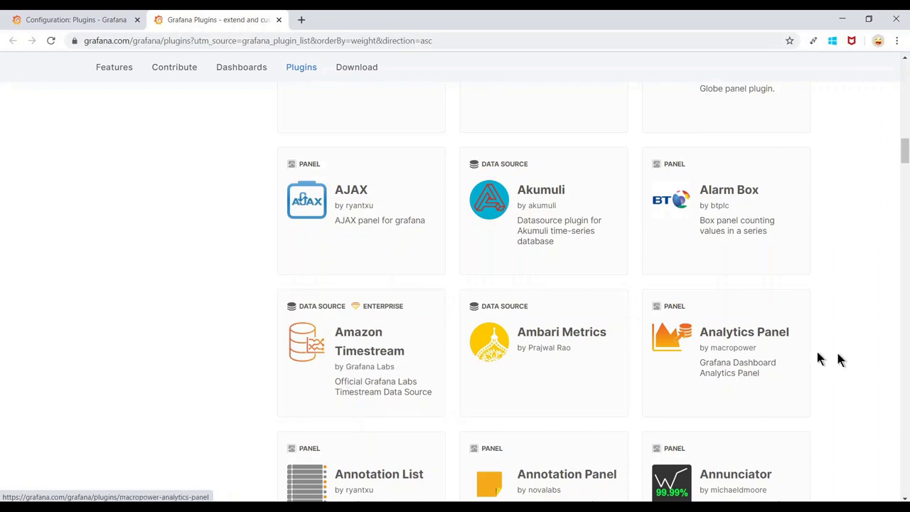
pyautogui.scroll(-6, 839, 359)
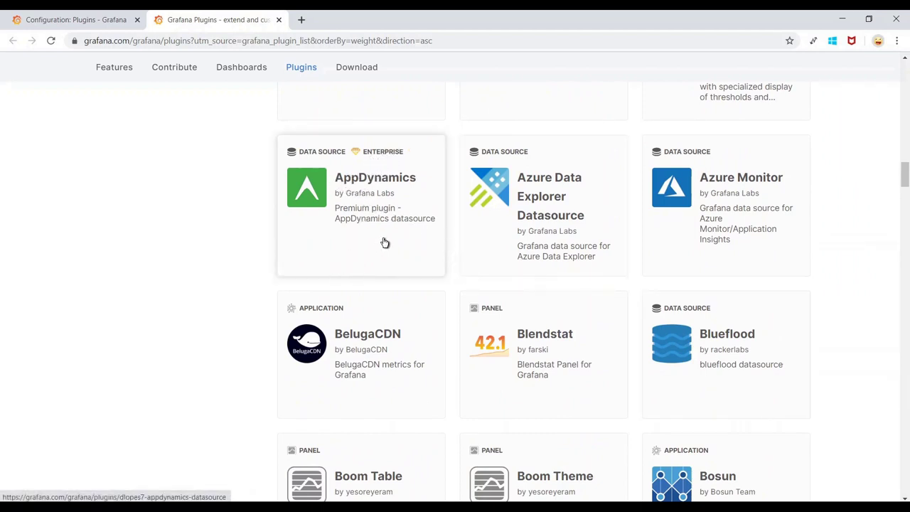
pyautogui.scroll(-1, 384, 242)
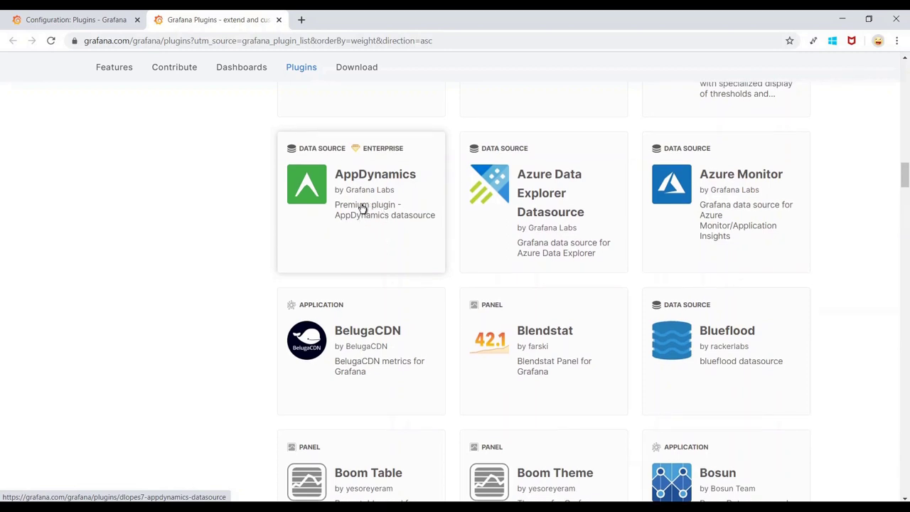
pyautogui.click(362, 209)
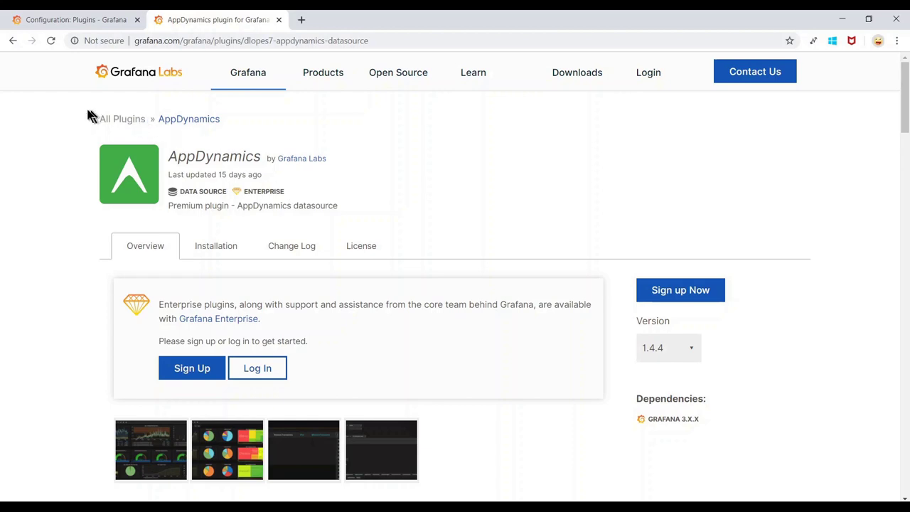
pyautogui.click(12, 43)
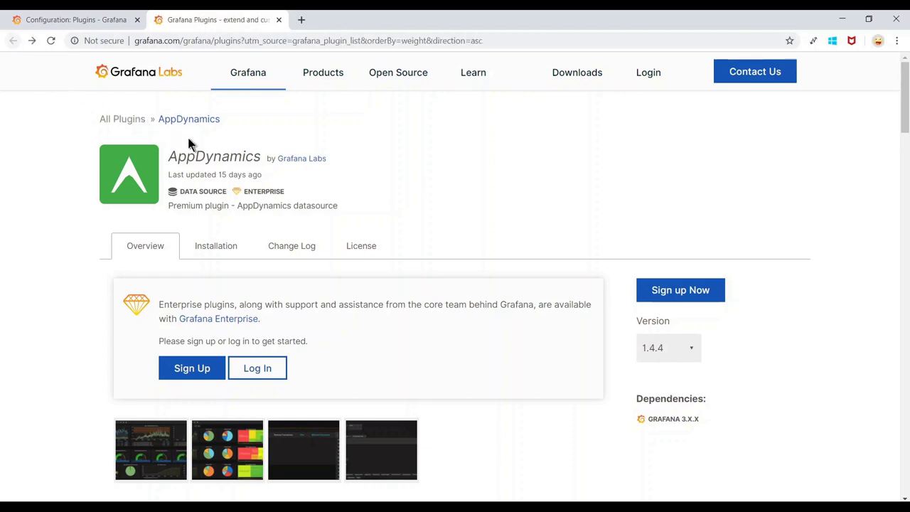
pyautogui.scroll(15, 842, 194)
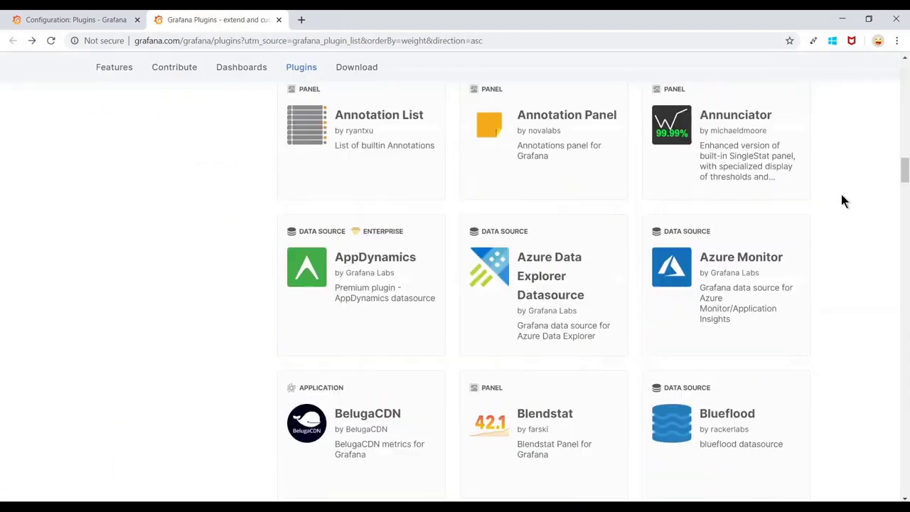
pyautogui.scroll(-5, 842, 192)
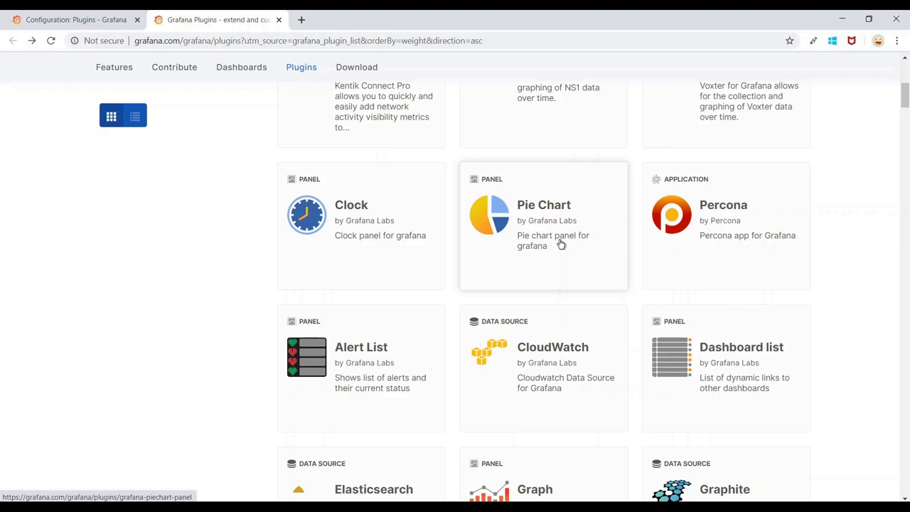
# Open the Pie Chart plugin page on Grafana.com and scroll to its installation section.
pyautogui.click(556, 226)
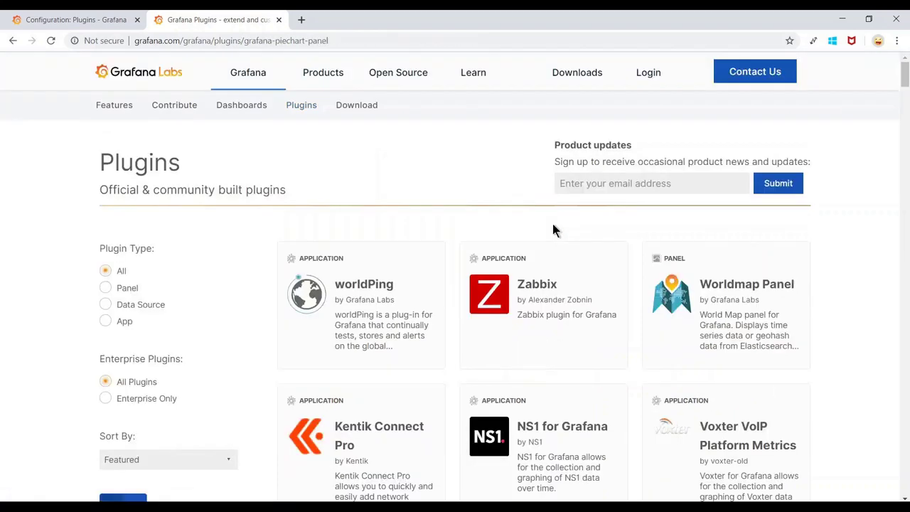
pyautogui.scroll(-1, 553, 213)
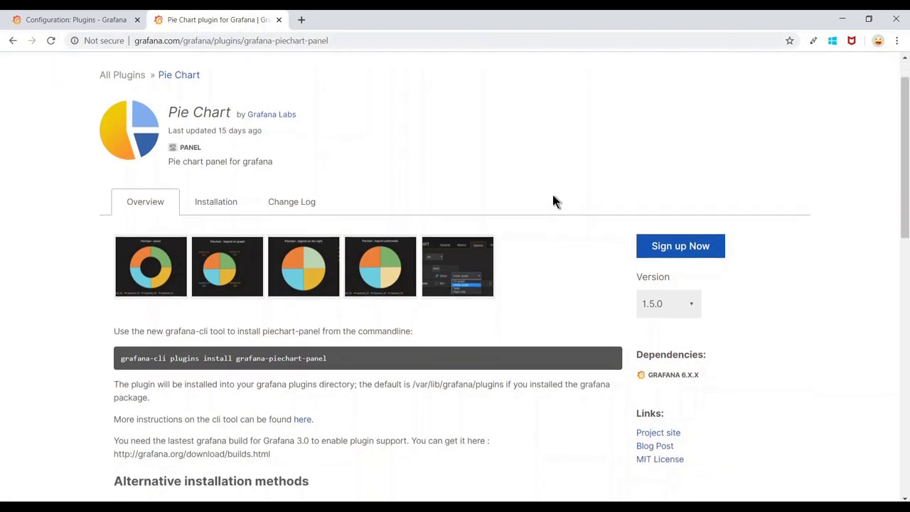
pyautogui.scroll(1, 553, 197)
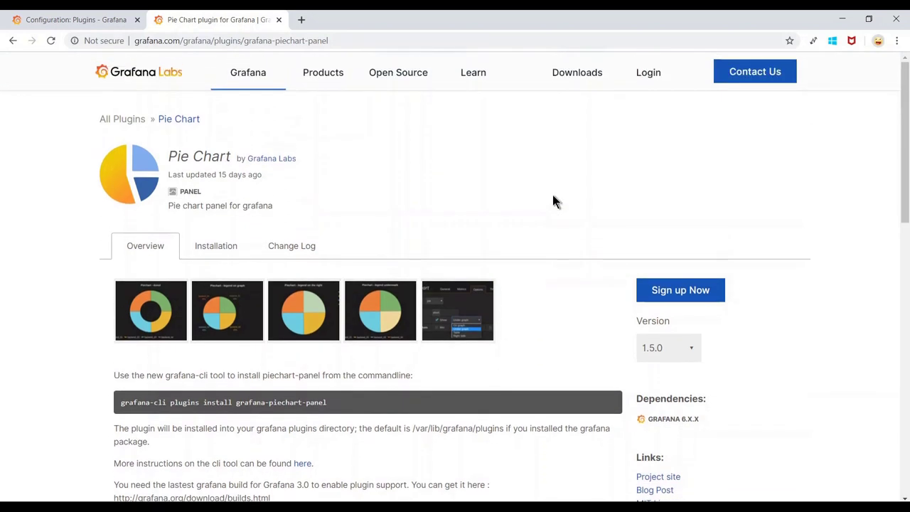
pyautogui.scroll(-2, 553, 202)
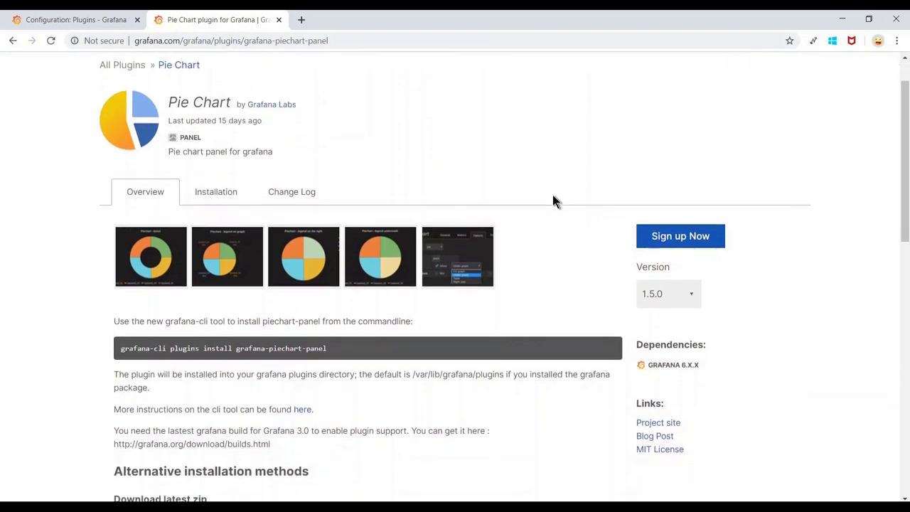
pyautogui.scroll(-2, 521, 245)
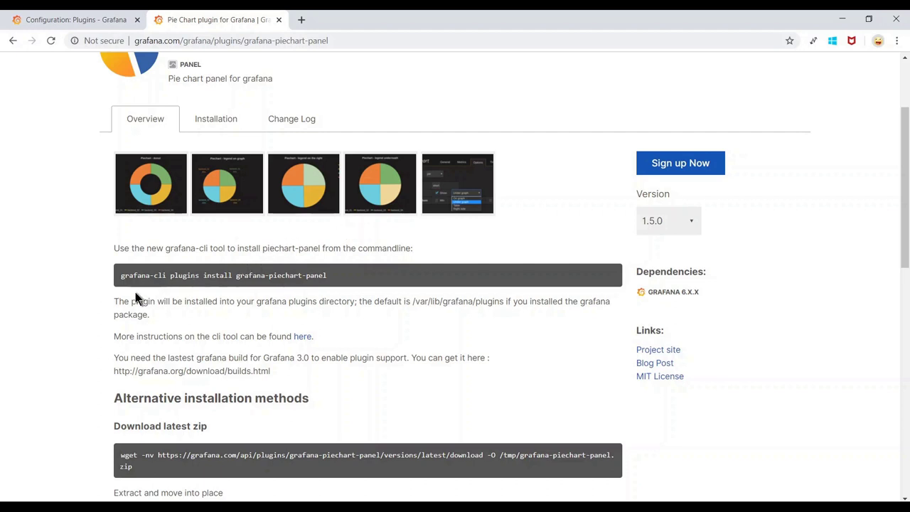
pyautogui.scroll(-1, 137, 298)
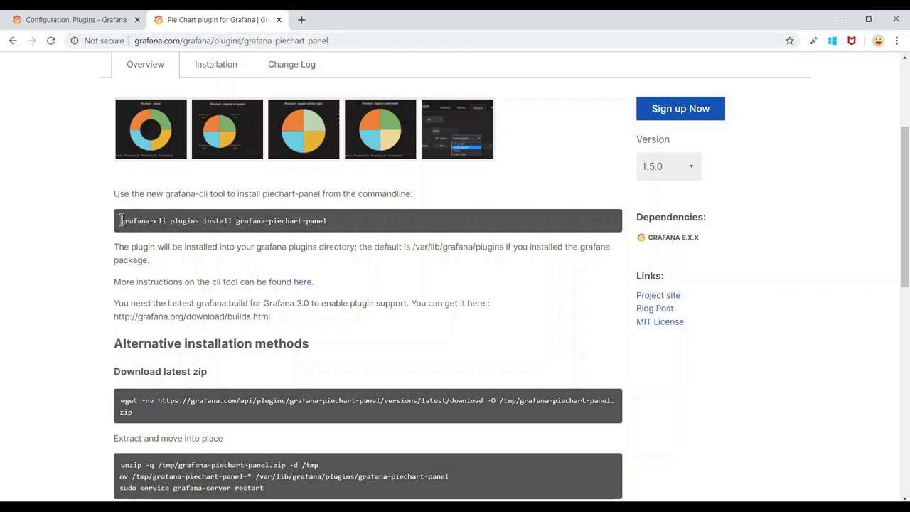
# Copy the 'grafana-cli plugins install grafana-piechart-panel' command.
pyautogui.moveTo(121, 220); pyautogui.dragTo(284, 224)
pyautogui.rightClick(325, 221)
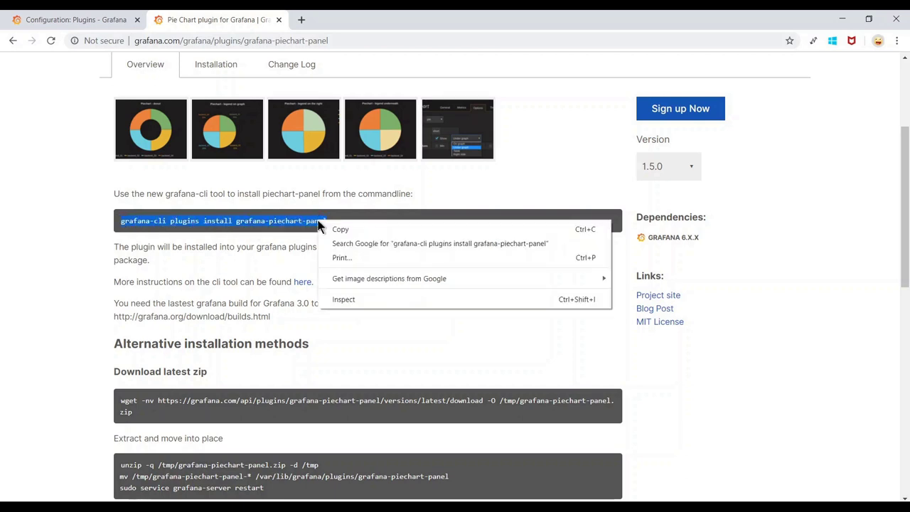
pyautogui.click(337, 229)
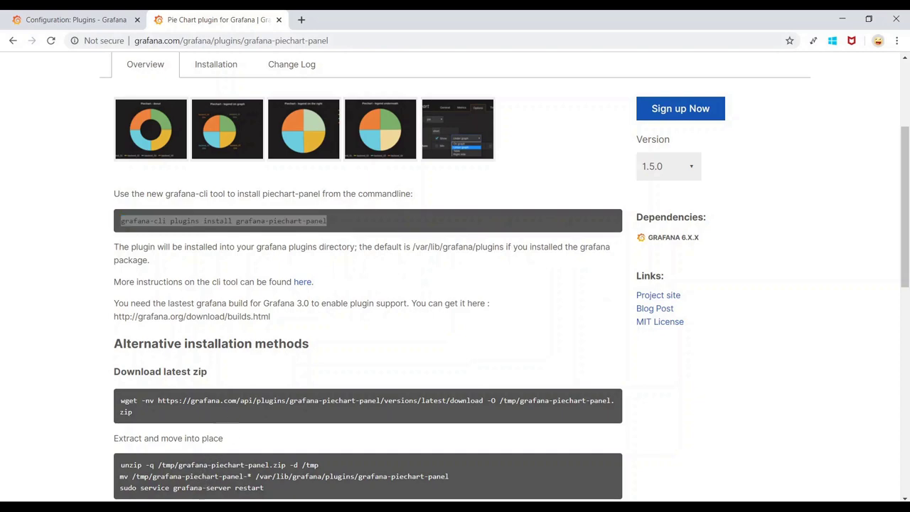
# Paste the install command at the PuTTY prompt and prefix it with sudo.
pyautogui.click(223, 463)
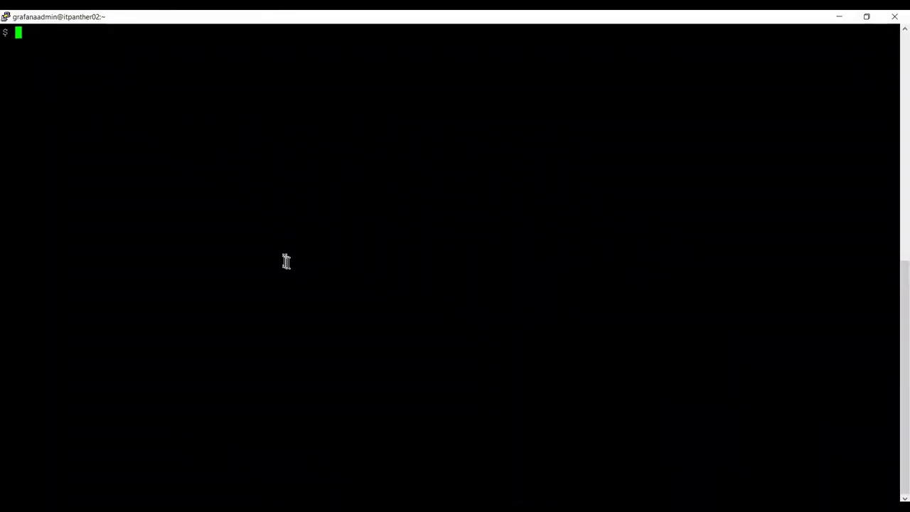
pyautogui.rightClick(292, 261)
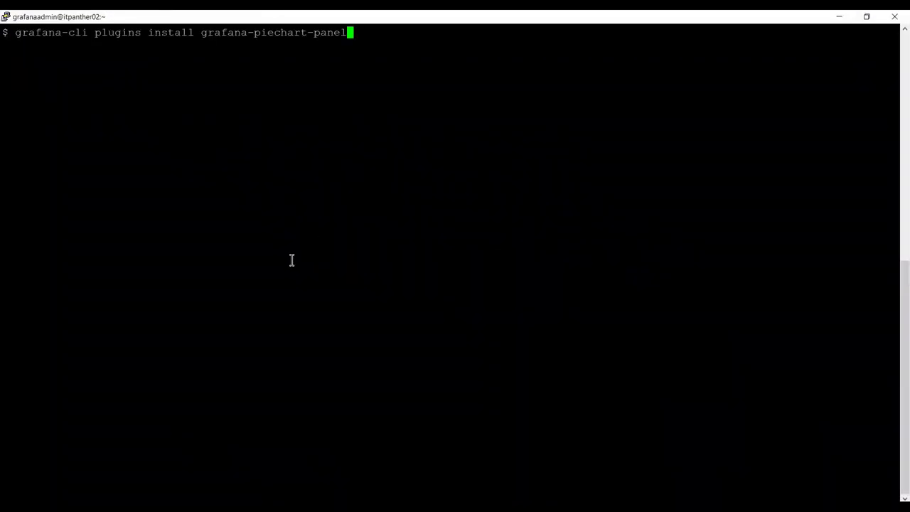
pyautogui.write('sudo')
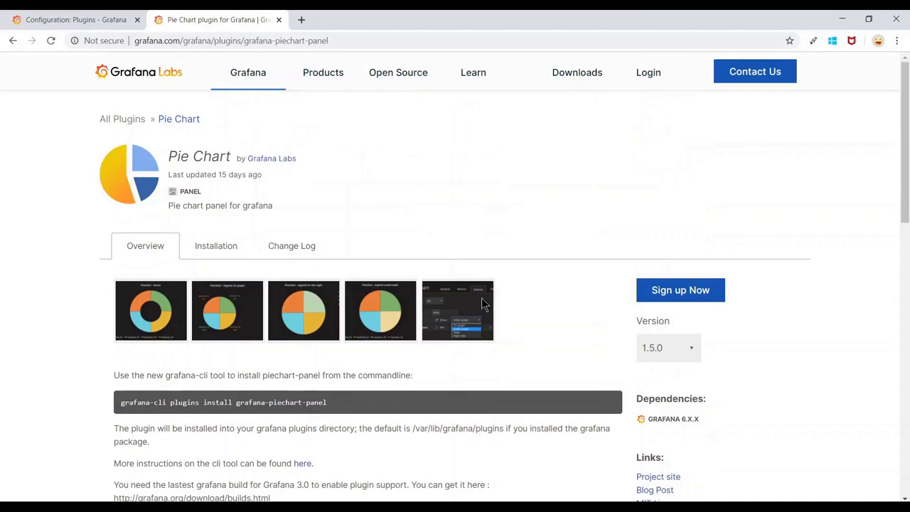
pyautogui.scroll(-4, 296, 366)
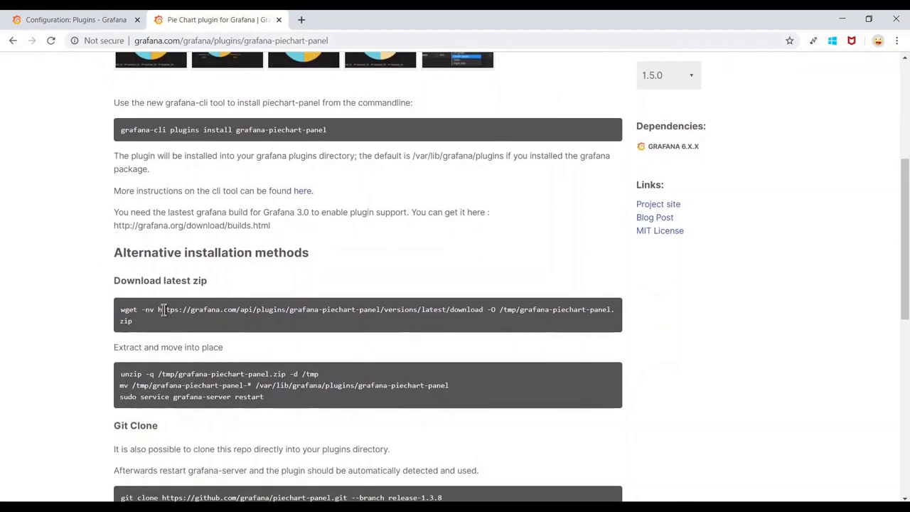
pyautogui.moveTo(163, 310); pyautogui.dragTo(483, 309)
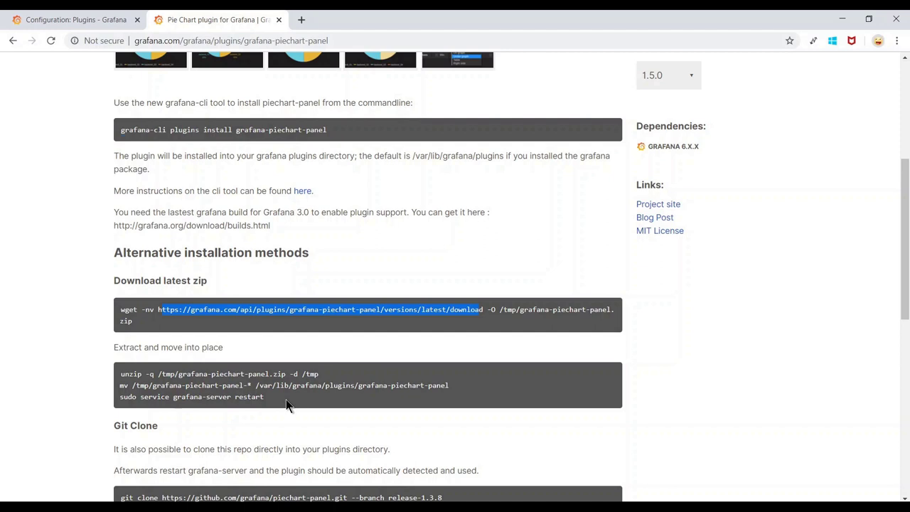
pyautogui.moveTo(120, 380); pyautogui.dragTo(422, 378)
pyautogui.click(404, 396)
pyautogui.moveTo(121, 400); pyautogui.dragTo(269, 403)
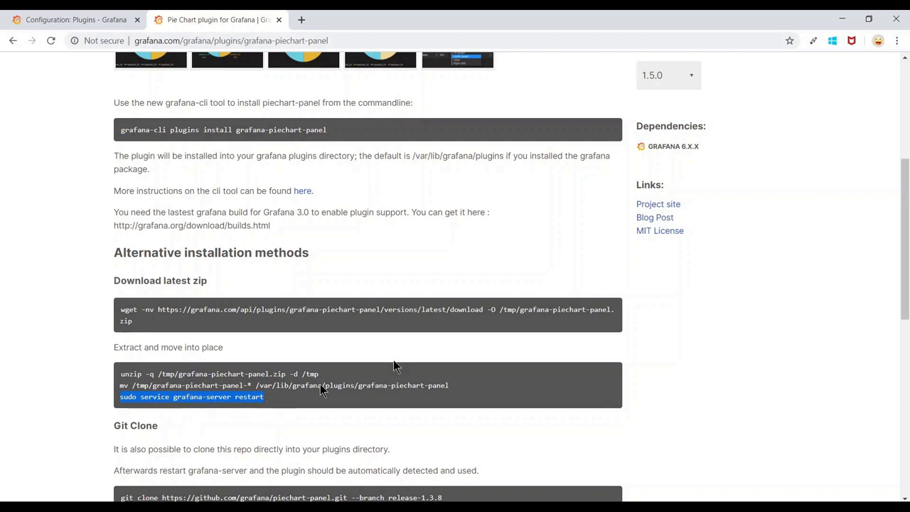
pyautogui.scroll(4, 458, 336)
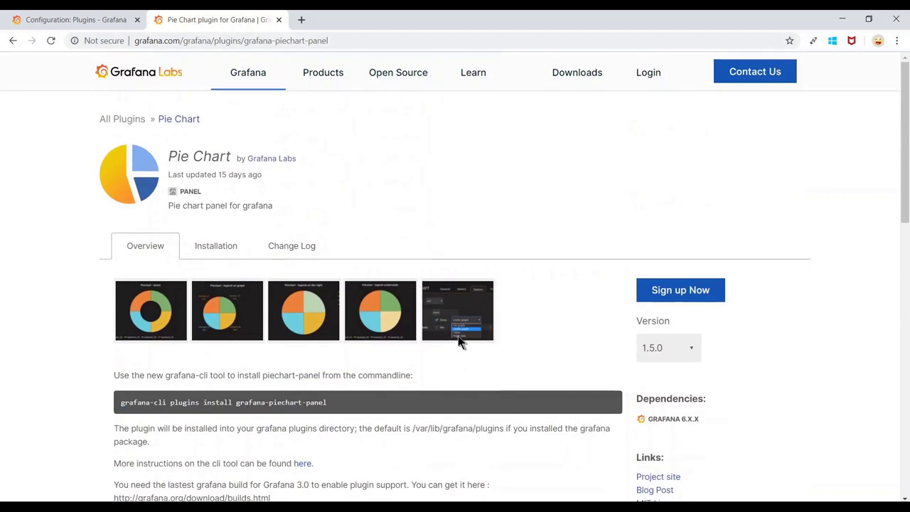
pyautogui.scroll(-1, 458, 336)
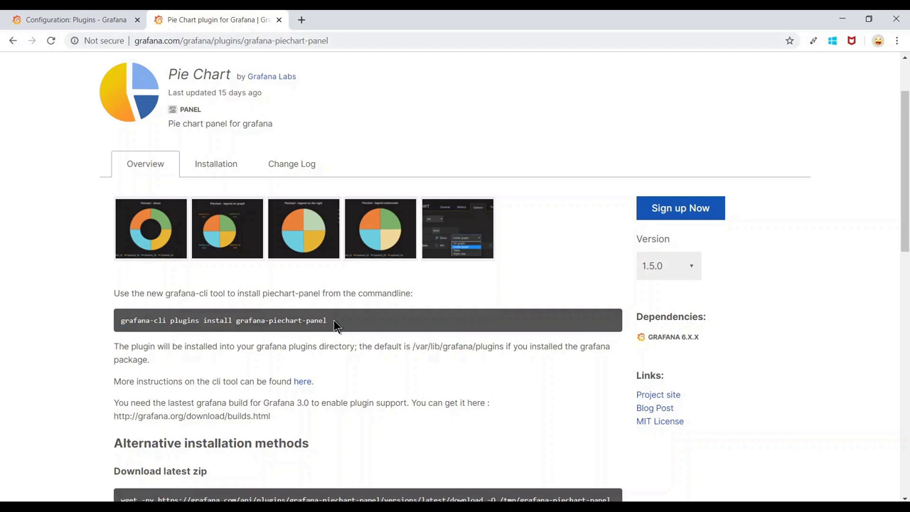
pyautogui.moveTo(333, 320); pyautogui.dragTo(123, 321)
pyautogui.click(142, 321)
# Install grafana-piechart-panel 1.5.0 and restart grafana-server with sudo.
pyautogui.moveTo(187, 508)
pyautogui.click(231, 477)
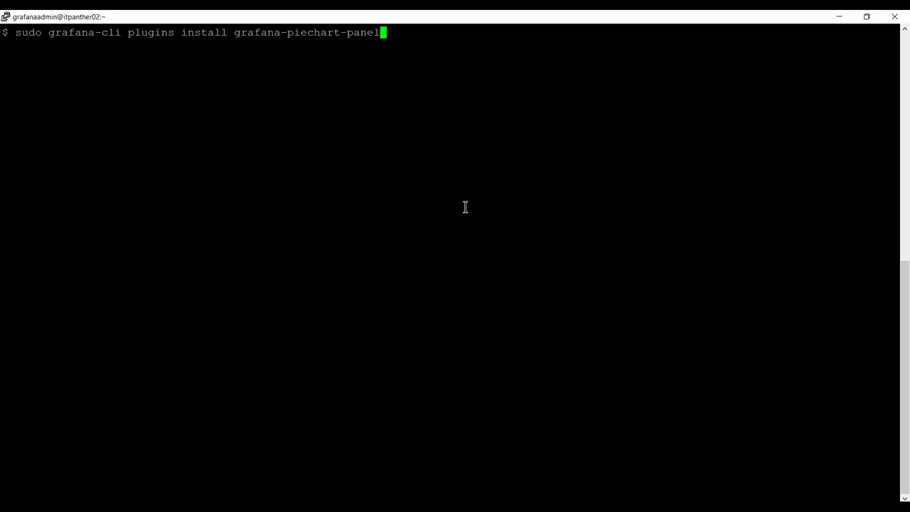
pyautogui.press('Return')
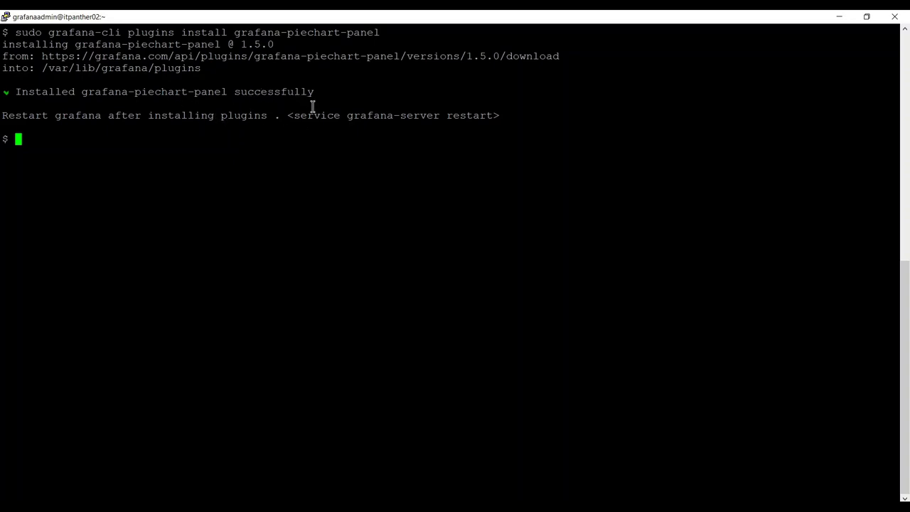
pyautogui.moveTo(298, 118); pyautogui.dragTo(487, 115)
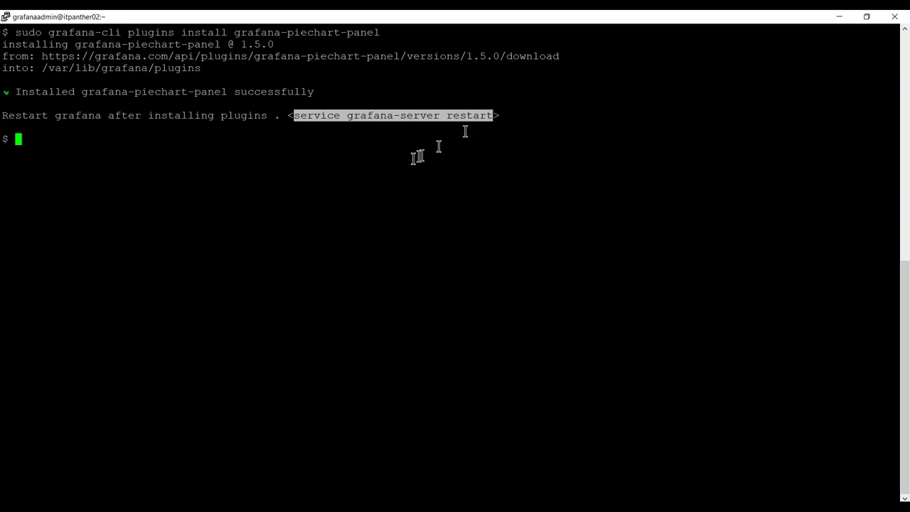
pyautogui.rightClick(278, 143)
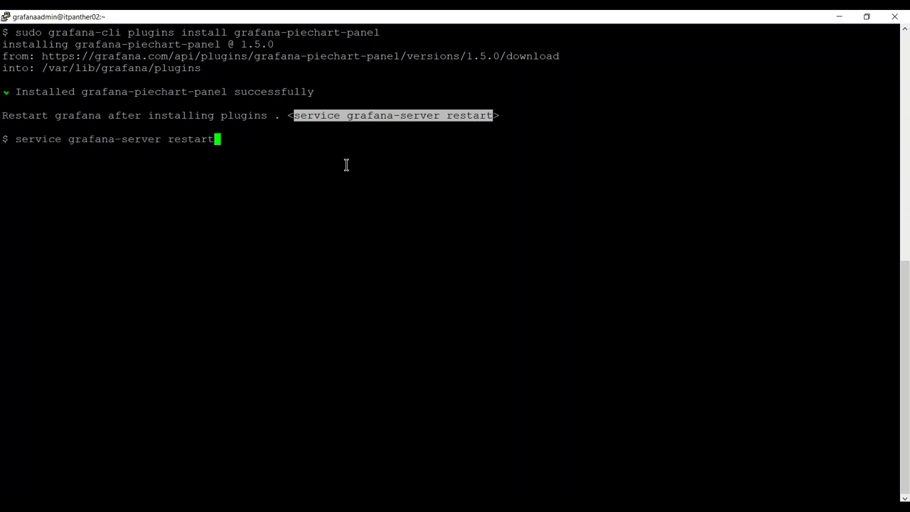
pyautogui.press('Return')
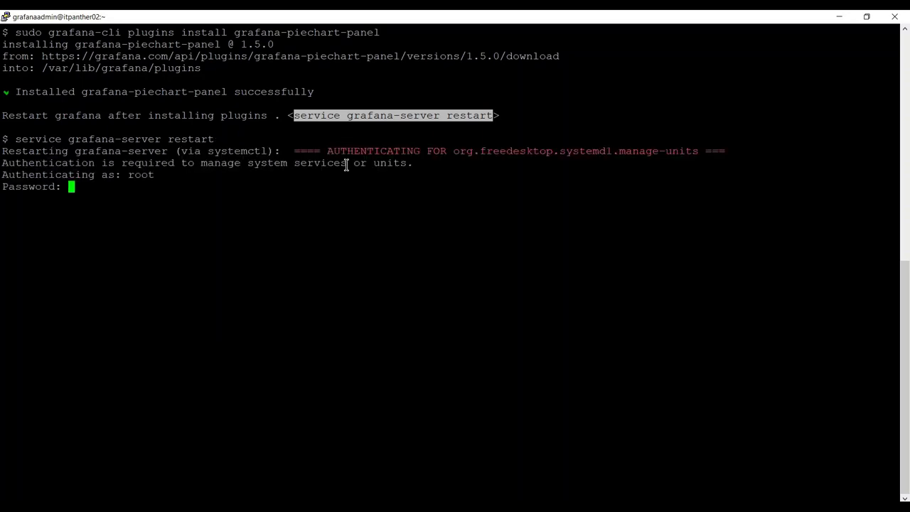
pyautogui.press('Return')
pyautogui.press('Up')
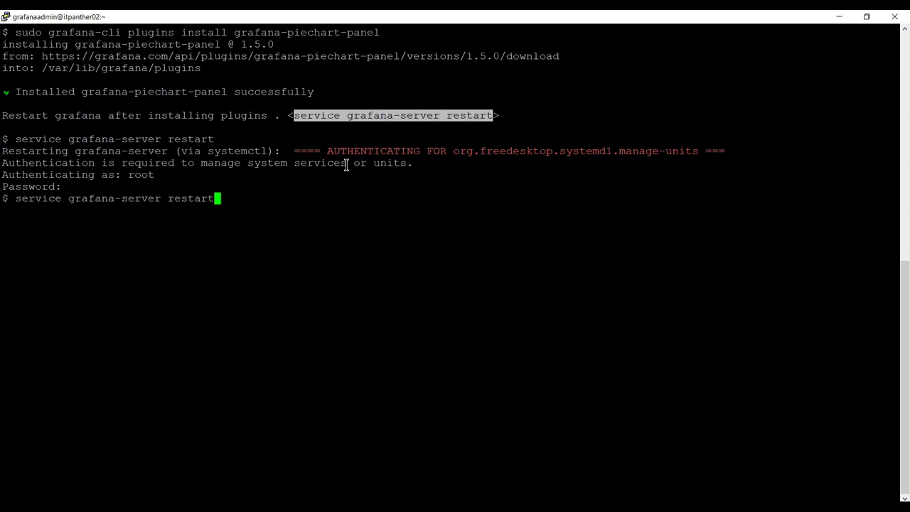
pyautogui.press('Home')
pyautogui.write('sudo')
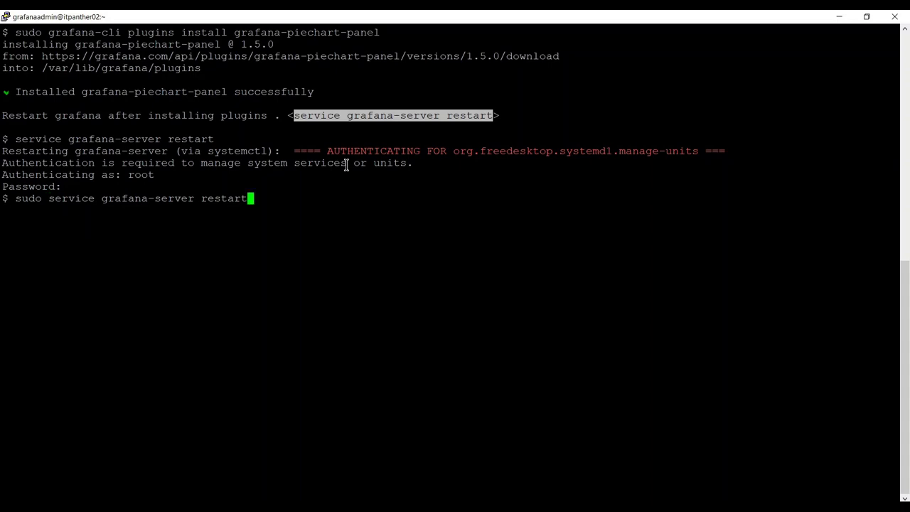
pyautogui.press('Return')
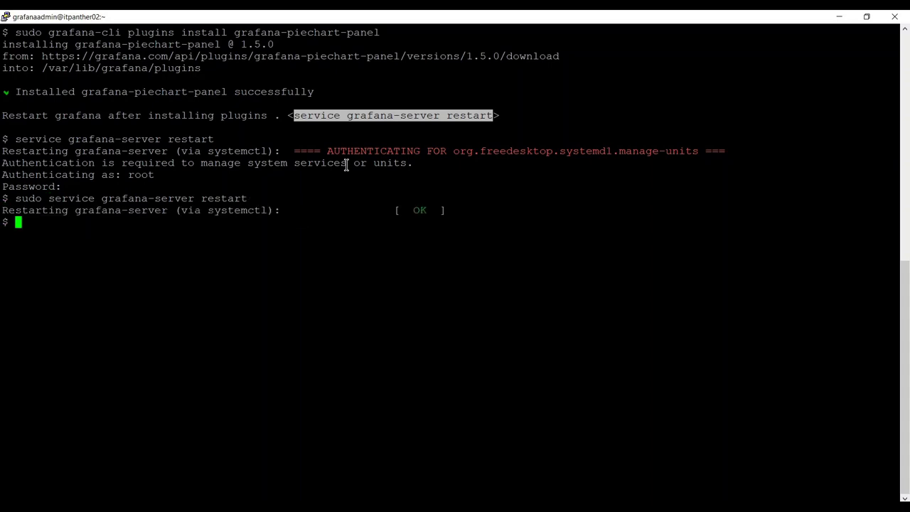
# Run sudo service grafana-server status to confirm it is active (running).
pyautogui.press('Up')
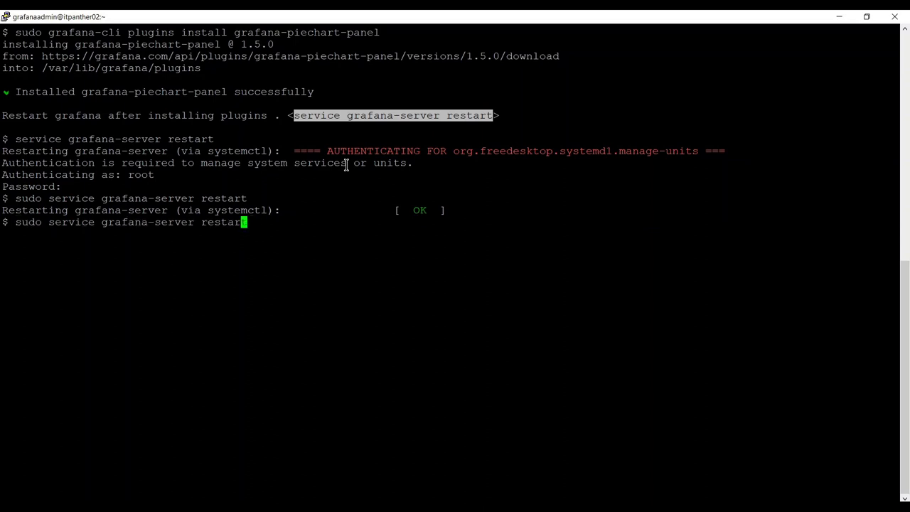
pyautogui.press('Left')
pyautogui.press('Left')
pyautogui.press('Left')
pyautogui.press('Left')
pyautogui.press('Left')
pyautogui.press('BackSpace')
pyautogui.press('BackSpace')
pyautogui.press('BackSpace')
pyautogui.press('BackSpace')
pyautogui.press('BackSpace')
pyautogui.write('tatus')
pyautogui.press('Return')
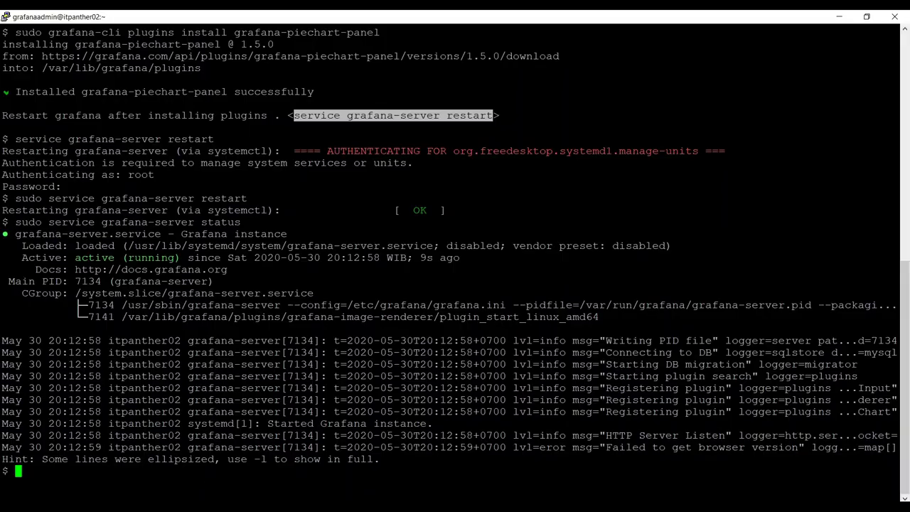
pyautogui.hotkey('alt', 'Tab')
# Reload Configuration > Plugins and confirm the Signed Pie Chart panel plugin is listed.
pyautogui.scroll(5, 482, 298)
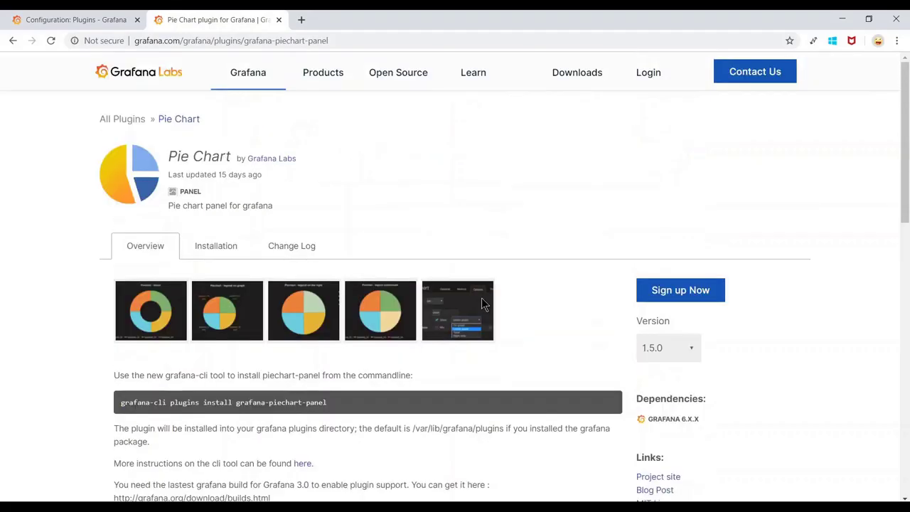
pyautogui.hotkey('ctrl', 'shift', 'Tab')
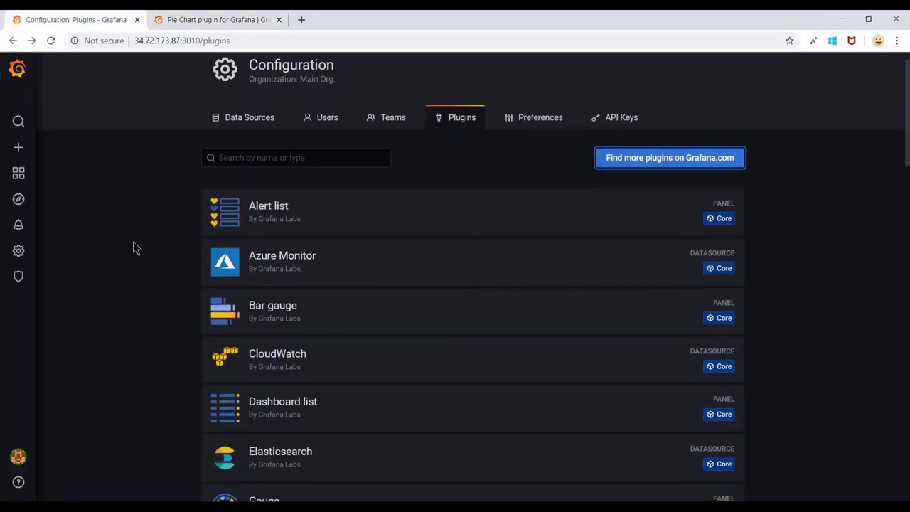
pyautogui.scroll(-6, 133, 241)
pyautogui.scroll(-7, 133, 242)
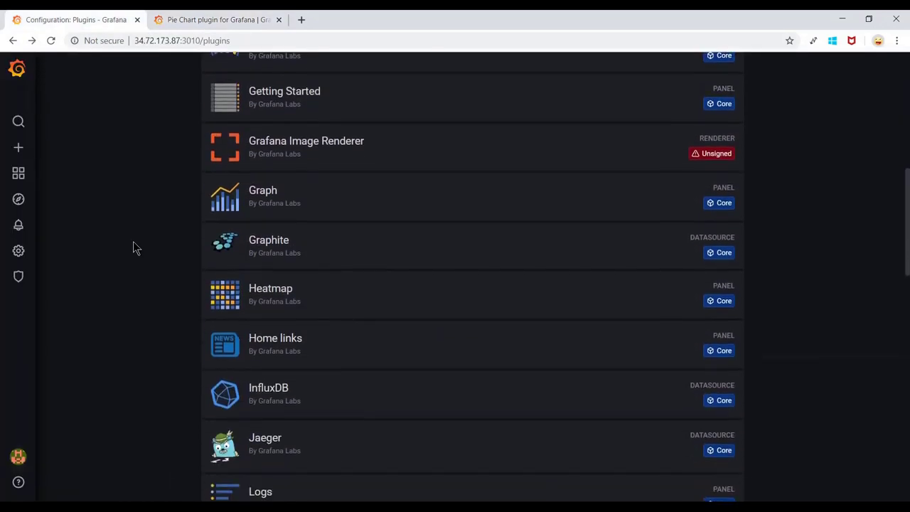
pyautogui.scroll(-3, 133, 241)
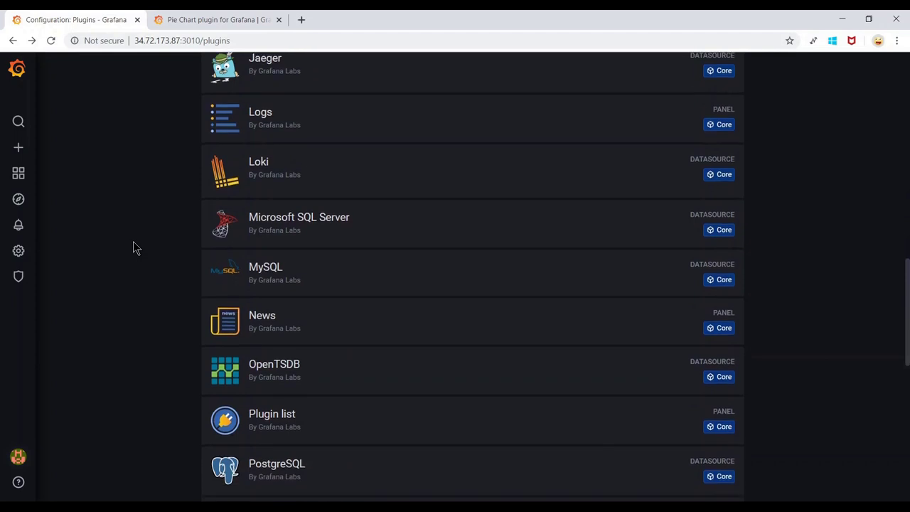
pyautogui.scroll(10, 133, 241)
pyautogui.scroll(1, 133, 242)
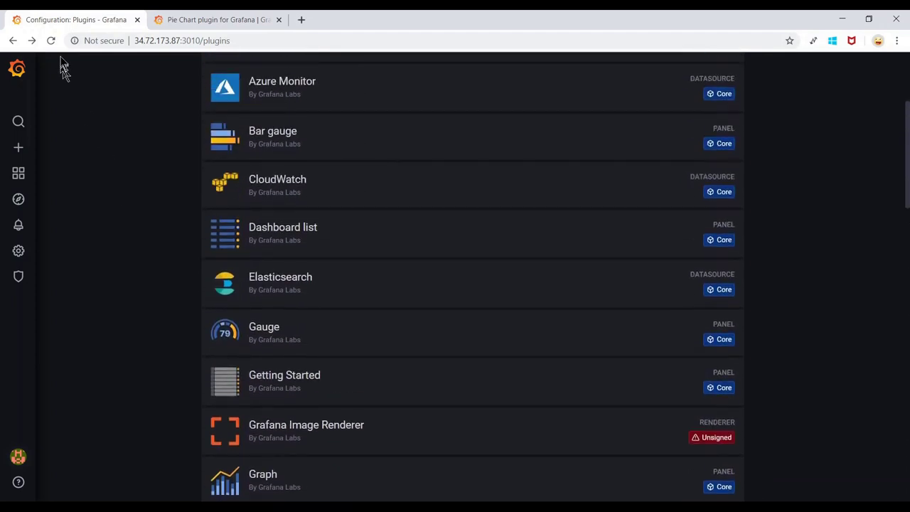
pyautogui.click(51, 41)
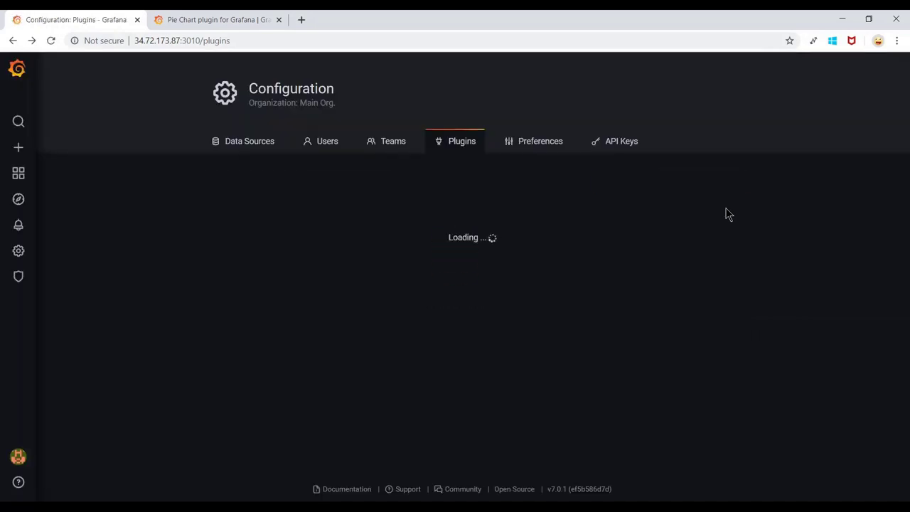
pyautogui.scroll(-4, 727, 212)
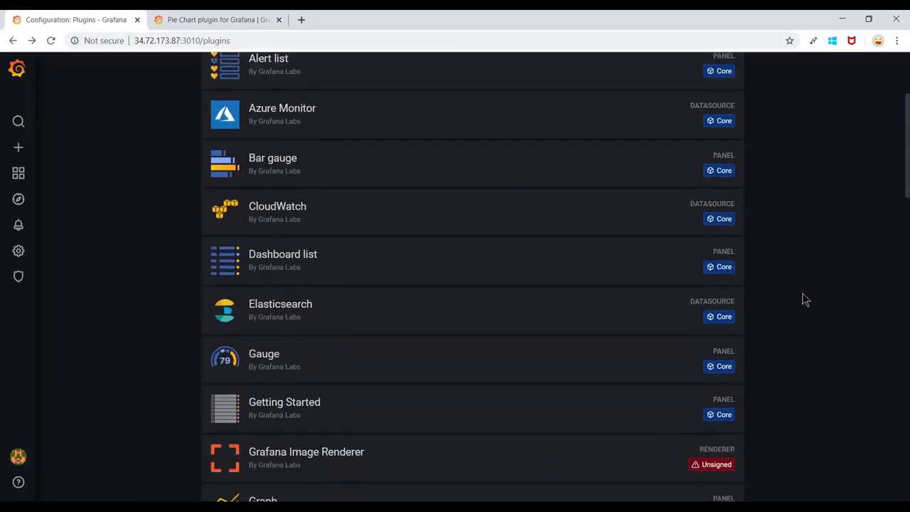
pyautogui.scroll(-4, 802, 286)
pyautogui.scroll(-9, 802, 287)
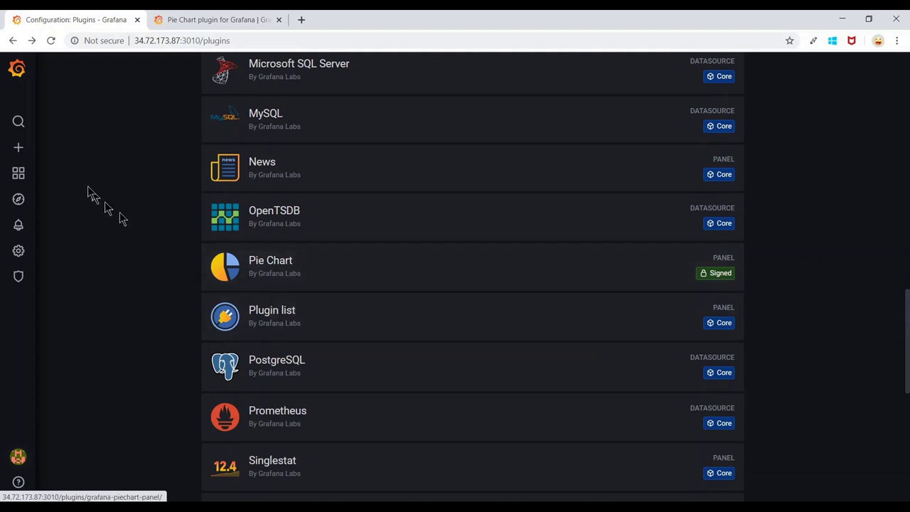
# Add a new Pie Chart visualization panel to the Demo Alerts dashboard.
pyautogui.moveTo(22, 182)
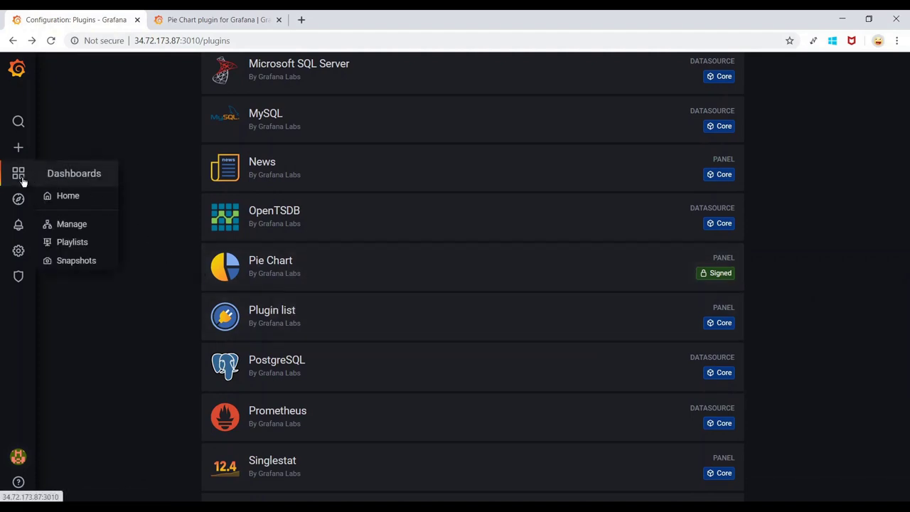
pyautogui.click(73, 224)
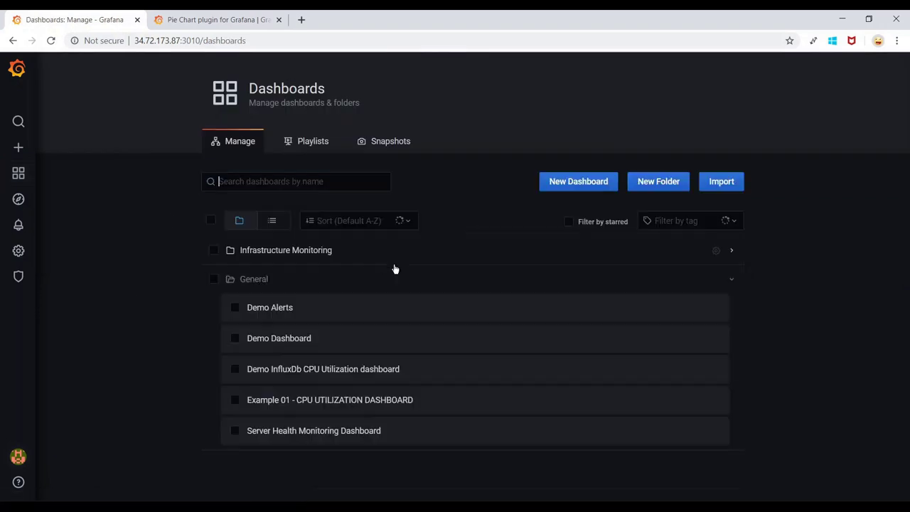
pyautogui.click(282, 308)
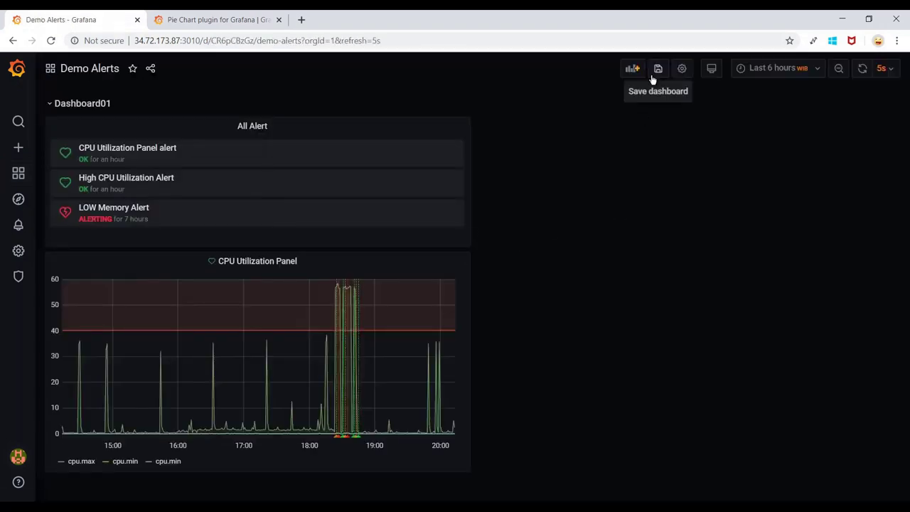
pyautogui.click(632, 69)
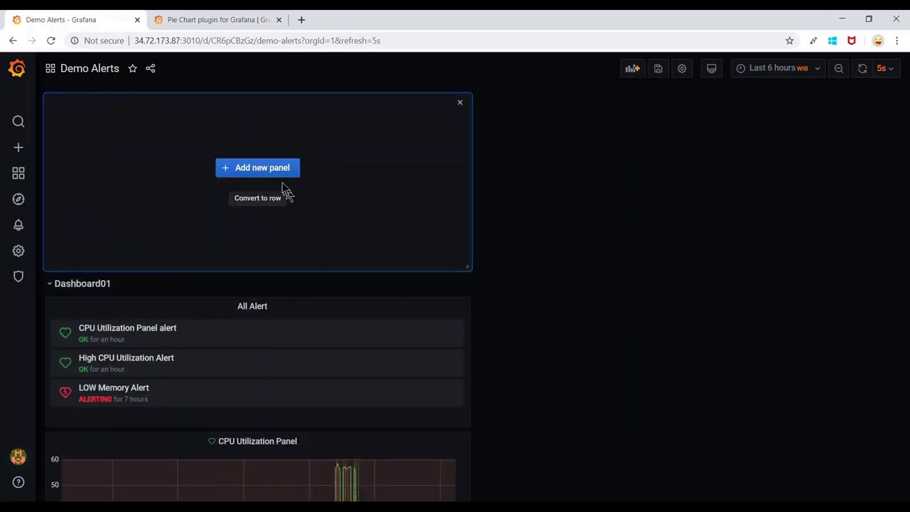
pyautogui.click(263, 168)
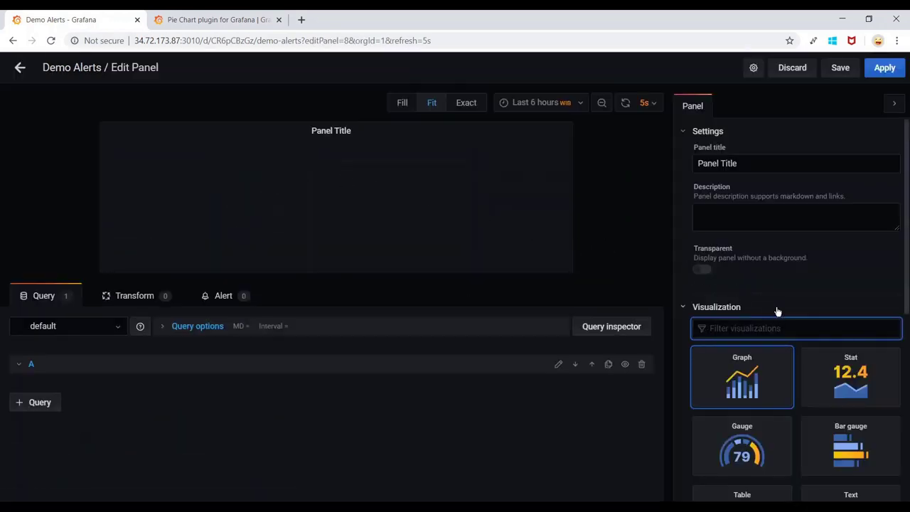
pyautogui.scroll(-4, 780, 312)
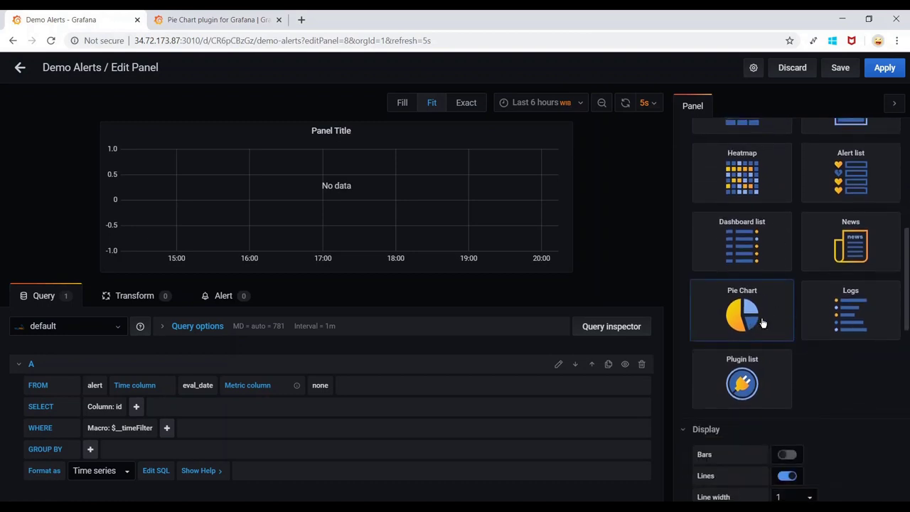
pyautogui.click(762, 324)
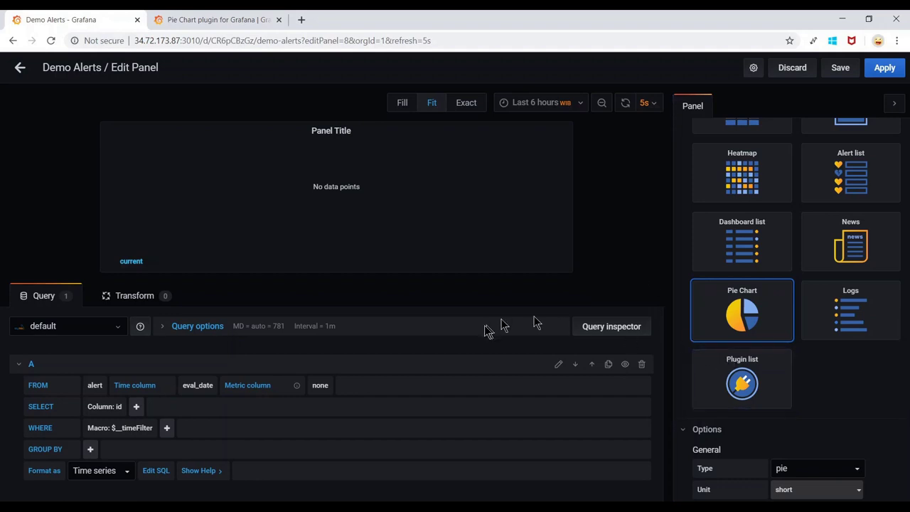
# Point the panel's query at InfluxDB_demo, FROM autogen cpu.
pyautogui.click(101, 328)
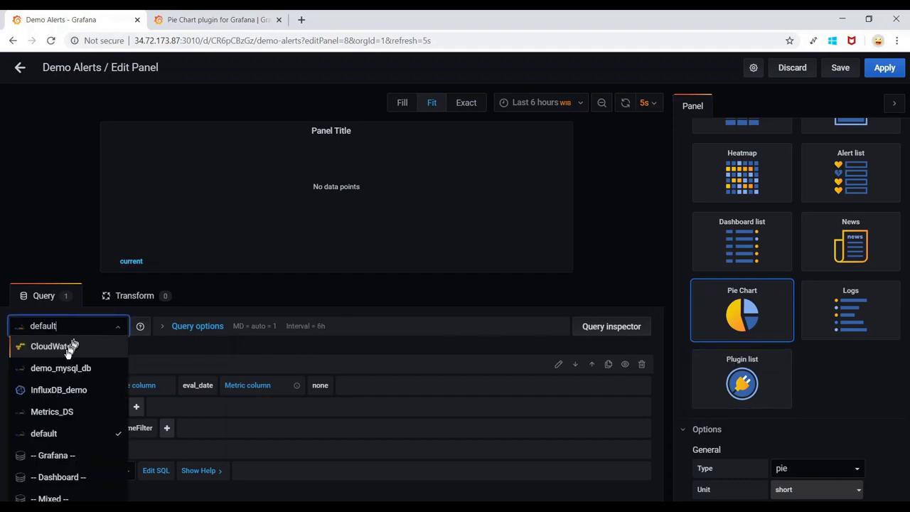
pyautogui.click(83, 390)
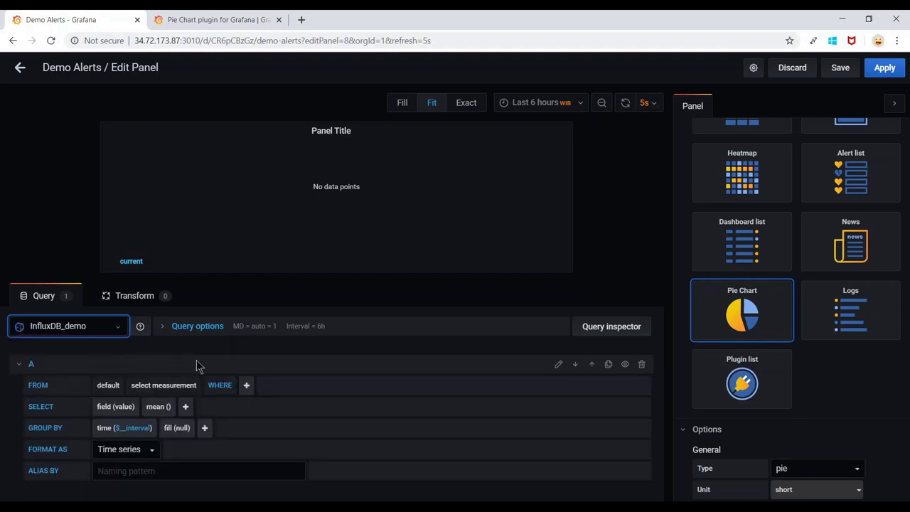
pyautogui.click(114, 385)
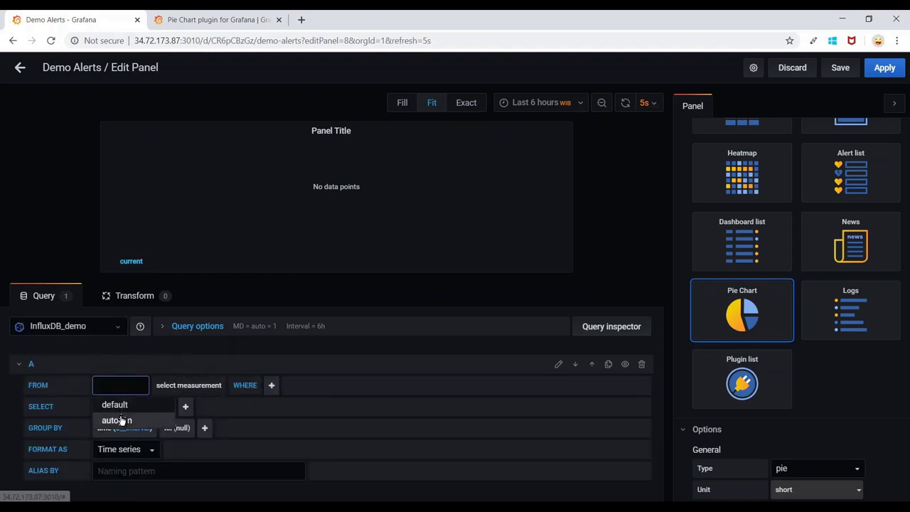
pyautogui.click(122, 420)
pyautogui.click(169, 385)
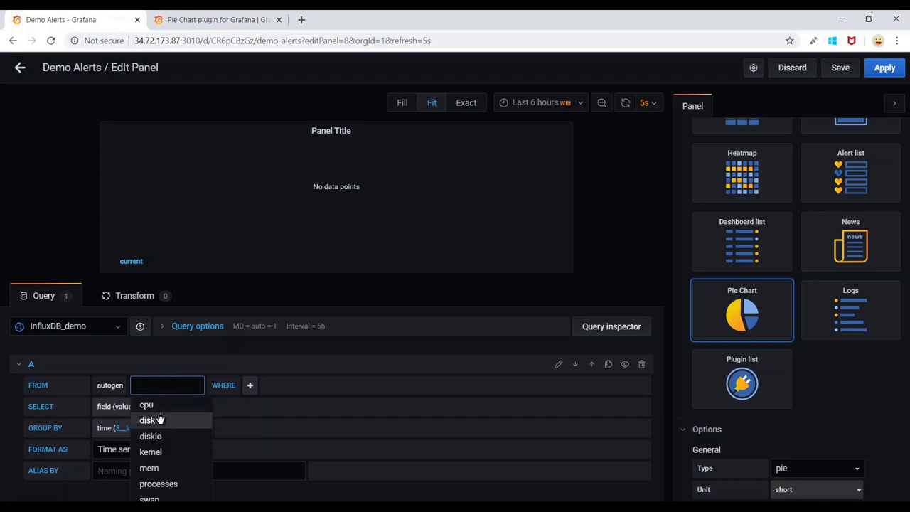
pyautogui.click(150, 404)
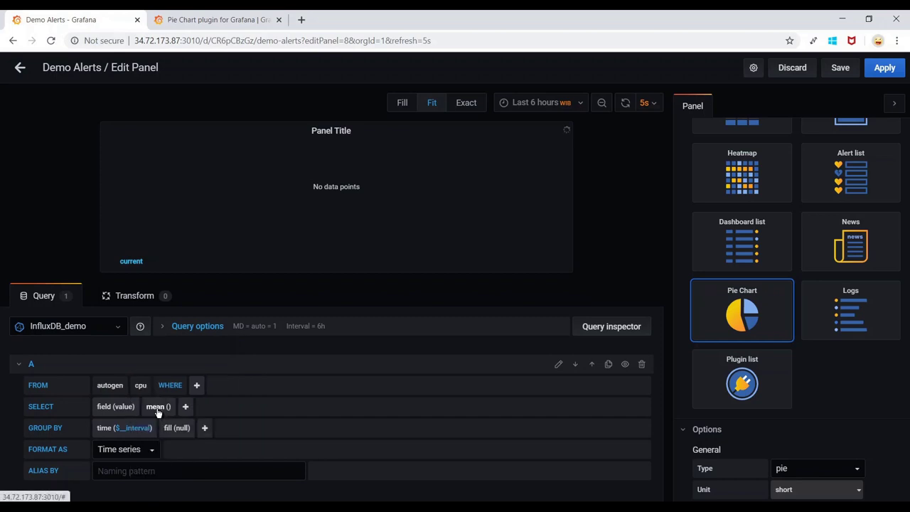
pyautogui.click(197, 386)
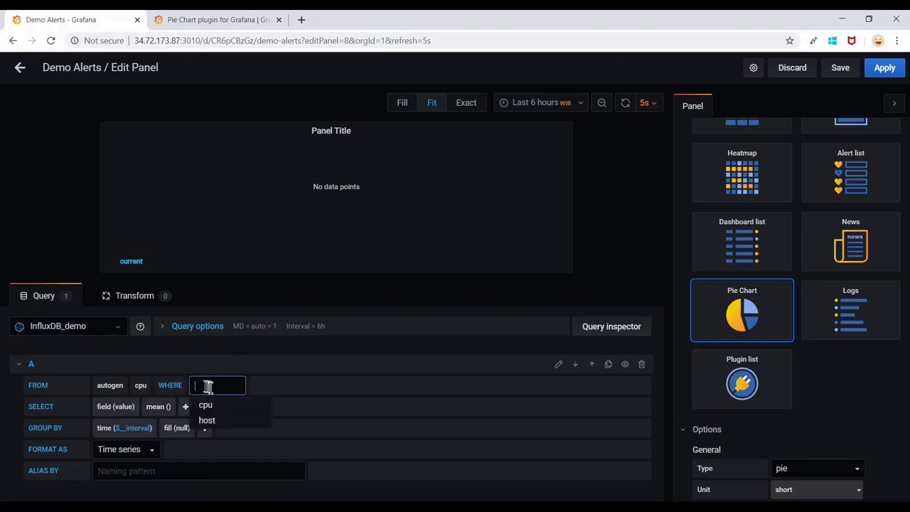
pyautogui.click(117, 406)
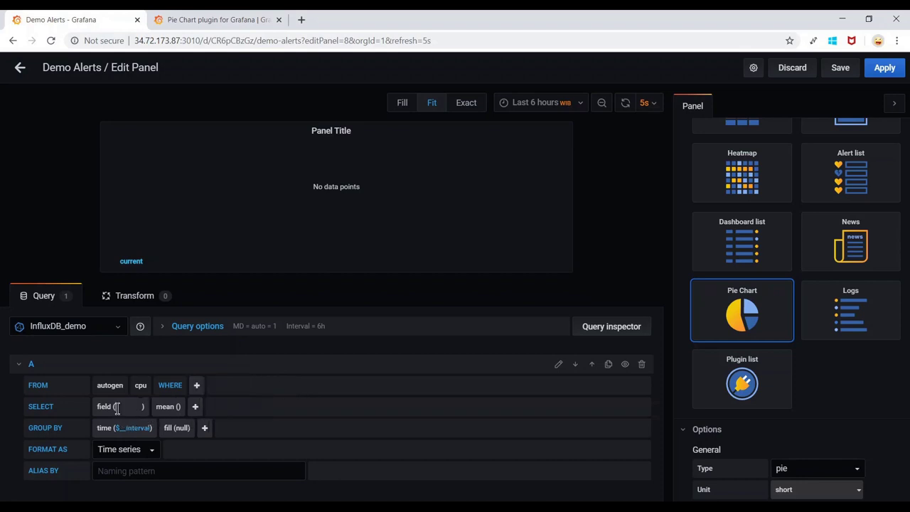
pyautogui.scroll(-1, 163, 473)
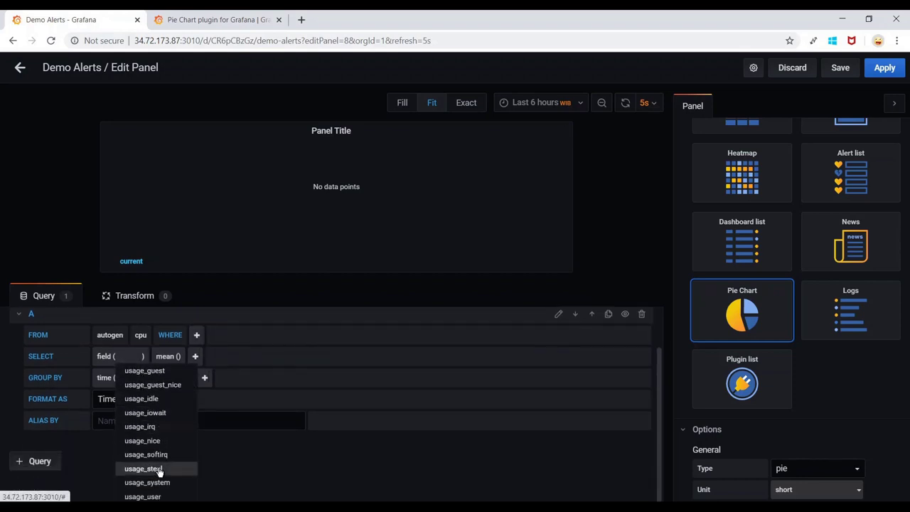
# Select field usage_system and group by tag(cpu), giving cpu-total, cpu0 and cpu1 slices.
pyautogui.click(167, 484)
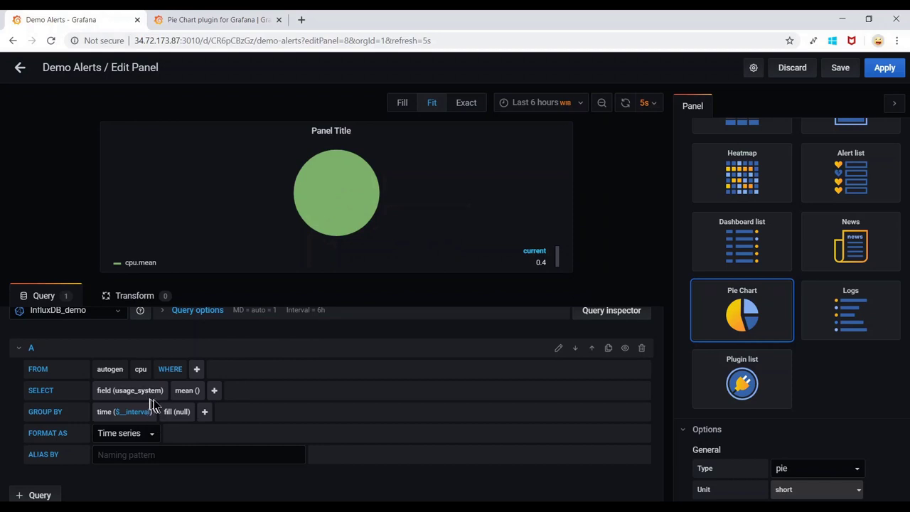
pyautogui.click(205, 413)
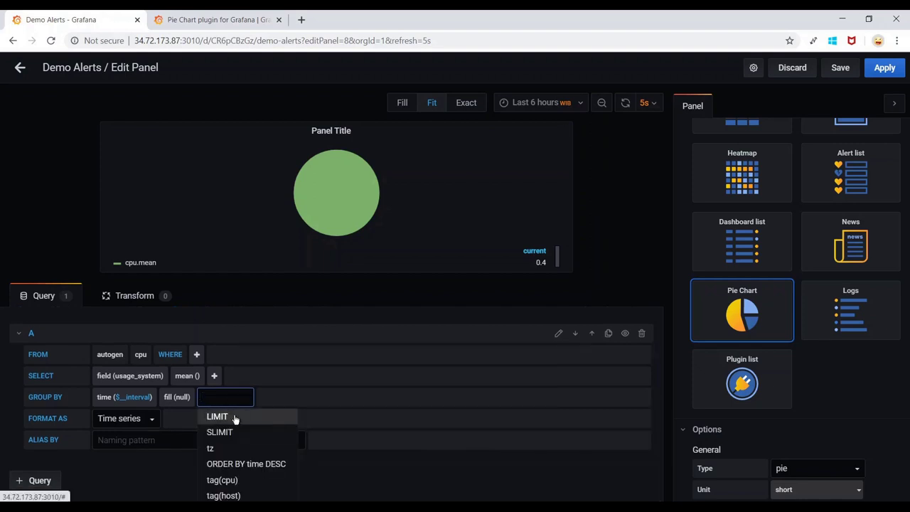
pyautogui.click(238, 480)
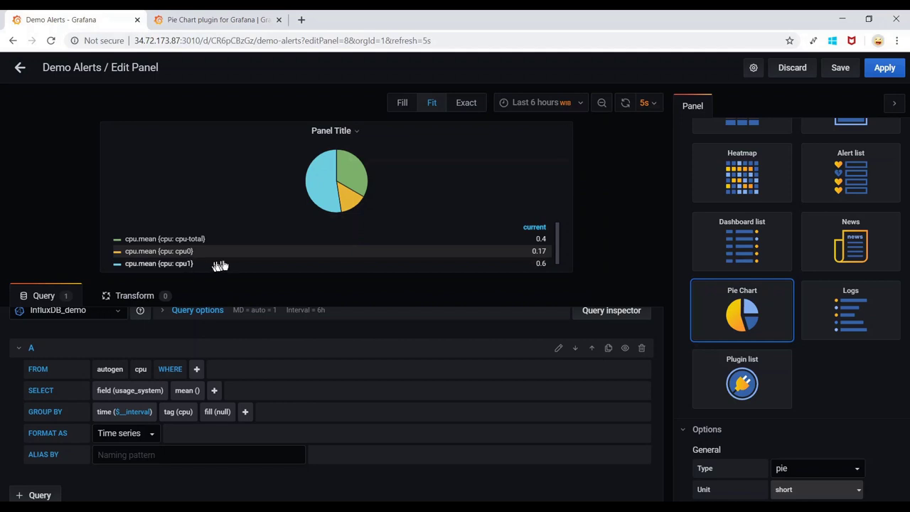
pyautogui.moveTo(315, 195)
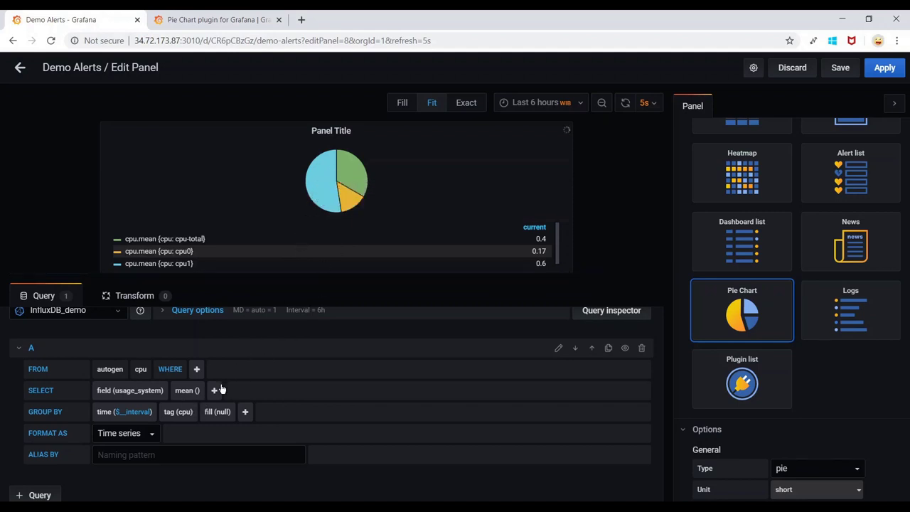
# Replace the mean() aggregation on usage_system with the max selector.
pyautogui.click(185, 392)
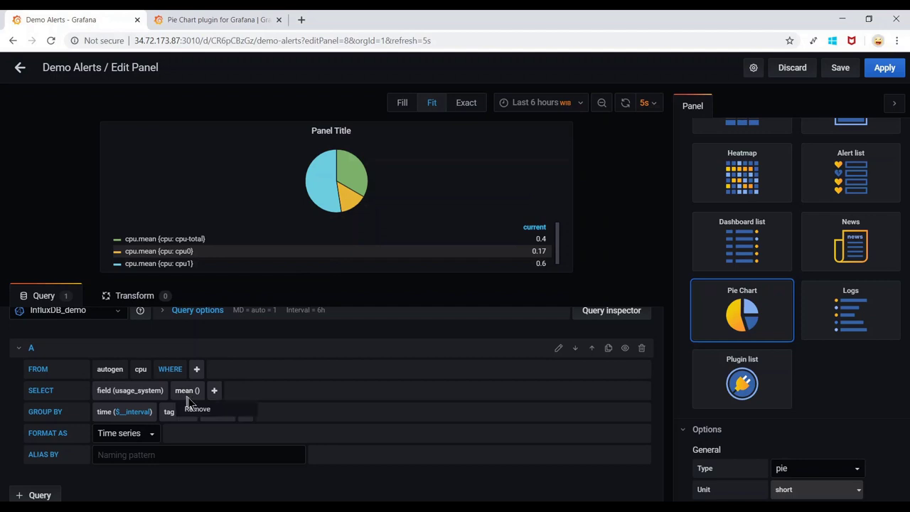
pyautogui.click(206, 411)
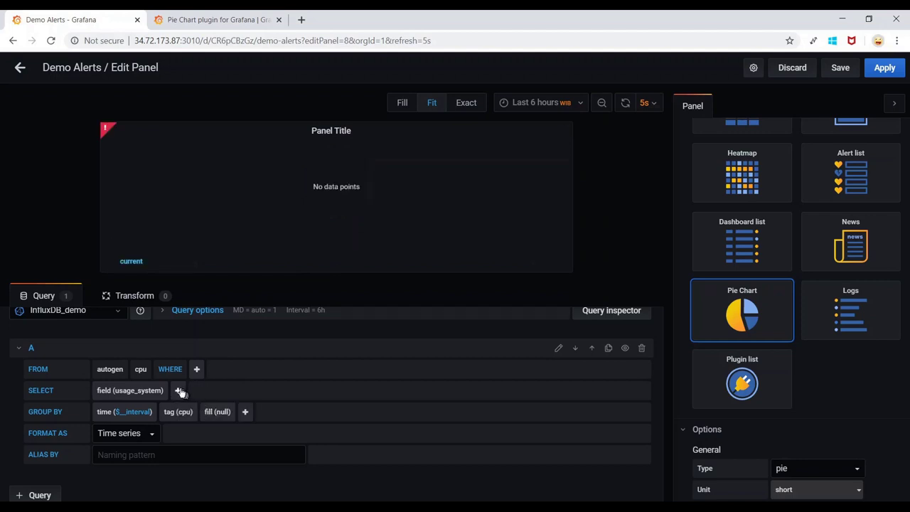
pyautogui.click(180, 392)
pyautogui.scroll(-1, 196, 409)
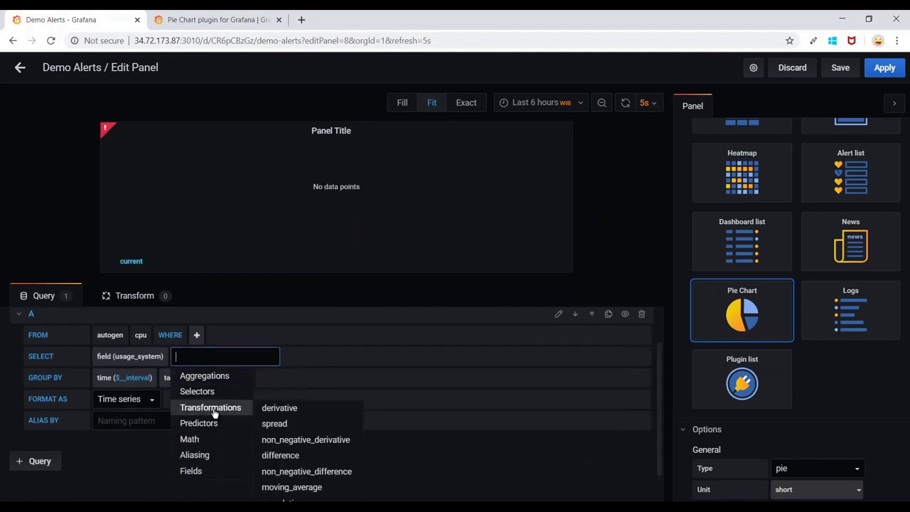
pyautogui.moveTo(210, 402)
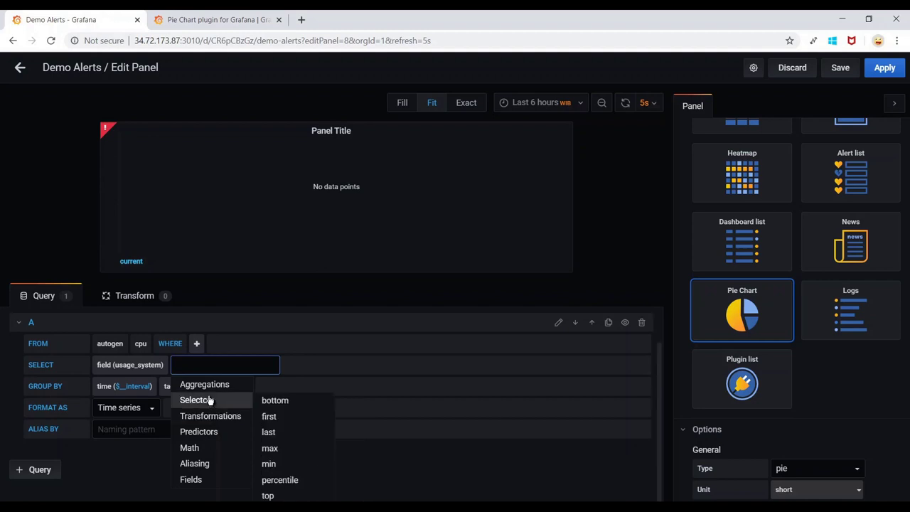
pyautogui.click(270, 448)
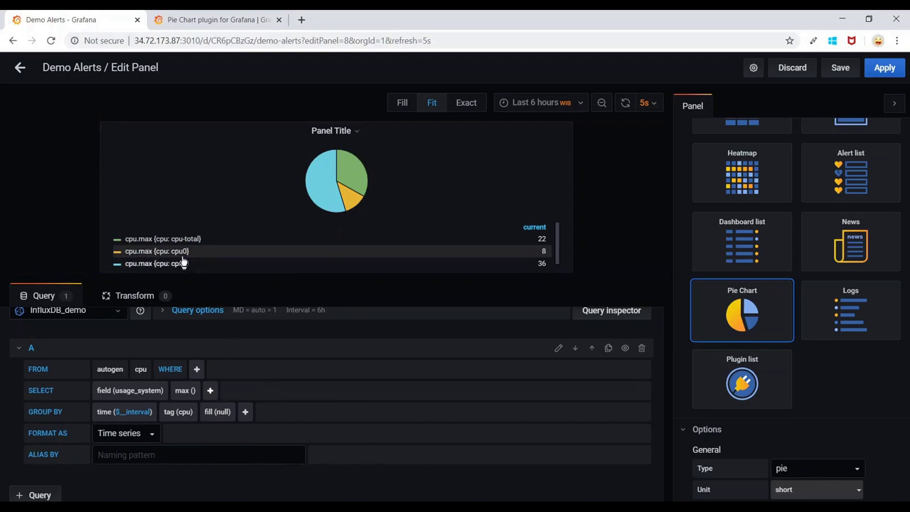
# Set Alias By to $tag_cpu and apply the Max CPU Utilization Pie Chart panel.
pyautogui.click(166, 457)
pyautogui.write('$tag_cpu')
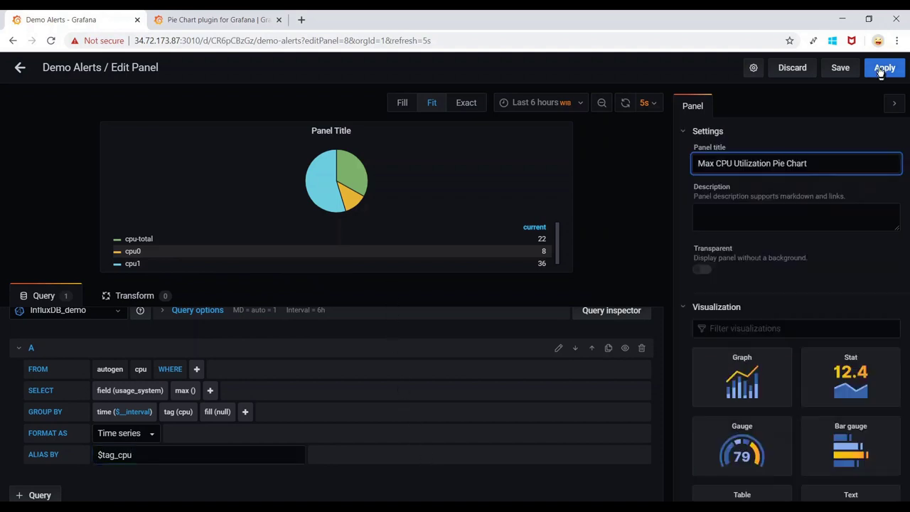
pyautogui.click(884, 67)
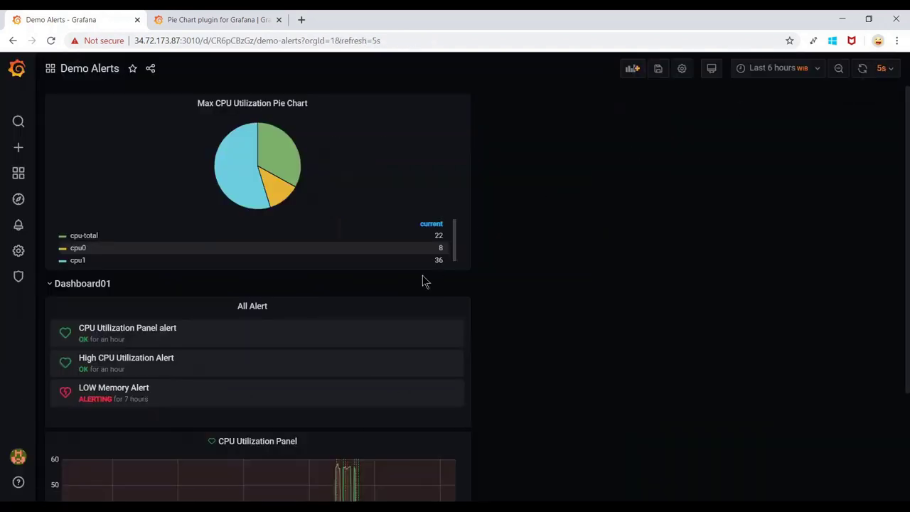
# Switch to the 'Pie Chart plugin for Grafana' browser tab.
pyautogui.click(212, 18)
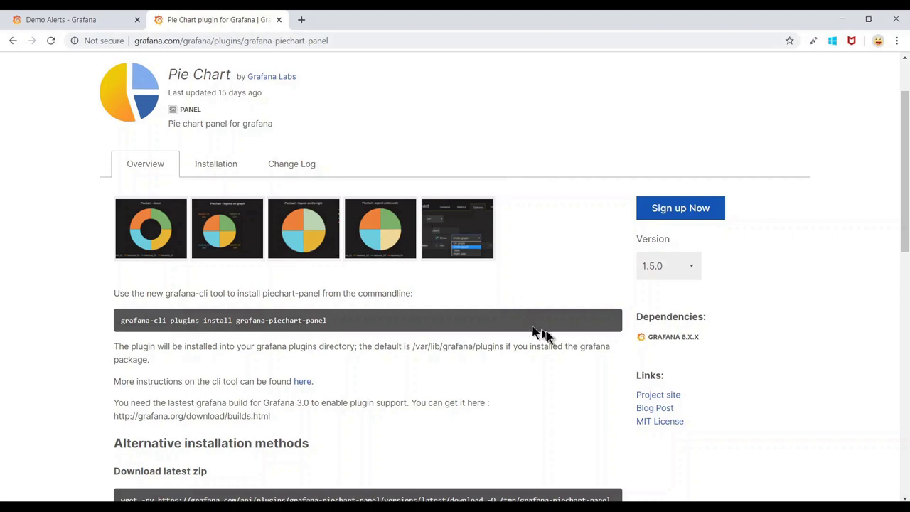
# Scroll through the Pie Chart installation notes on zip download, git clone and custom directory.
pyautogui.scroll(-4, 547, 336)
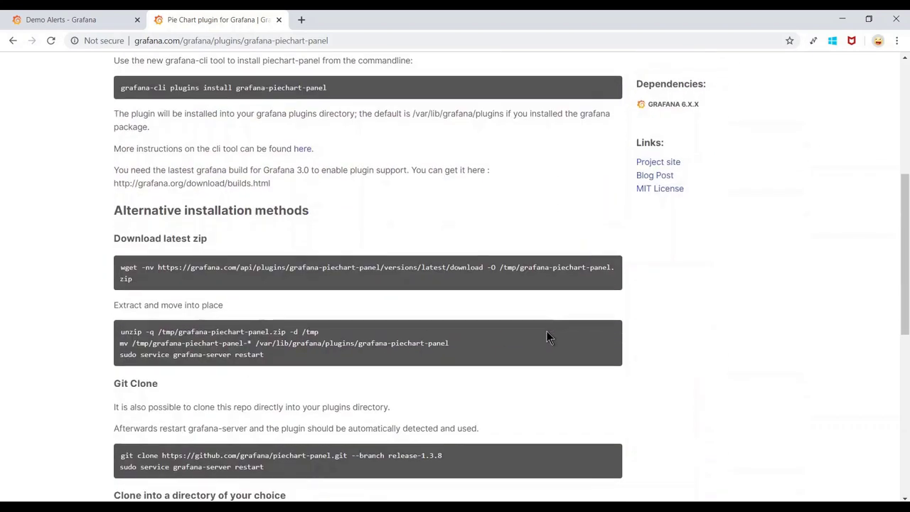
pyautogui.scroll(-3, 545, 328)
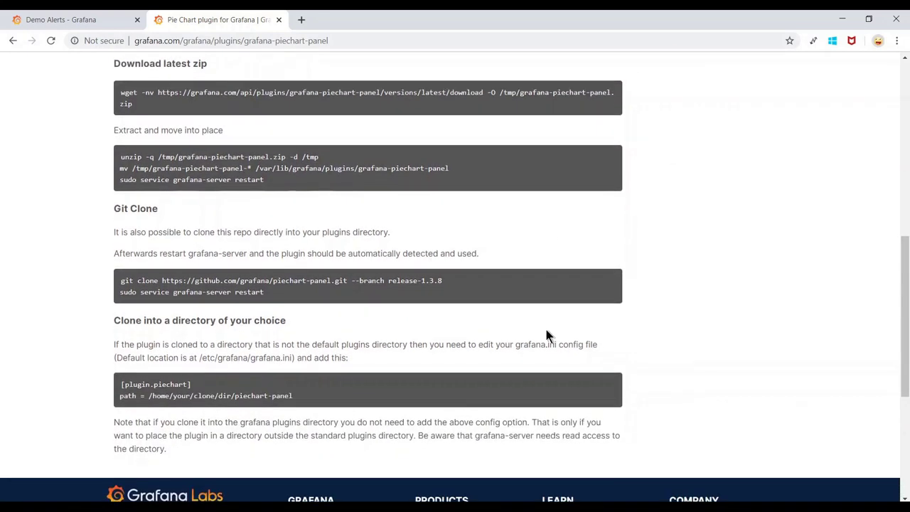
pyautogui.scroll(10, 546, 335)
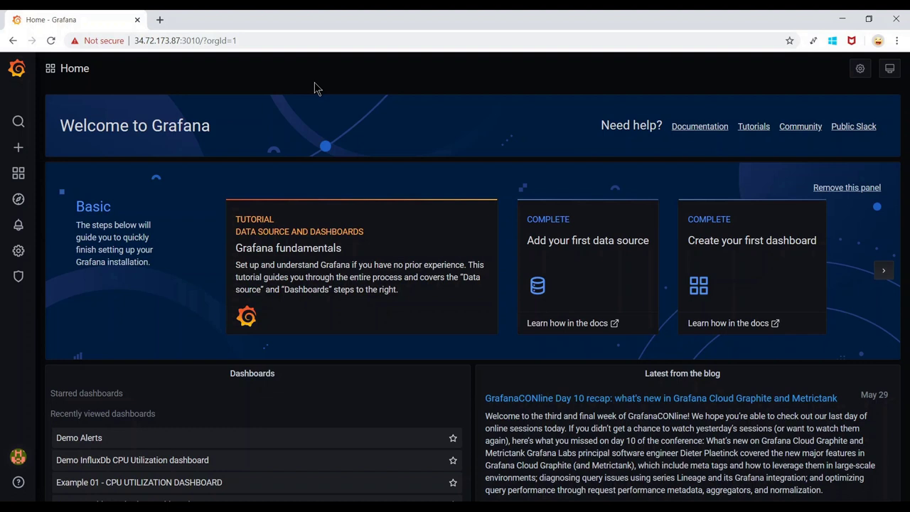
# Open Server Admin > Users and start adding a new user.
pyautogui.moveTo(18, 277)
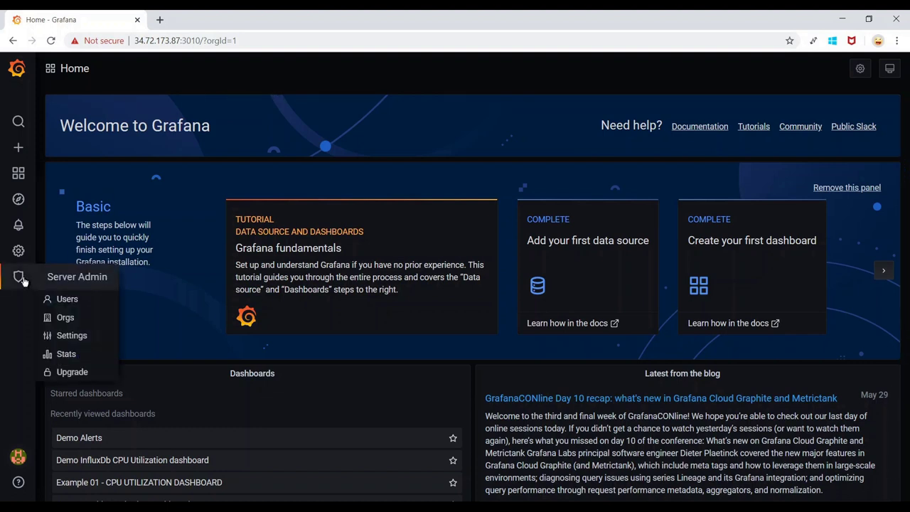
pyautogui.click(87, 305)
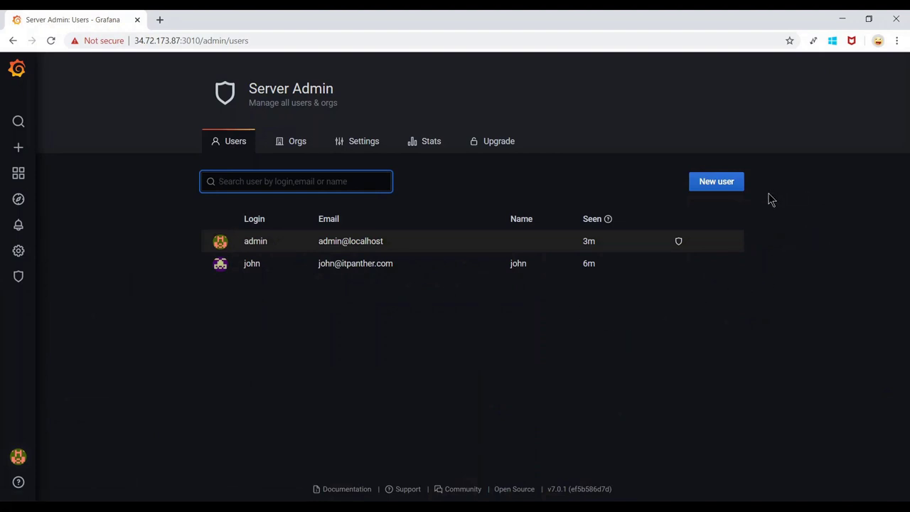
pyautogui.click(729, 185)
# Fill in the new user's name, e-mail, username and password, and create the account.
pyautogui.click(380, 215)
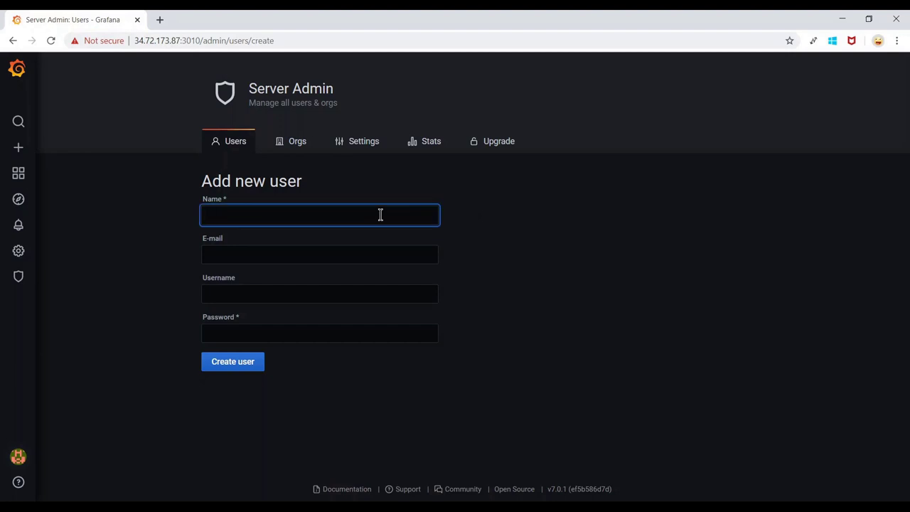
pyautogui.press('Tab')
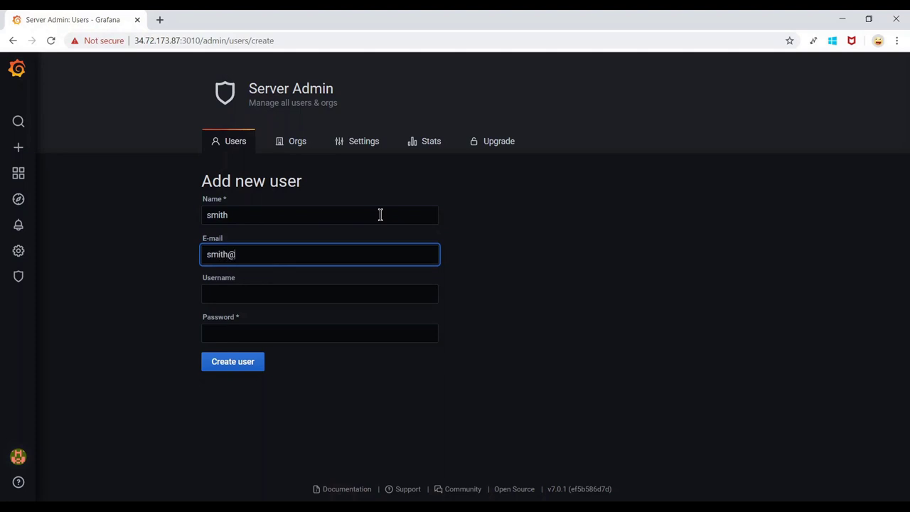
pyautogui.press('Tab')
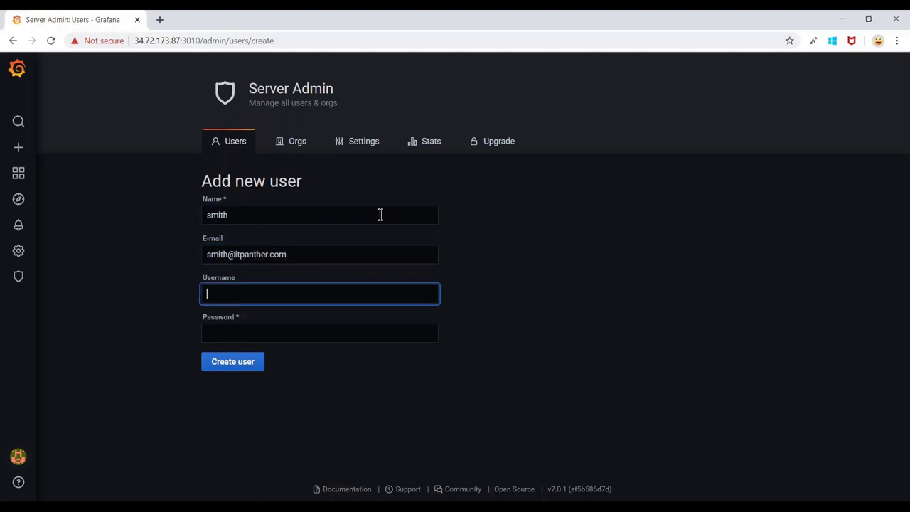
pyautogui.press('Tab')
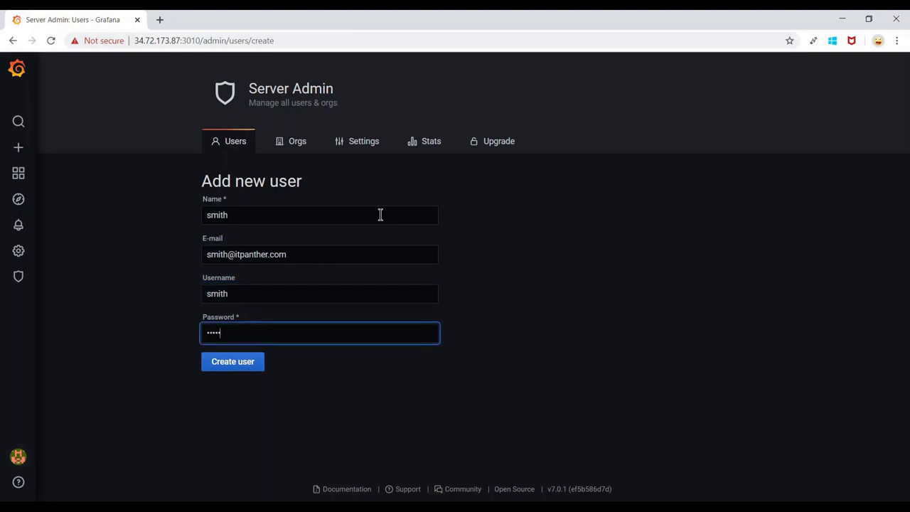
pyautogui.click(257, 367)
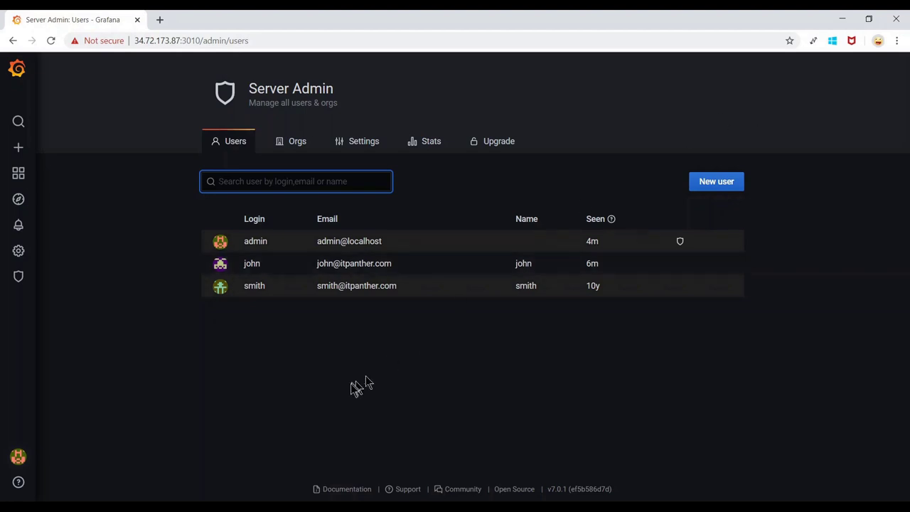
# Open the new user's account page and save their Main Org. role unchanged as Viewer.
pyautogui.click(257, 295)
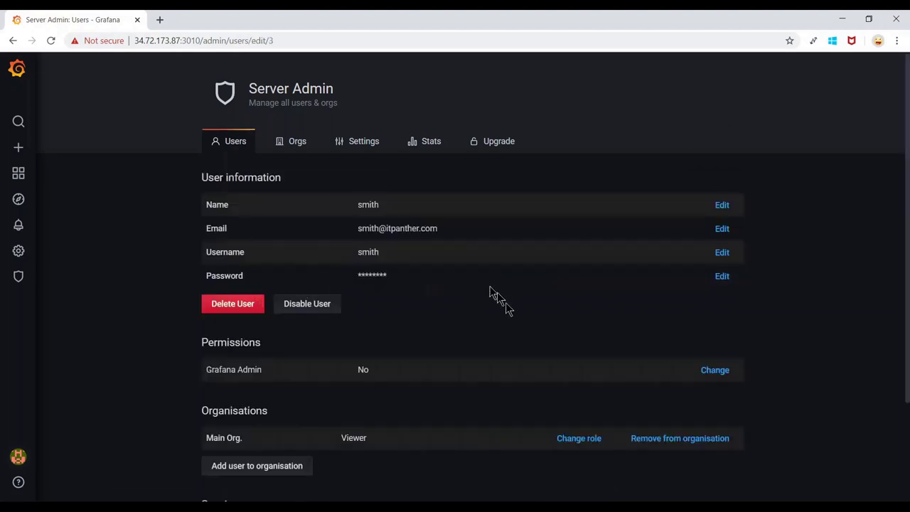
pyautogui.scroll(-1, 505, 307)
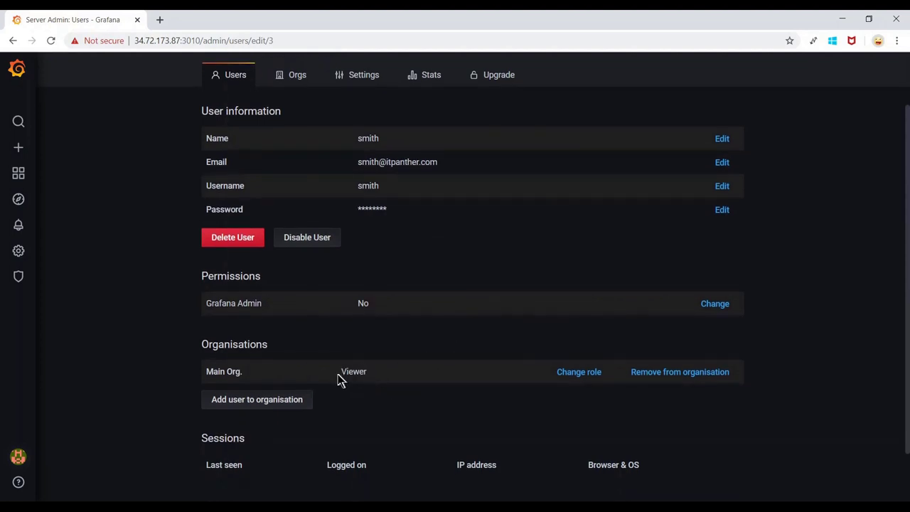
pyautogui.moveTo(338, 373); pyautogui.dragTo(419, 370)
pyautogui.scroll(-1, 419, 370)
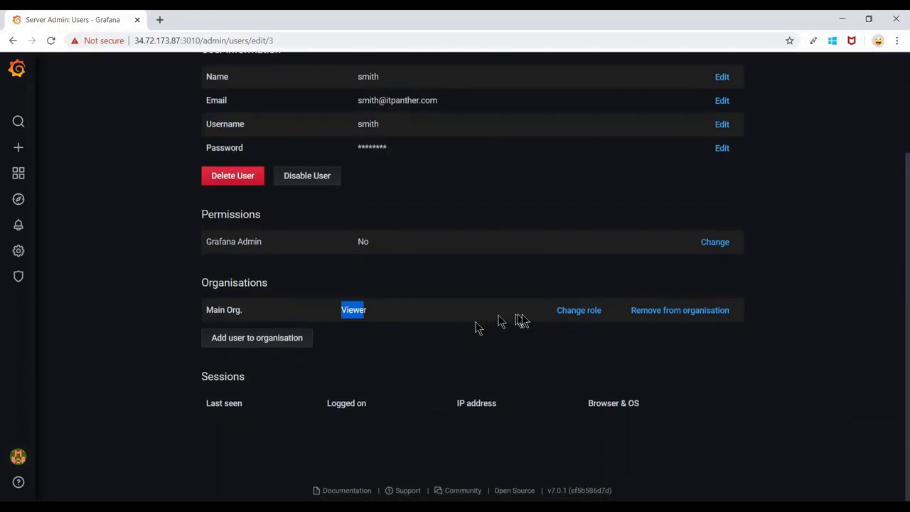
pyautogui.click(570, 317)
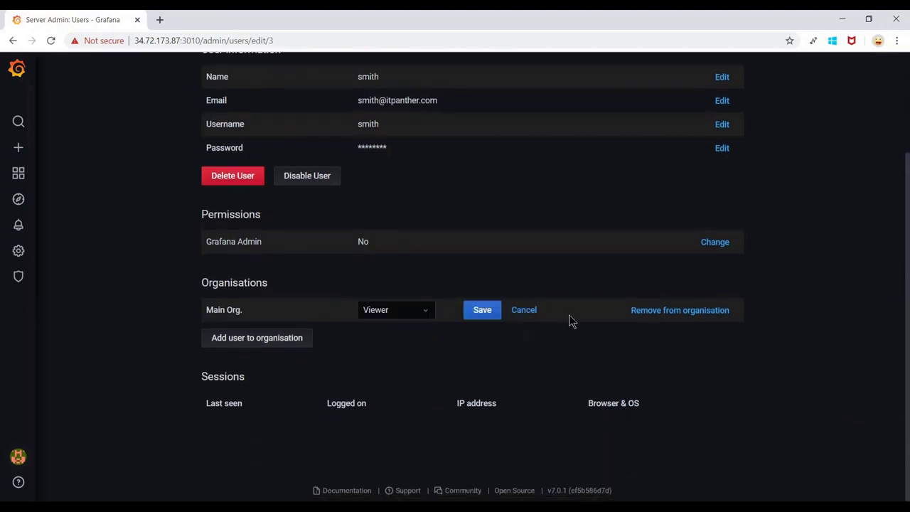
pyautogui.click(420, 317)
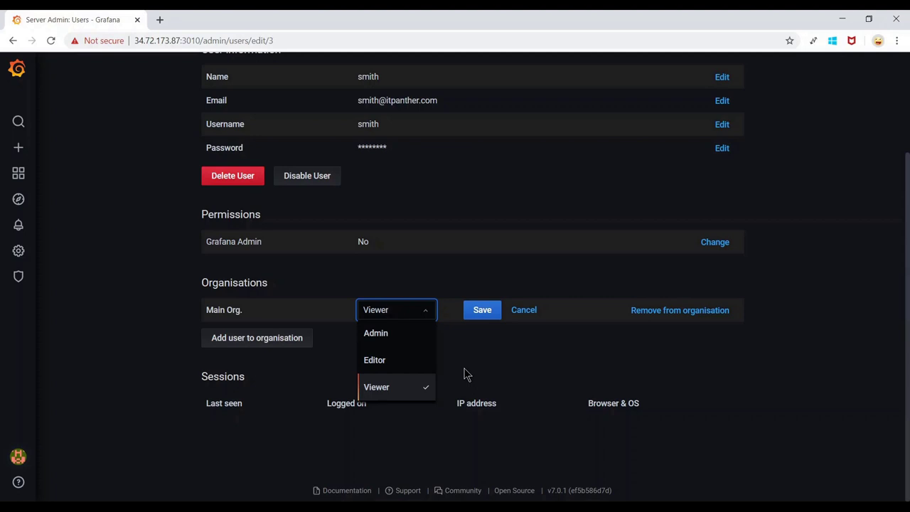
pyautogui.click(465, 375)
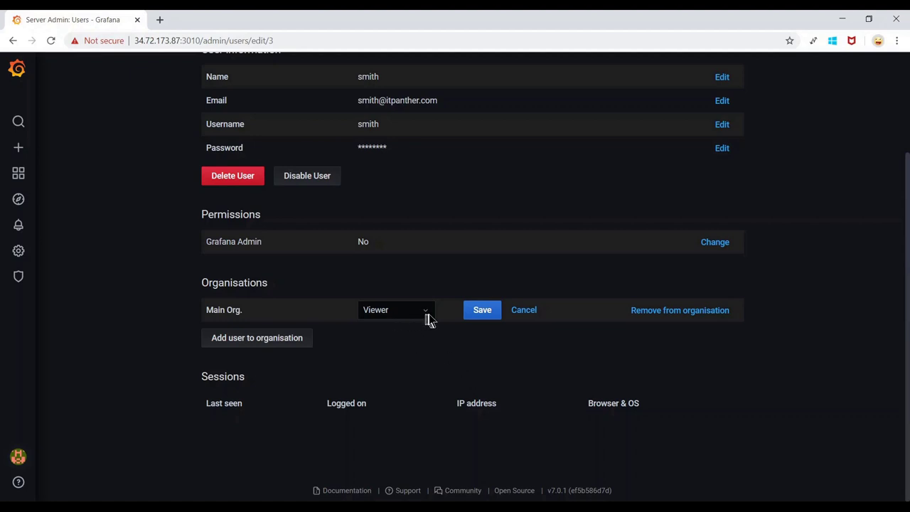
pyautogui.click(482, 313)
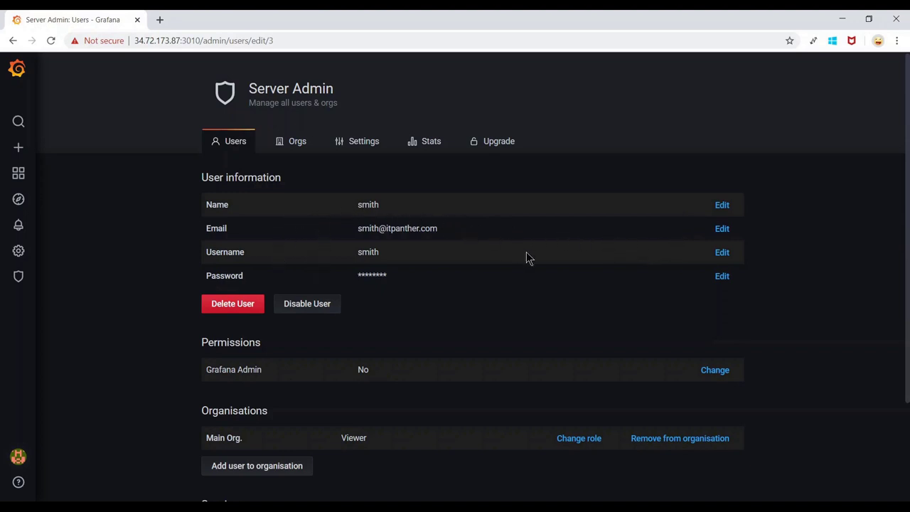
pyautogui.scroll(-3, 526, 258)
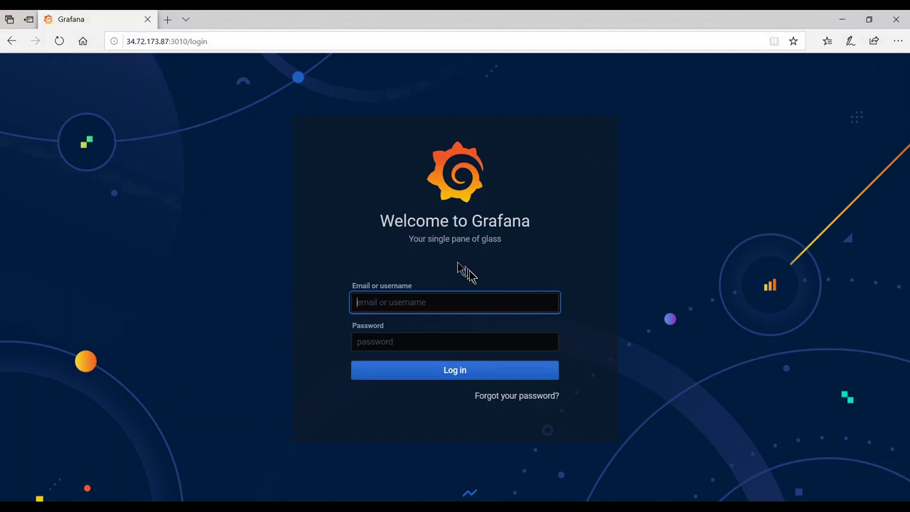
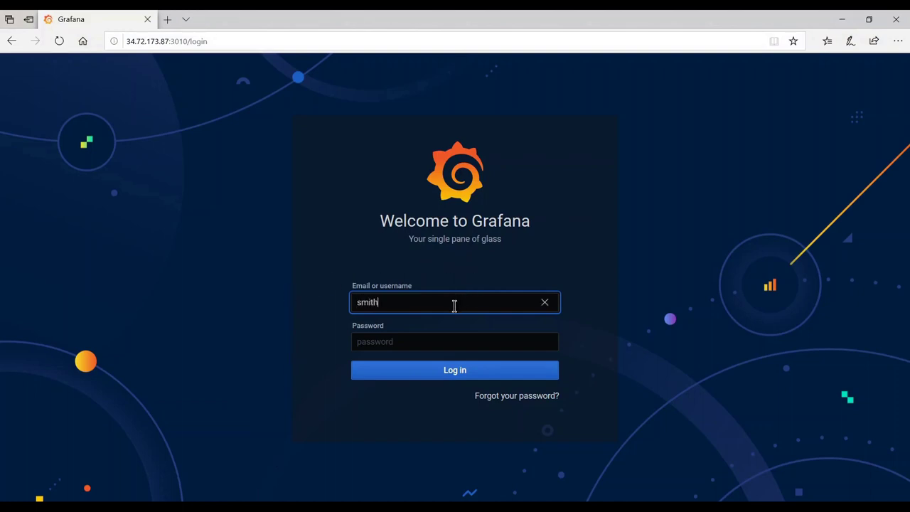
# Log into Grafana in the second browser with the new user's username and password.
pyautogui.press('Tab')
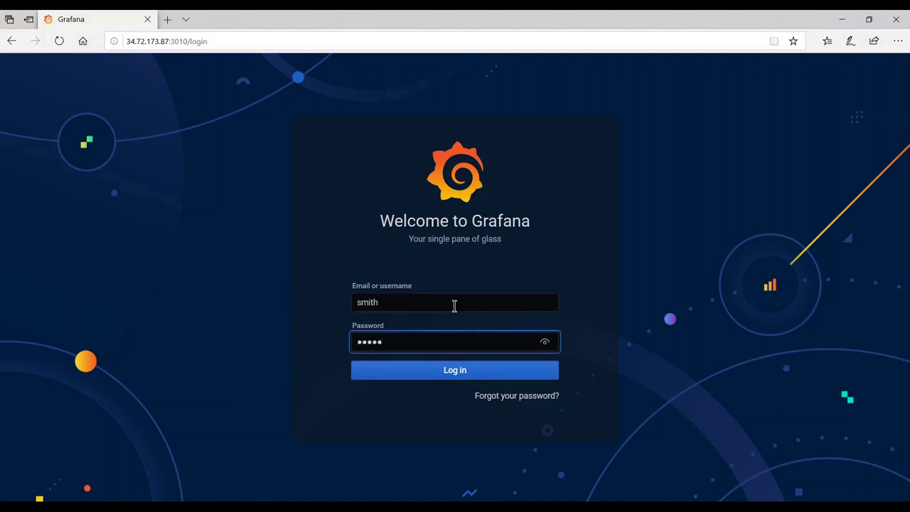
pyautogui.press('Return')
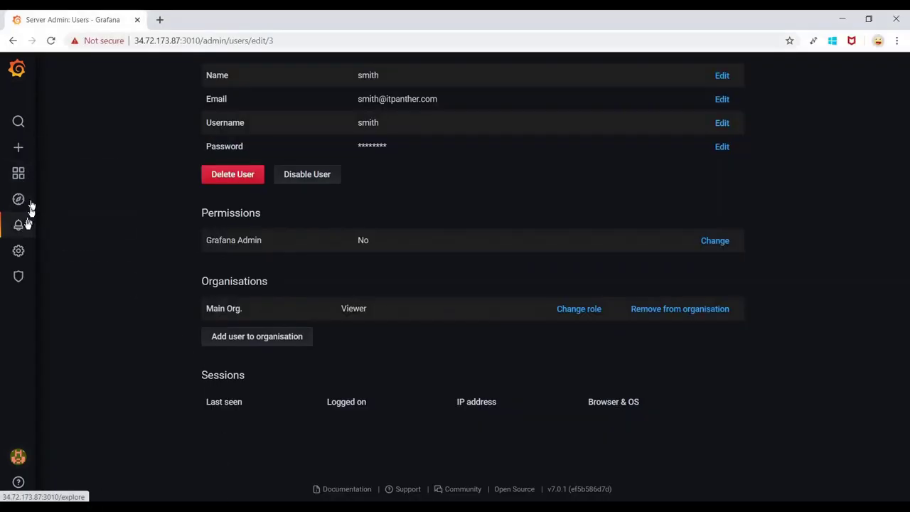
pyautogui.moveTo(23, 229)
pyautogui.moveTo(23, 261)
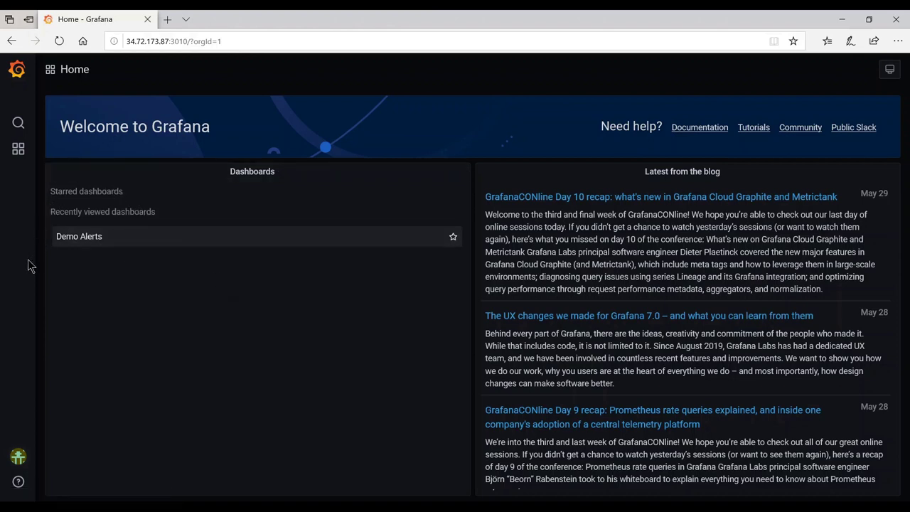
# As the viewer, open Demo Alerts and confirm the All Alert panel menu offers only View, Share, Inspect.
pyautogui.moveTo(19, 150)
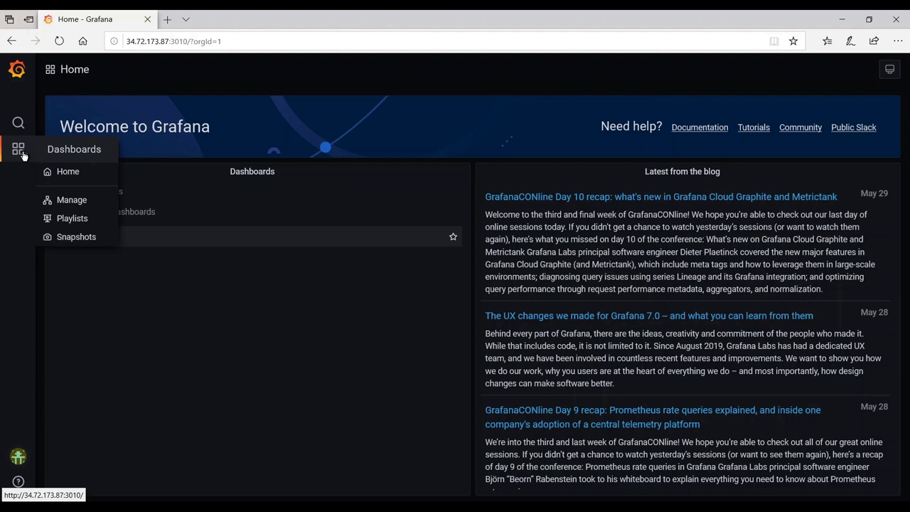
pyautogui.click(72, 203)
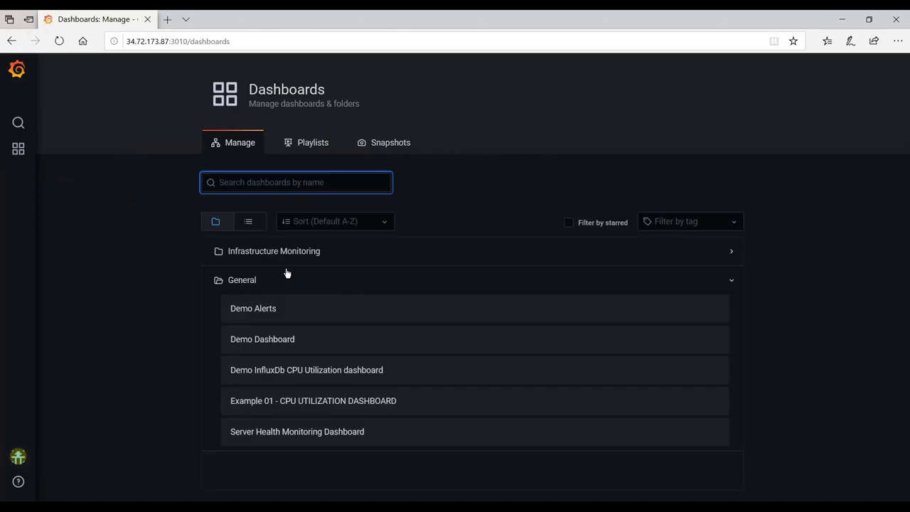
pyautogui.click(292, 313)
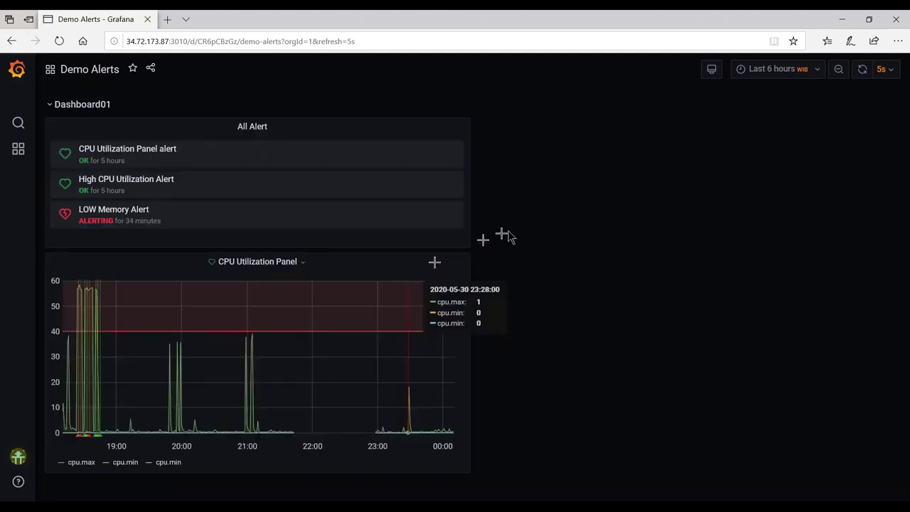
pyautogui.click(277, 131)
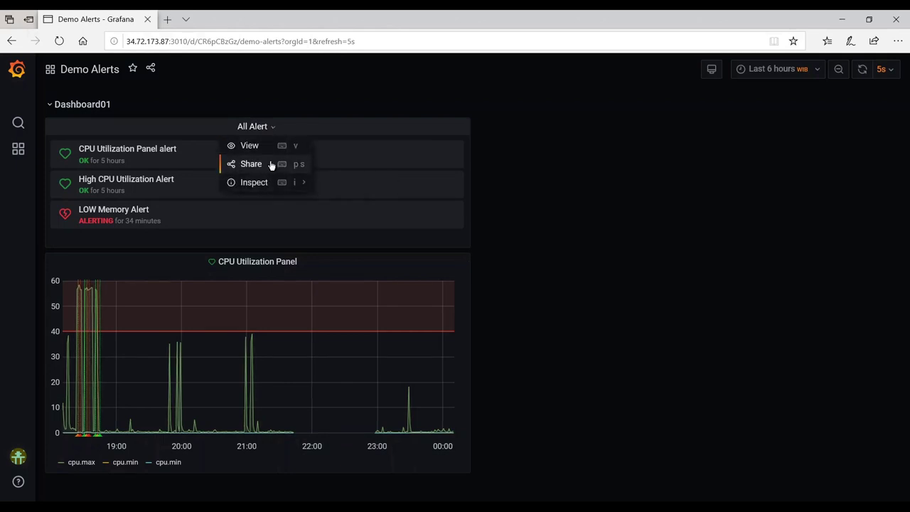
pyautogui.click(501, 237)
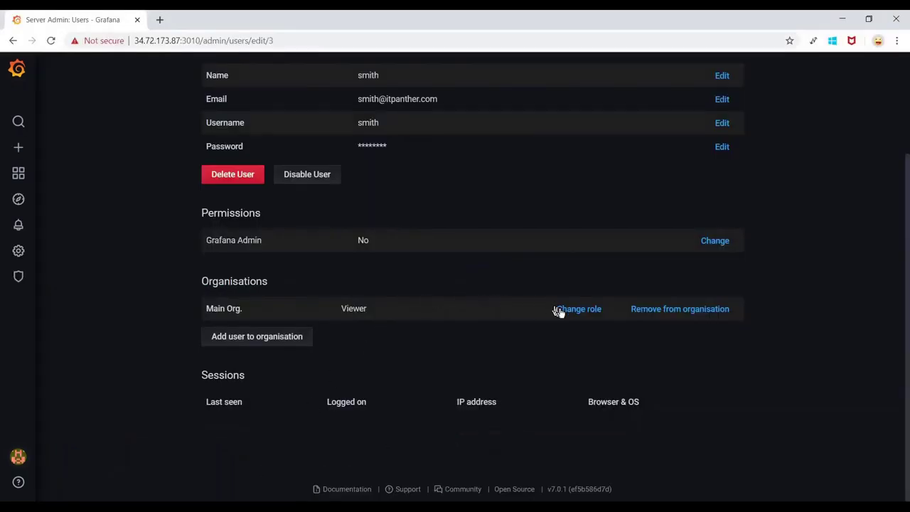
# Change the new user's Main Org. role from Viewer to Editor.
pyautogui.click(568, 313)
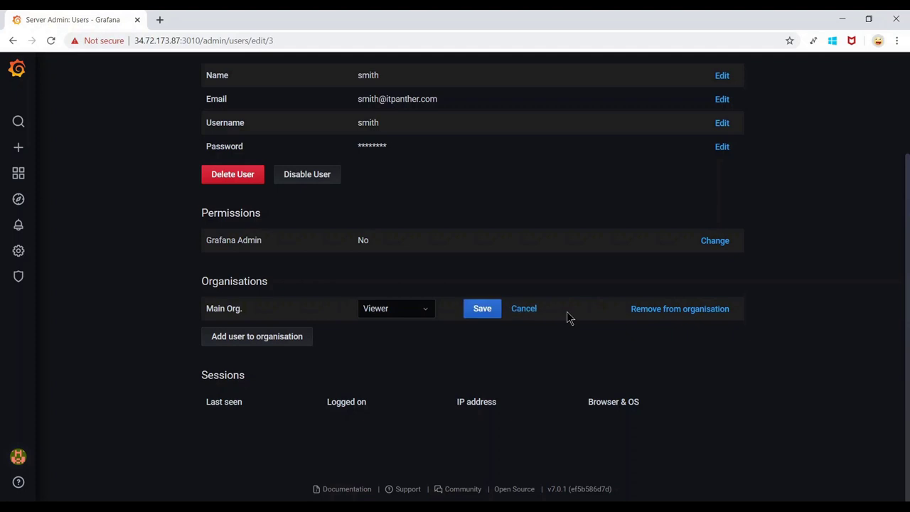
pyautogui.click(416, 317)
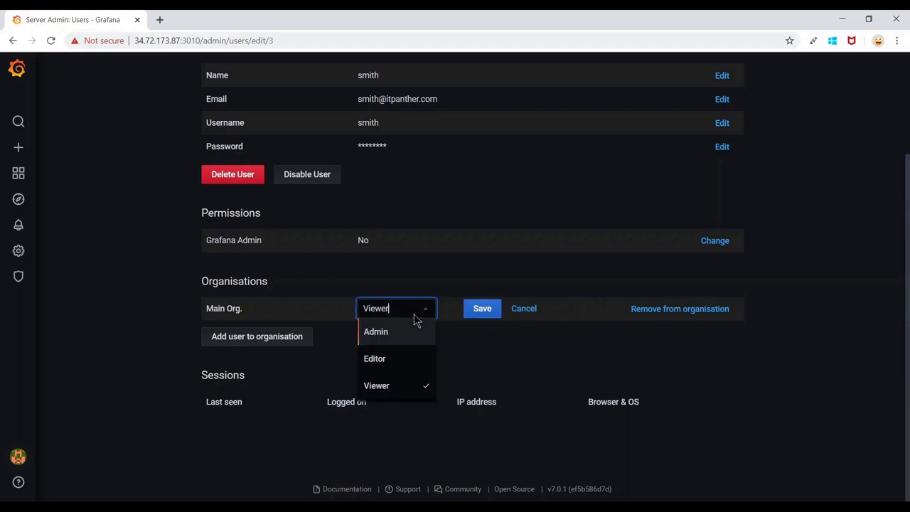
pyautogui.click(387, 360)
pyautogui.click(484, 309)
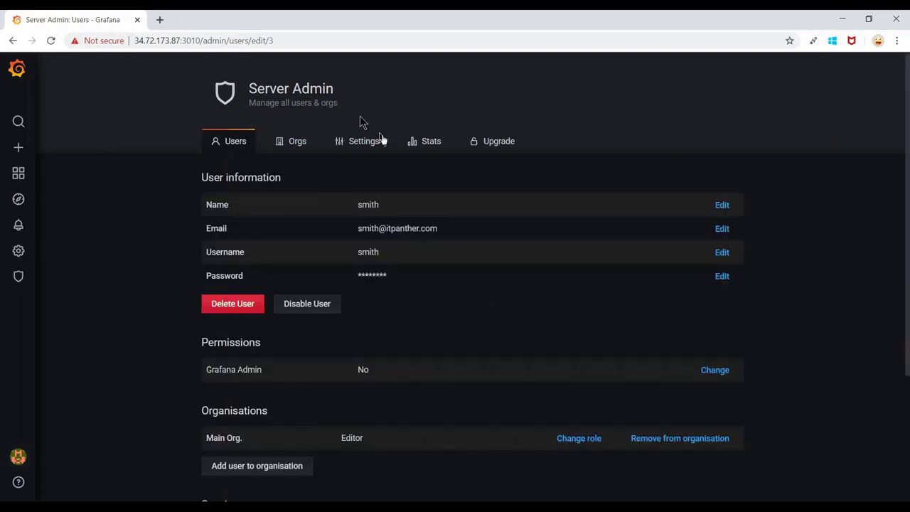
# Review the user's single active session, highlighting its IP address and Edge on Windows 10 details.
pyautogui.scroll(-3, 578, 292)
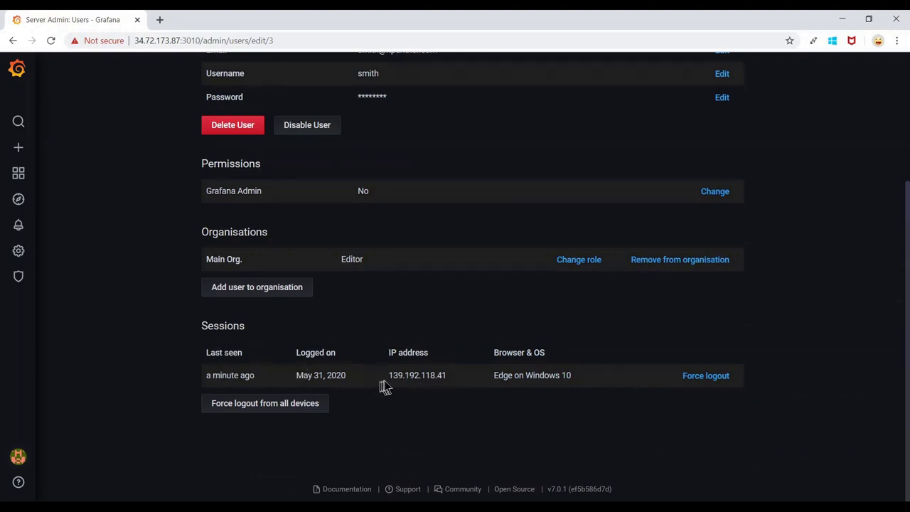
pyautogui.moveTo(388, 377); pyautogui.dragTo(420, 377)
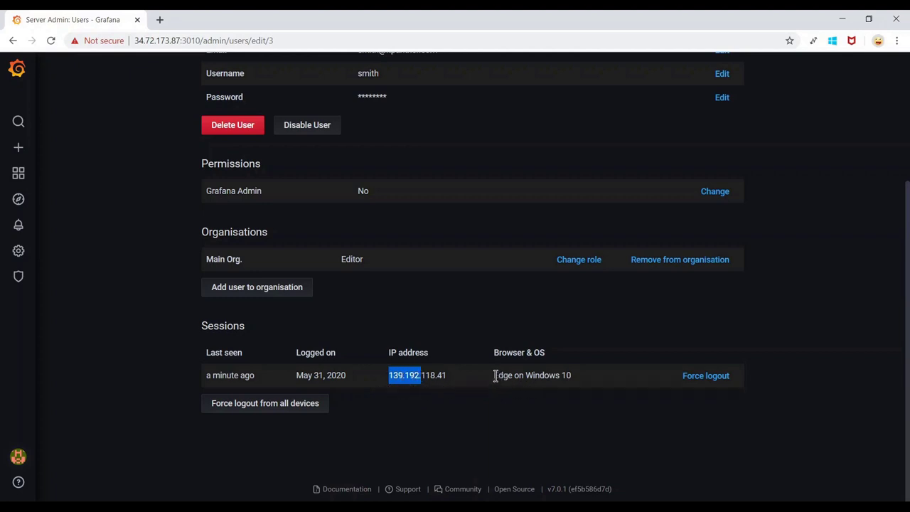
pyautogui.moveTo(496, 375); pyautogui.dragTo(566, 375)
pyautogui.click(577, 407)
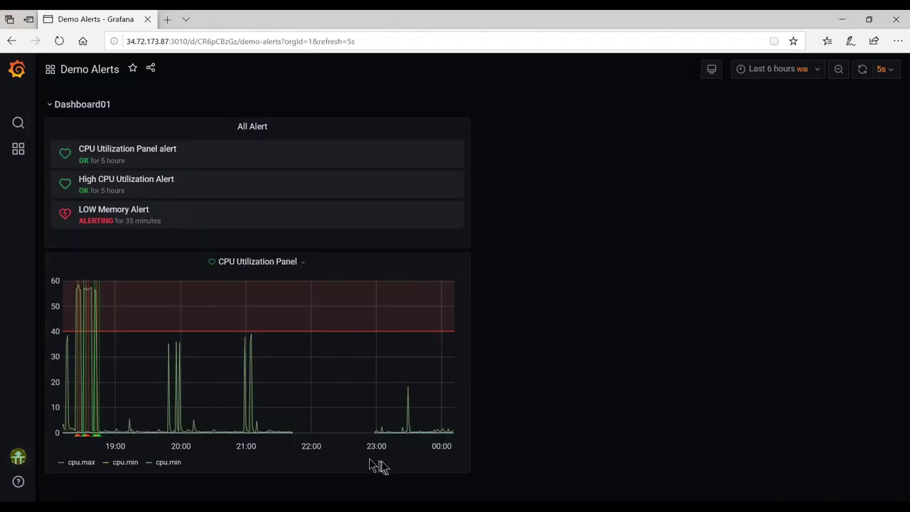
# In the admin window, force logout the user's Edge session and confirm it.
pyautogui.click(230, 462)
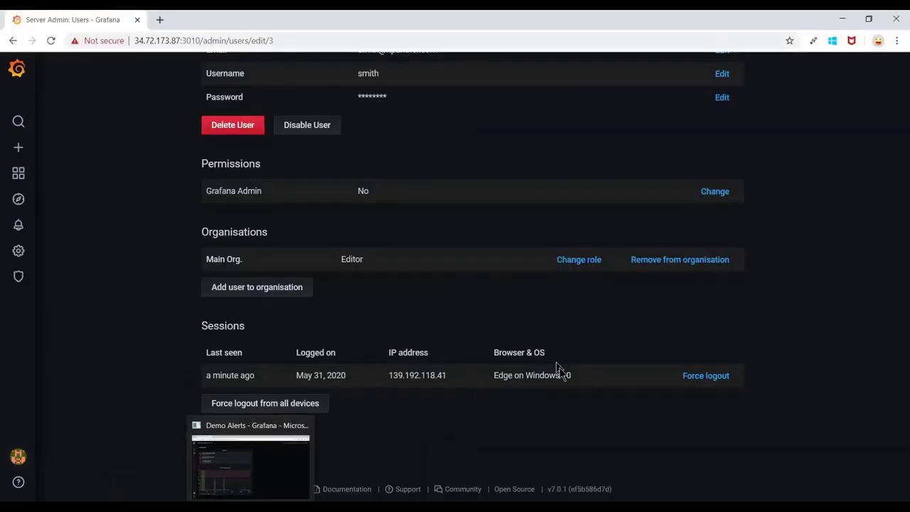
pyautogui.click(706, 377)
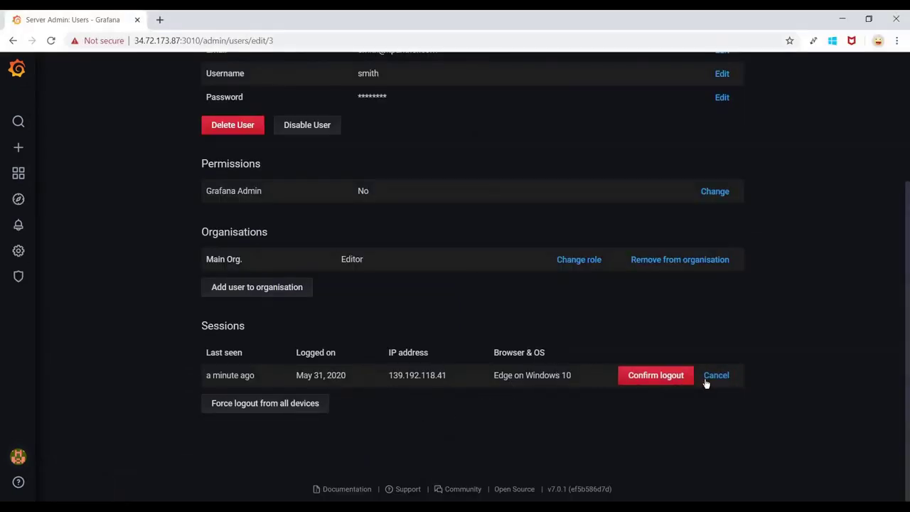
pyautogui.click(656, 376)
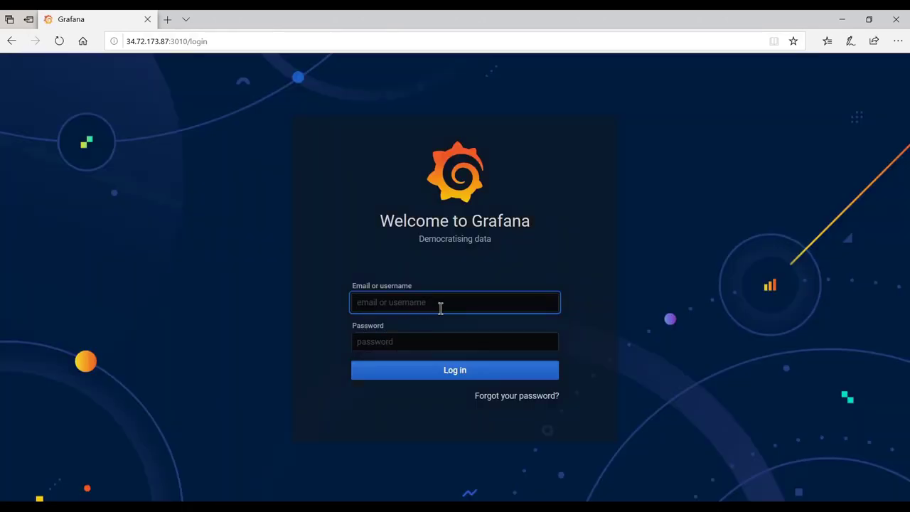
# Sign the new user back in on the Edge login page with their username and password.
pyautogui.press('Tab')
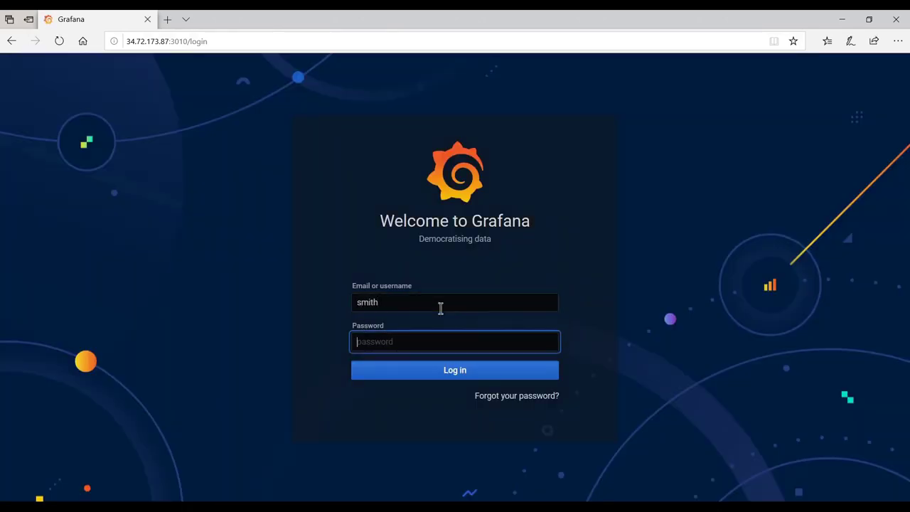
pyautogui.press('Return')
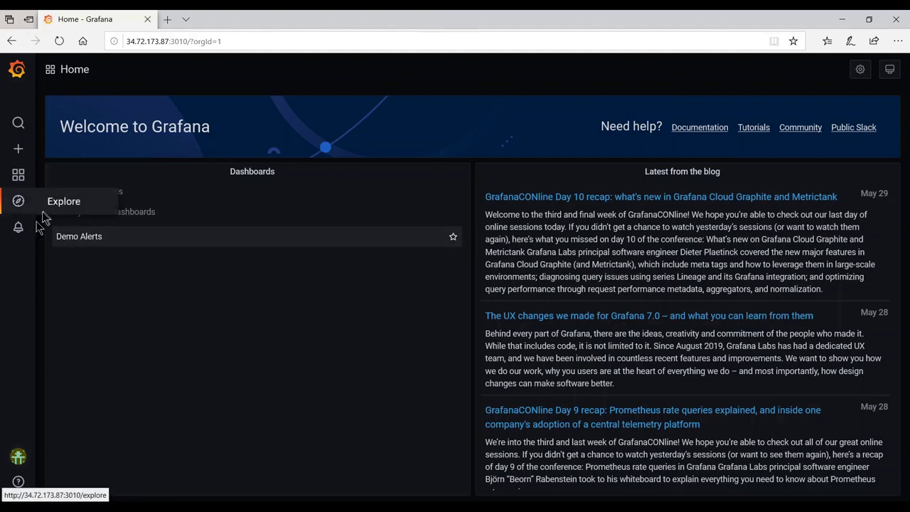
# Let the re-signed-in user's Home page load, showing Demo Alerts under recently viewed dashboards.
pyautogui.moveTo(19, 238)
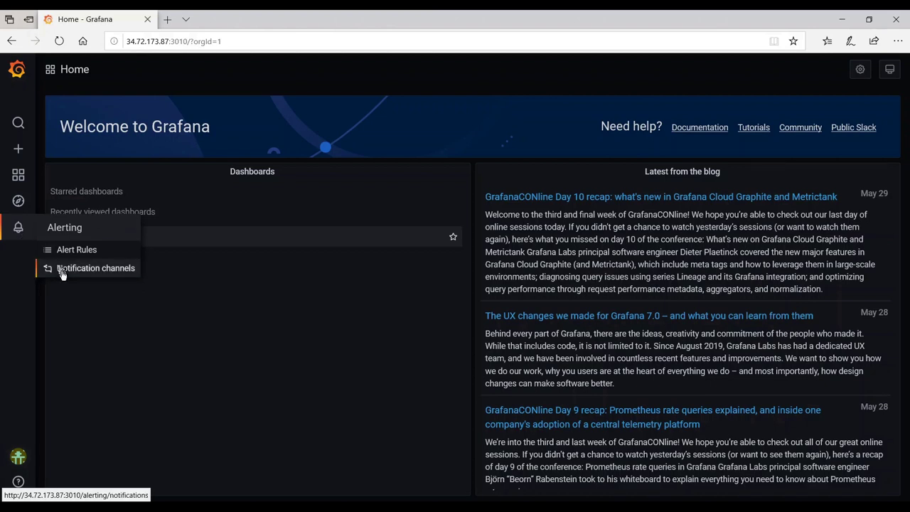
# As an Editor, open Demo Alerts, try editing All Alert, then open the CPU Utilization Panel editor.
pyautogui.moveTo(18, 182)
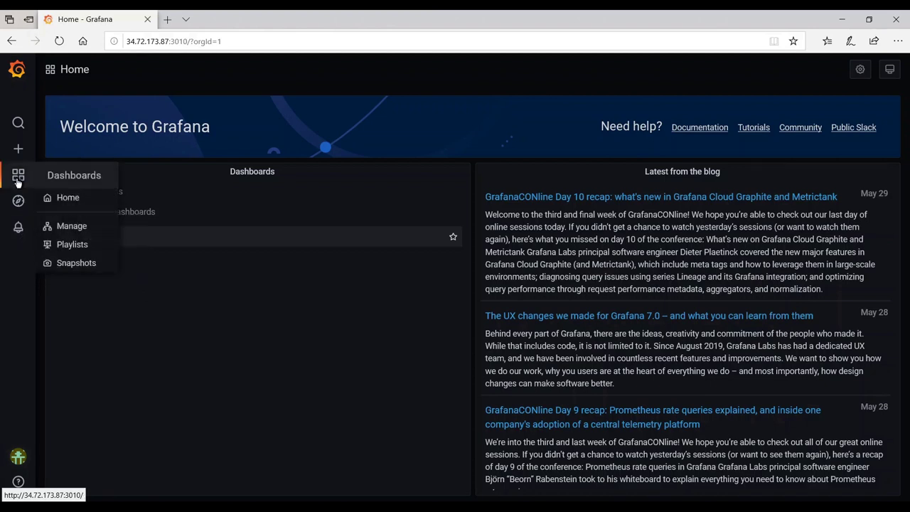
pyautogui.click(77, 227)
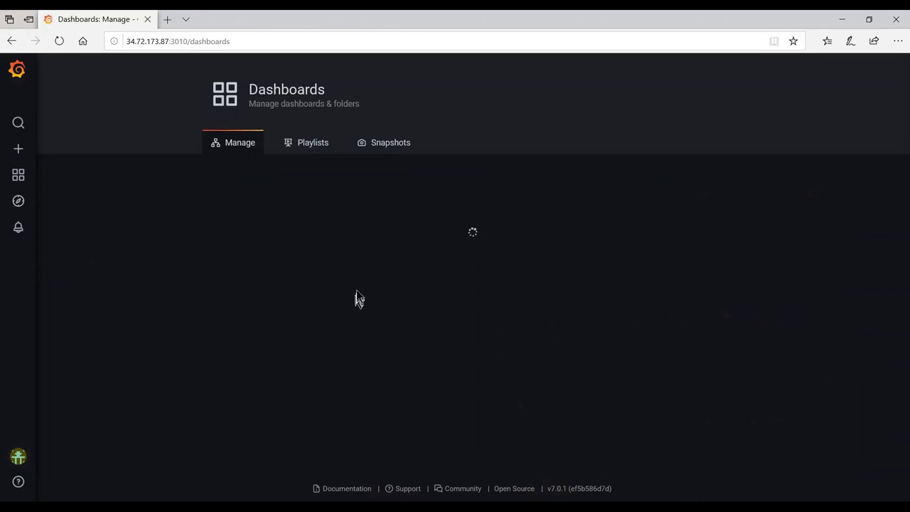
pyautogui.click(287, 310)
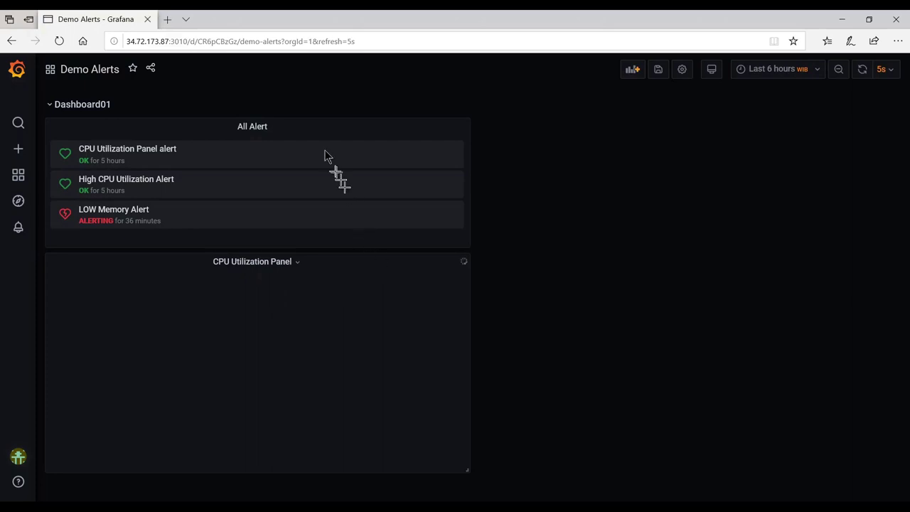
pyautogui.click(272, 131)
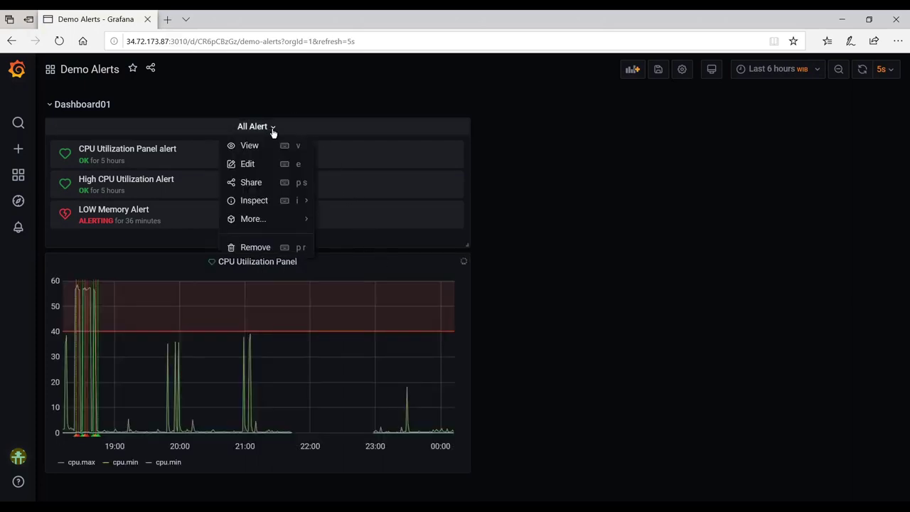
pyautogui.click(266, 172)
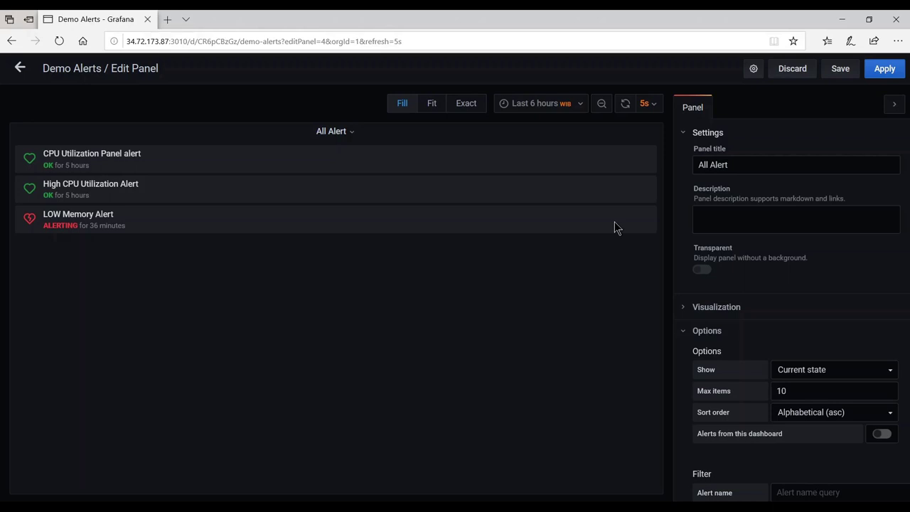
pyautogui.click(20, 69)
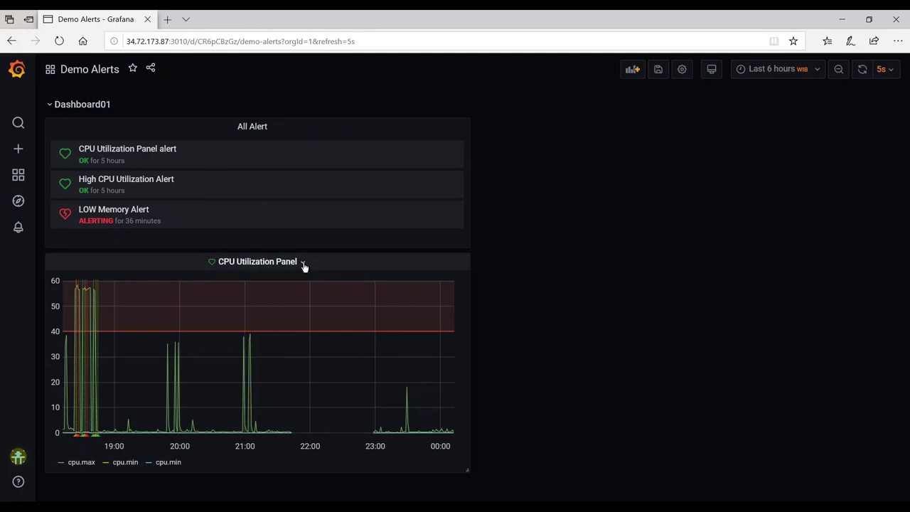
pyautogui.click(304, 264)
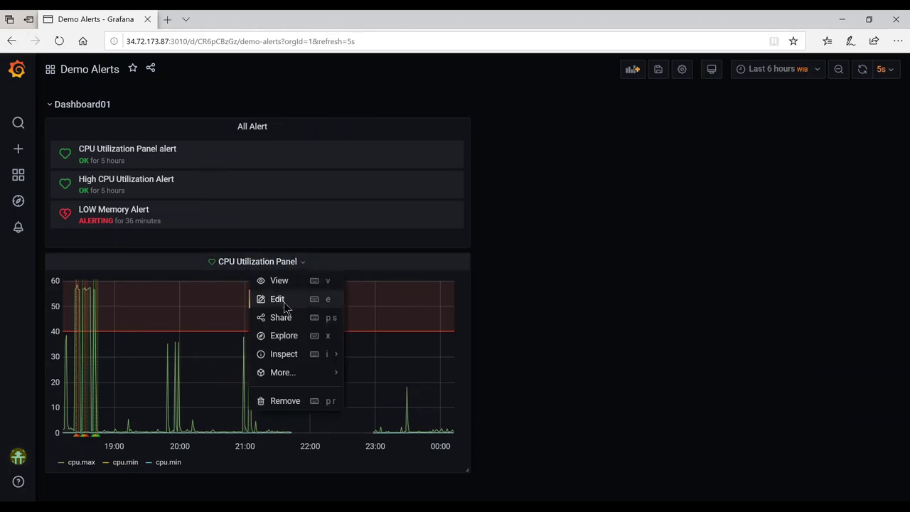
pyautogui.click(284, 301)
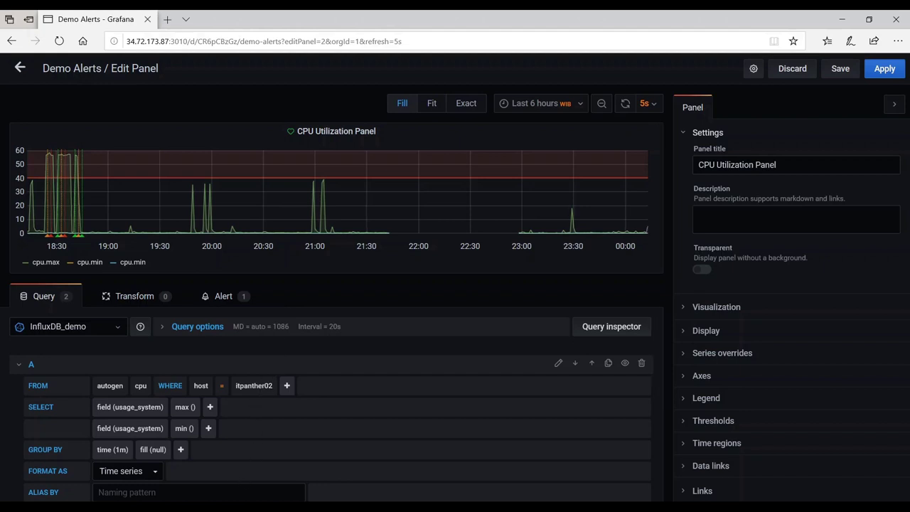
# In the admin Chrome window, reload the user page and check its new Edge session.
pyautogui.moveTo(232, 490)
pyautogui.click(237, 469)
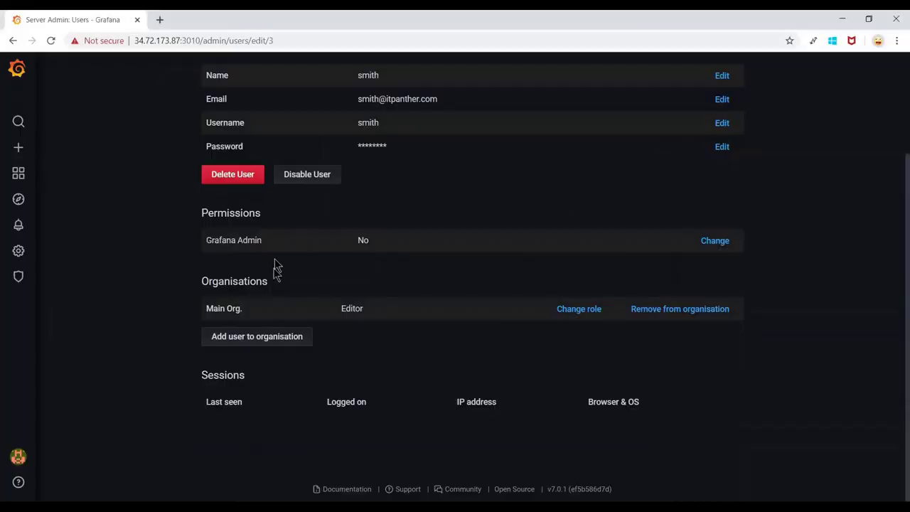
pyautogui.click(52, 42)
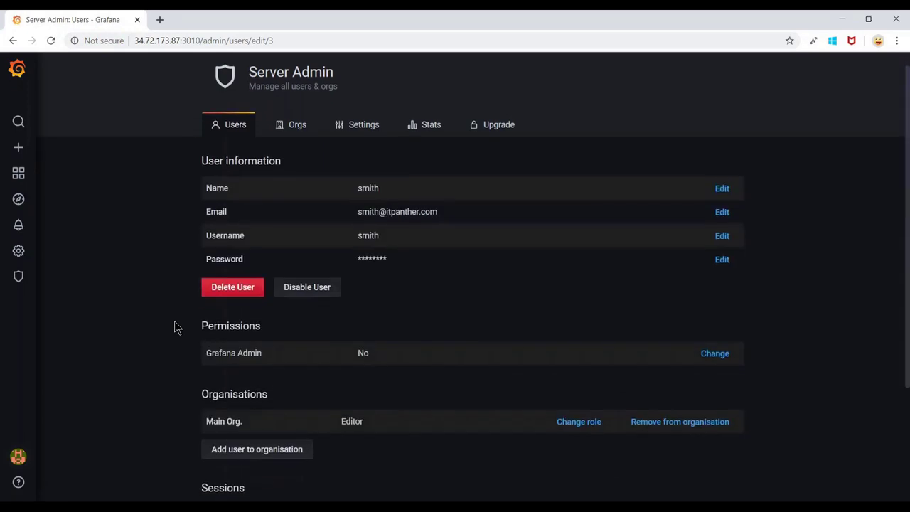
pyautogui.scroll(-3, 175, 325)
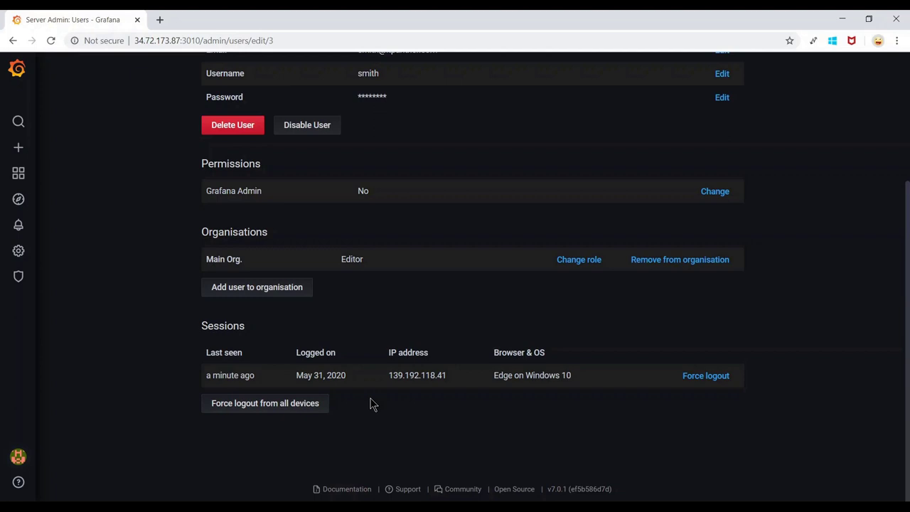
pyautogui.scroll(3, 370, 404)
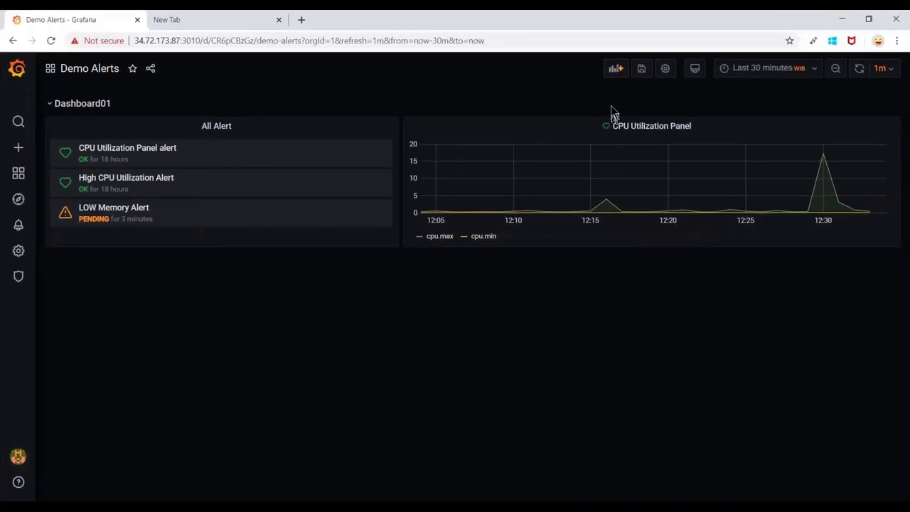
# Add a new panel to Demo Alerts and set its visualization to Table.
pyautogui.click(616, 69)
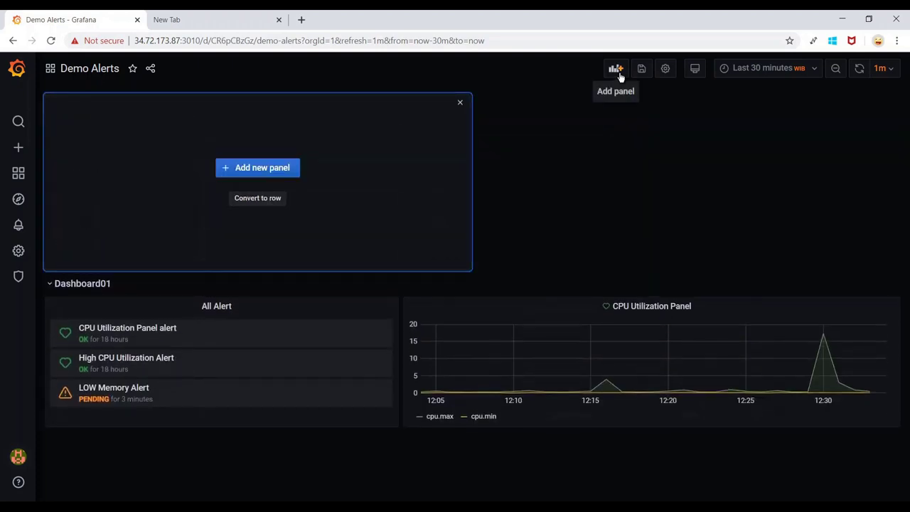
pyautogui.click(279, 171)
pyautogui.scroll(-4, 781, 332)
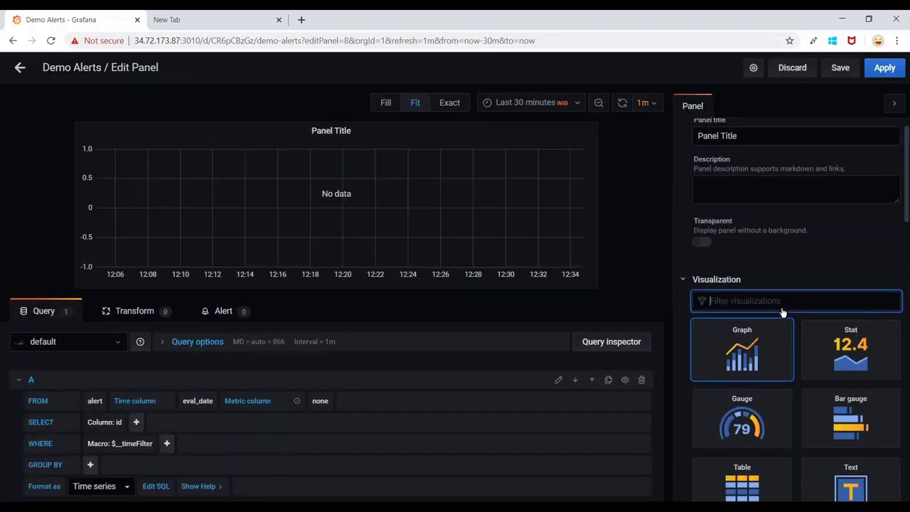
pyautogui.click(769, 402)
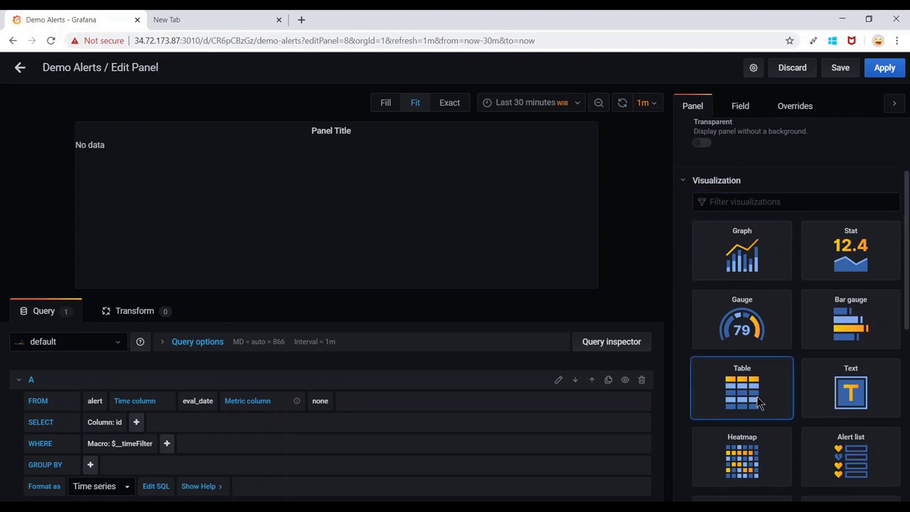
# Query InfluxDB_demo's autogen disk measurement, selecting the used_percent field.
pyautogui.click(90, 346)
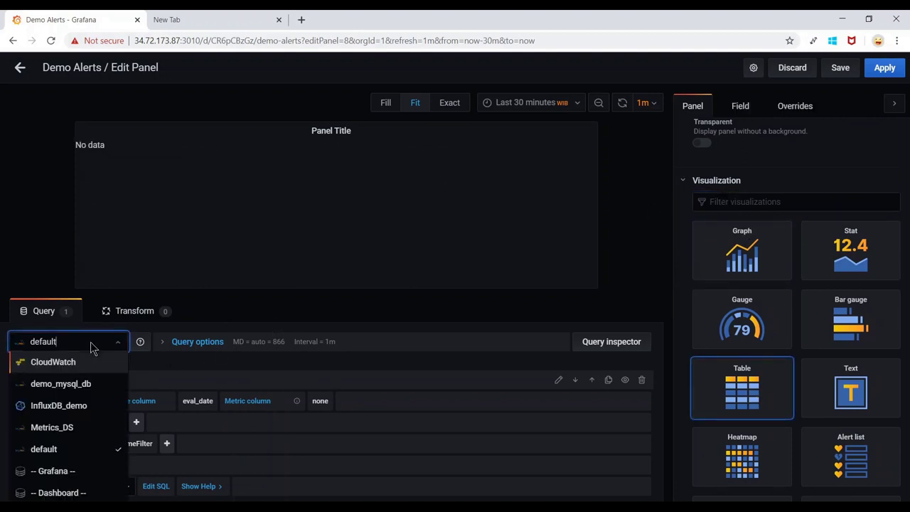
pyautogui.click(92, 412)
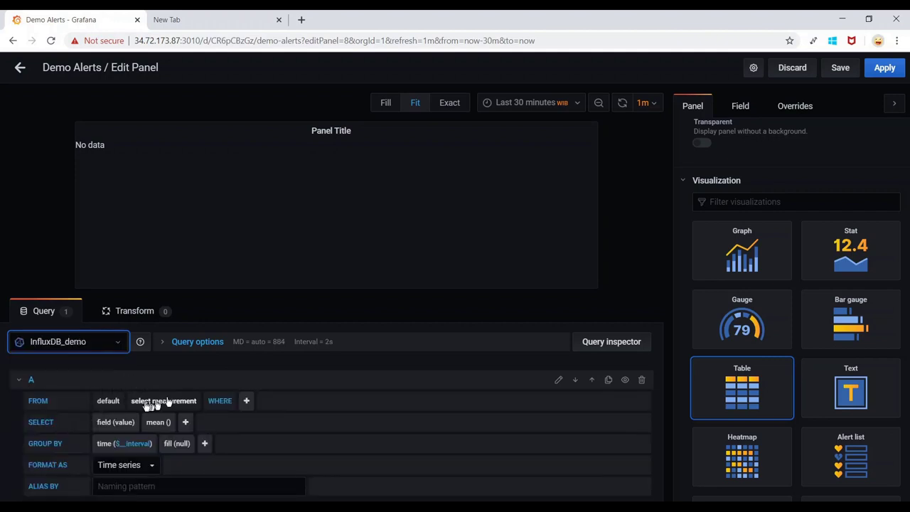
pyautogui.click(108, 401)
pyautogui.click(116, 436)
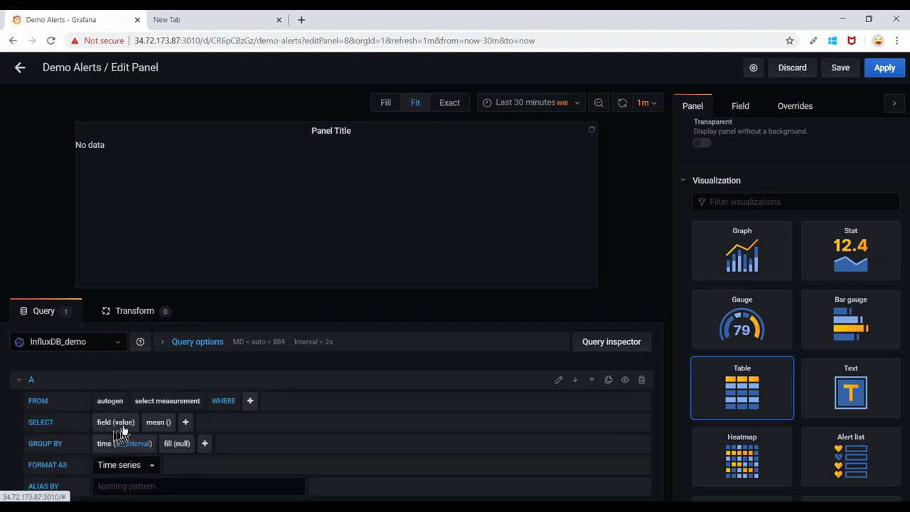
pyautogui.click(189, 402)
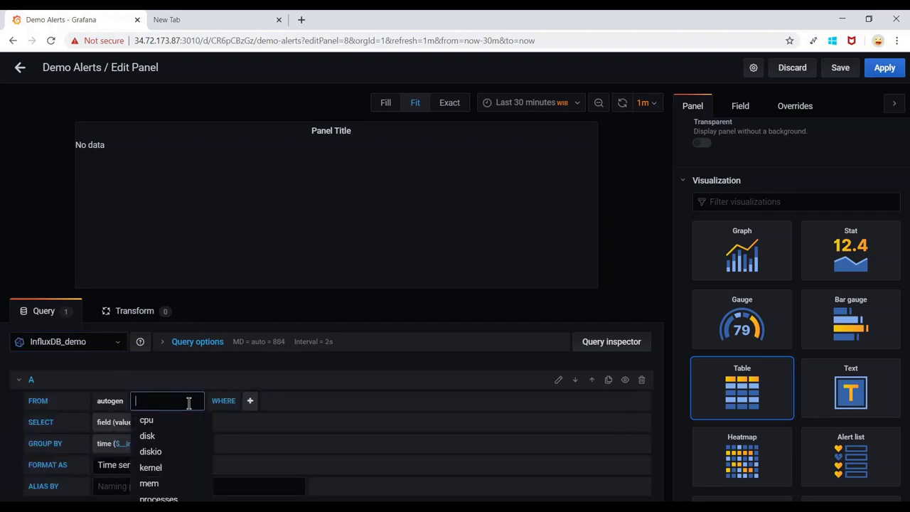
pyautogui.click(165, 437)
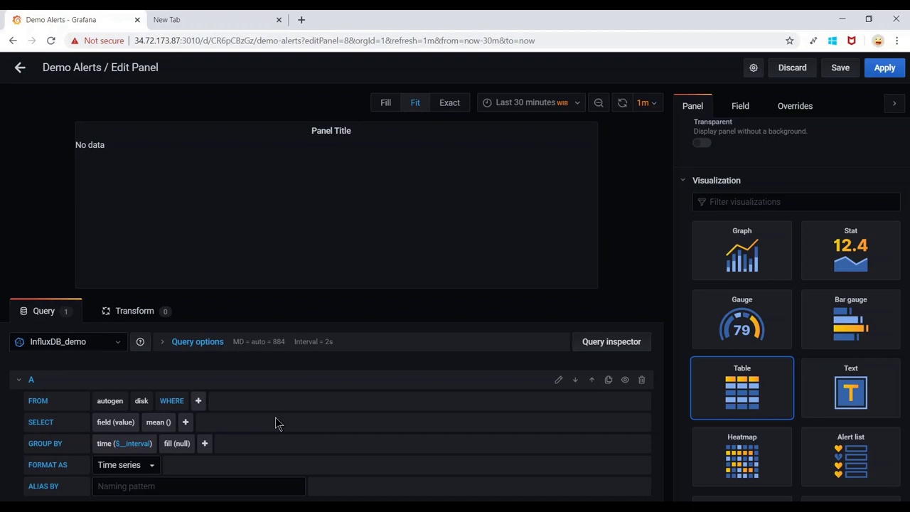
pyautogui.click(125, 422)
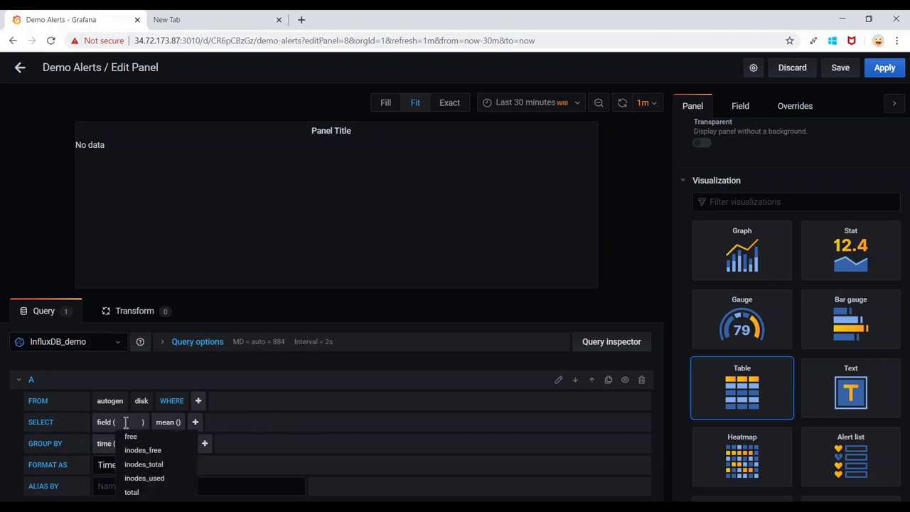
pyautogui.scroll(-1, 126, 425)
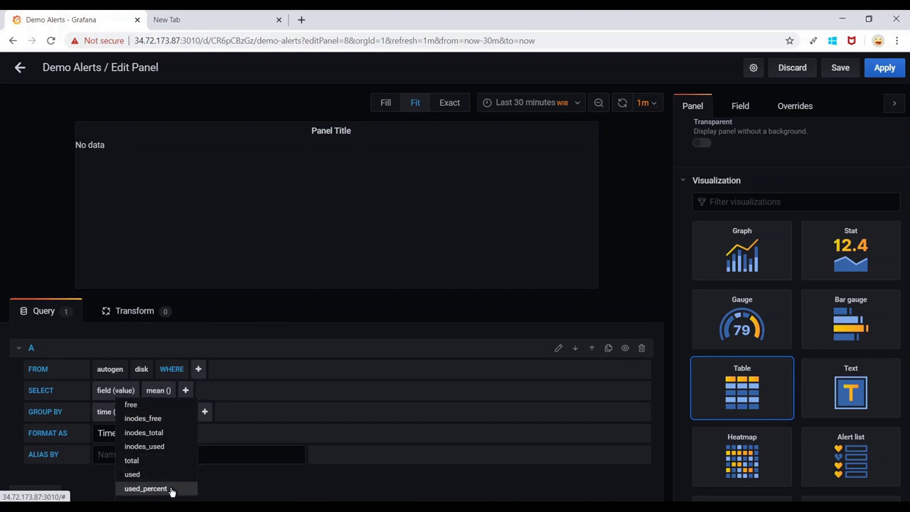
pyautogui.click(146, 489)
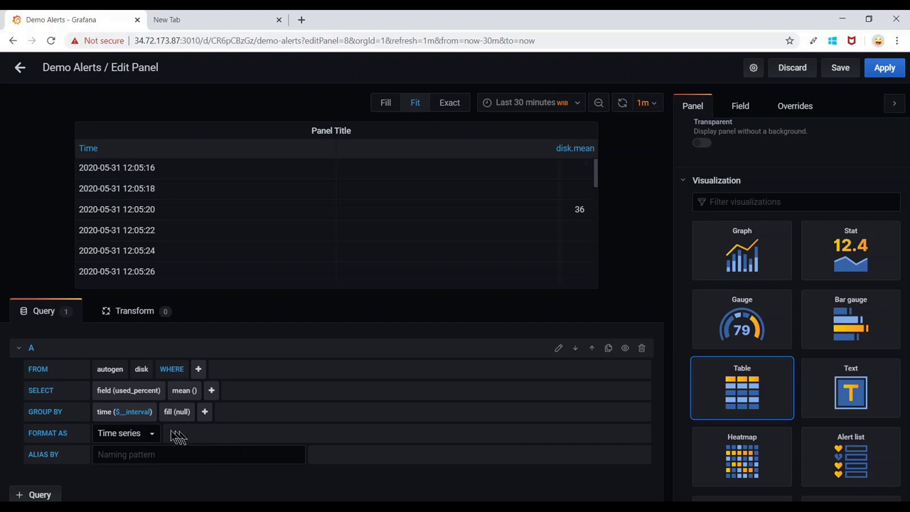
# Group the disk query by the tag(path) and check the available path series.
pyautogui.click(204, 411)
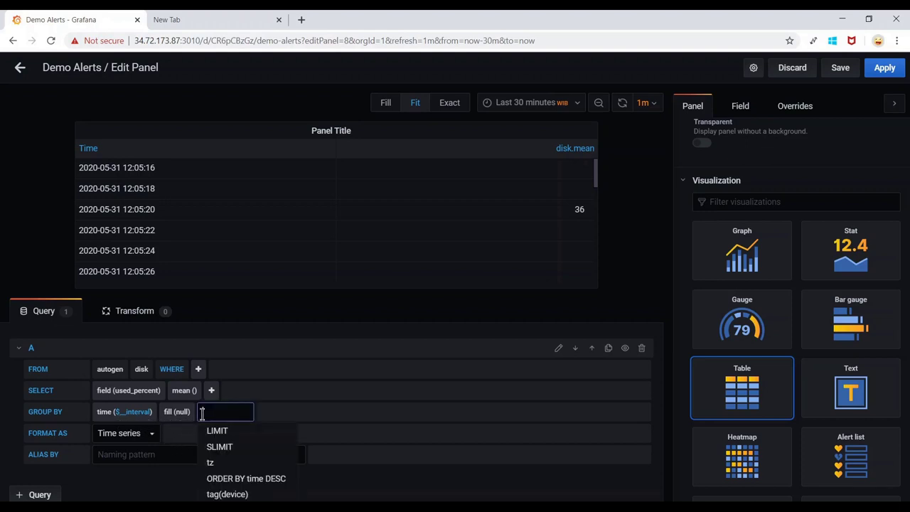
pyautogui.scroll(-1, 250, 464)
pyautogui.scroll(-1, 250, 464)
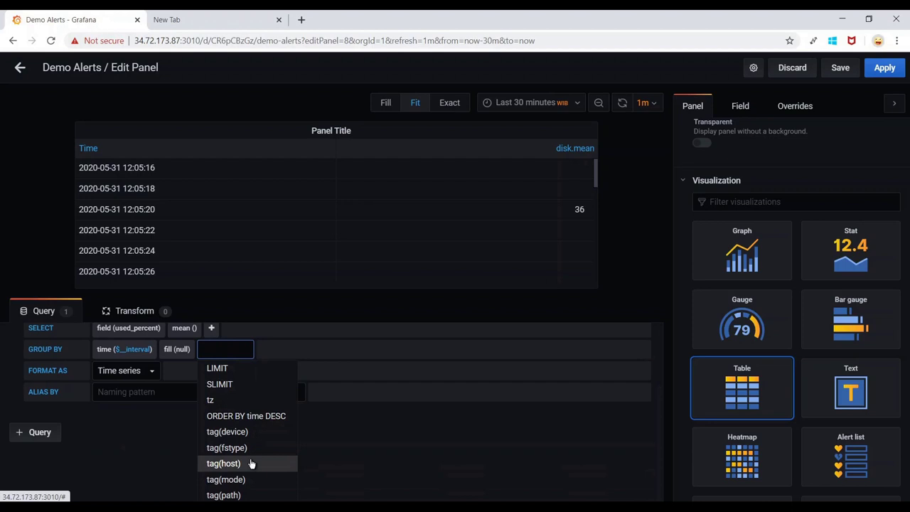
pyautogui.click(250, 496)
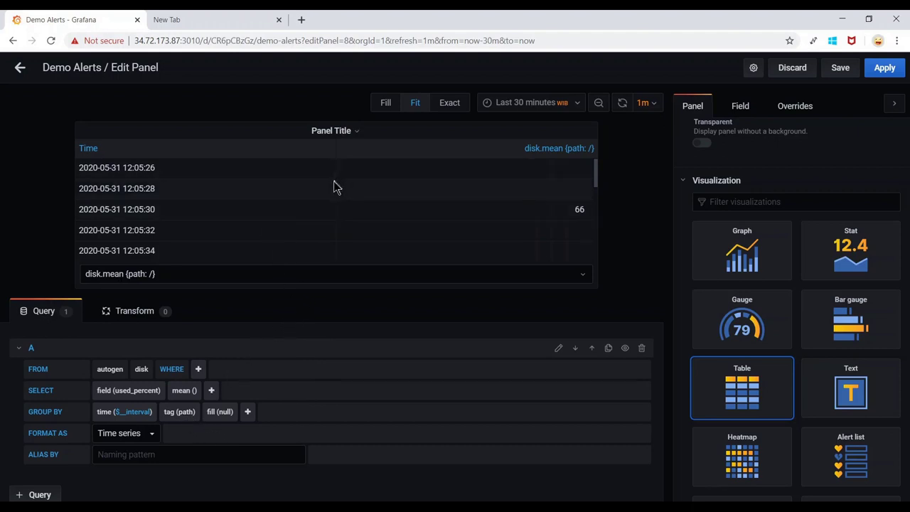
pyautogui.click(278, 280)
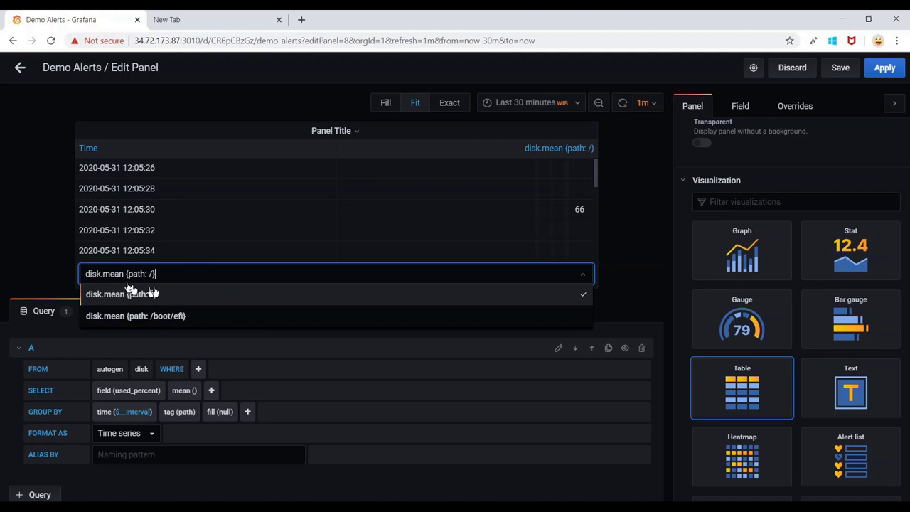
# Set the query's Alias By to $tag_path.
pyautogui.click(208, 455)
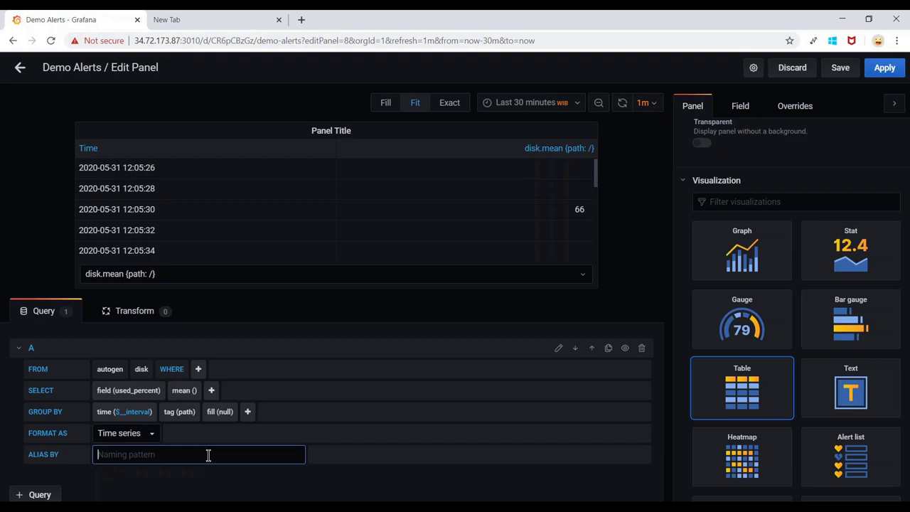
pyautogui.write('$tag_path')
pyautogui.click(273, 491)
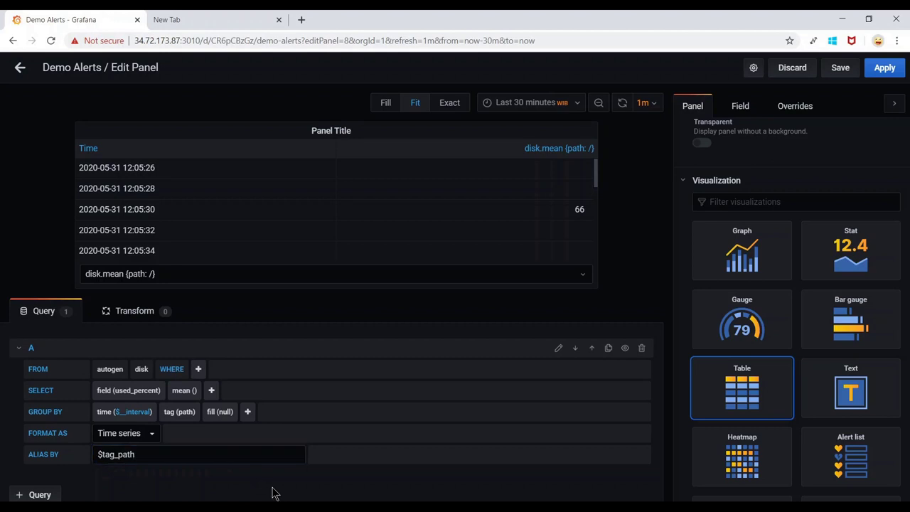
# Review the available path series in the query, keeping / selected.
pyautogui.click(258, 282)
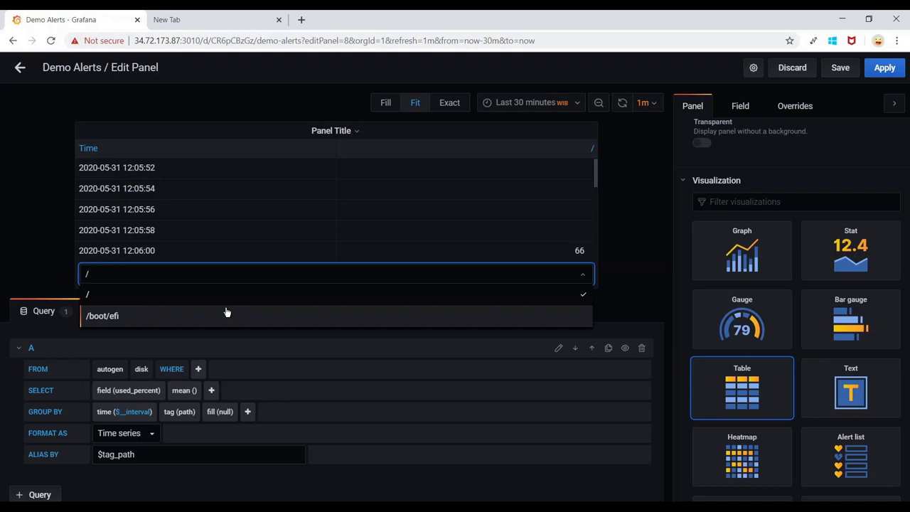
pyautogui.click(355, 487)
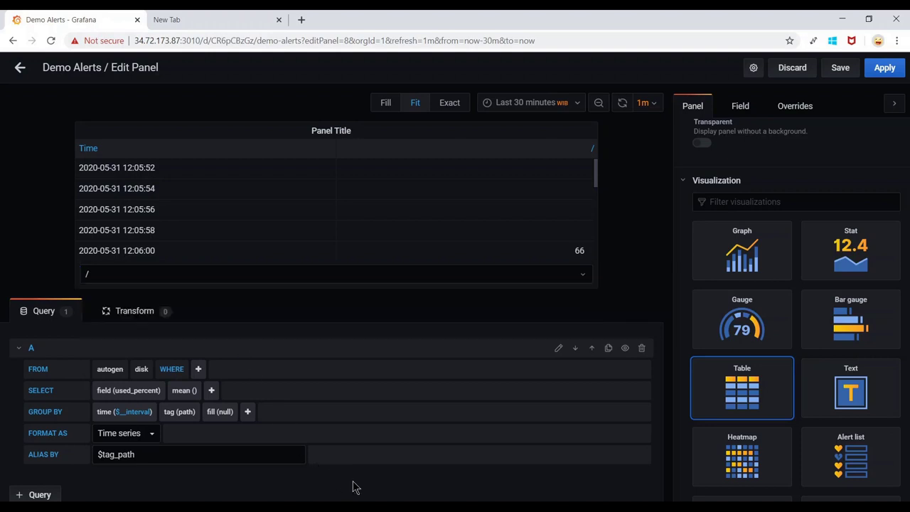
pyautogui.click(318, 274)
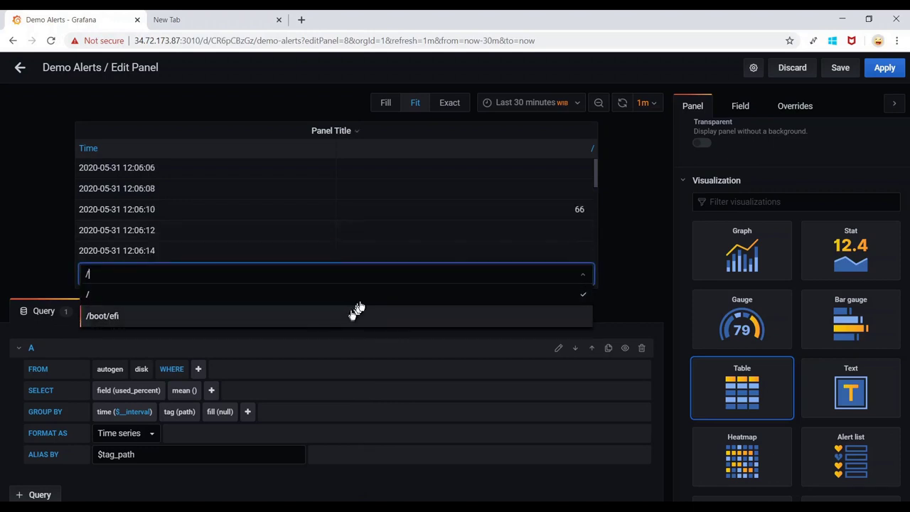
pyautogui.click(327, 494)
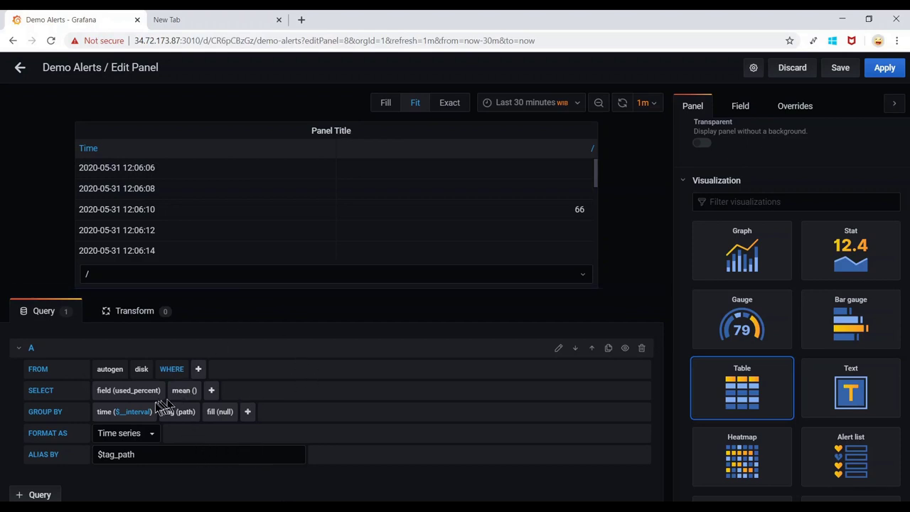
# Group the query by 5m intervals so / shows used_percent 66 per row.
pyautogui.click(131, 412)
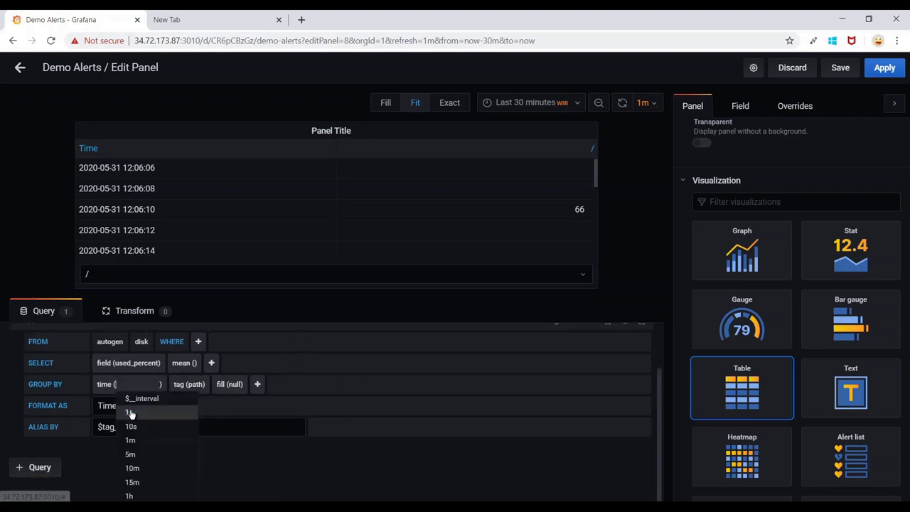
pyautogui.click(143, 455)
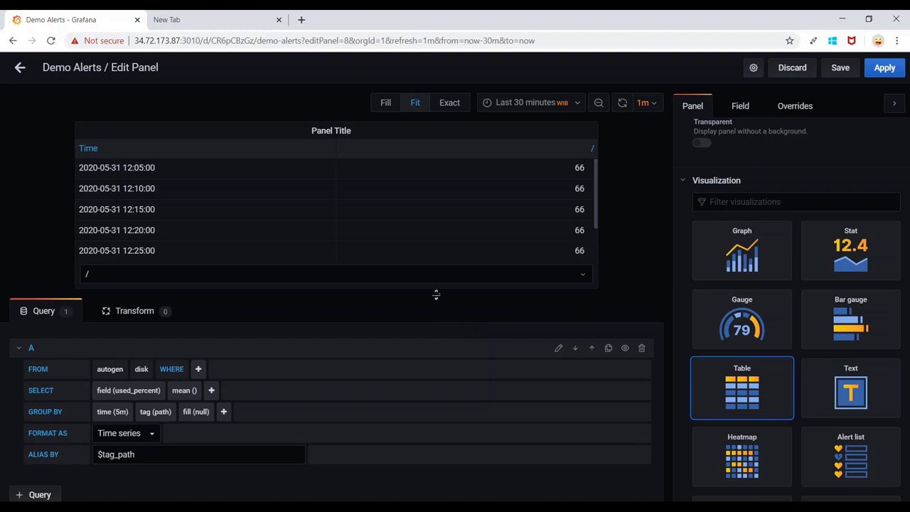
pyautogui.click(399, 280)
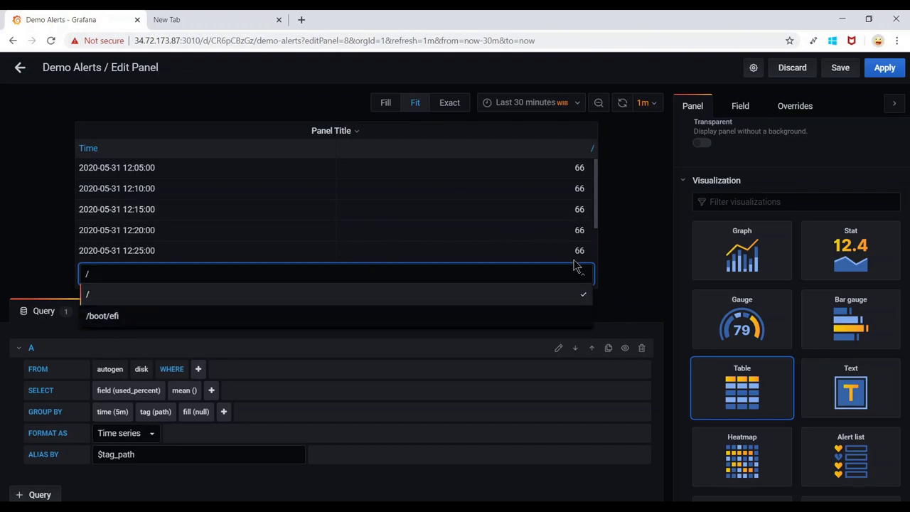
pyautogui.click(633, 252)
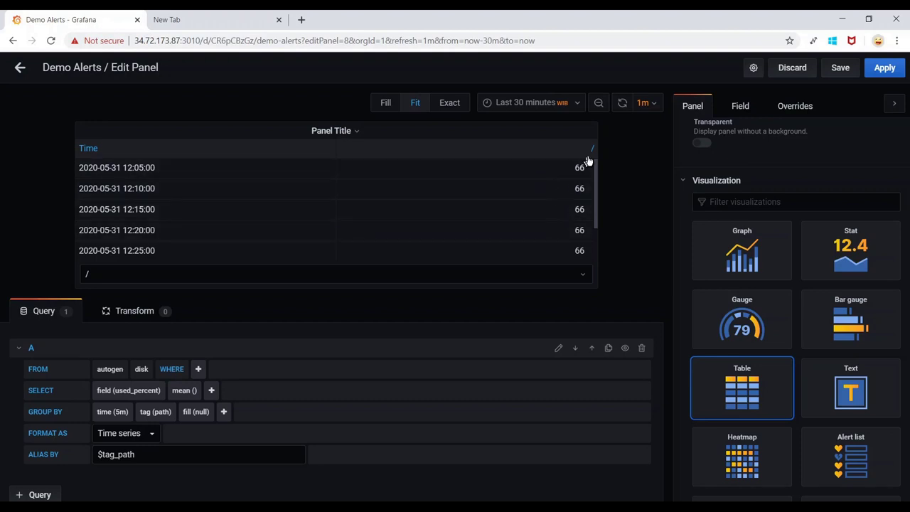
pyautogui.click(442, 277)
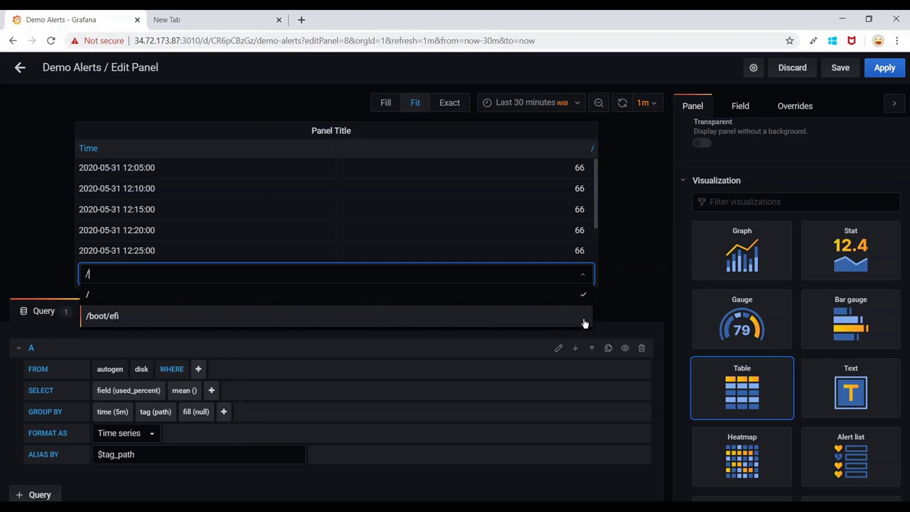
pyautogui.click(624, 309)
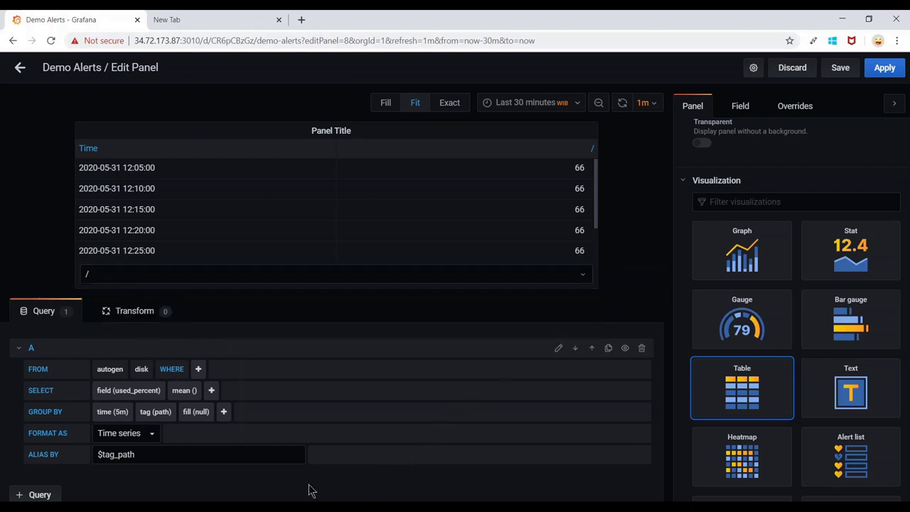
# Add an 'Add field from calculation' transformation, producing a Total column beside / and /boot/efi.
pyautogui.click(142, 320)
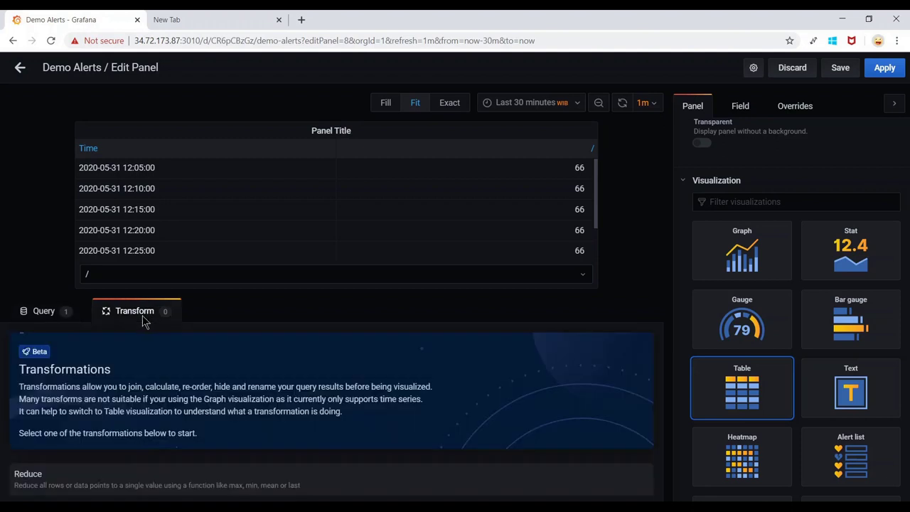
pyautogui.scroll(-2, 453, 427)
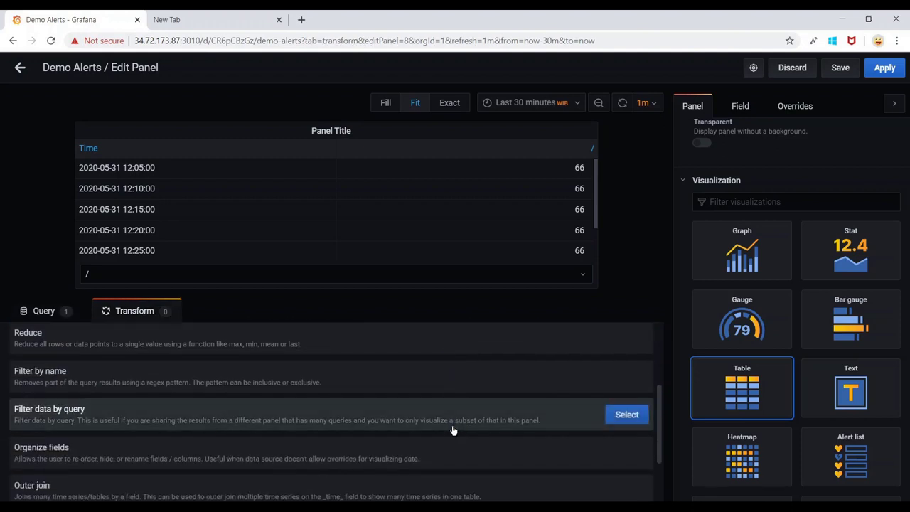
pyautogui.scroll(-1, 453, 430)
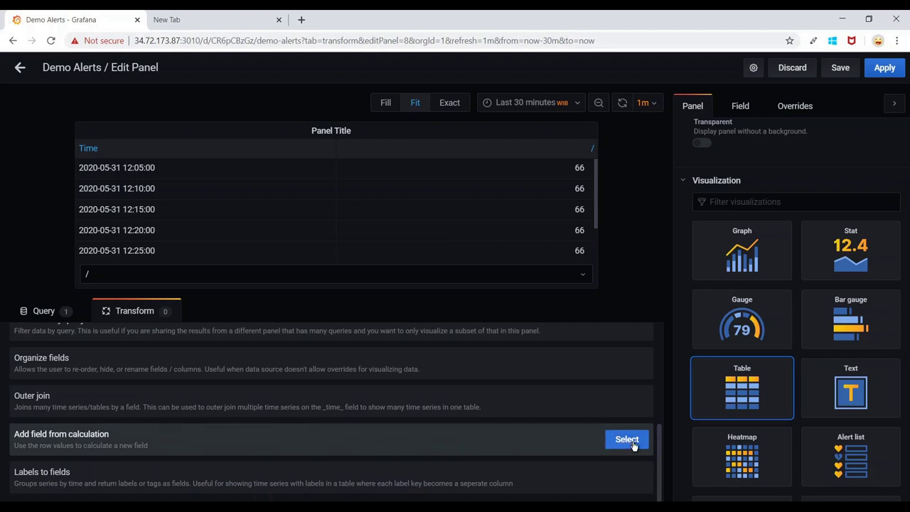
pyautogui.click(528, 276)
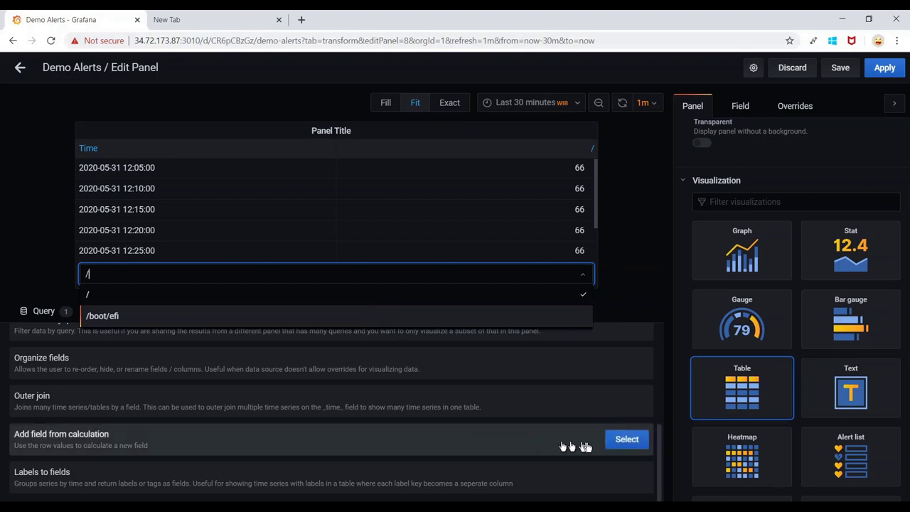
pyautogui.click(626, 441)
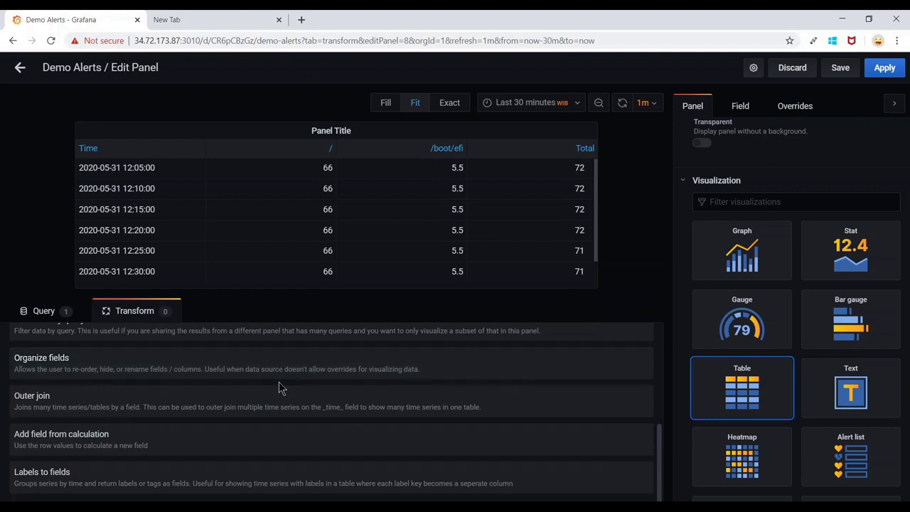
pyautogui.click(41, 313)
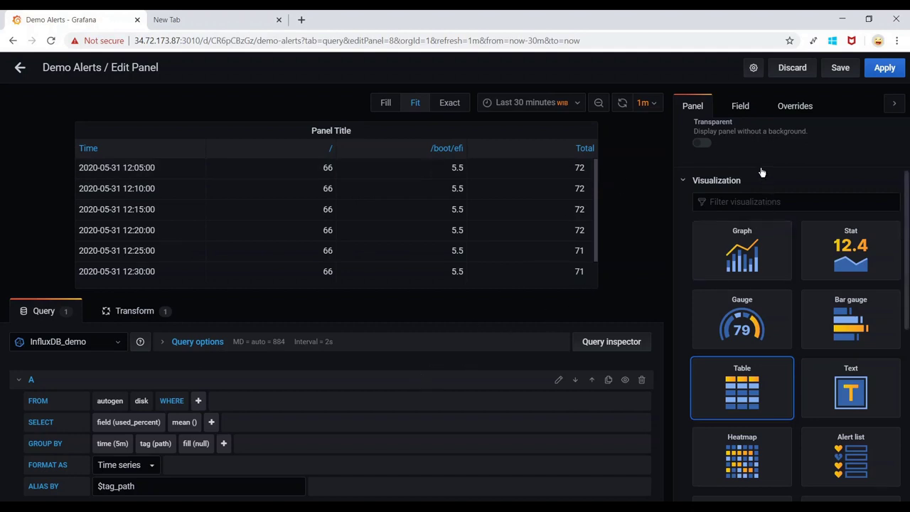
# Set the table's Column alignment to center after briefly trying right.
pyautogui.click(739, 108)
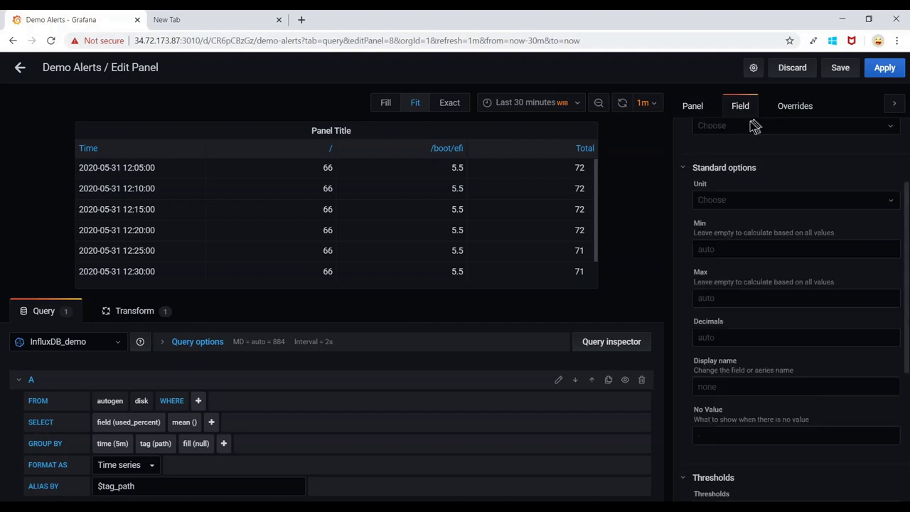
pyautogui.scroll(3, 798, 178)
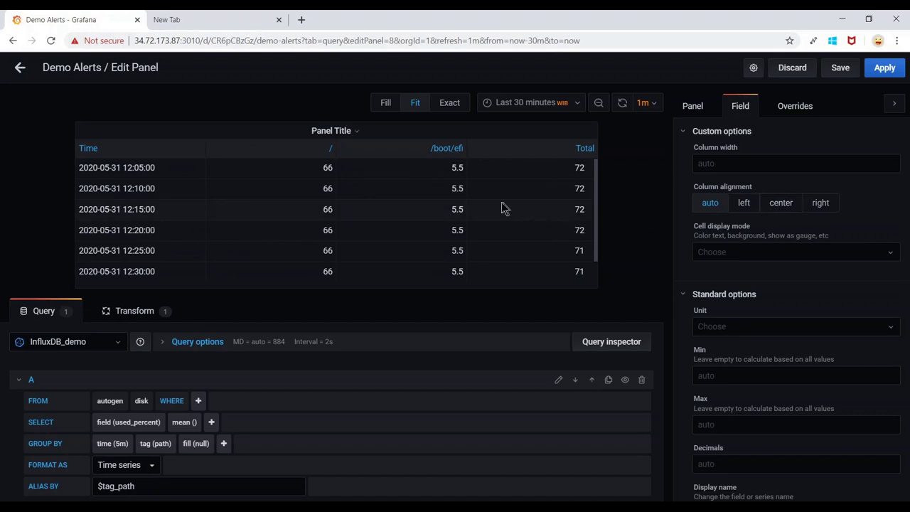
pyautogui.click(785, 207)
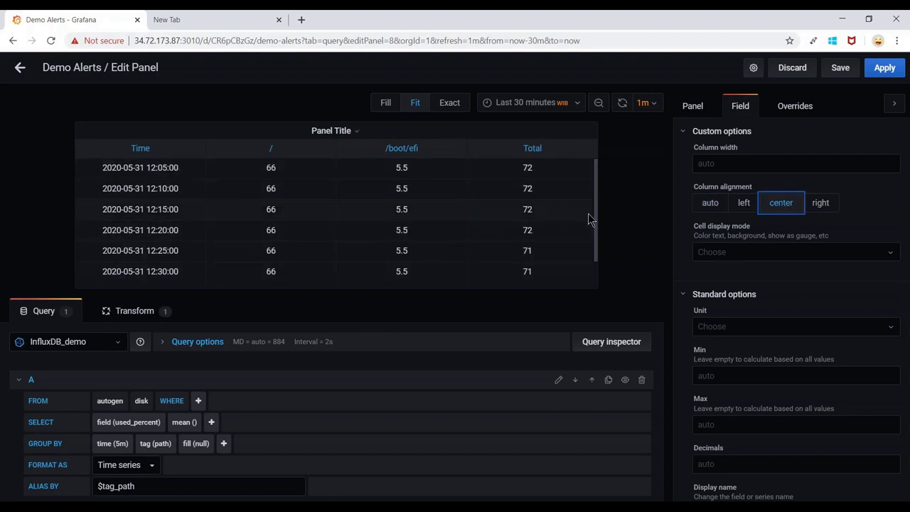
pyautogui.click(824, 205)
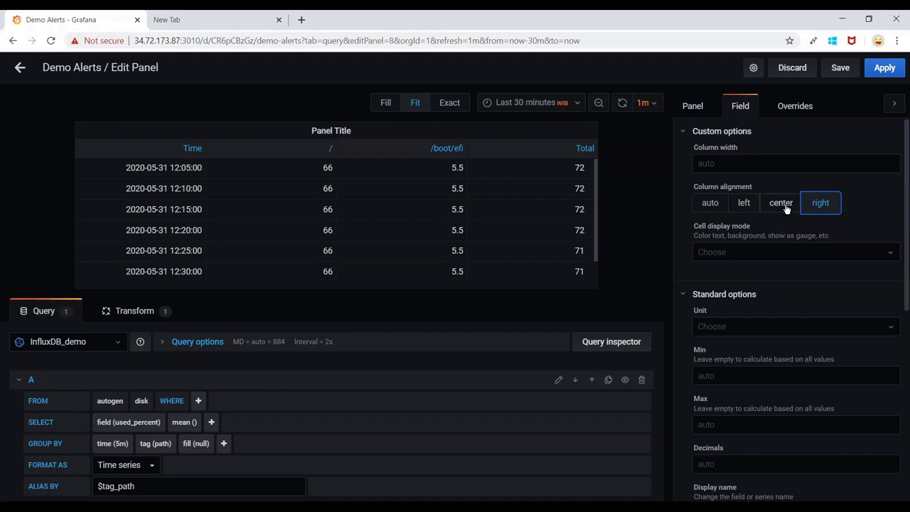
pyautogui.click(782, 205)
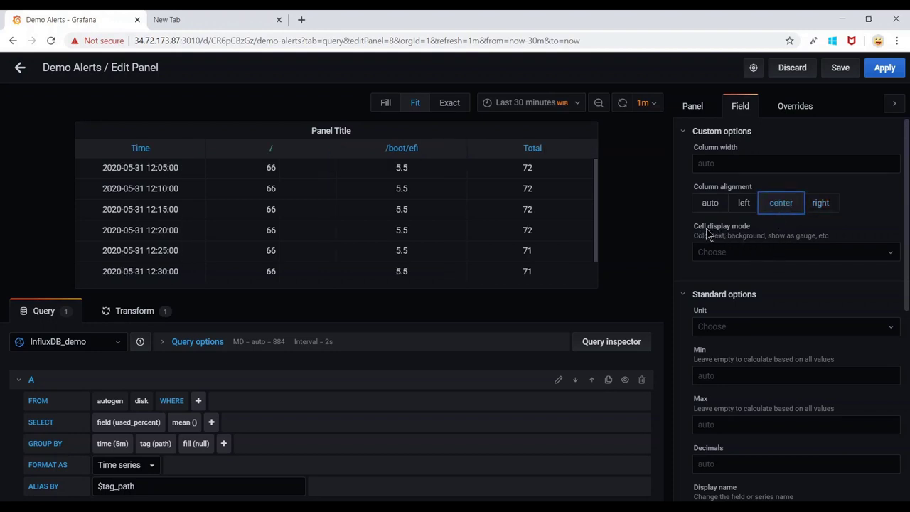
pyautogui.click(802, 254)
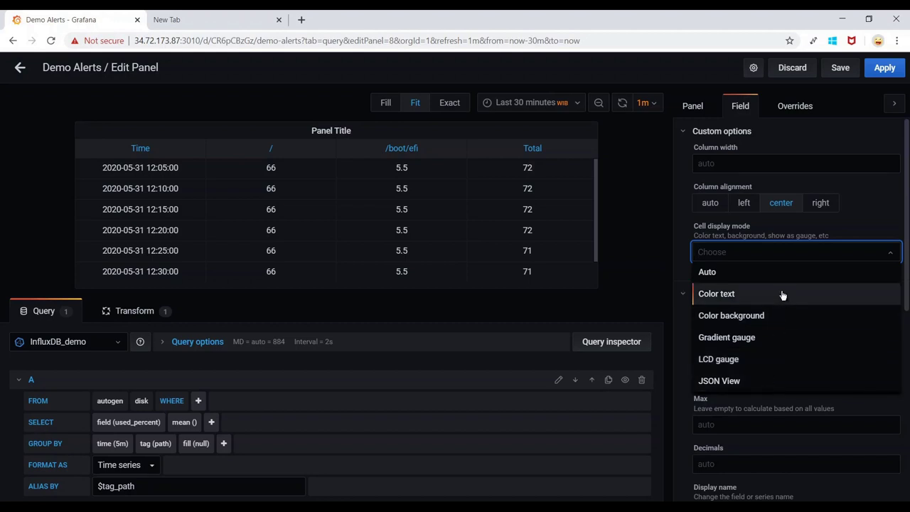
# Try Gradient gauge for all cells, then revert Cell display mode and Column alignment to auto.
pyautogui.click(764, 298)
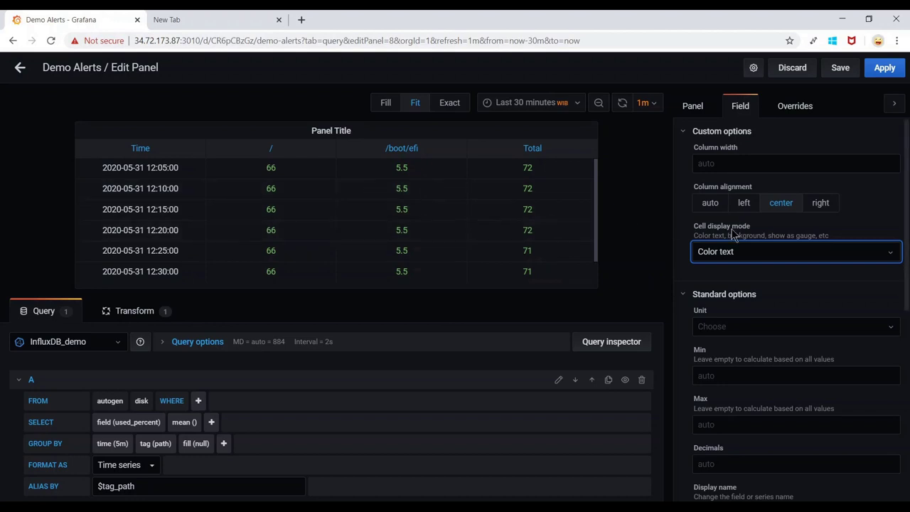
pyautogui.click(793, 257)
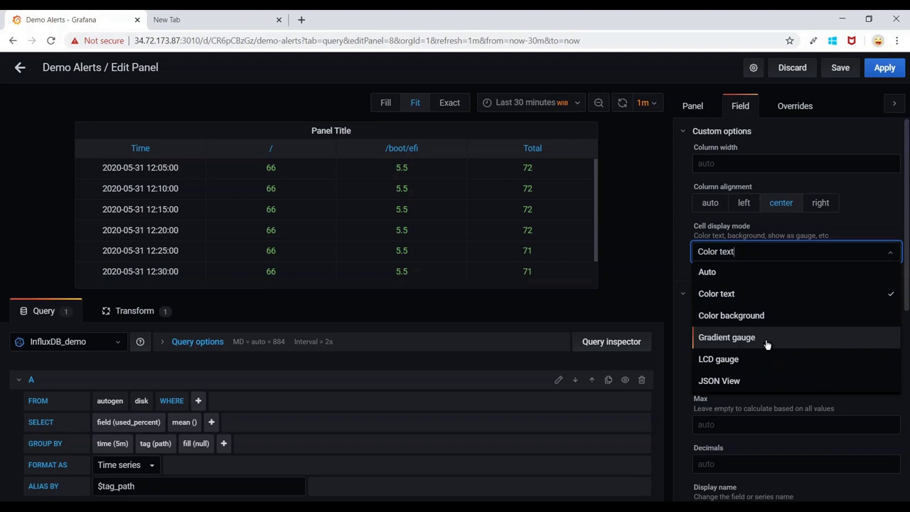
pyautogui.click(766, 344)
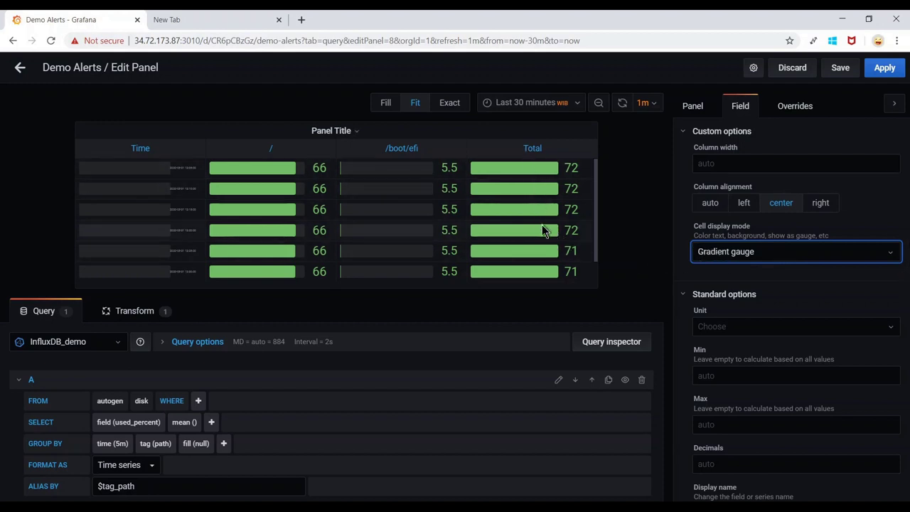
pyautogui.click(775, 260)
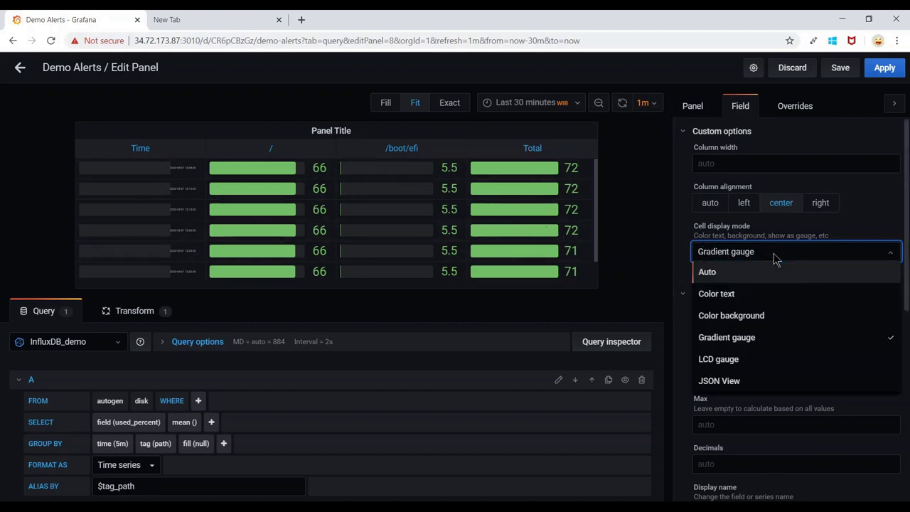
pyautogui.click(727, 281)
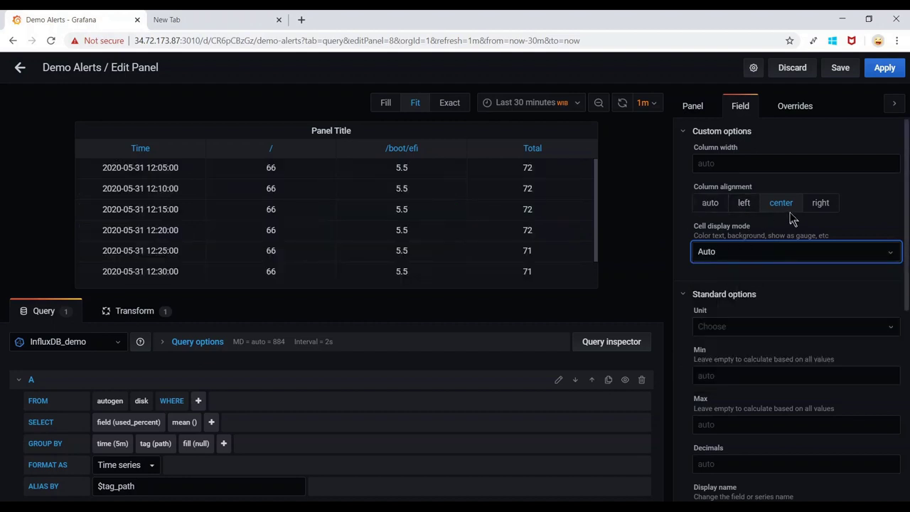
pyautogui.click(709, 205)
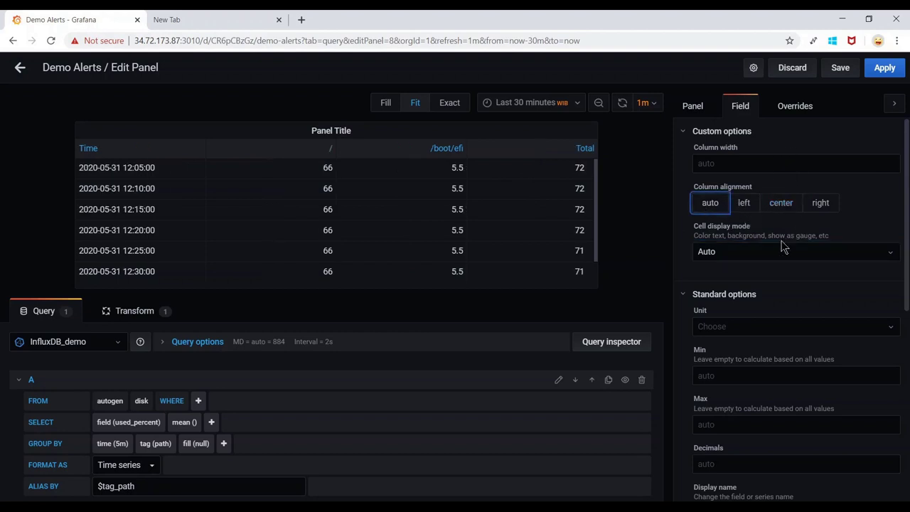
pyautogui.click(796, 106)
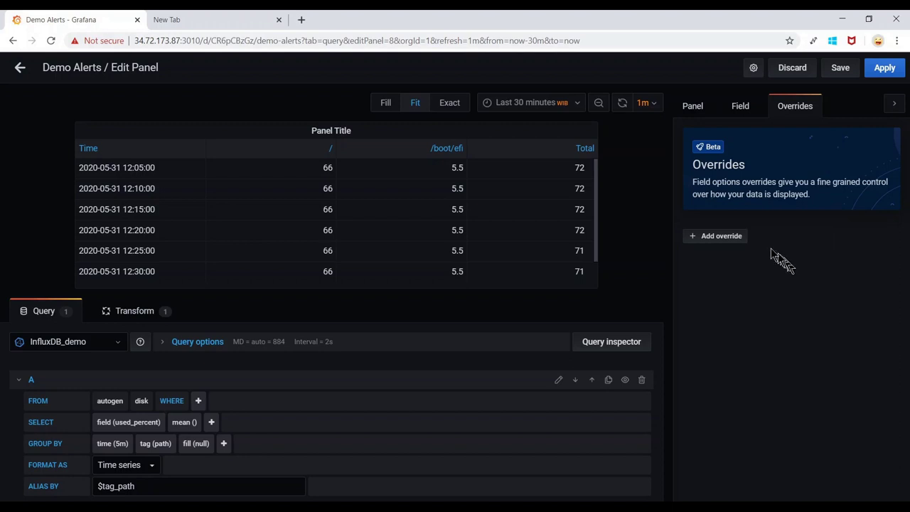
# Add a field override for Total with Cell display mode set to Gradient gauge.
pyautogui.click(729, 240)
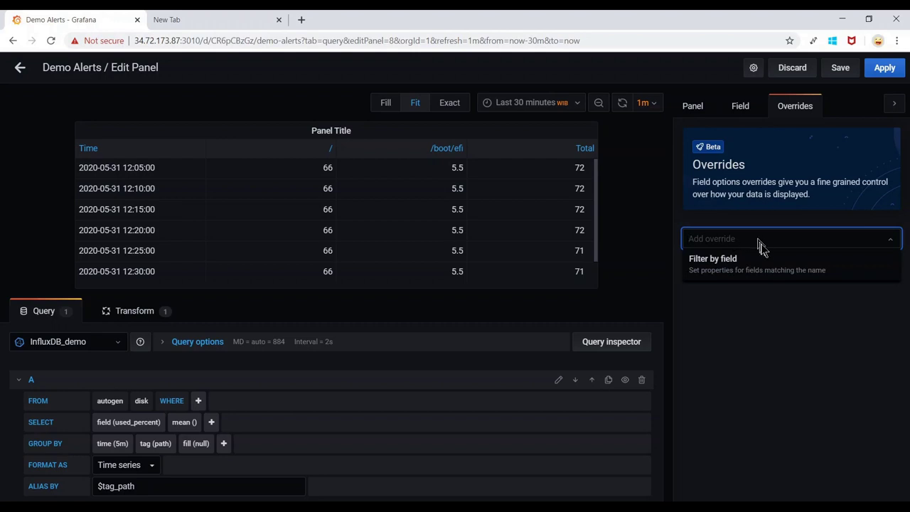
pyautogui.click(796, 270)
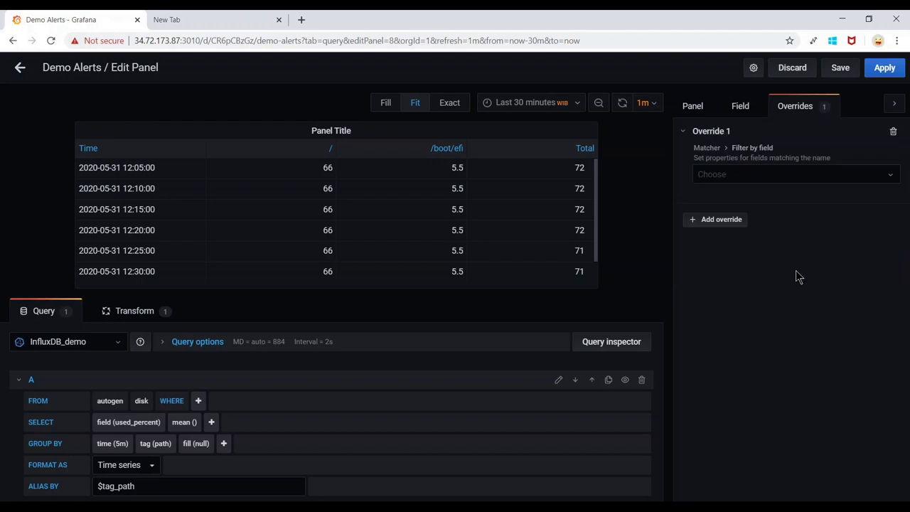
pyautogui.click(815, 178)
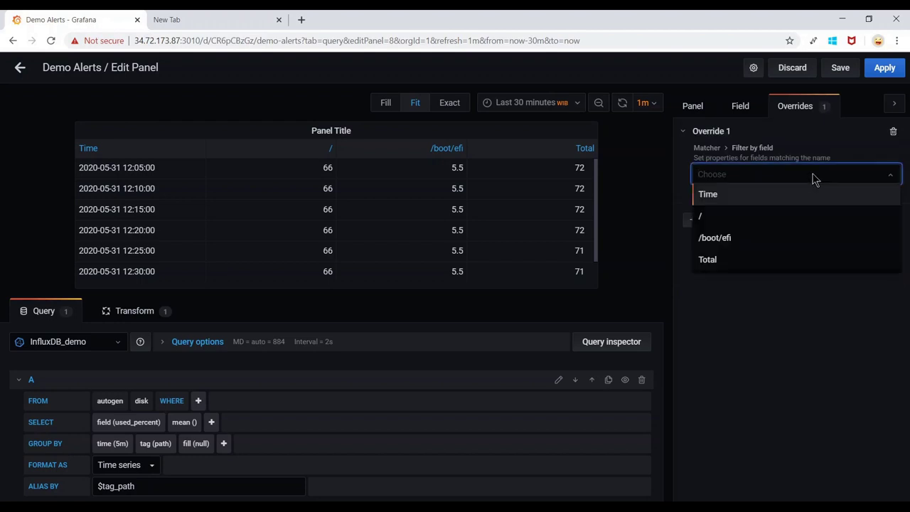
pyautogui.click(795, 264)
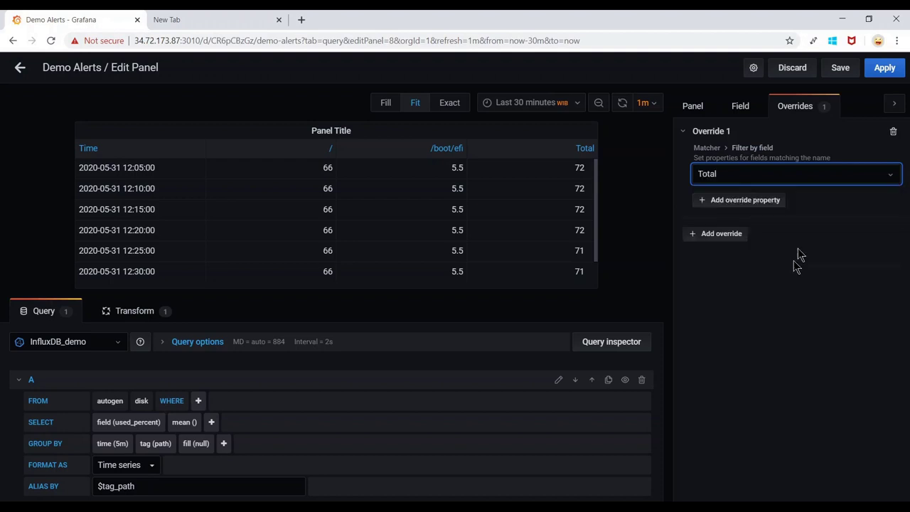
pyautogui.click(758, 208)
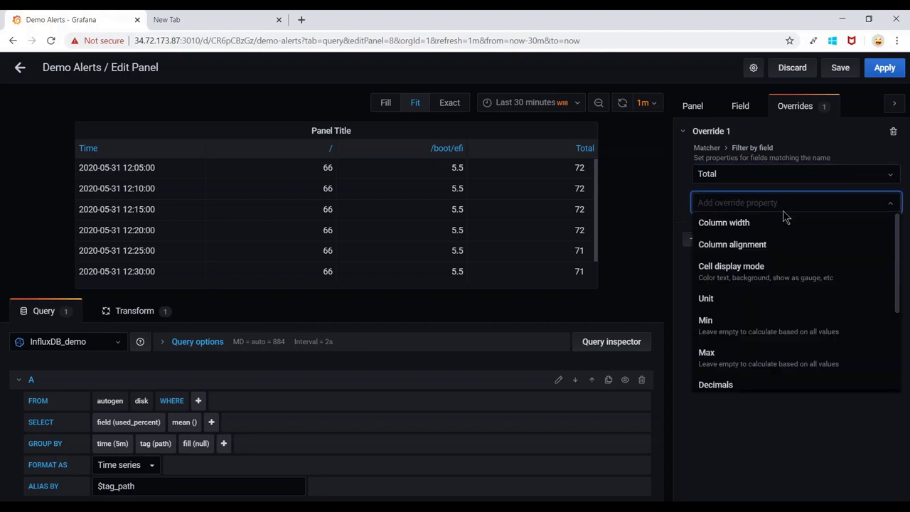
pyautogui.click(801, 277)
pyautogui.click(824, 227)
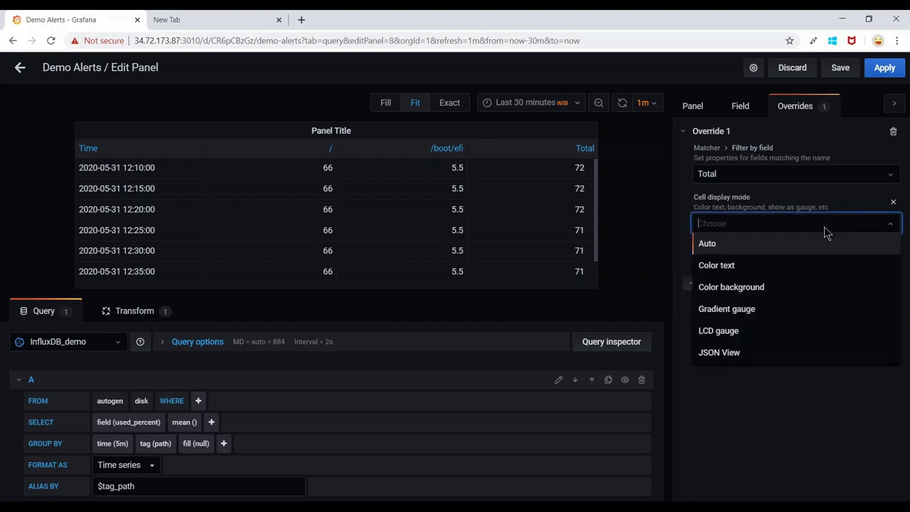
pyautogui.click(797, 310)
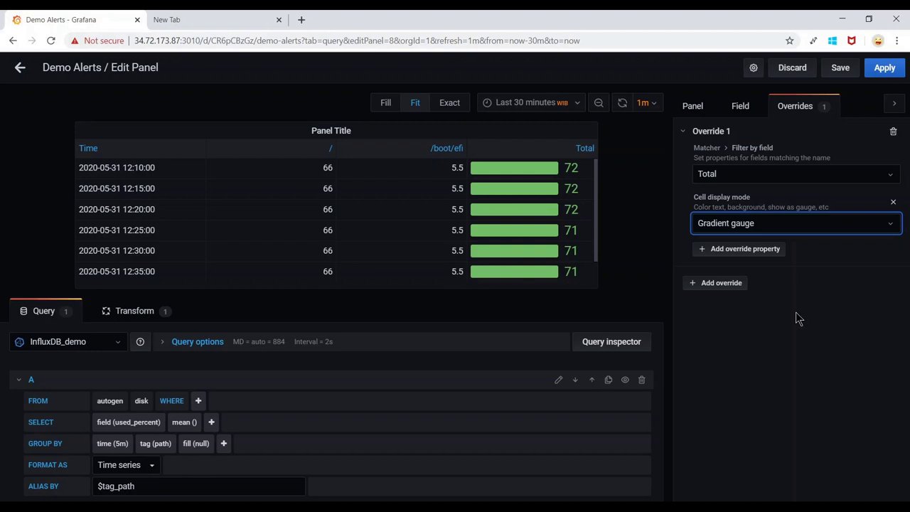
# Add thresholds to the Total override, changing the 80 threshold to 70.
pyautogui.click(768, 254)
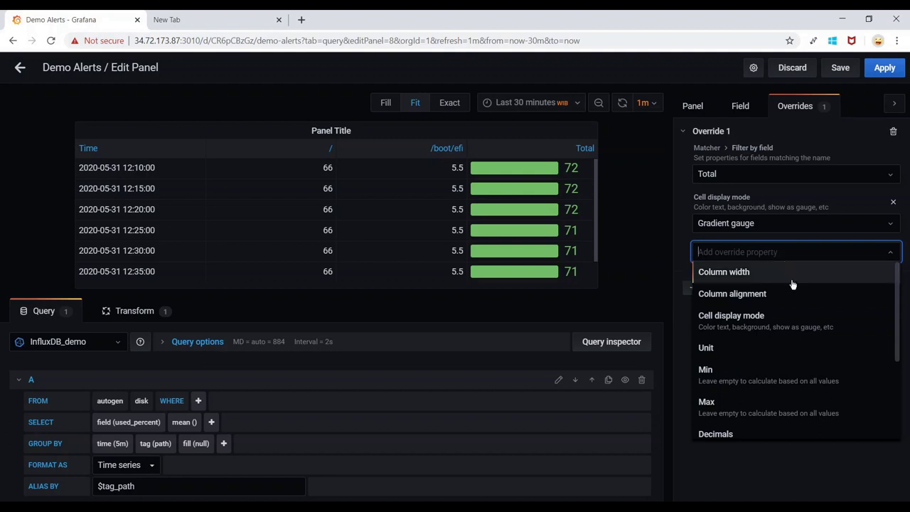
pyautogui.scroll(-4, 793, 284)
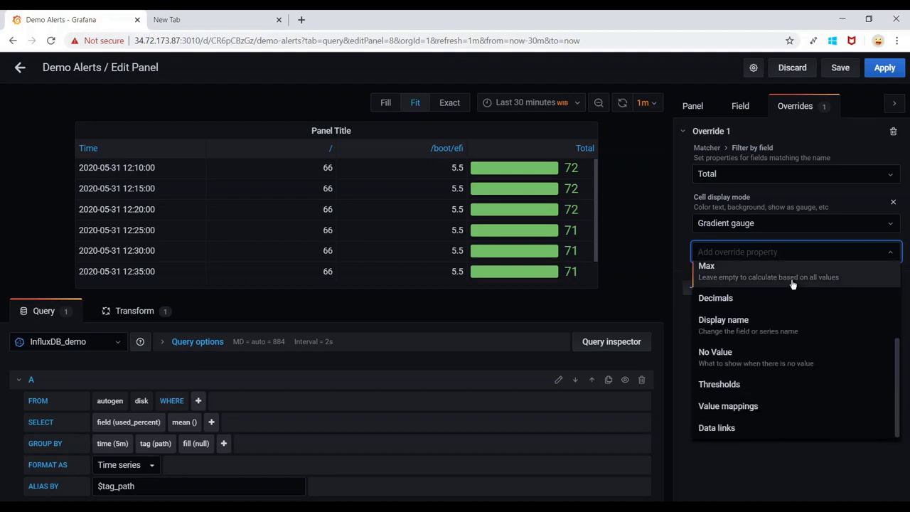
pyautogui.click(789, 388)
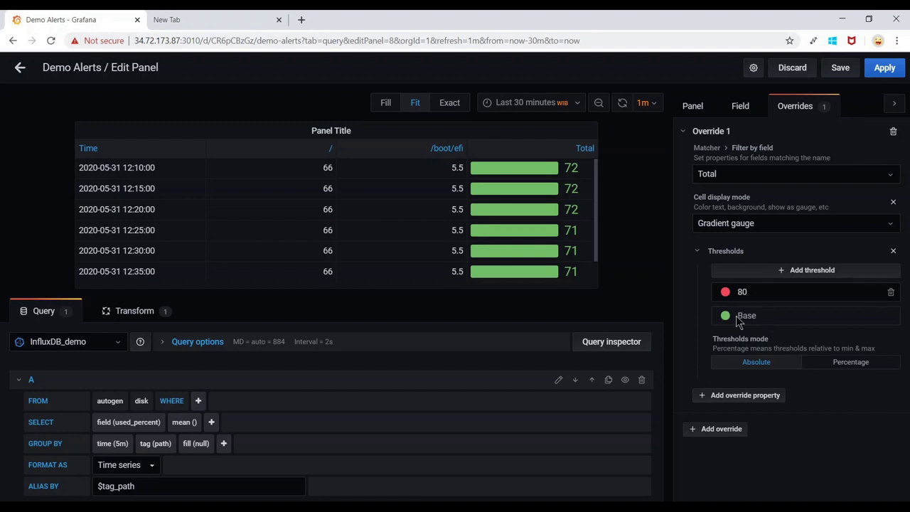
pyautogui.click(726, 292)
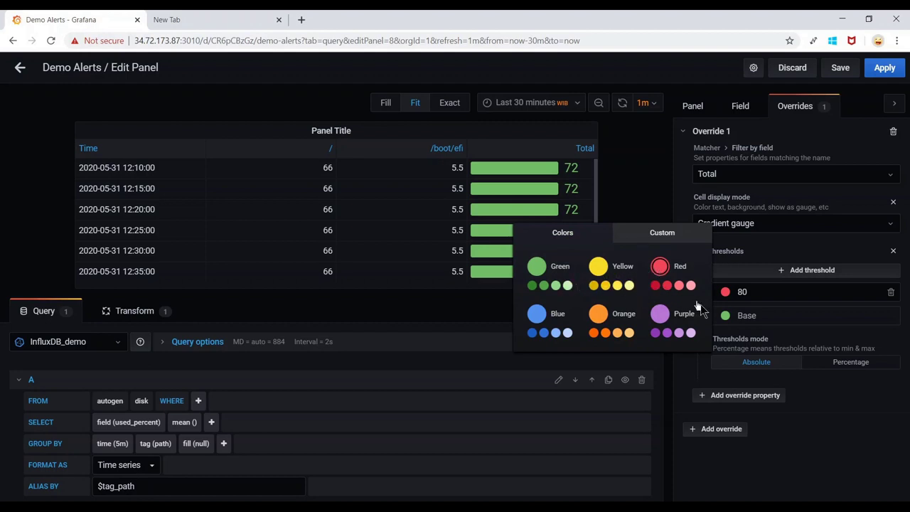
pyautogui.click(742, 291)
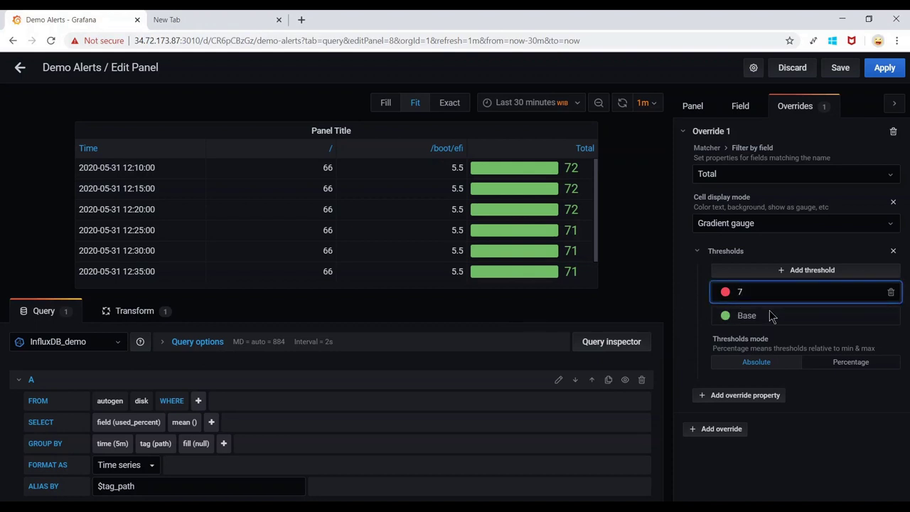
pyautogui.click(830, 442)
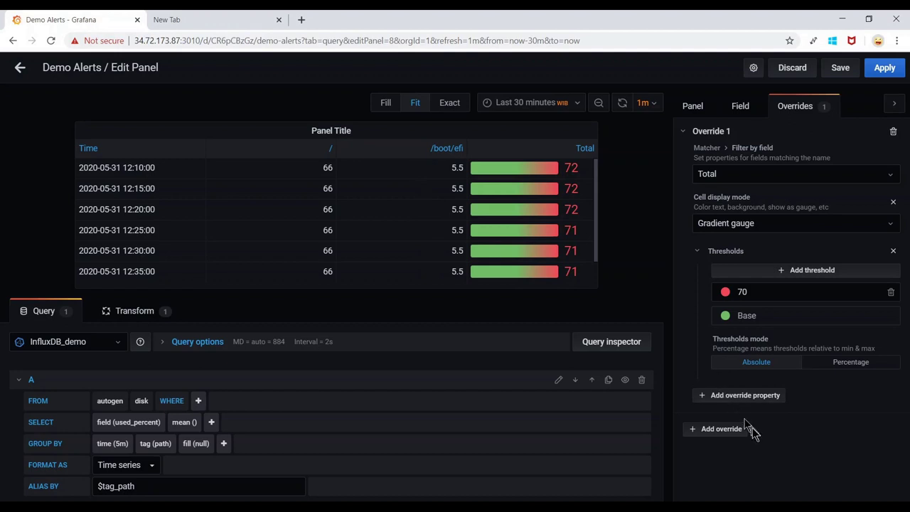
# Add a second override centre-aligning /boot/efi, then apply the panel to the Demo Alerts dashboard.
pyautogui.click(717, 431)
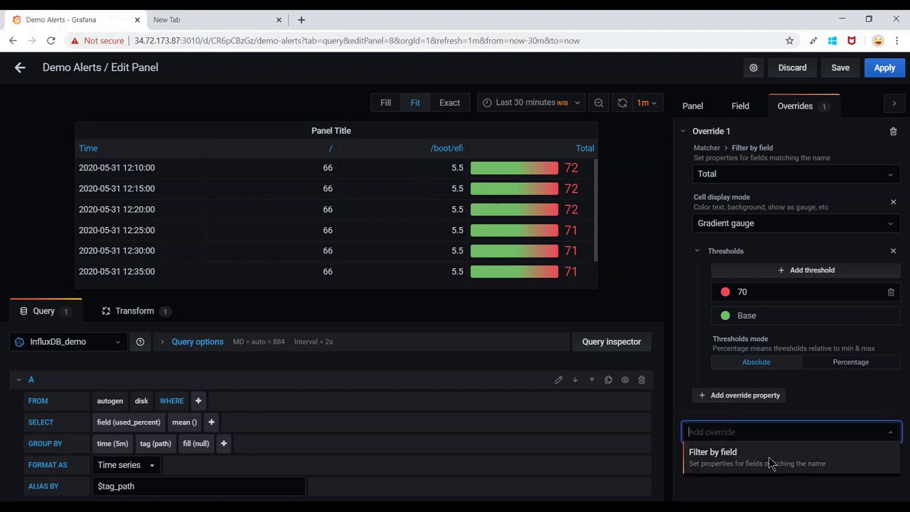
pyautogui.click(771, 463)
pyautogui.click(762, 469)
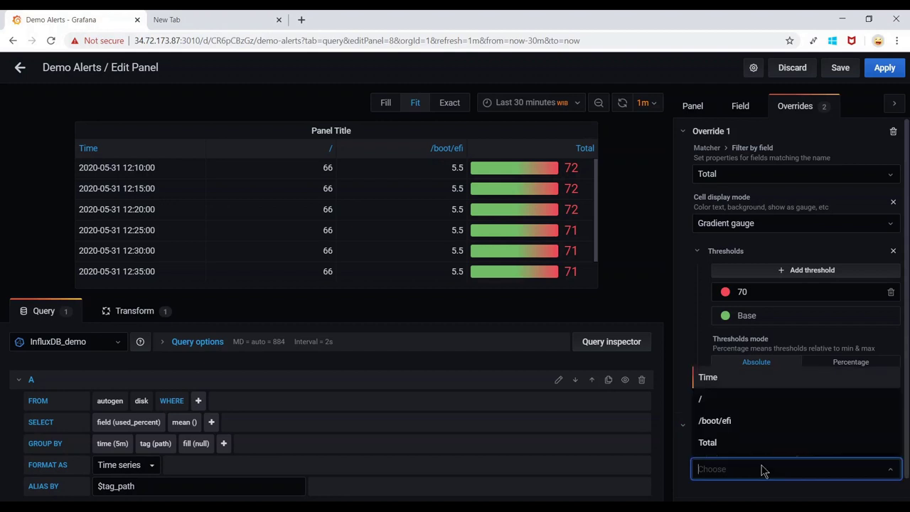
pyautogui.click(751, 422)
pyautogui.scroll(-1, 754, 430)
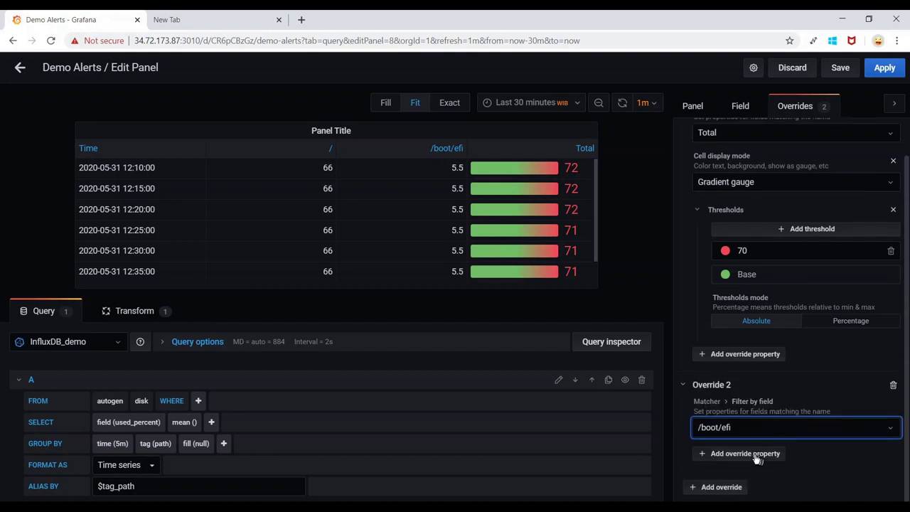
pyautogui.click(746, 454)
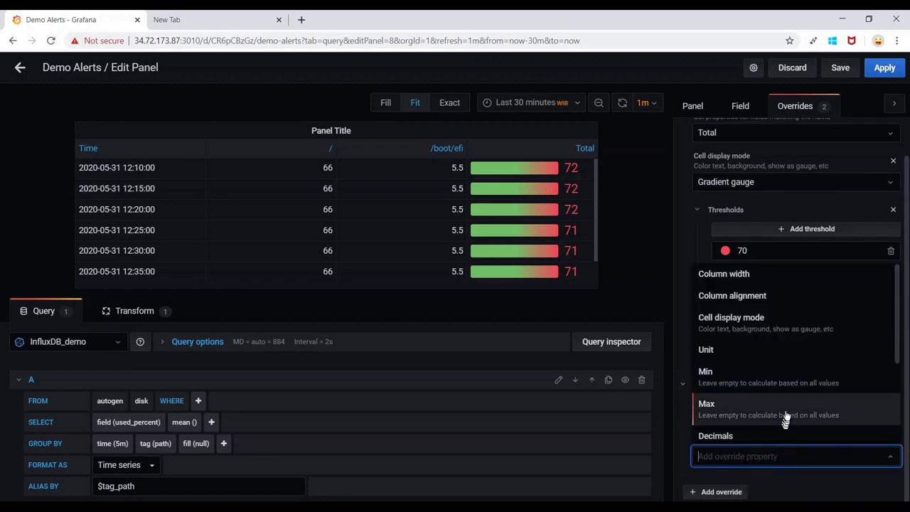
pyautogui.scroll(-1, 787, 407)
pyautogui.scroll(1, 787, 407)
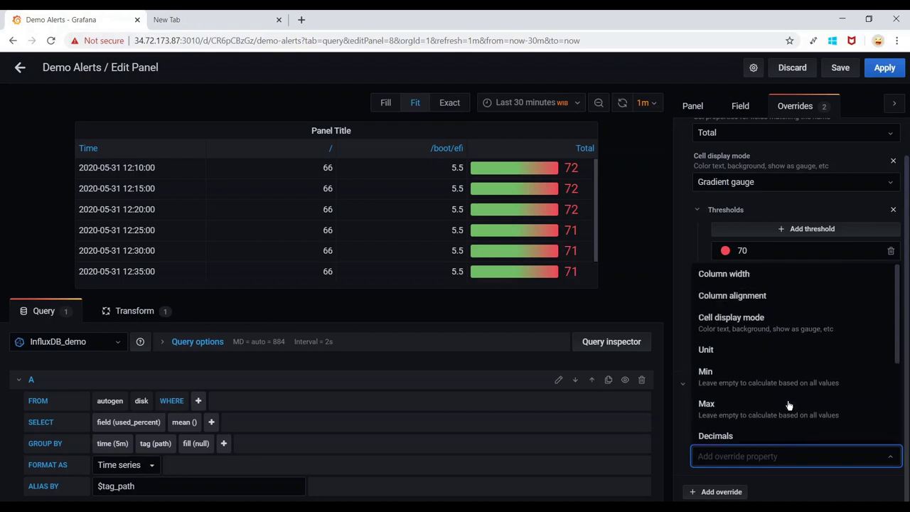
pyautogui.click(794, 304)
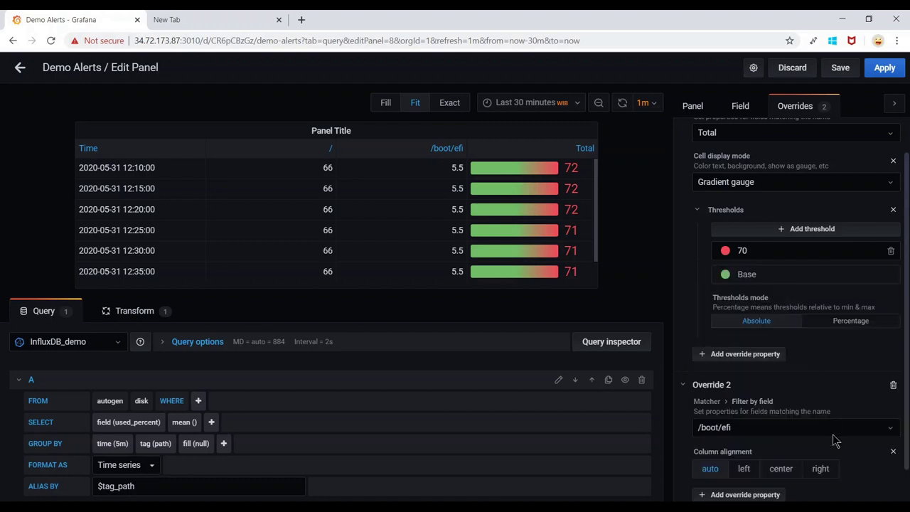
pyautogui.scroll(-1, 833, 436)
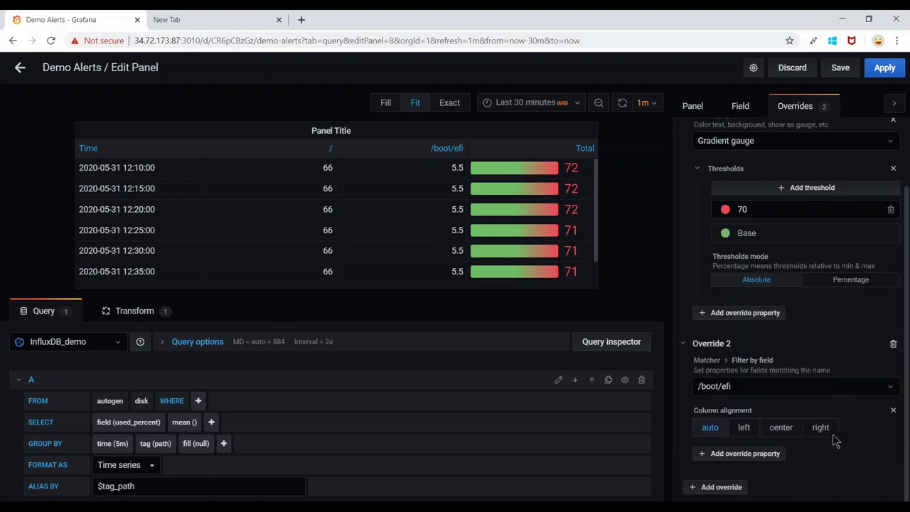
pyautogui.click(780, 430)
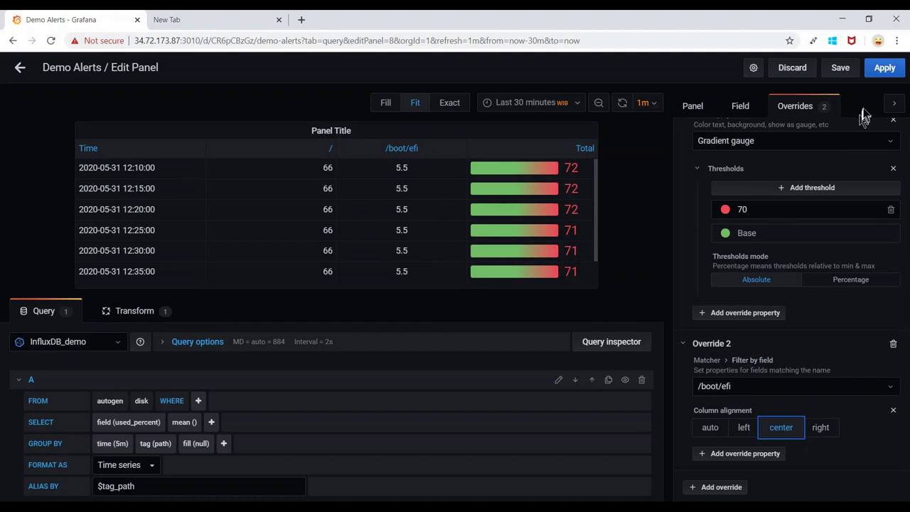
pyautogui.click(886, 71)
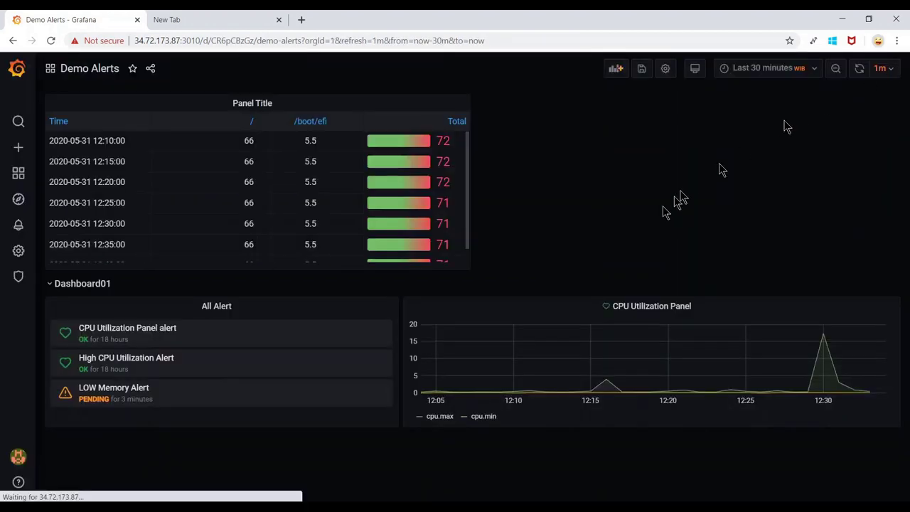
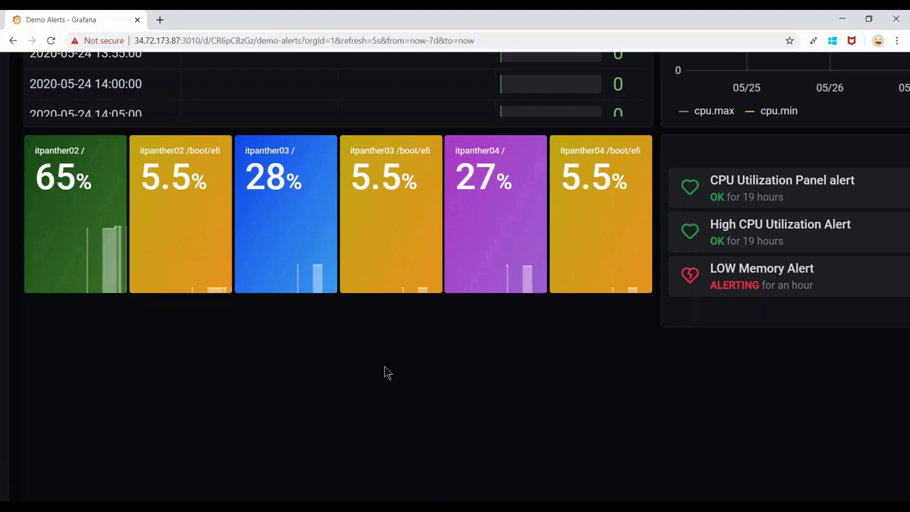
# Add a new empty panel to the Demo Alerts dashboard and choose the Stat visualization.
pyautogui.hotkey('ctrl', '0')
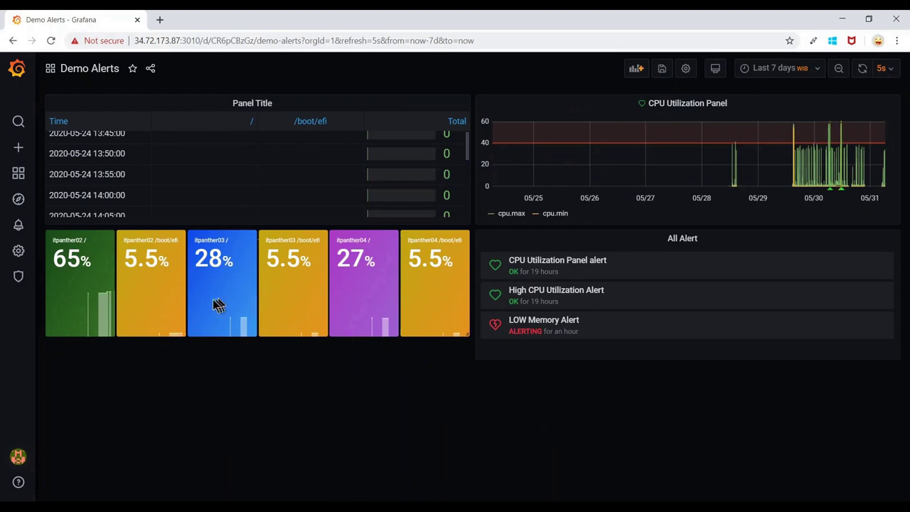
pyautogui.click(641, 72)
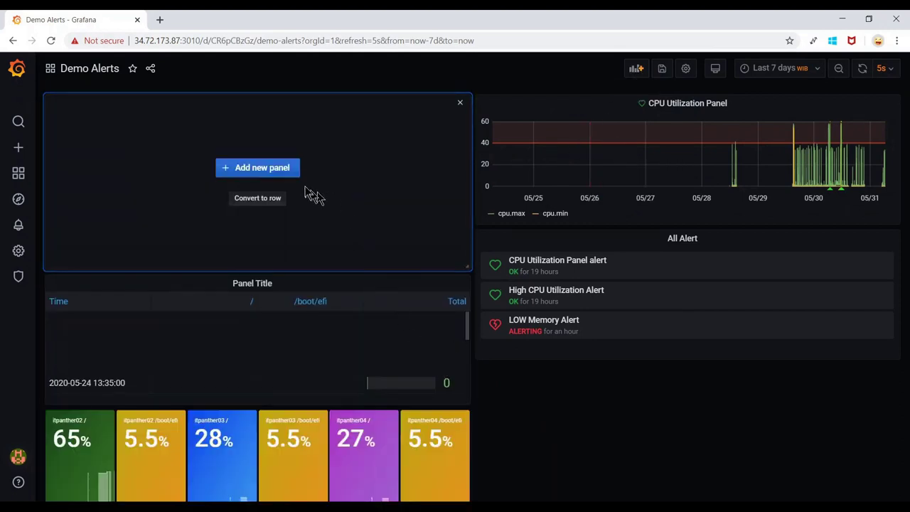
pyautogui.click(289, 172)
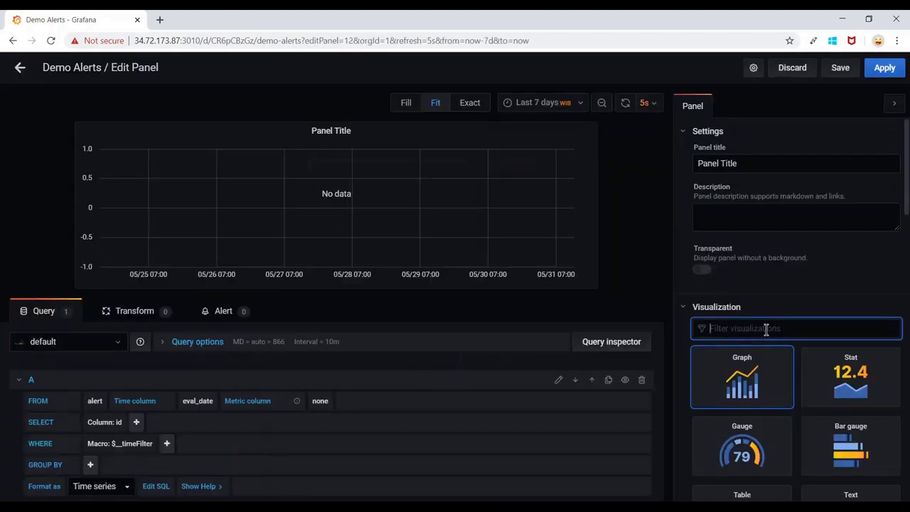
pyautogui.scroll(-1, 853, 332)
pyautogui.click(854, 332)
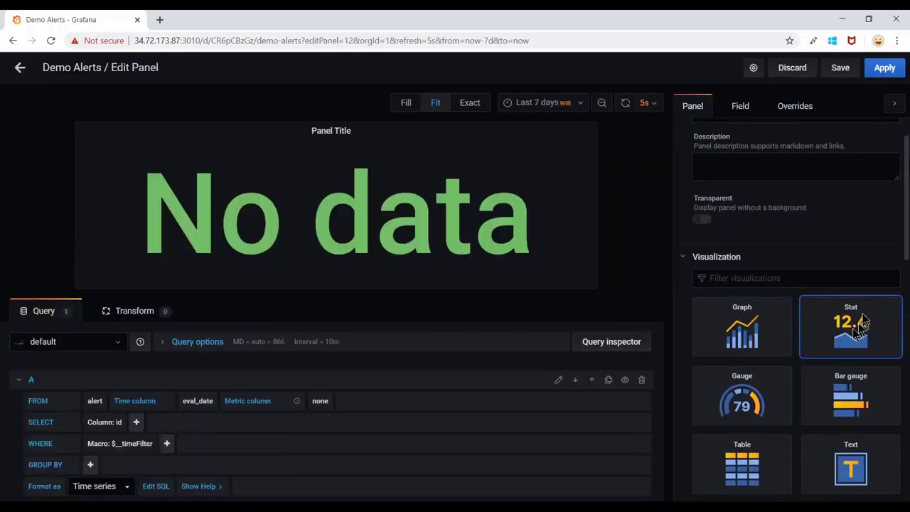
# Query InfluxDB_demo for field used_percent from the autogen disk measurement.
pyautogui.click(119, 348)
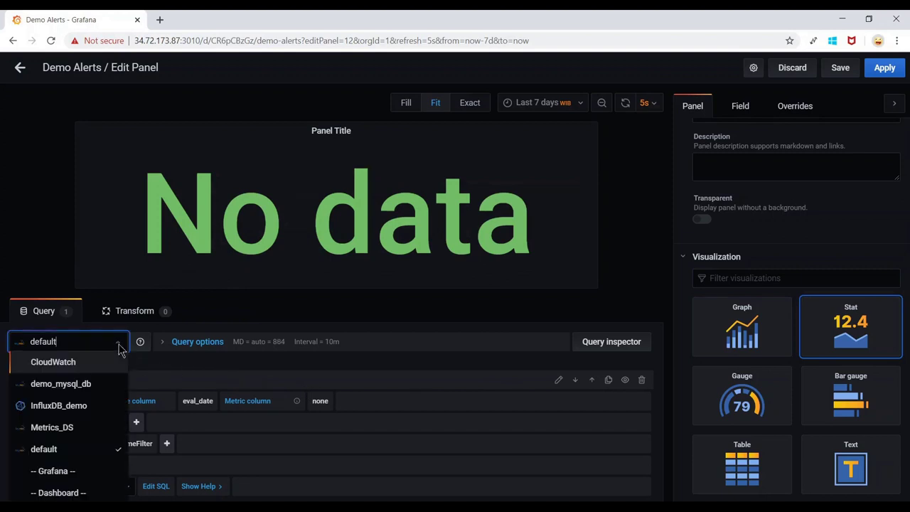
pyautogui.click(78, 407)
pyautogui.scroll(-1, 211, 377)
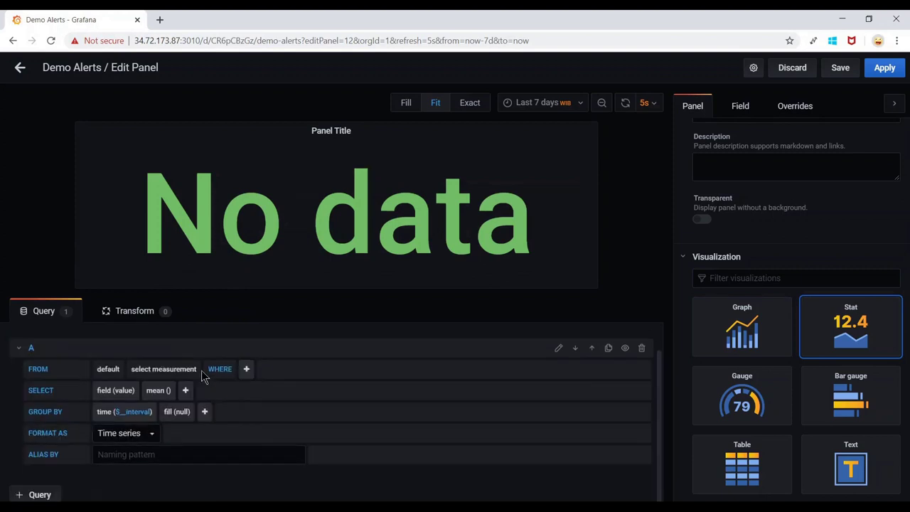
pyautogui.click(109, 368)
pyautogui.click(112, 405)
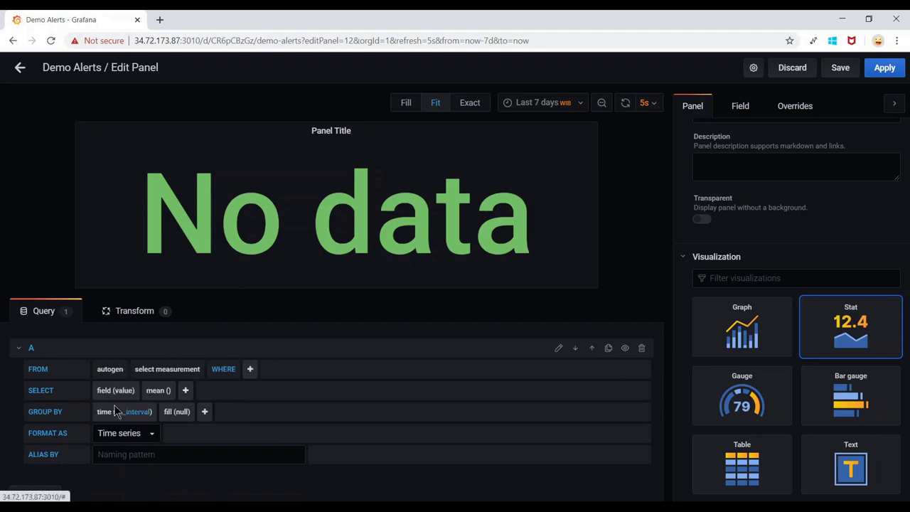
pyautogui.click(171, 371)
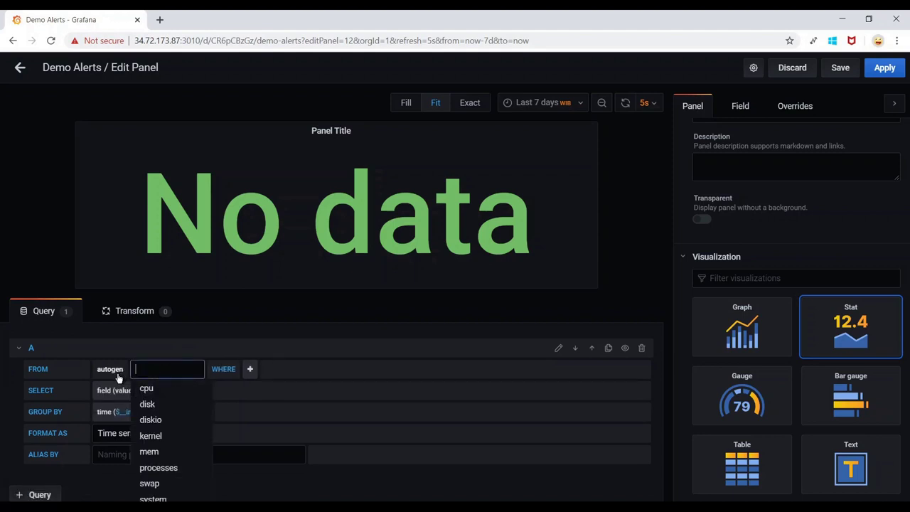
pyautogui.click(161, 403)
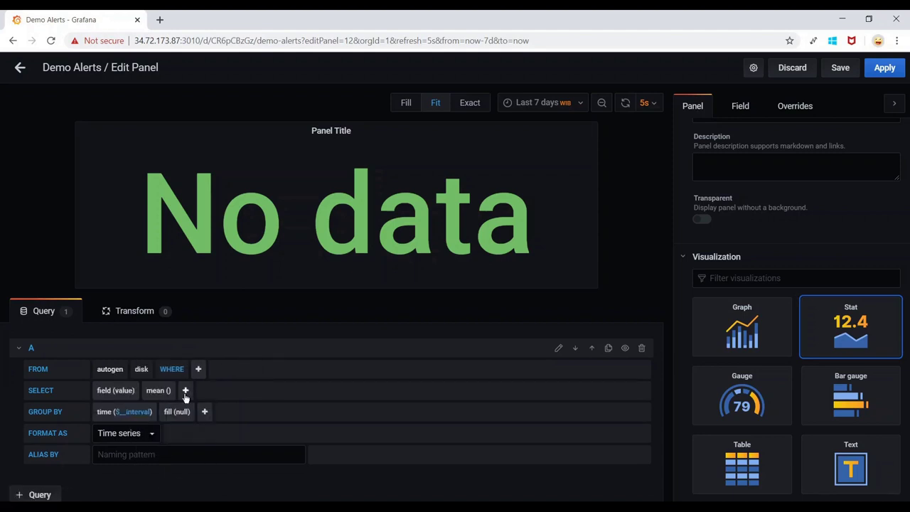
pyautogui.click(126, 391)
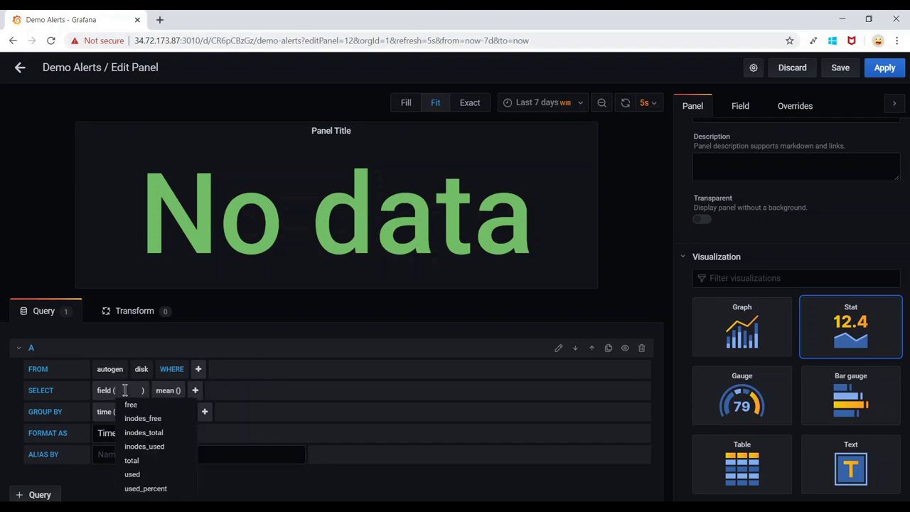
pyautogui.click(155, 489)
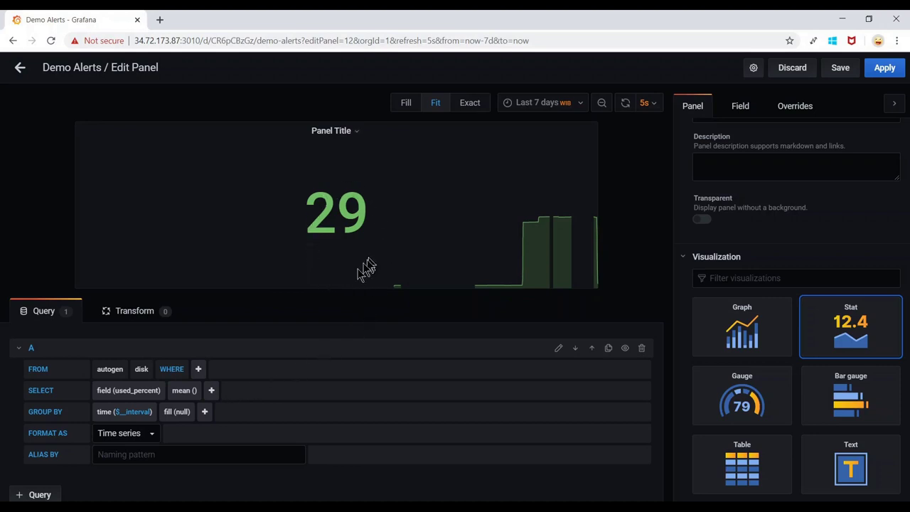
# Group the query results by tag(host) and tag(path).
pyautogui.click(206, 412)
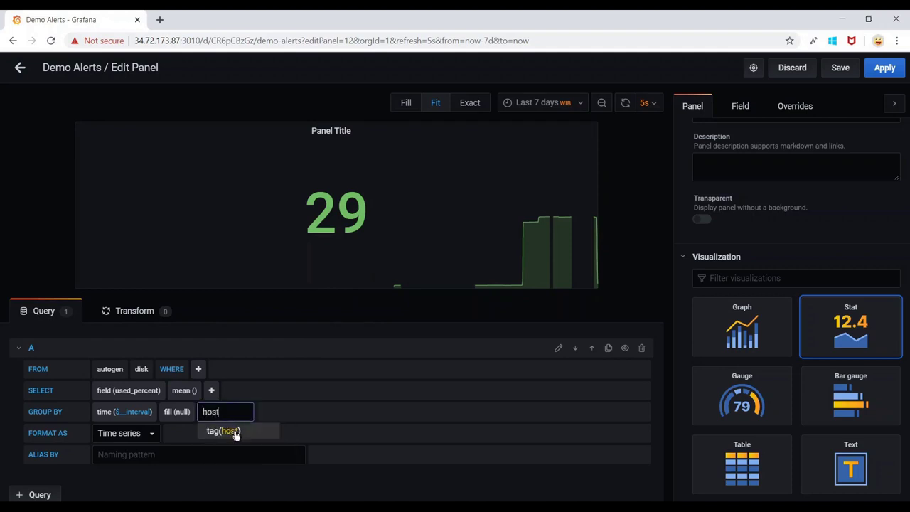
pyautogui.click(230, 430)
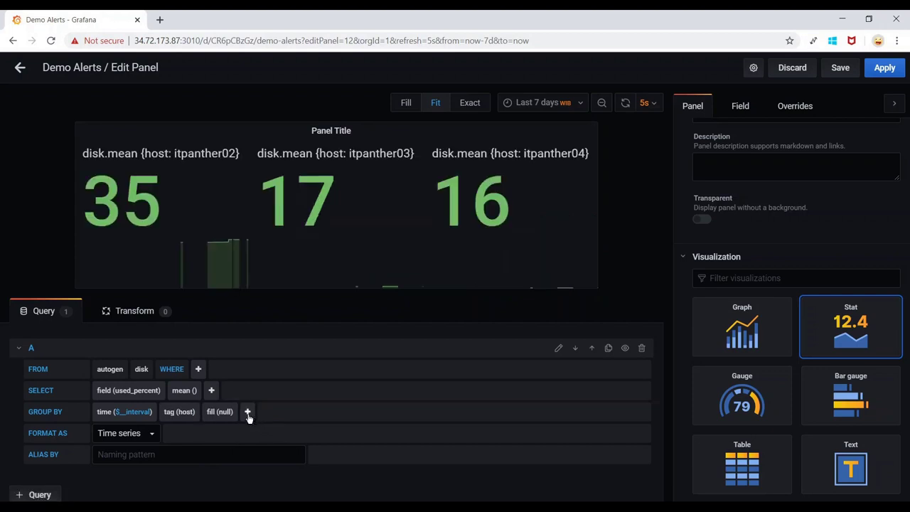
pyautogui.click(247, 412)
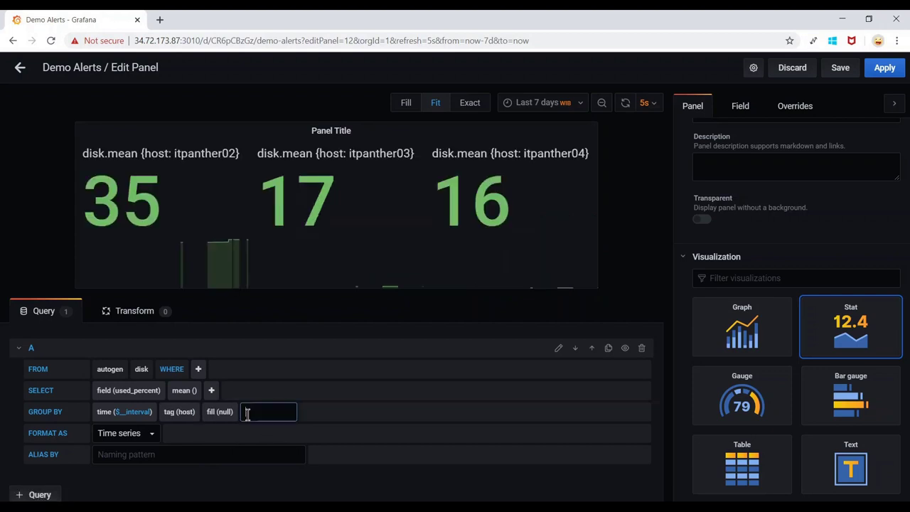
pyautogui.write('path')
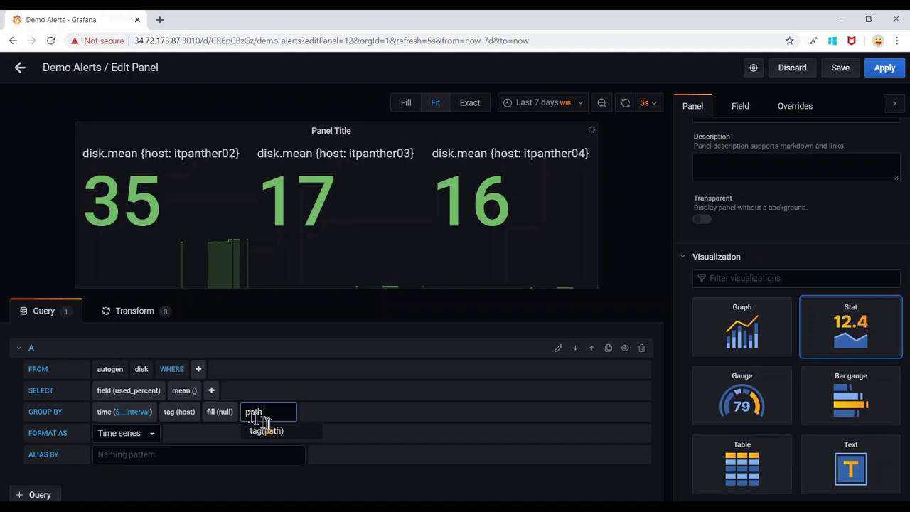
pyautogui.click(271, 431)
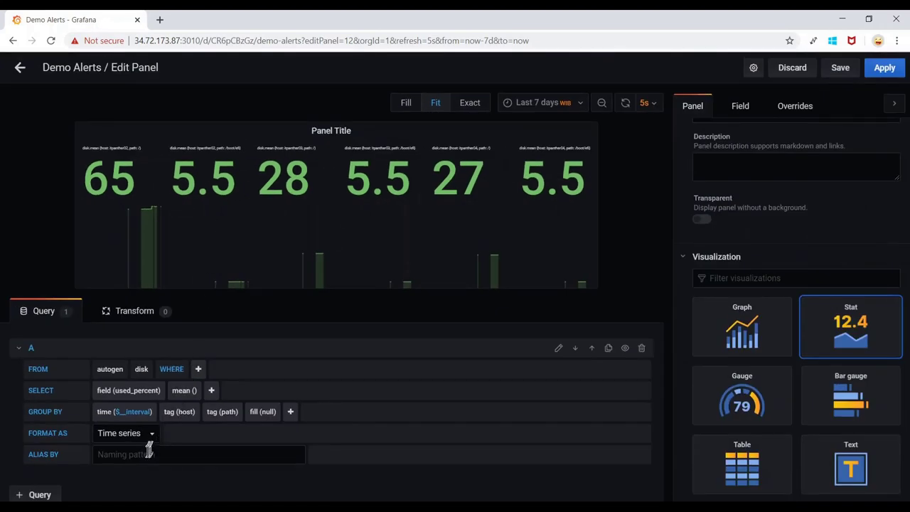
# Set ALIAS BY to '$tag_host $tag_path' so each value shows its host and path.
pyautogui.click(147, 454)
pyautogui.write('$tag_host $tag_')
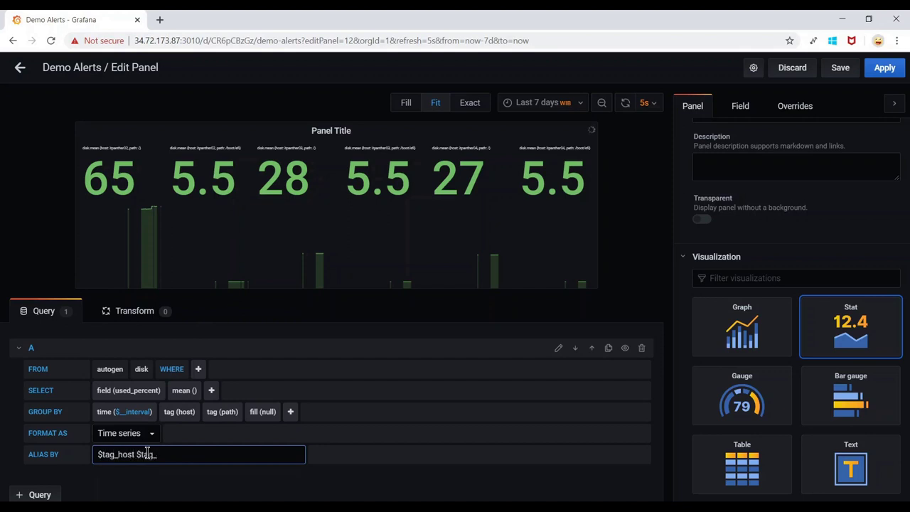
pyautogui.write('path')
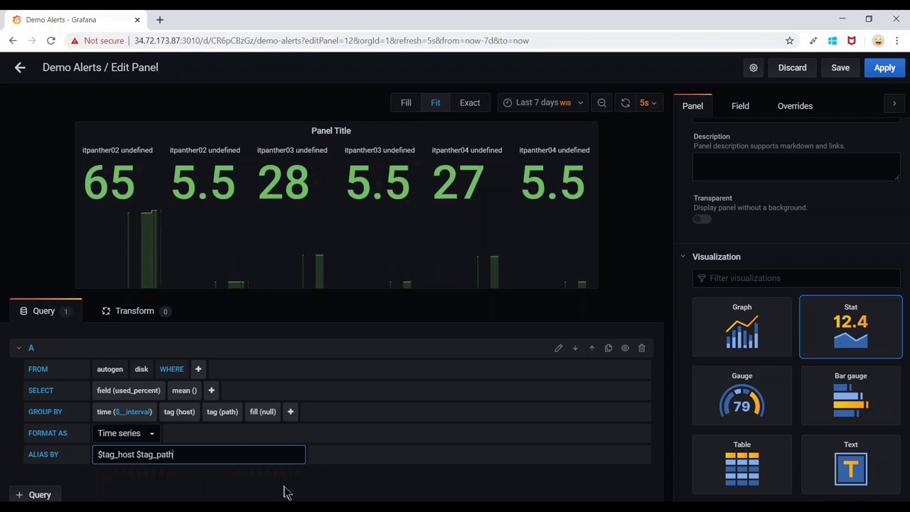
pyautogui.click(285, 492)
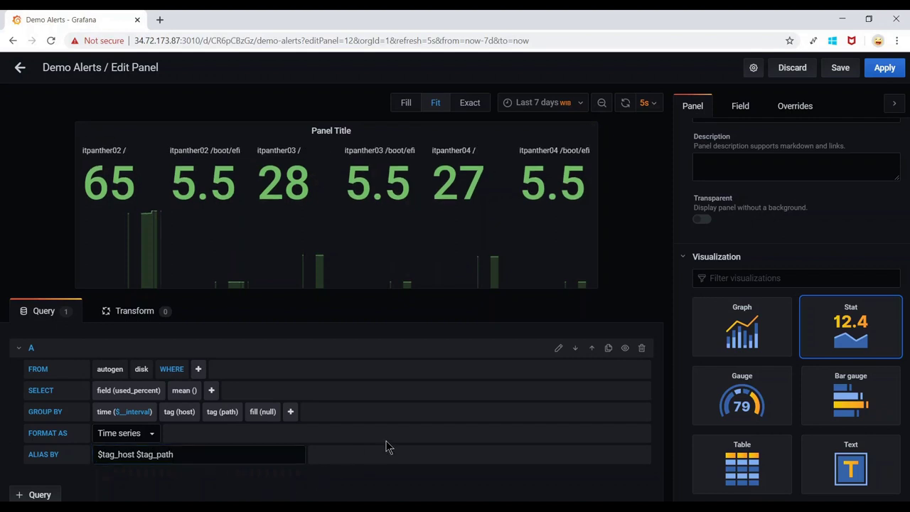
pyautogui.scroll(1, 391, 470)
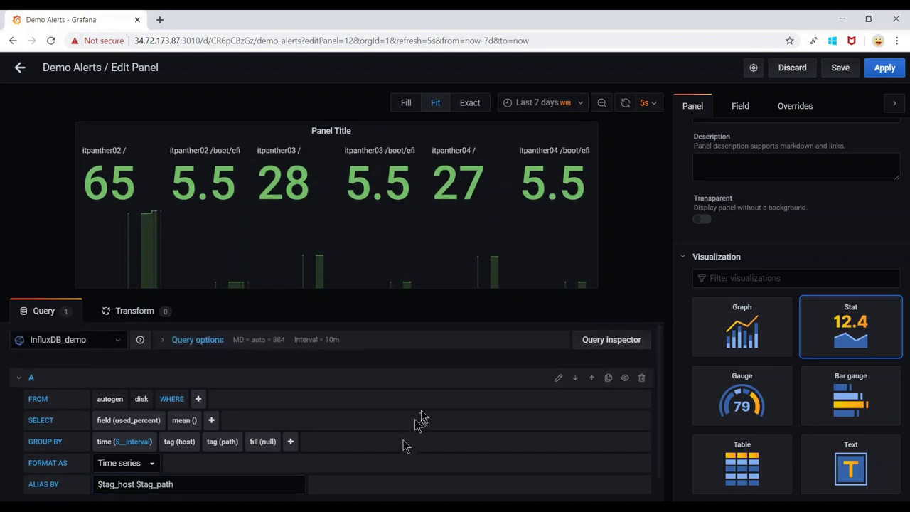
pyautogui.scroll(1, 447, 415)
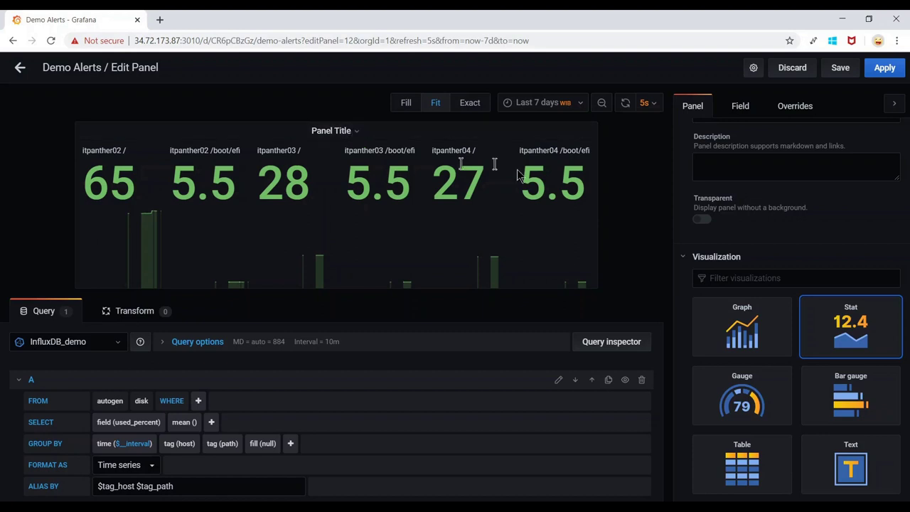
# Delete the 'Panel Title' text so the panel has no title.
pyautogui.scroll(1, 778, 188)
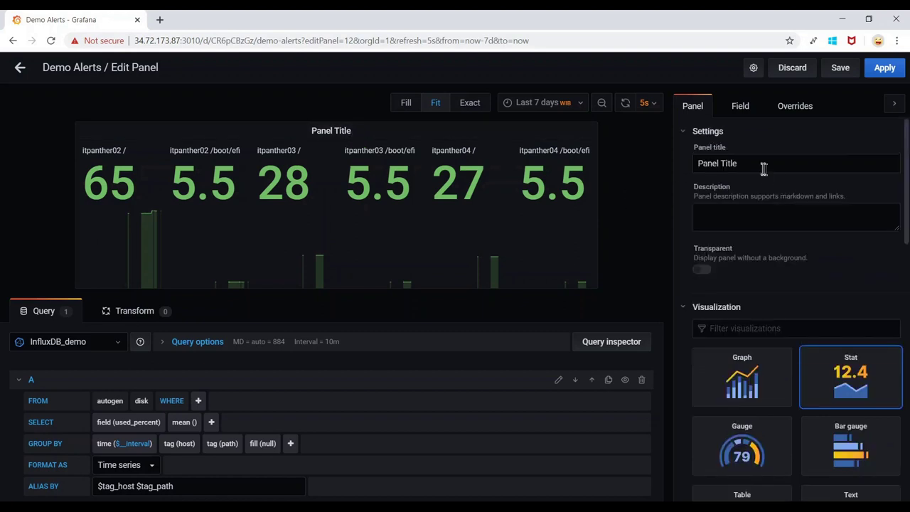
pyautogui.click(763, 166)
pyautogui.hotkey('ctrl', 'a')
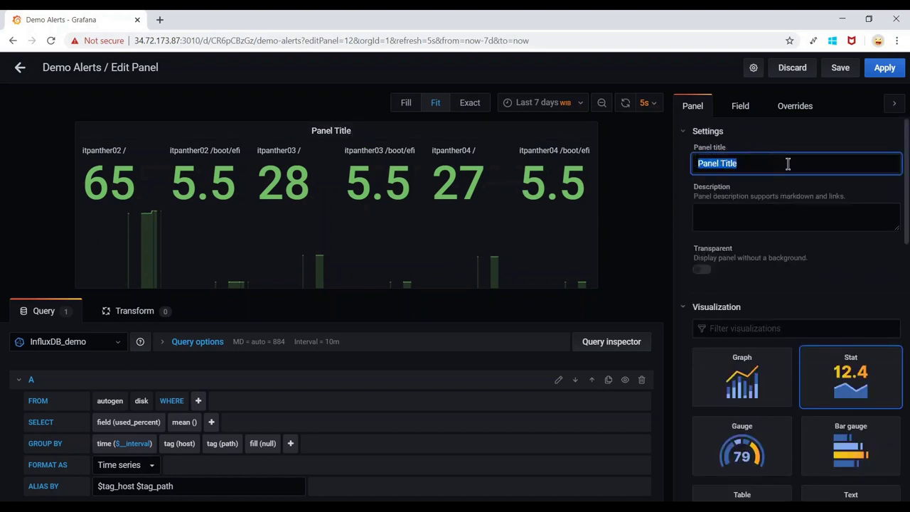
pyautogui.press('BackSpace')
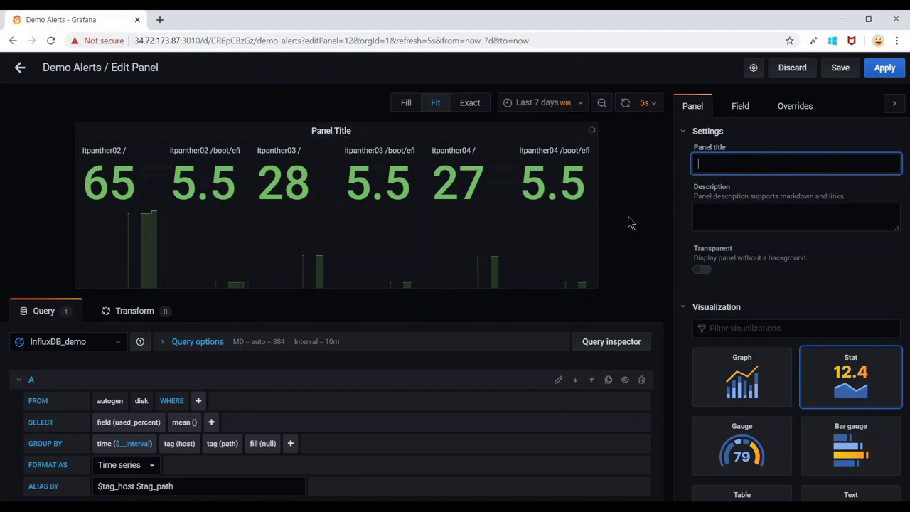
pyautogui.click(715, 187)
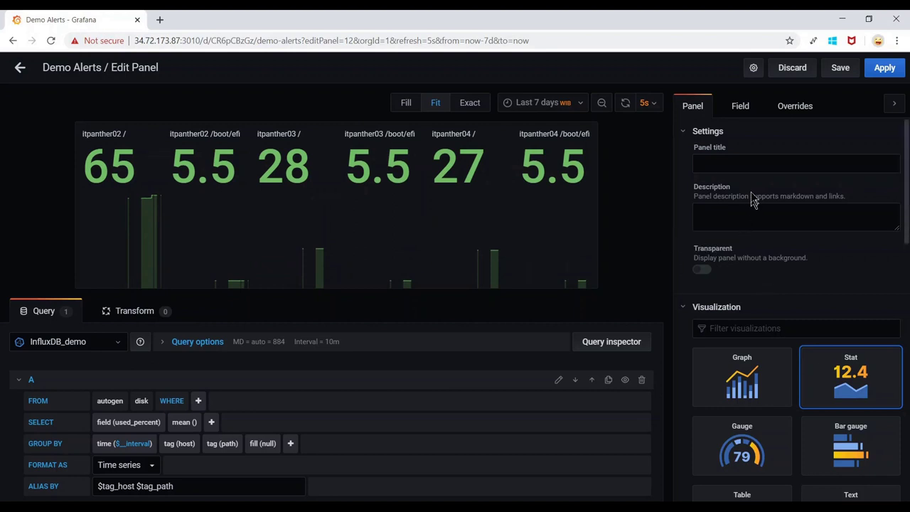
# Toggle the panel's Transparent setting, ending with transparency switched off.
pyautogui.click(703, 271)
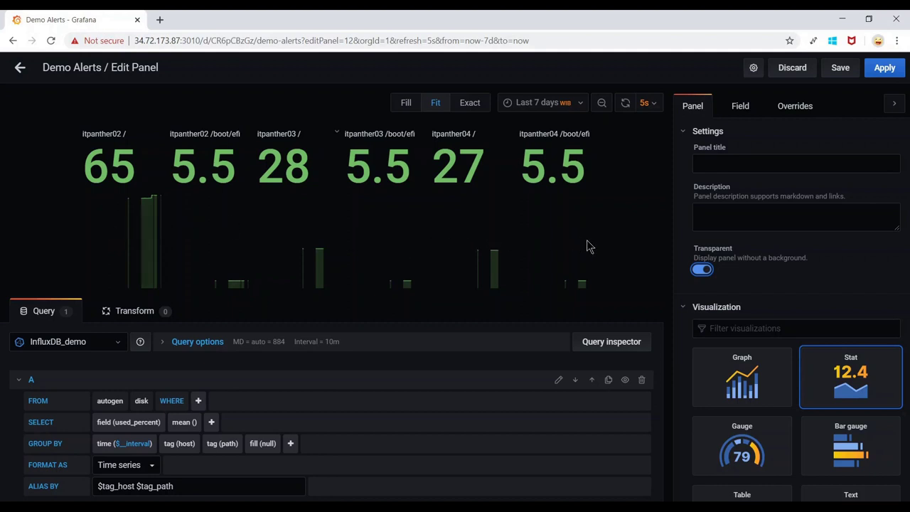
pyautogui.click(702, 271)
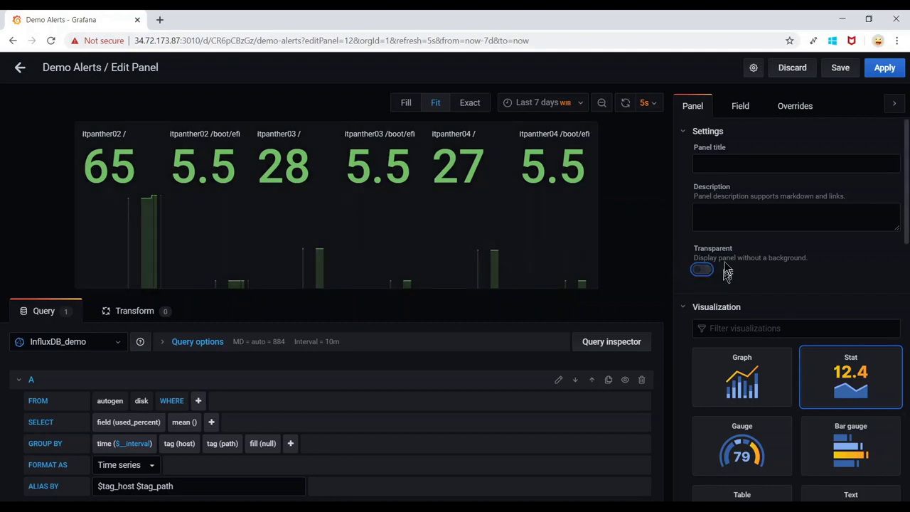
pyautogui.click(697, 272)
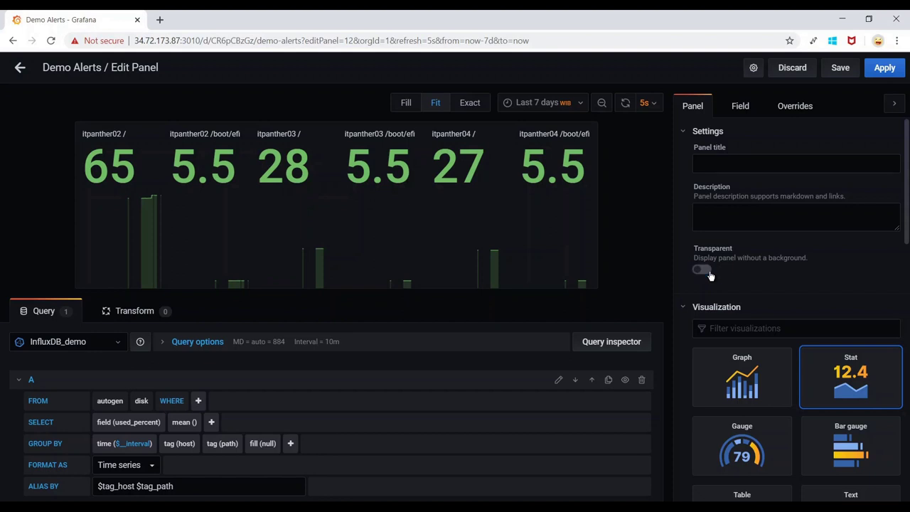
pyautogui.click(701, 271)
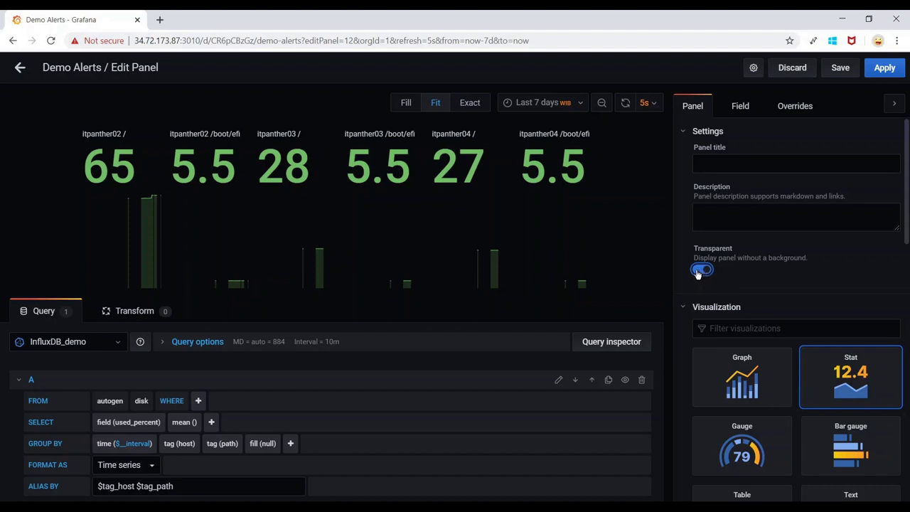
pyautogui.click(700, 271)
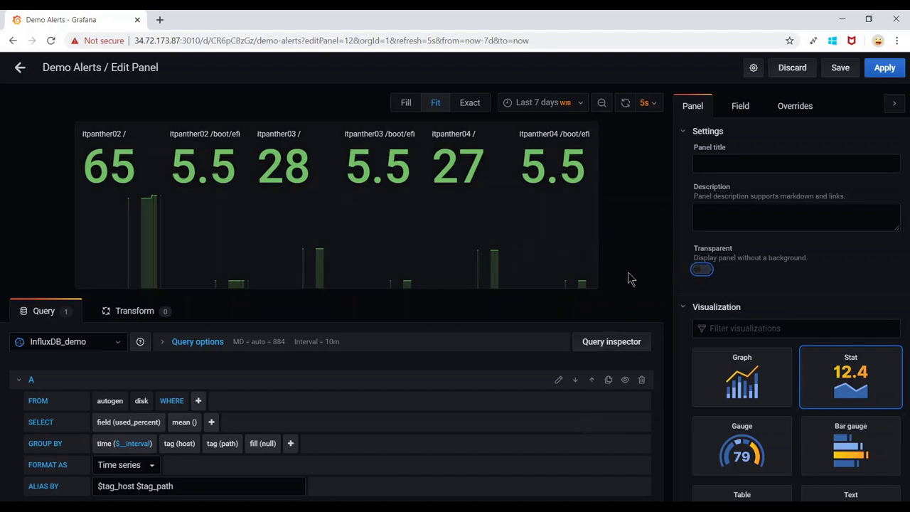
# Set the Stat Color mode to Background so each tile is filled with colour.
pyautogui.scroll(-3, 743, 284)
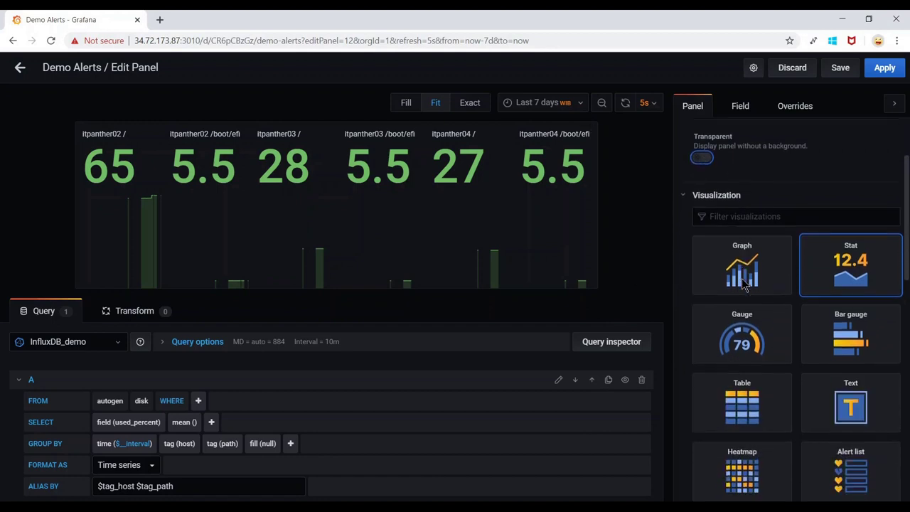
pyautogui.scroll(-10, 743, 285)
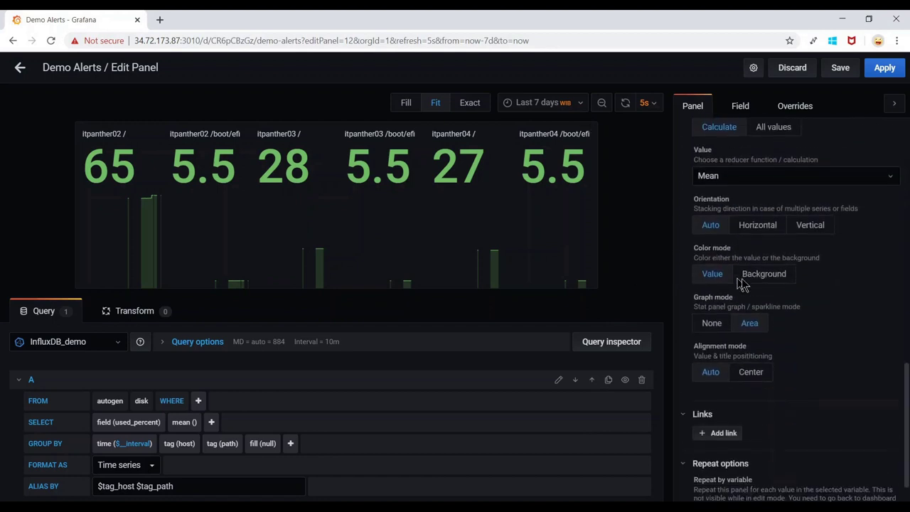
pyautogui.scroll(2, 795, 274)
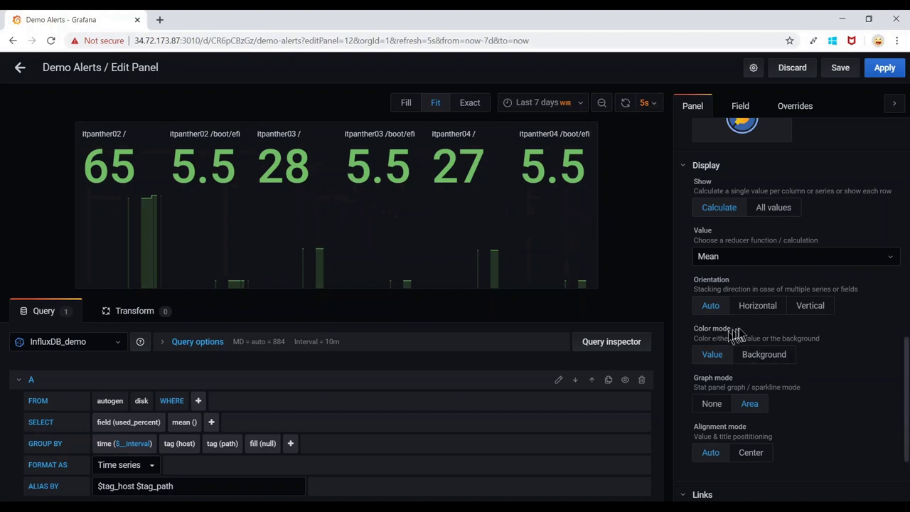
pyautogui.click(786, 358)
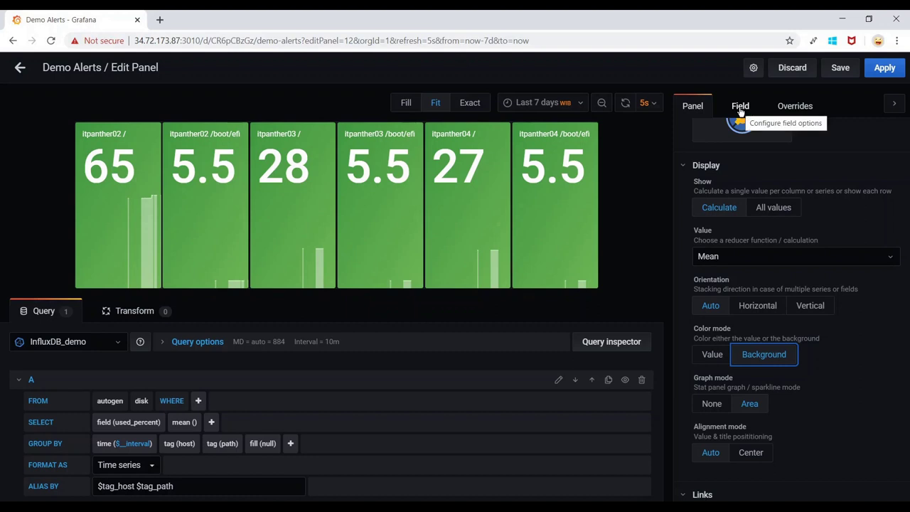
# In the Field tab, set threshold steps at 6, 27, 28 and 60.
pyautogui.click(740, 107)
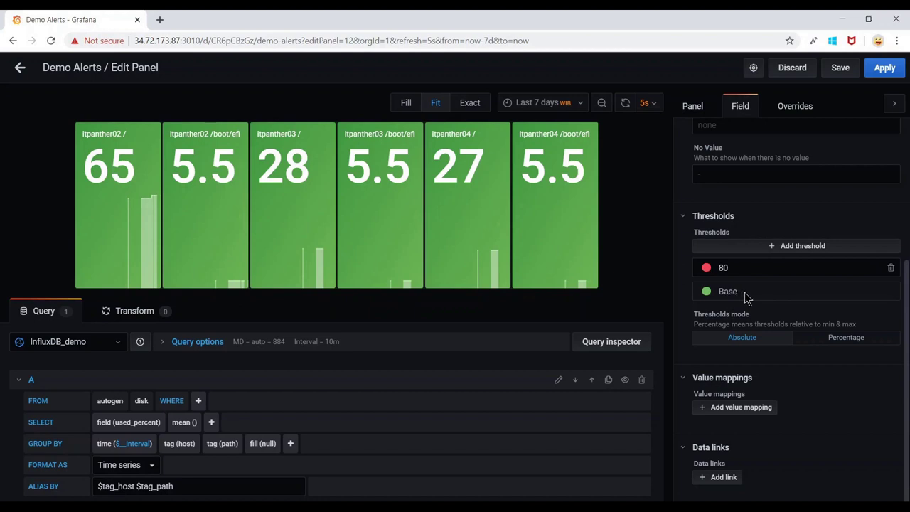
pyautogui.click(779, 247)
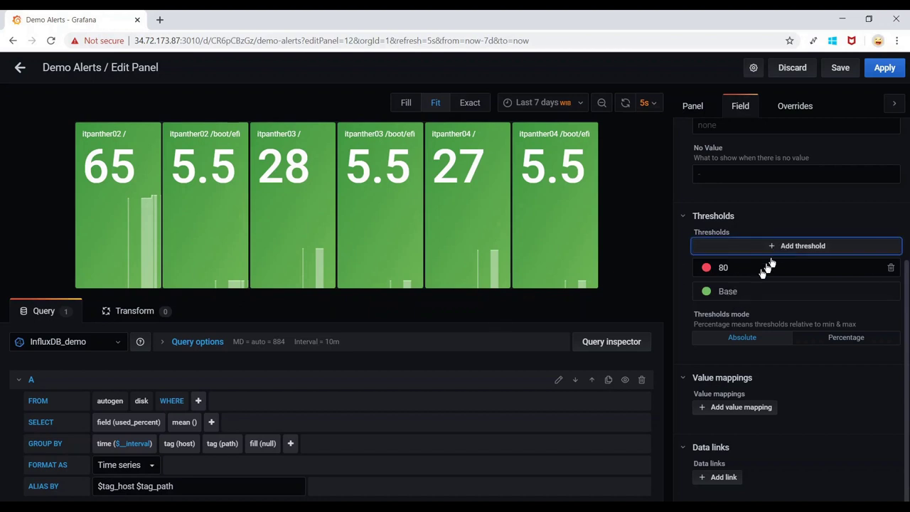
pyautogui.click(735, 291)
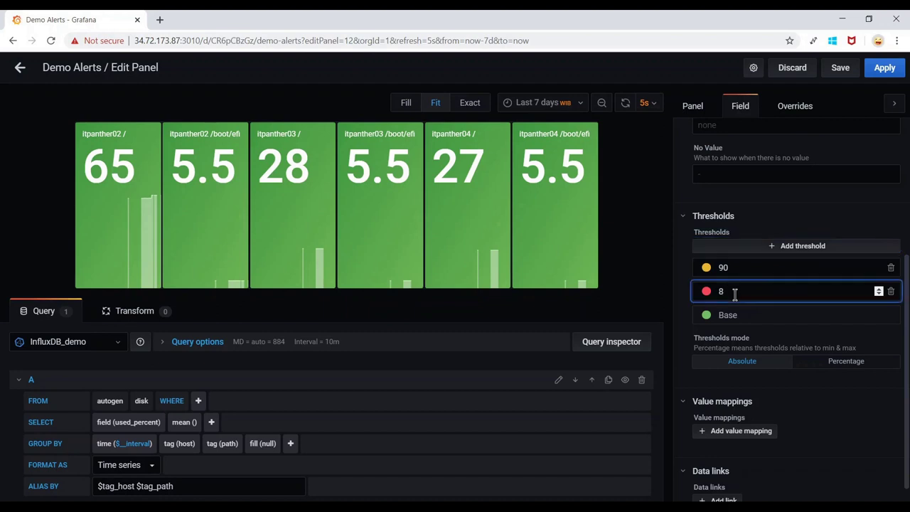
pyautogui.write('6')
pyautogui.click(751, 268)
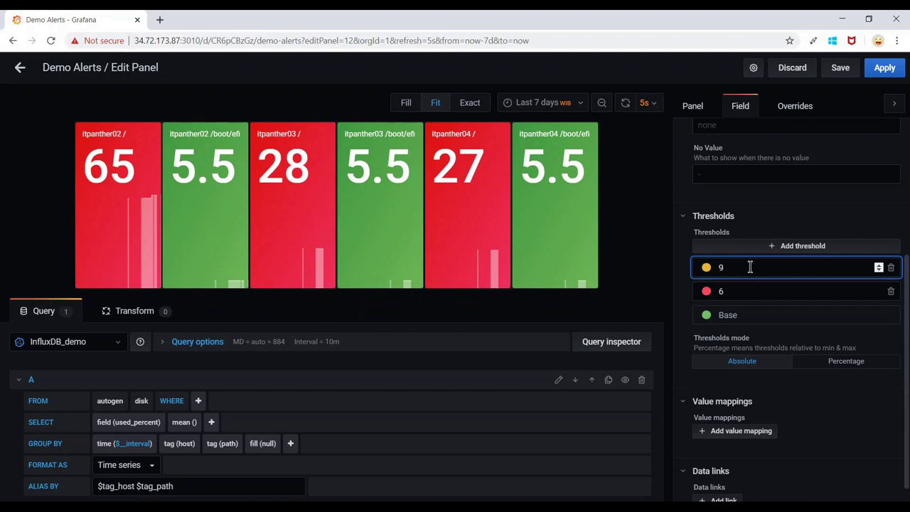
pyautogui.press('BackSpace')
pyautogui.write('27')
pyautogui.click(790, 245)
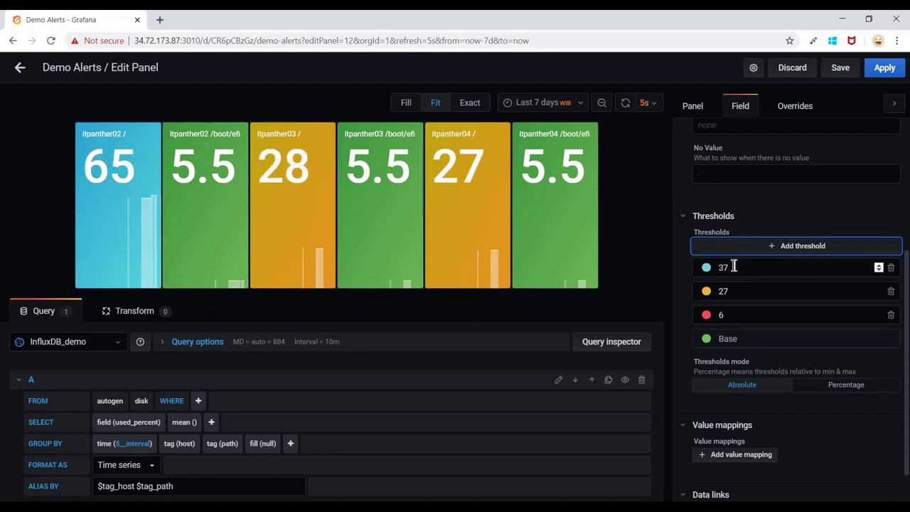
pyautogui.press('BackSpace')
pyautogui.press('BackSpace')
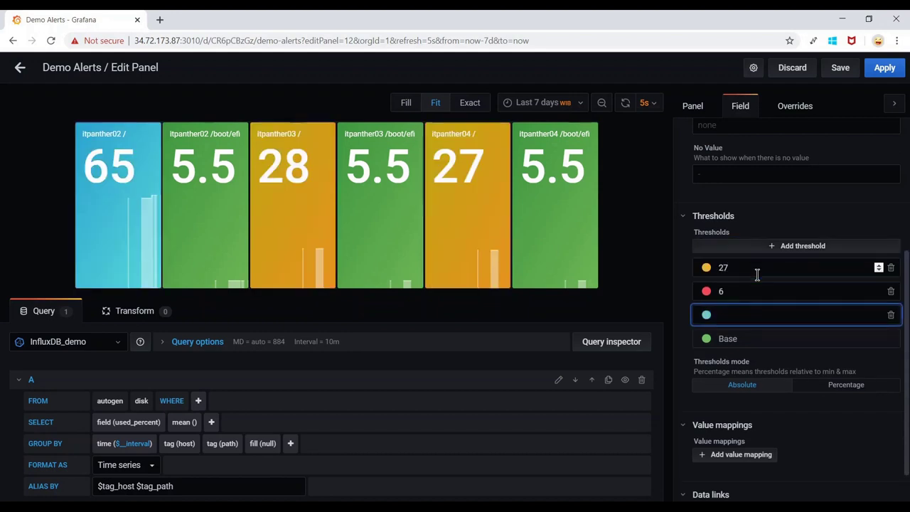
pyautogui.write('28')
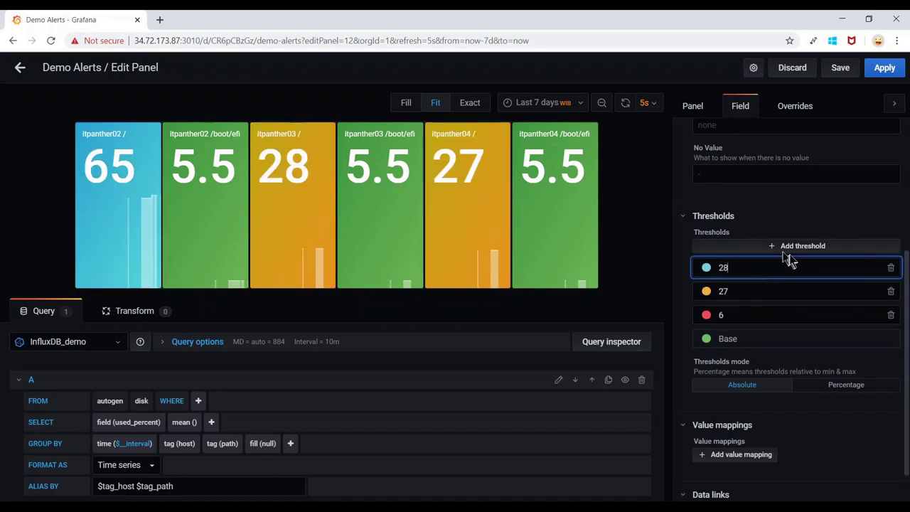
pyautogui.click(803, 246)
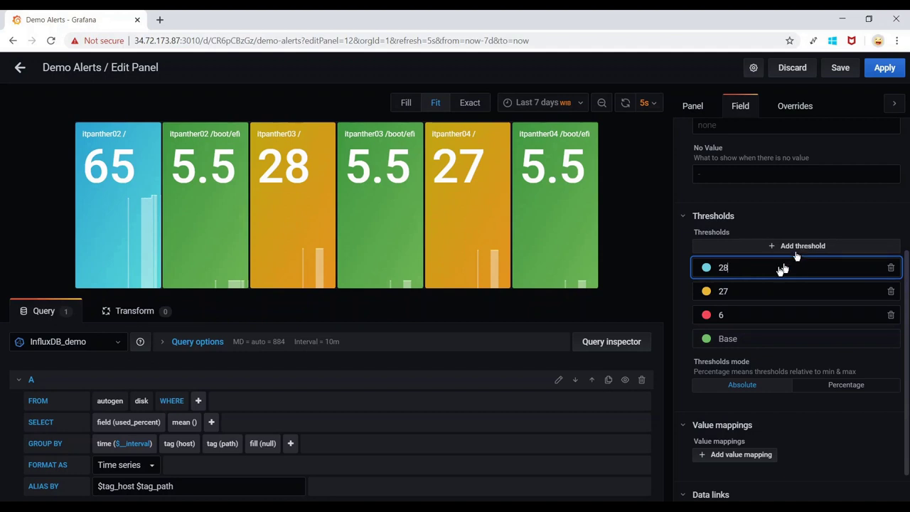
pyautogui.press('BackSpace')
pyautogui.press('BackSpace')
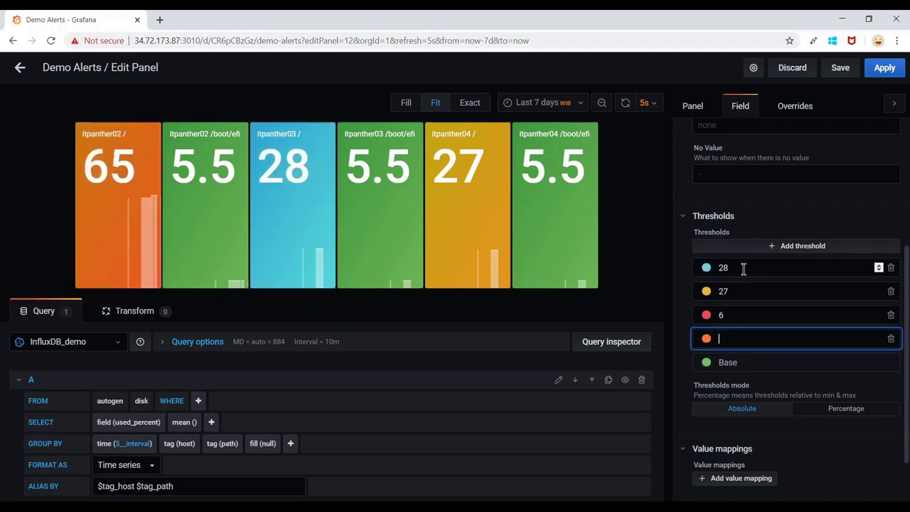
pyautogui.write('60')
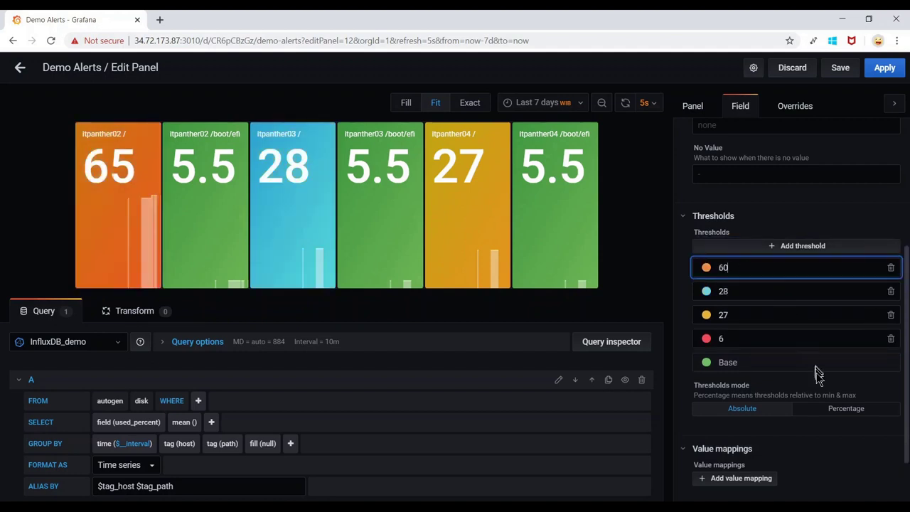
# Make the 60 threshold colour purple.
pyautogui.click(818, 449)
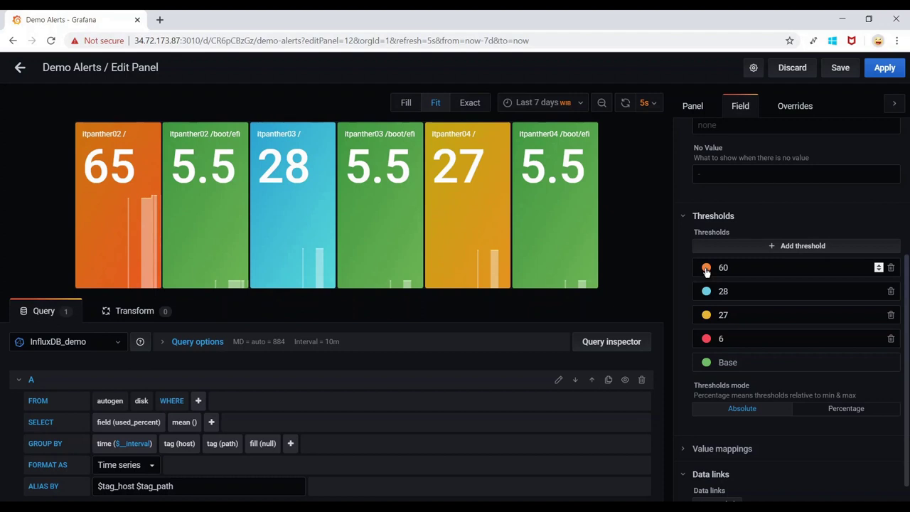
pyautogui.click(706, 269)
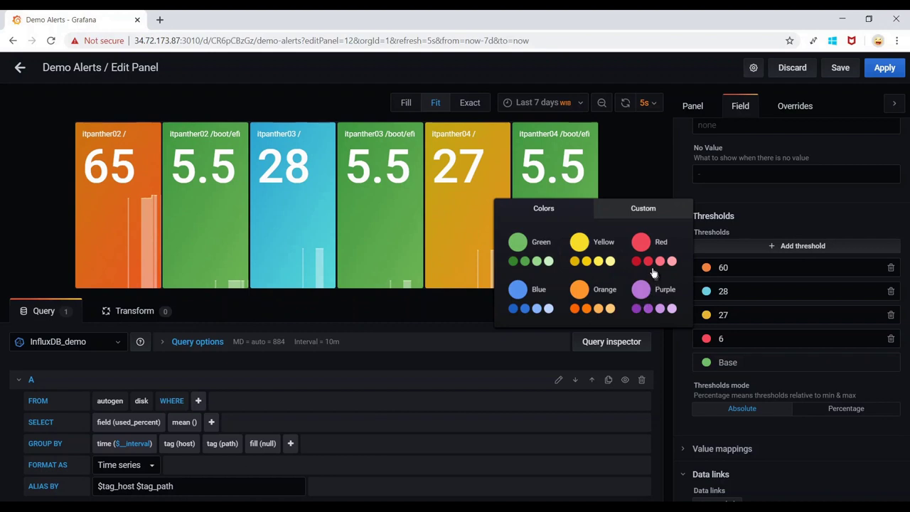
pyautogui.click(637, 310)
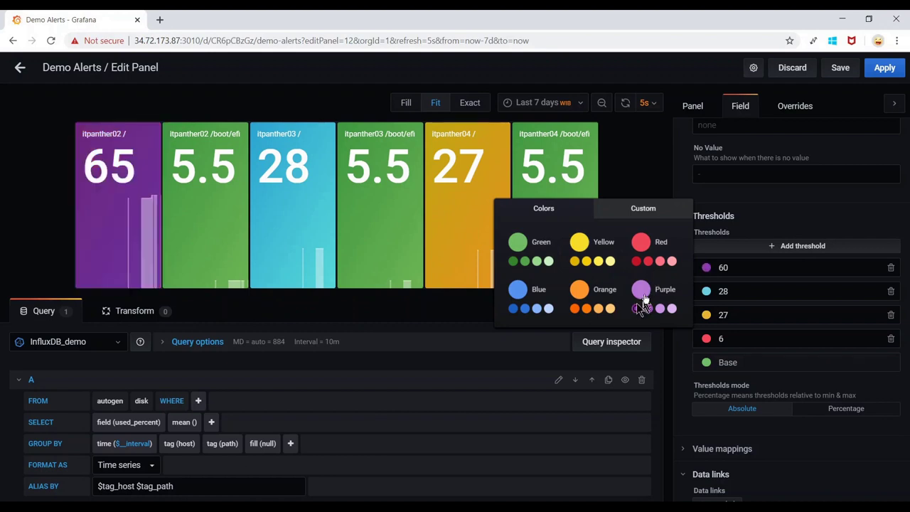
pyautogui.click(652, 211)
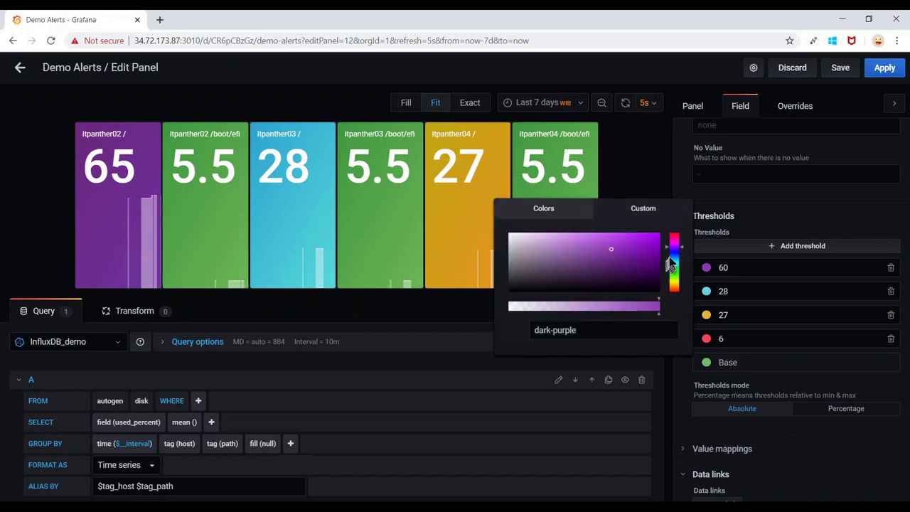
pyautogui.click(564, 211)
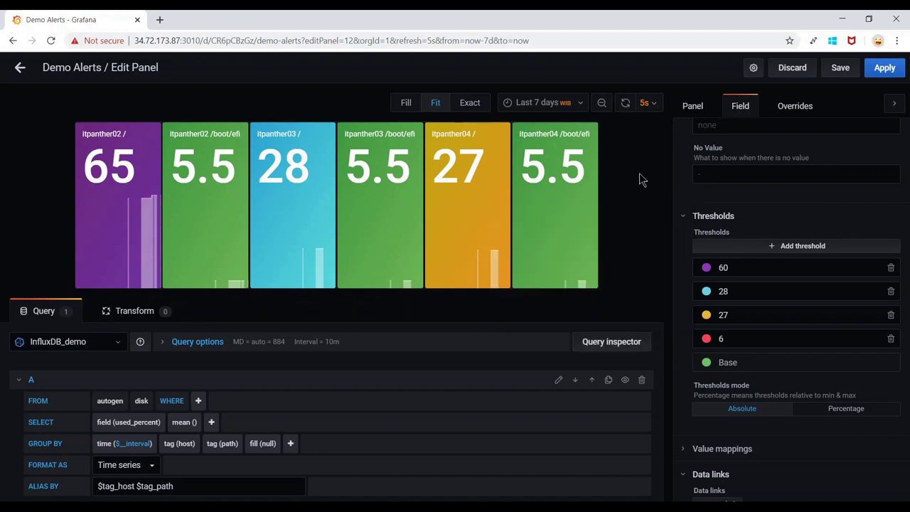
pyautogui.scroll(-1, 744, 362)
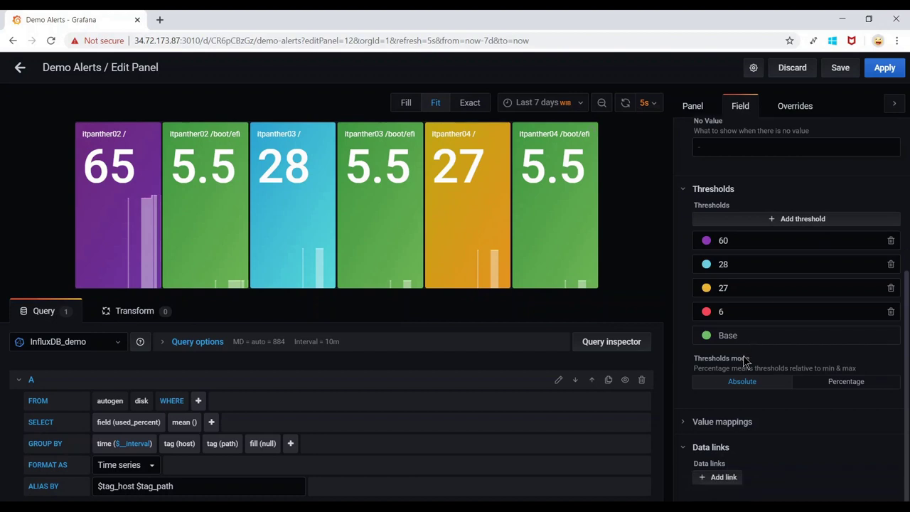
# Try horizontal and vertical stat orientations, then set Orientation back to Auto.
pyautogui.click(697, 108)
pyautogui.scroll(-1, 788, 226)
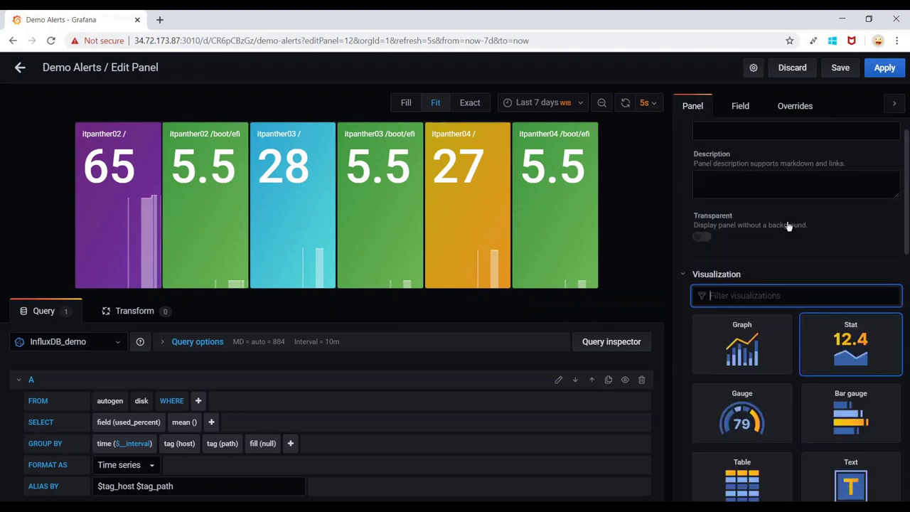
pyautogui.scroll(-10, 787, 226)
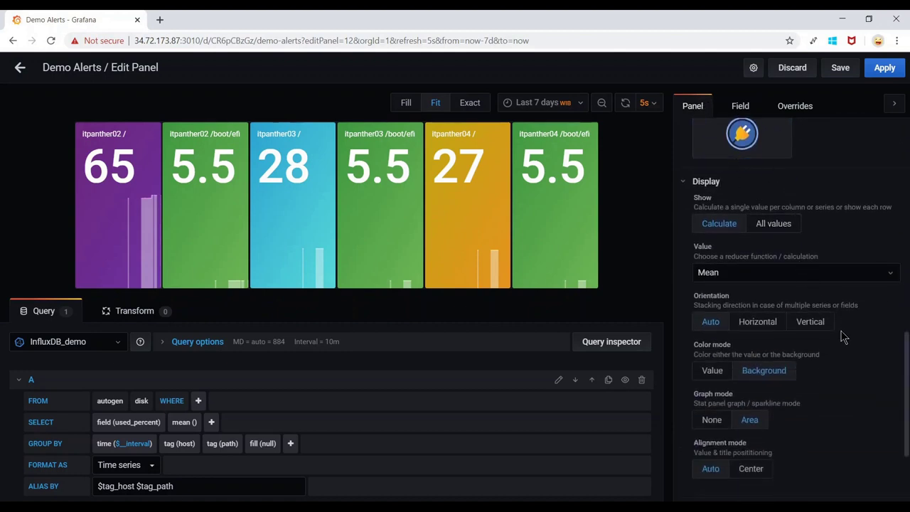
pyautogui.scroll(-1, 843, 337)
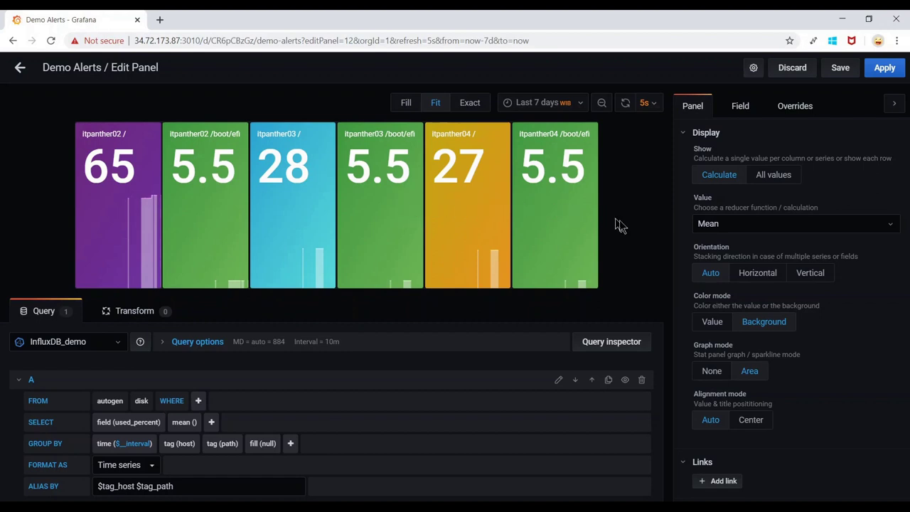
pyautogui.click(774, 279)
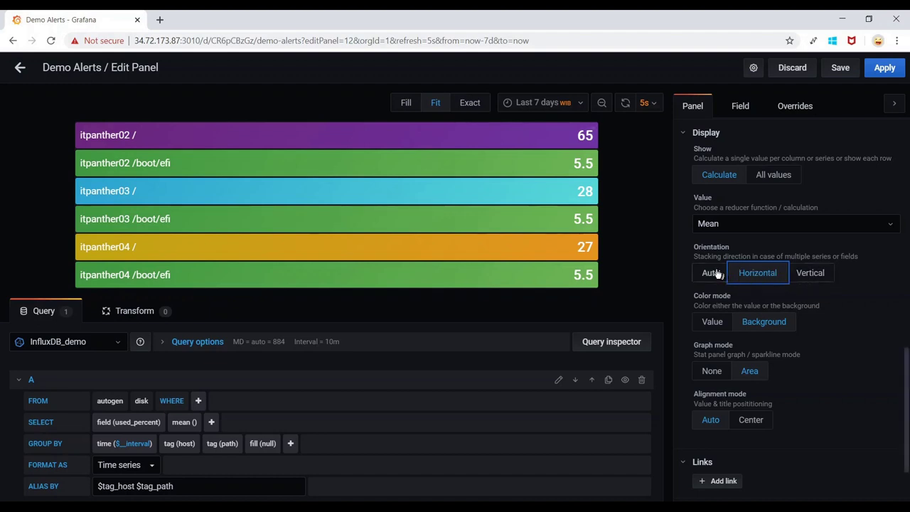
pyautogui.click(814, 276)
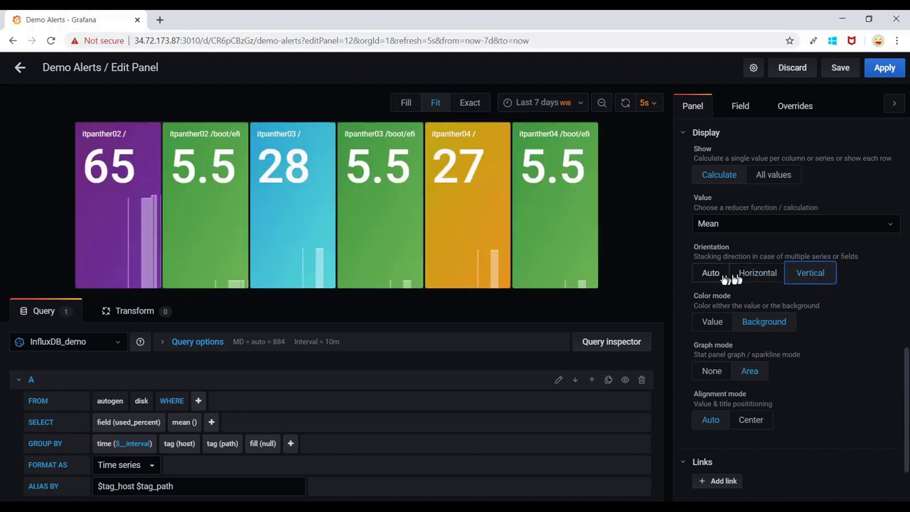
pyautogui.click(712, 277)
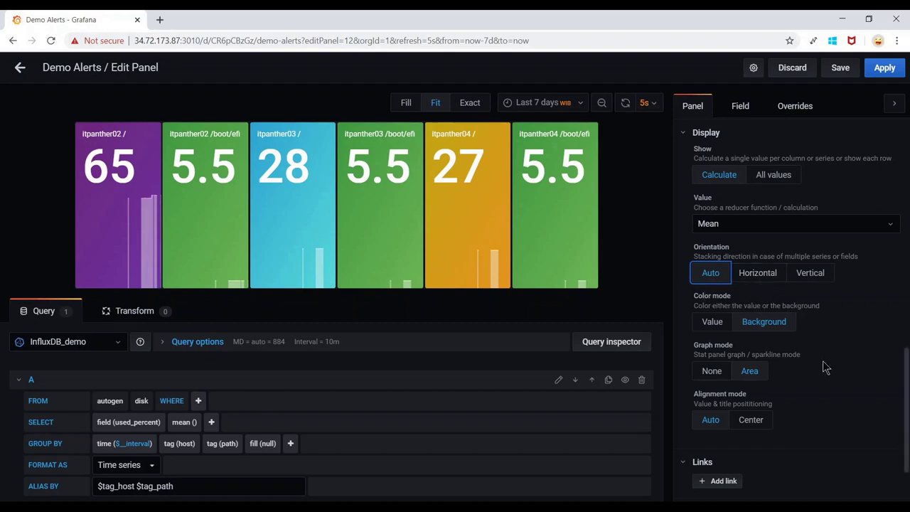
pyautogui.scroll(-1, 825, 366)
pyautogui.scroll(-3, 825, 366)
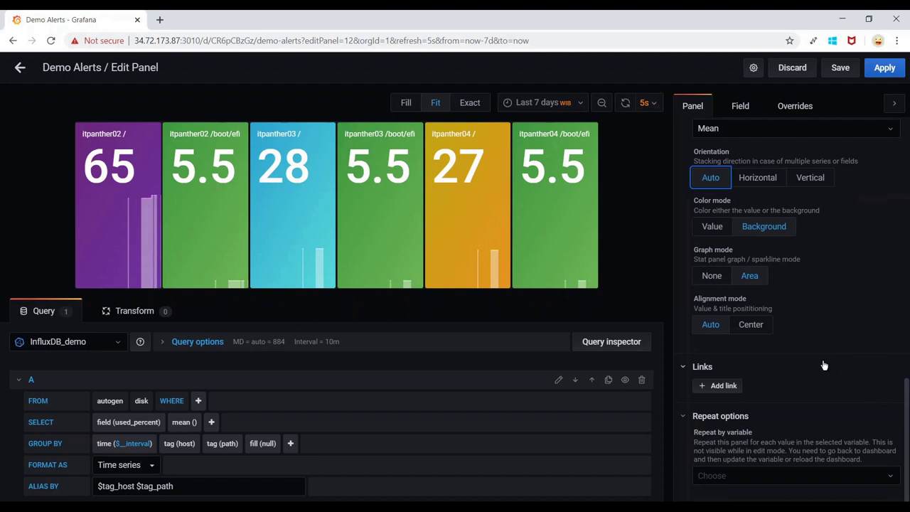
pyautogui.scroll(-2, 522, 427)
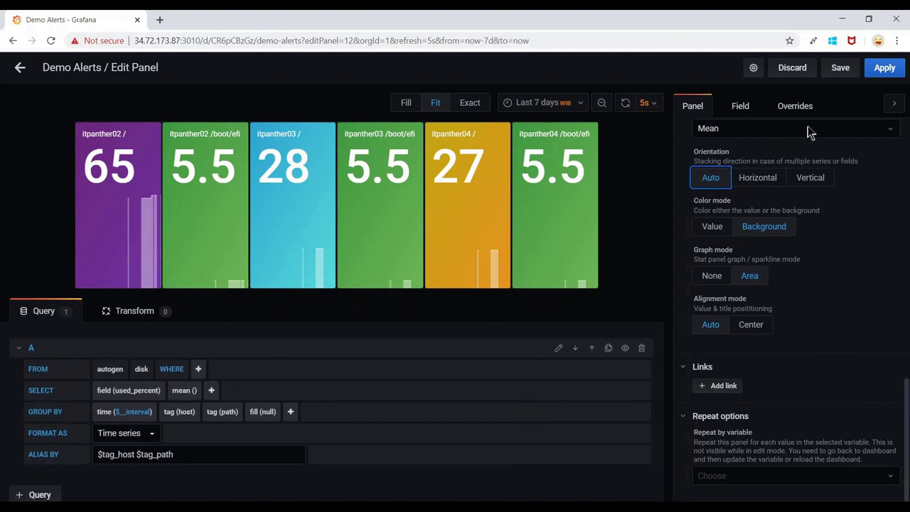
# Apply the panel edits and resize the stat panel into one compact row of six tiles.
pyautogui.click(882, 69)
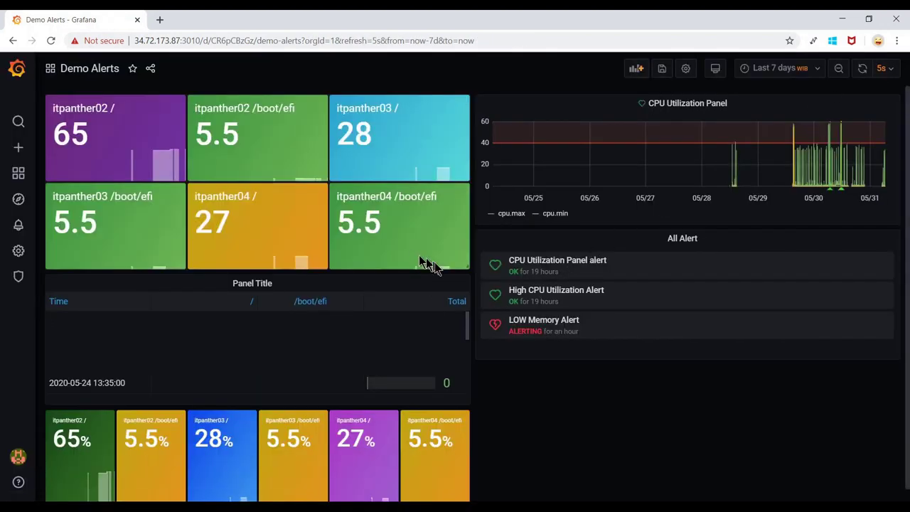
pyautogui.moveTo(466, 268); pyautogui.dragTo(442, 209)
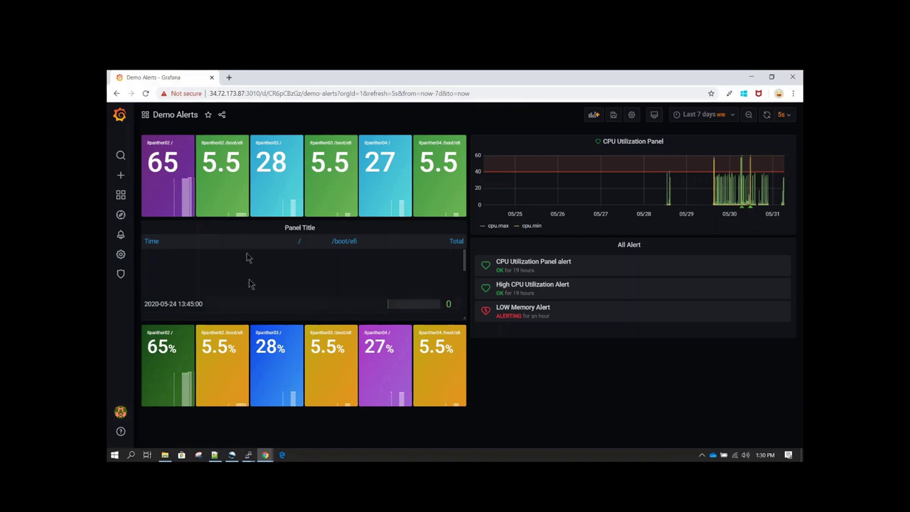
pyautogui.doubleClick(154, 162)
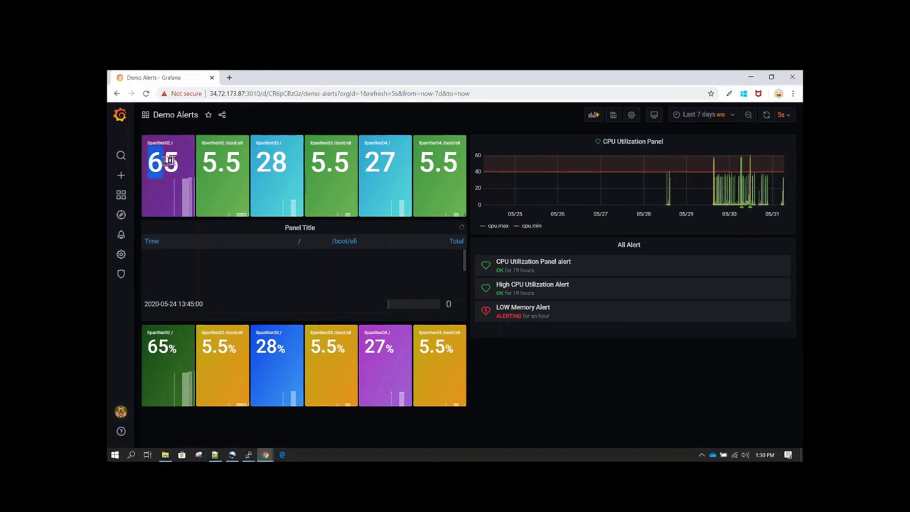
pyautogui.click(180, 354)
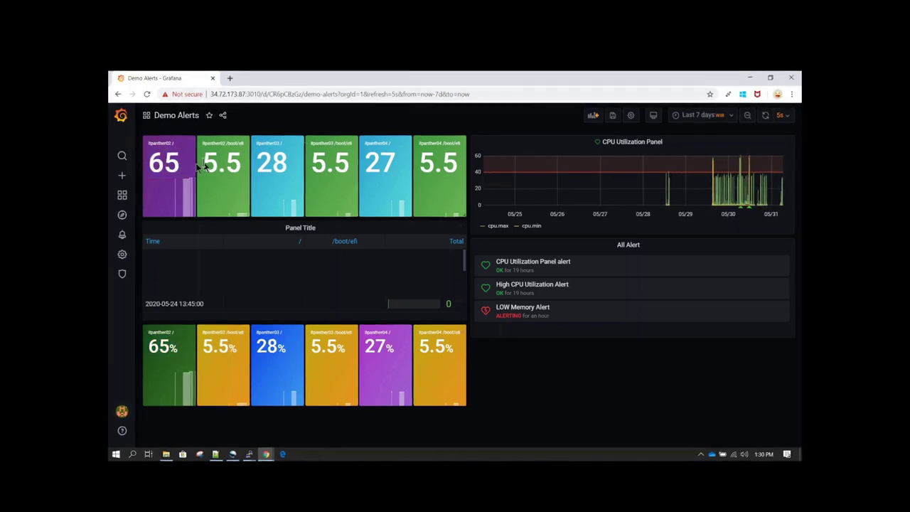
pyautogui.click(306, 141)
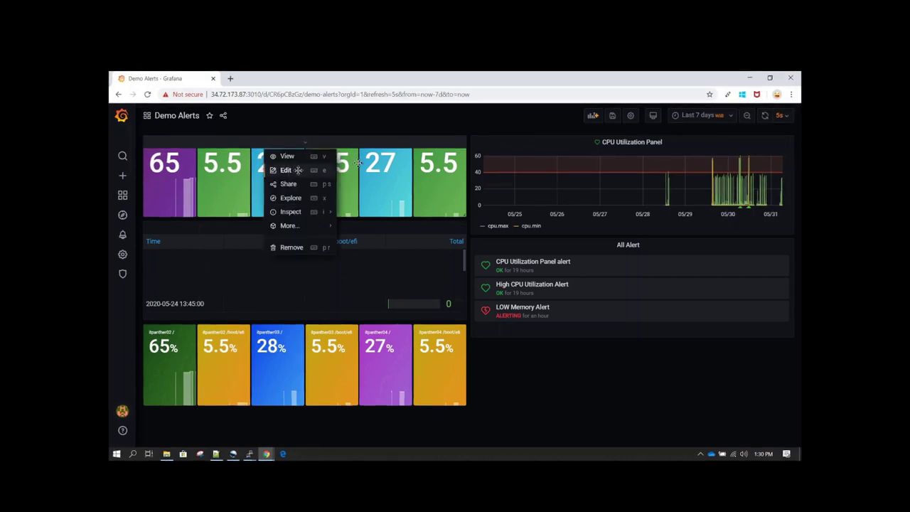
# Set the disk stat panel's unit to percent (0-100).
pyautogui.click(287, 171)
pyautogui.click(674, 147)
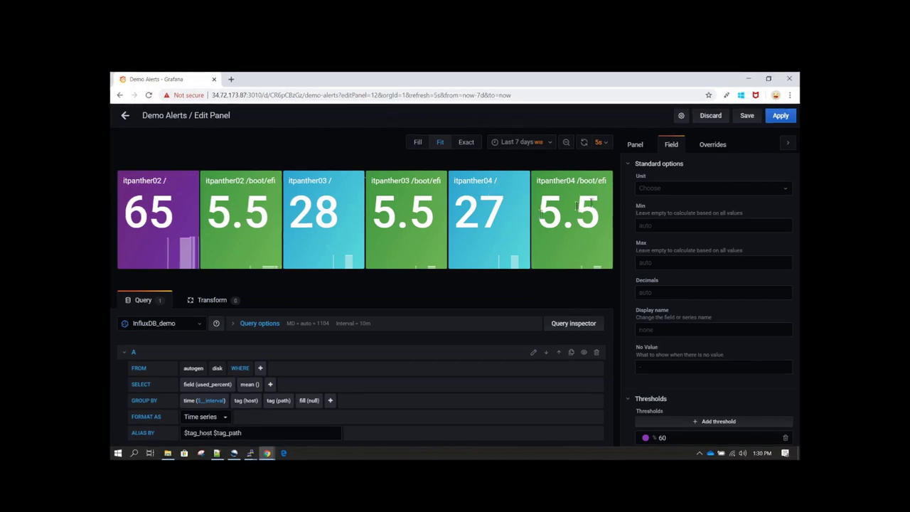
pyautogui.click(683, 191)
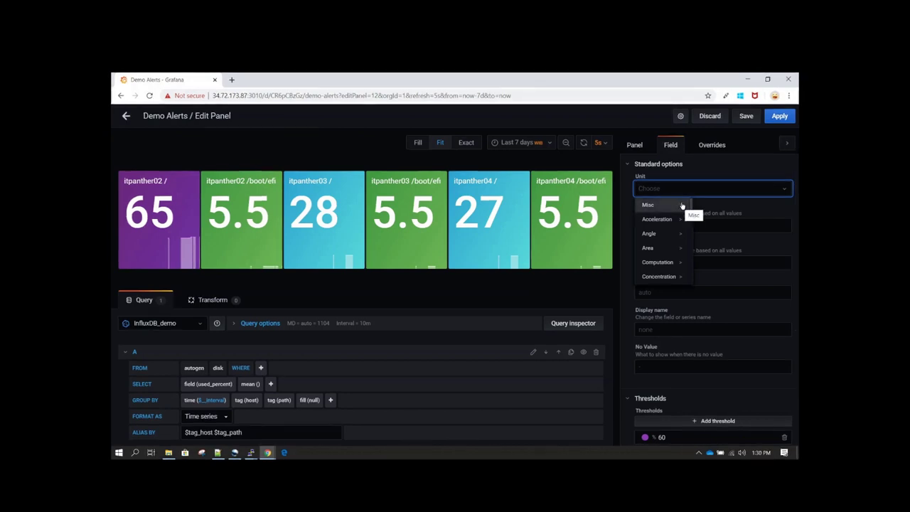
pyautogui.write('per')
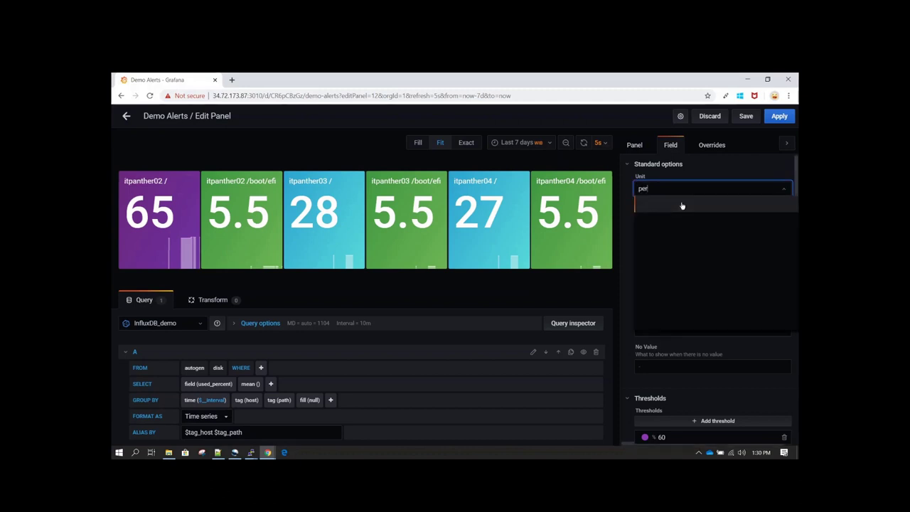
pyautogui.press('BackSpace')
pyautogui.press('BackSpace')
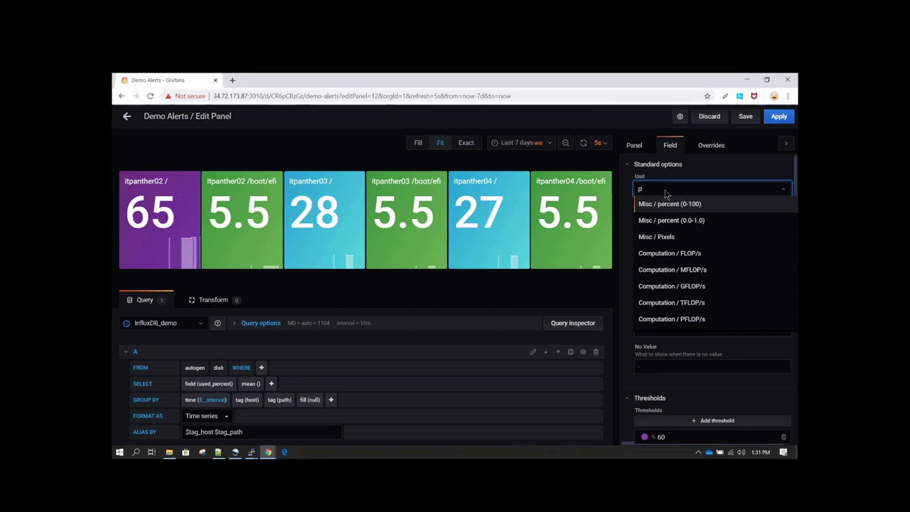
pyautogui.write('er')
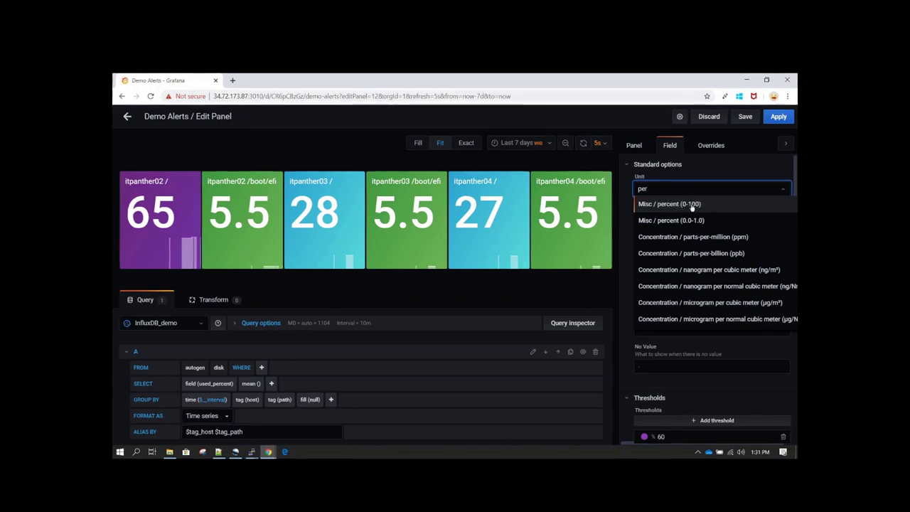
pyautogui.click(691, 206)
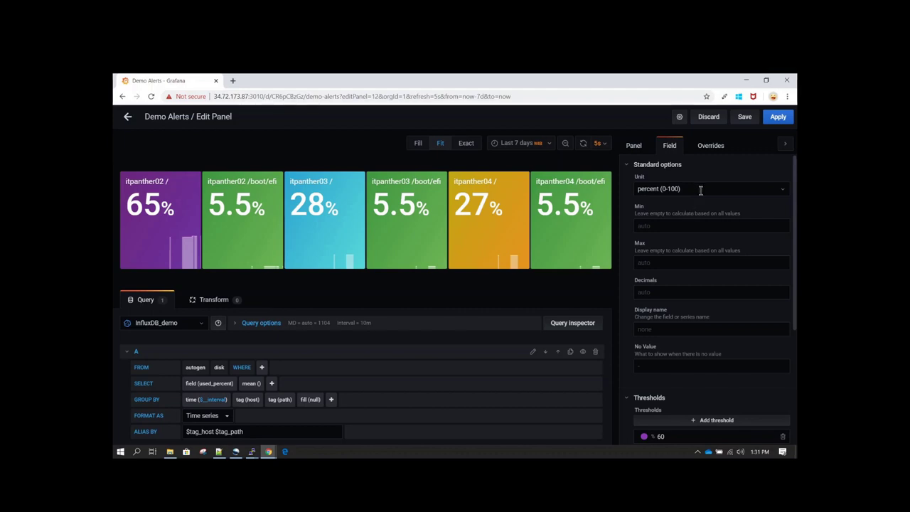
# Try the Dollars ($) unit, revert to percent (0-100), and bring up the save prompt.
pyautogui.click(701, 188)
pyautogui.moveTo(700, 189); pyautogui.dragTo(613, 200)
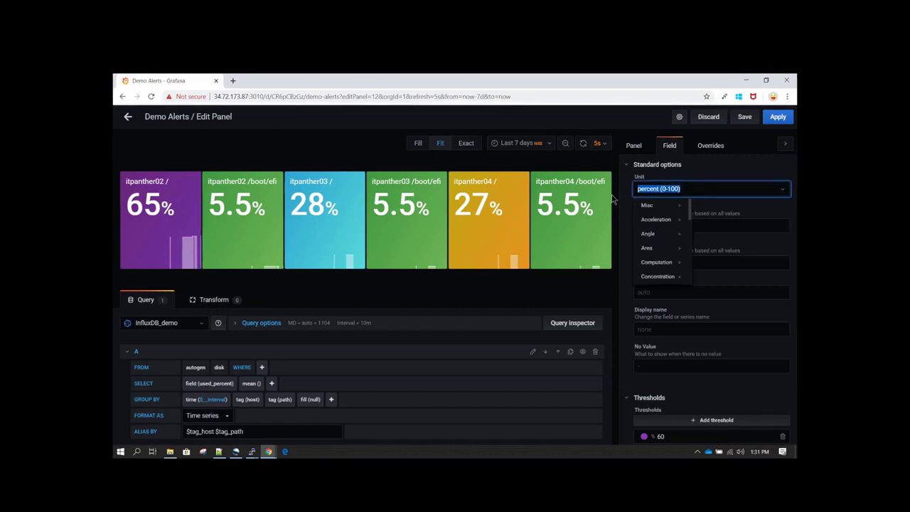
pyautogui.write('curr')
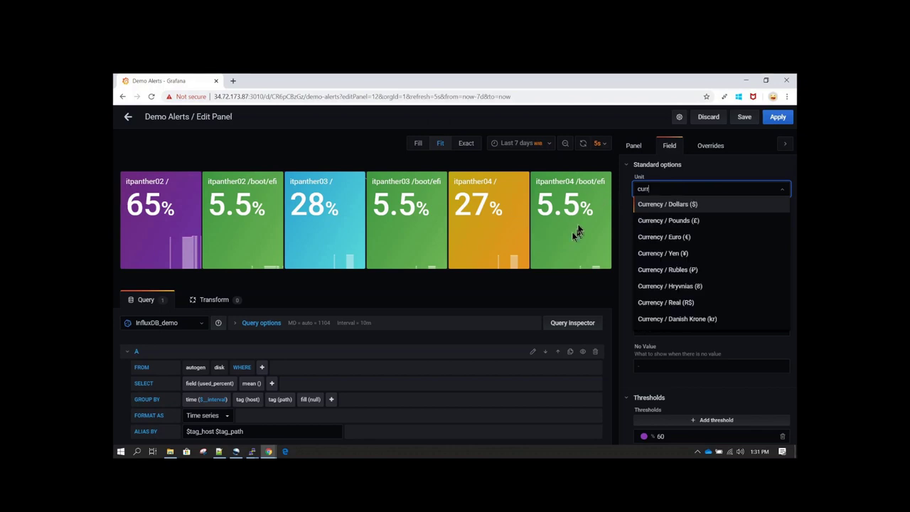
pyautogui.click(698, 205)
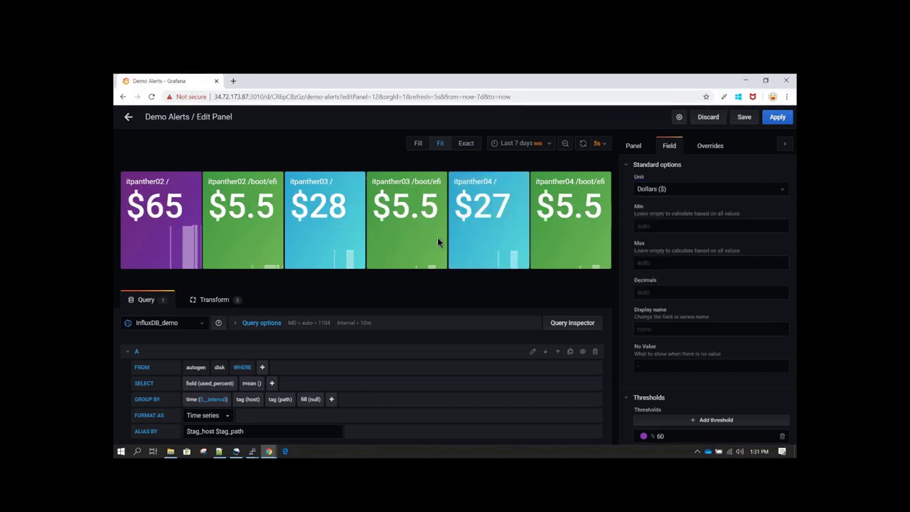
pyautogui.click(685, 191)
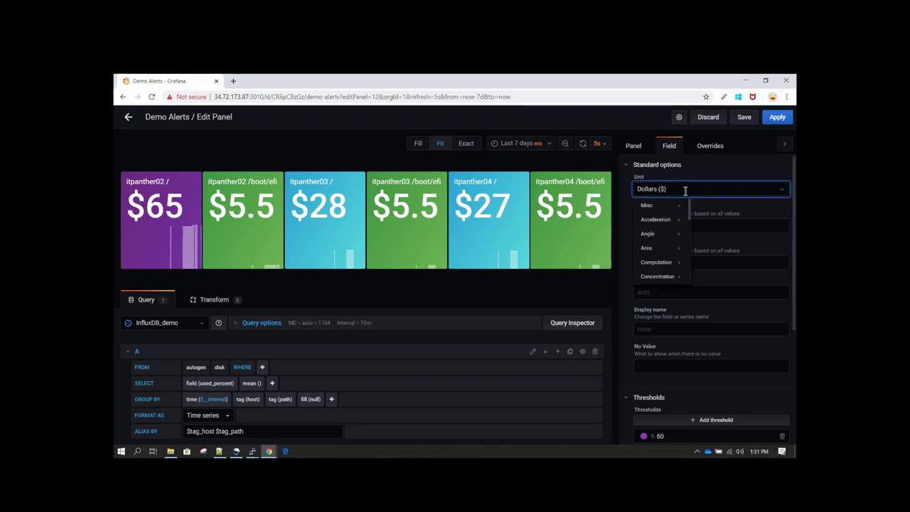
pyautogui.hotkey('ctrl', 'a')
pyautogui.press('BackSpace')
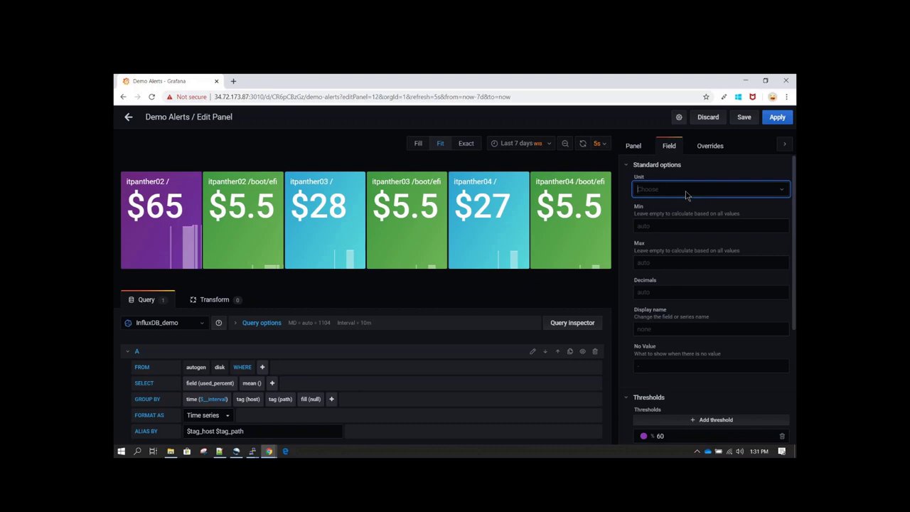
pyautogui.write('per')
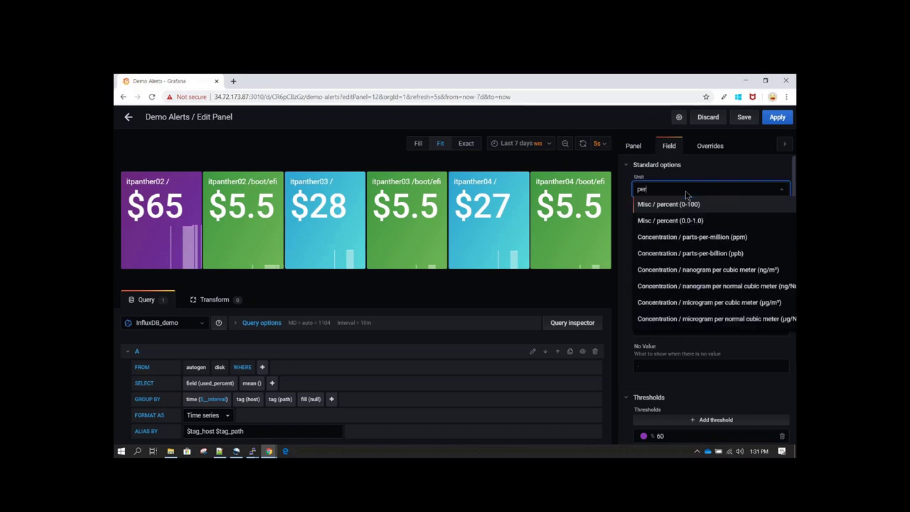
pyautogui.click(670, 205)
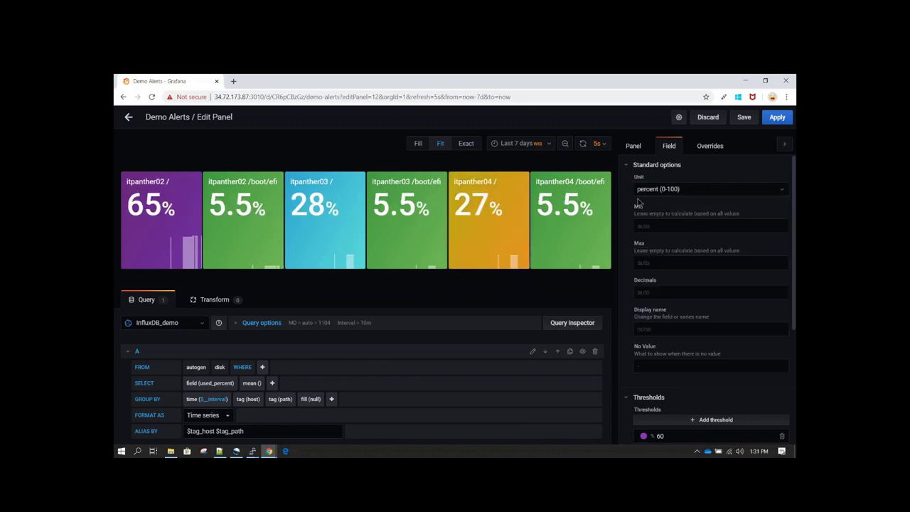
pyautogui.click(745, 118)
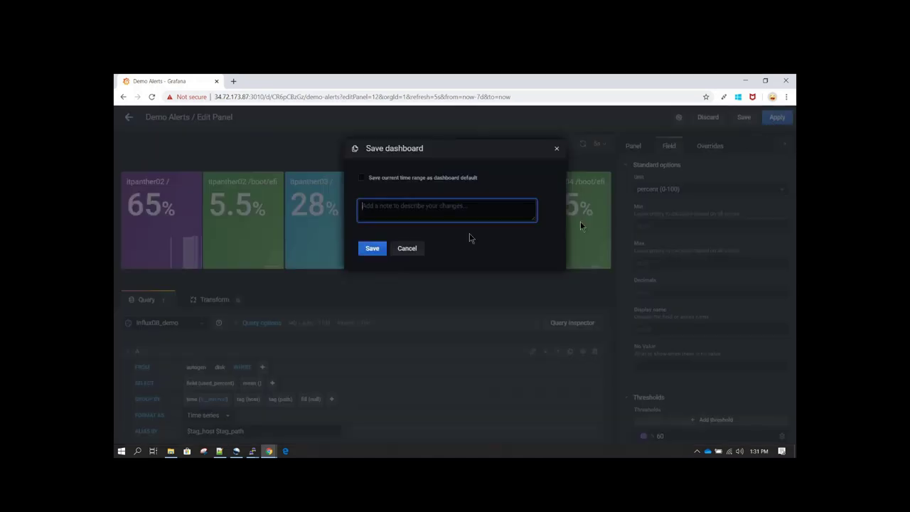
# Confirm saving the Demo Alerts dashboard changes.
pyautogui.click(372, 250)
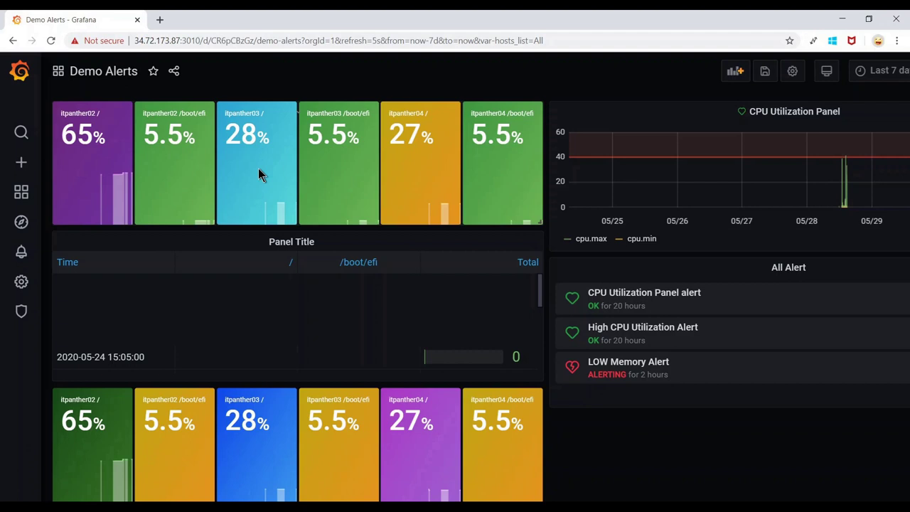
# Zoom the browser out and open the Demo Alerts dashboard settings.
pyautogui.hotkey('ctrl', '-')
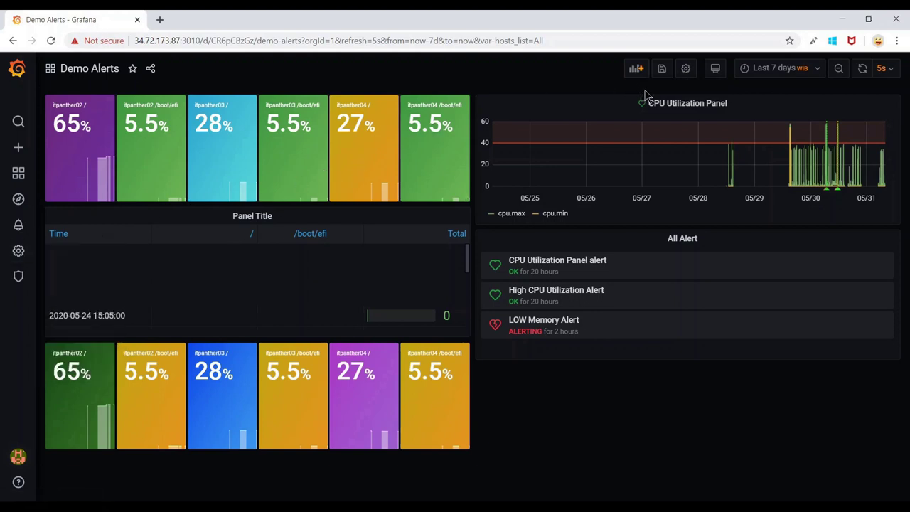
pyautogui.click(685, 71)
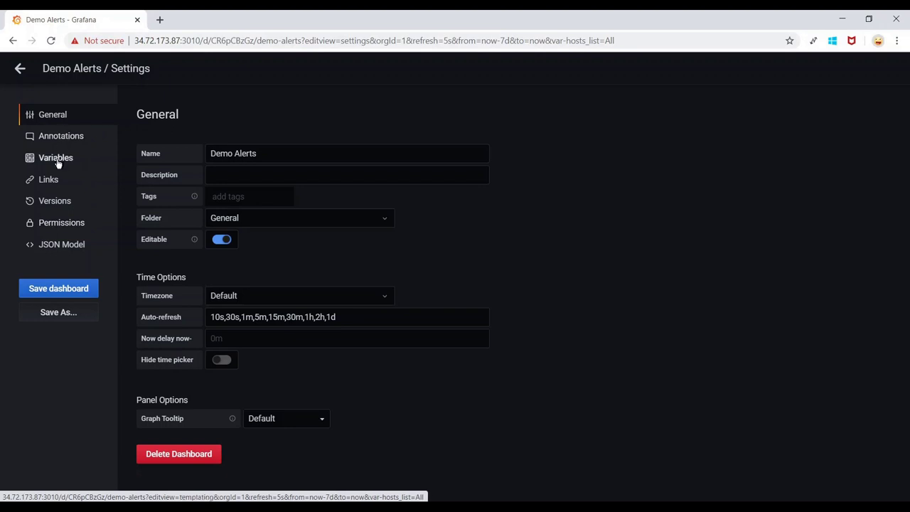
# Add a new dashboard variable named hosts_list, keeping its type as Query.
pyautogui.click(57, 160)
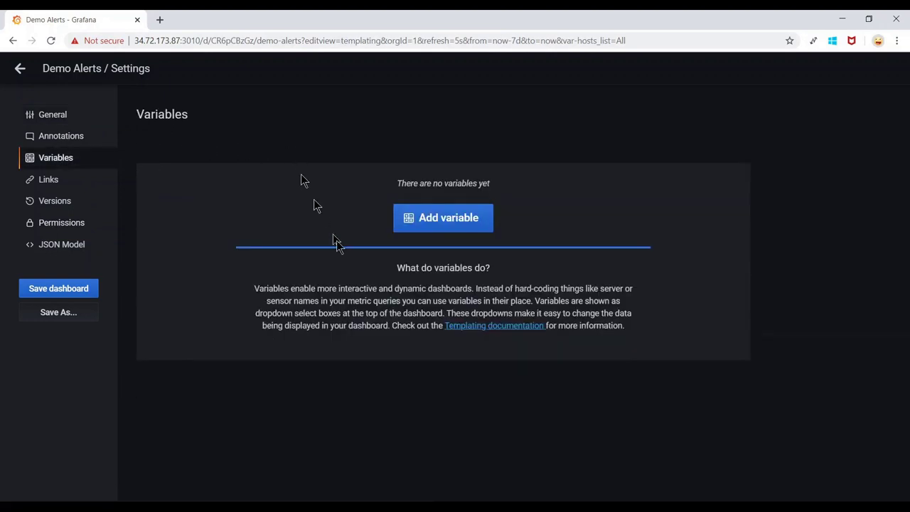
pyautogui.click(449, 227)
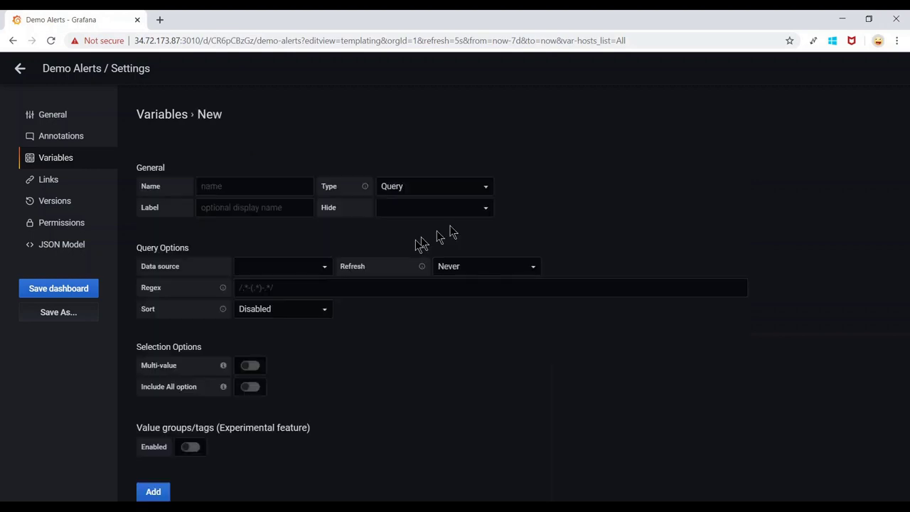
pyautogui.click(273, 187)
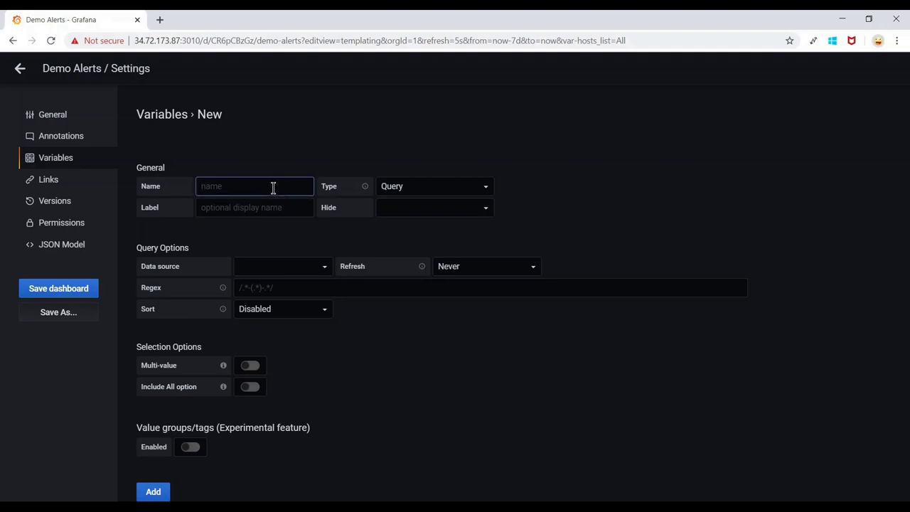
pyautogui.write('hosts_list')
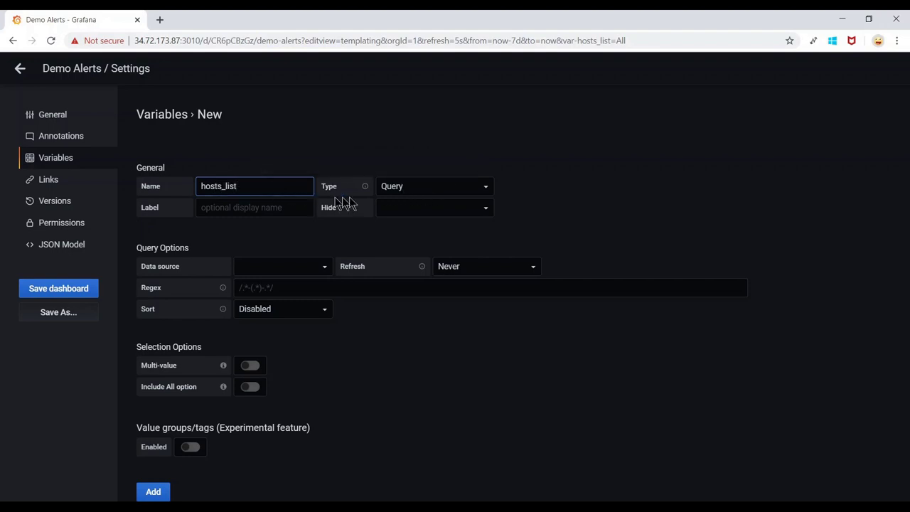
pyautogui.click(436, 187)
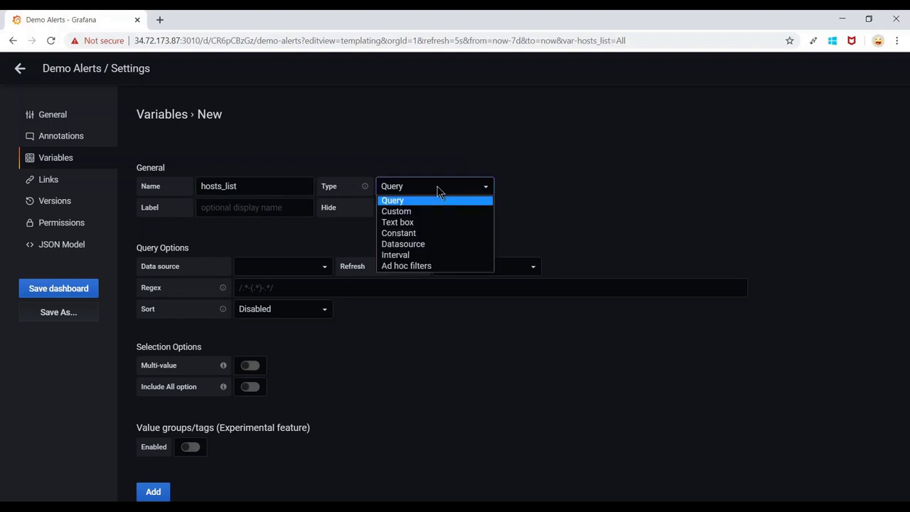
pyautogui.click(437, 196)
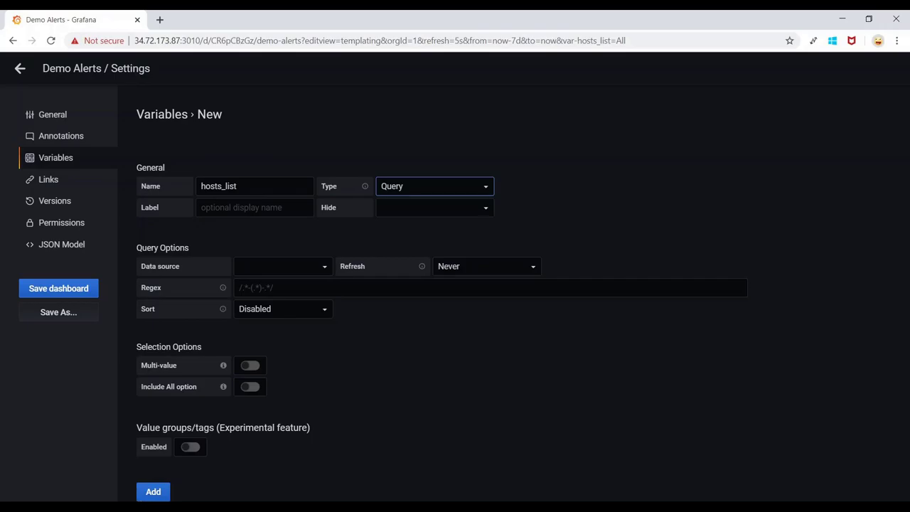
pyautogui.hotkey('alt', 'Tab')
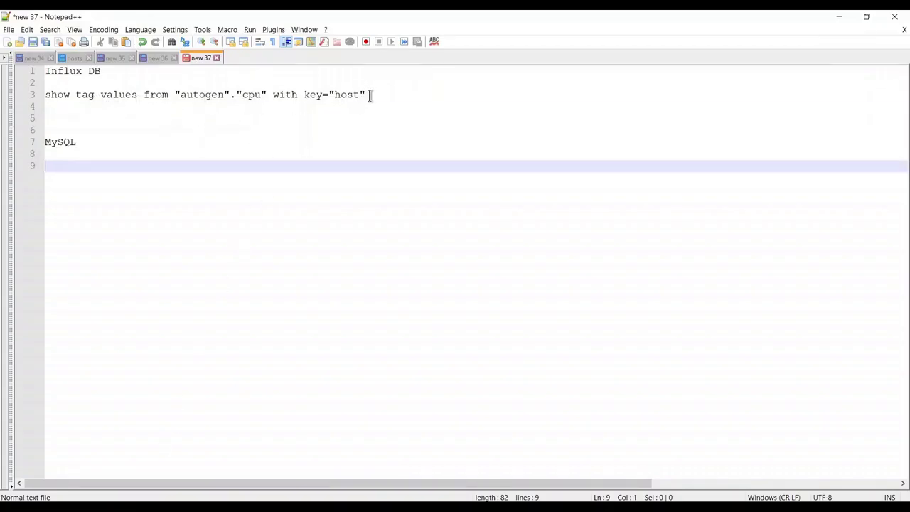
# Copy the show tag values query on line 3 of the Notepad++ notes.
pyautogui.moveTo(369, 95); pyautogui.dragTo(54, 99)
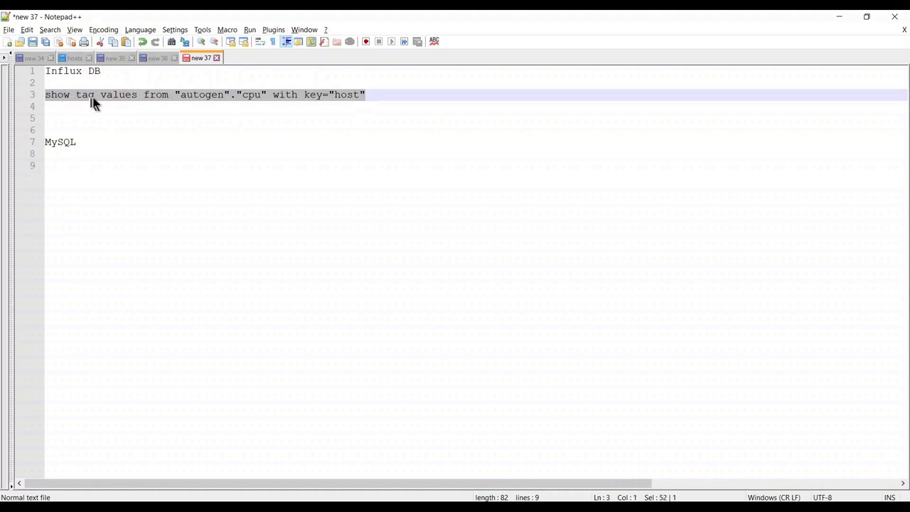
pyautogui.scroll(1, 153, 125)
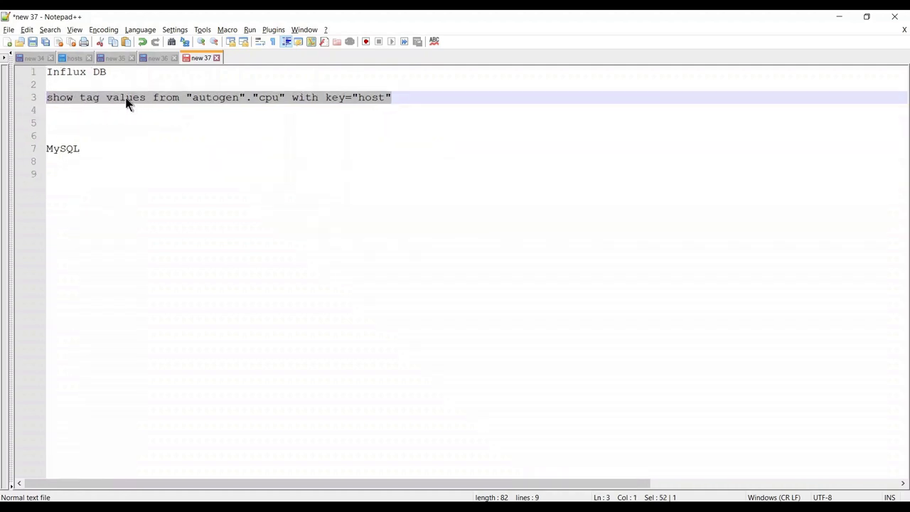
pyautogui.click(93, 148)
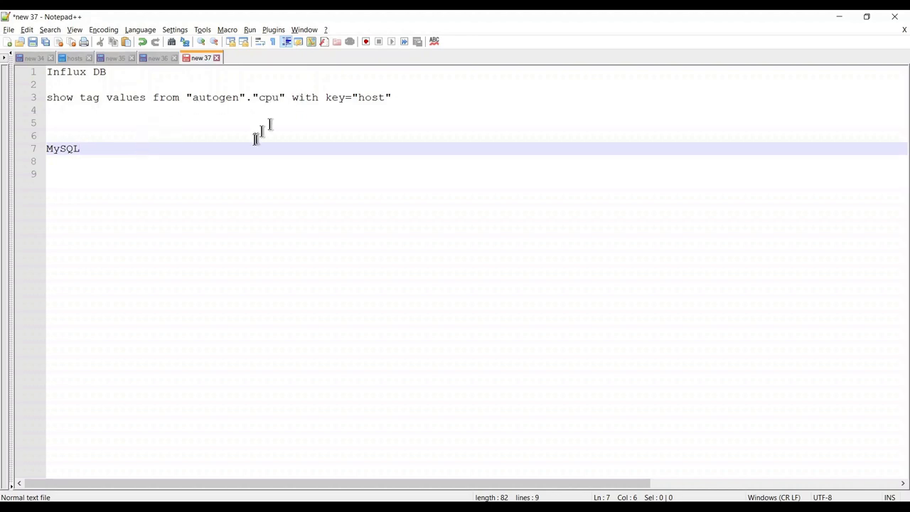
pyautogui.moveTo(401, 98); pyautogui.dragTo(33, 108)
pyautogui.rightClick(93, 105)
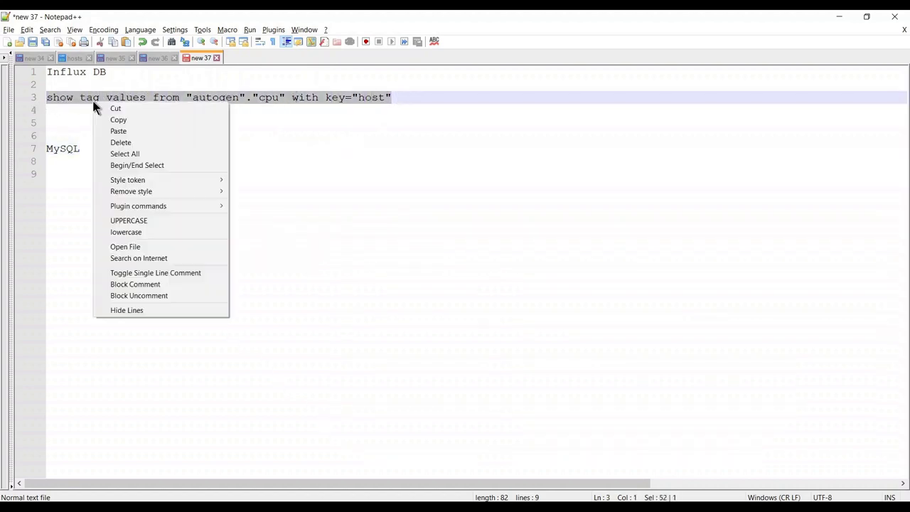
pyautogui.click(126, 118)
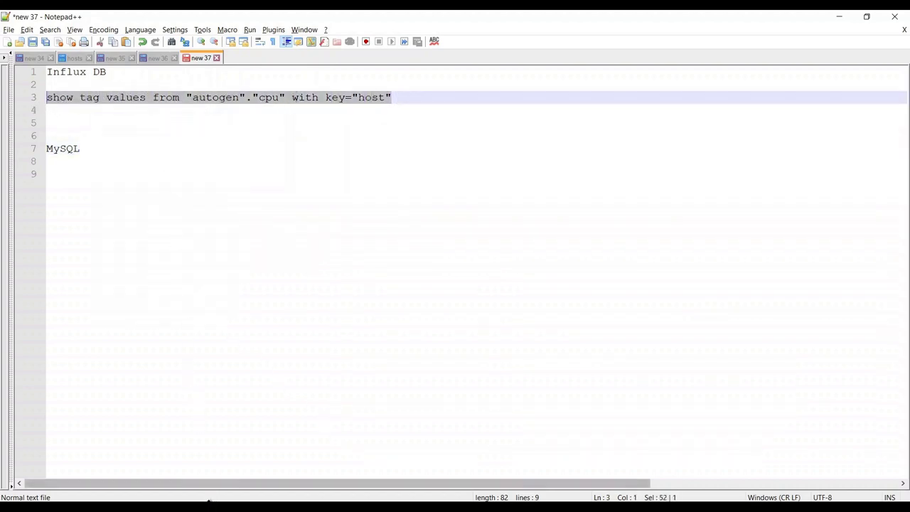
pyautogui.hotkey('alt', 'Tab')
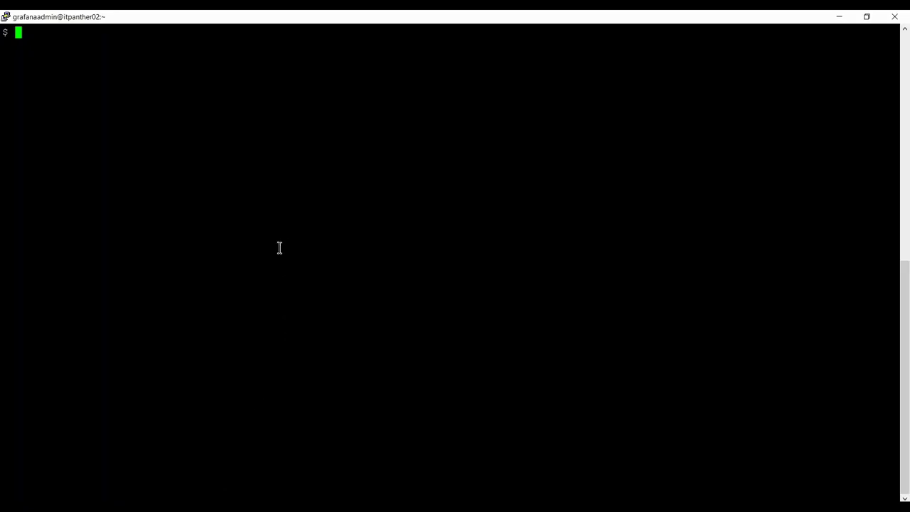
# In the influx shell, use database telegraf and run the pasted host tag values query.
pyautogui.write('influx')
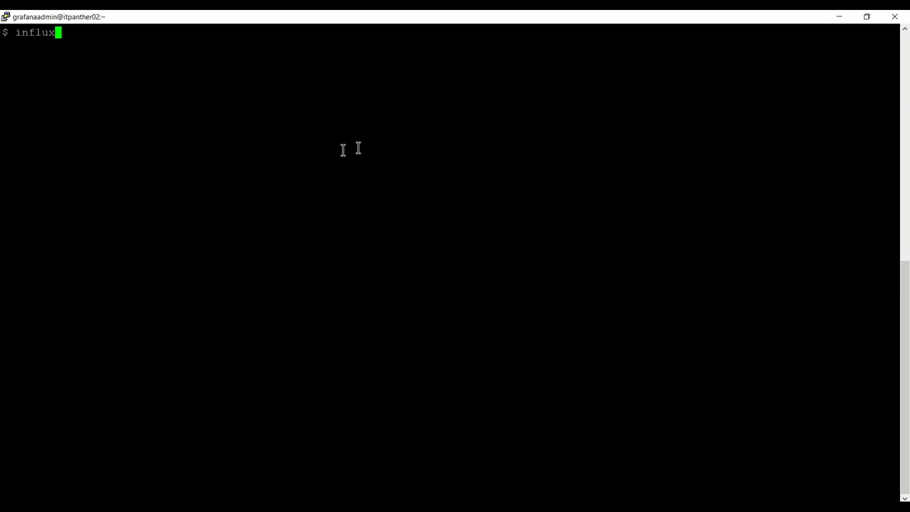
pyautogui.press('Return')
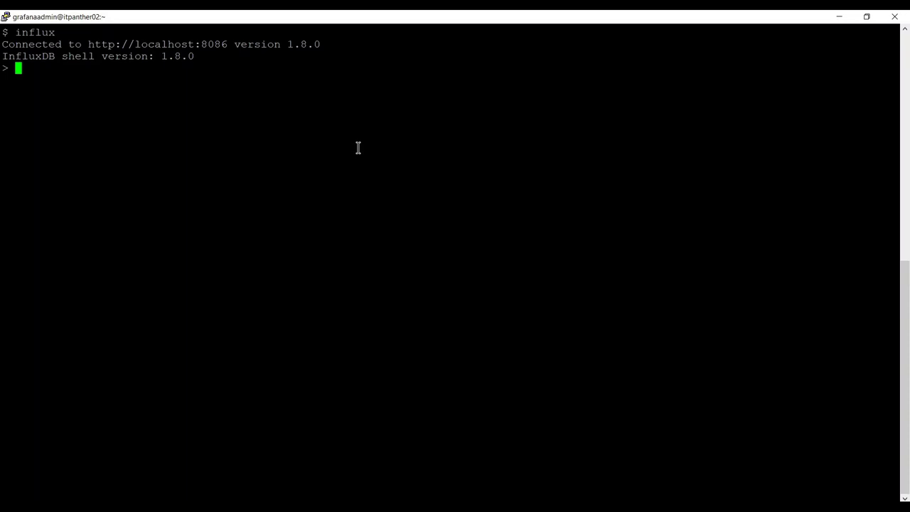
pyautogui.write('use tele')
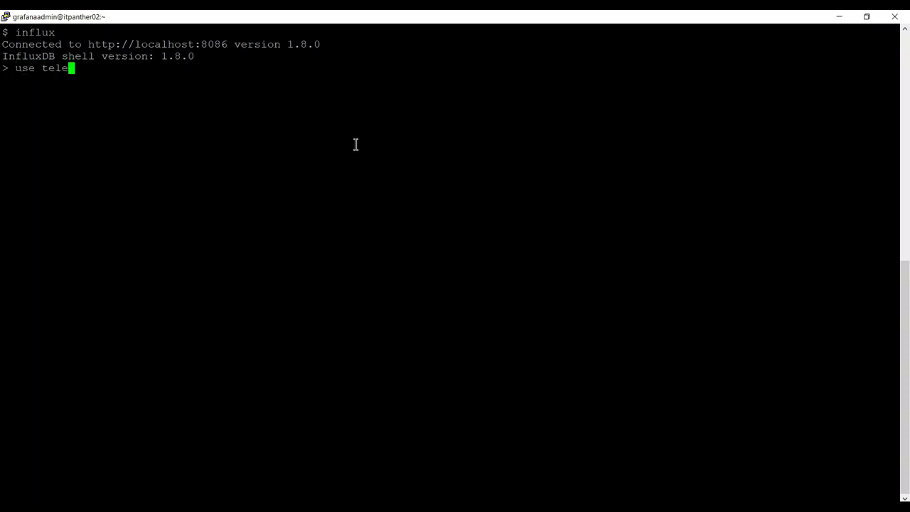
pyautogui.write('graf;')
pyautogui.press('Return')
pyautogui.rightClick(437, 151)
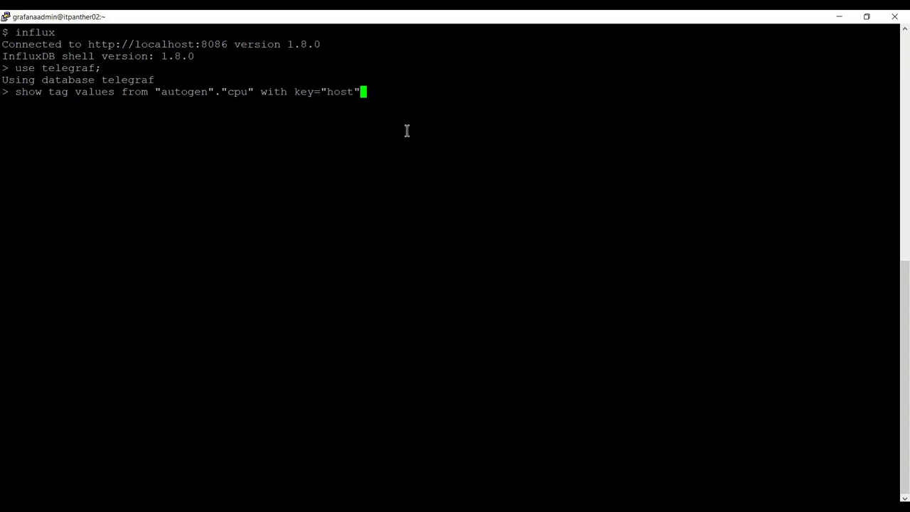
pyautogui.press('Return')
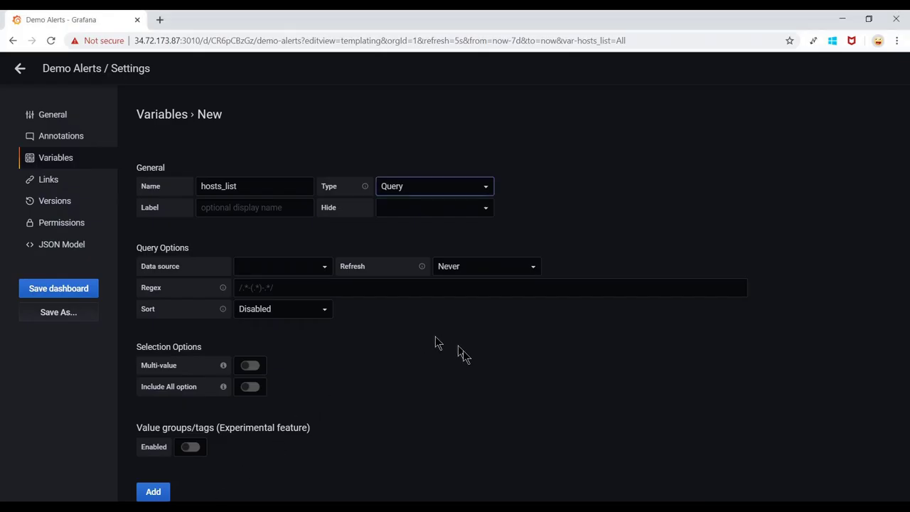
# Set hosts_list's data source to InfluxDB_demo and paste the show tag values query.
pyautogui.scroll(-1, 463, 357)
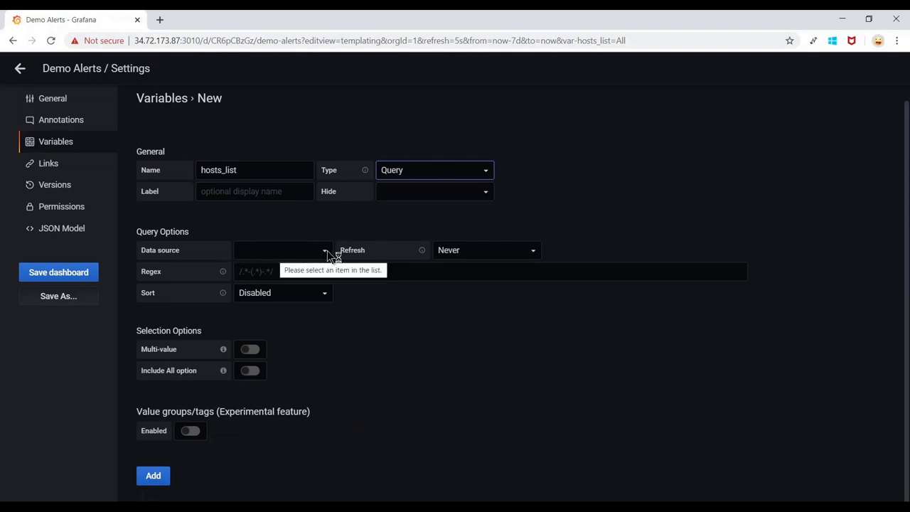
pyautogui.click(327, 250)
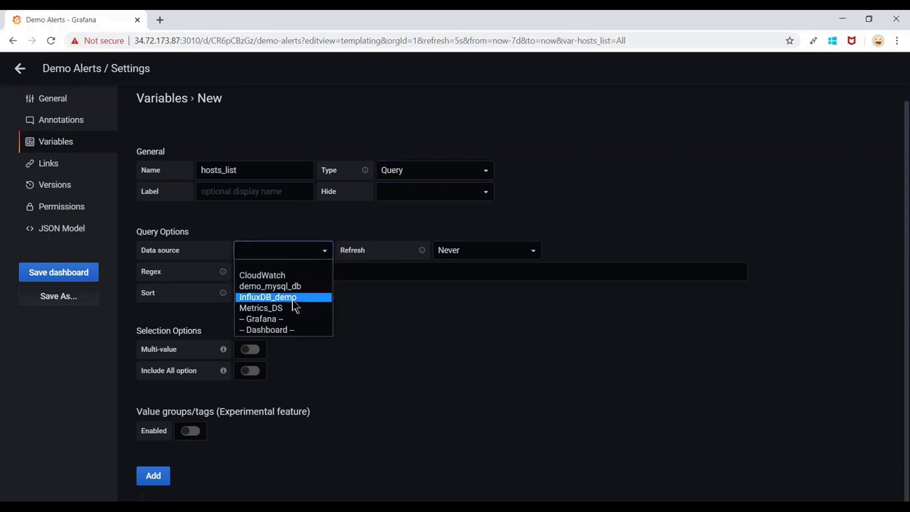
pyautogui.click(306, 297)
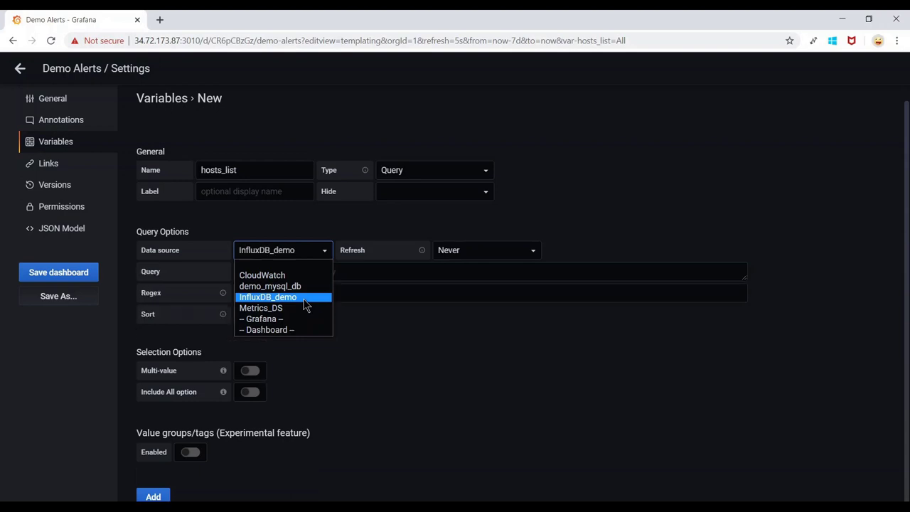
pyautogui.click(370, 276)
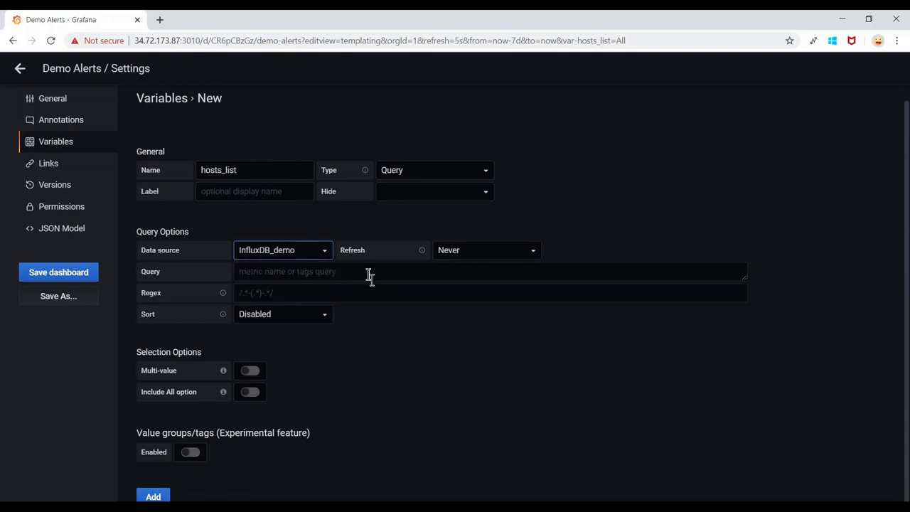
pyautogui.click(364, 274)
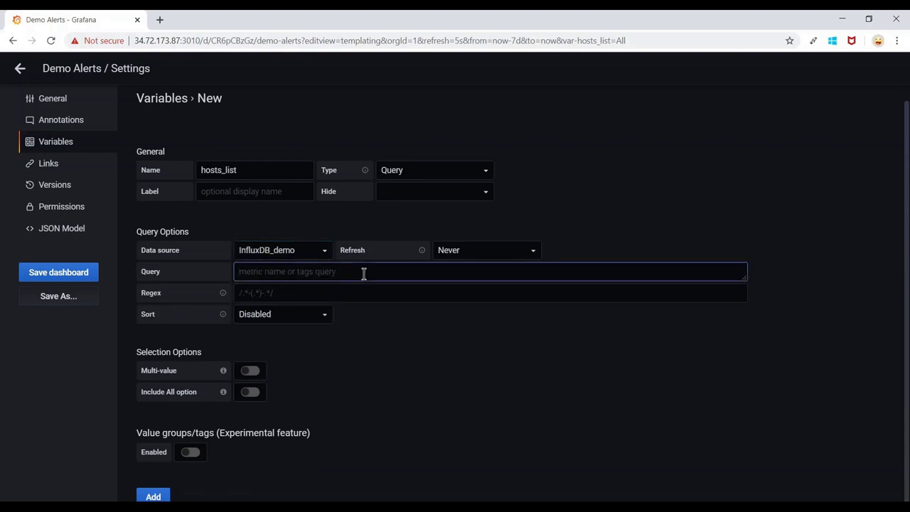
pyautogui.hotkey('ctrl', 'v')
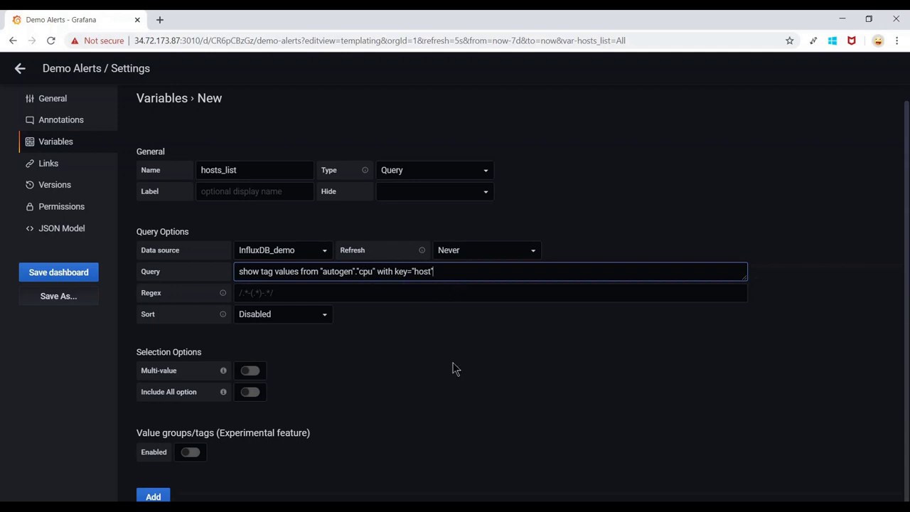
pyautogui.scroll(-1, 455, 368)
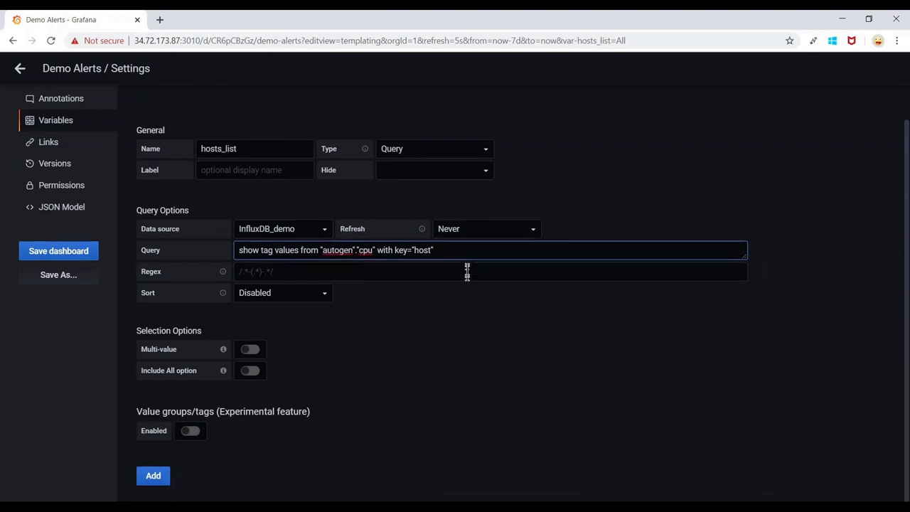
pyautogui.click(456, 329)
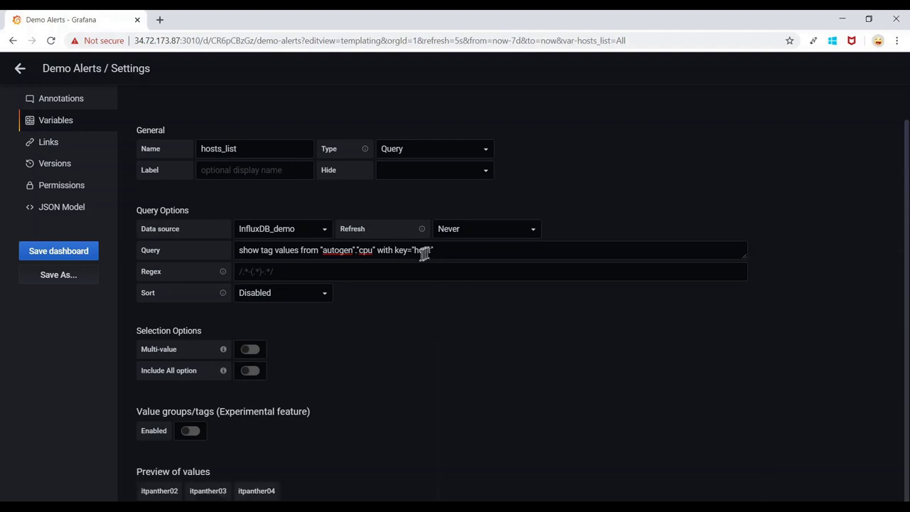
pyautogui.scroll(-1, 438, 306)
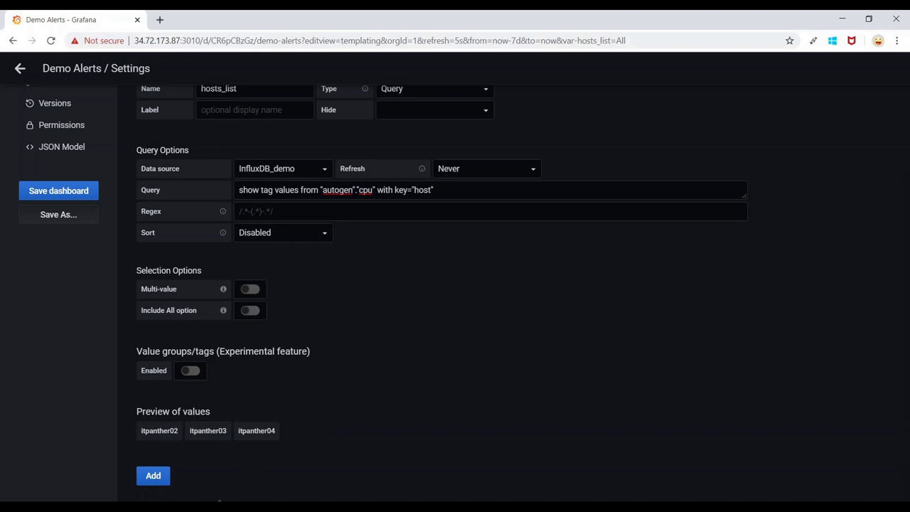
# Compare the previewed host values with the terminal output, then save Demo Alerts.
pyautogui.hotkey('alt', 'Tab')
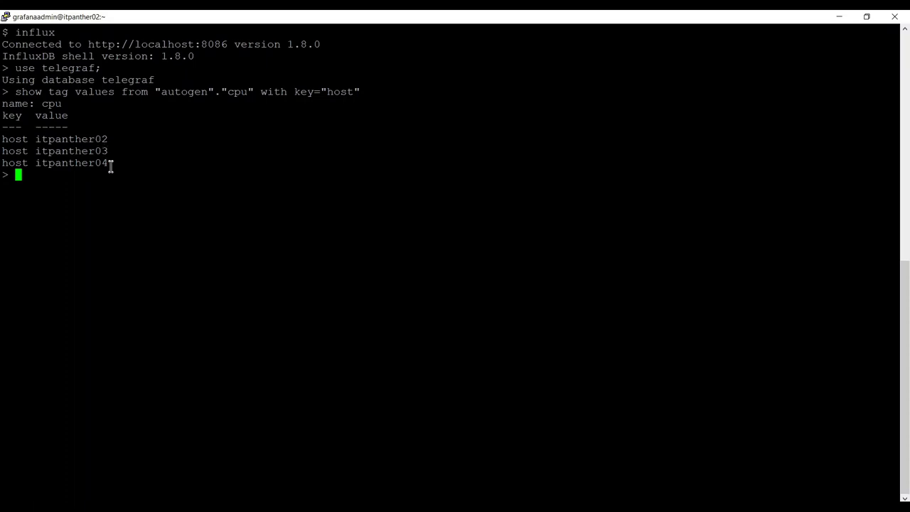
pyautogui.hotkey('alt', 'Tab')
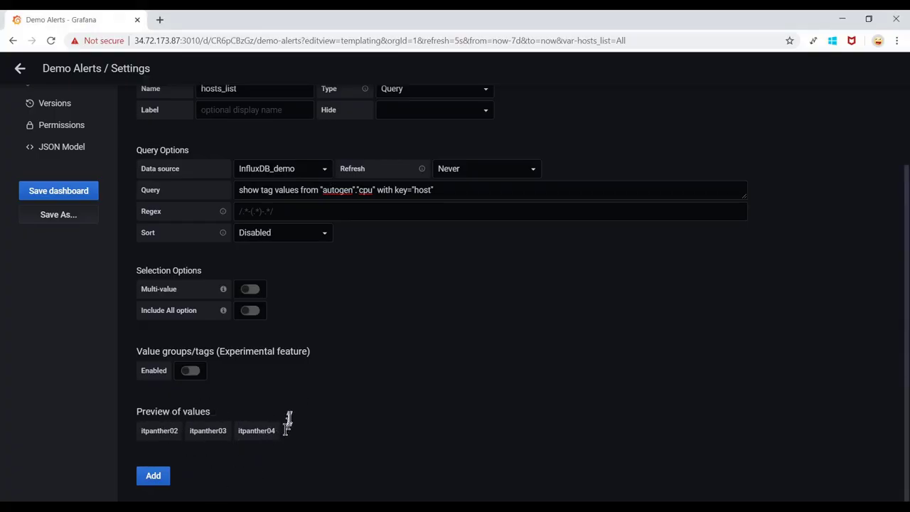
pyautogui.scroll(2, 328, 385)
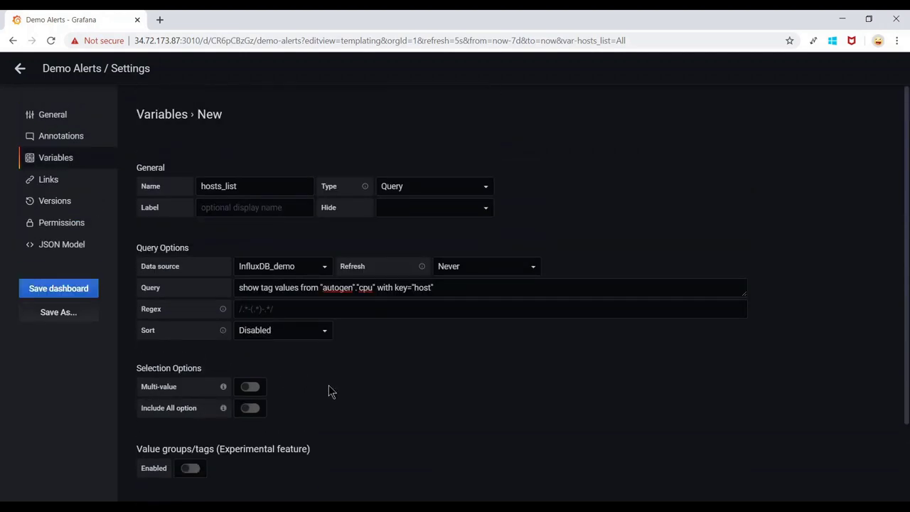
pyautogui.scroll(-2, 329, 390)
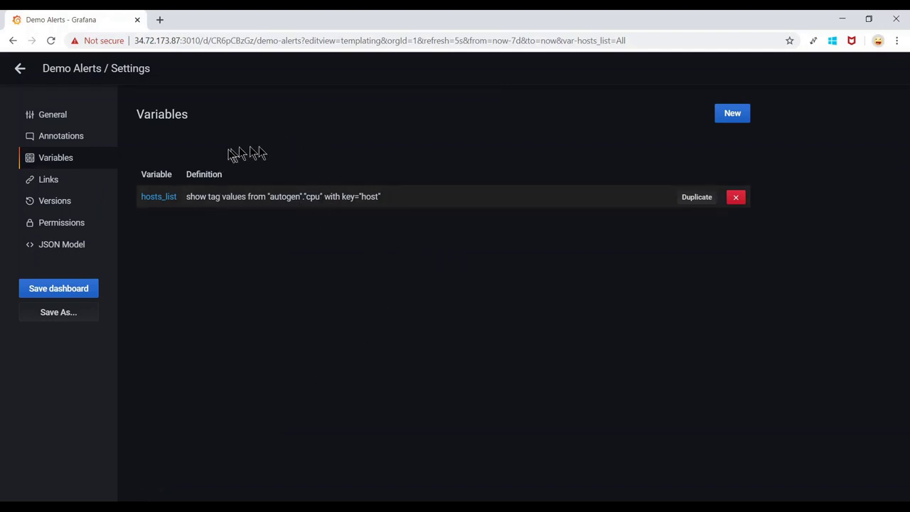
pyautogui.click(68, 289)
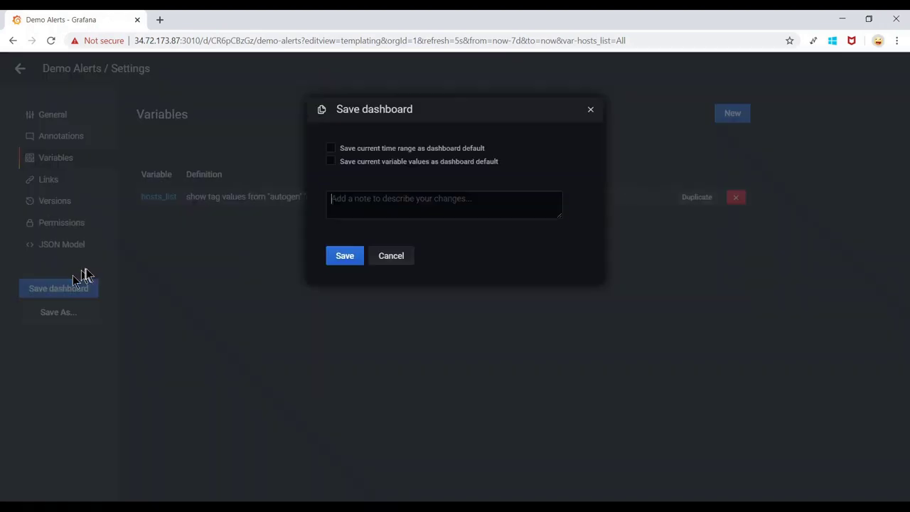
pyautogui.click(346, 256)
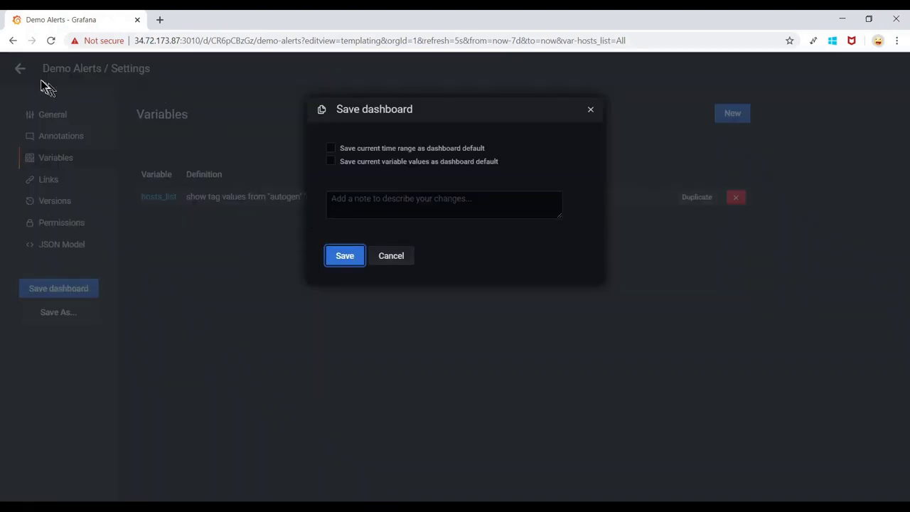
pyautogui.click(345, 255)
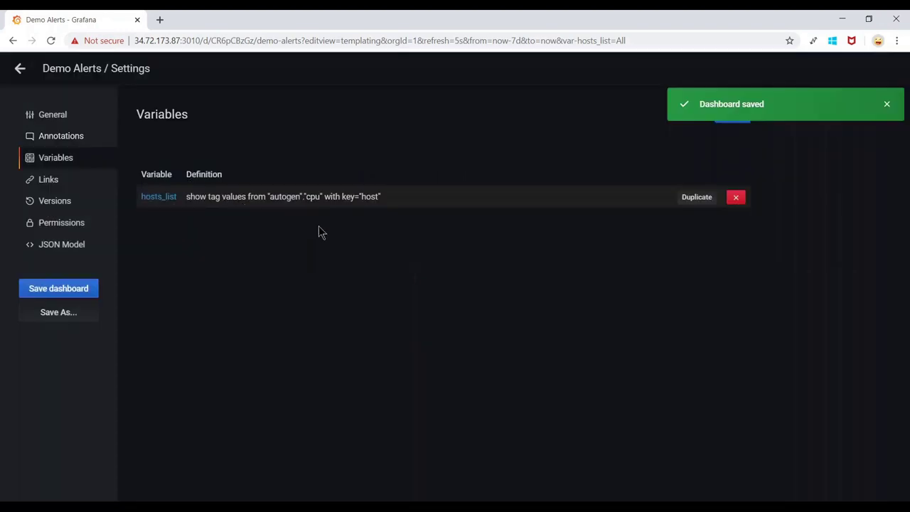
# Filter Demo Alerts to host itpanther03 and open the itpanther03 / stat panel menu.
pyautogui.click(20, 71)
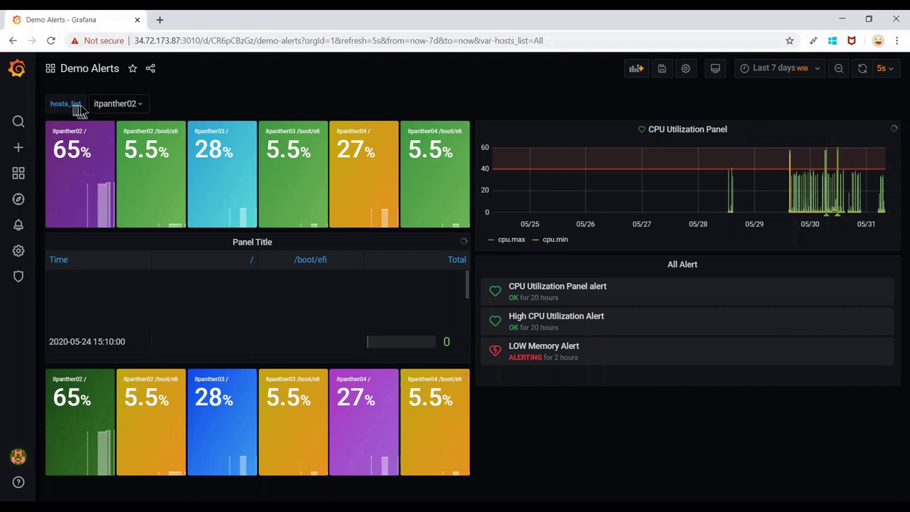
pyautogui.click(138, 105)
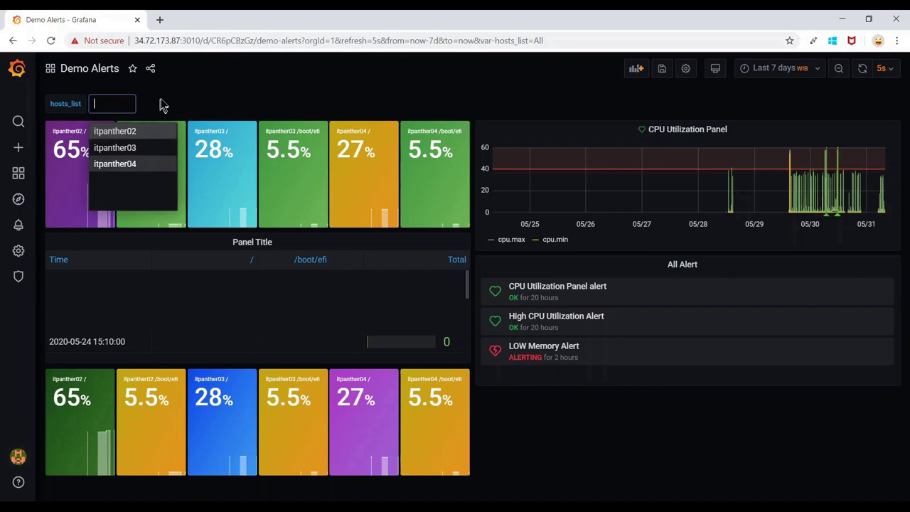
pyautogui.click(125, 148)
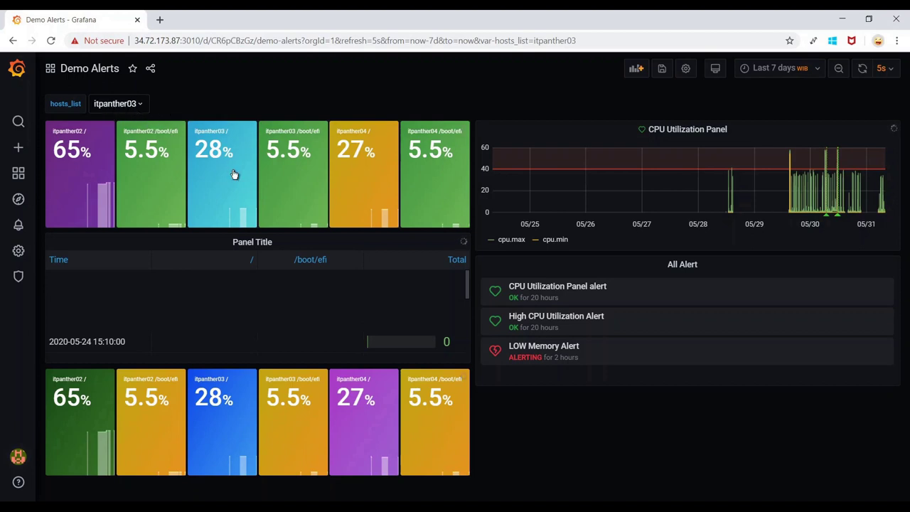
pyautogui.click(259, 121)
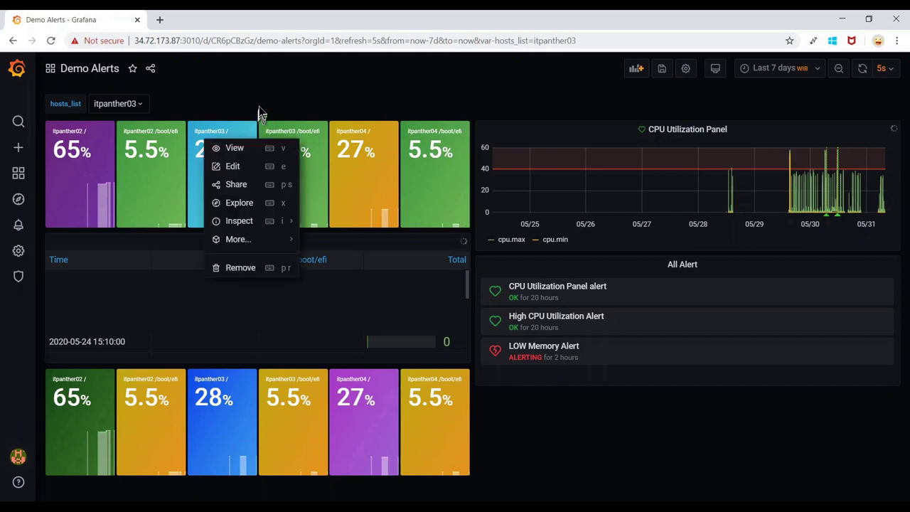
# Add a WHERE host =~ /^$hosts_list$/ condition to the stat panel's query.
pyautogui.click(233, 168)
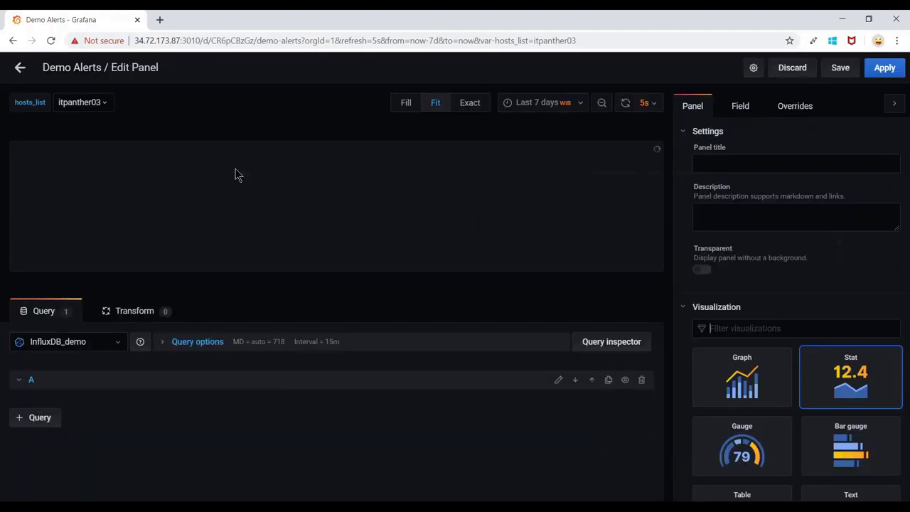
pyautogui.scroll(-1, 282, 379)
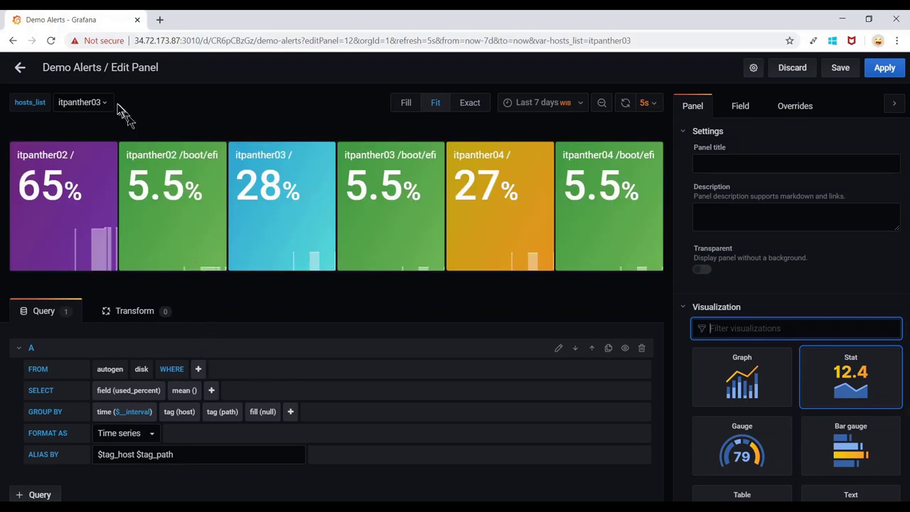
pyautogui.click(199, 371)
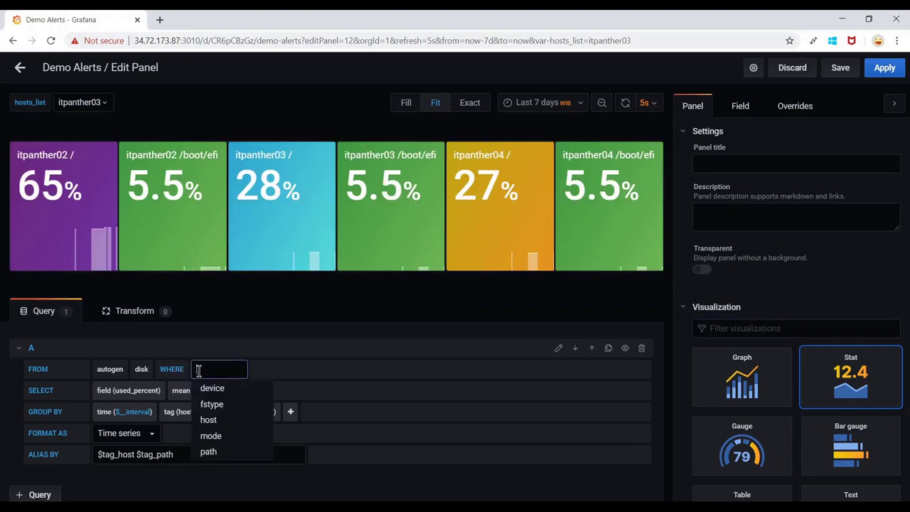
pyautogui.click(216, 424)
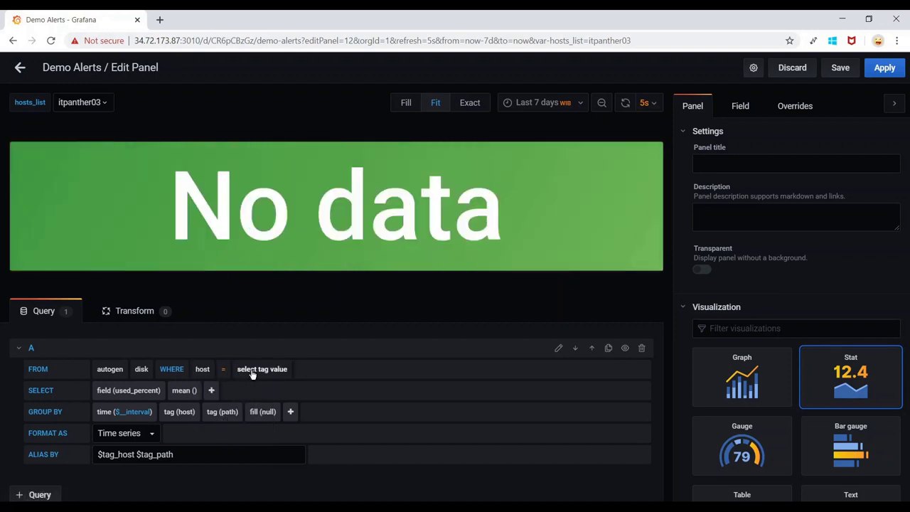
pyautogui.click(252, 373)
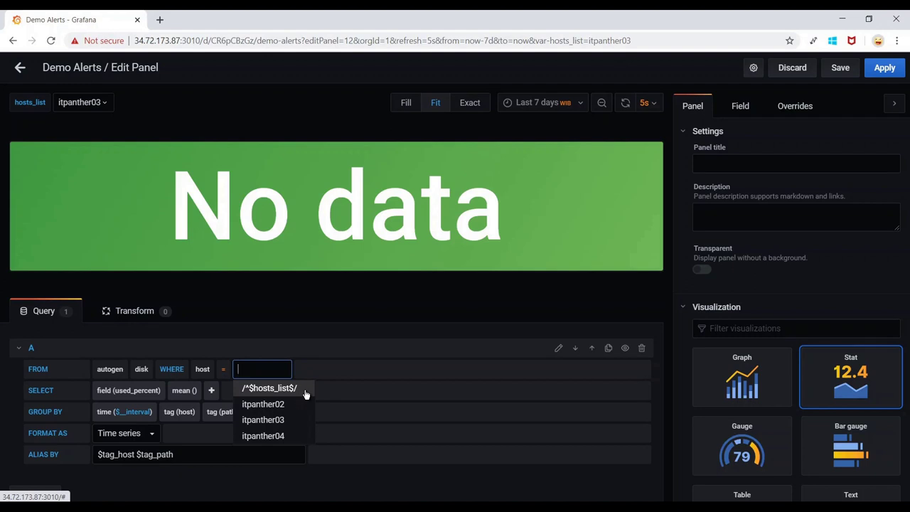
pyautogui.click(306, 394)
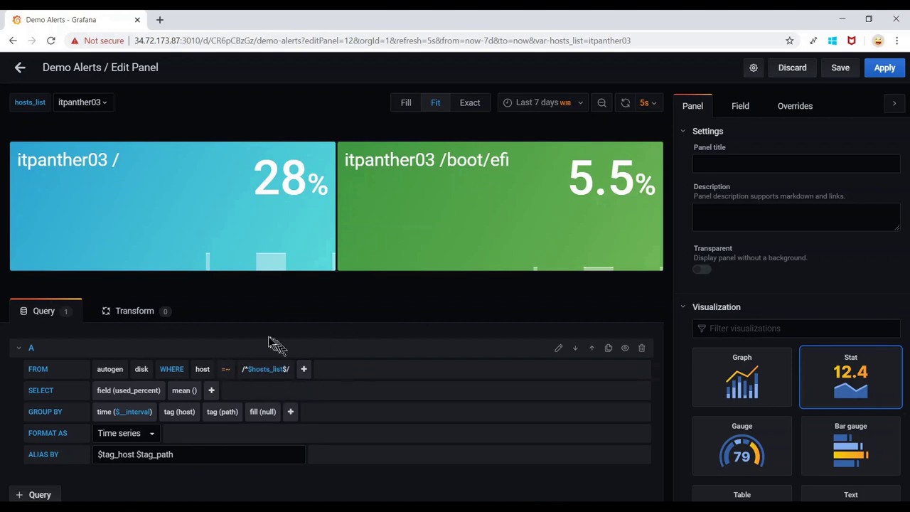
# Switch hosts_list to itpanther02 to test the filtered panel.
pyautogui.click(108, 108)
pyautogui.click(180, 127)
pyautogui.click(106, 103)
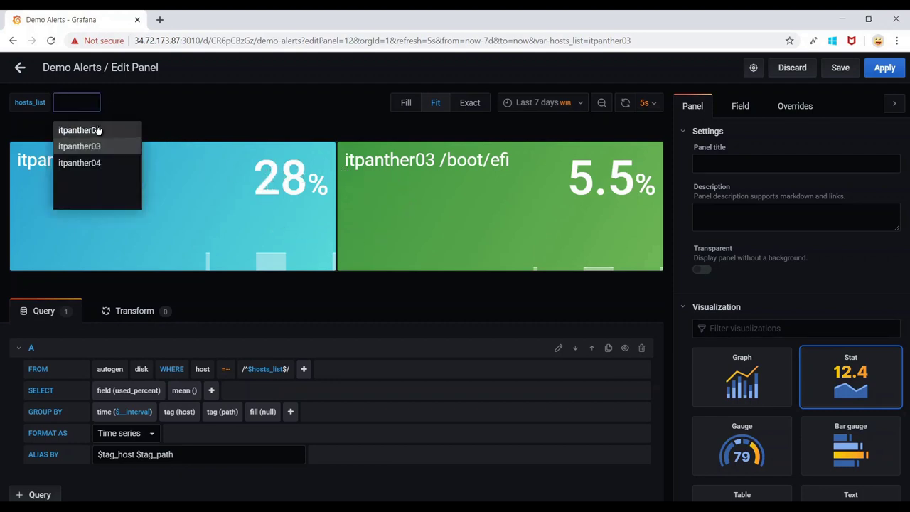
pyautogui.click(80, 130)
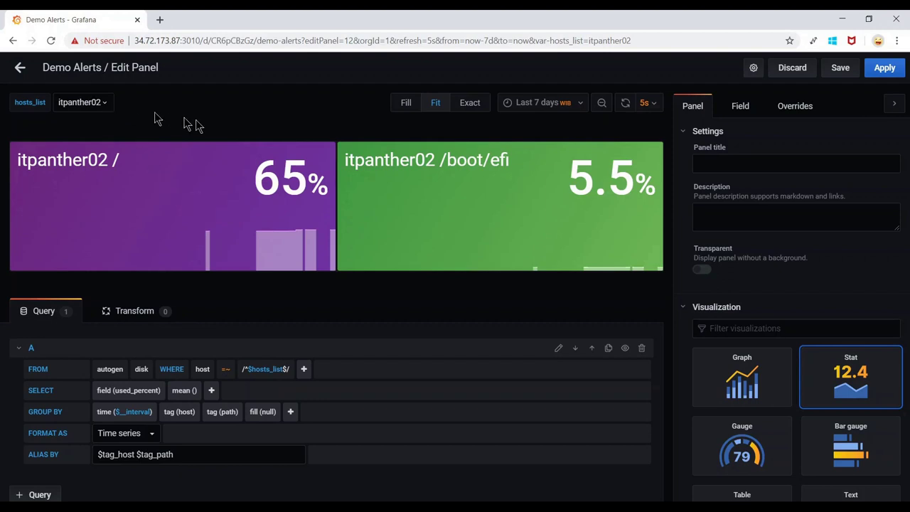
# Apply the panel edit and test hosts_list with itpanther04, then itpanther03.
pyautogui.click(882, 69)
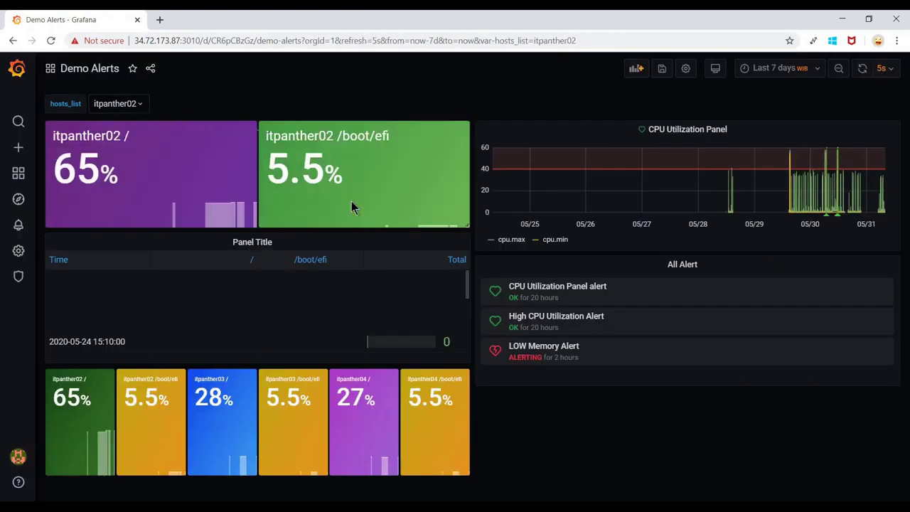
pyautogui.click(142, 106)
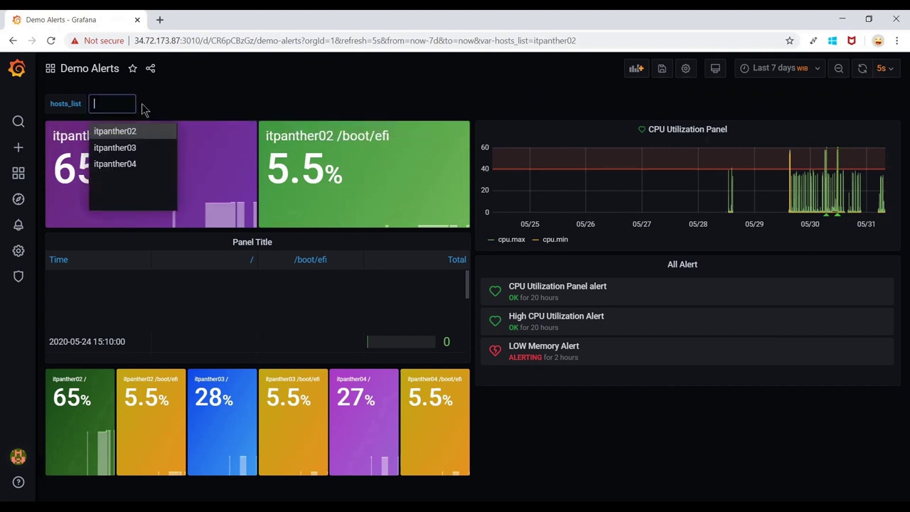
pyautogui.click(128, 164)
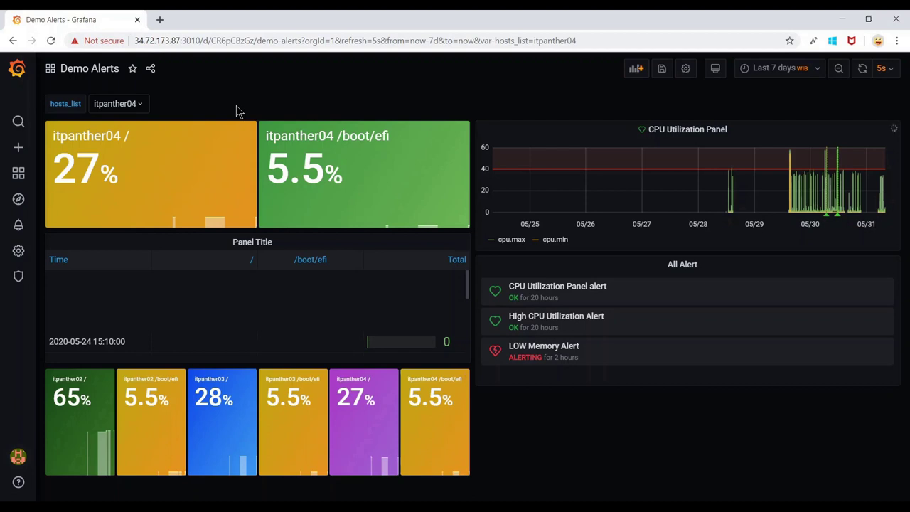
pyautogui.click(141, 105)
pyautogui.click(126, 148)
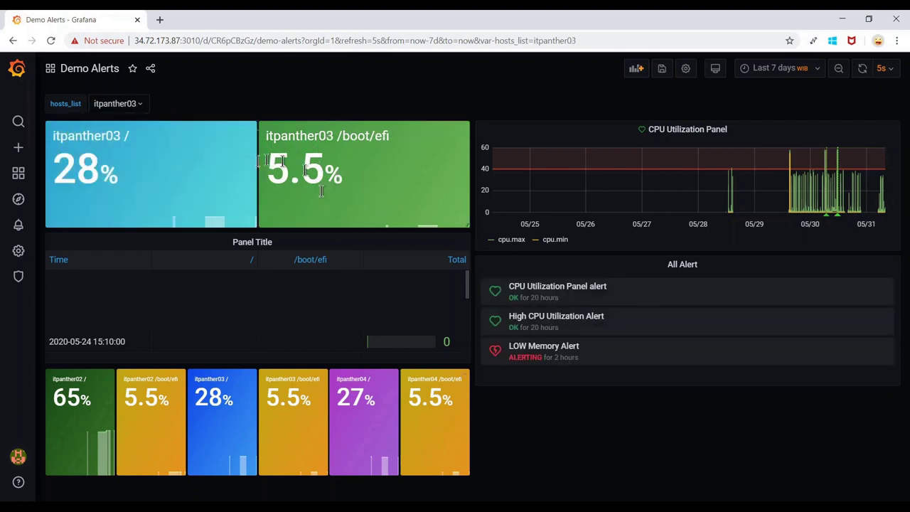
pyautogui.click(147, 111)
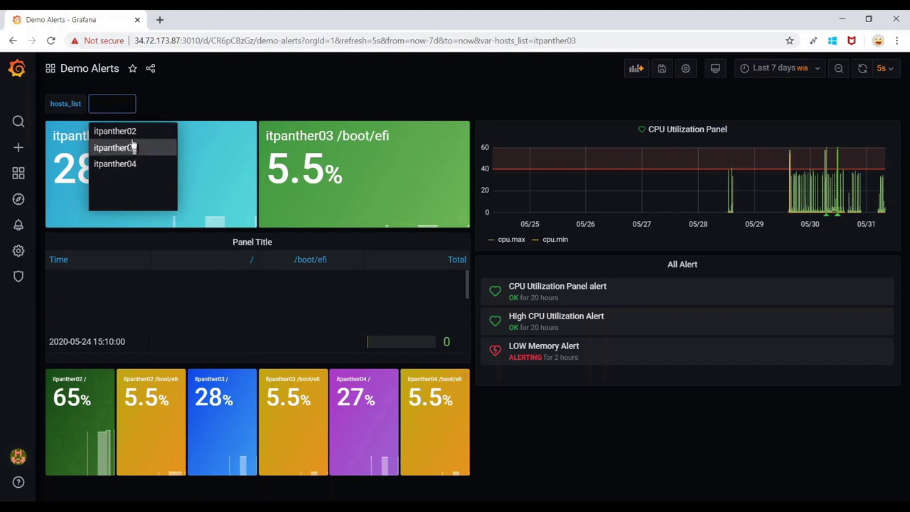
pyautogui.click(188, 111)
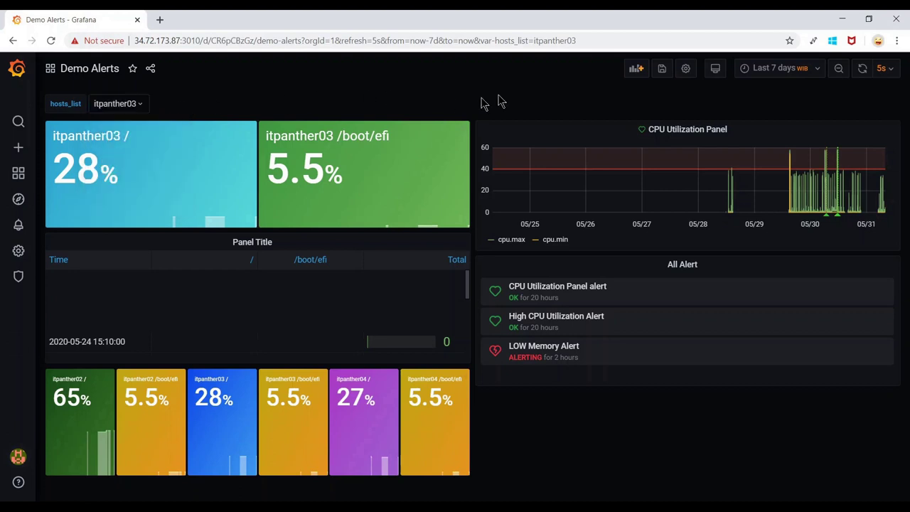
pyautogui.click(687, 69)
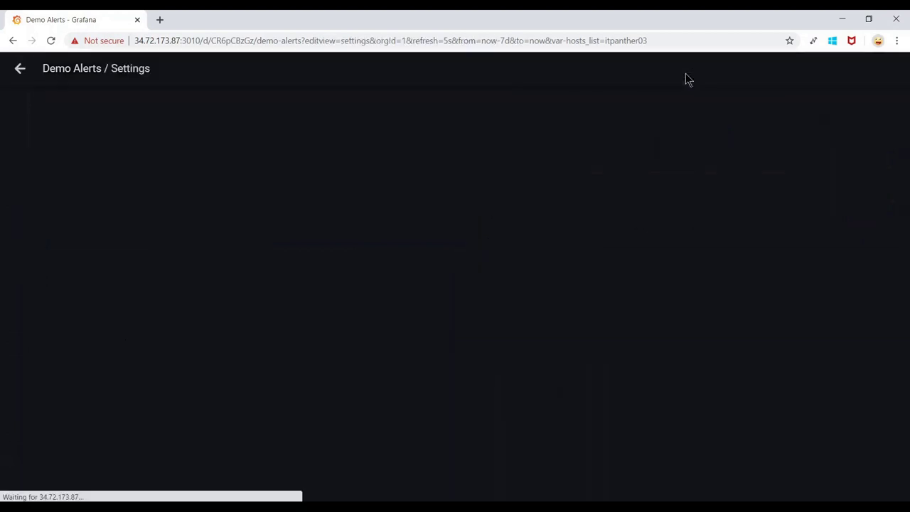
# Turn on Multi-value for the hosts_list variable and update it.
pyautogui.click(60, 162)
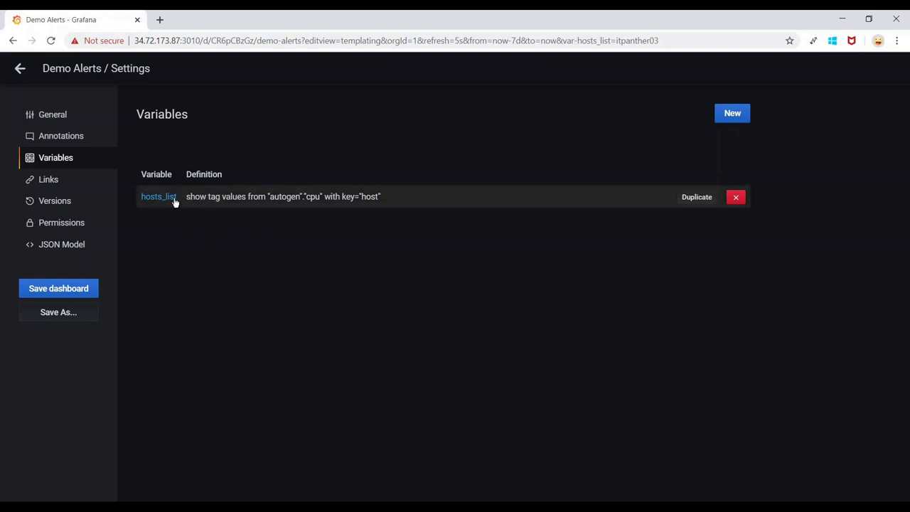
pyautogui.click(197, 203)
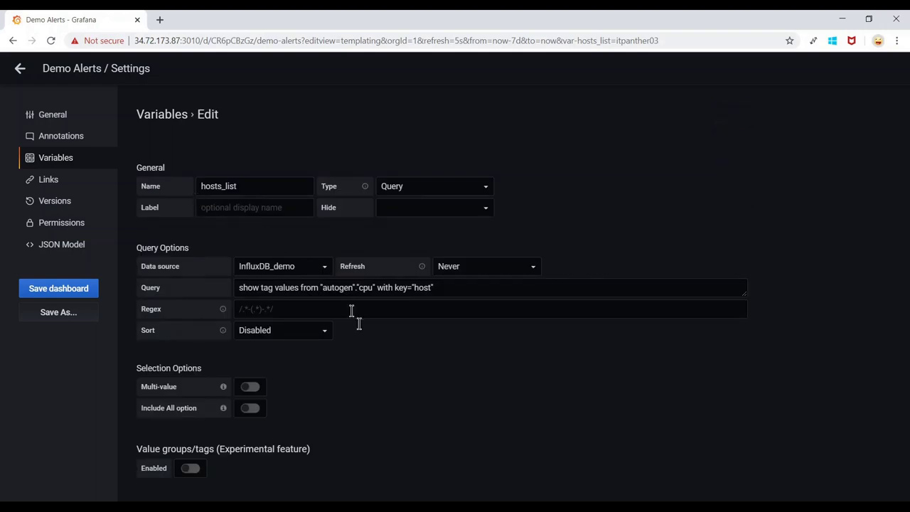
pyautogui.scroll(-3, 381, 359)
pyautogui.moveTo(225, 294)
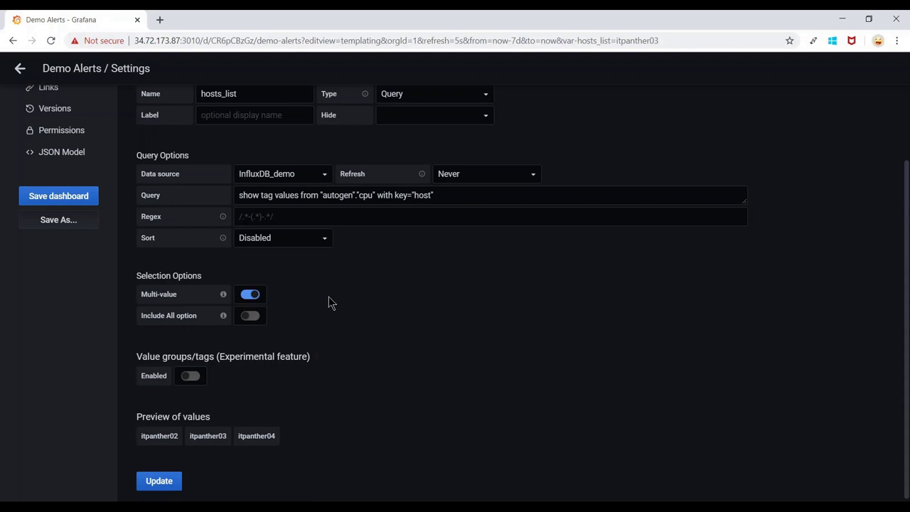
pyautogui.scroll(-1, 329, 297)
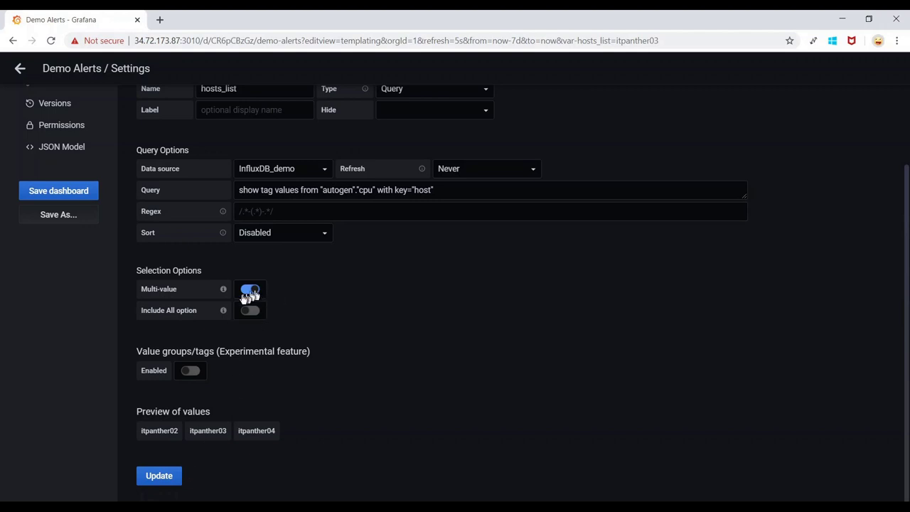
pyautogui.click(159, 475)
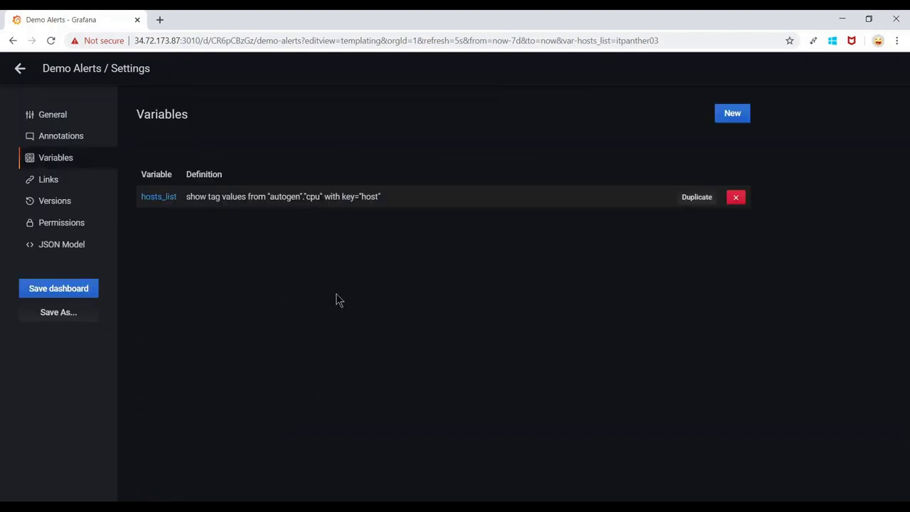
# Save the Demo Alerts dashboard and return to it.
pyautogui.click(71, 290)
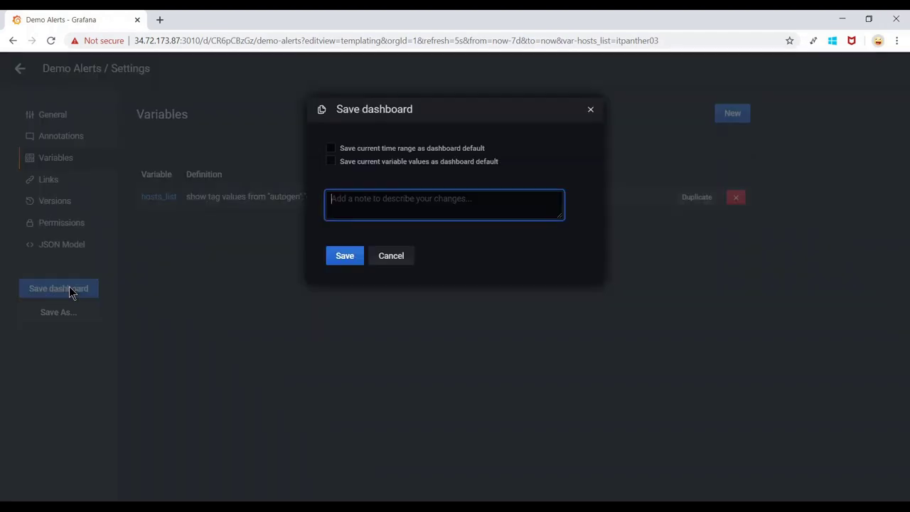
pyautogui.click(345, 258)
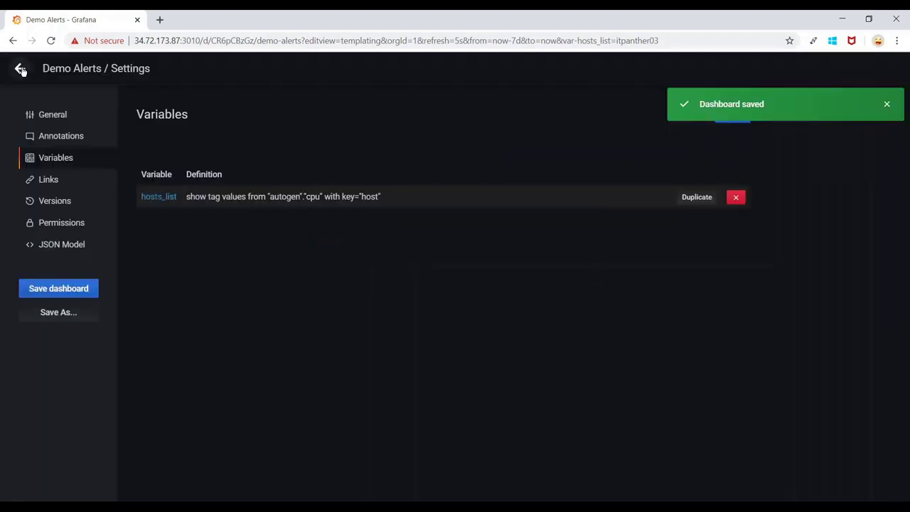
pyautogui.click(20, 69)
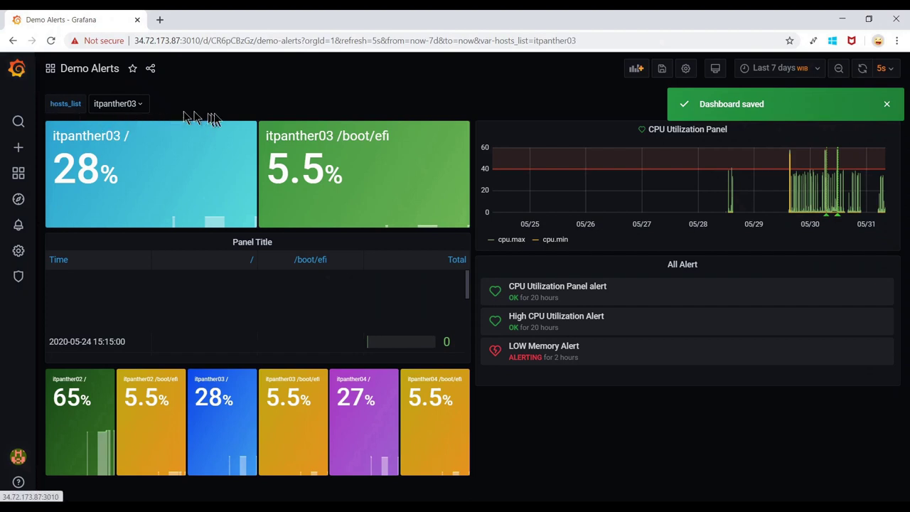
# Select itpanther02 and itpanther04 in the hosts_list dropdown.
pyautogui.click(143, 105)
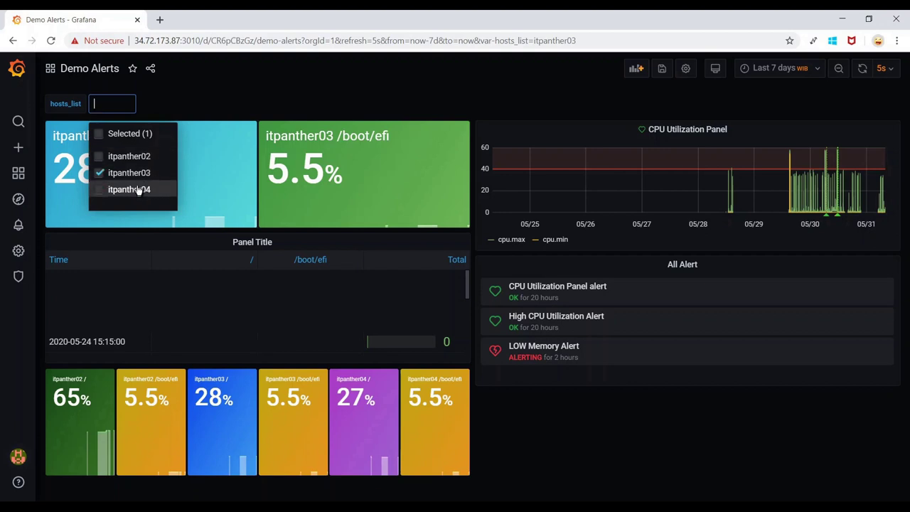
pyautogui.click(138, 157)
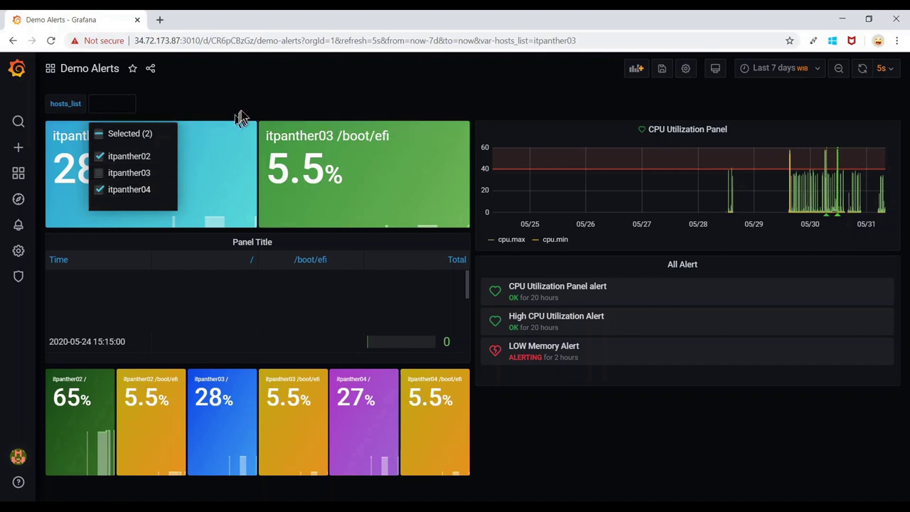
pyautogui.click(276, 97)
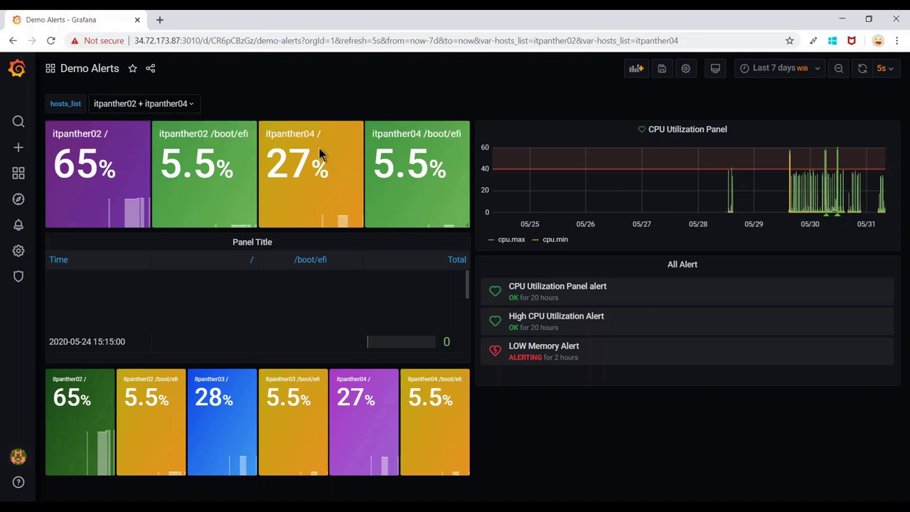
pyautogui.click(196, 107)
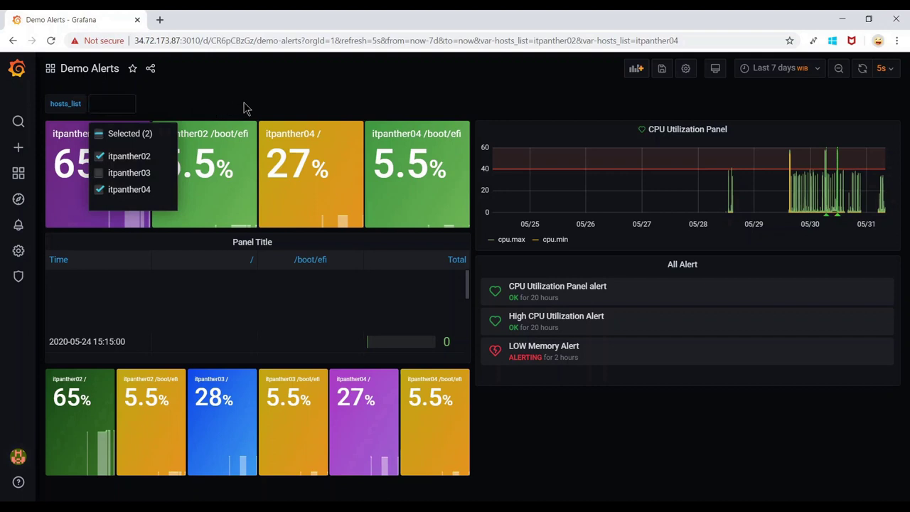
pyautogui.click(244, 106)
pyautogui.click(196, 107)
pyautogui.click(248, 111)
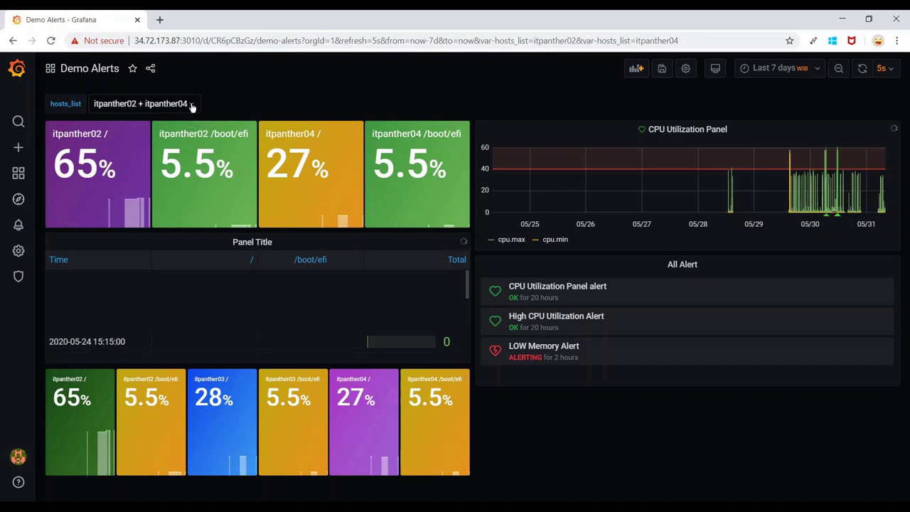
# Tick itpanther02, itpanther03 and itpanther04 together and apply the selection.
pyautogui.click(192, 106)
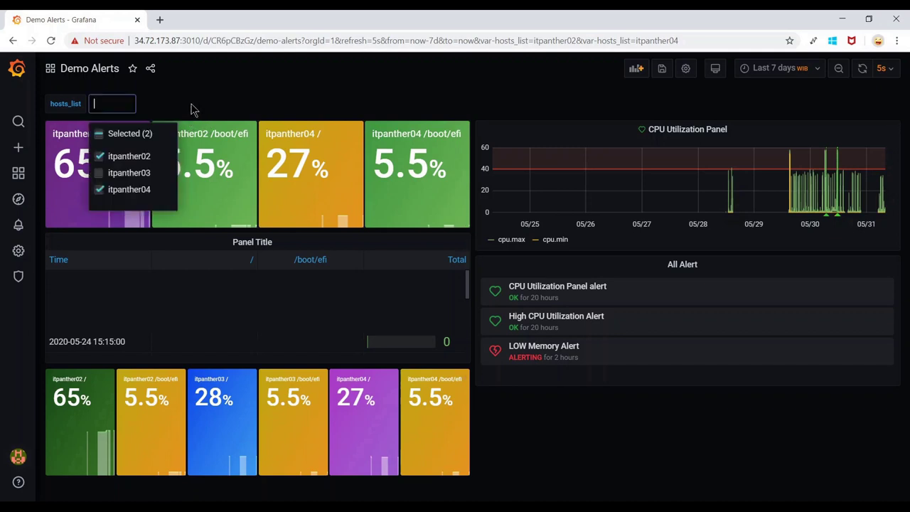
pyautogui.click(135, 160)
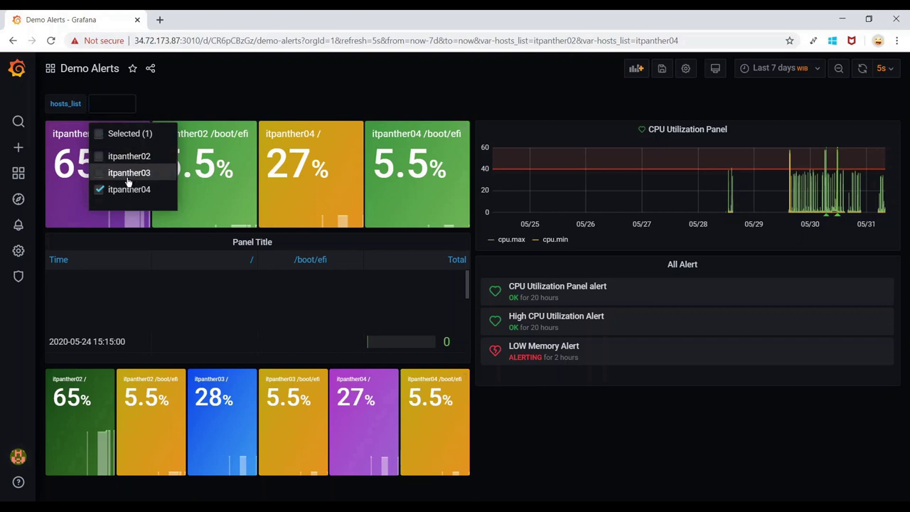
pyautogui.click(134, 158)
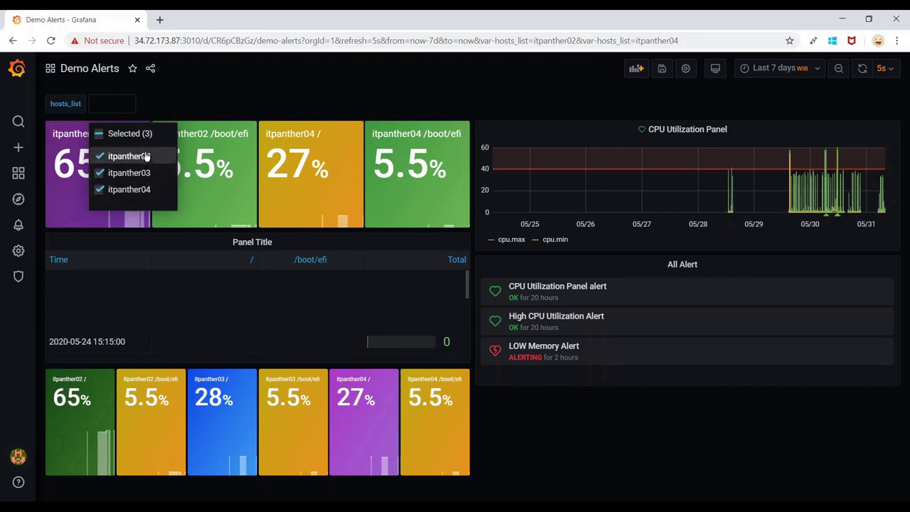
pyautogui.click(228, 101)
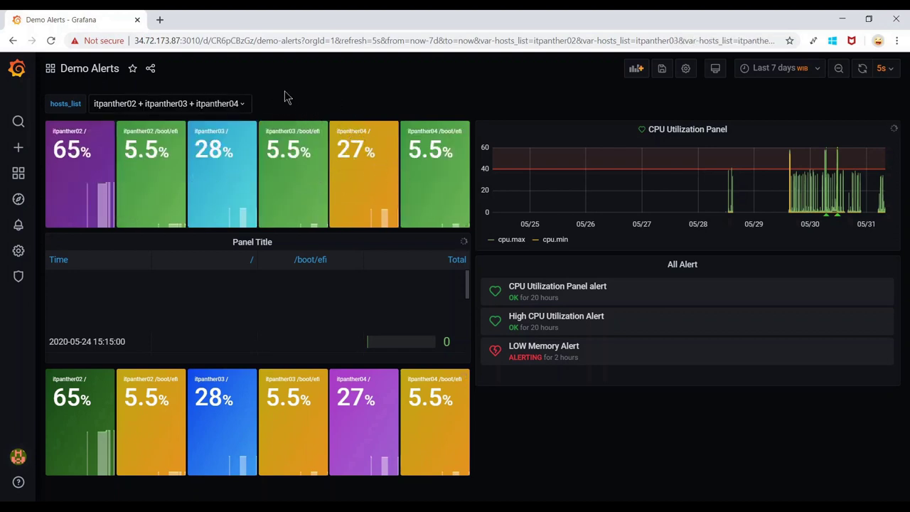
pyautogui.click(247, 107)
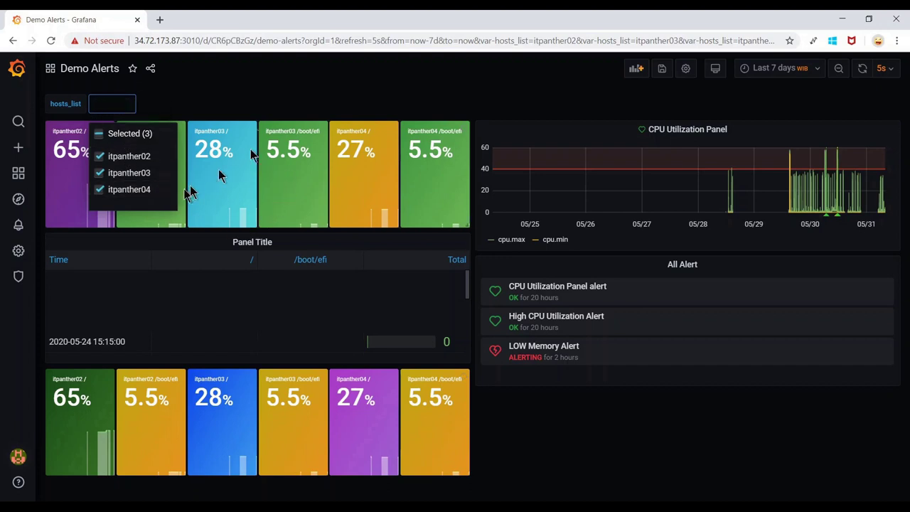
pyautogui.click(343, 103)
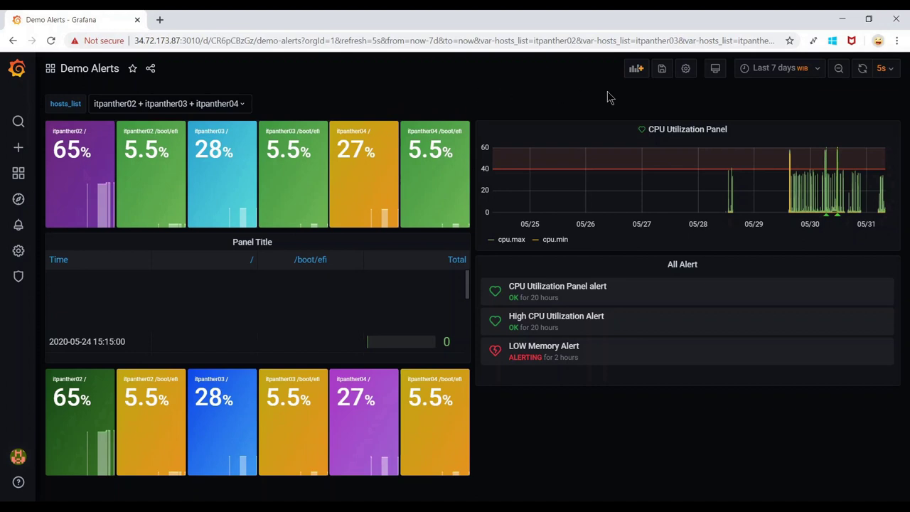
# Enable the Include All option on the hosts_list variable and apply the change.
pyautogui.click(687, 72)
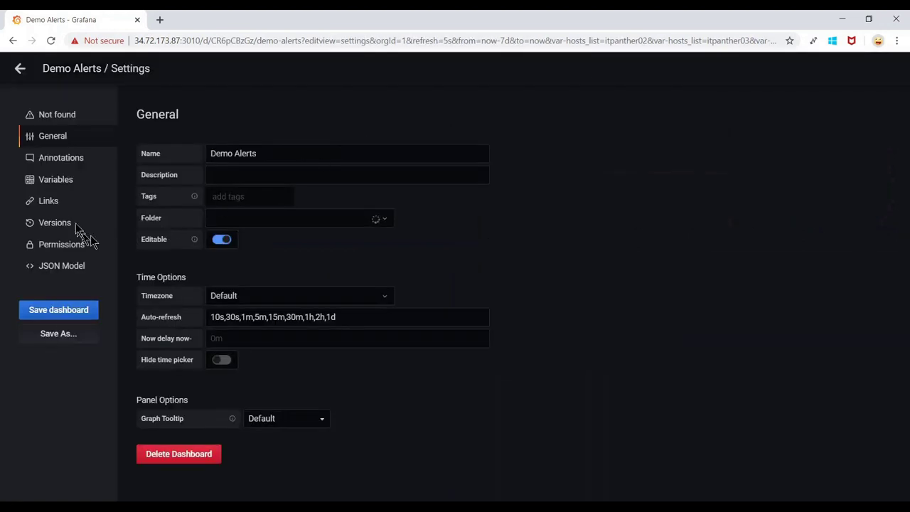
pyautogui.click(56, 181)
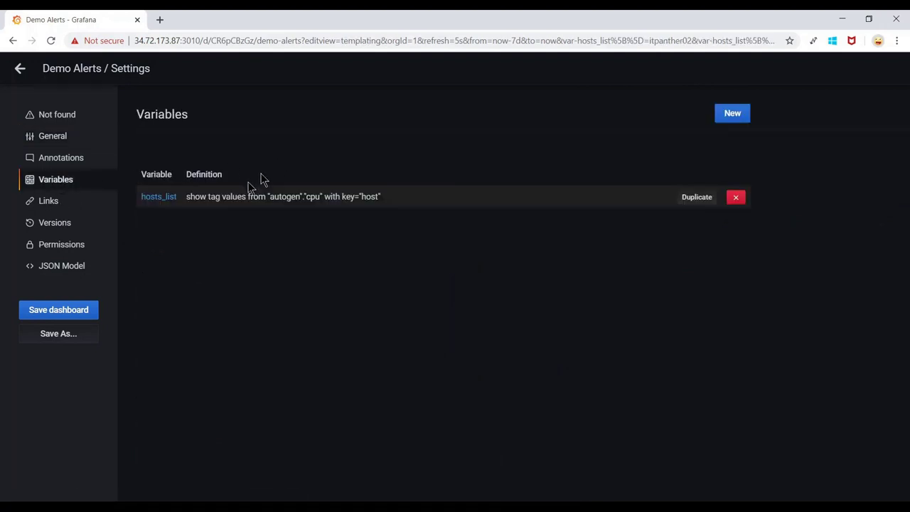
pyautogui.click(212, 203)
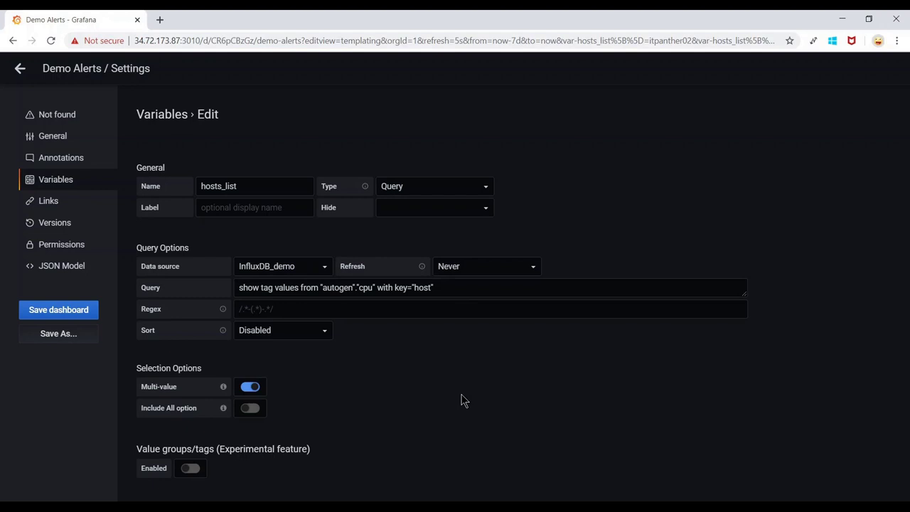
pyautogui.scroll(-2, 461, 400)
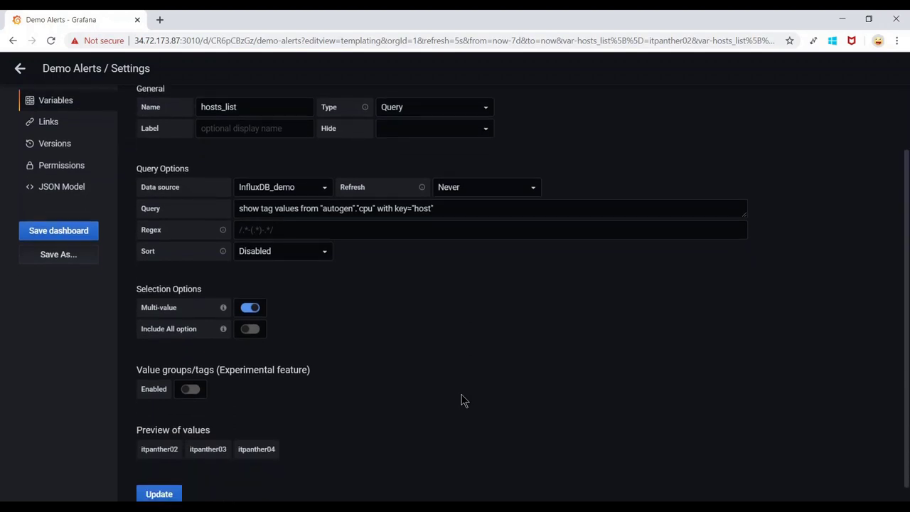
pyautogui.scroll(-1, 461, 400)
pyautogui.scroll(2, 461, 401)
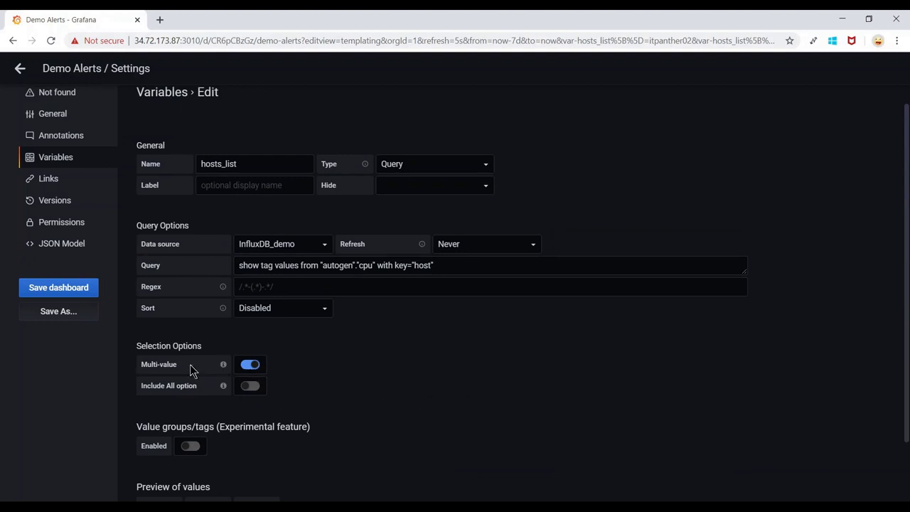
pyautogui.moveTo(223, 385)
pyautogui.click(254, 387)
pyautogui.scroll(-1, 380, 384)
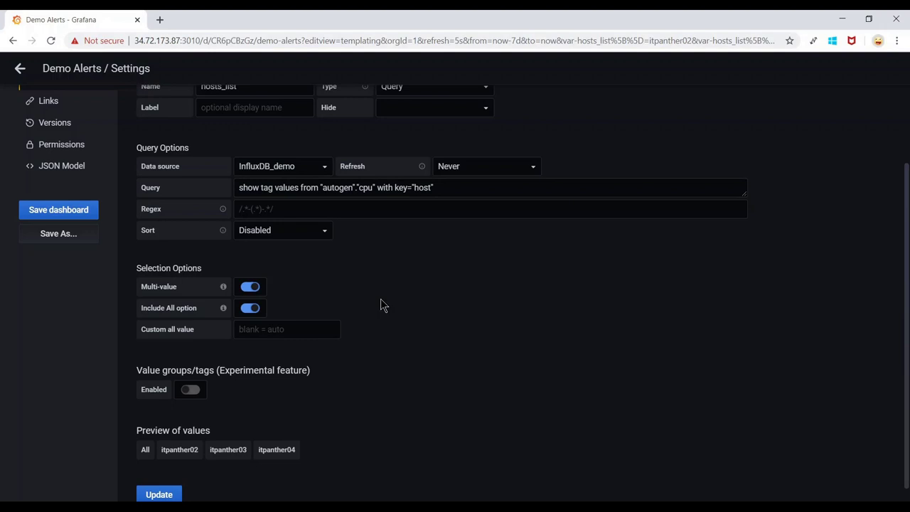
pyautogui.scroll(-1, 381, 305)
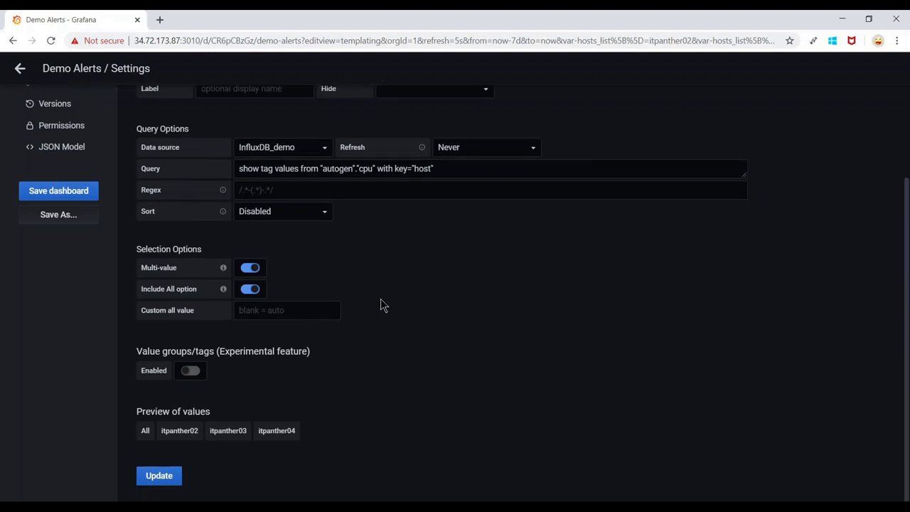
pyautogui.moveTo(137, 417); pyautogui.dragTo(228, 406)
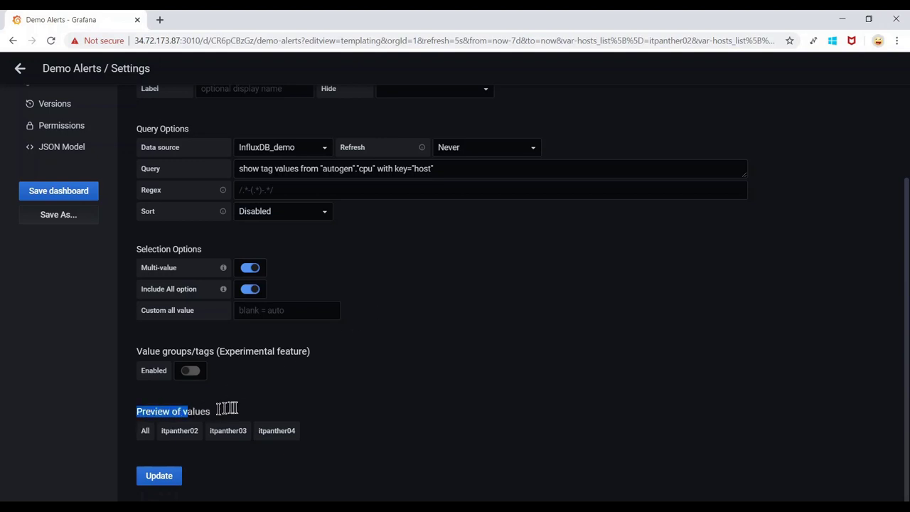
pyautogui.click(146, 431)
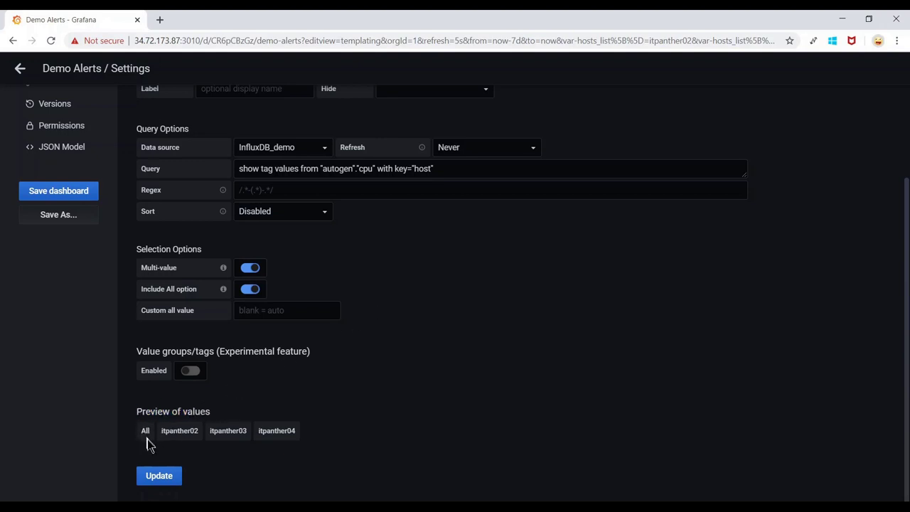
pyautogui.click(169, 481)
# Save the dashboard and return to Demo Alerts.
pyautogui.click(71, 315)
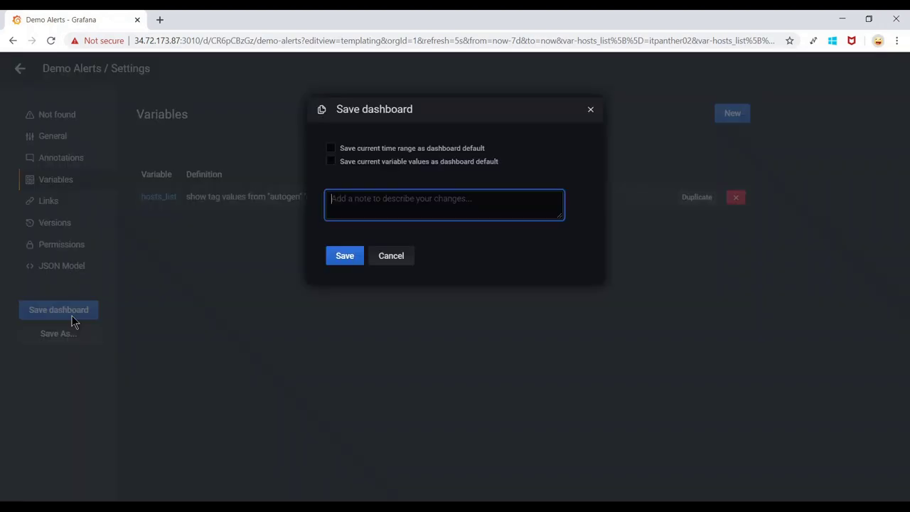
pyautogui.click(343, 256)
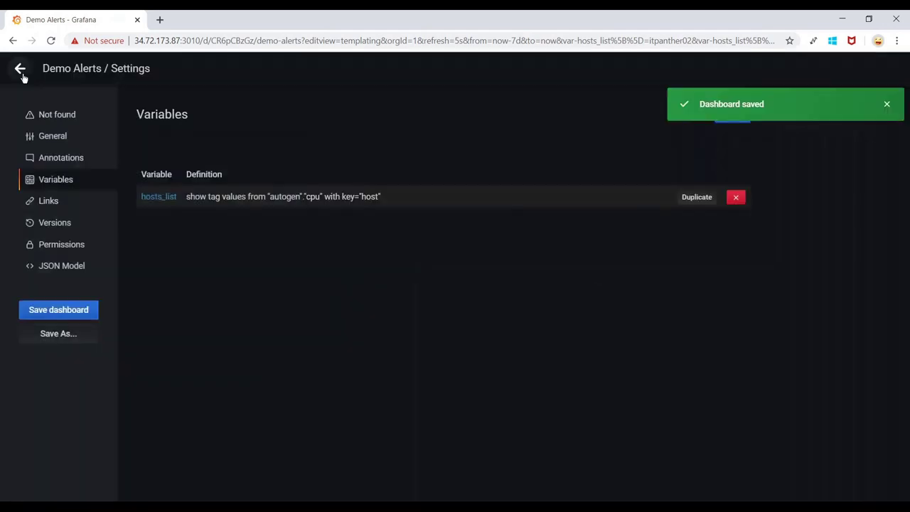
pyautogui.click(20, 69)
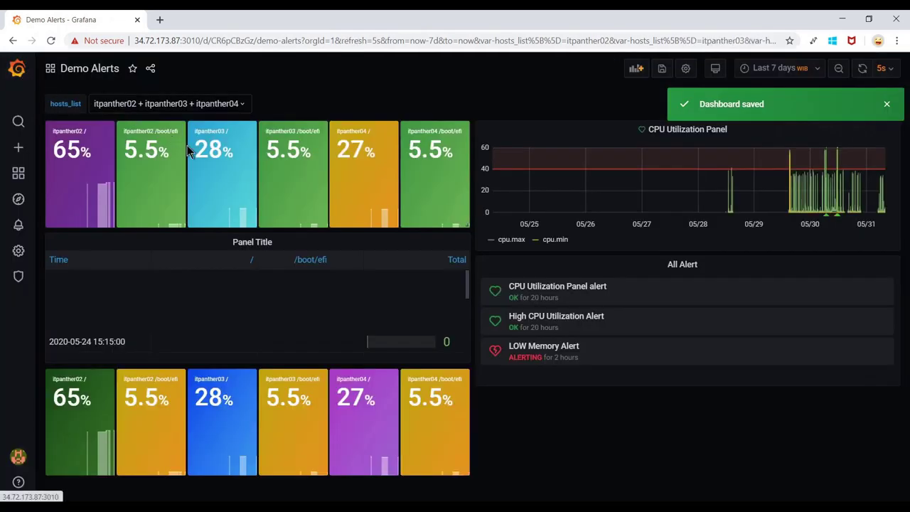
# Switch the hosts_list selection from individual hosts to All.
pyautogui.click(163, 110)
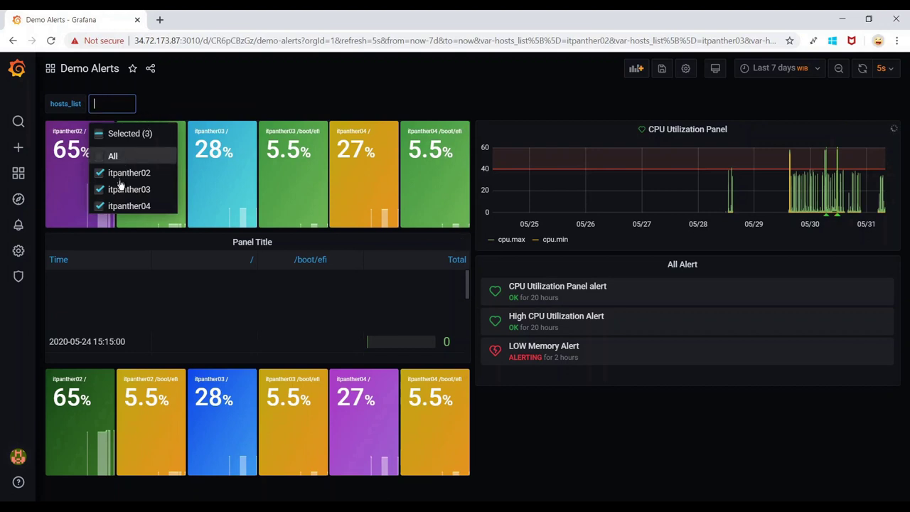
pyautogui.click(115, 174)
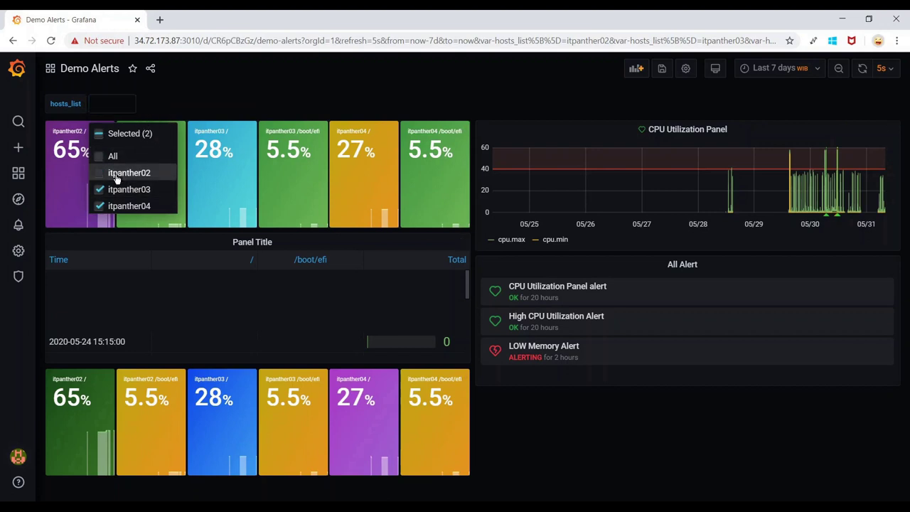
pyautogui.click(123, 189)
pyautogui.click(131, 206)
pyautogui.click(234, 96)
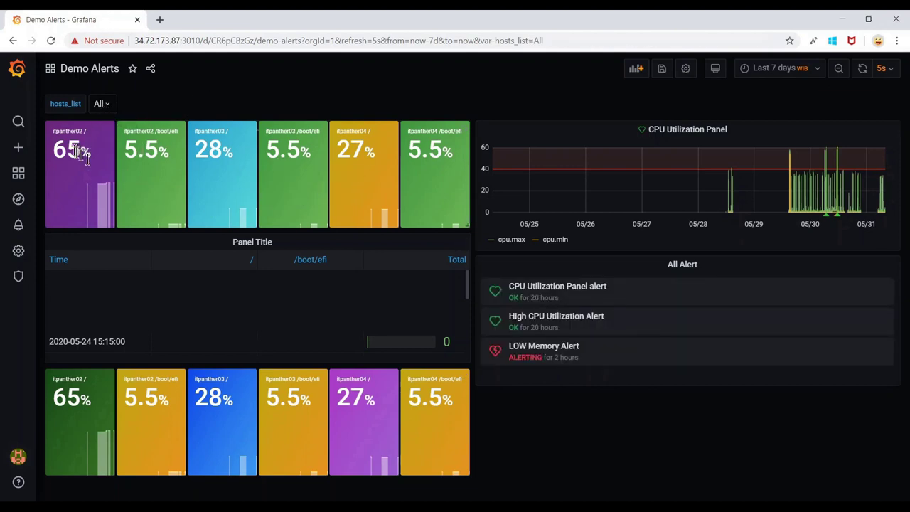
# Try hosts_list with only itpanther02, then set it back to All.
pyautogui.click(103, 104)
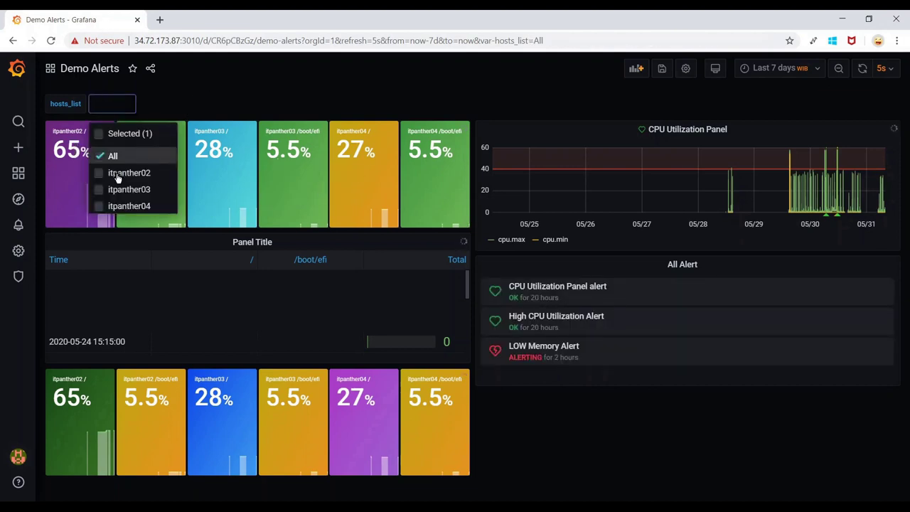
pyautogui.click(117, 173)
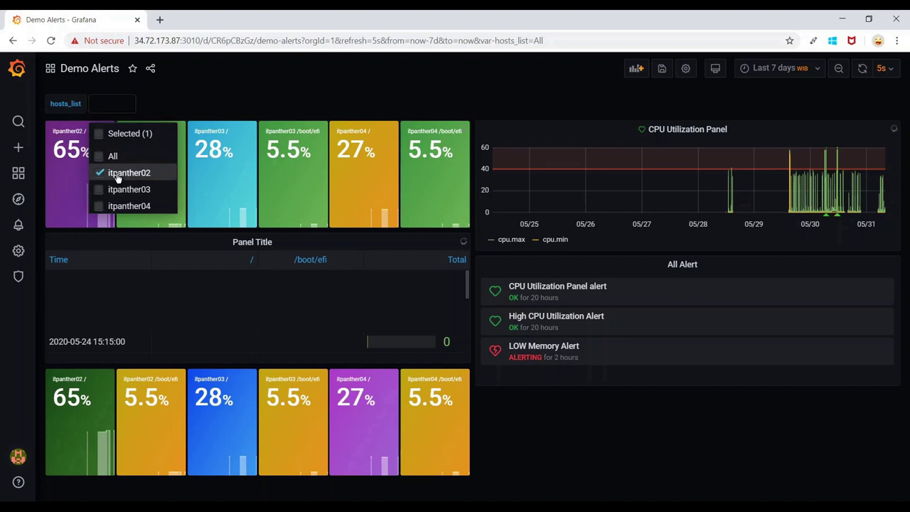
pyautogui.click(249, 102)
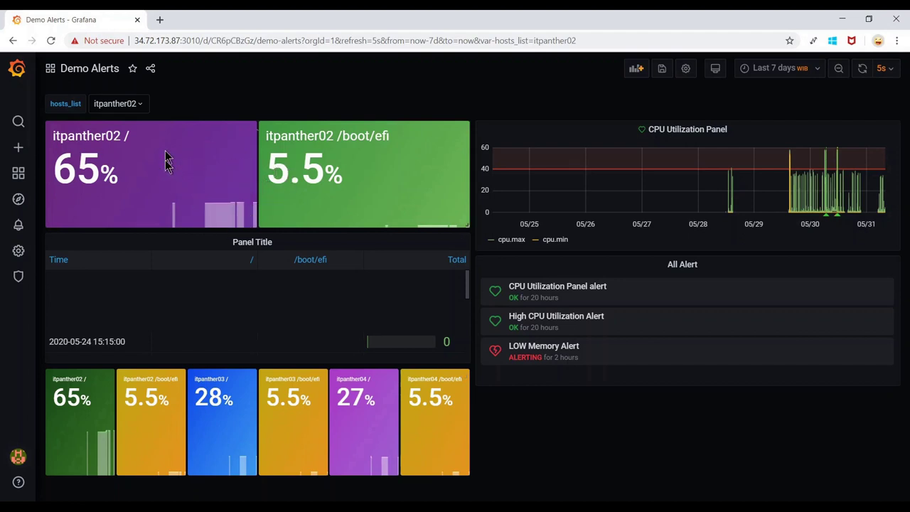
pyautogui.click(117, 103)
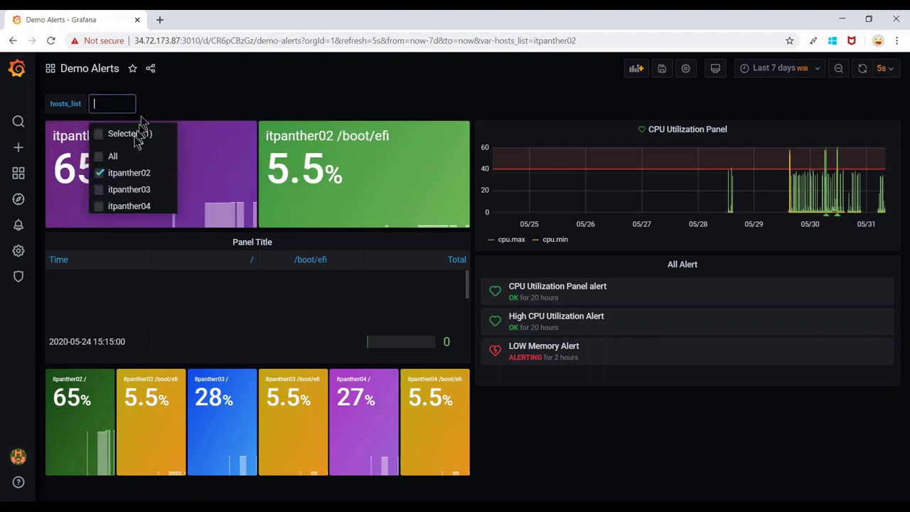
pyautogui.click(103, 156)
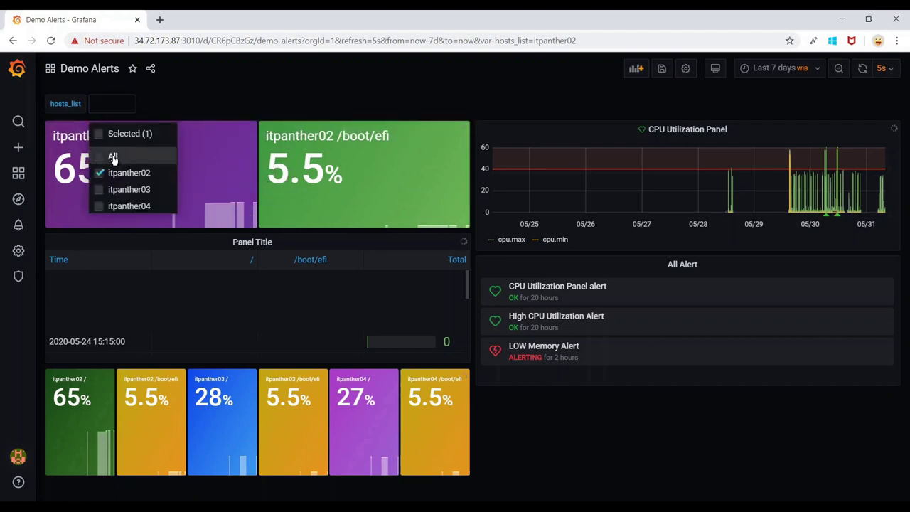
pyautogui.click(260, 95)
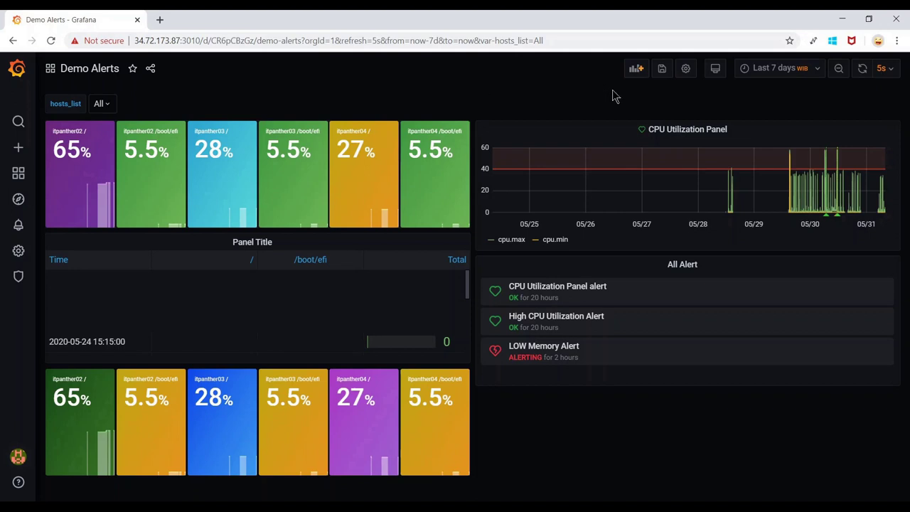
# Set the hosts_list variable's Hide option to Label and apply it.
pyautogui.click(686, 69)
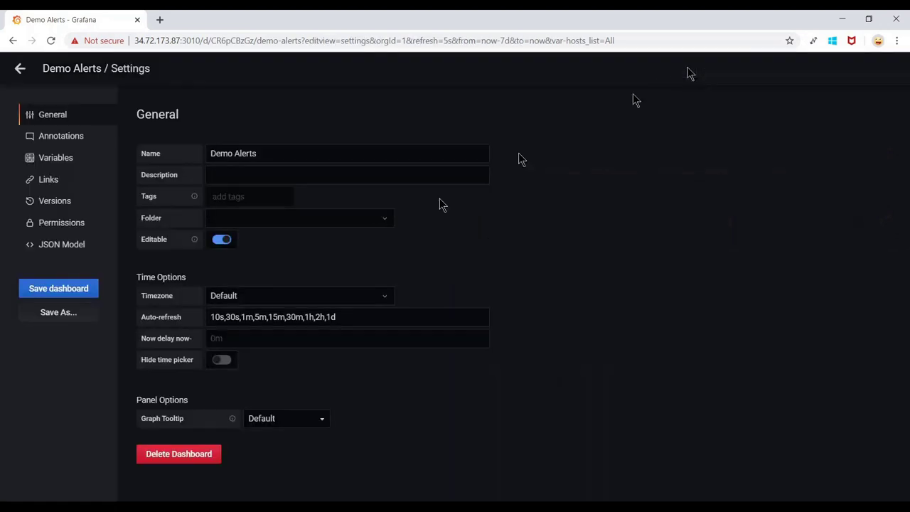
pyautogui.click(62, 159)
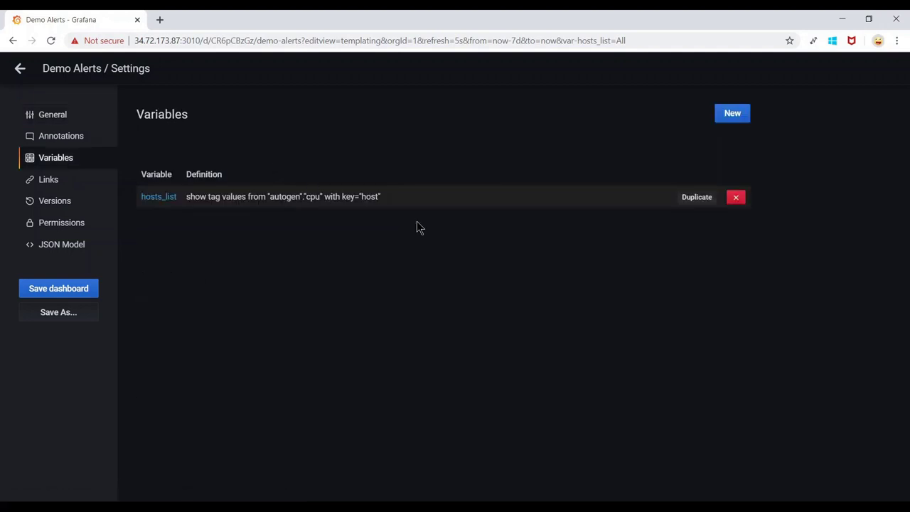
pyautogui.click(285, 197)
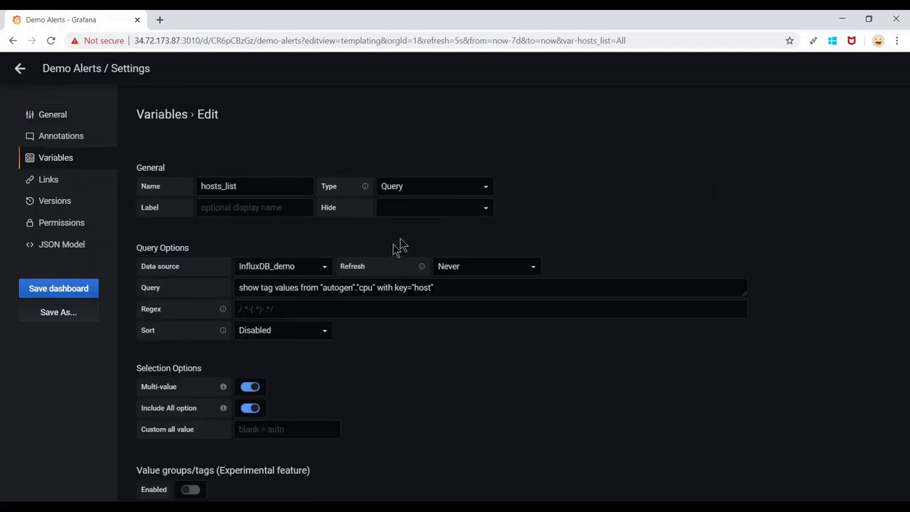
pyautogui.moveTo(323, 208); pyautogui.dragTo(346, 211)
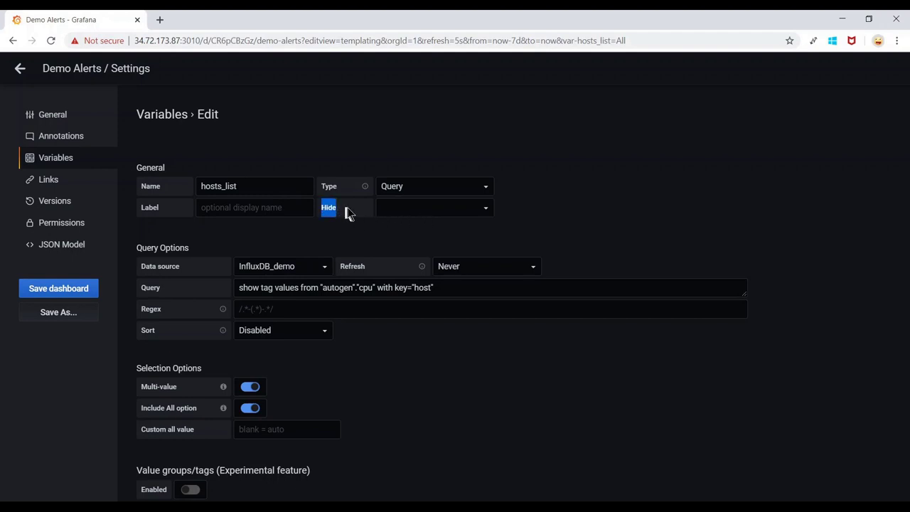
pyautogui.click(436, 207)
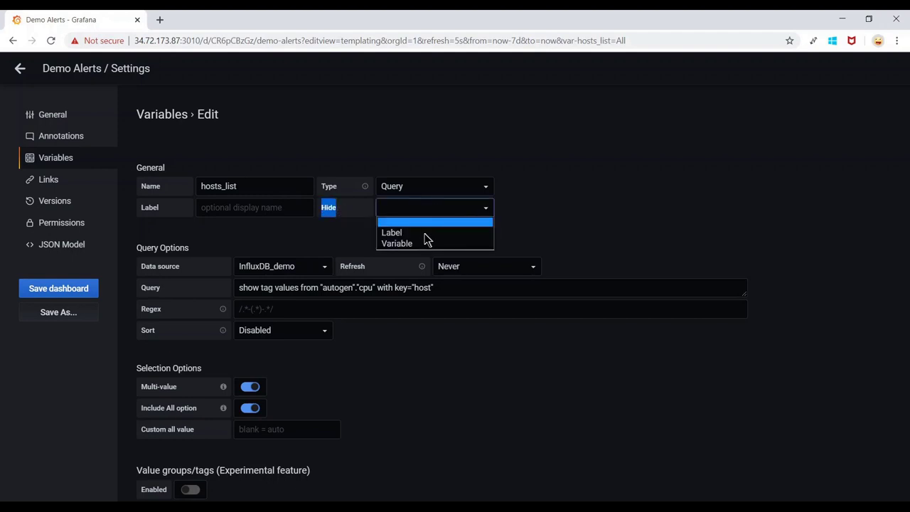
pyautogui.click(409, 234)
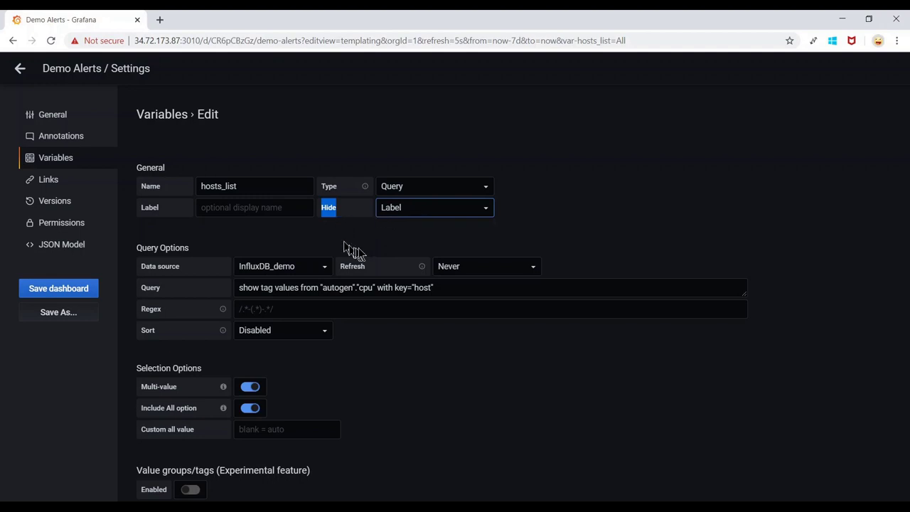
pyautogui.click(385, 241)
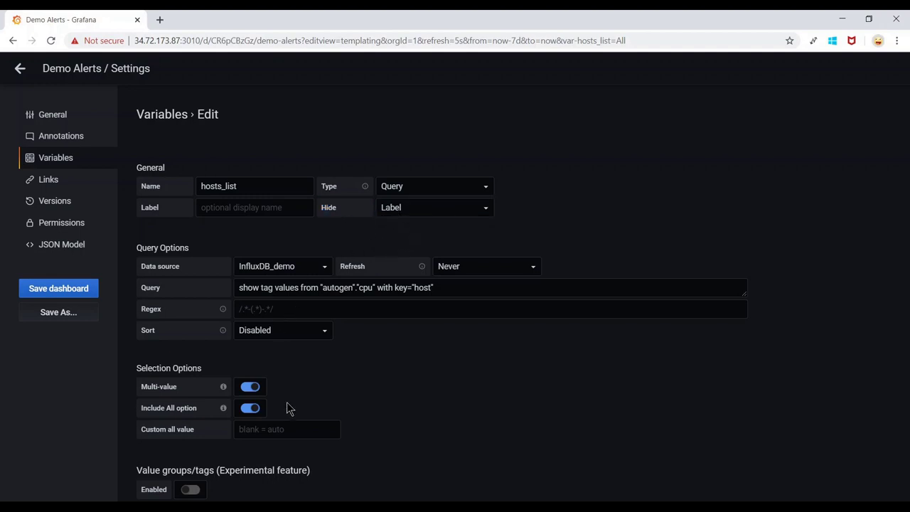
pyautogui.scroll(-2, 423, 336)
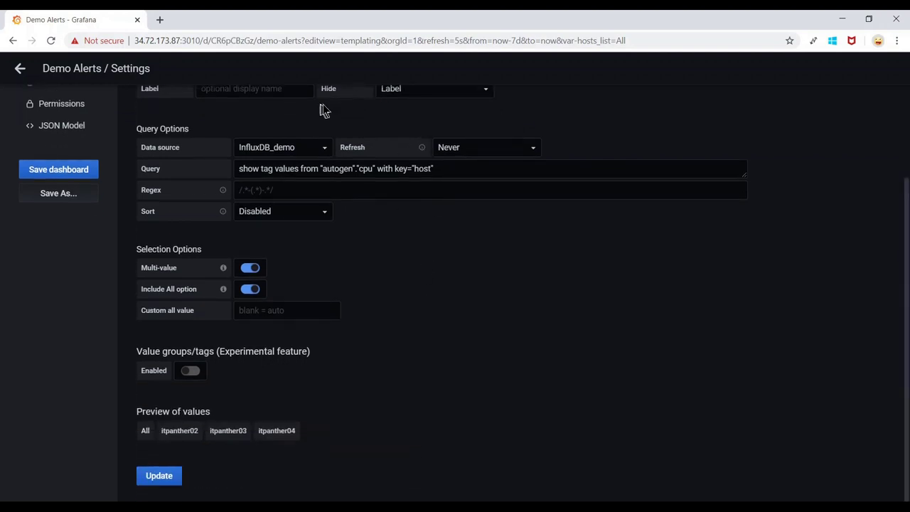
pyautogui.click(161, 476)
# Save the dashboard and return to Demo Alerts.
pyautogui.click(76, 291)
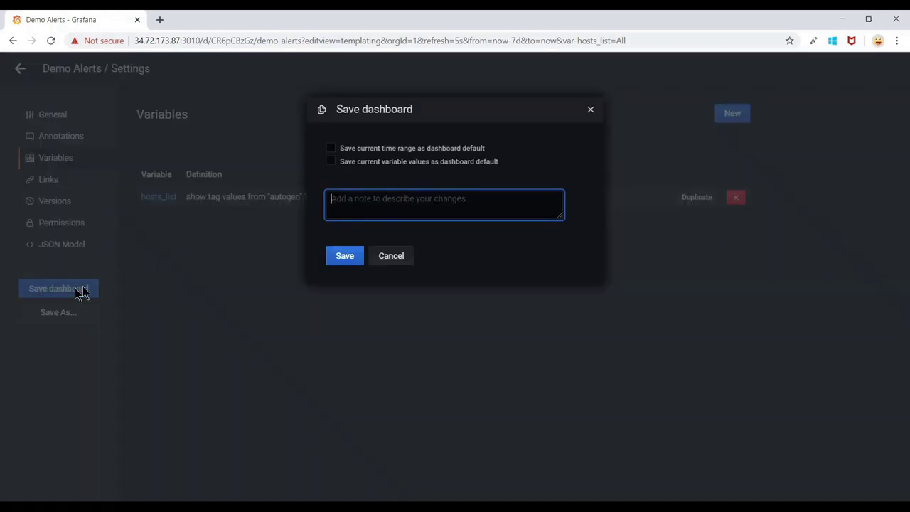
pyautogui.click(344, 256)
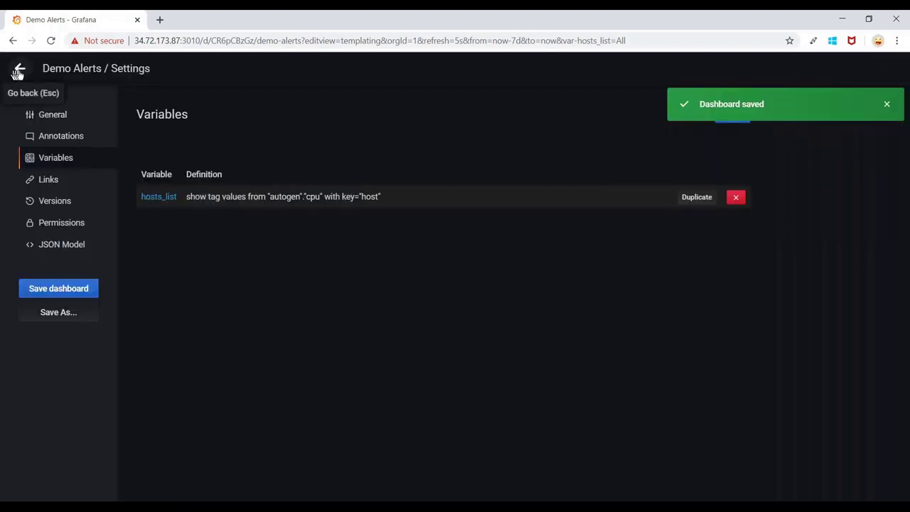
pyautogui.click(20, 69)
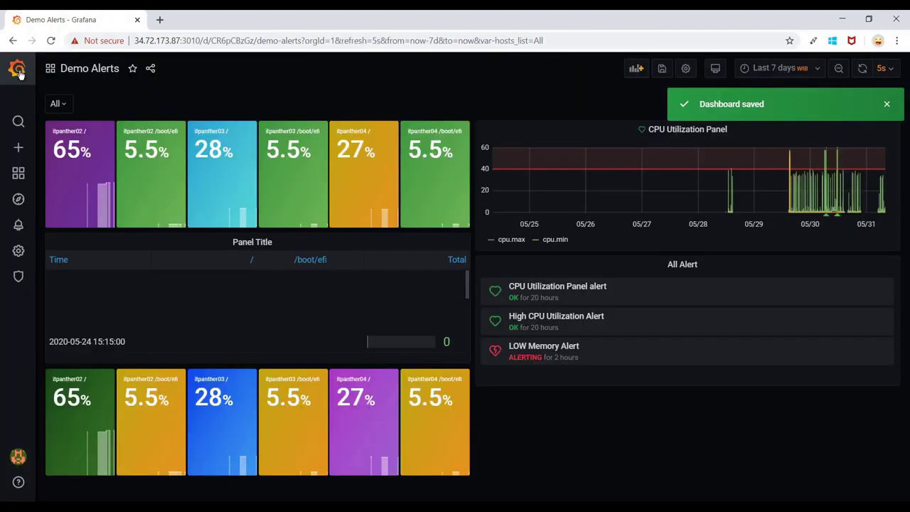
# Filter the host picker to itpanther02 and itpanther03 instead of All.
pyautogui.click(60, 103)
pyautogui.click(157, 99)
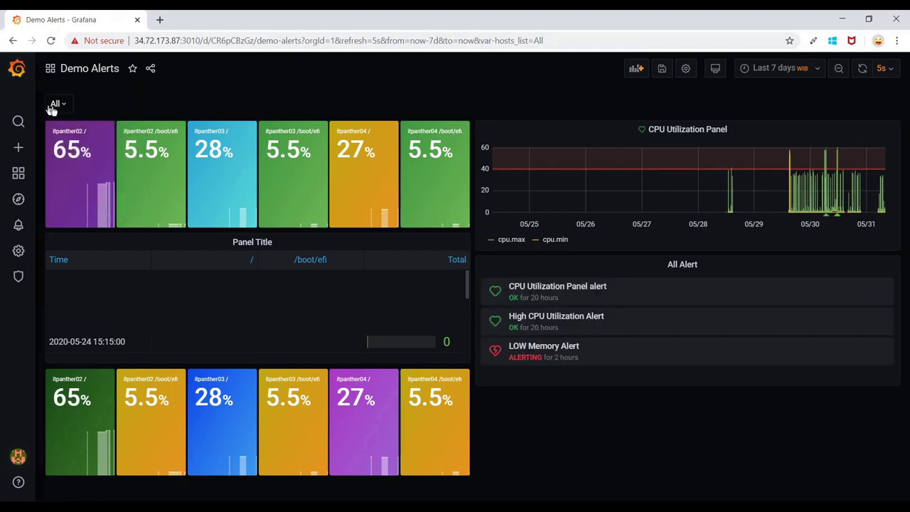
pyautogui.click(70, 105)
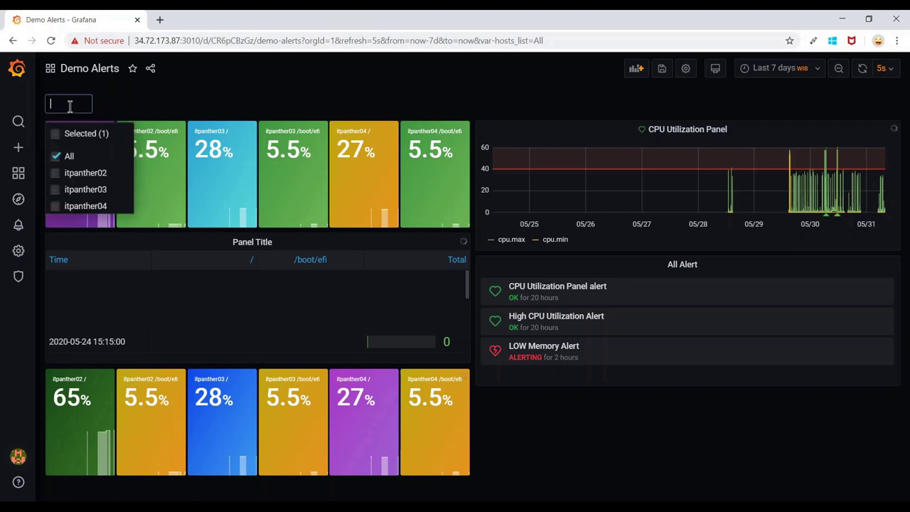
pyautogui.click(81, 173)
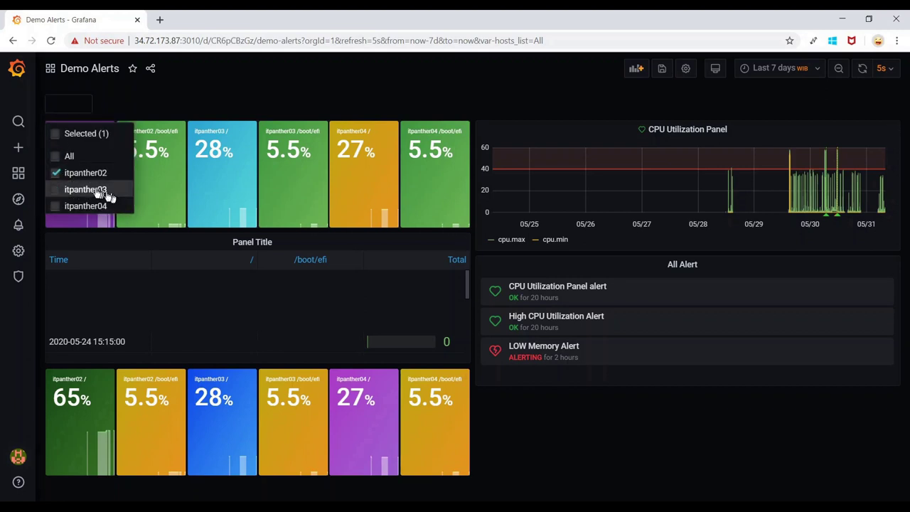
pyautogui.click(88, 189)
pyautogui.click(234, 94)
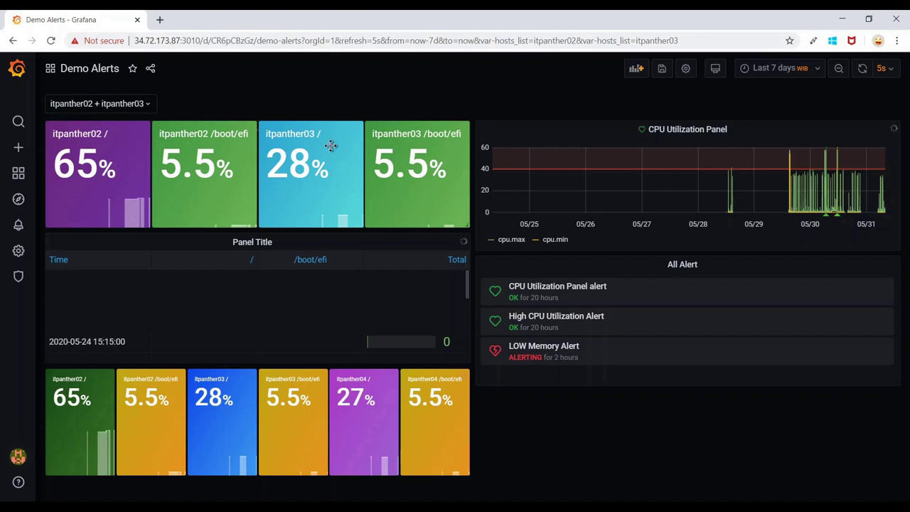
# Clear the hosts_list Hide setting and give it the label 'All Servers'.
pyautogui.click(687, 71)
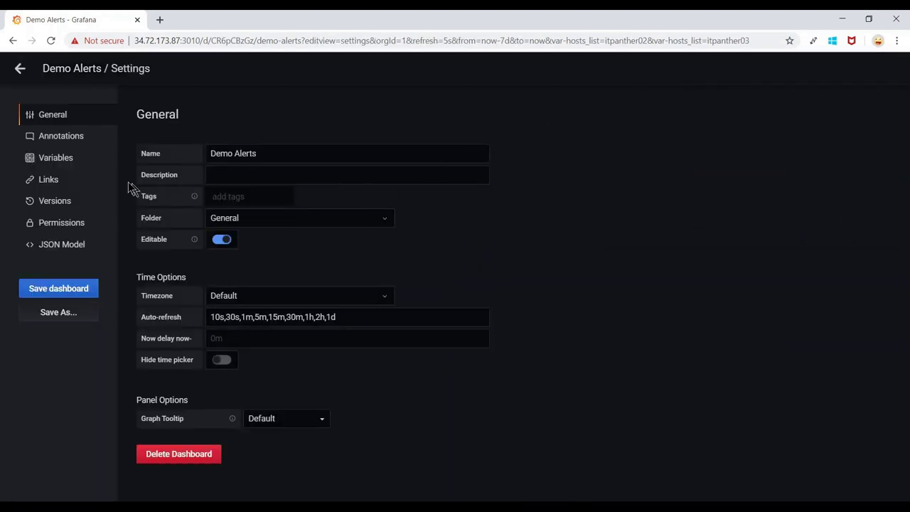
pyautogui.click(59, 160)
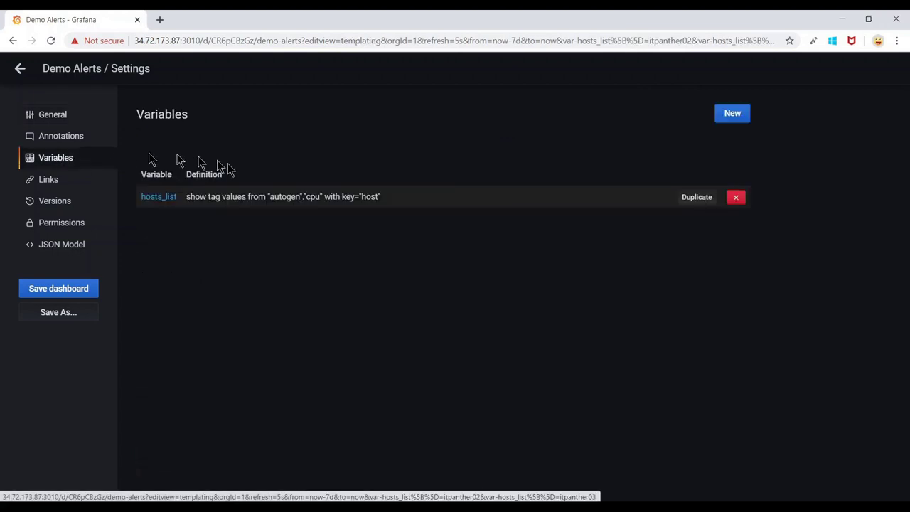
pyautogui.click(254, 197)
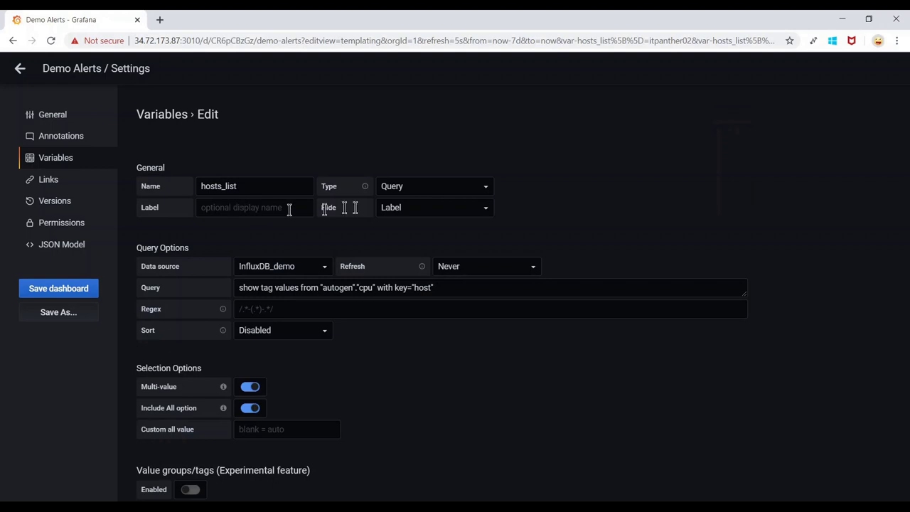
pyautogui.click(411, 214)
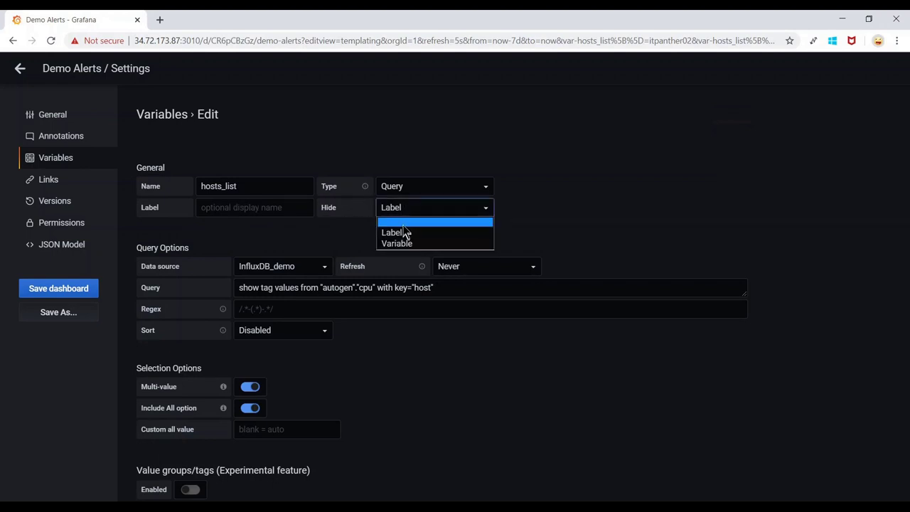
pyautogui.click(404, 222)
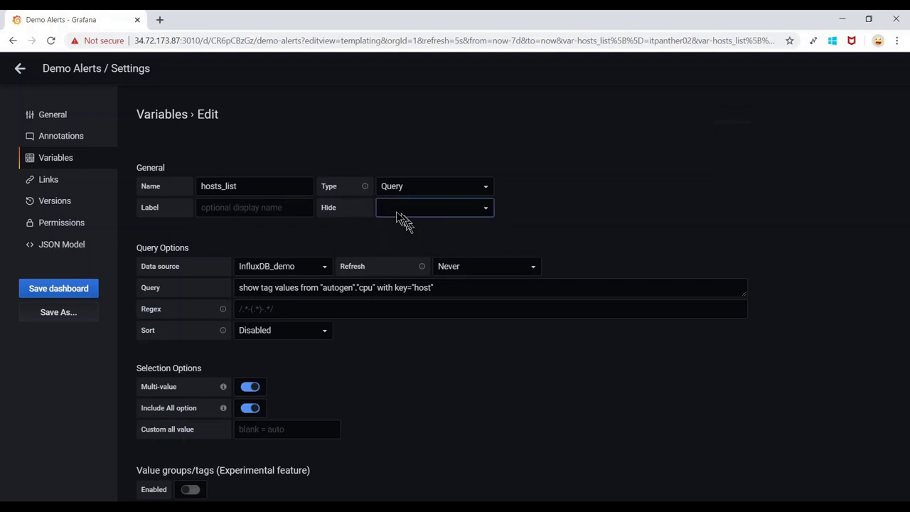
pyautogui.click(253, 206)
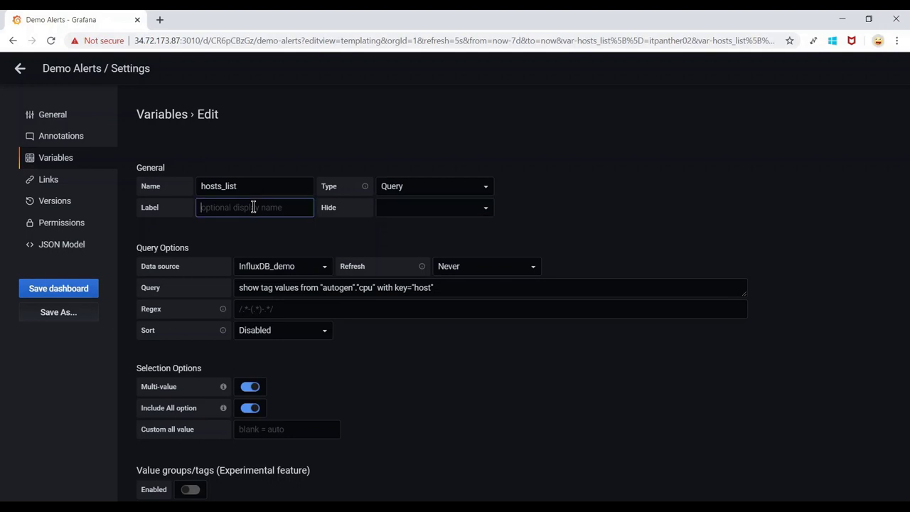
pyautogui.write('All Servers')
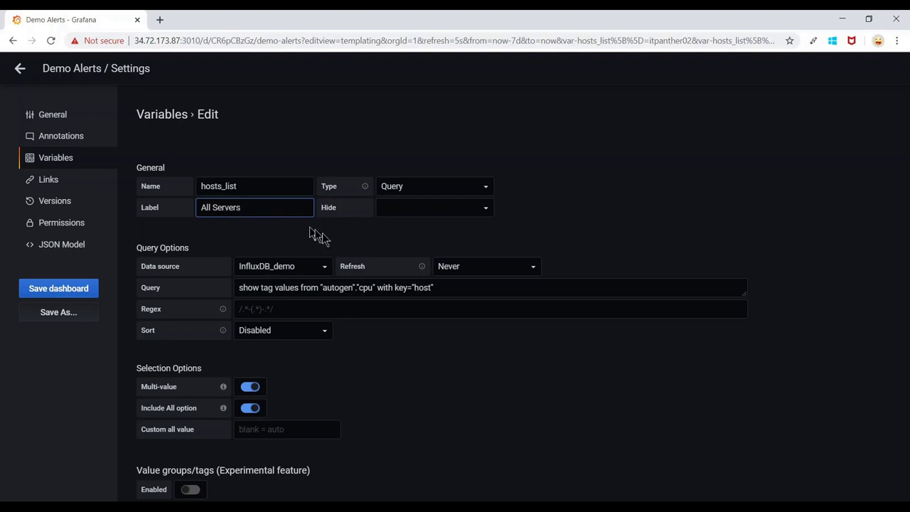
pyautogui.scroll(-2, 386, 379)
pyautogui.click(177, 477)
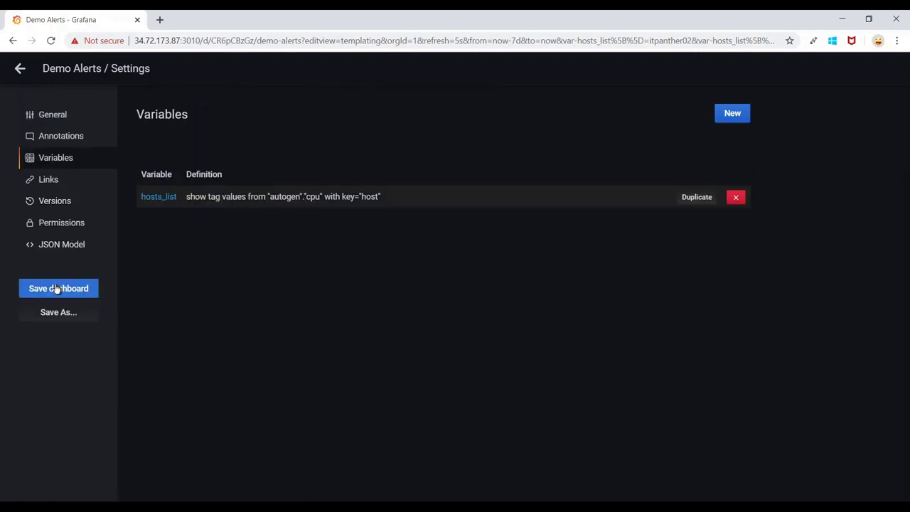
# Save the dashboard, then reopen its Variables settings list.
pyautogui.click(55, 289)
pyautogui.click(345, 256)
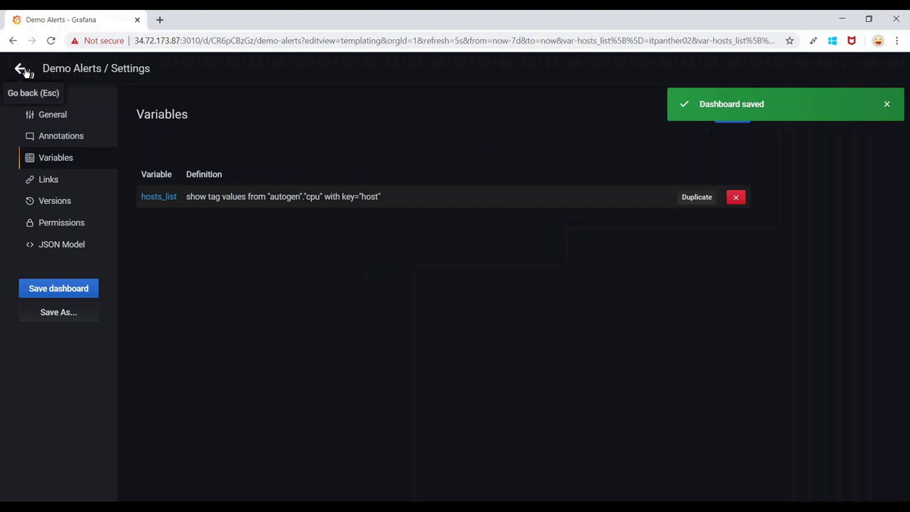
pyautogui.click(21, 69)
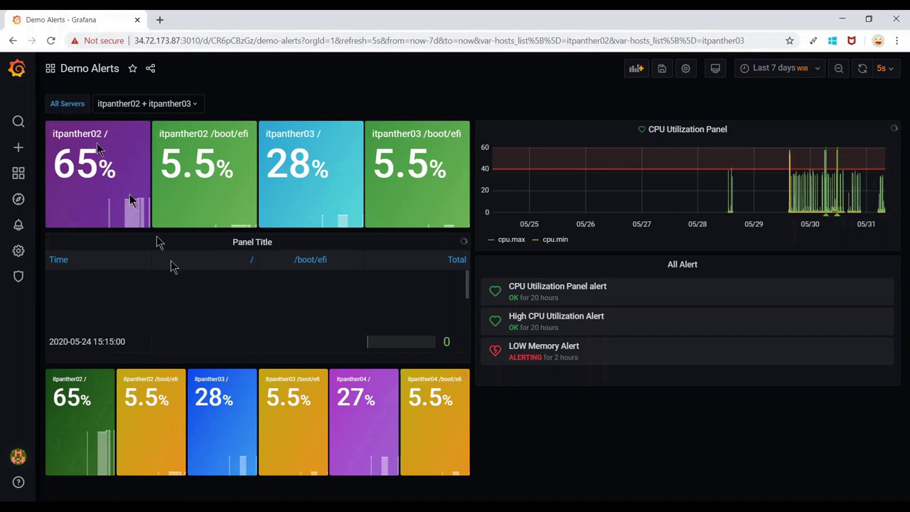
pyautogui.click(687, 70)
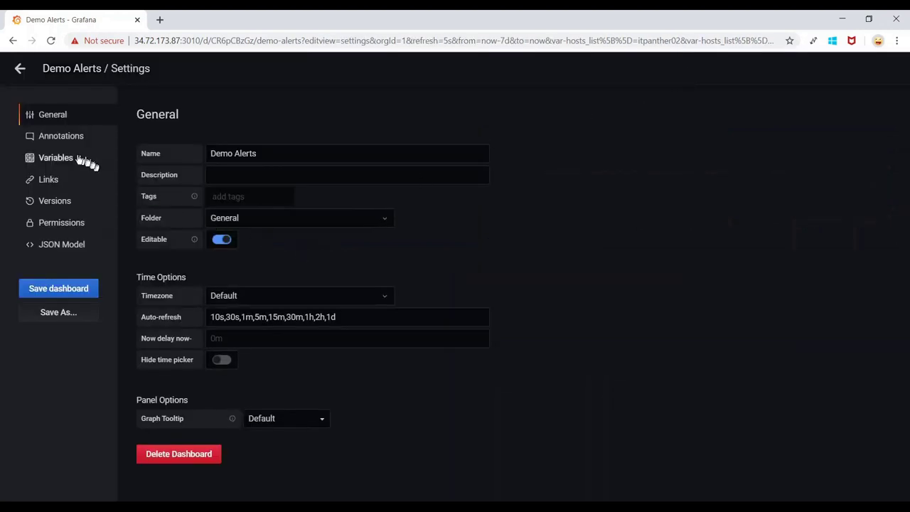
pyautogui.click(51, 160)
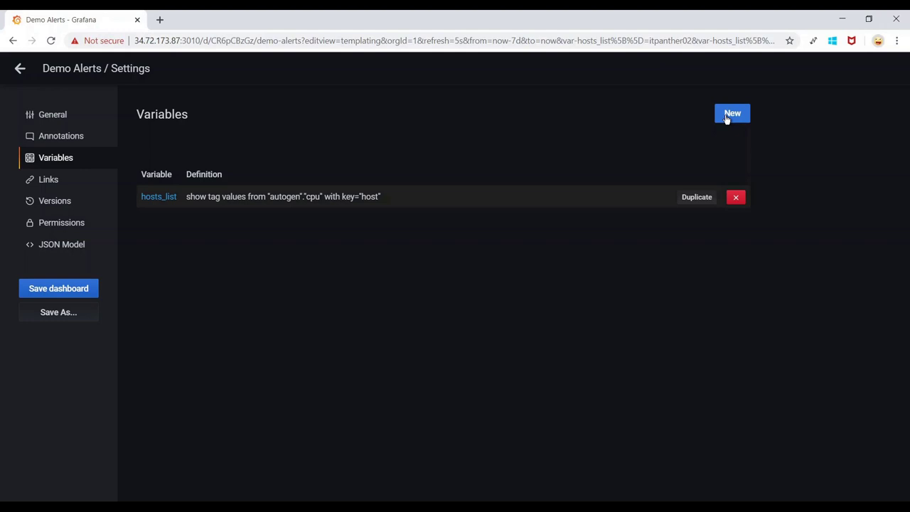
# Start a new mysql_hosts variable using the Metrics_DS data source, then switch to PuTTY.
pyautogui.click(726, 117)
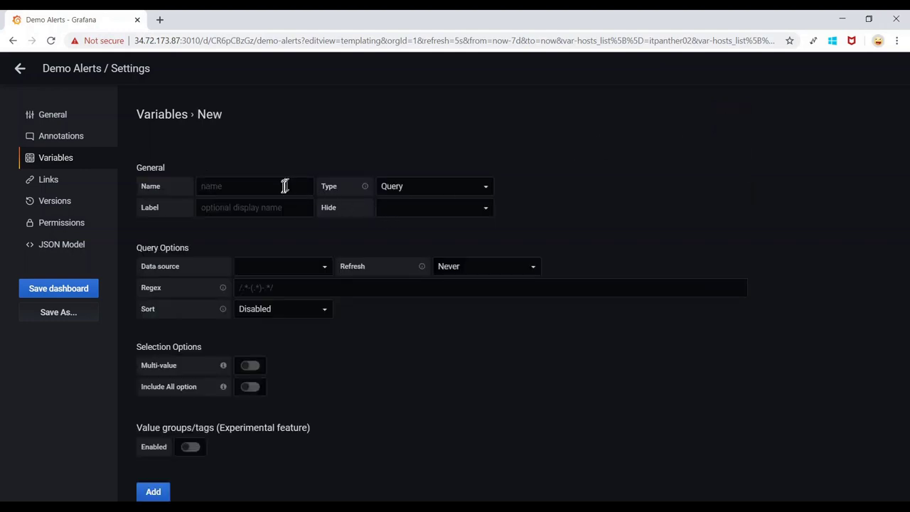
pyautogui.click(283, 187)
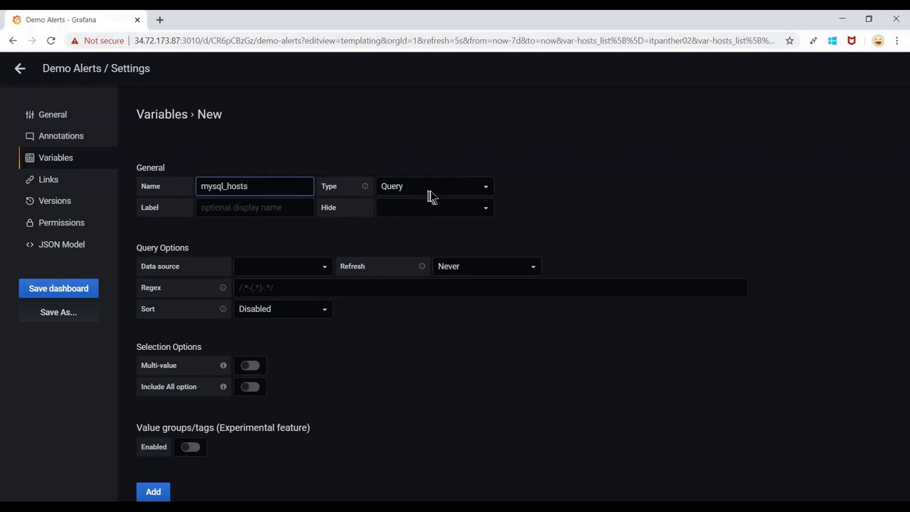
pyautogui.click(324, 268)
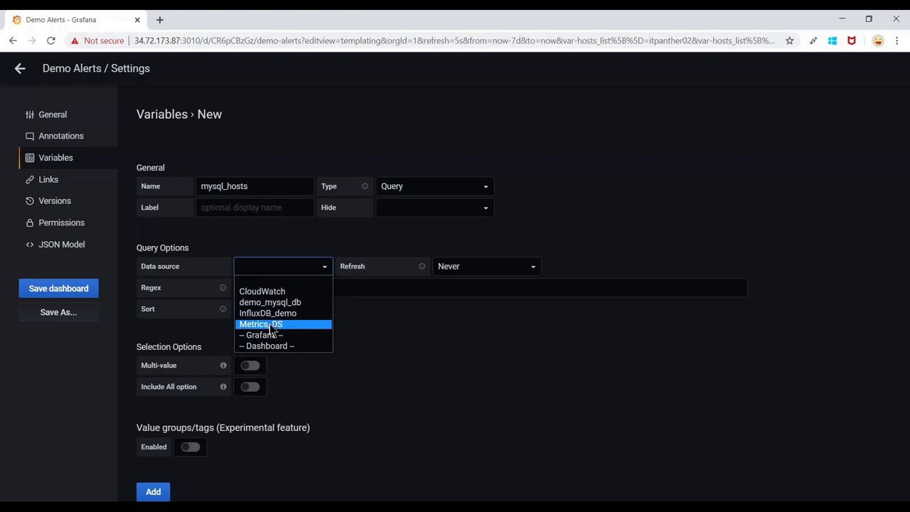
pyautogui.click(306, 326)
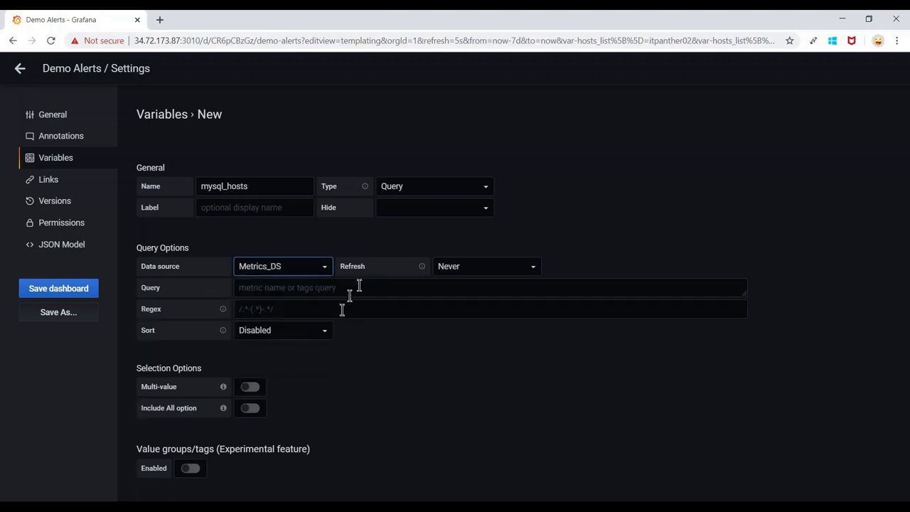
pyautogui.hotkey('alt', 'Tab')
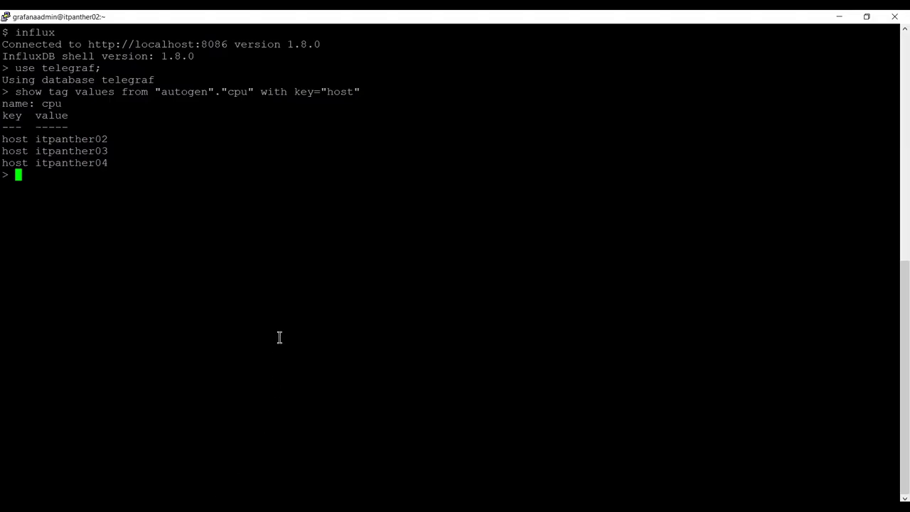
# Leave the InfluxDB shell and return to the system prompt.
pyautogui.write('$')
pyautogui.hotkey('ctrl', 'd')
pyautogui.press('Return')
# Log into MySQL's grafanadb as user grafana, then enter select * from metrics;.
pyautogui.write('mysql -u')
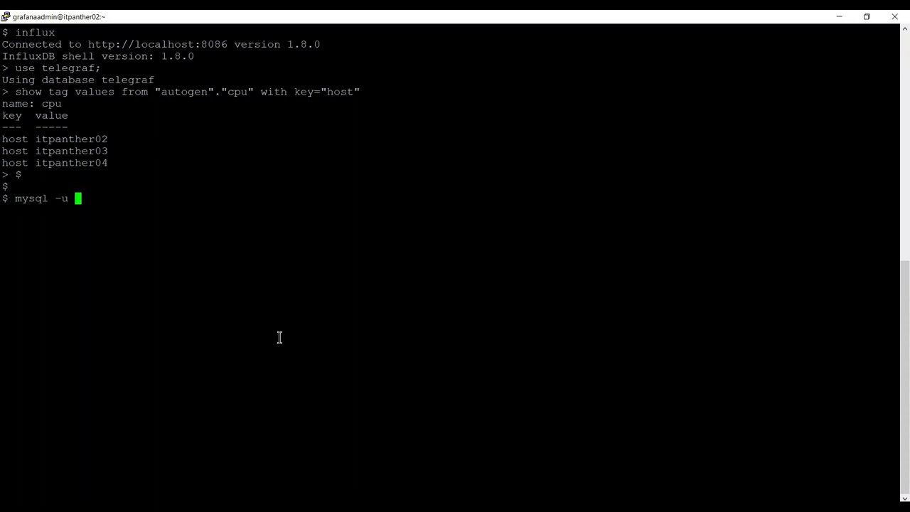
pyautogui.write('grafana -p grafanadb')
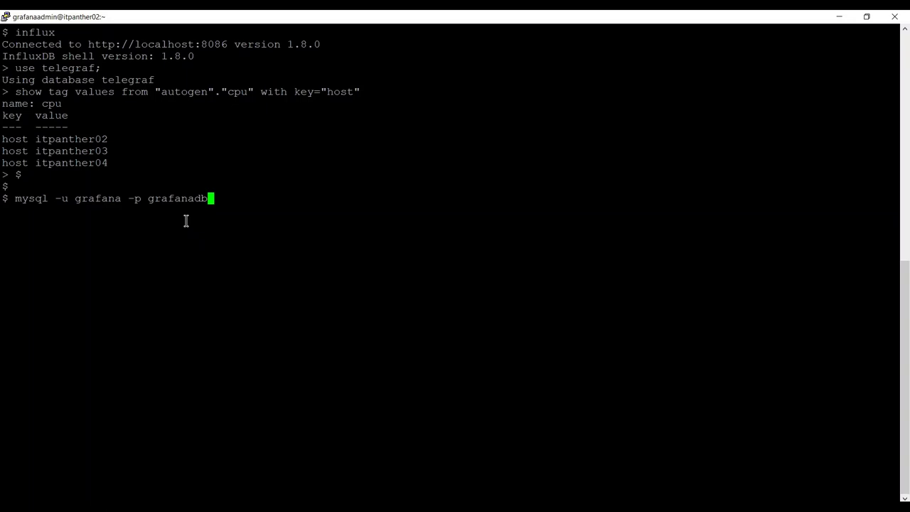
pyautogui.write(';')
pyautogui.press('Return')
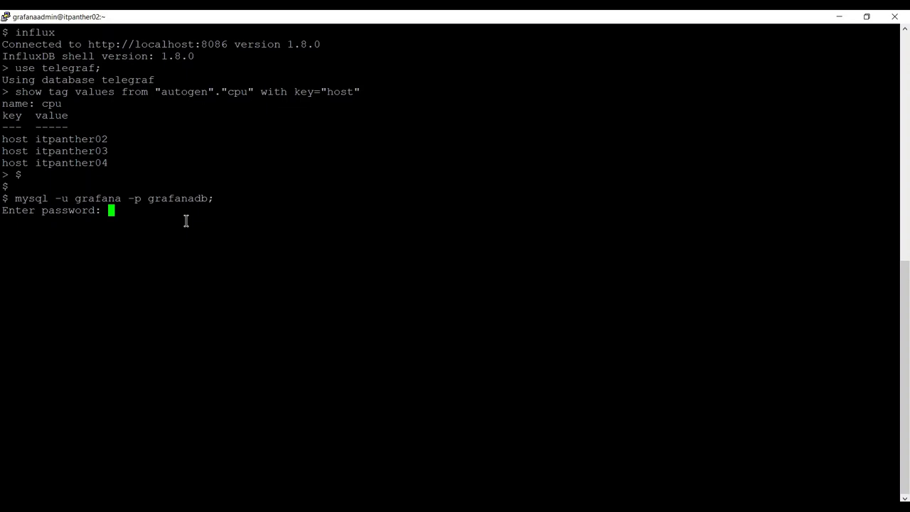
pyautogui.press('Return')
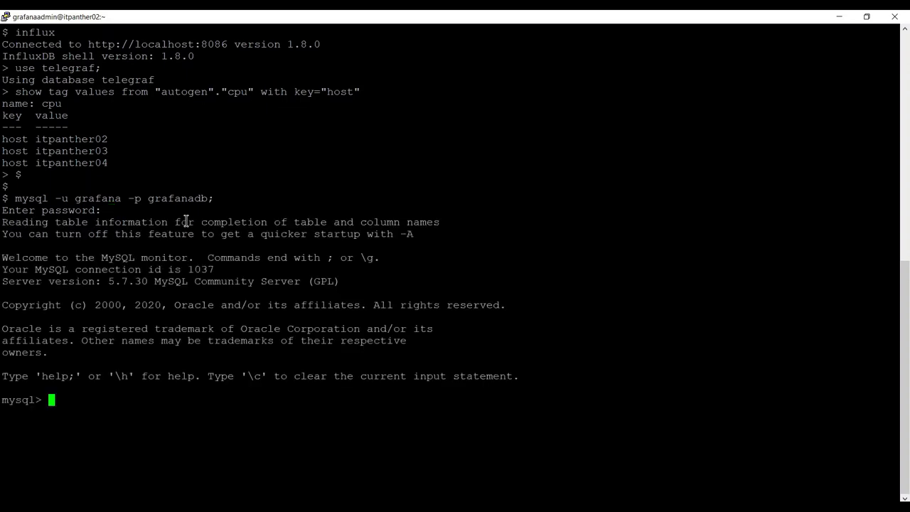
pyautogui.write('select * from metrics;')
# Query all rows of the metrics table, then just its host column.
pyautogui.press('Return')
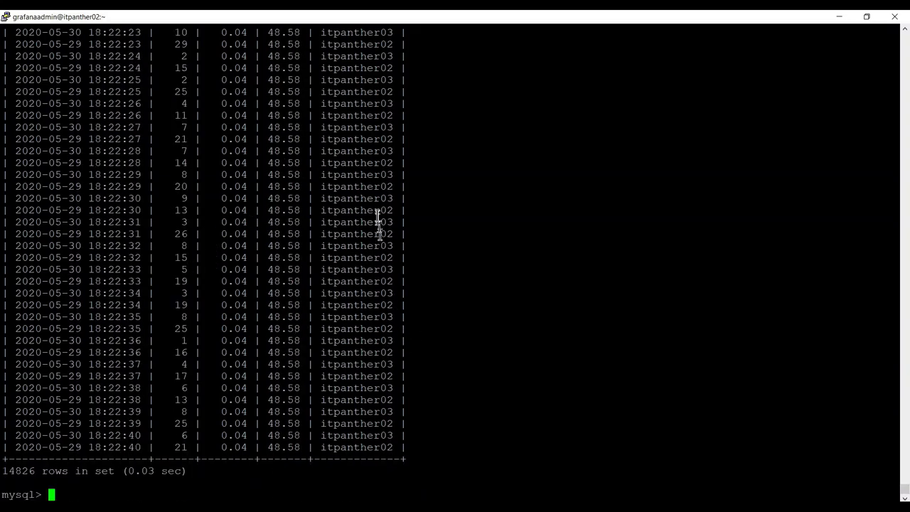
pyautogui.moveTo(350, 234); pyautogui.dragTo(371, 349)
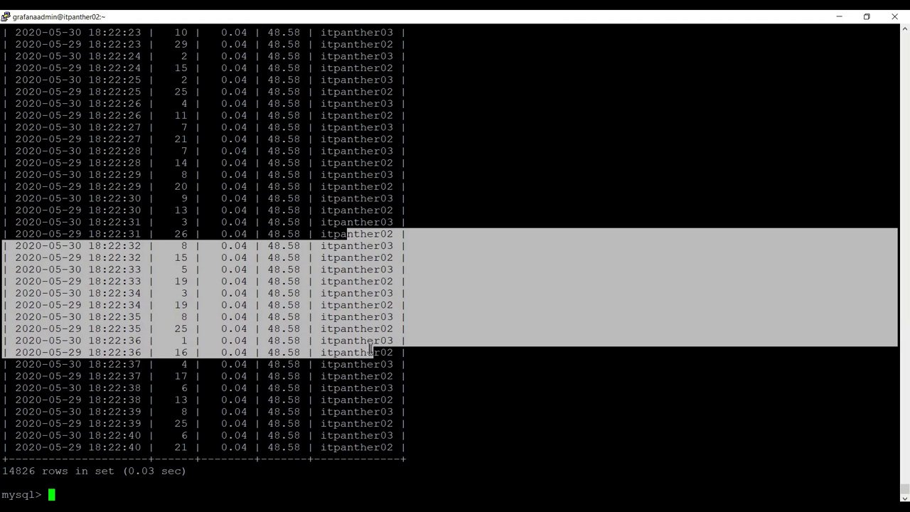
pyautogui.click(370, 349)
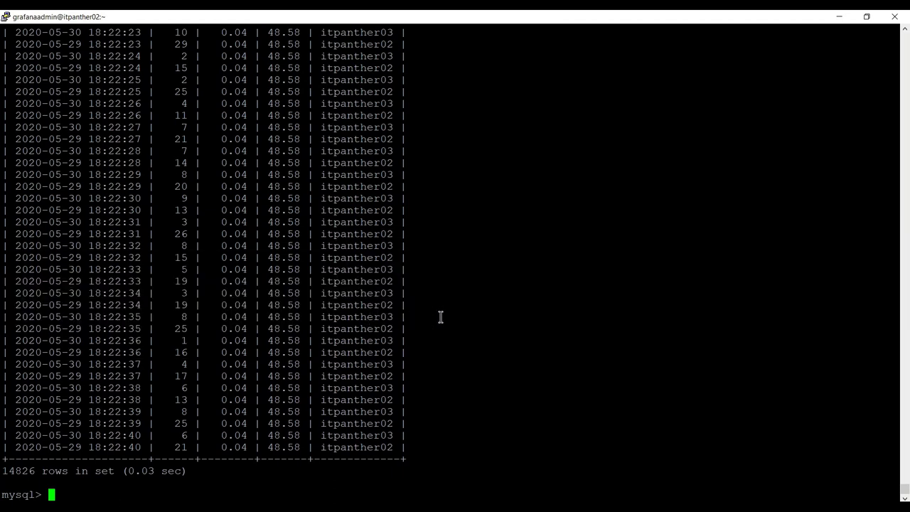
pyautogui.write('select host from metrics;')
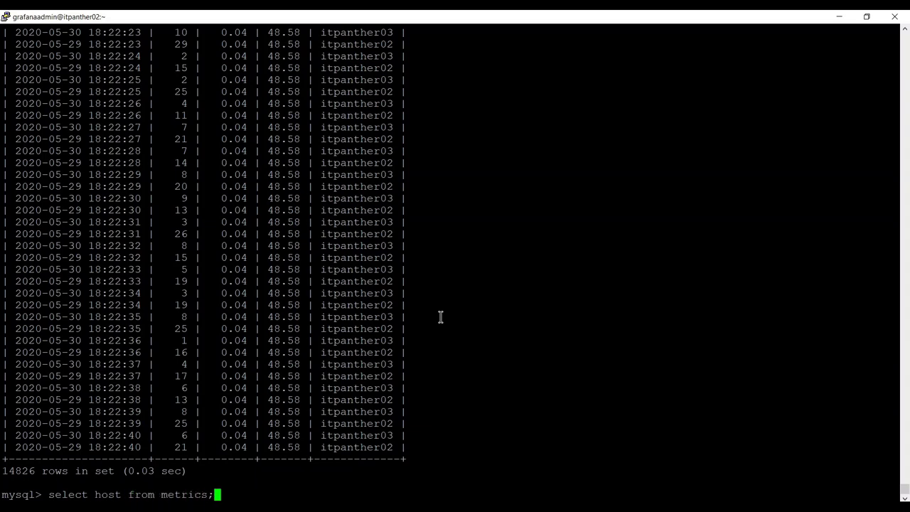
pyautogui.press('Return')
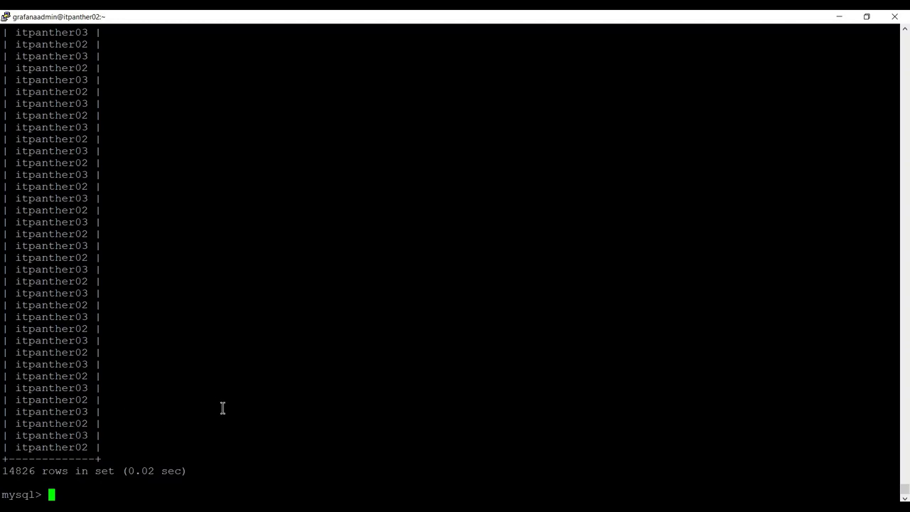
# Run select distinct host from metrics; (itpanther03, itpanther02) and copy the query.
pyautogui.press('Up')
pyautogui.press('Left')
pyautogui.press('Left')
pyautogui.press('Left')
pyautogui.press('Left')
pyautogui.press('Left')
pyautogui.press('Left')
pyautogui.press('Left')
pyautogui.press('Left')
pyautogui.press('Left')
pyautogui.press('Left')
pyautogui.press('Left')
pyautogui.press('Left')
pyautogui.press('Left')
pyautogui.press('Left')
pyautogui.press('Left')
pyautogui.press('Left')
pyautogui.press('Left')
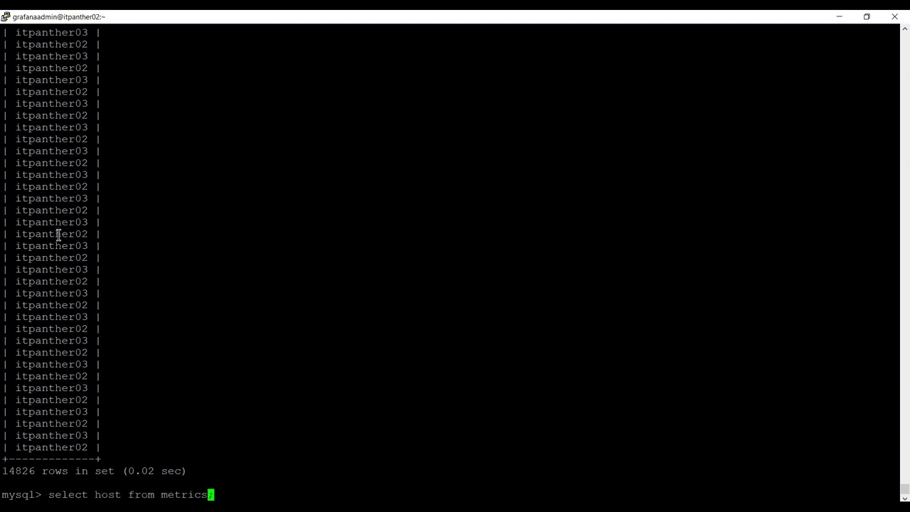
pyautogui.press('Left')
pyautogui.write('distinct')
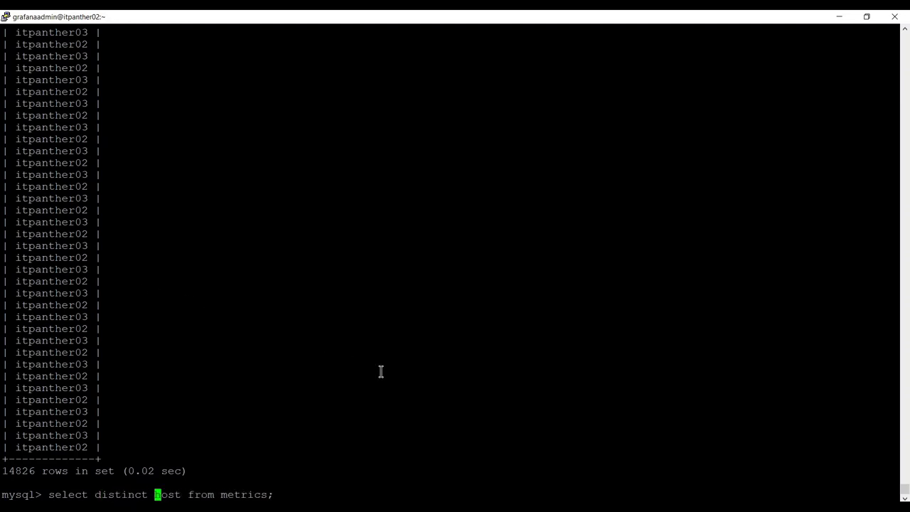
pyautogui.press('Return')
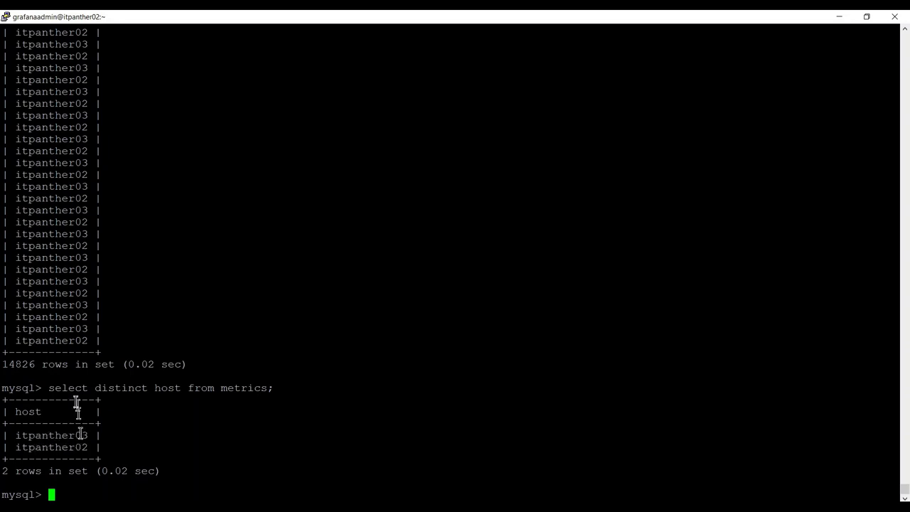
pyautogui.moveTo(50, 388); pyautogui.dragTo(266, 387)
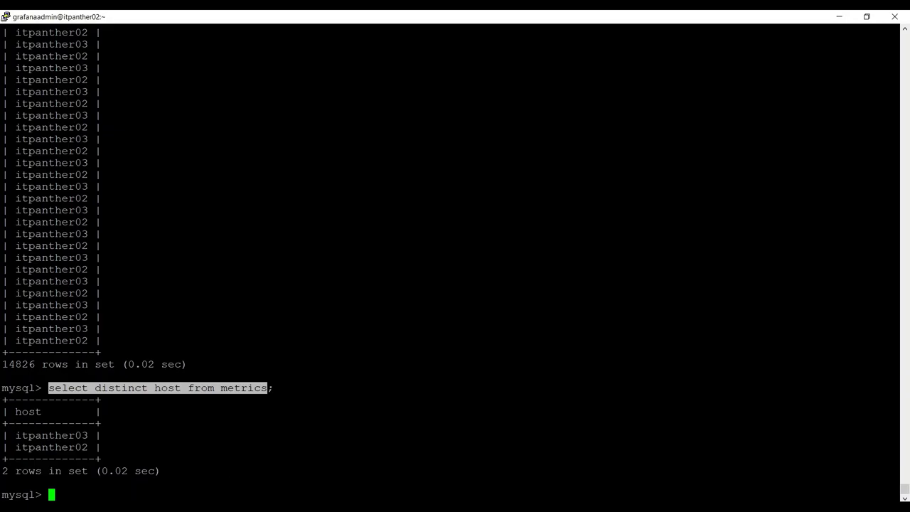
pyautogui.hotkey('alt', 'Tab')
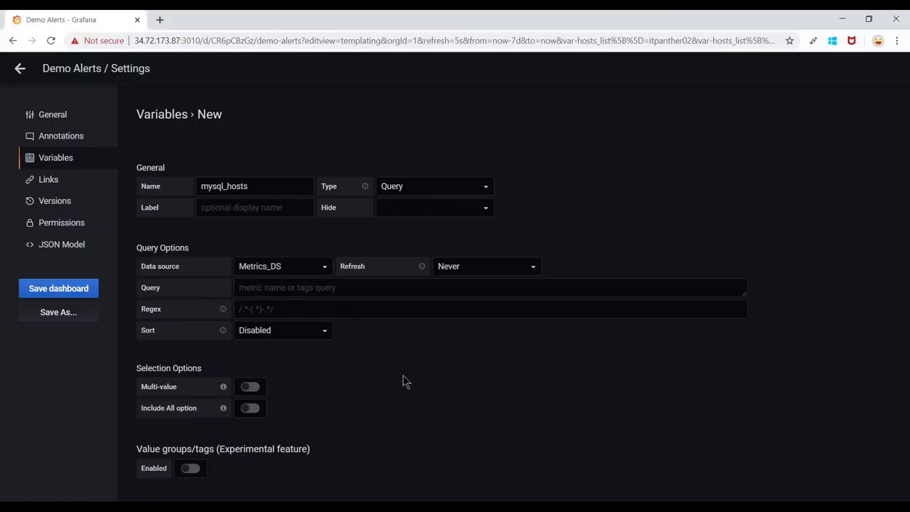
# Paste select distinct host from metrics into the variable's Query field.
pyautogui.scroll(-1, 358, 344)
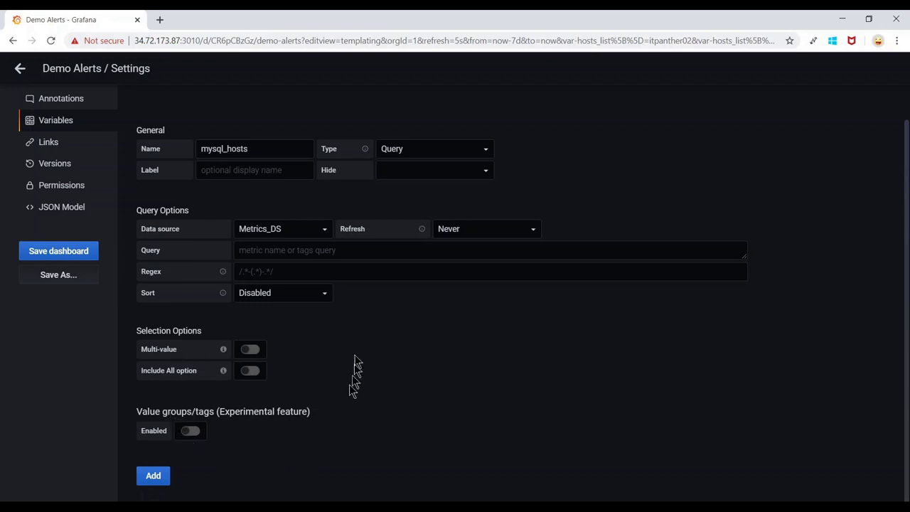
pyautogui.click(358, 249)
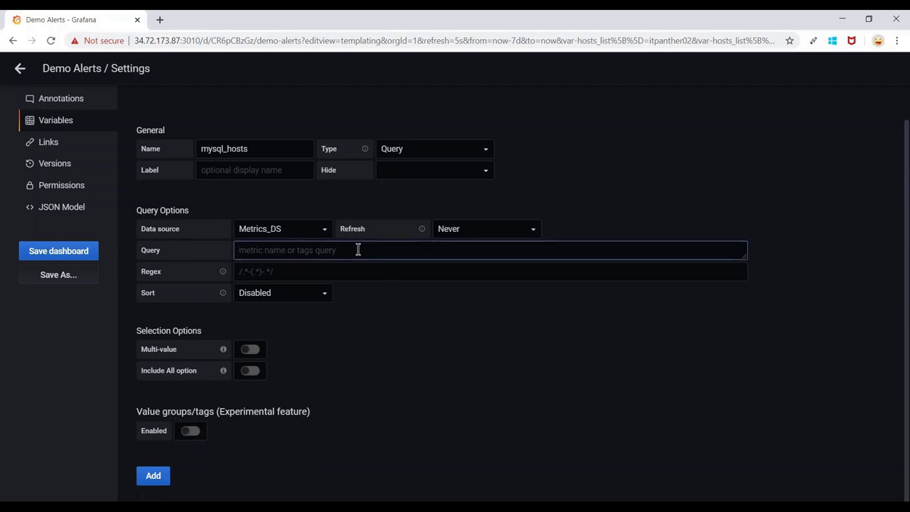
pyautogui.write('select distinct host from metrics')
pyautogui.click(384, 352)
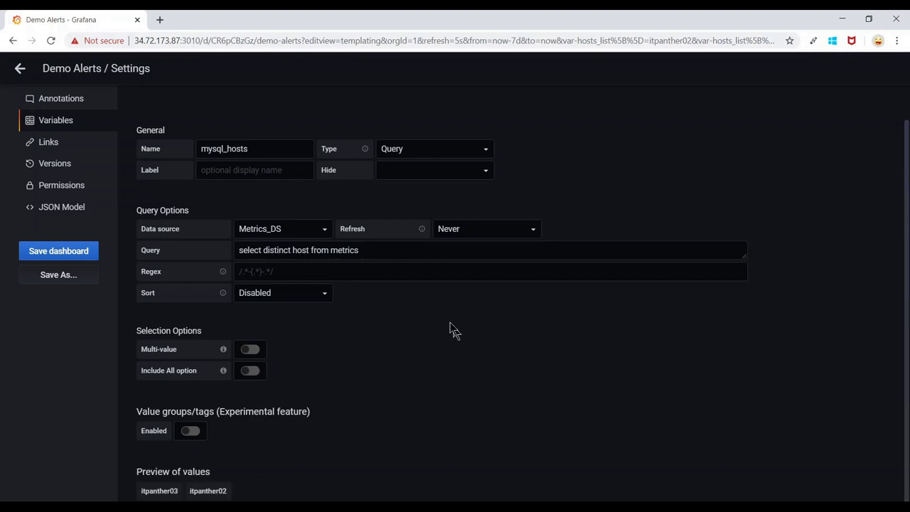
# Enable Multi-value and Include All option, then add the mysql_hosts variable.
pyautogui.scroll(-1, 385, 258)
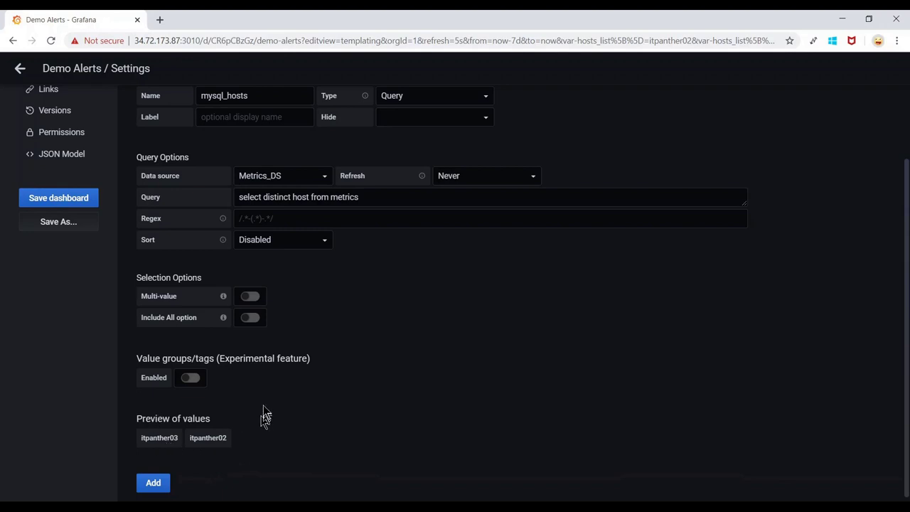
pyautogui.scroll(-1, 301, 409)
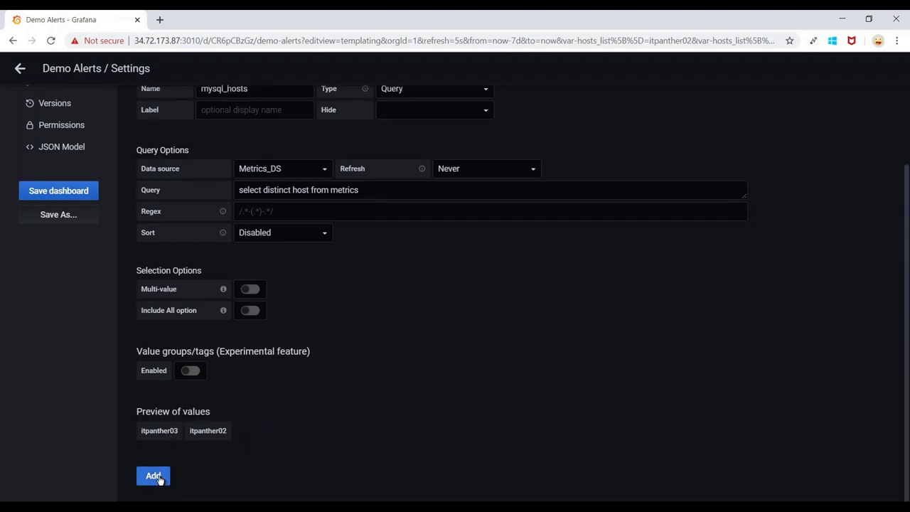
pyautogui.click(258, 291)
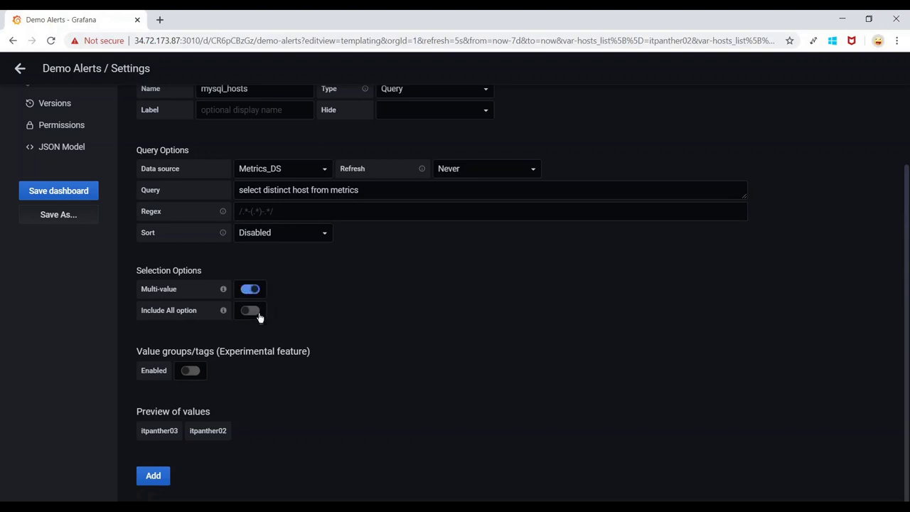
pyautogui.click(258, 312)
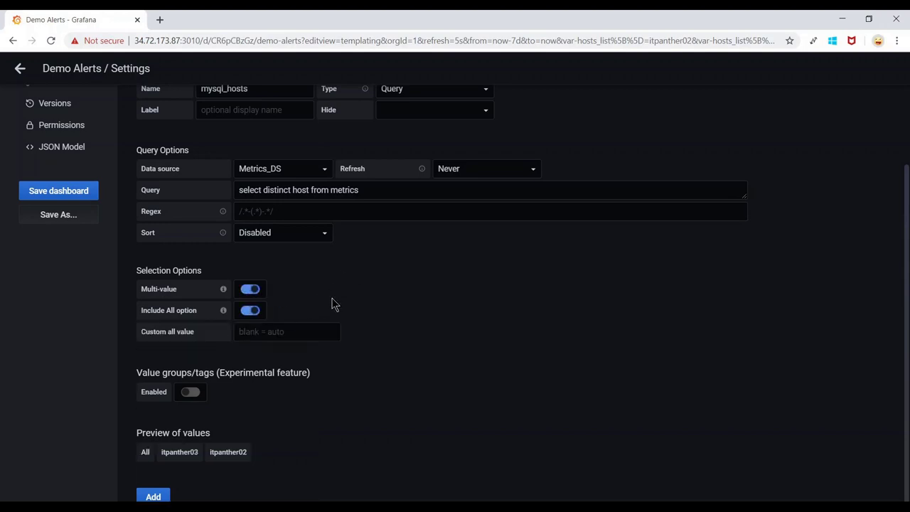
pyautogui.scroll(-1, 334, 304)
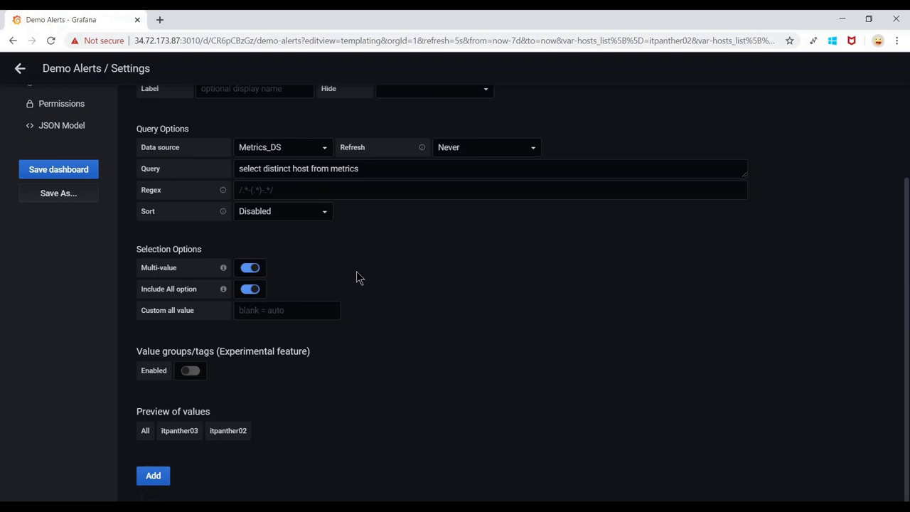
pyautogui.click(154, 477)
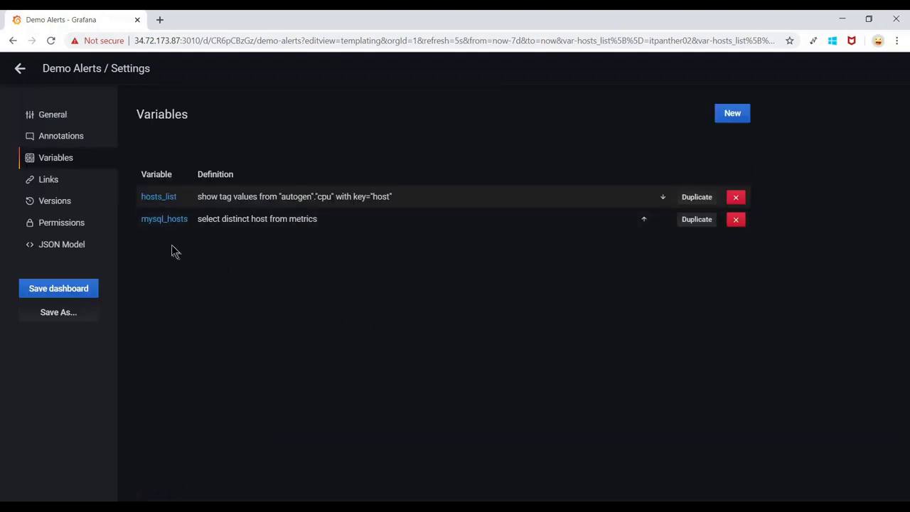
# Save the Demo Alerts dashboard with its new mysql_hosts variable and return to the dashboard view.
pyautogui.click(73, 292)
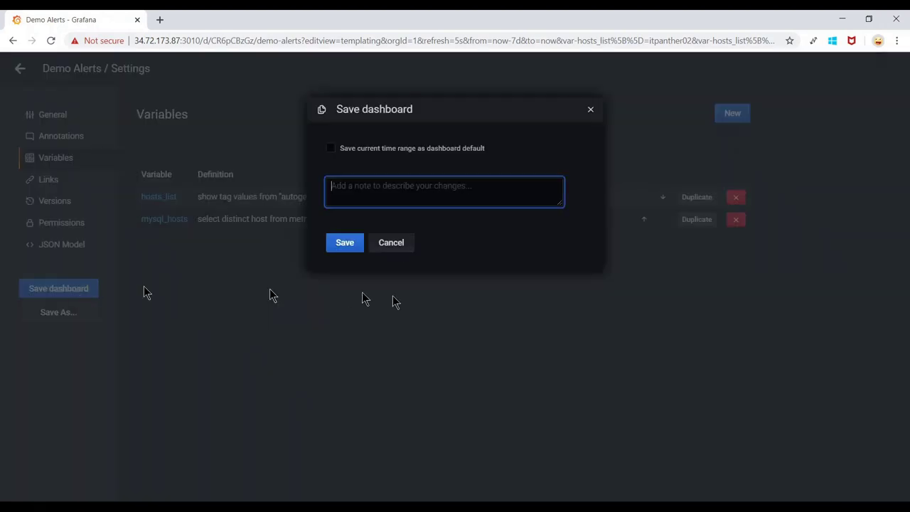
pyautogui.click(348, 246)
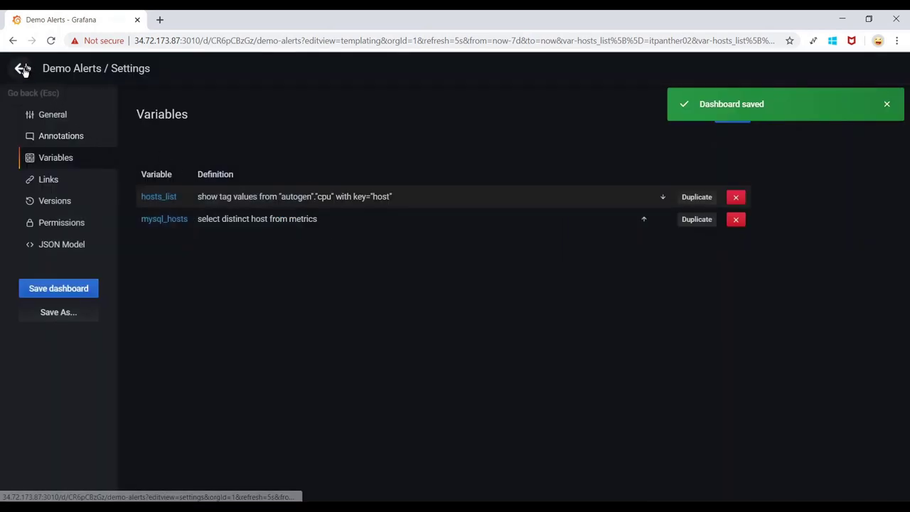
pyautogui.click(21, 69)
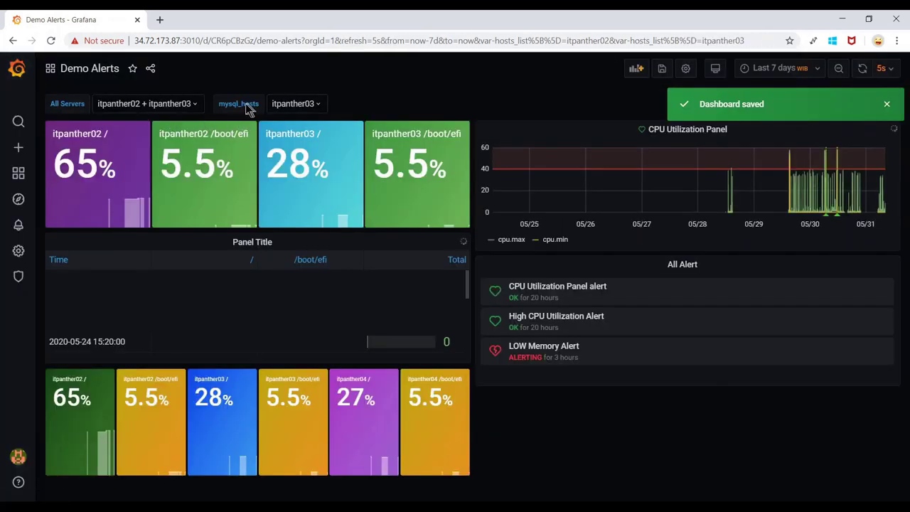
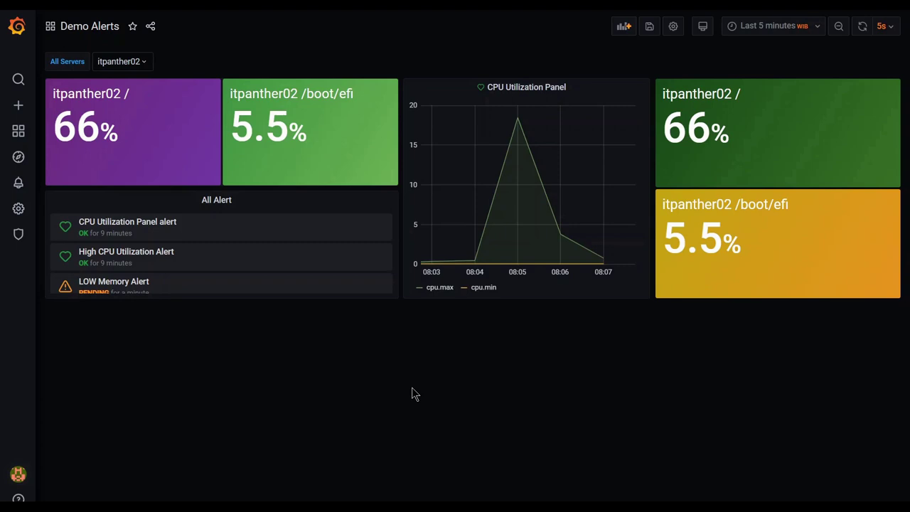
# Add a new empty panel to Demo Alerts using the InfluxDB_demo data source.
pyautogui.click(623, 28)
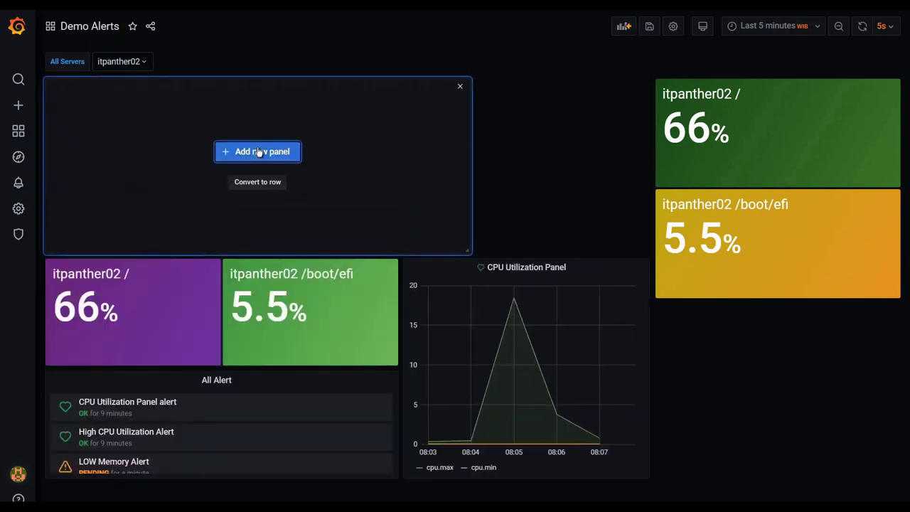
pyautogui.click(259, 152)
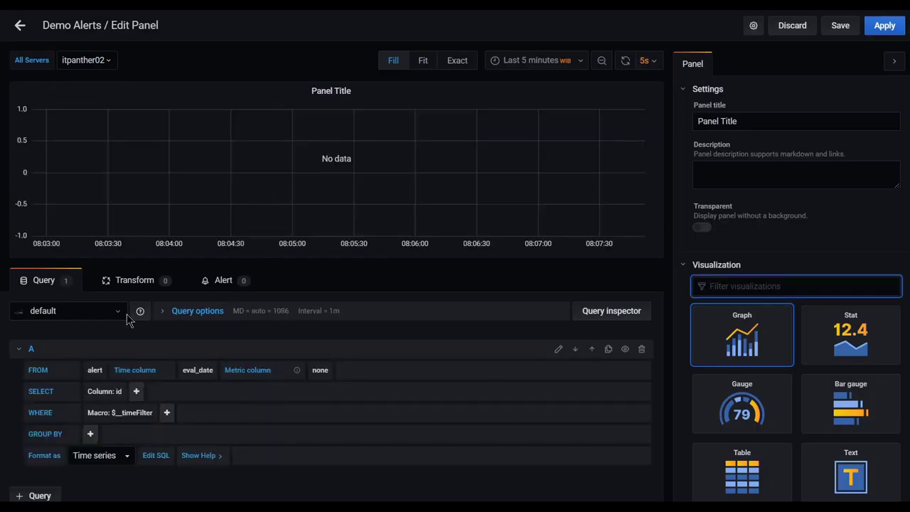
pyautogui.click(120, 317)
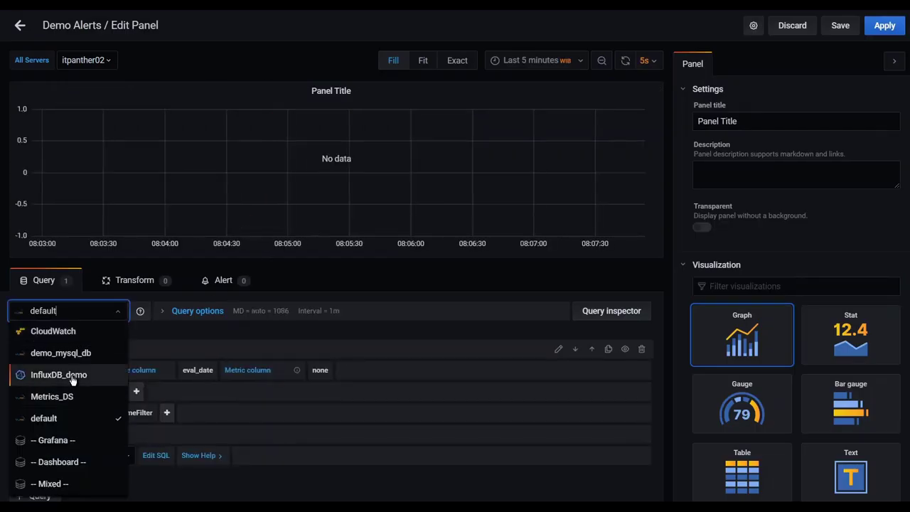
pyautogui.click(73, 375)
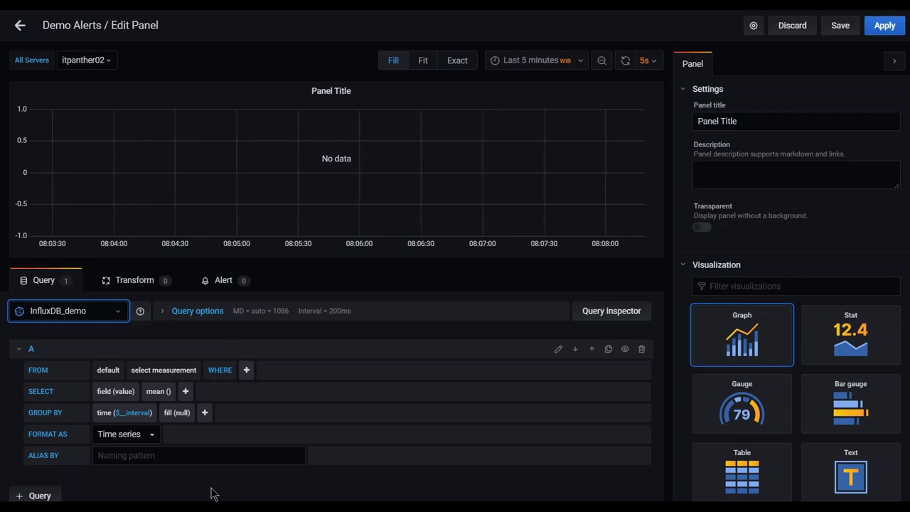
# Point the query at the usage_system field of the autogen cpu measurement.
pyautogui.click(111, 371)
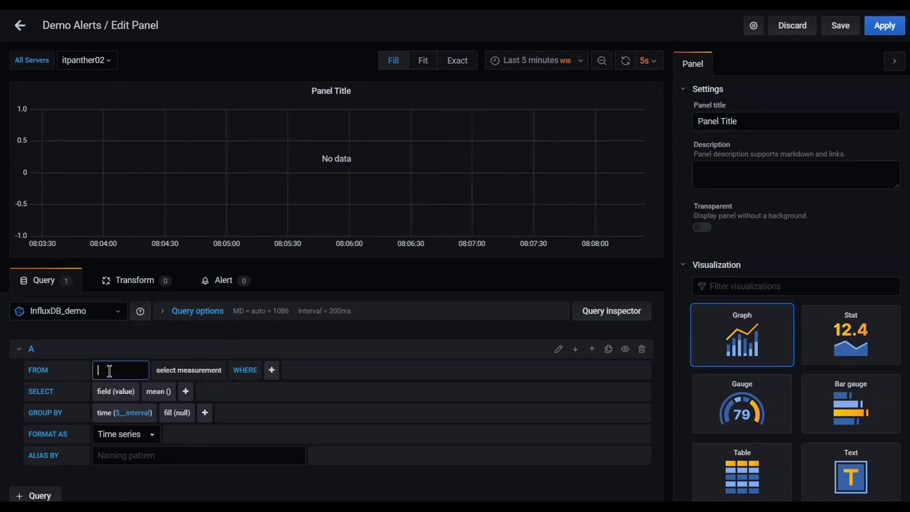
pyautogui.click(117, 405)
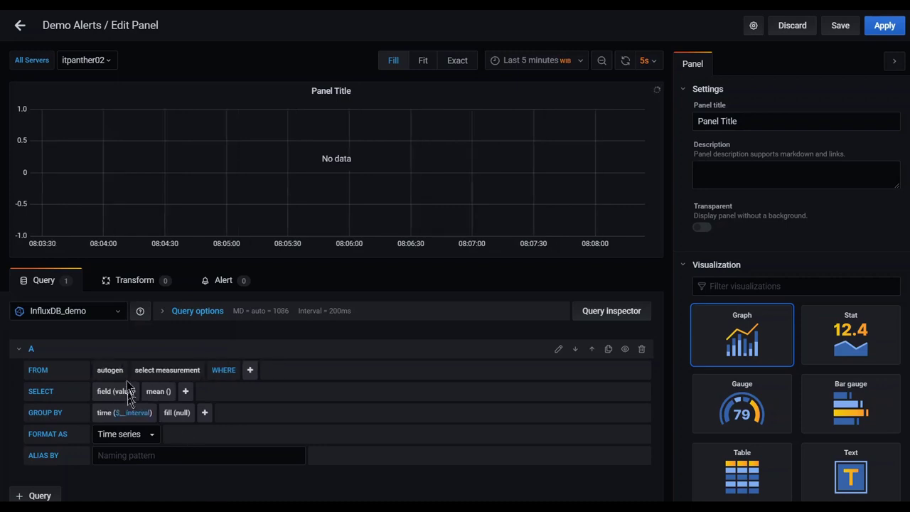
pyautogui.click(180, 370)
pyautogui.click(168, 405)
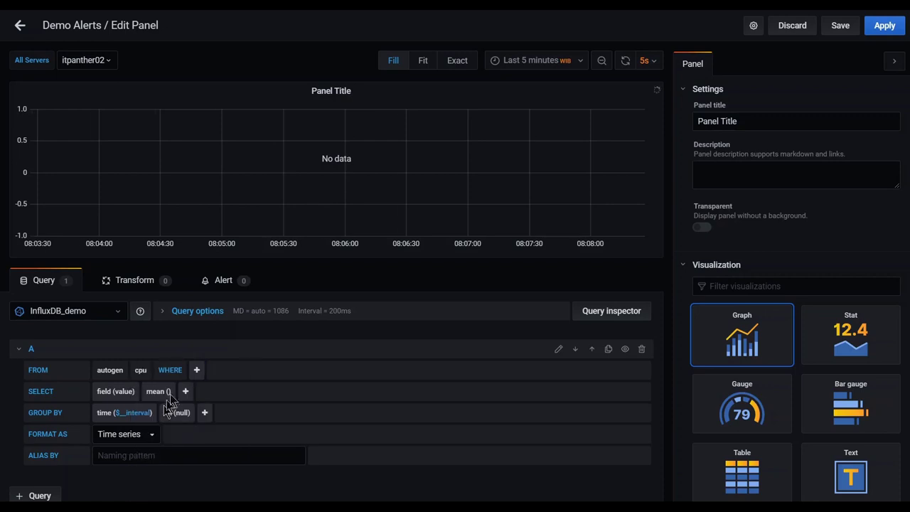
pyautogui.click(126, 391)
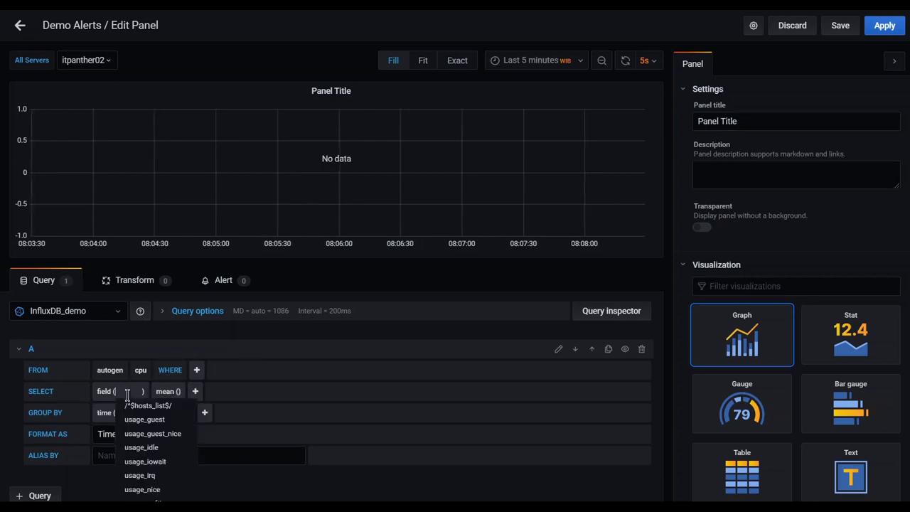
pyautogui.scroll(-1, 160, 487)
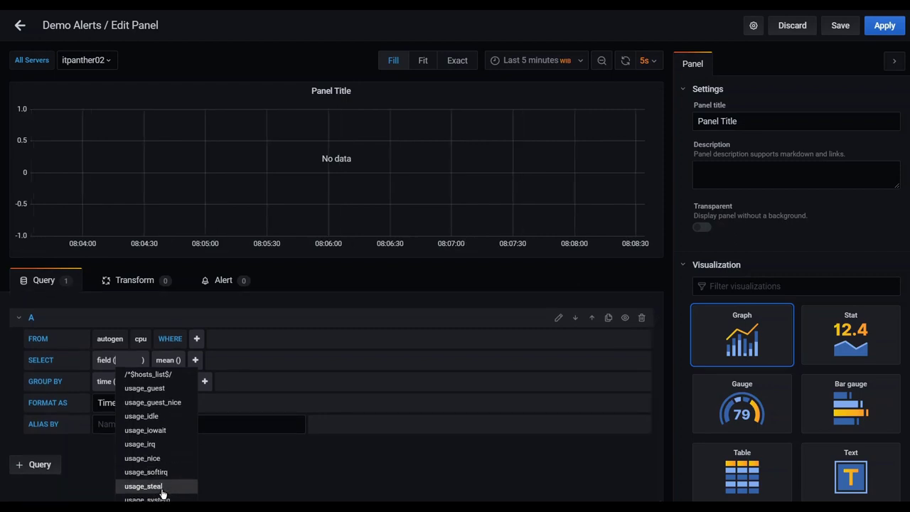
pyautogui.click(172, 500)
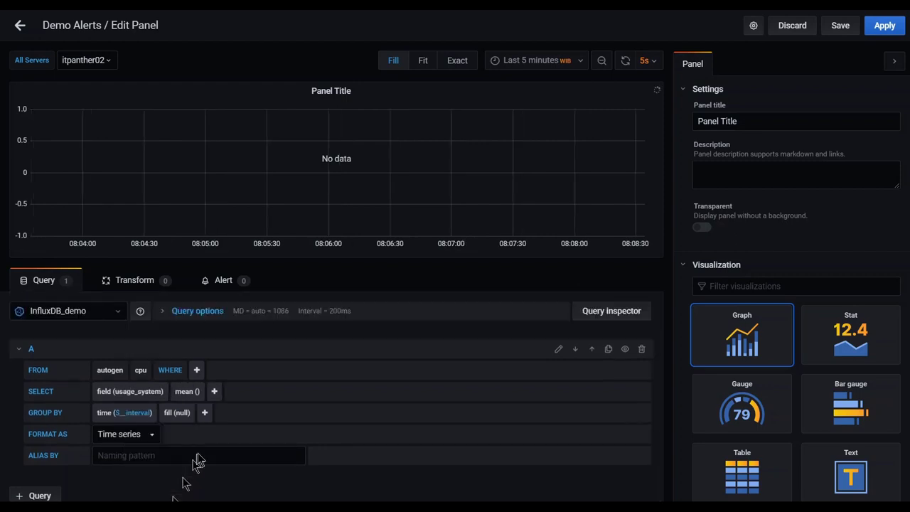
# Replace the mean() aggregation with max and group by the cpu tag.
pyautogui.click(187, 391)
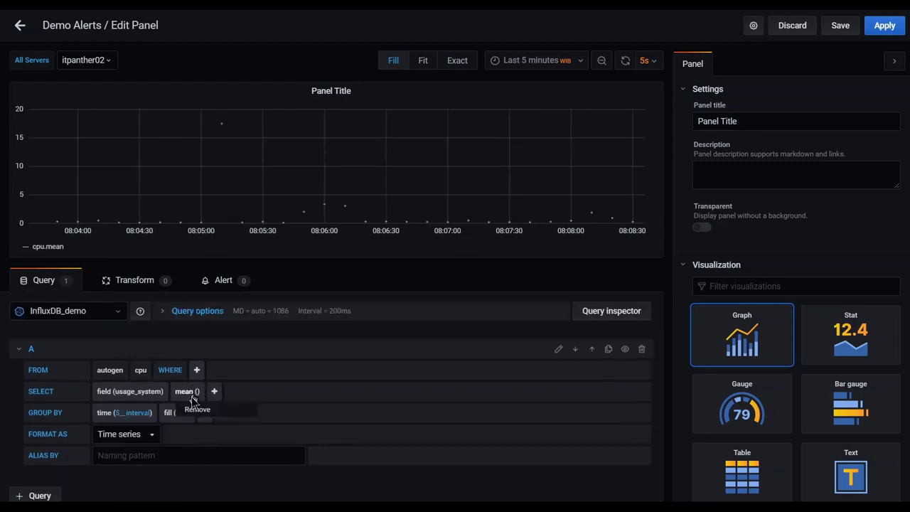
pyautogui.click(197, 409)
pyautogui.click(177, 391)
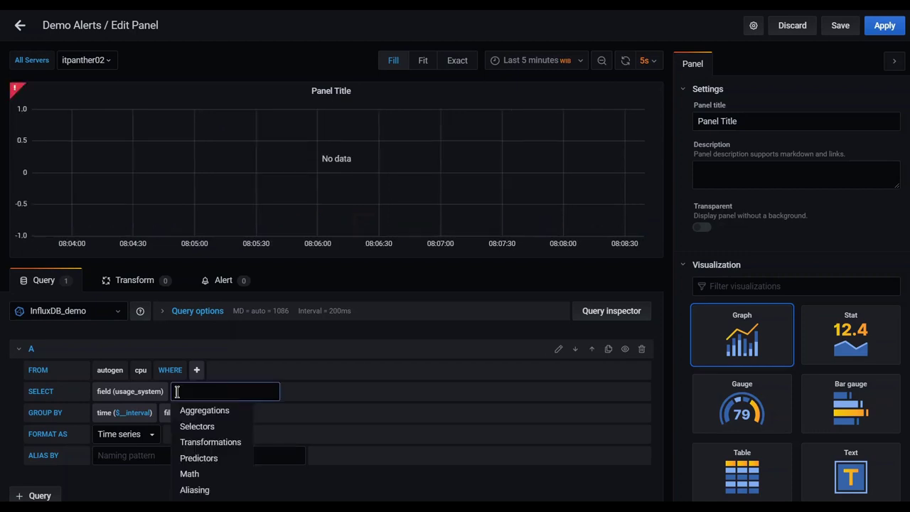
pyautogui.moveTo(235, 443)
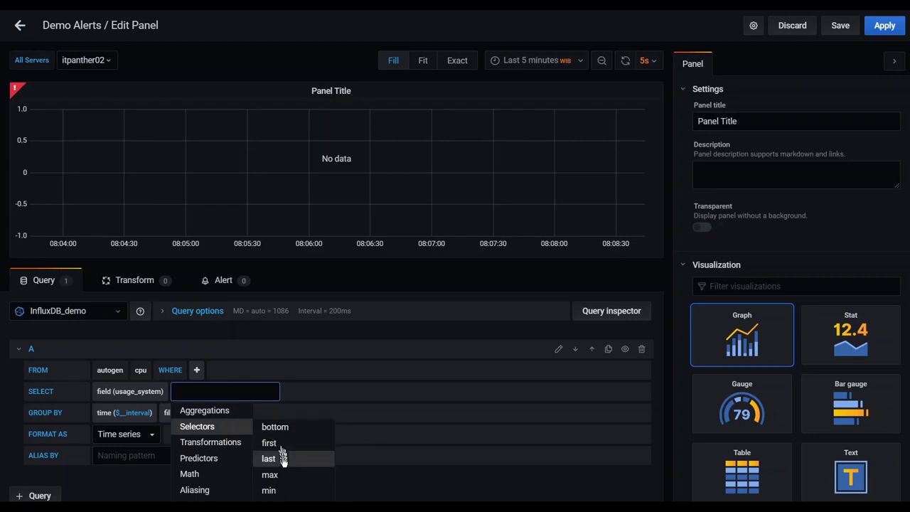
pyautogui.click(286, 480)
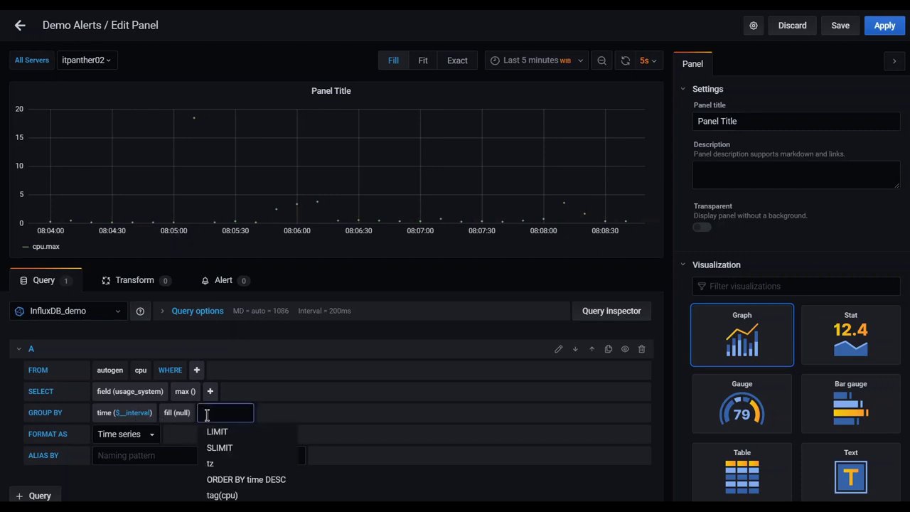
pyautogui.click(221, 495)
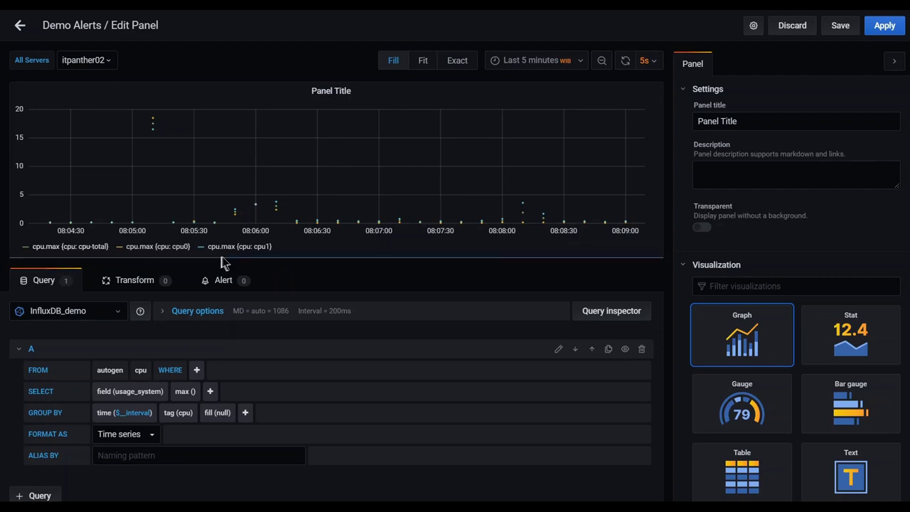
# Set ALIAS BY to $tag_cpu so the legend names cpu-total, cpu0 and cpu1.
pyautogui.click(146, 456)
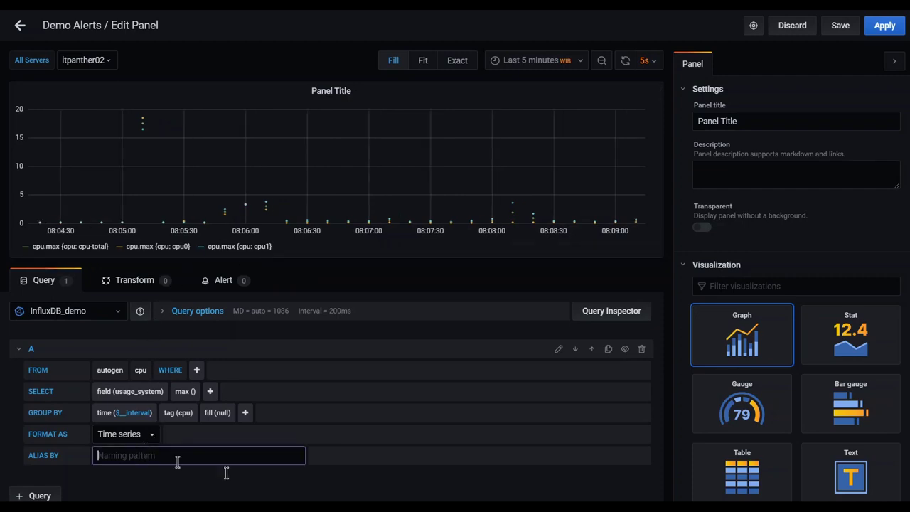
pyautogui.write('$tag_cpu')
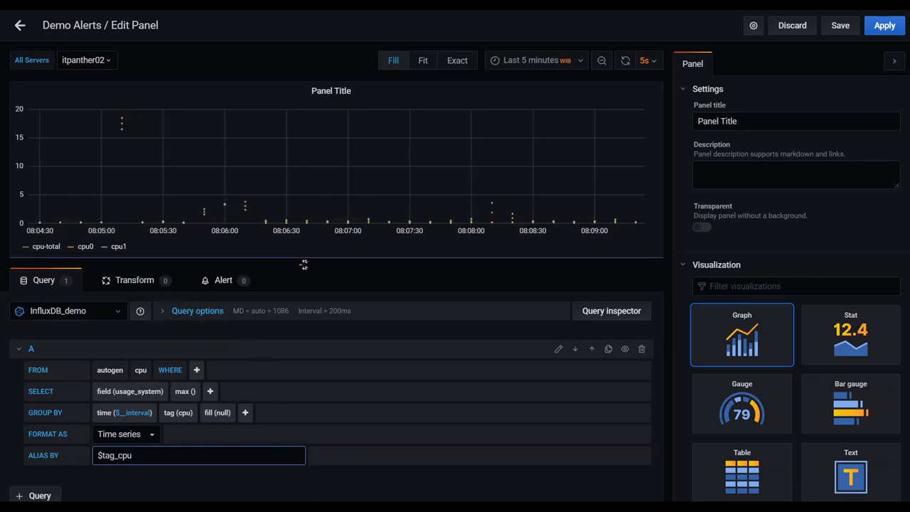
pyautogui.click(327, 493)
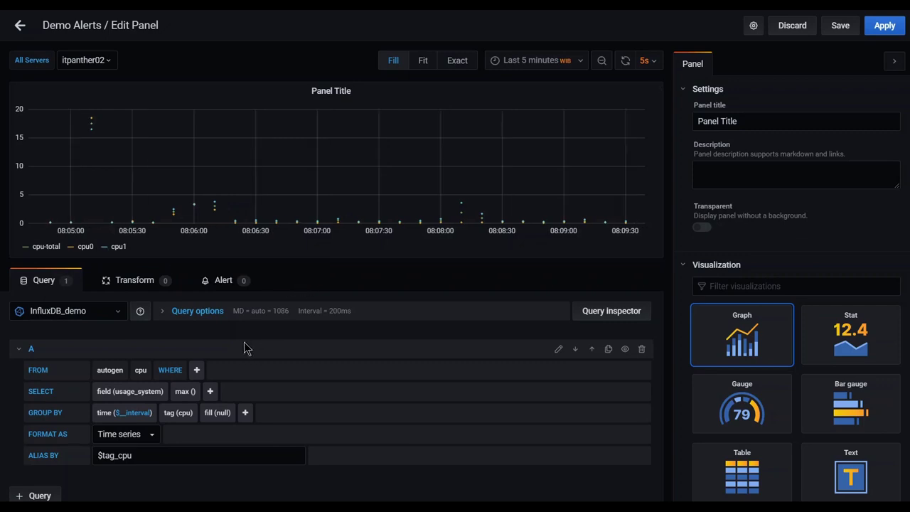
# Add a WHERE cpu != cpu-total filter to the query.
pyautogui.click(197, 371)
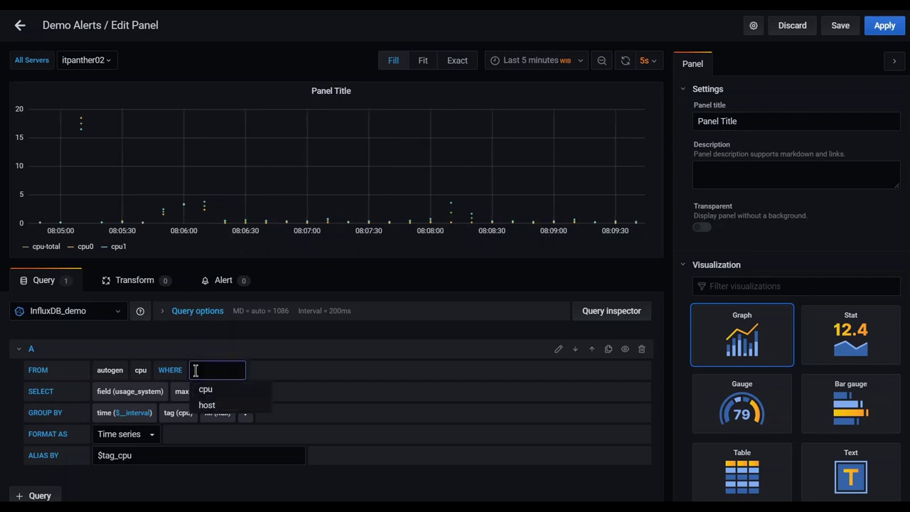
pyautogui.click(221, 389)
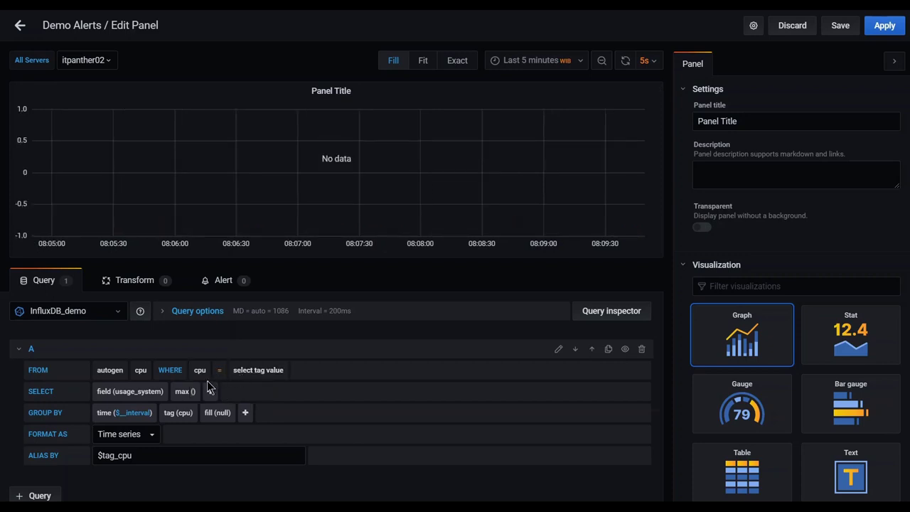
pyautogui.click(222, 370)
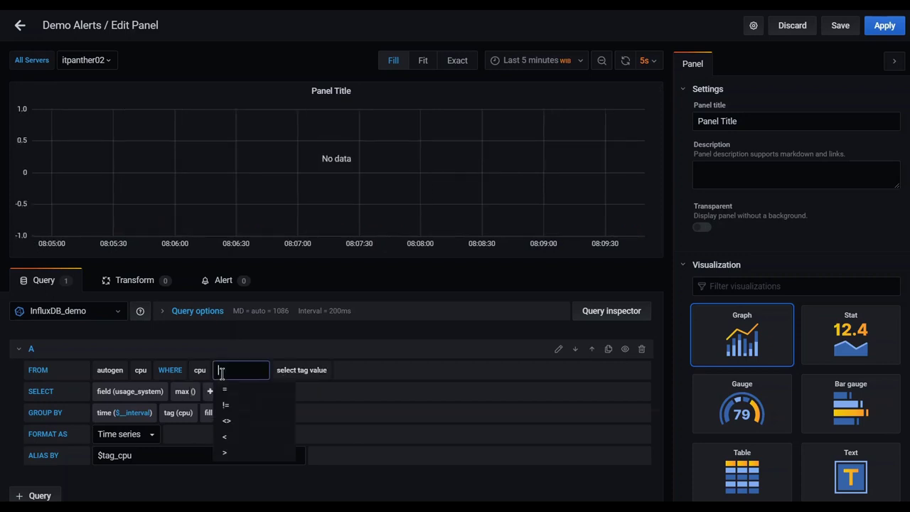
pyautogui.click(233, 402)
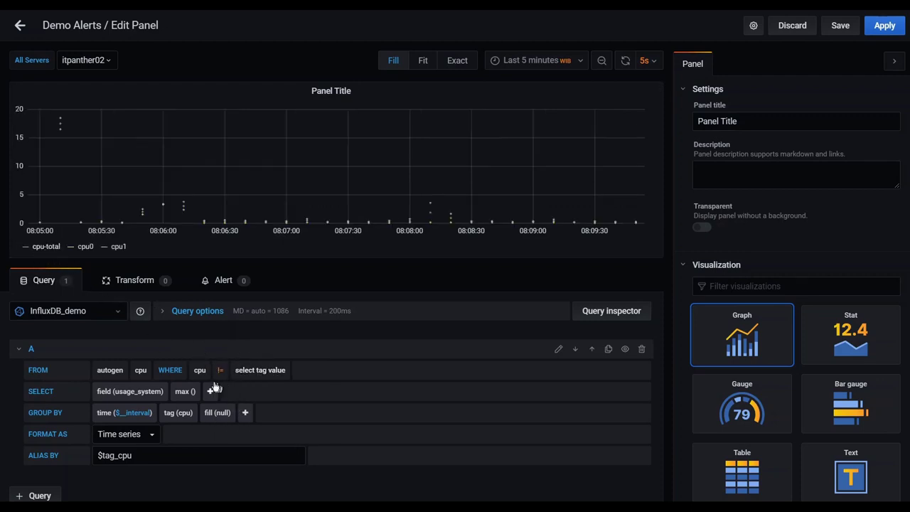
pyautogui.click(269, 375)
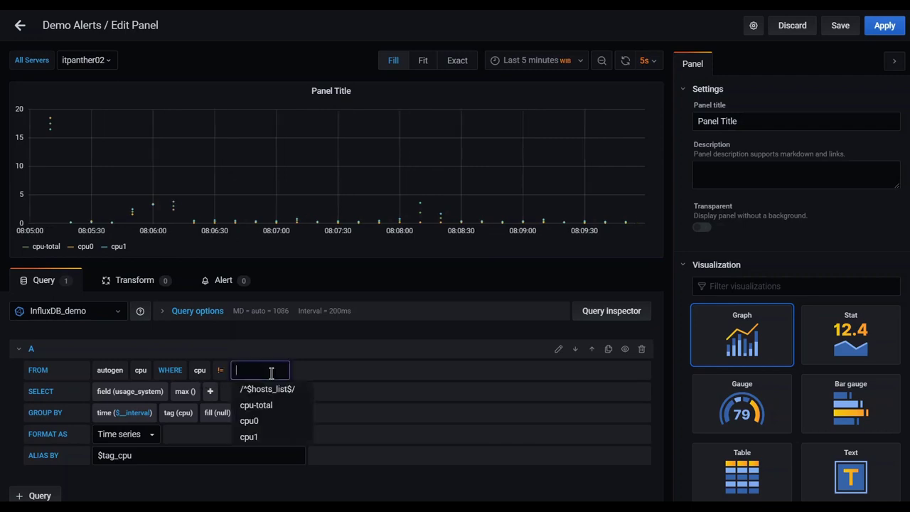
pyautogui.click(284, 407)
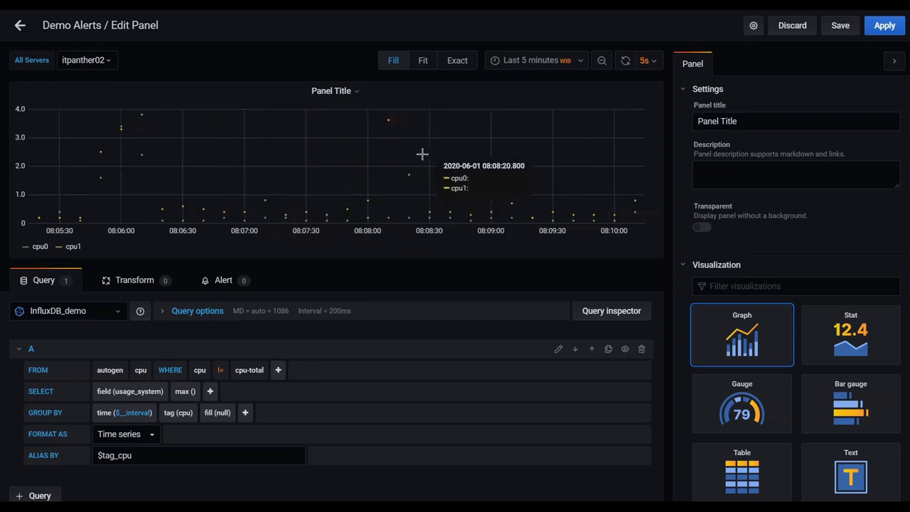
pyautogui.scroll(-5, 819, 252)
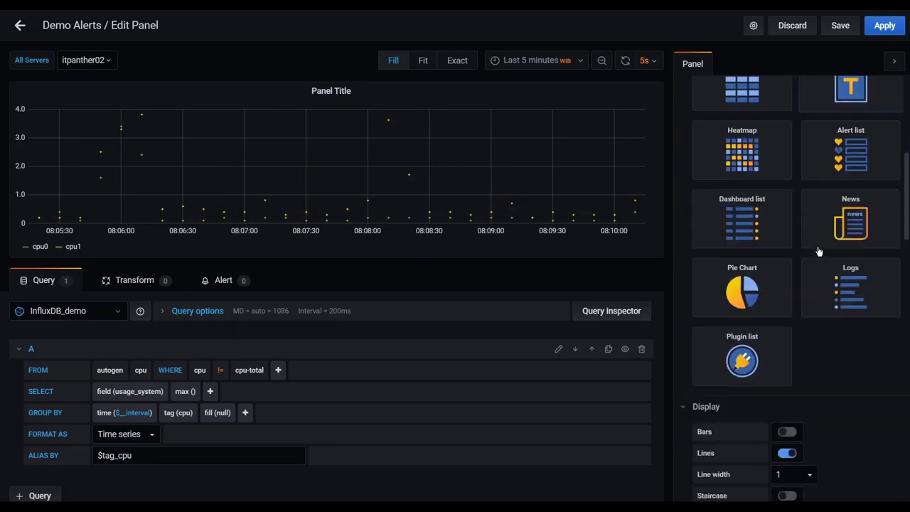
pyautogui.scroll(-5, 819, 252)
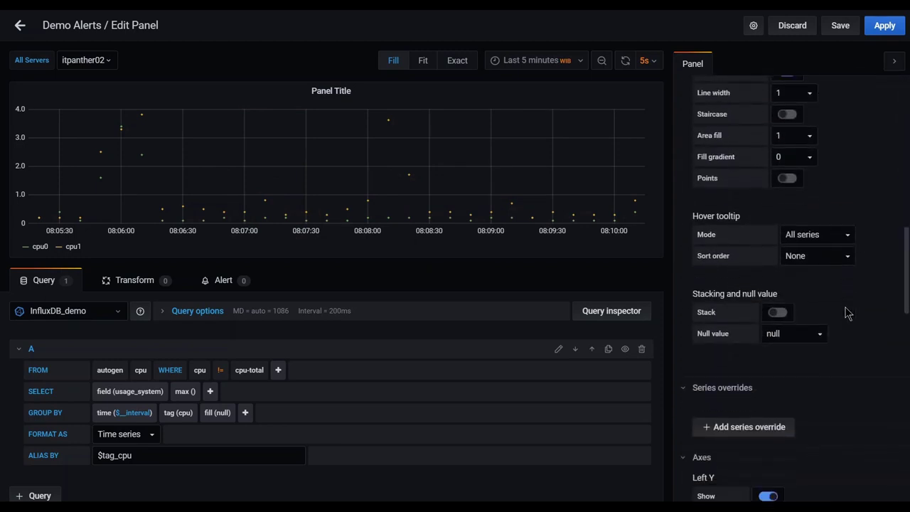
pyautogui.click(815, 332)
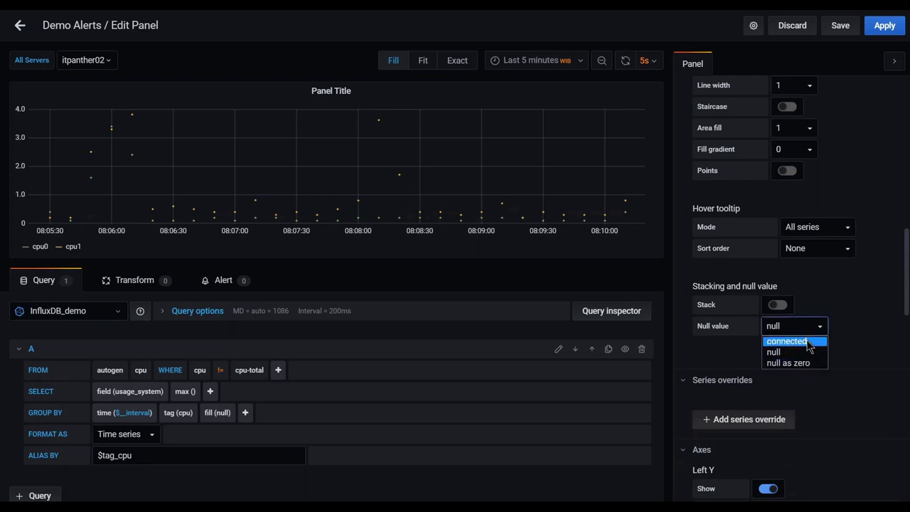
pyautogui.click(809, 342)
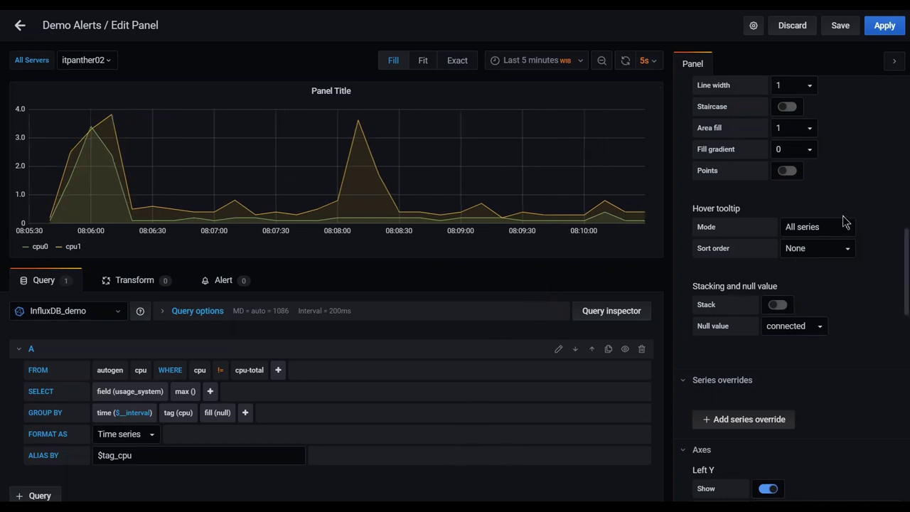
pyautogui.scroll(15, 842, 215)
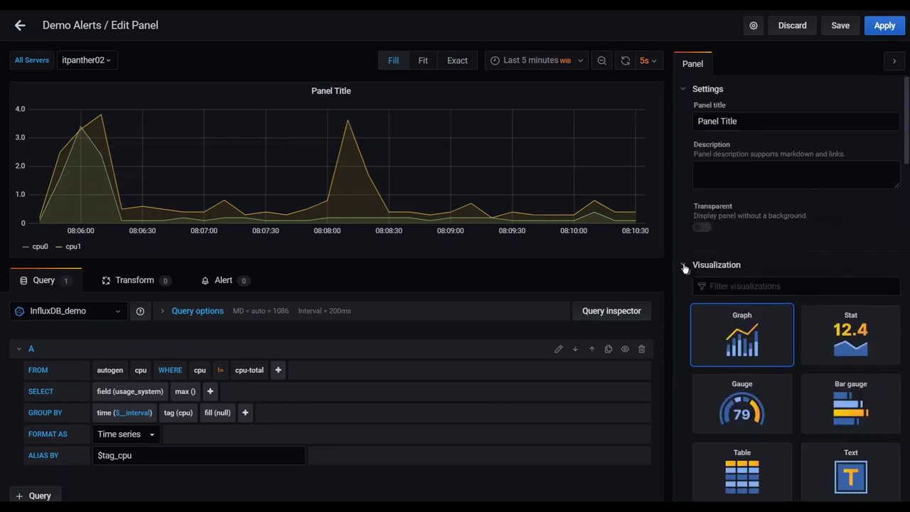
pyautogui.click(684, 266)
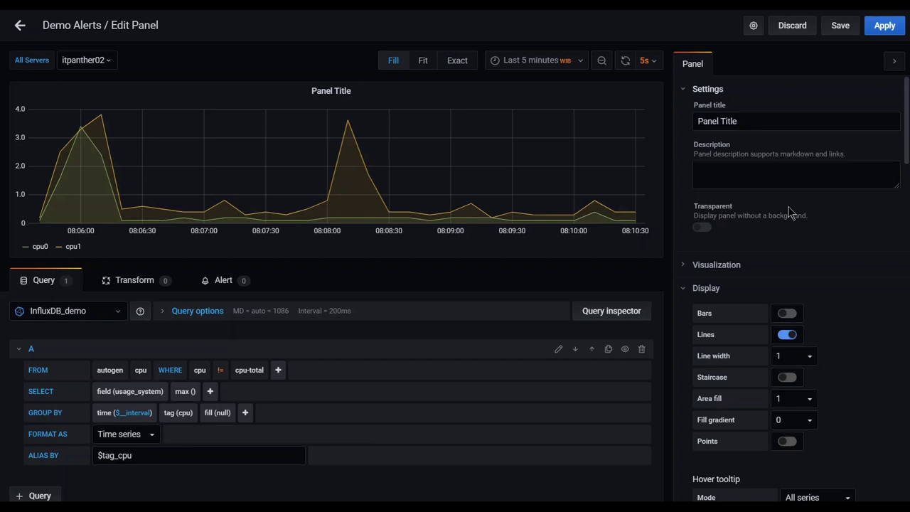
pyautogui.scroll(-2, 770, 208)
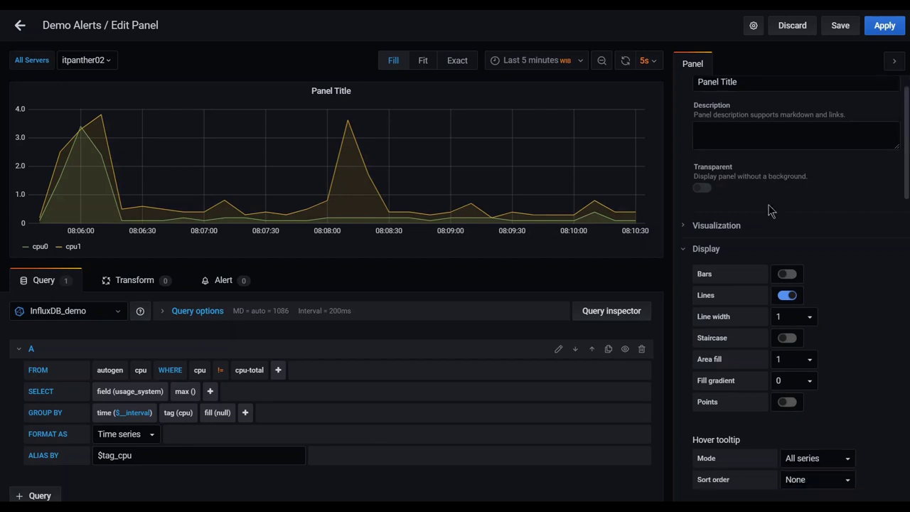
pyautogui.scroll(-2, 845, 197)
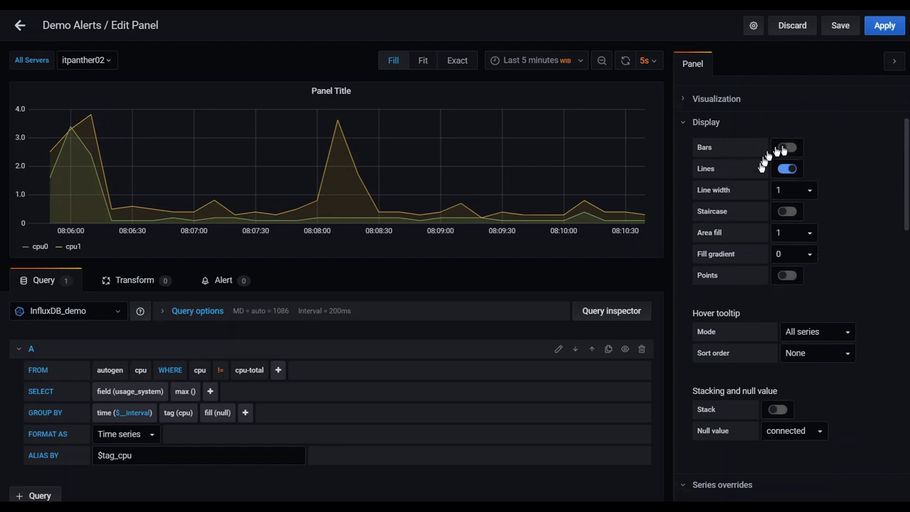
pyautogui.scroll(-1, 847, 197)
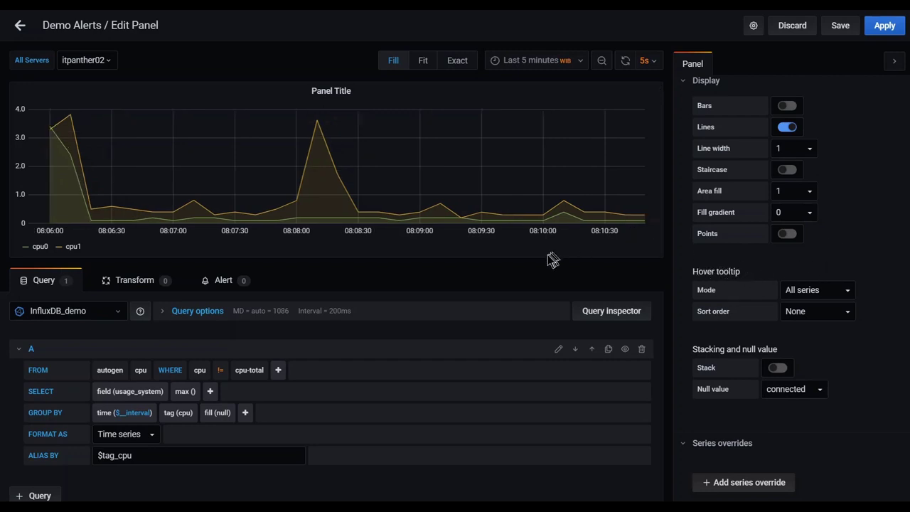
pyautogui.moveTo(327, 158)
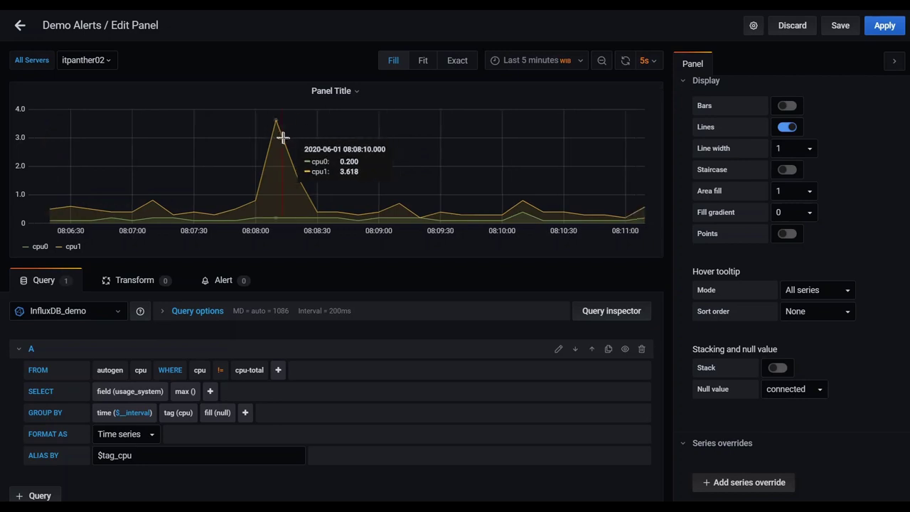
# Try Single tooltip mode, revert to All series, and show the sort order choices.
pyautogui.click(848, 293)
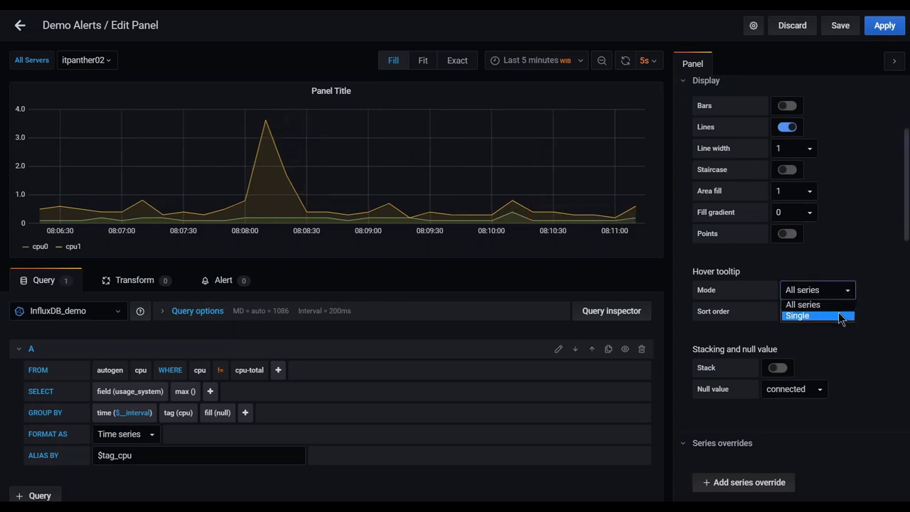
pyautogui.click(847, 315)
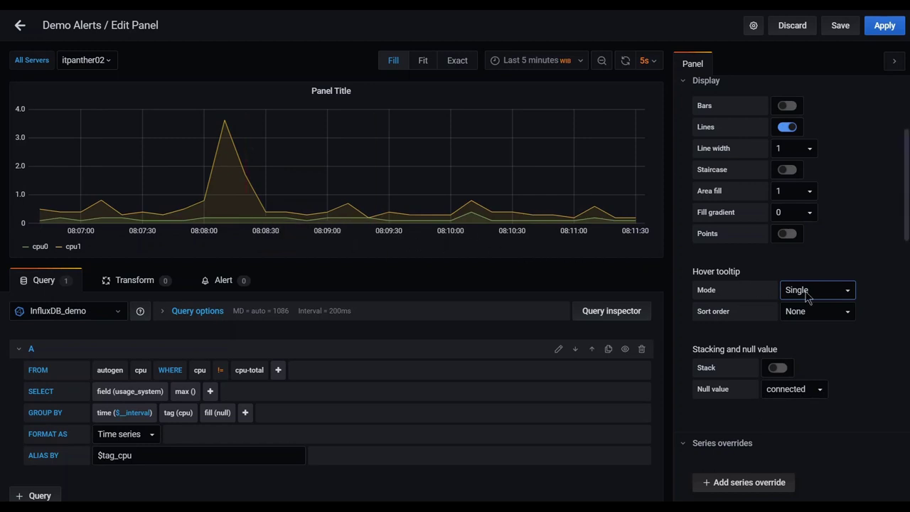
pyautogui.click(846, 295)
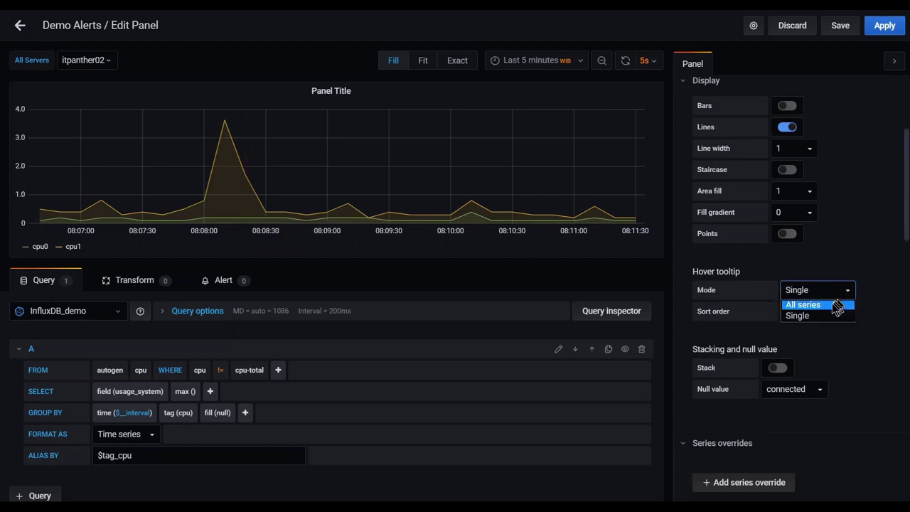
pyautogui.click(824, 306)
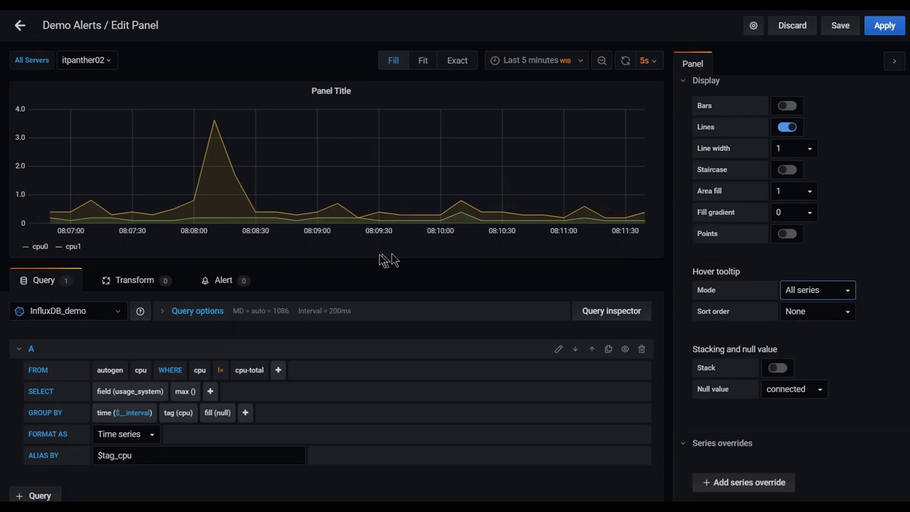
pyautogui.moveTo(211, 146)
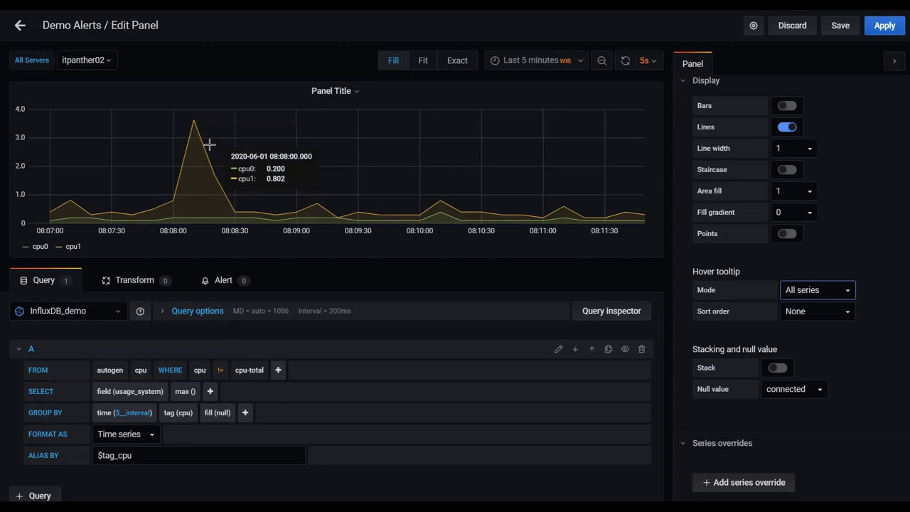
pyautogui.click(848, 317)
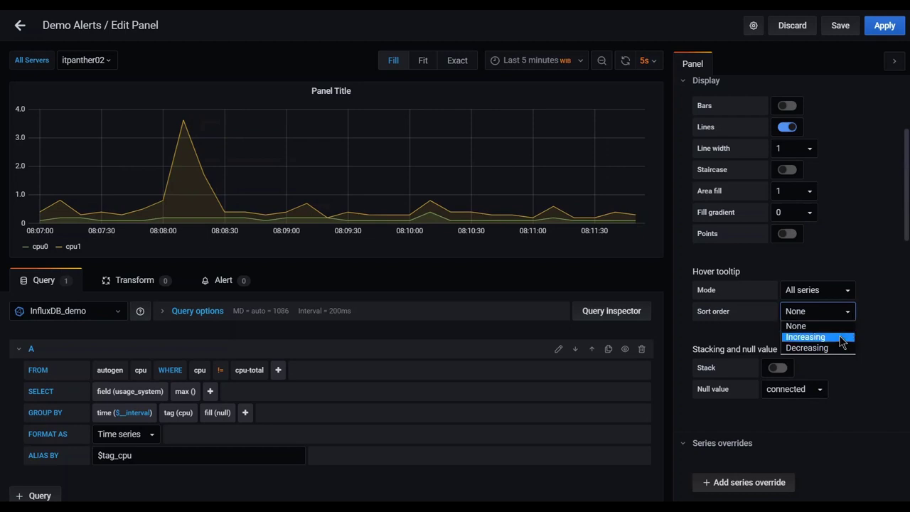
# Set the tooltip sort order to Increasing, then change it to Decreasing.
pyautogui.click(842, 337)
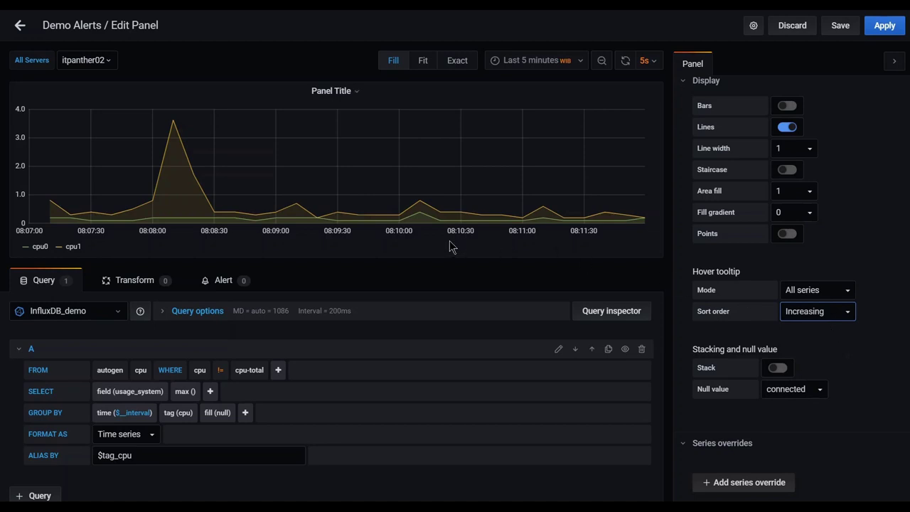
pyautogui.moveTo(173, 142)
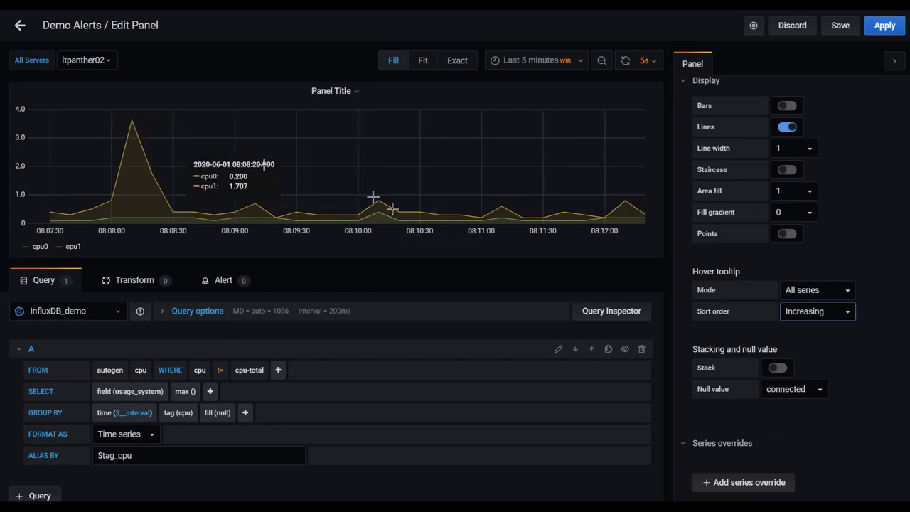
pyautogui.click(820, 317)
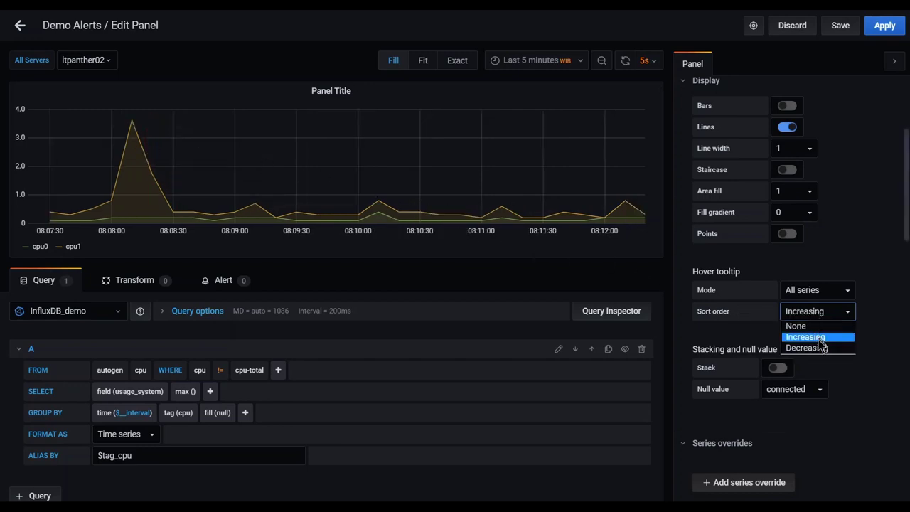
pyautogui.click(821, 347)
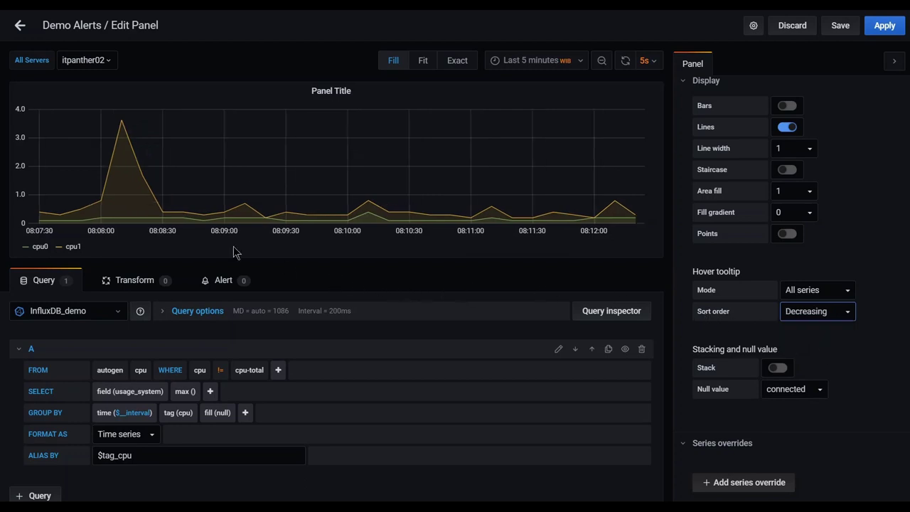
pyautogui.moveTo(125, 151)
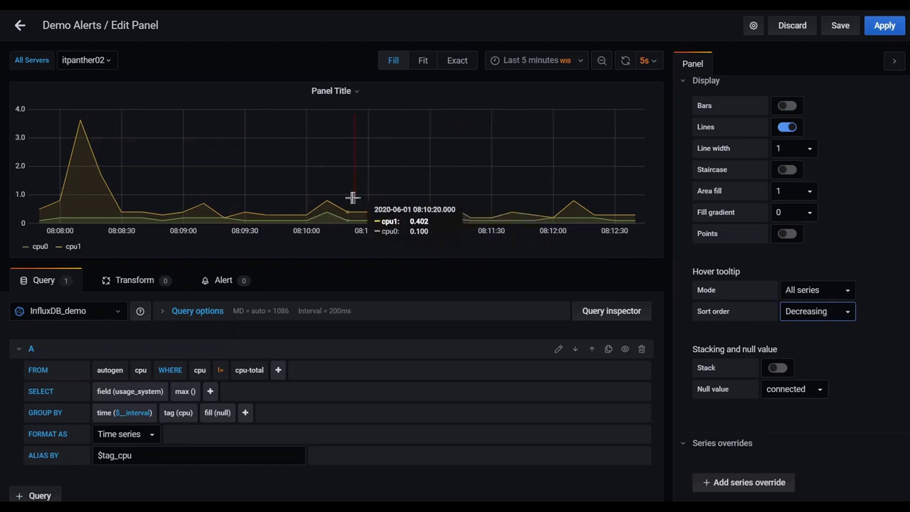
pyautogui.moveTo(691, 271); pyautogui.dragTo(760, 274)
pyautogui.click(806, 270)
# Add a series override for alias cpu0 with line width 8.
pyautogui.scroll(-2, 880, 279)
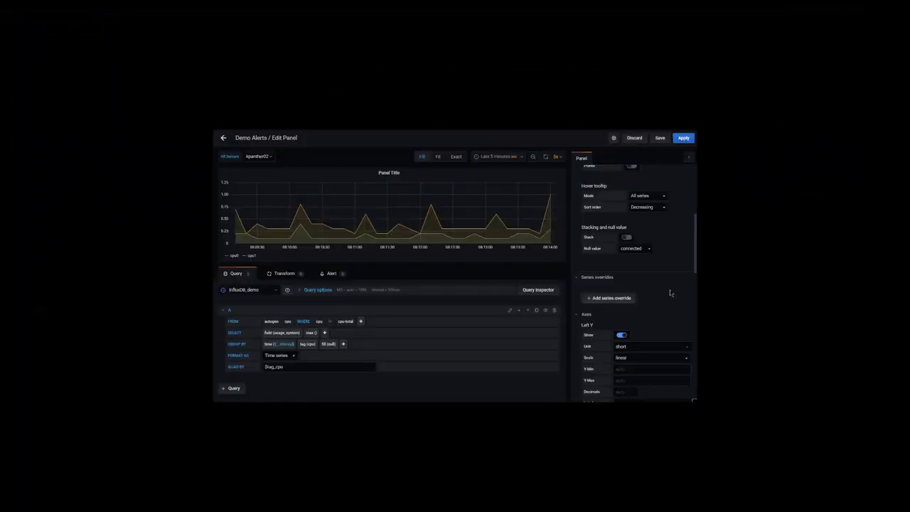
pyautogui.moveTo(492, 222)
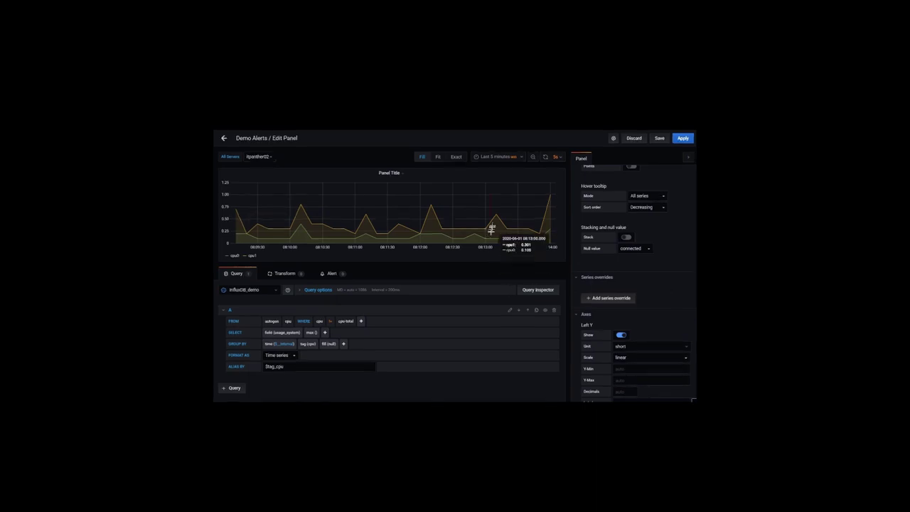
pyautogui.scroll(-1, 633, 274)
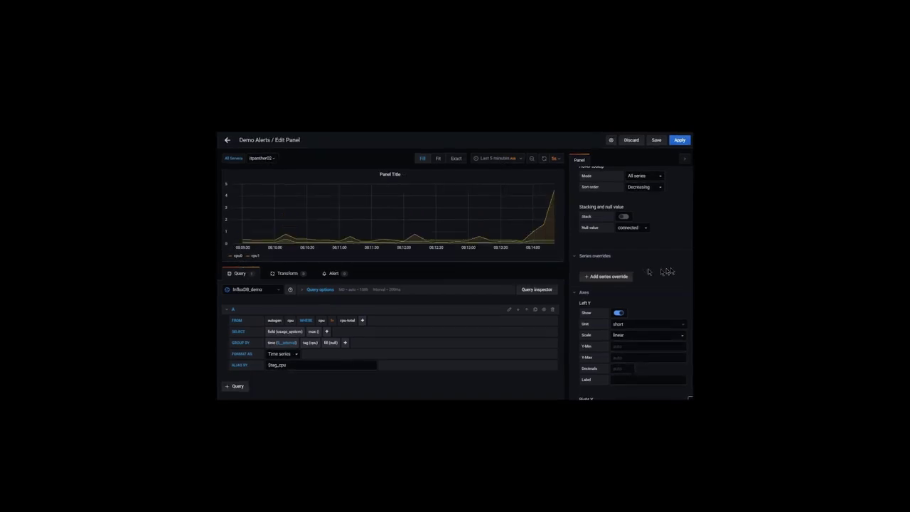
pyautogui.scroll(1, 677, 269)
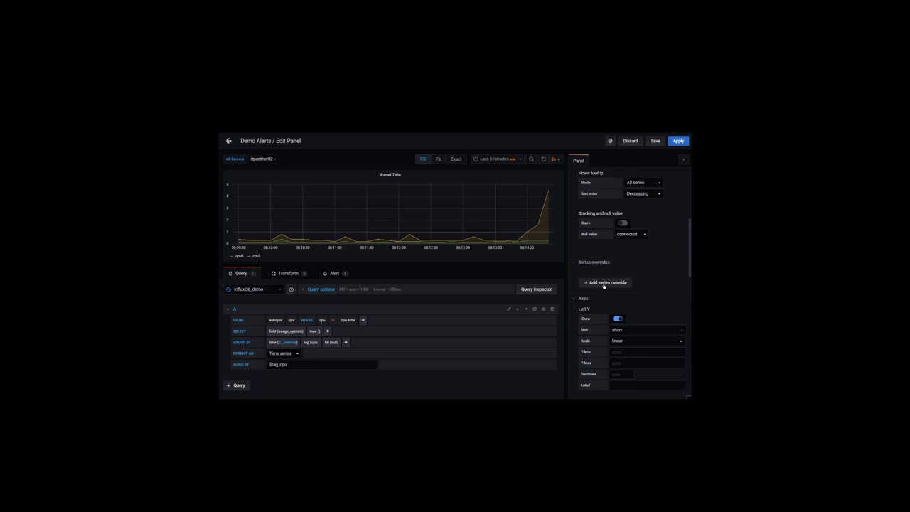
pyautogui.click(608, 283)
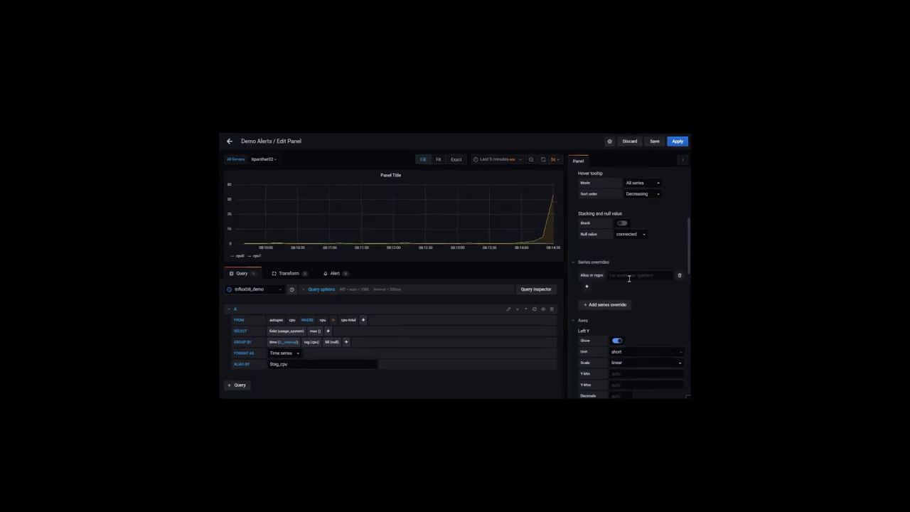
pyautogui.click(629, 276)
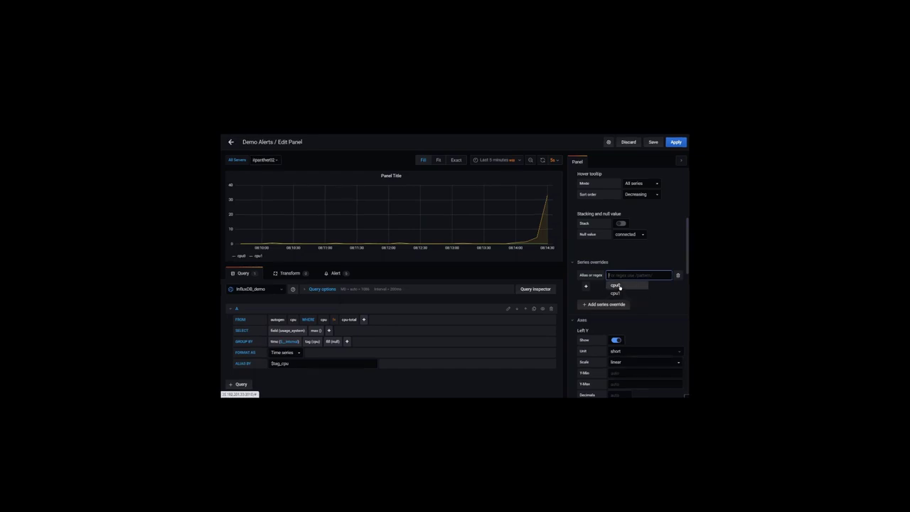
pyautogui.click(624, 286)
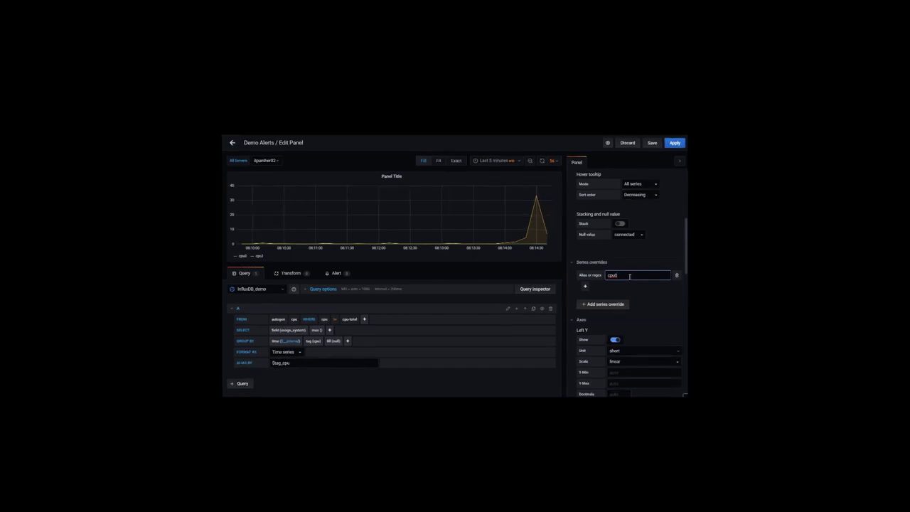
pyautogui.click(586, 288)
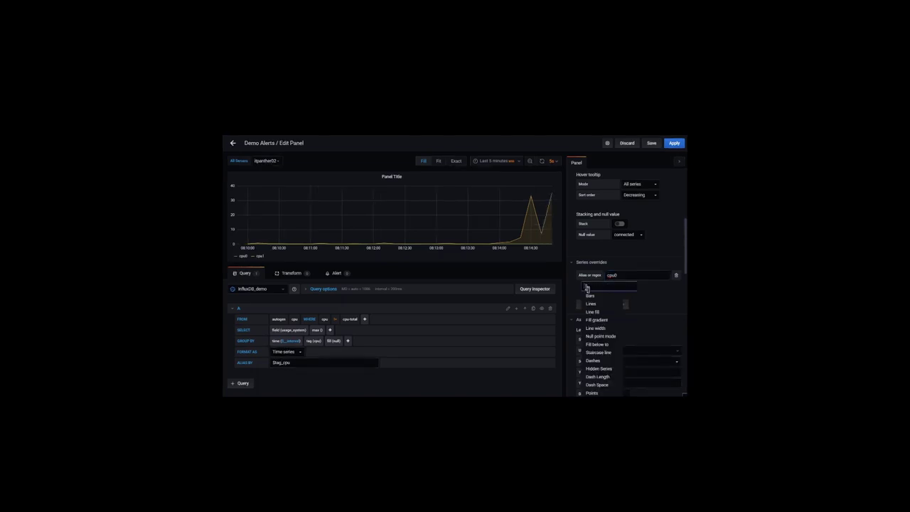
pyautogui.moveTo(601, 304)
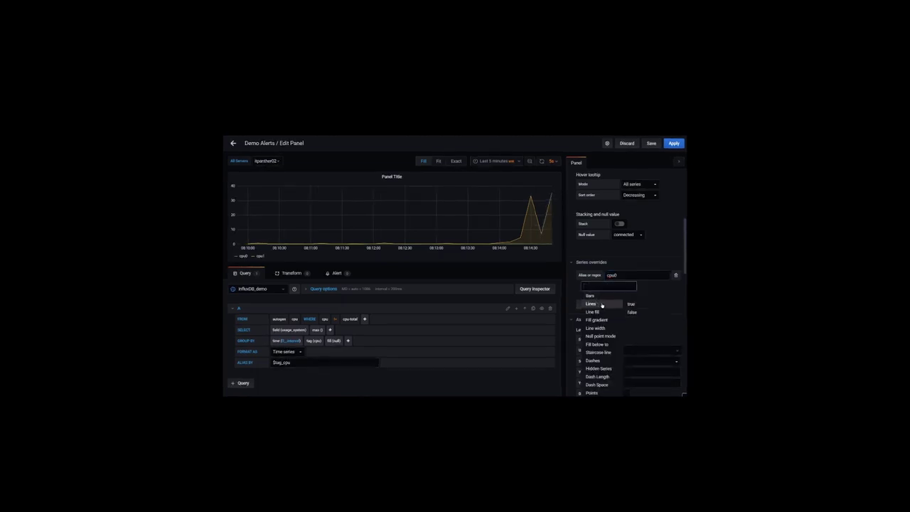
pyautogui.moveTo(604, 329)
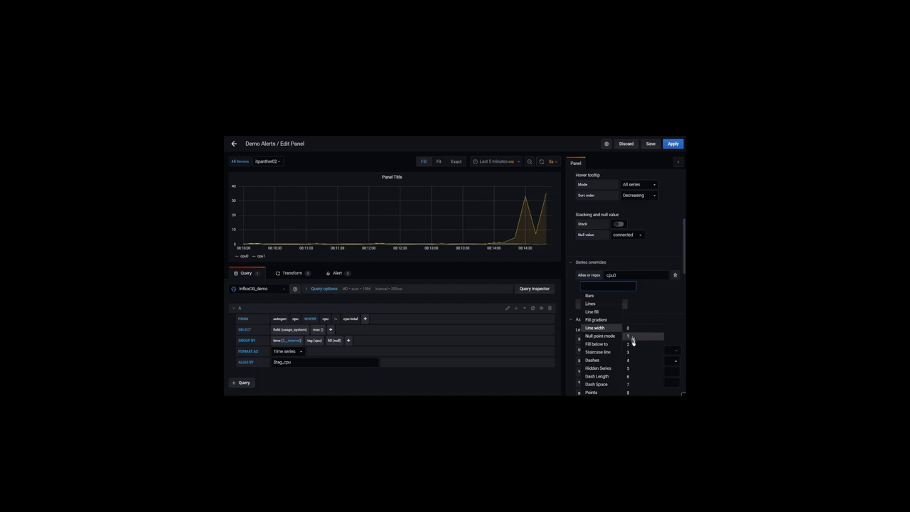
pyautogui.click(628, 391)
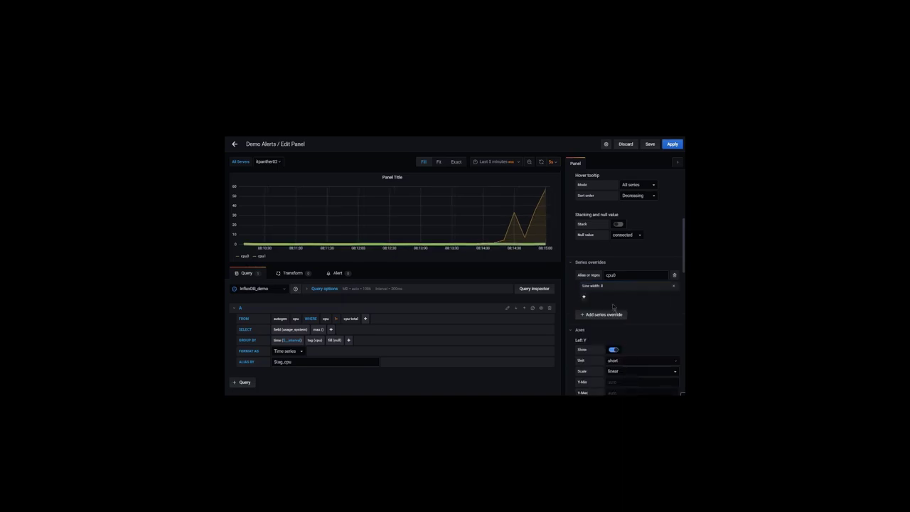
pyautogui.moveTo(516, 246)
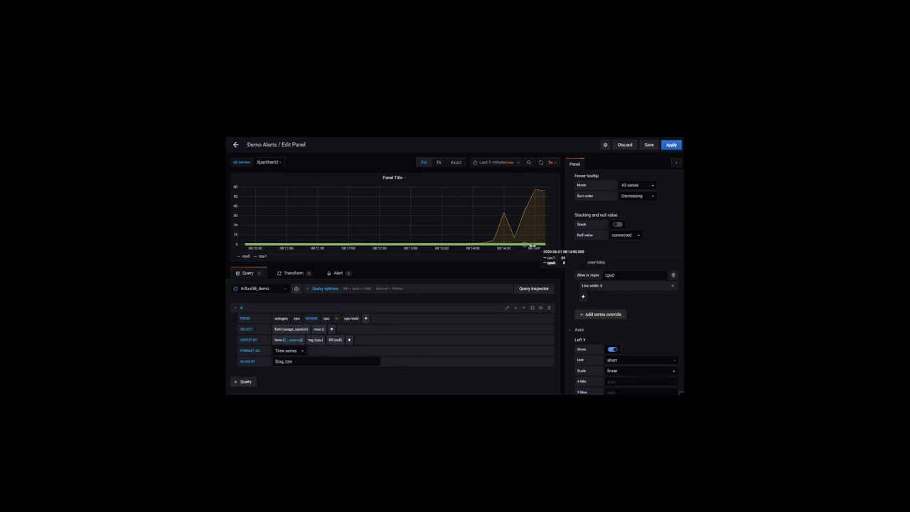
# Retarget the line-width override from cpu0 to cpu1.
pyautogui.click(629, 275)
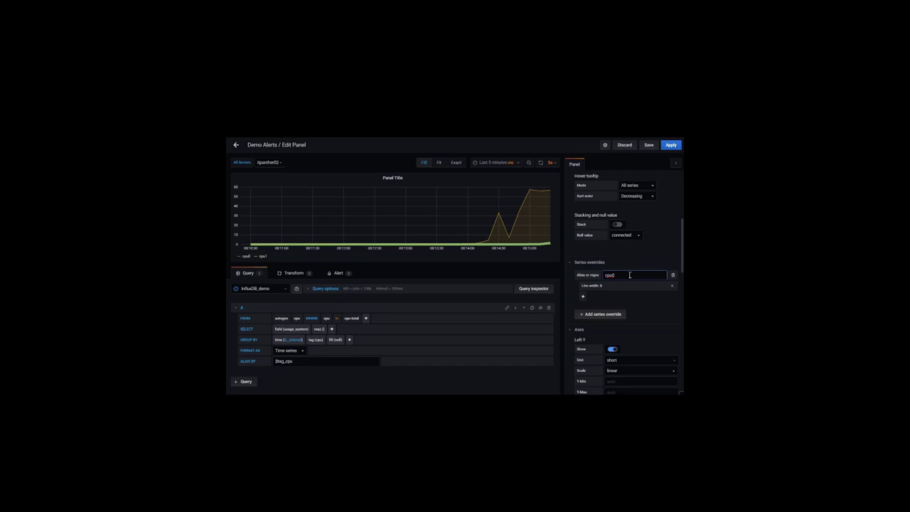
pyautogui.write('1')
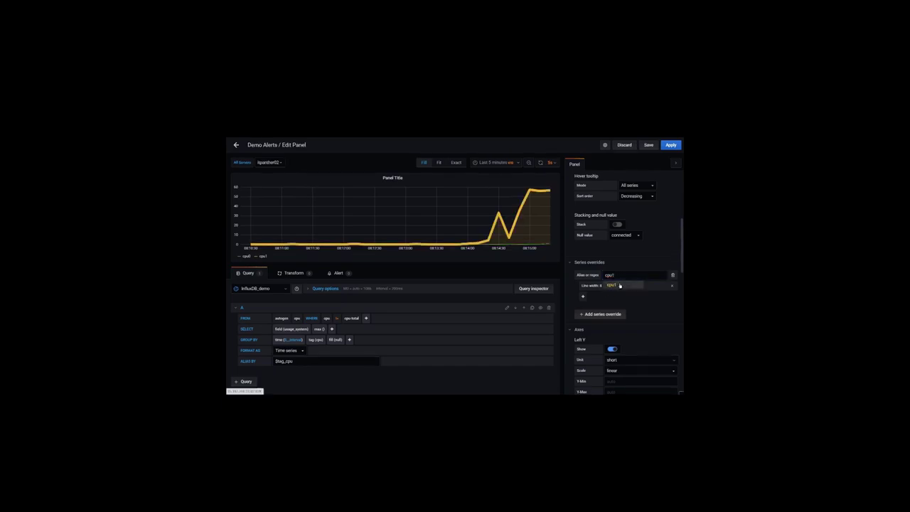
pyautogui.click(618, 285)
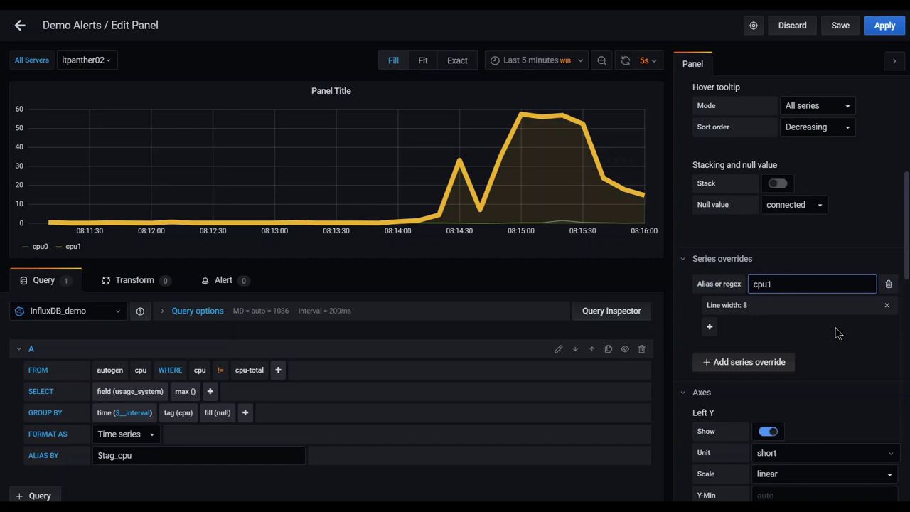
# Toggle the left Y axis off and on, then set its Y-Min to 20.
pyautogui.scroll(-5, 837, 334)
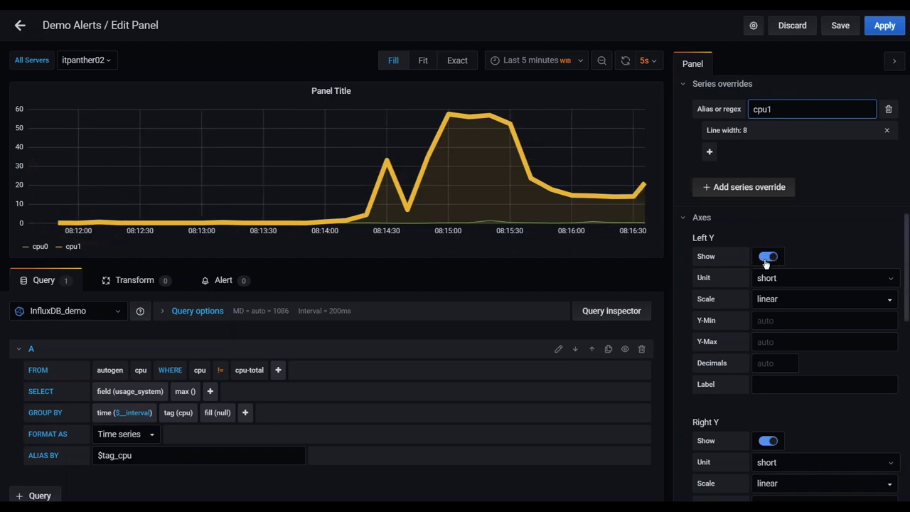
pyautogui.click(764, 258)
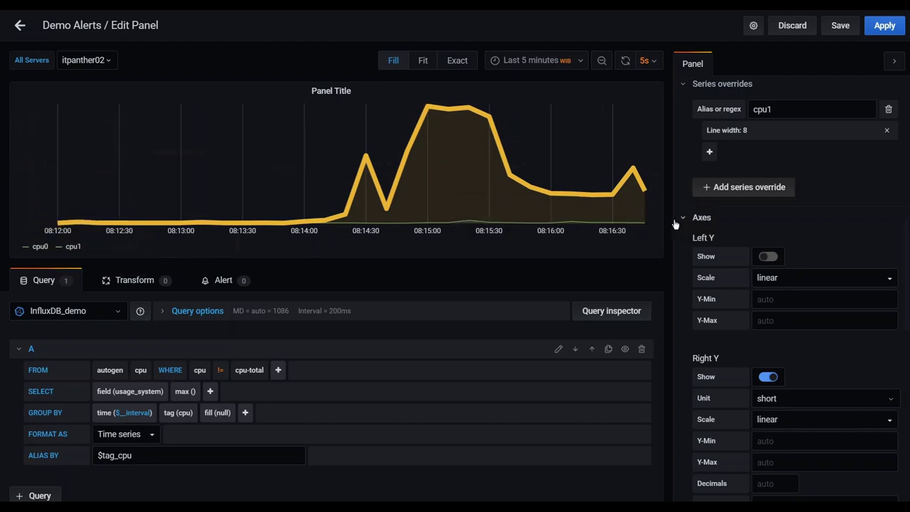
pyautogui.click(769, 257)
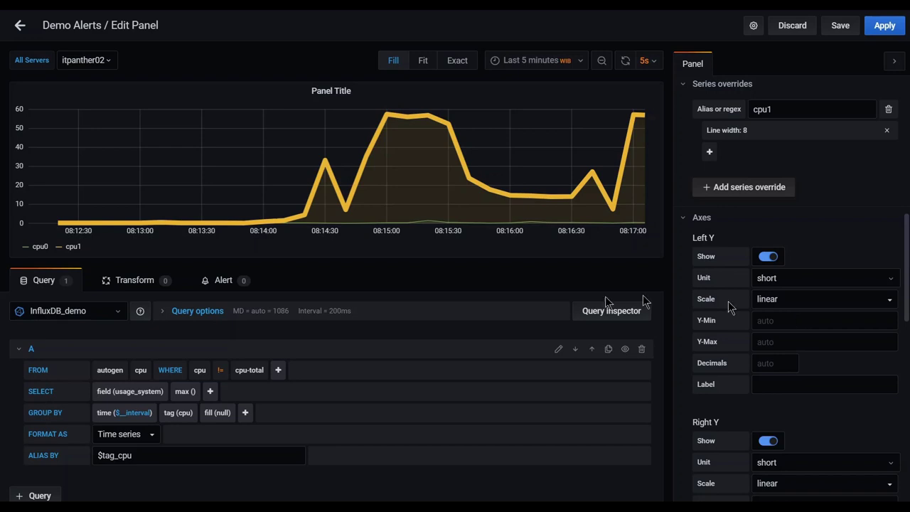
pyautogui.click(785, 320)
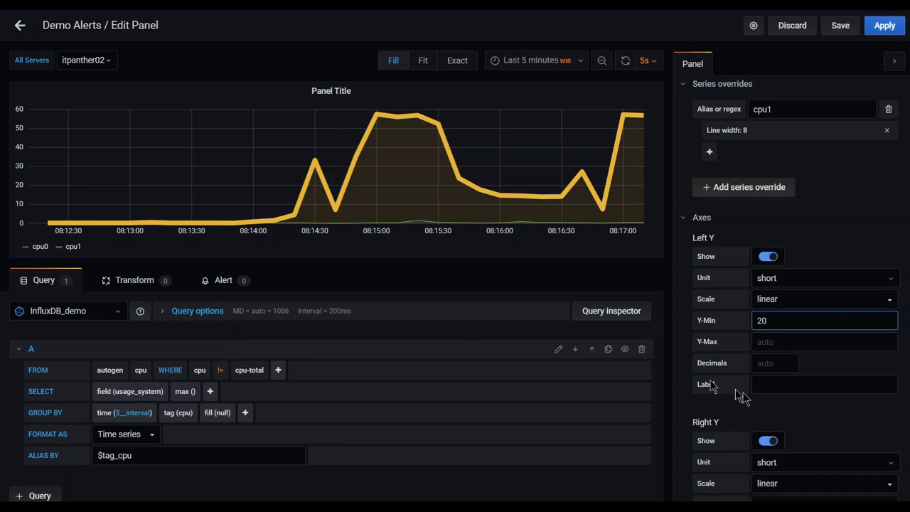
pyautogui.click(834, 417)
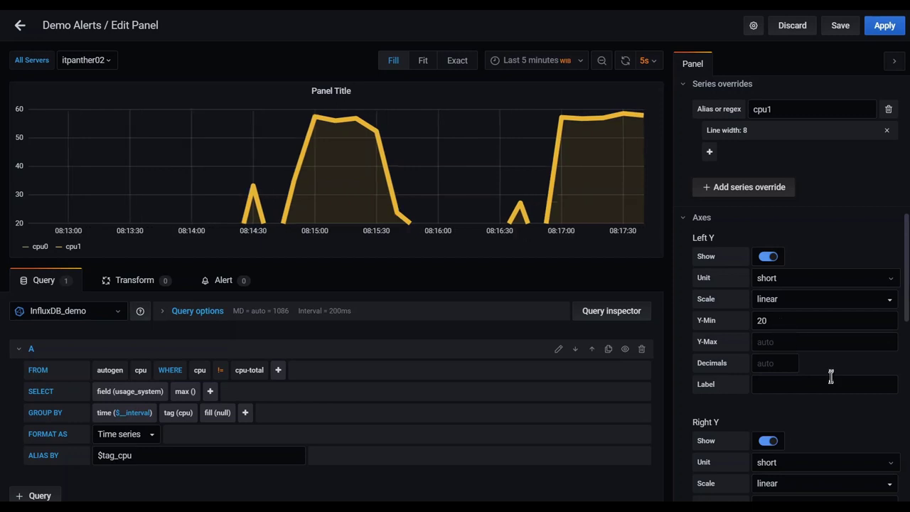
pyautogui.scroll(-5, 831, 378)
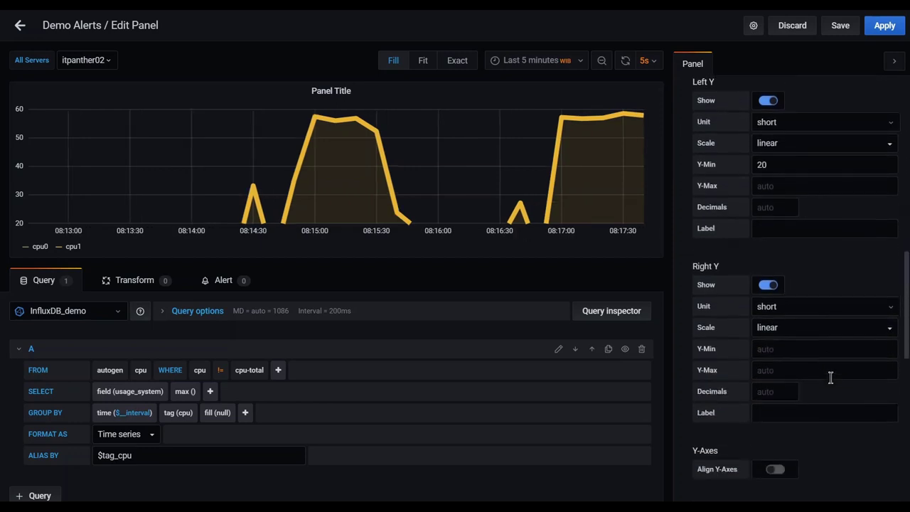
pyautogui.scroll(-3, 830, 377)
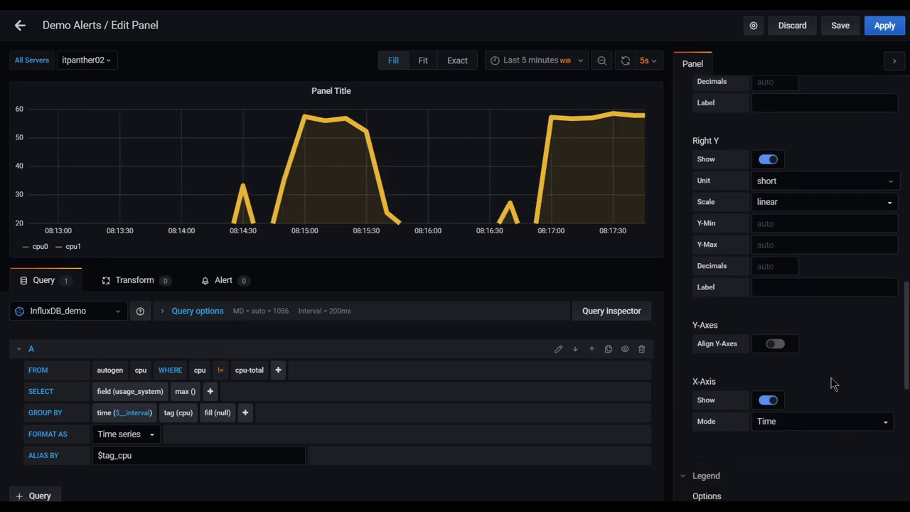
pyautogui.scroll(-1, 833, 384)
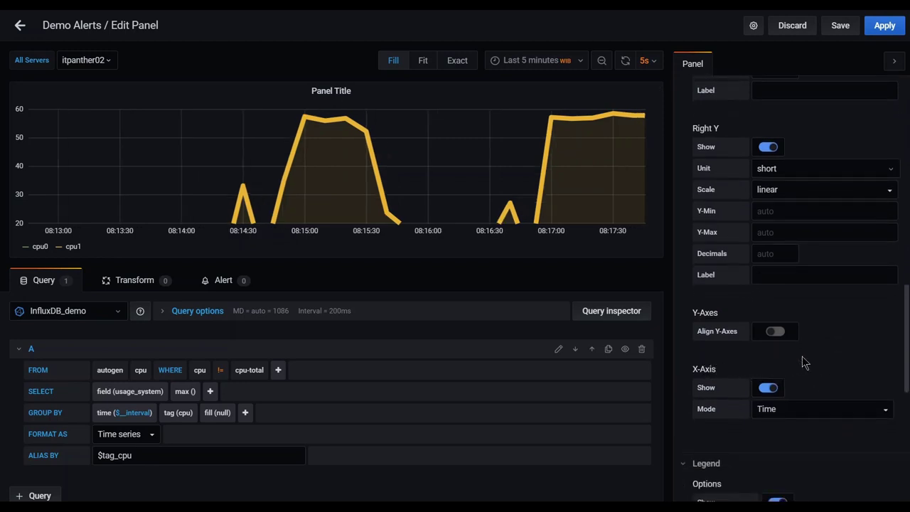
pyautogui.scroll(-1, 802, 363)
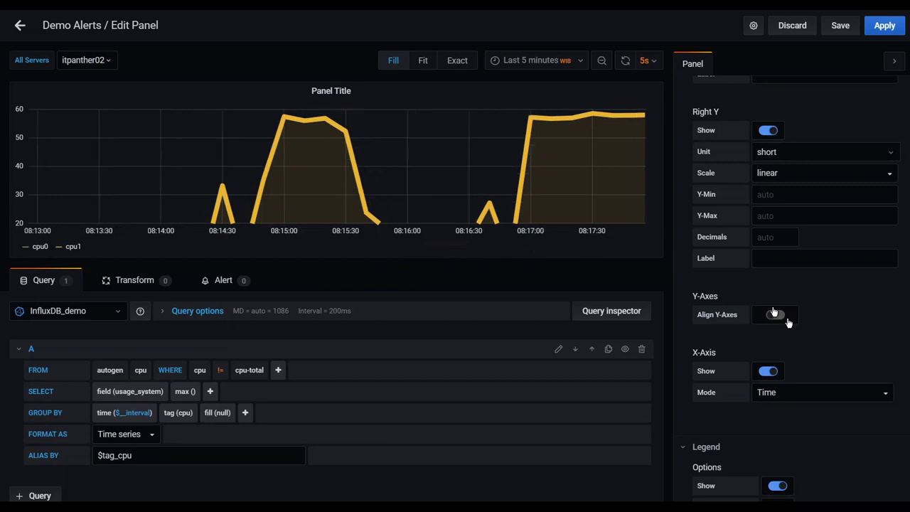
pyautogui.click(767, 372)
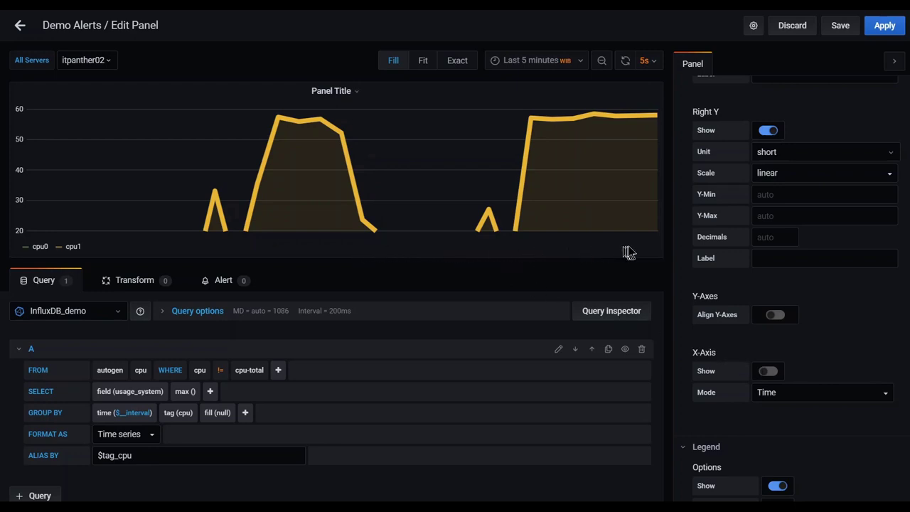
pyautogui.click(775, 373)
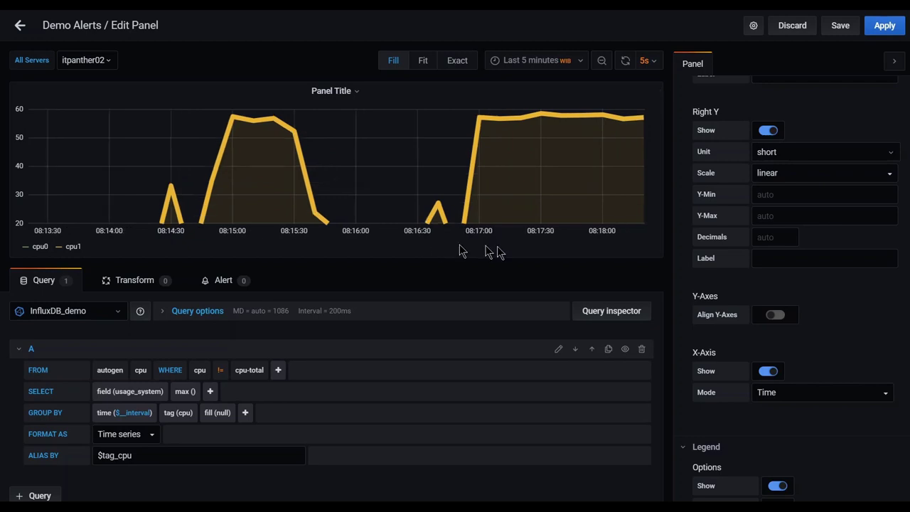
pyautogui.click(816, 398)
pyautogui.click(810, 404)
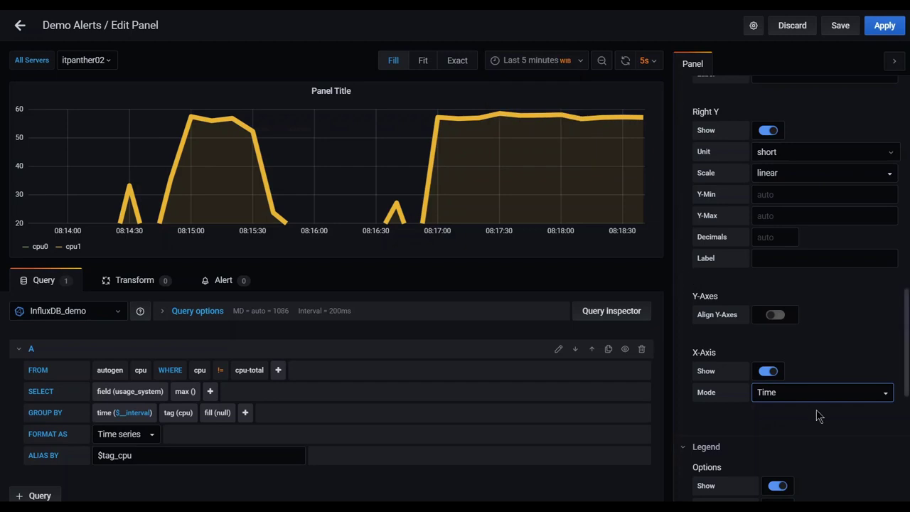
# Switch the X-axis mode to Series and clear the left Y-Min of 20.
pyautogui.click(840, 397)
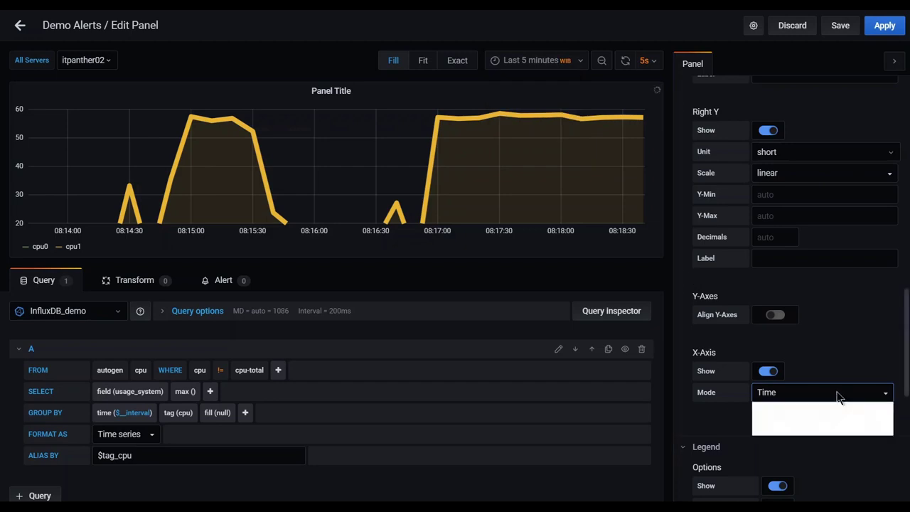
pyautogui.click(780, 420)
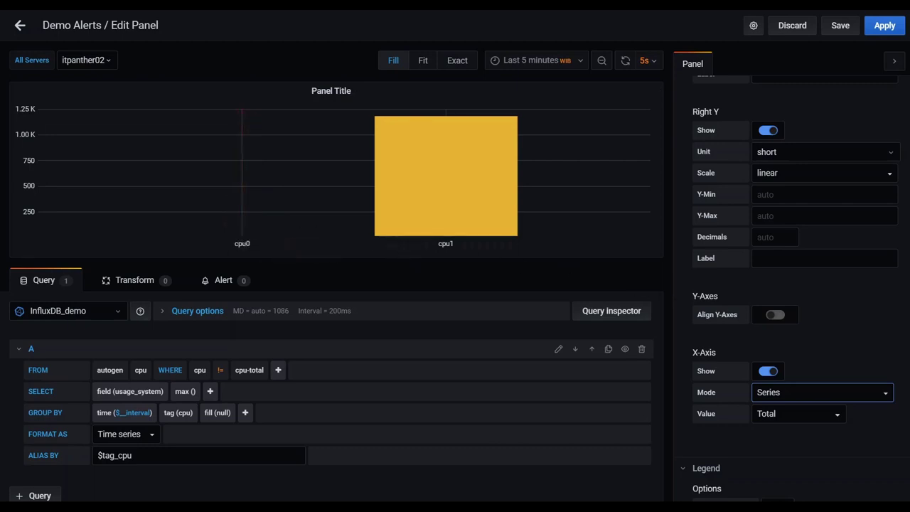
pyautogui.scroll(3, 758, 297)
pyautogui.scroll(1, 760, 291)
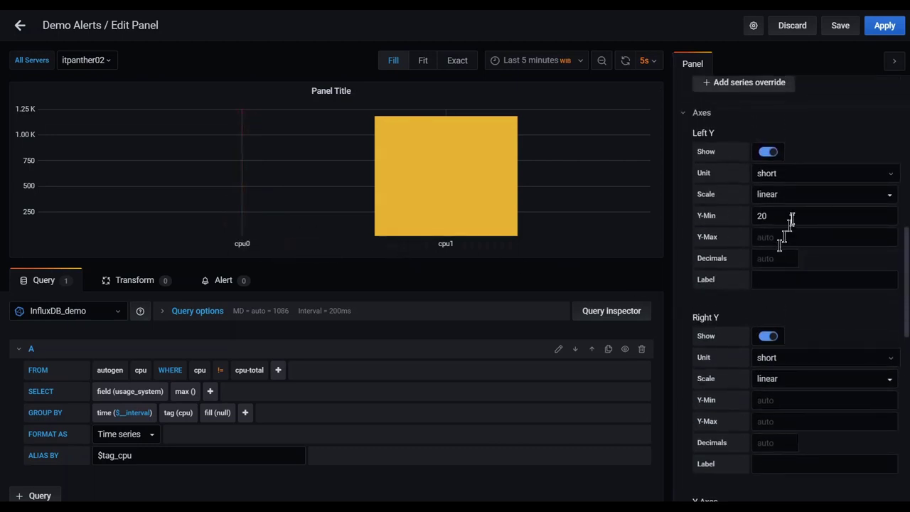
pyautogui.moveTo(790, 216); pyautogui.dragTo(739, 215)
pyautogui.press('BackSpace')
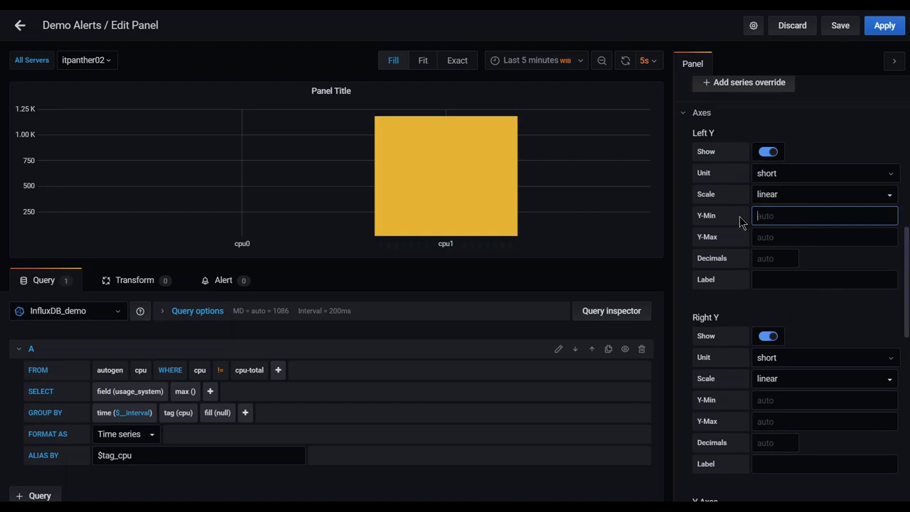
pyautogui.click(819, 321)
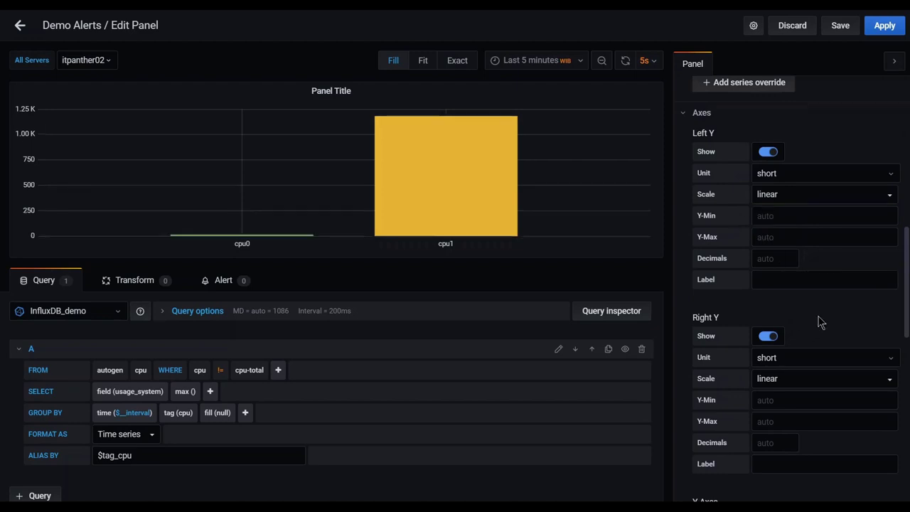
# Set the X-axis value to Max so each bar shows its series' maximum.
pyautogui.scroll(-2, 819, 321)
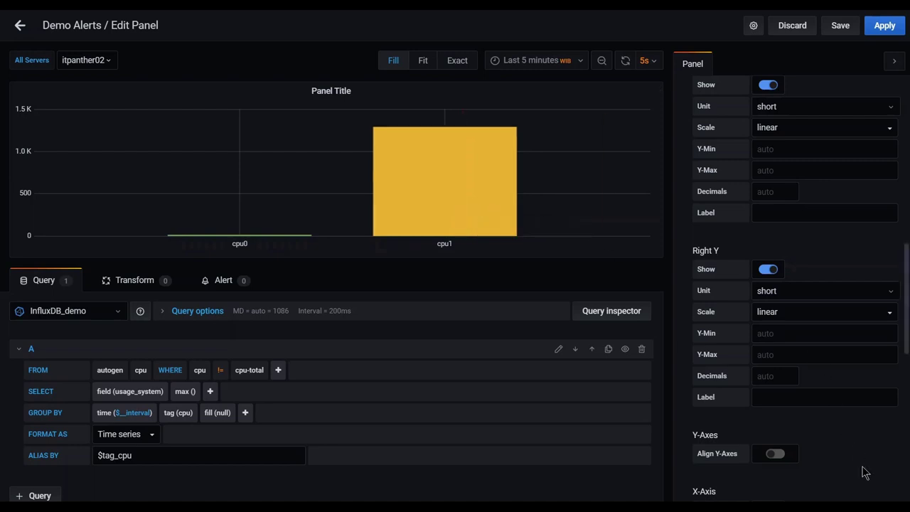
pyautogui.scroll(-5, 865, 473)
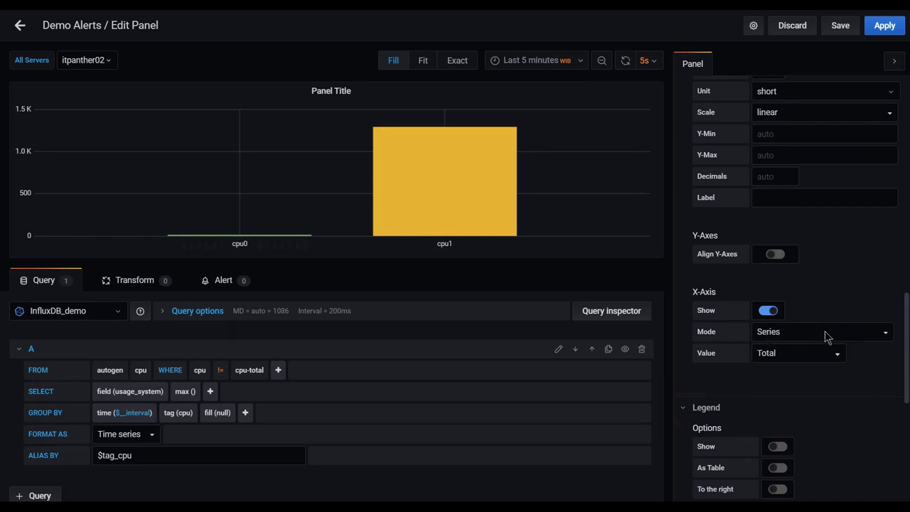
pyautogui.click(824, 334)
pyautogui.click(818, 335)
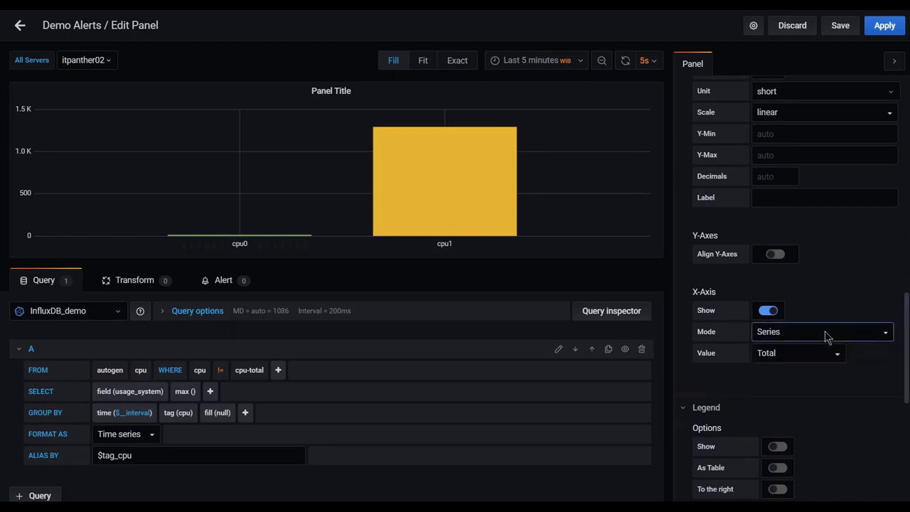
pyautogui.click(703, 361)
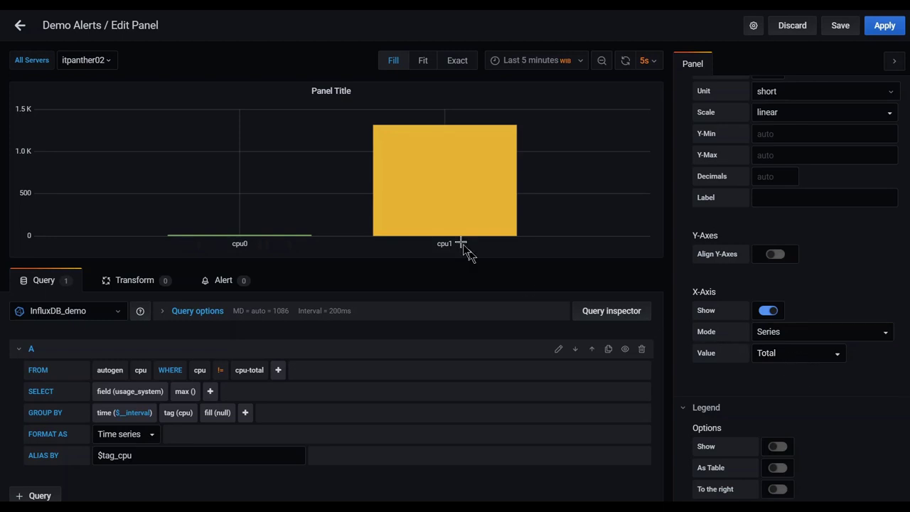
pyautogui.moveTo(454, 195)
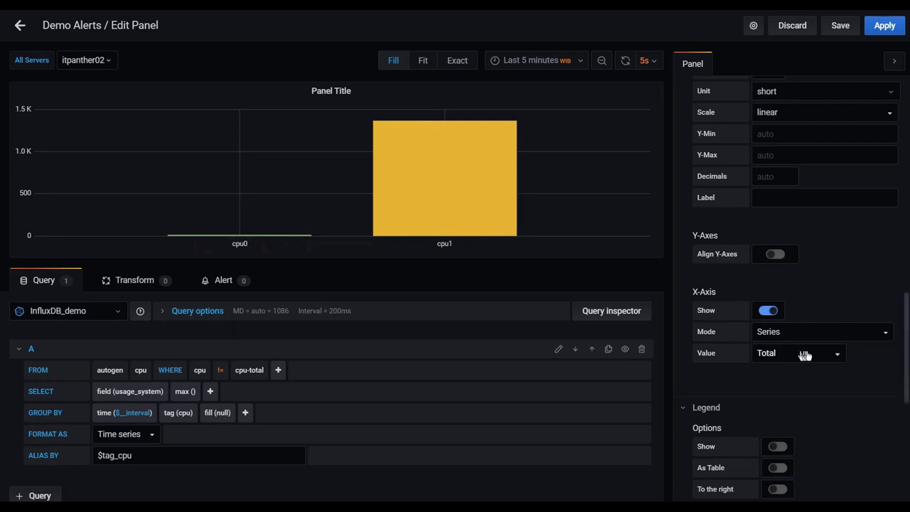
pyautogui.click(831, 359)
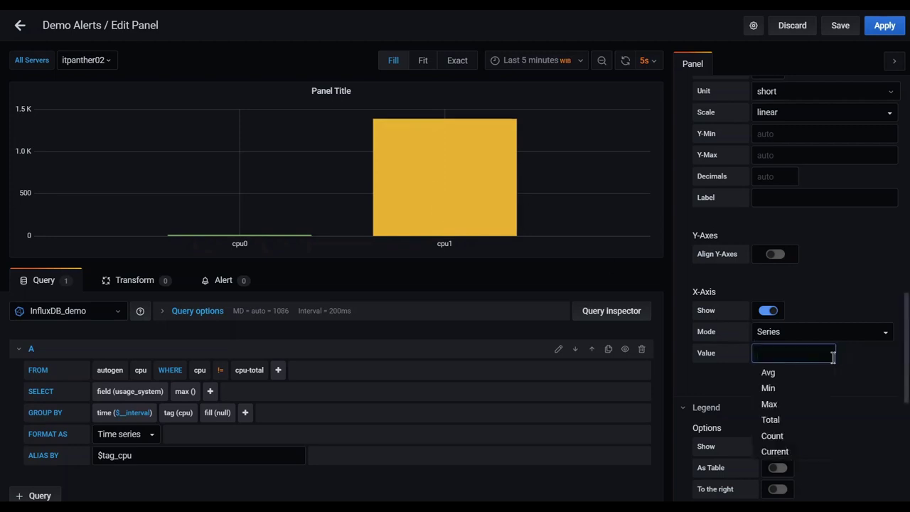
pyautogui.click(799, 405)
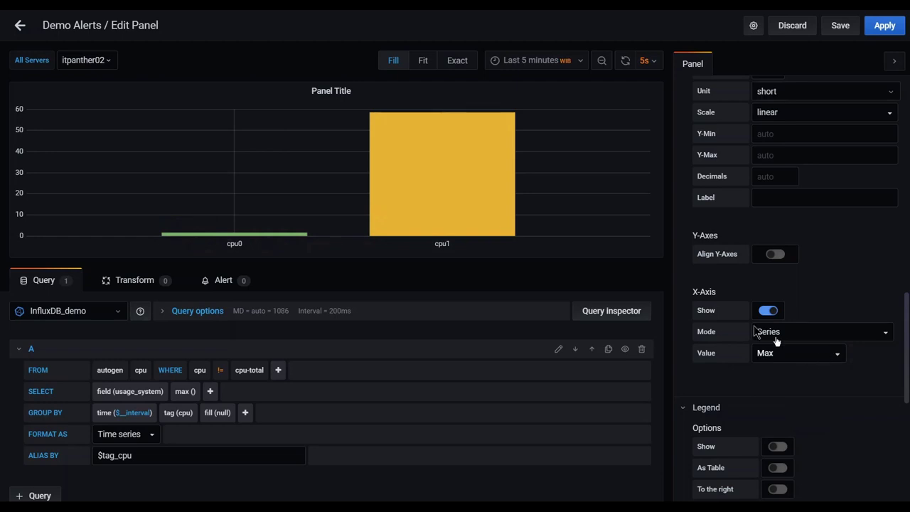
pyautogui.moveTo(475, 181)
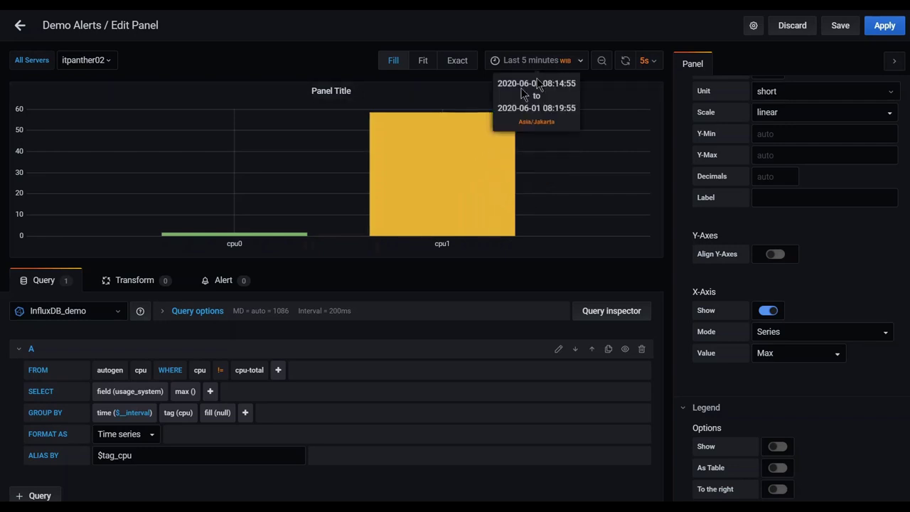
pyautogui.moveTo(249, 235)
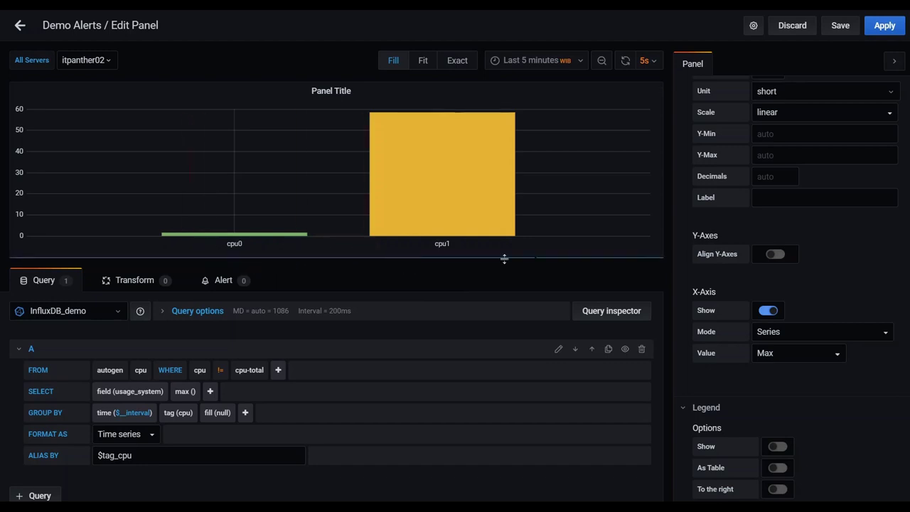
# Set the panel's X-Axis Mode back to Time so cpu0 and cpu1 plot as lines.
pyautogui.click(767, 310)
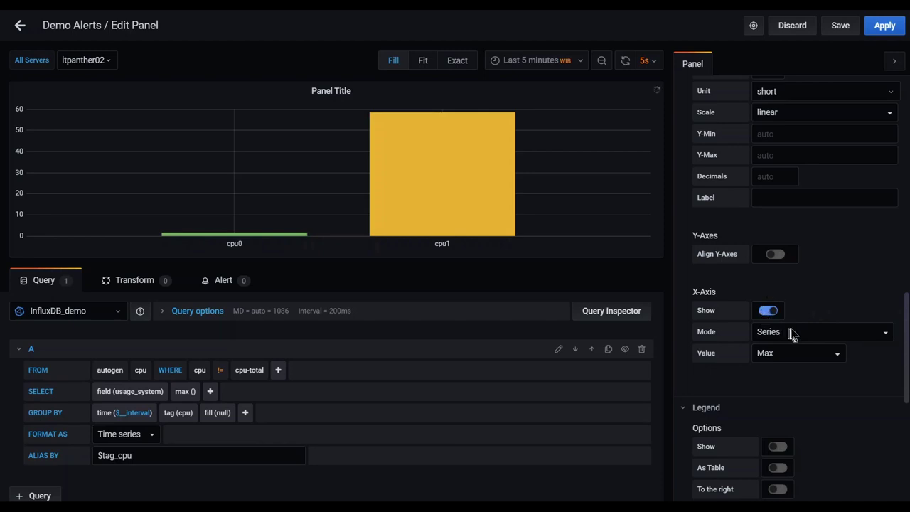
pyautogui.click(790, 332)
pyautogui.click(767, 347)
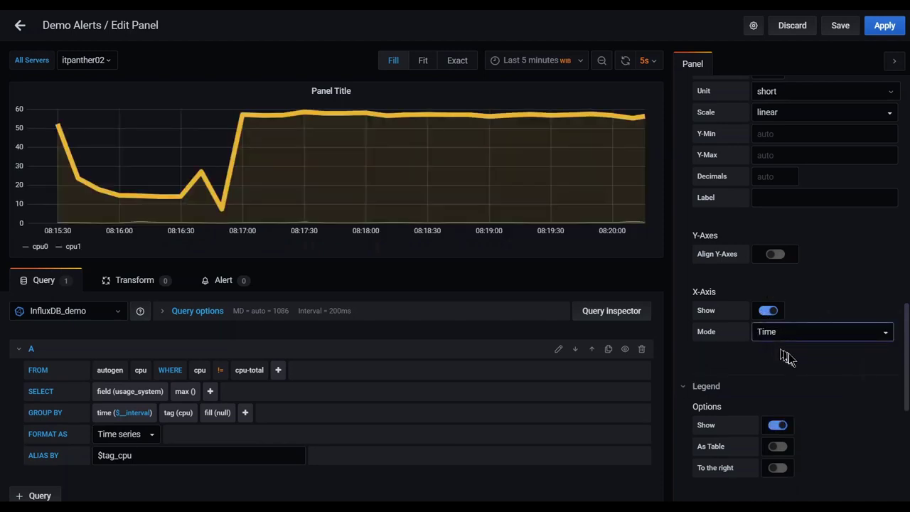
pyautogui.scroll(-4, 822, 368)
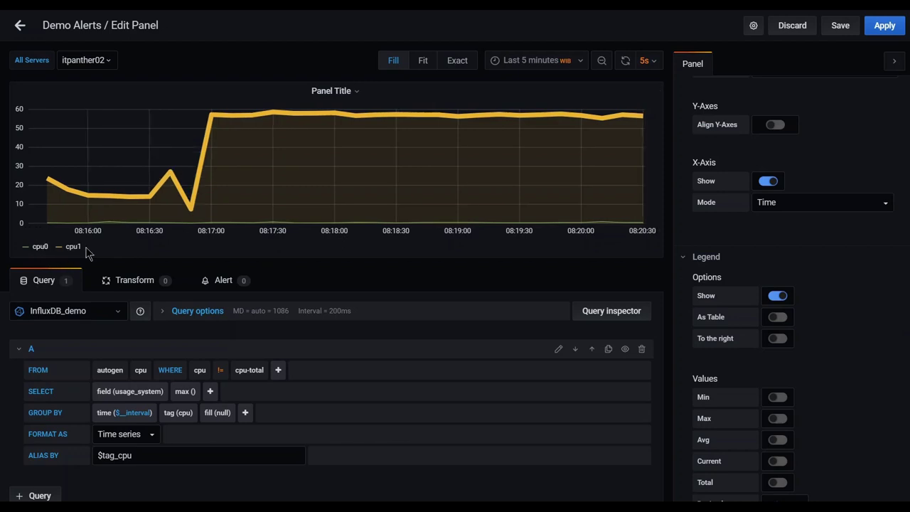
# Show the cpu0/cpu1 legend as a table placed to the right of the graph.
pyautogui.click(775, 298)
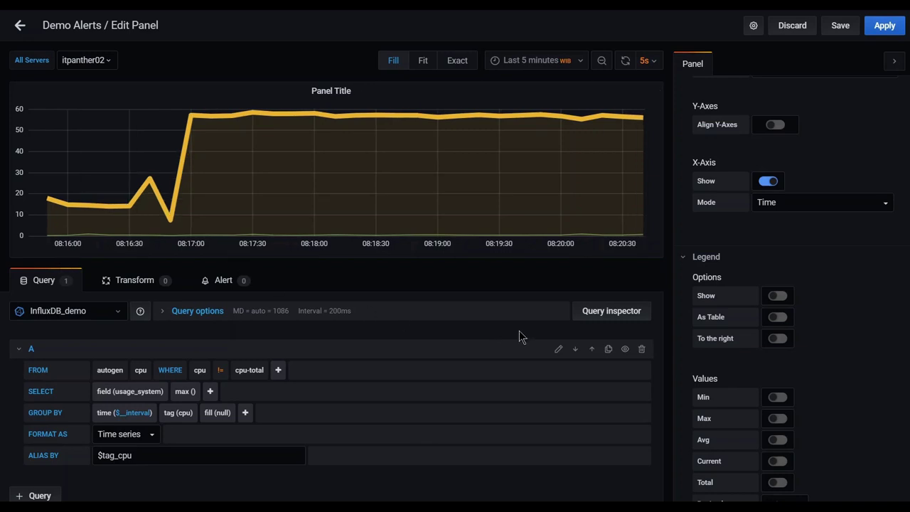
pyautogui.click(785, 304)
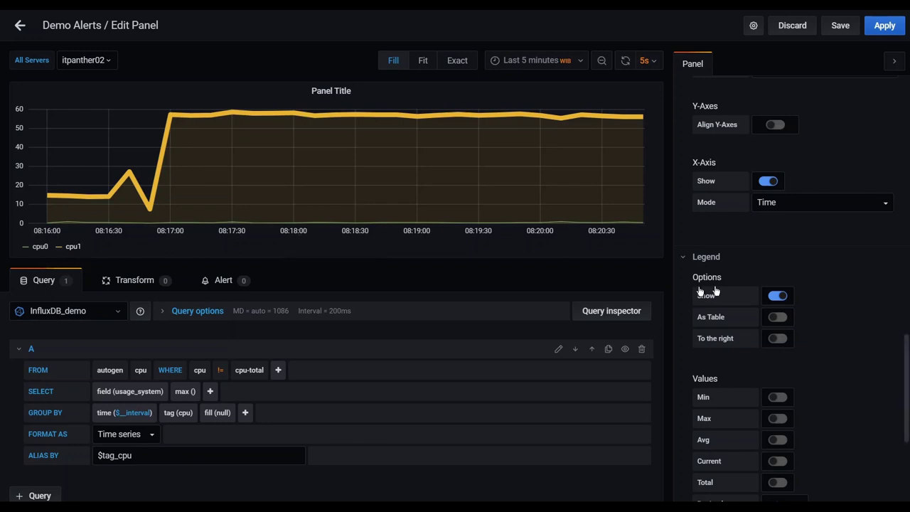
pyautogui.click(782, 320)
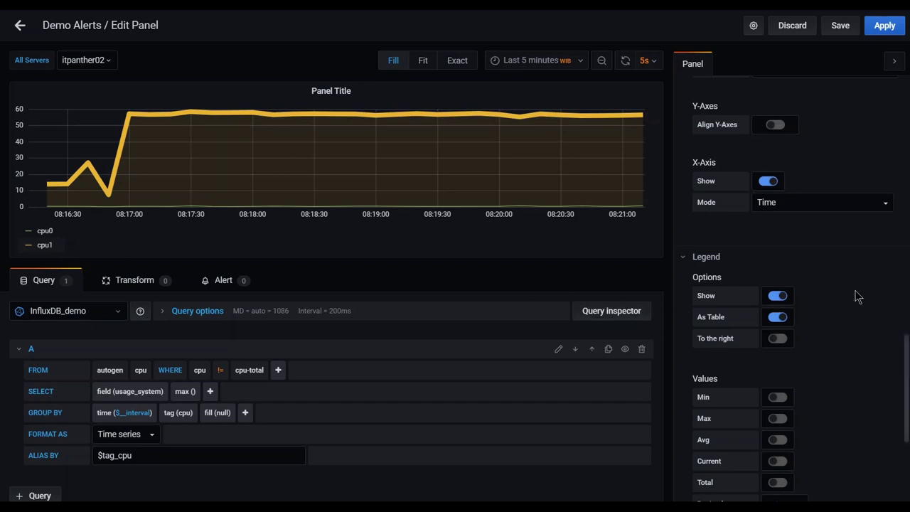
pyautogui.scroll(-2, 857, 297)
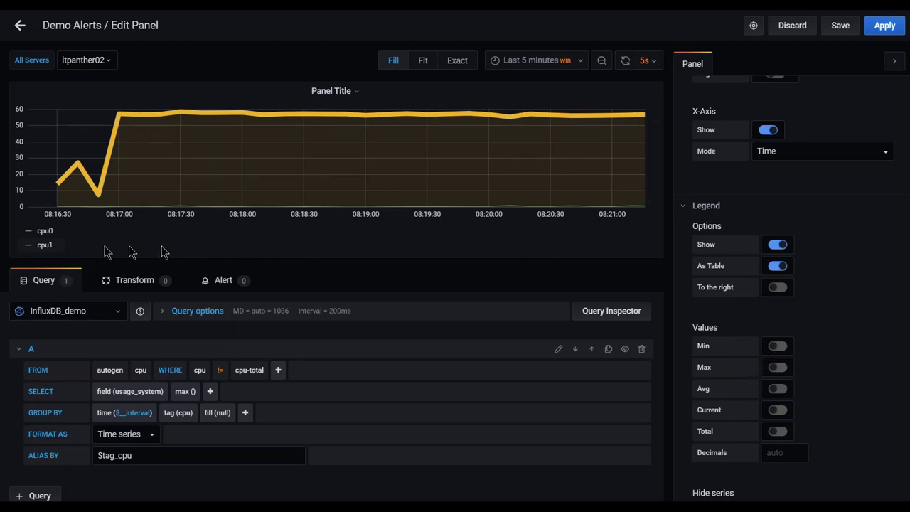
pyautogui.click(55, 245)
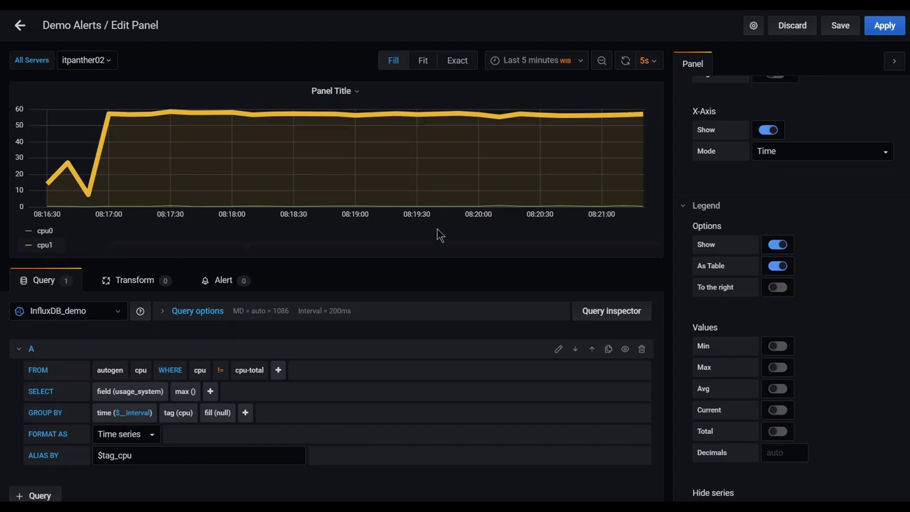
pyautogui.click(783, 288)
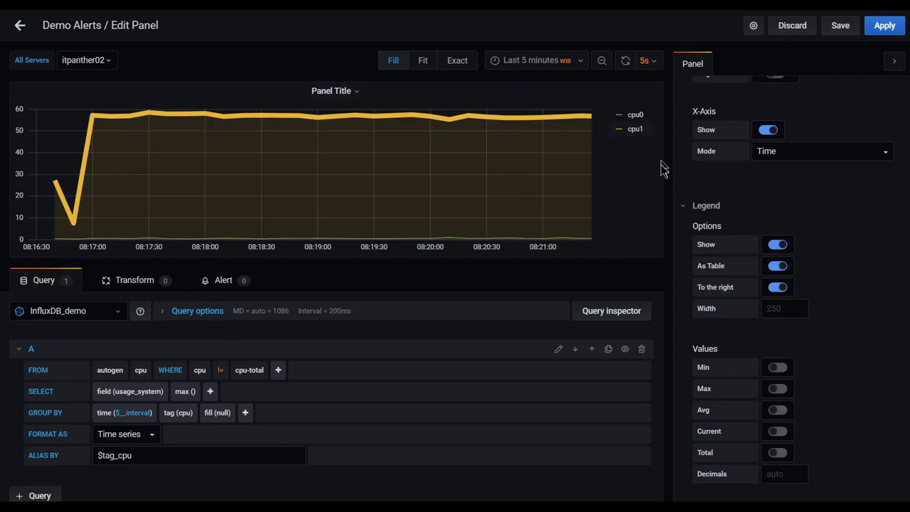
pyautogui.scroll(-2, 832, 274)
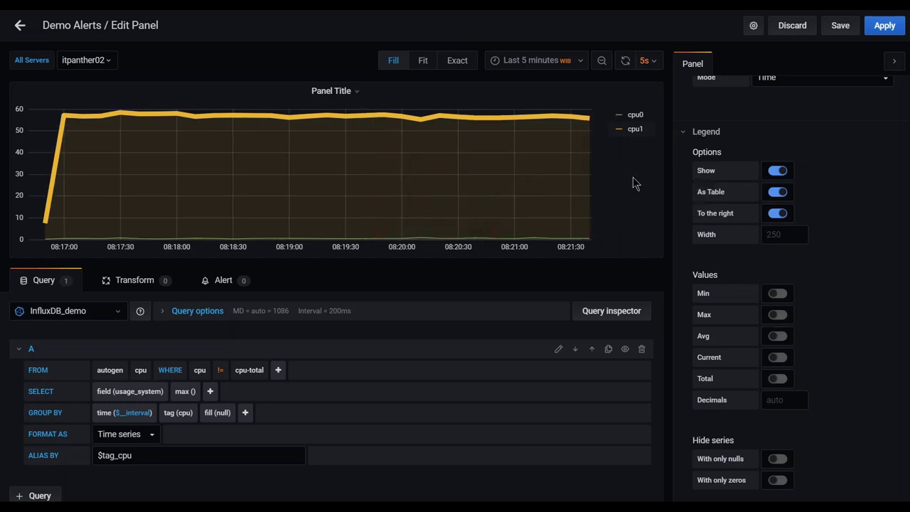
# Add Min, Max, Avg and Current value columns to the legend table.
pyautogui.click(778, 294)
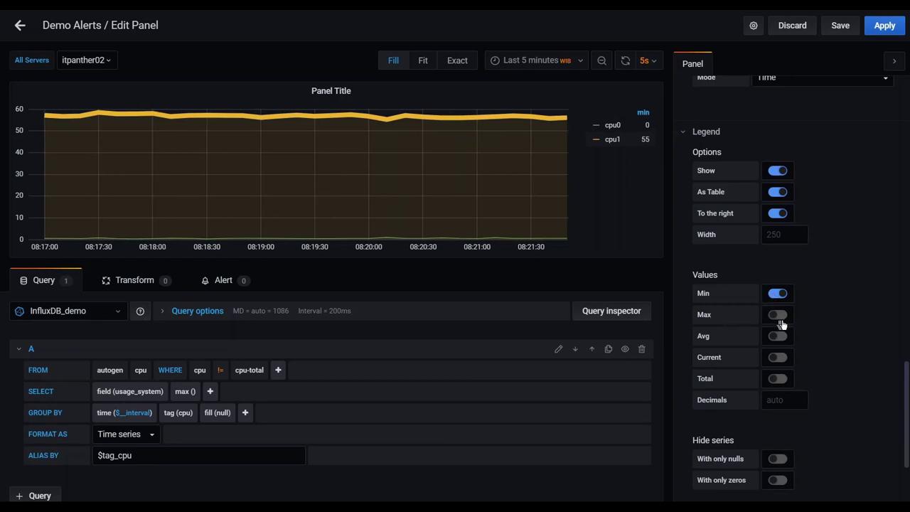
pyautogui.click(778, 315)
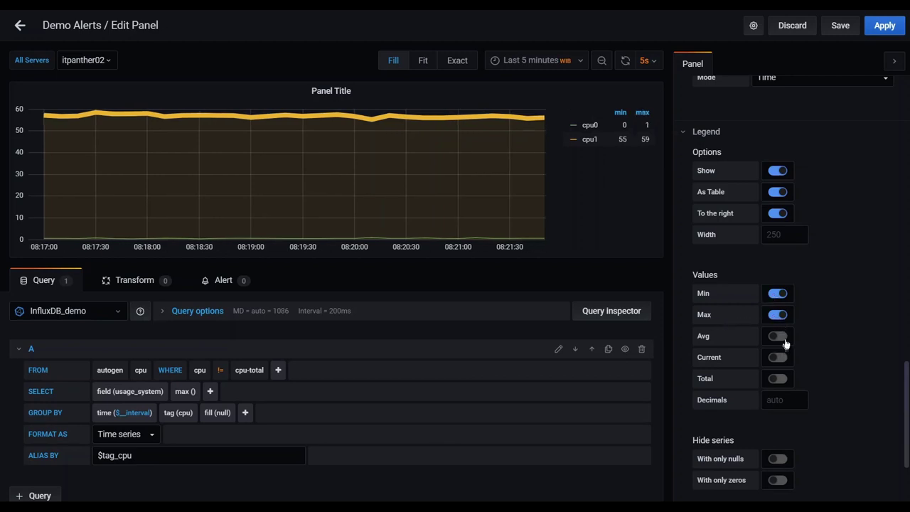
pyautogui.click(778, 336)
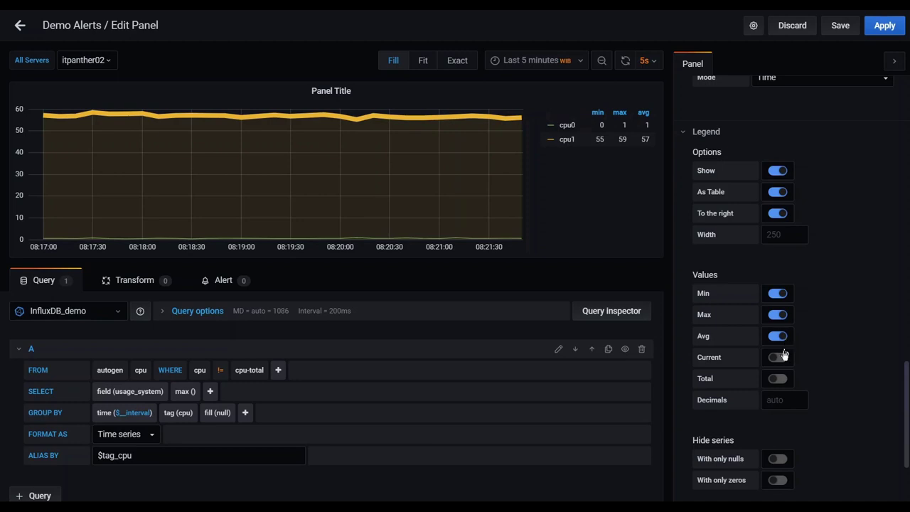
pyautogui.click(778, 357)
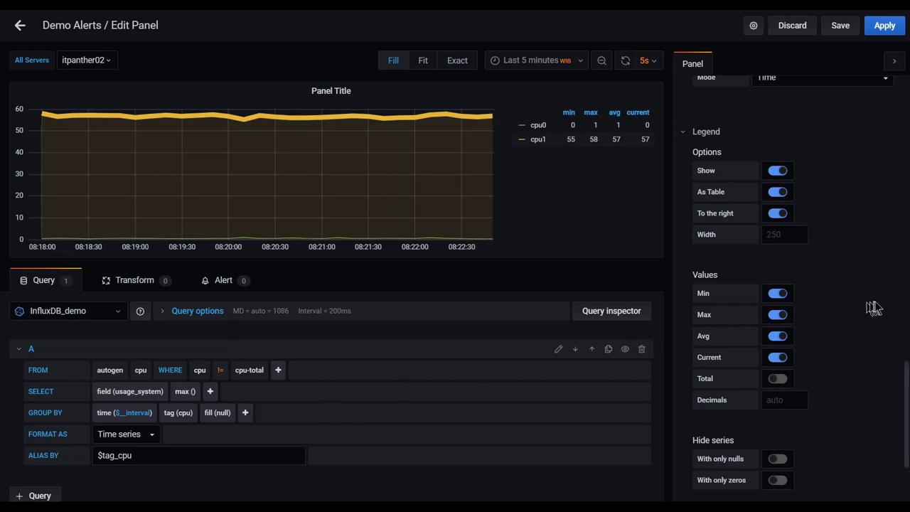
pyautogui.scroll(-2, 877, 306)
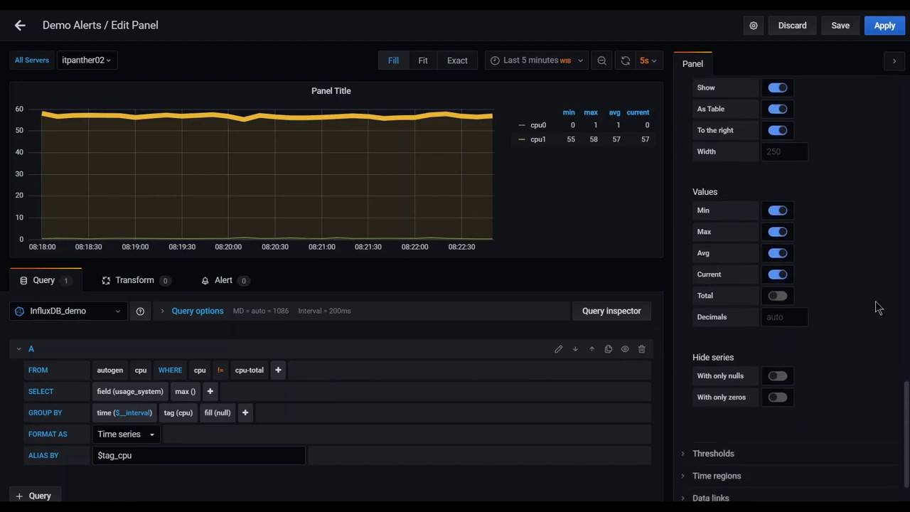
# Add a Total column to the legend, keeping it as a table right of the graph.
pyautogui.click(778, 293)
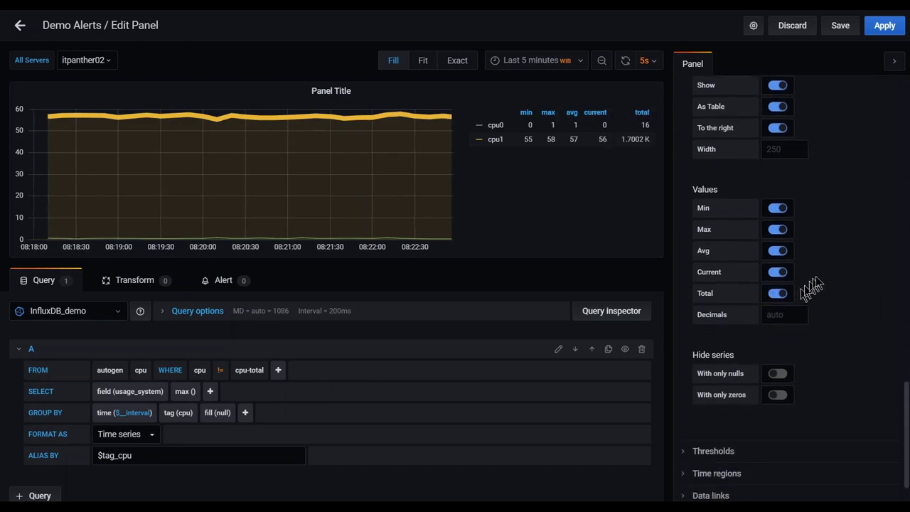
pyautogui.scroll(1, 842, 258)
pyautogui.scroll(1, 842, 258)
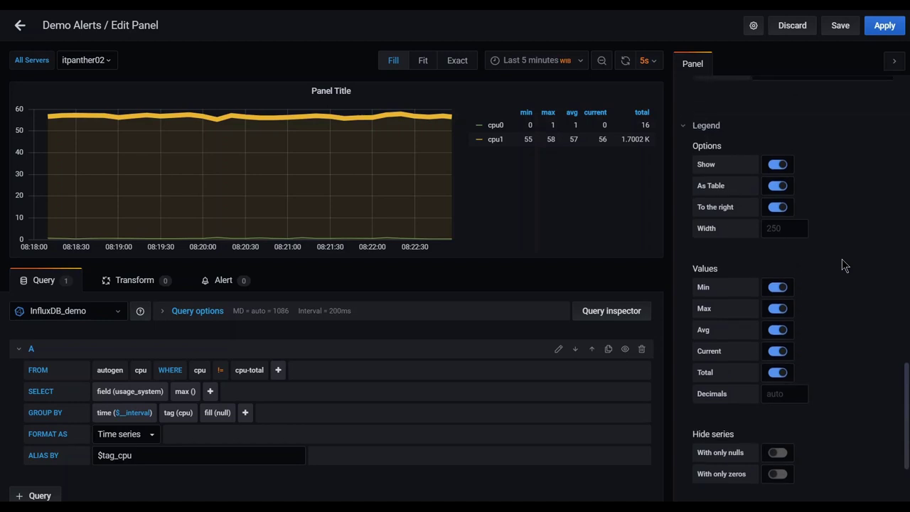
pyautogui.click(777, 186)
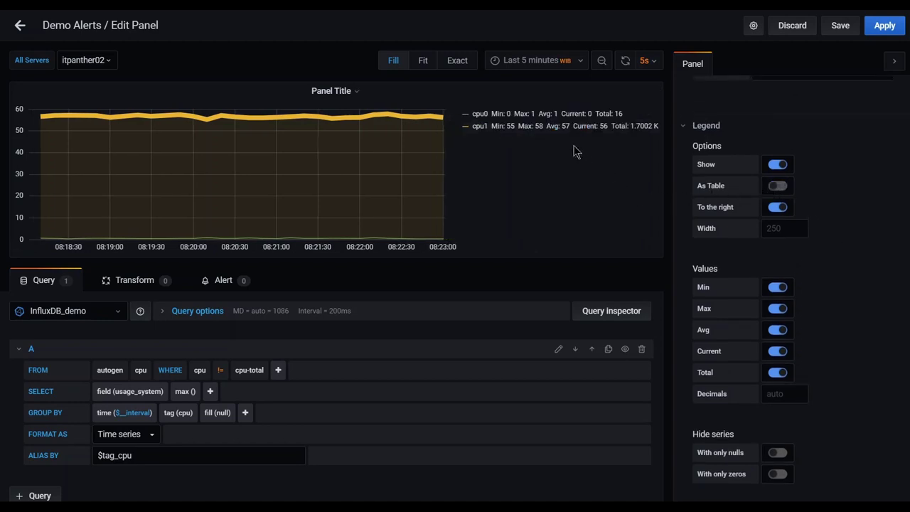
pyautogui.click(771, 209)
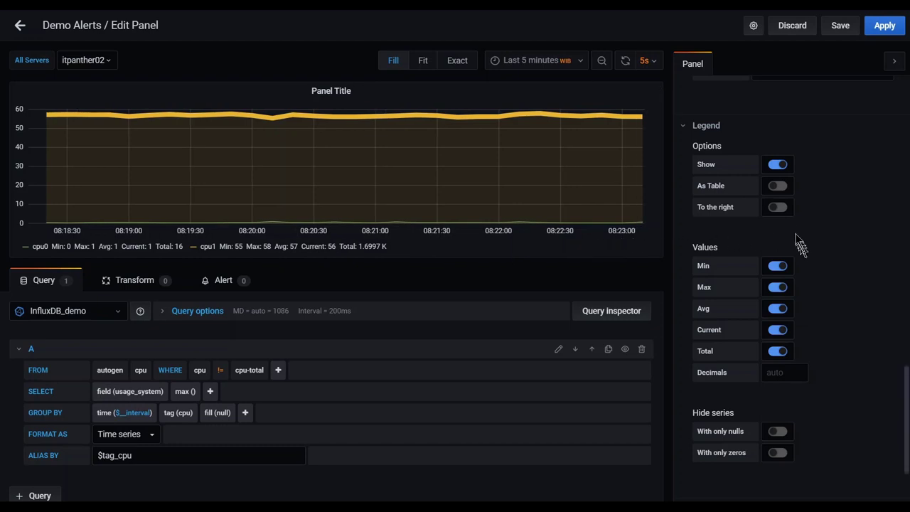
pyautogui.click(778, 186)
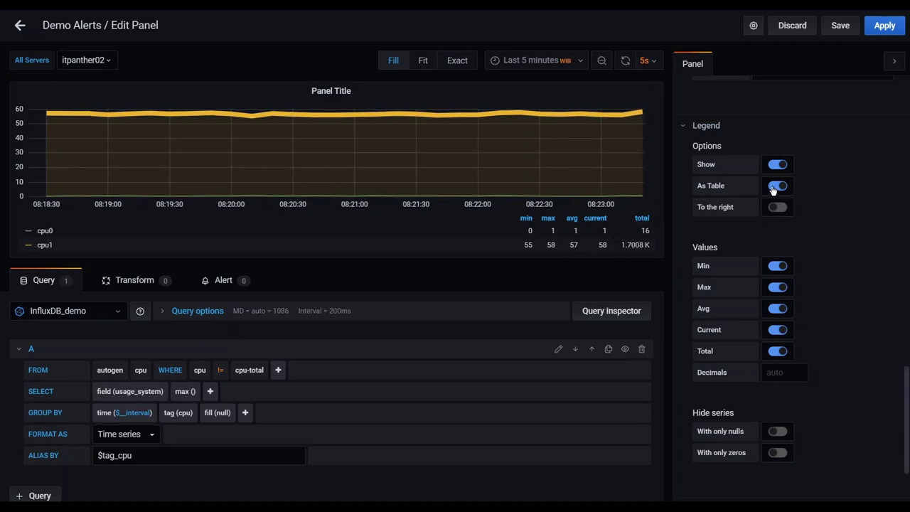
pyautogui.click(780, 206)
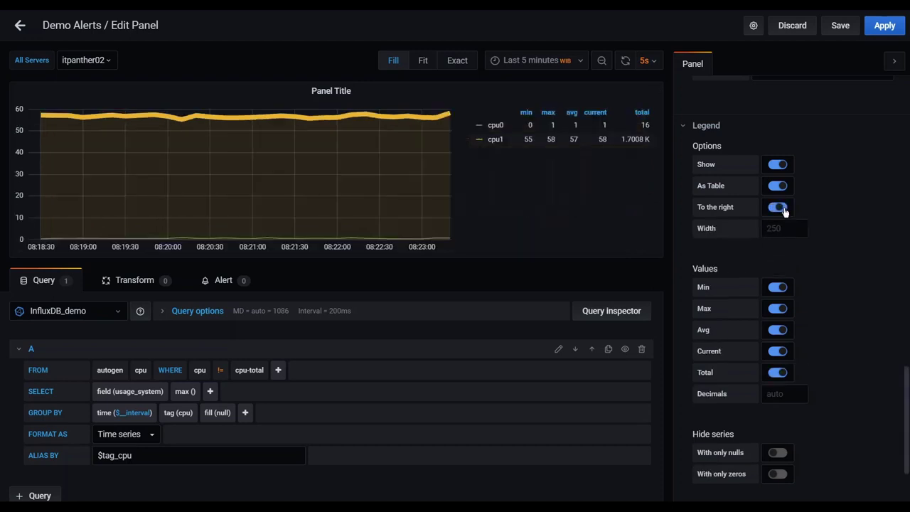
pyautogui.scroll(-5, 838, 275)
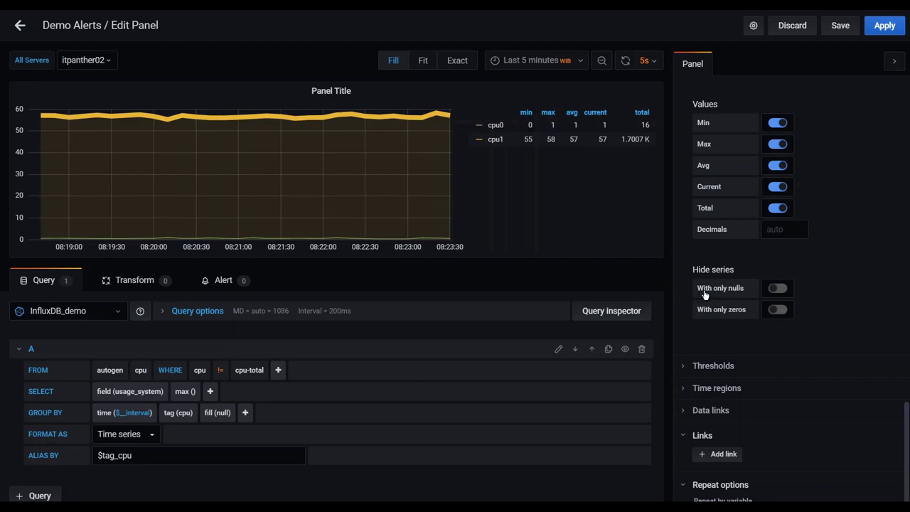
# Enable hiding series with only nulls and only zeros, then glance at the Thresholds section.
pyautogui.click(785, 291)
pyautogui.click(780, 310)
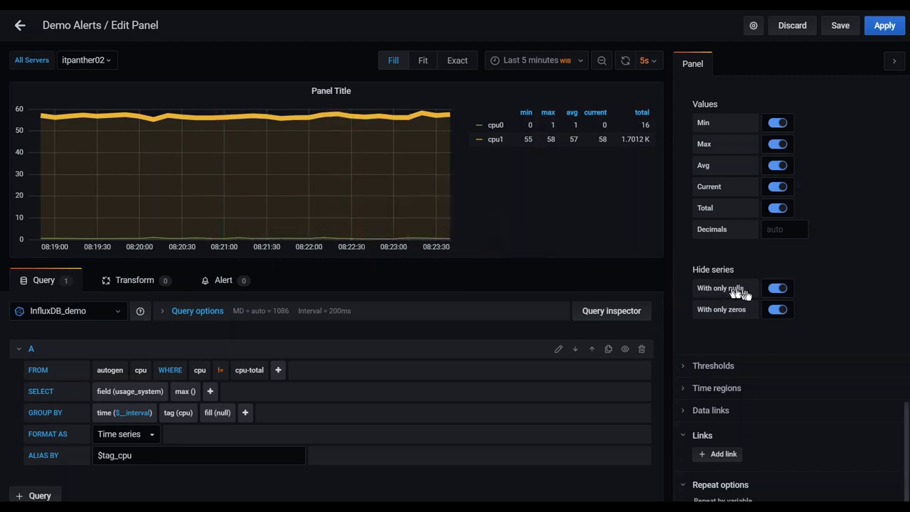
pyautogui.scroll(-1, 827, 298)
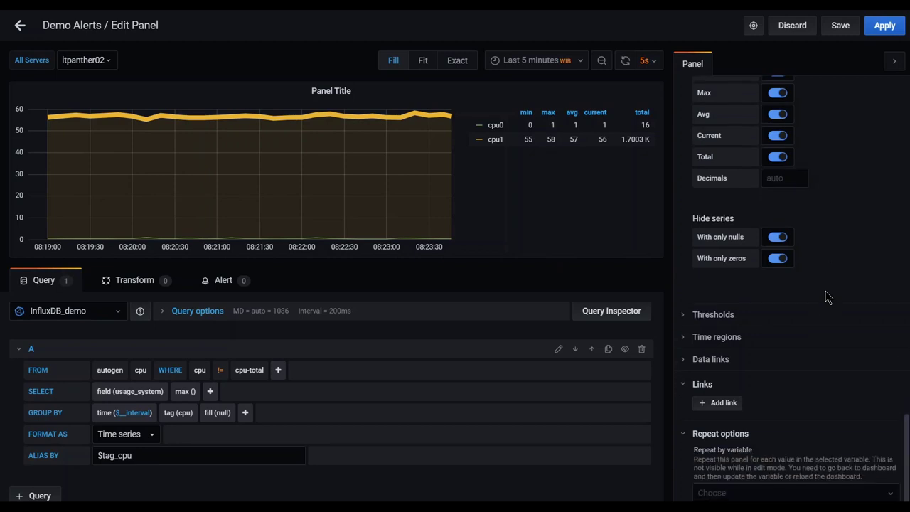
pyautogui.click(685, 319)
pyautogui.click(683, 315)
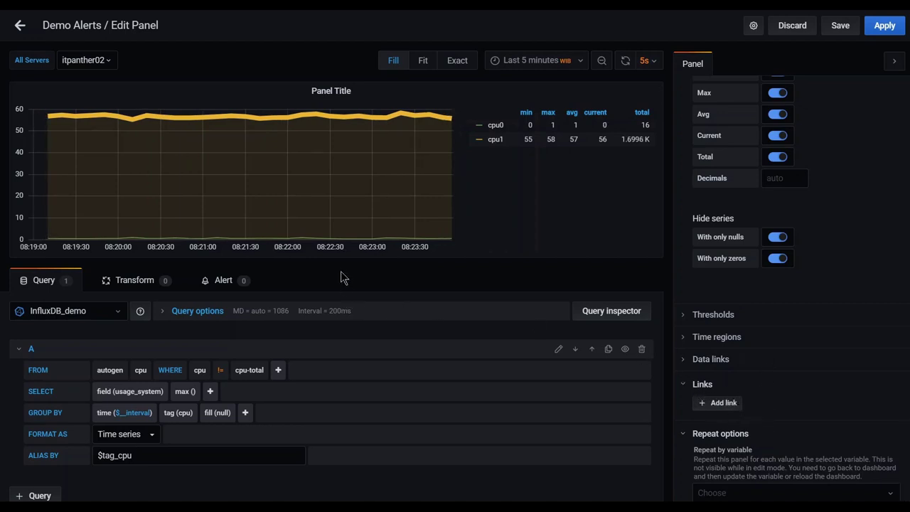
pyautogui.moveTo(151, 115)
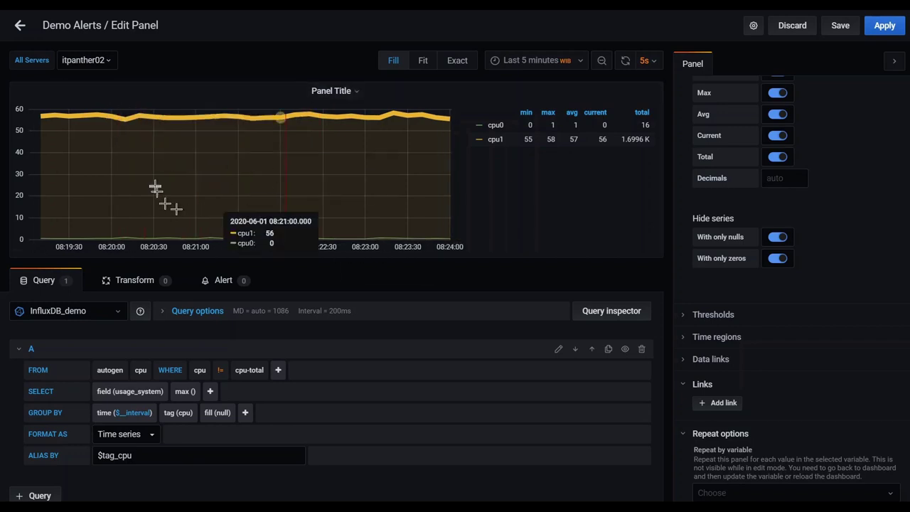
pyautogui.click(723, 403)
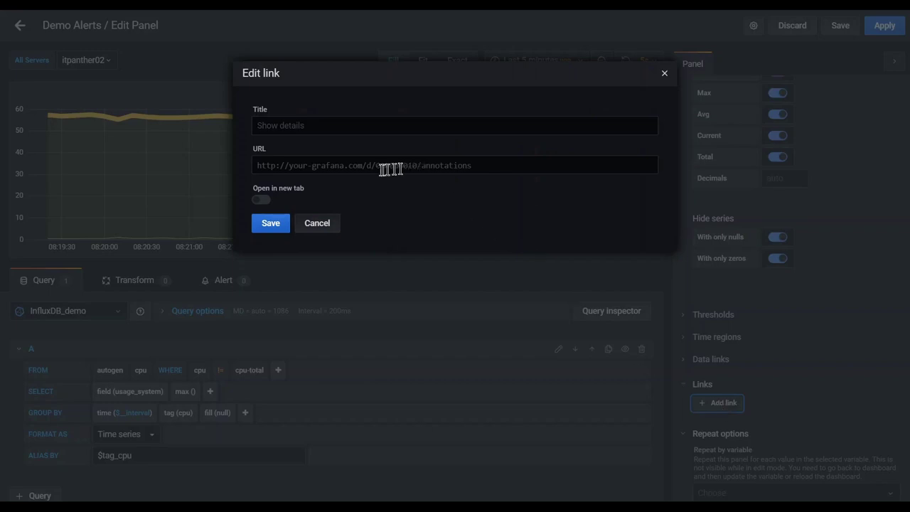
pyautogui.click(368, 166)
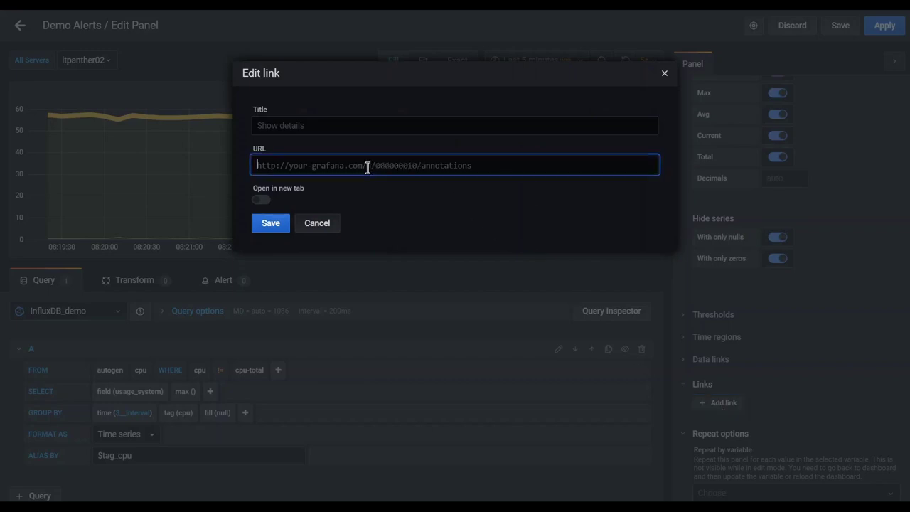
pyautogui.click(313, 130)
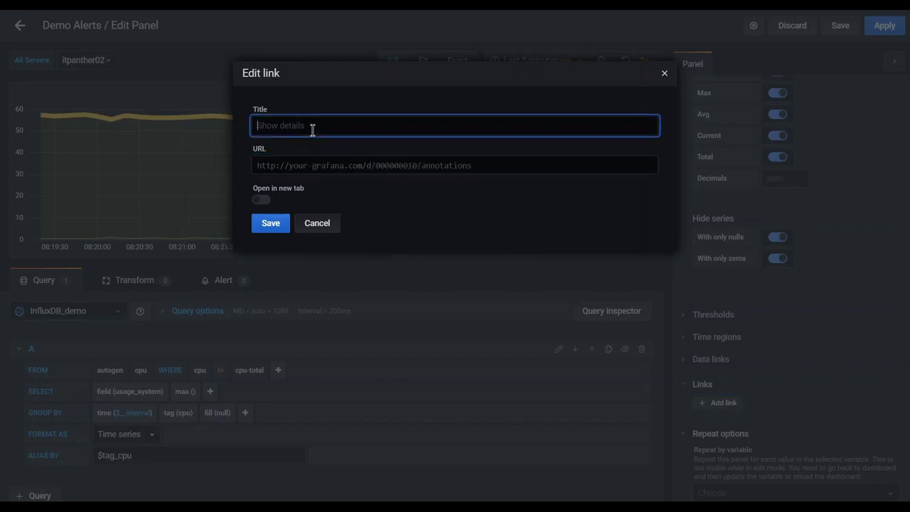
pyautogui.write('Read More')
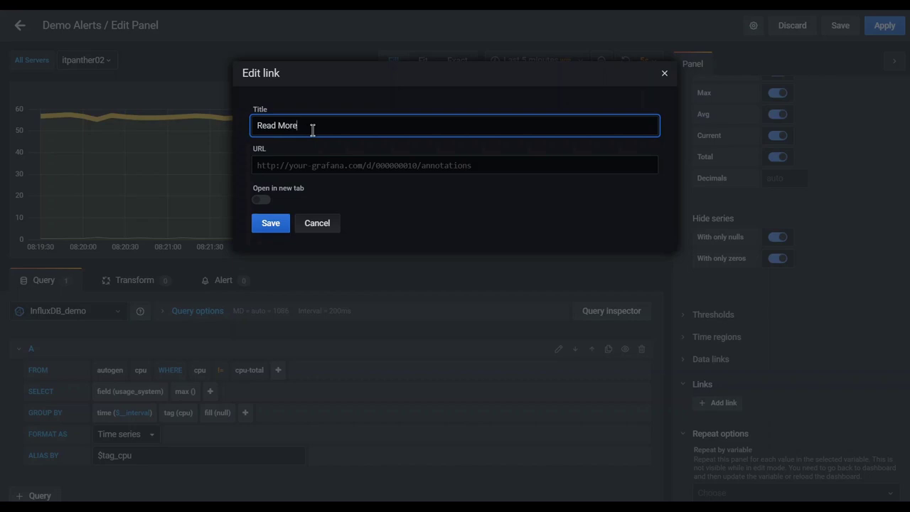
pyautogui.click(338, 167)
pyautogui.write('http://')
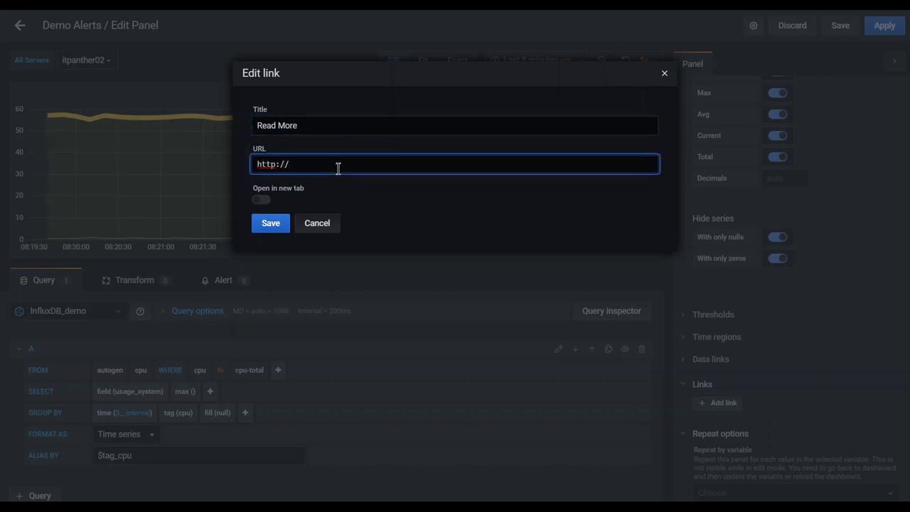
pyautogui.write('g')
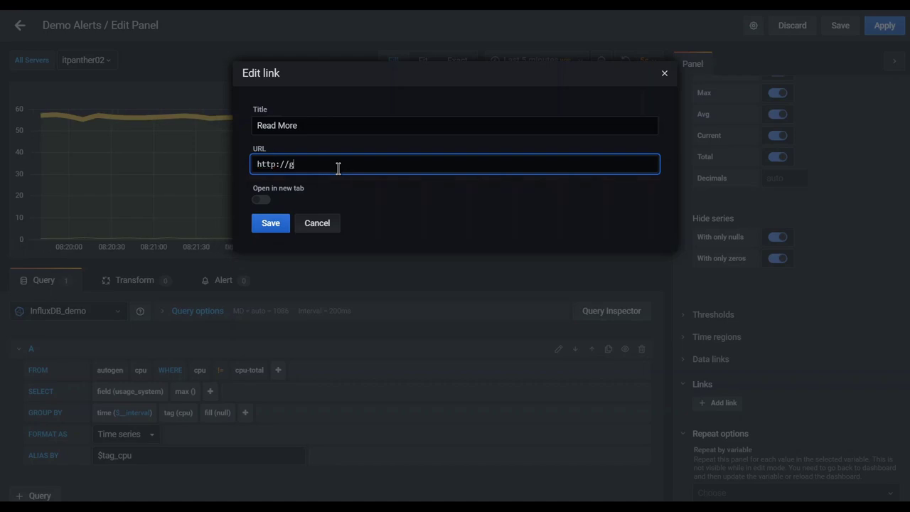
pyautogui.write('oogle.com')
pyautogui.moveTo(350, 167); pyautogui.dragTo(288, 167)
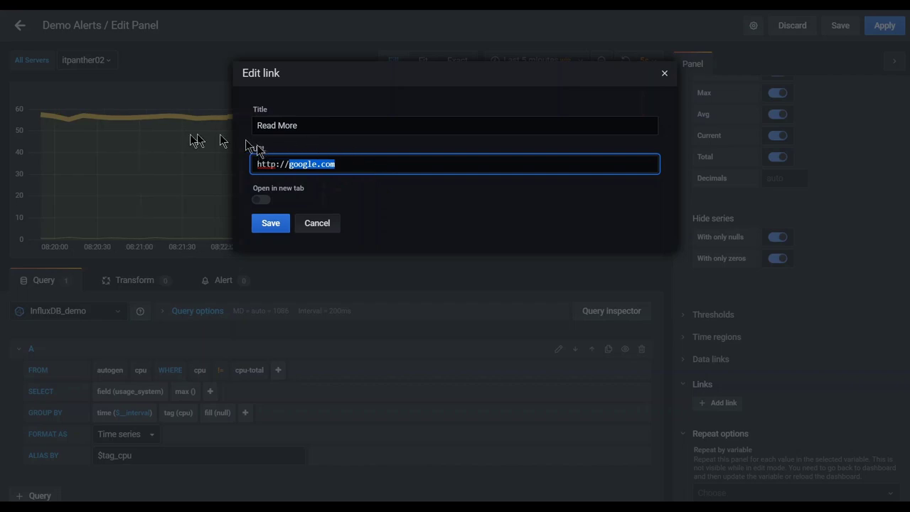
pyautogui.click(354, 165)
pyautogui.moveTo(353, 165); pyautogui.dragTo(279, 168)
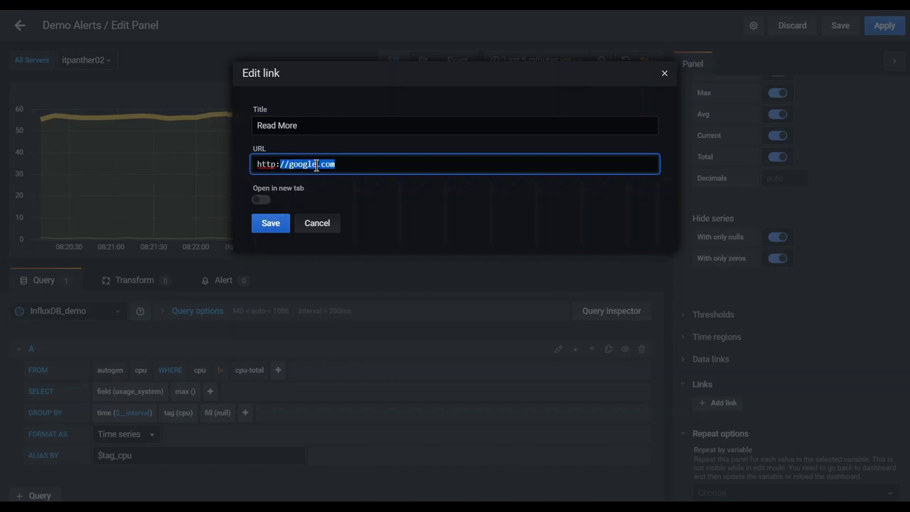
pyautogui.click(267, 205)
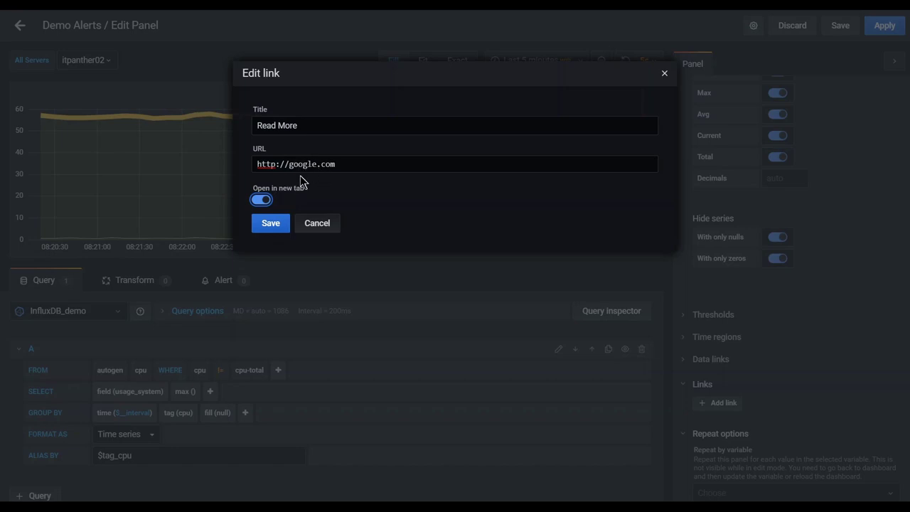
pyautogui.click(270, 225)
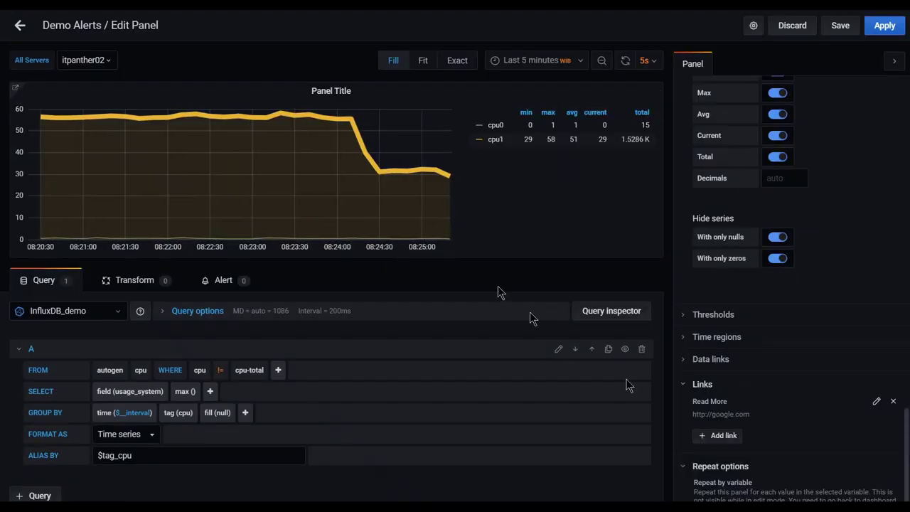
pyautogui.moveTo(17, 91)
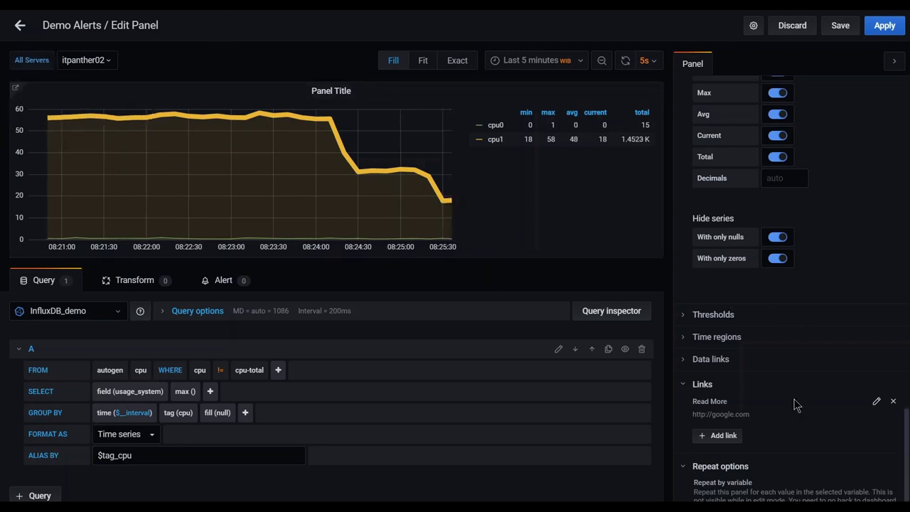
# Scroll back up through the panel options to the top of the editor.
pyautogui.scroll(-1, 797, 402)
pyautogui.scroll(10, 797, 404)
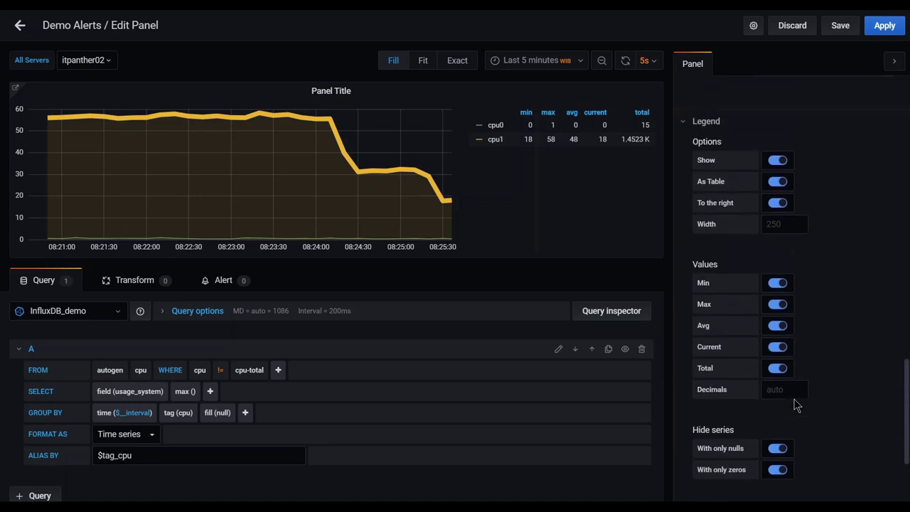
pyautogui.scroll(7, 826, 317)
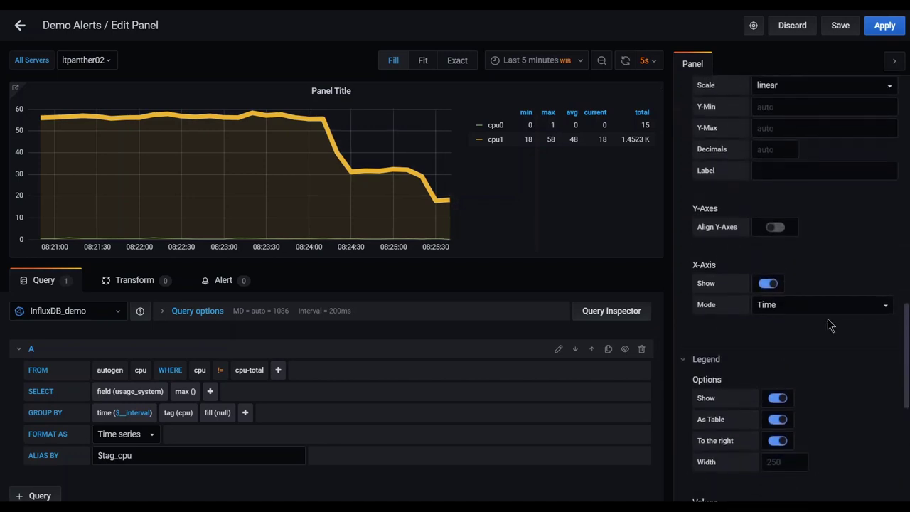
pyautogui.scroll(5, 773, 381)
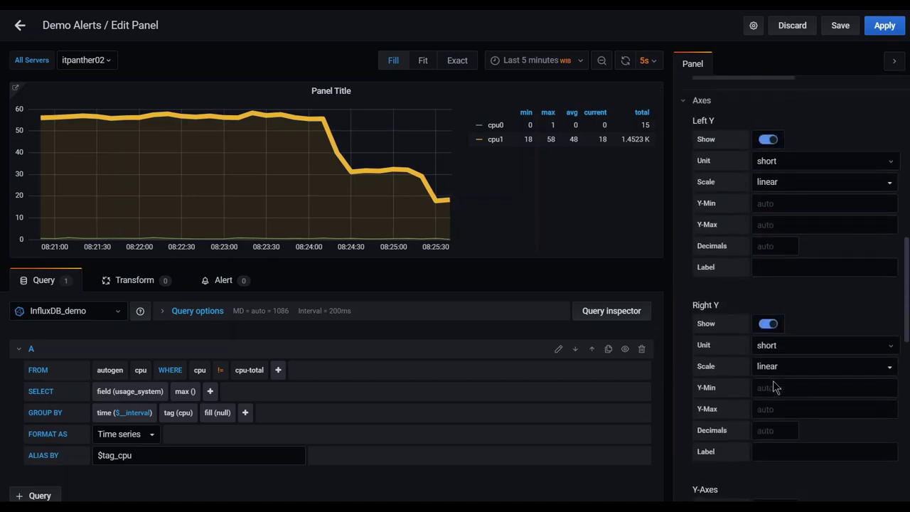
pyautogui.scroll(1, 808, 262)
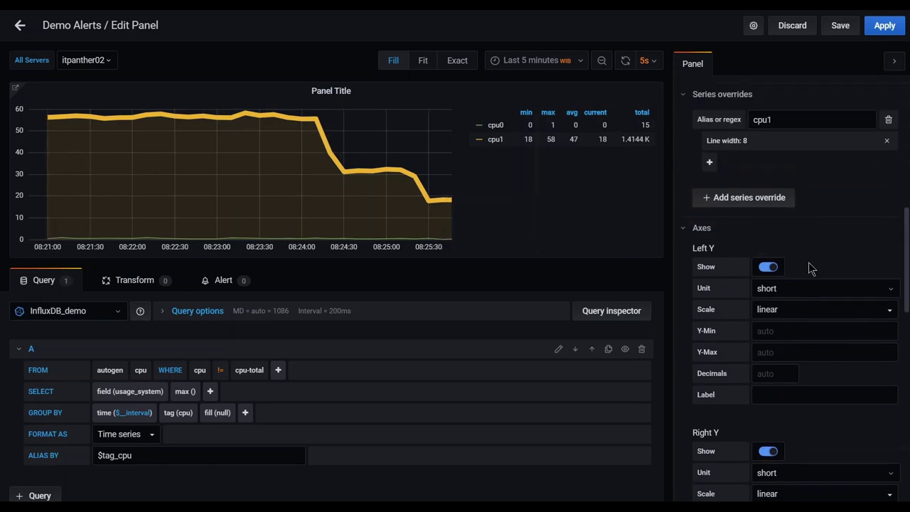
pyautogui.scroll(3, 808, 262)
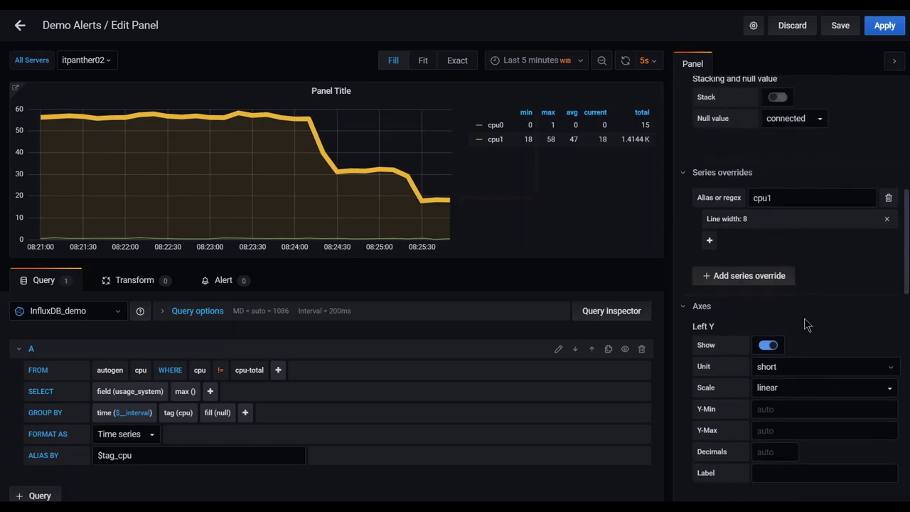
pyautogui.scroll(3, 809, 321)
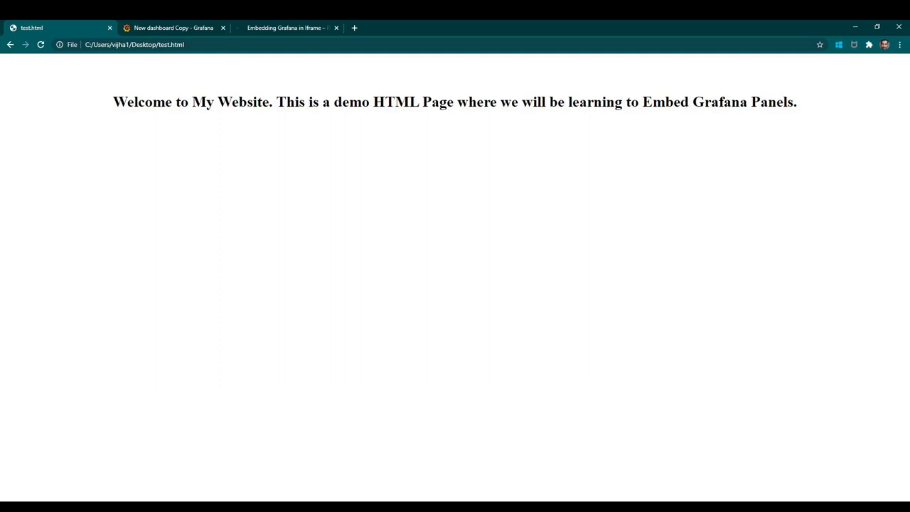
pyautogui.hotkey('alt', 'Tab')
pyautogui.scroll(-1, 361, 336)
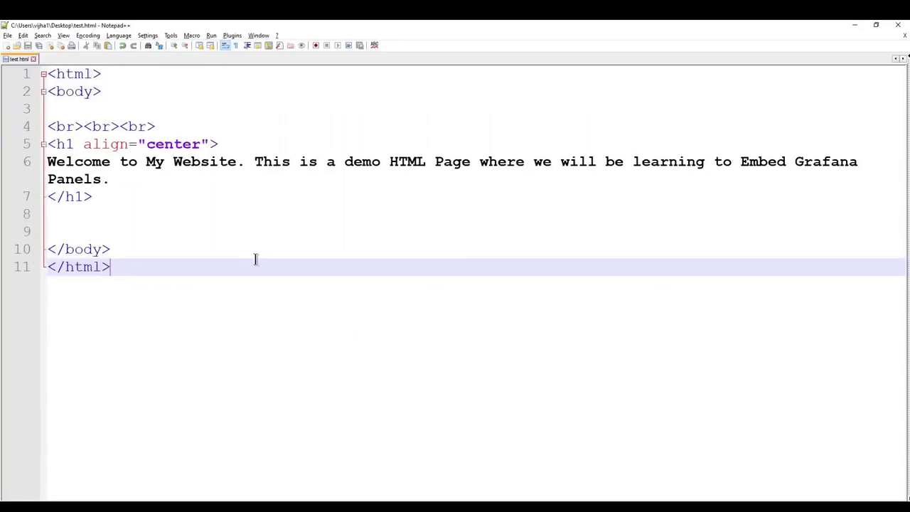
pyautogui.click(68, 74)
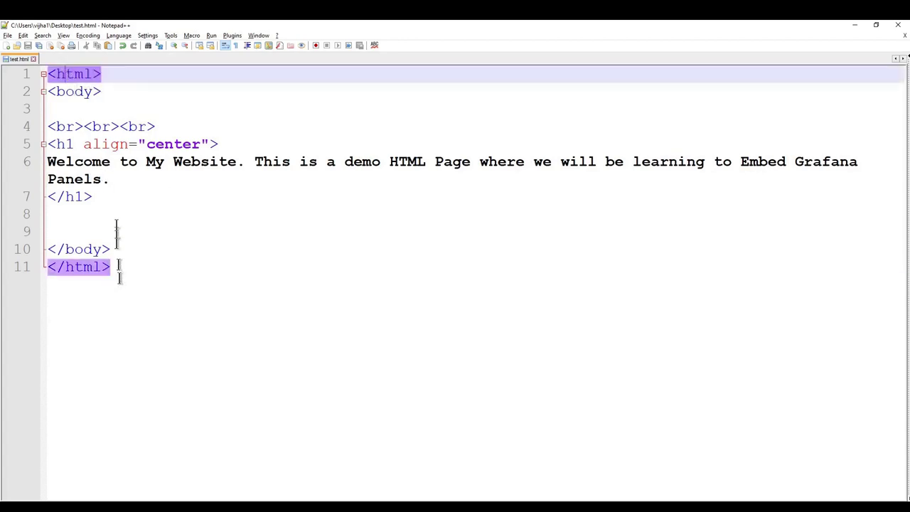
pyautogui.click(81, 92)
pyautogui.moveTo(62, 126); pyautogui.dragTo(96, 197)
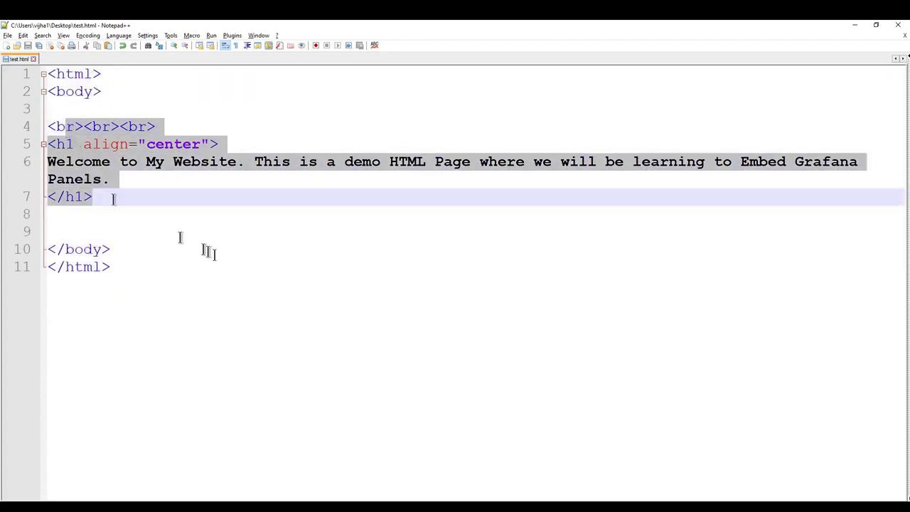
pyautogui.click(215, 254)
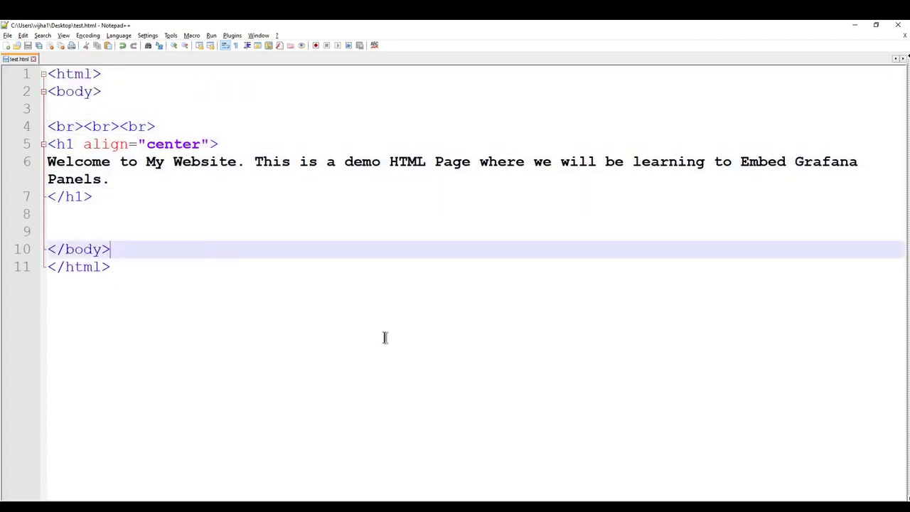
pyautogui.moveTo(346, 506)
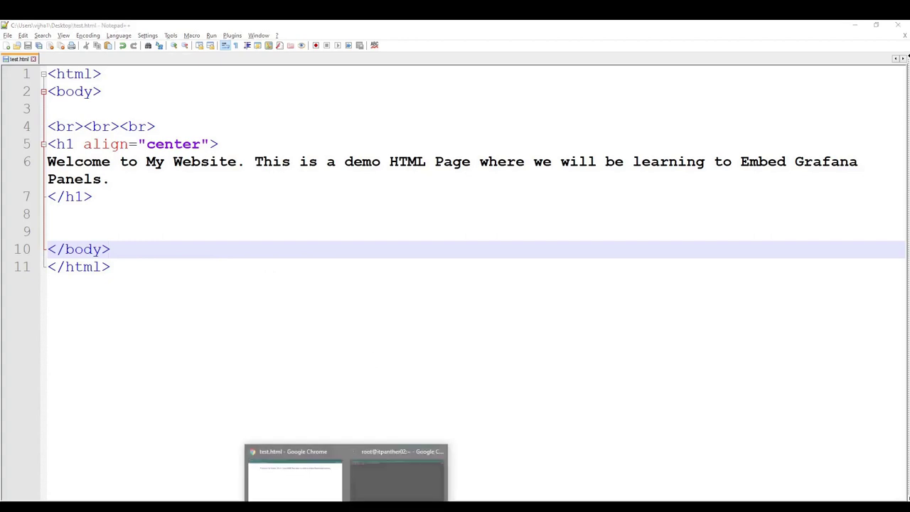
pyautogui.click(324, 496)
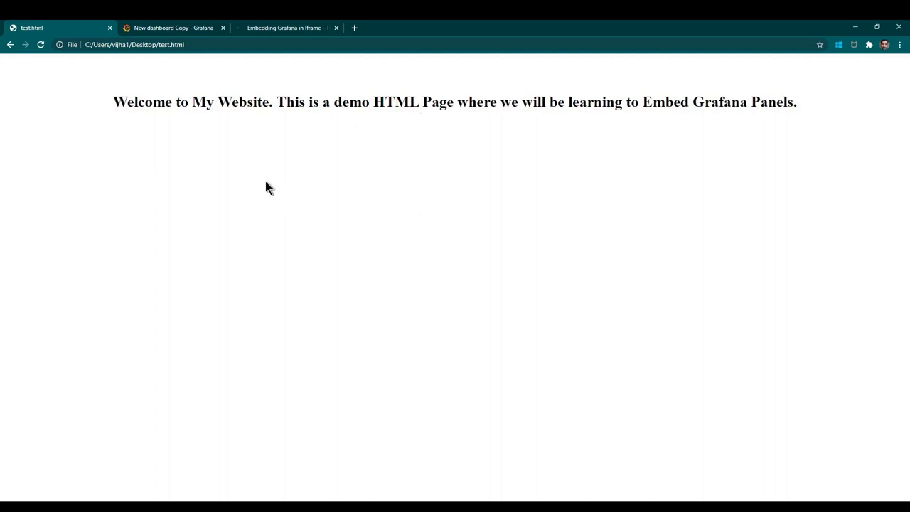
# Switch between the test.html and Grafana tabs, then go to the 'Embedding Grafana in Iframe' article.
pyautogui.click(183, 27)
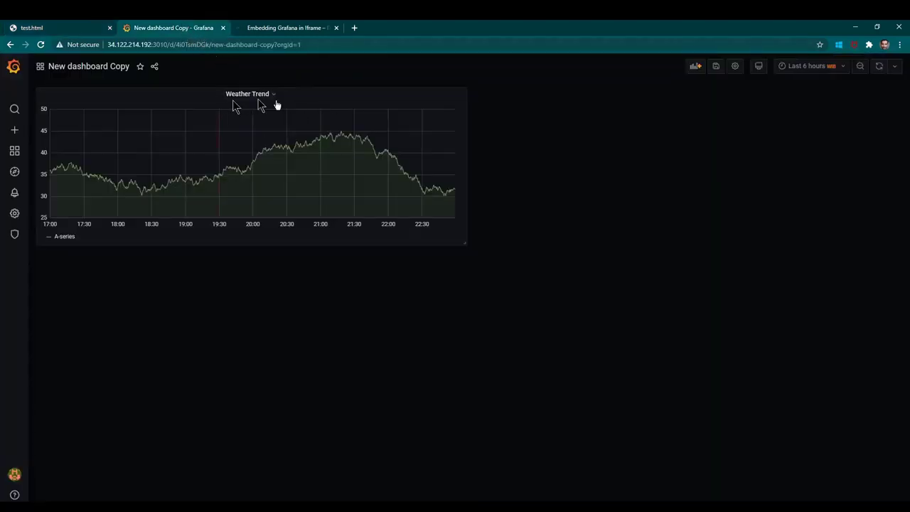
pyautogui.click(63, 27)
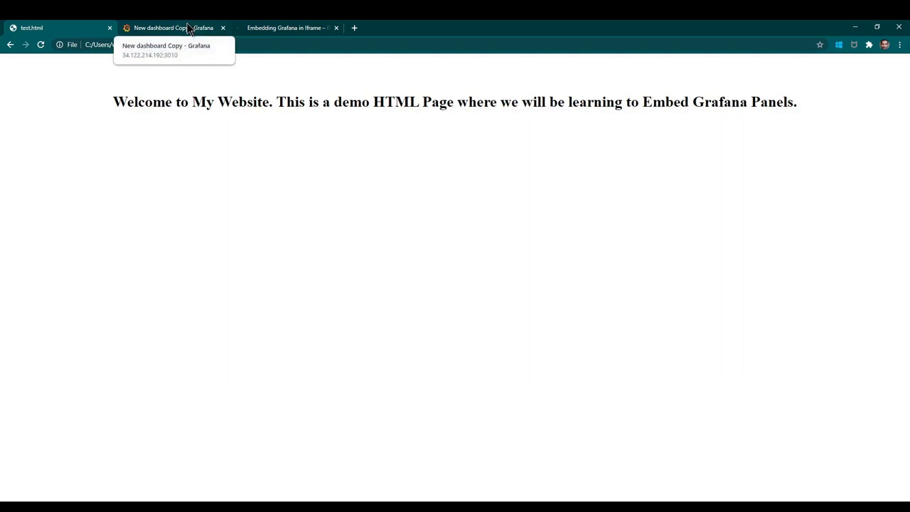
pyautogui.click(189, 29)
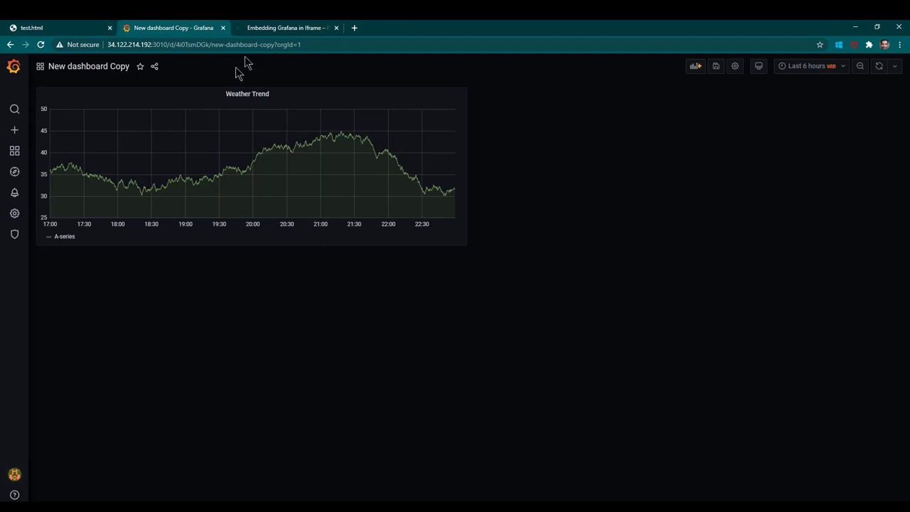
pyautogui.click(285, 28)
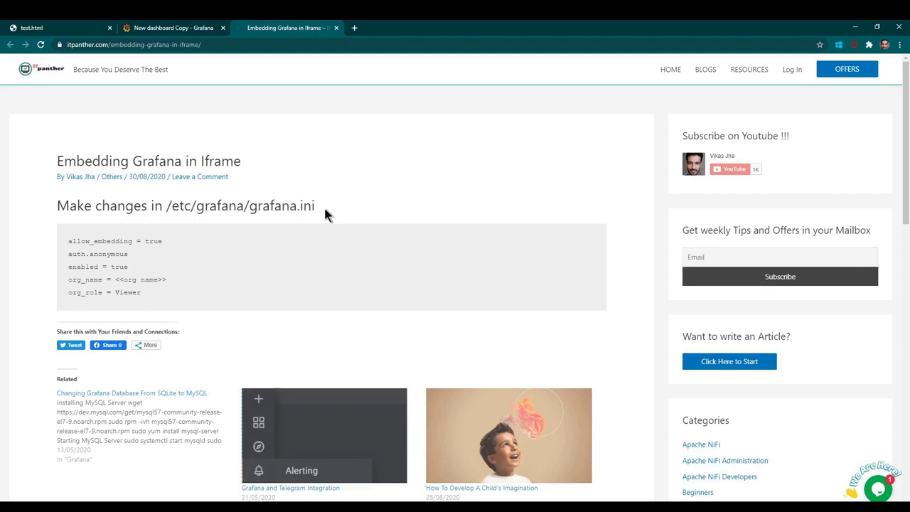
# Highlight the /etc/grafana/grafana.ini path and code block settings, then return to the dashboard.
pyautogui.moveTo(249, 205); pyautogui.dragTo(324, 211)
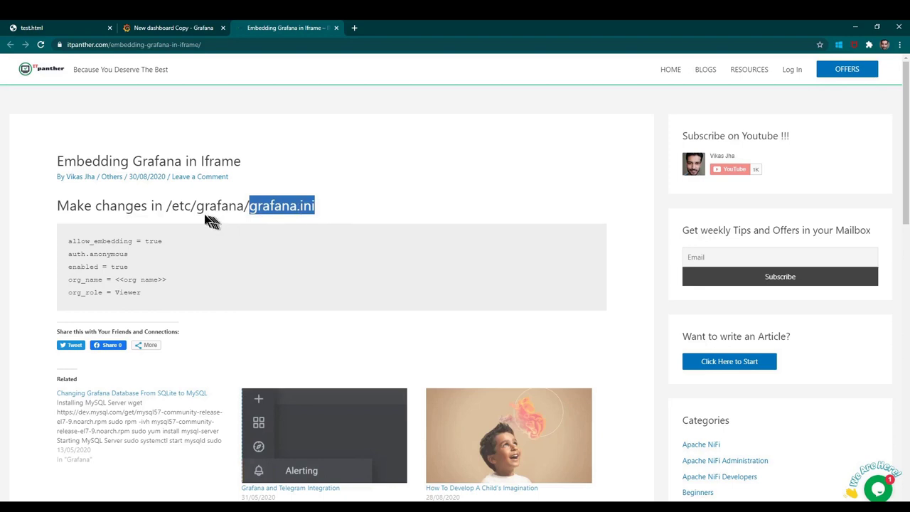
pyautogui.moveTo(170, 206); pyautogui.dragTo(319, 209)
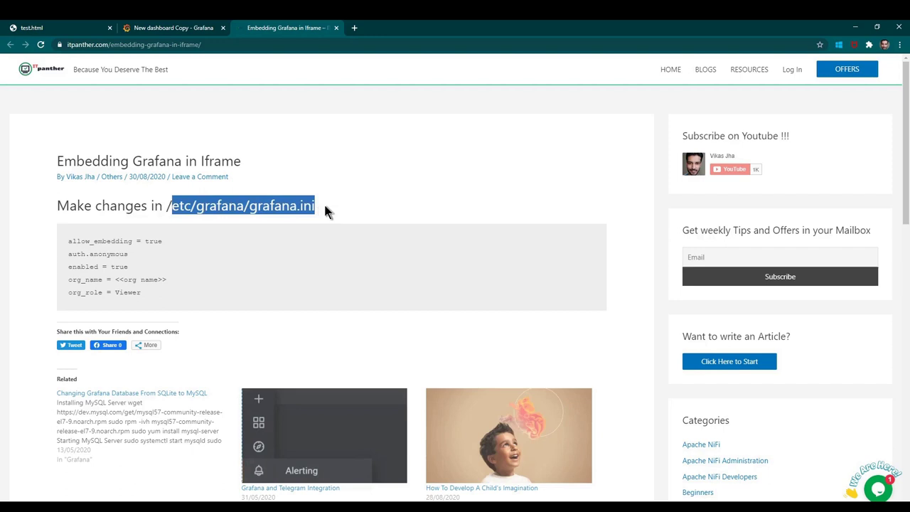
pyautogui.click(324, 207)
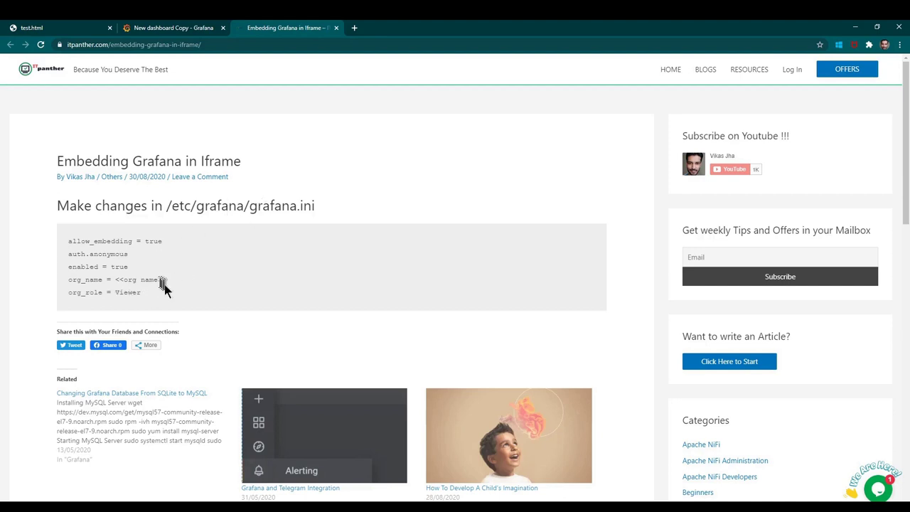
pyautogui.moveTo(151, 299); pyautogui.dragTo(66, 248)
pyautogui.click(173, 243)
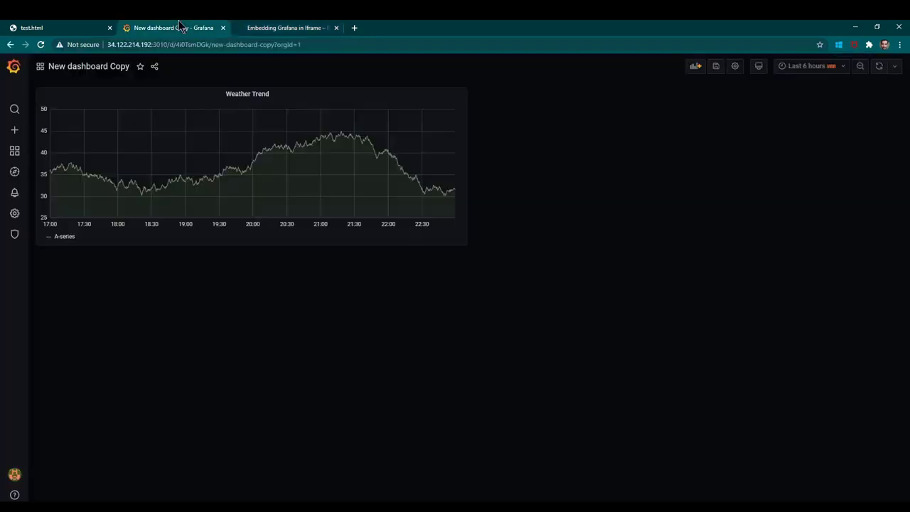
pyautogui.click(178, 27)
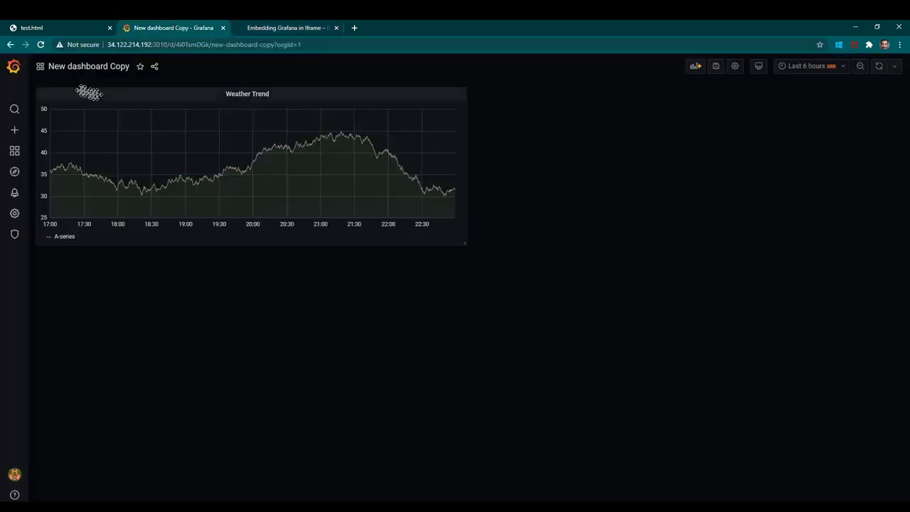
# Open Server Admin > Settings in a new browser tab.
pyautogui.moveTo(15, 213)
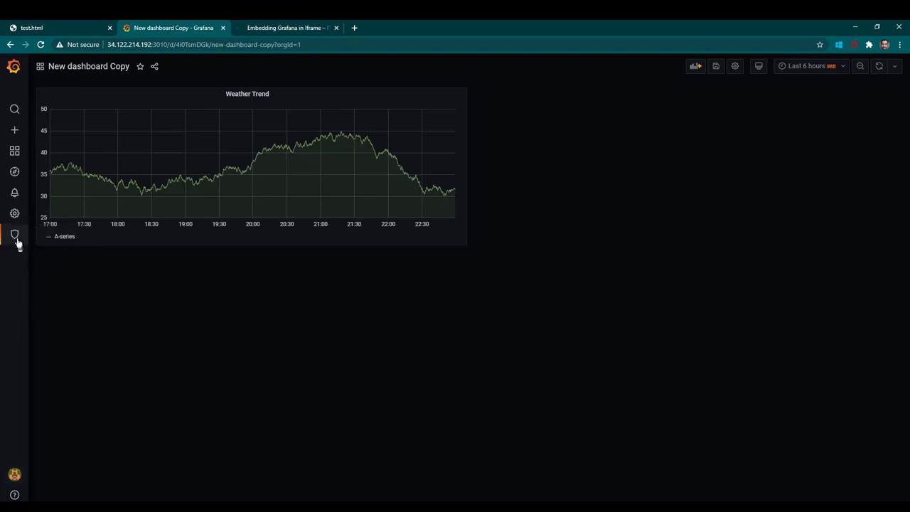
pyautogui.moveTo(16, 240)
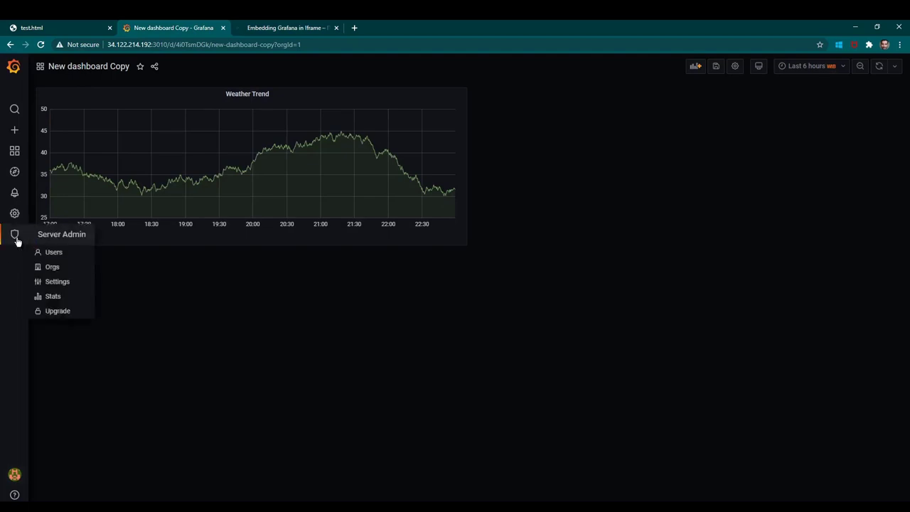
pyautogui.middleClick(57, 281)
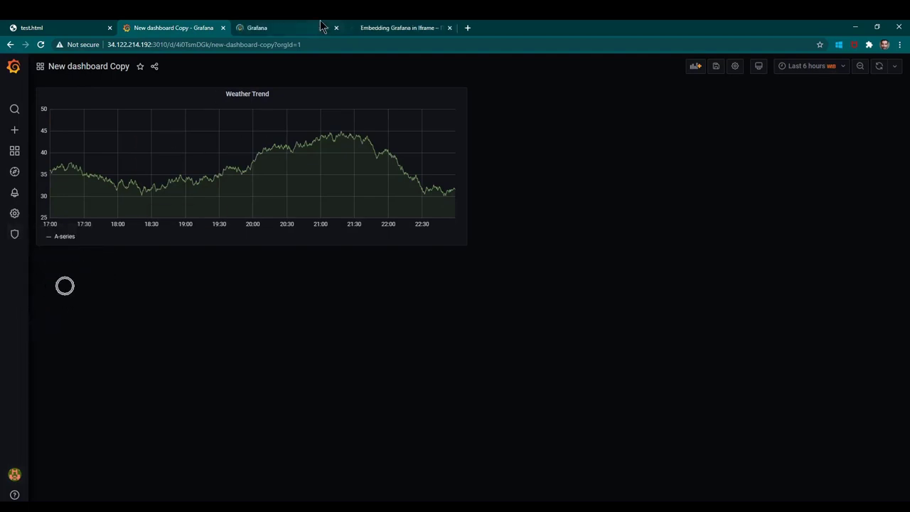
pyautogui.click(319, 28)
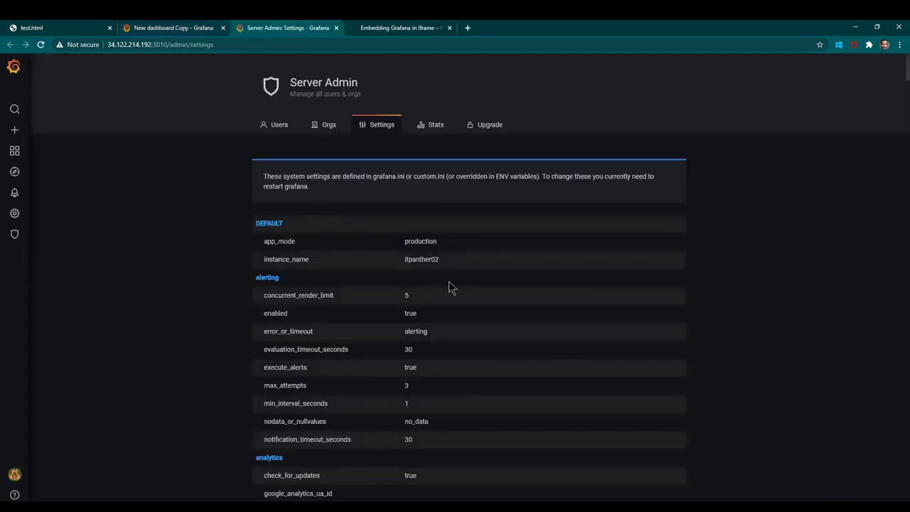
# Search the server settings for 'embedd' and 'anonym', then switch to the SSH terminal.
pyautogui.hotkey('ctrl', 'f')
pyautogui.write('embed')
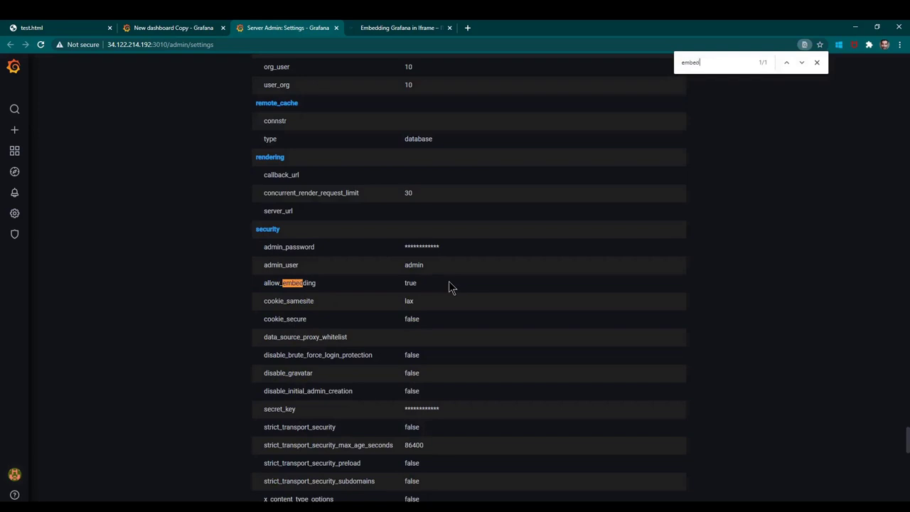
pyautogui.write('d')
pyautogui.hotkey('ctrl', 'a')
pyautogui.write('anyn')
pyautogui.press('BackSpace')
pyautogui.press('BackSpace')
pyautogui.write('onym')
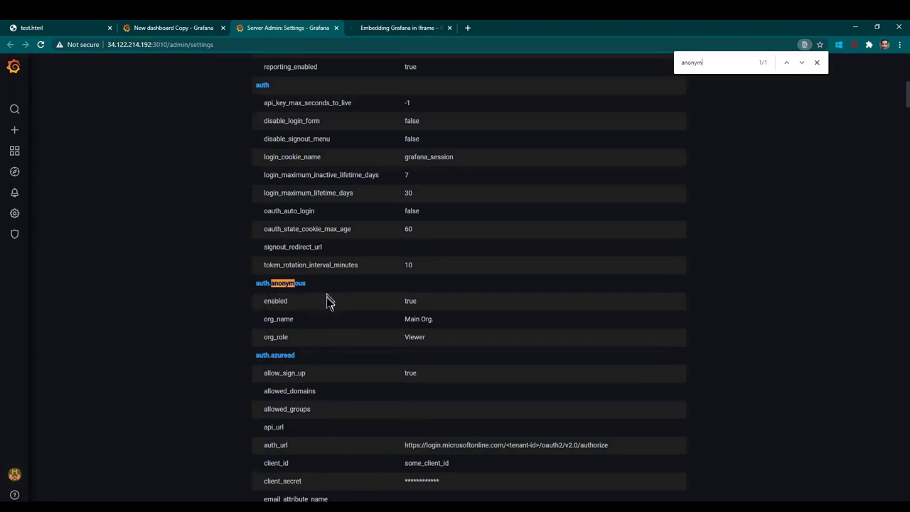
pyautogui.moveTo(263, 301); pyautogui.dragTo(295, 307)
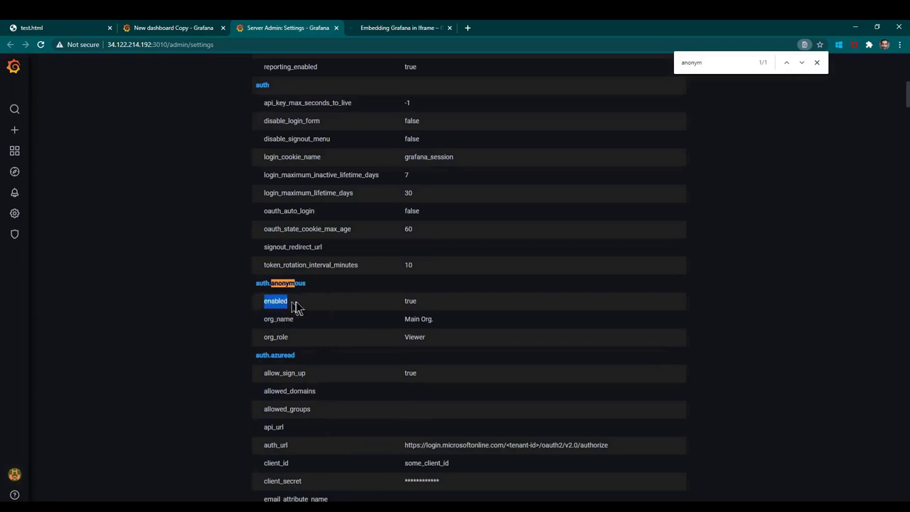
pyautogui.click(424, 310)
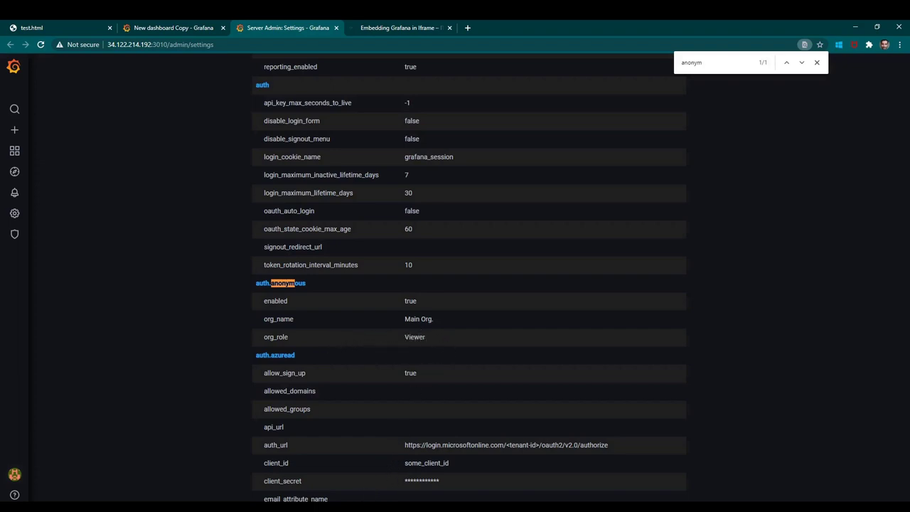
pyautogui.moveTo(346, 509)
pyautogui.click(372, 488)
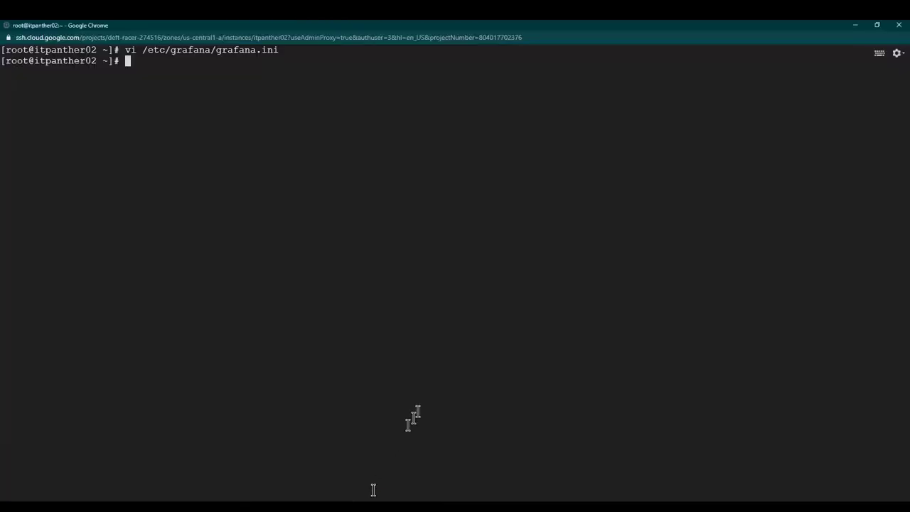
# Reopen /etc/grafana/grafana.ini in vi past the swap-file warning and find the allow_embedding = true line.
pyautogui.press('Up')
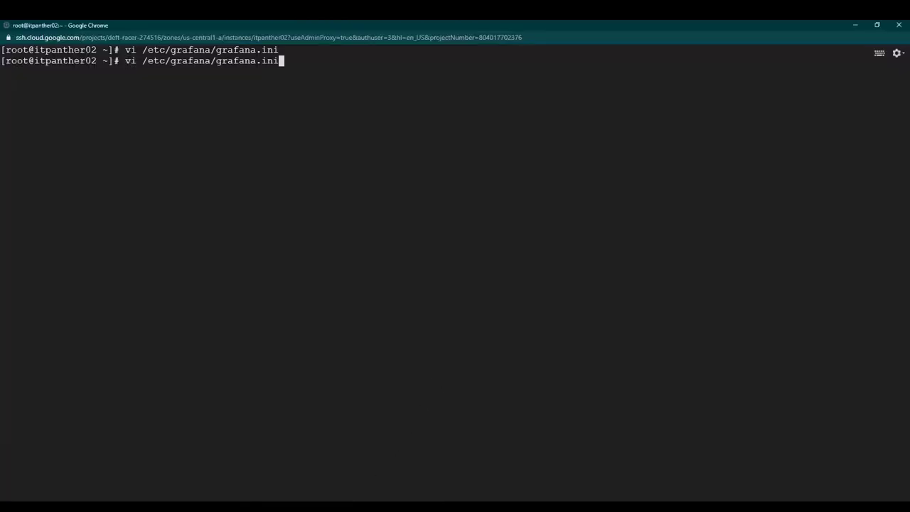
pyautogui.press('Return')
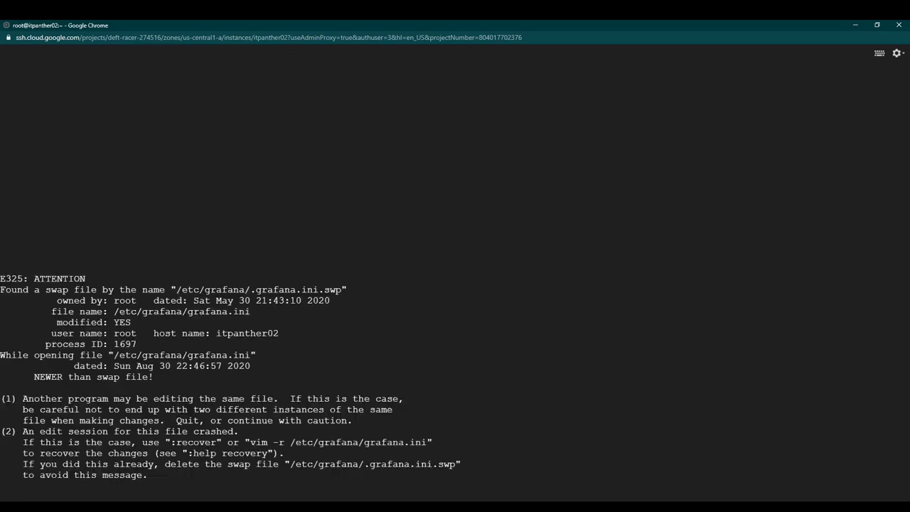
pyautogui.press('e')
pyautogui.press('Return')
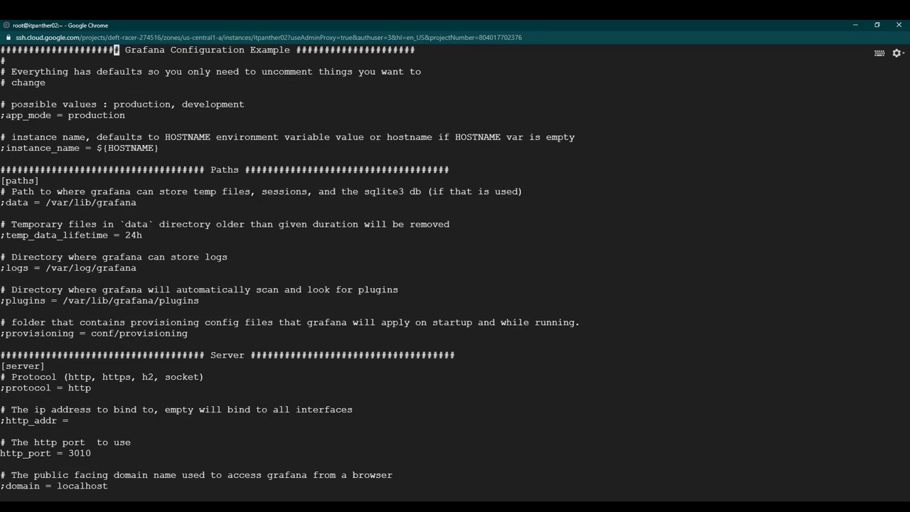
pyautogui.write('/embed')
pyautogui.press('Return')
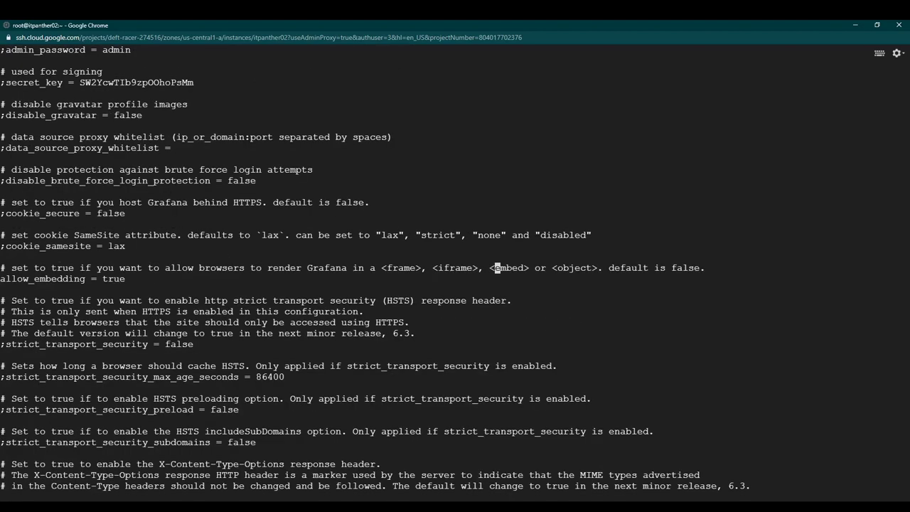
pyautogui.press('j')
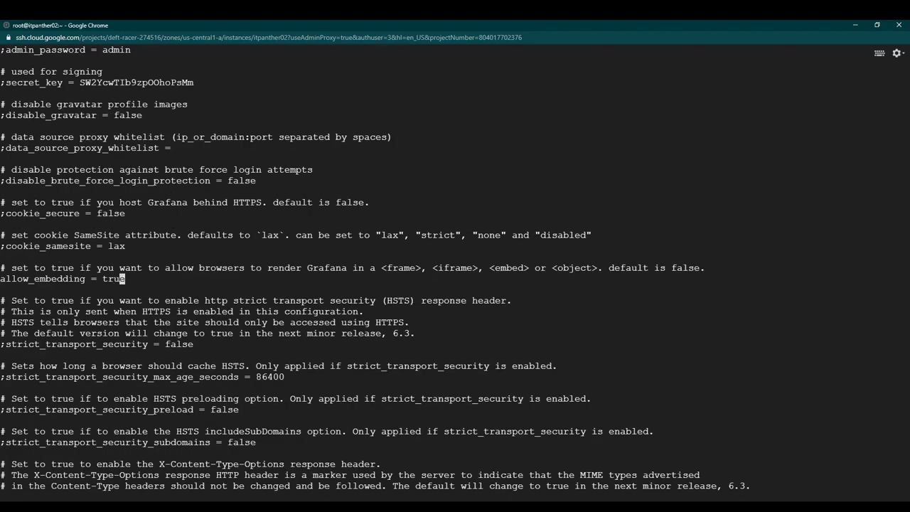